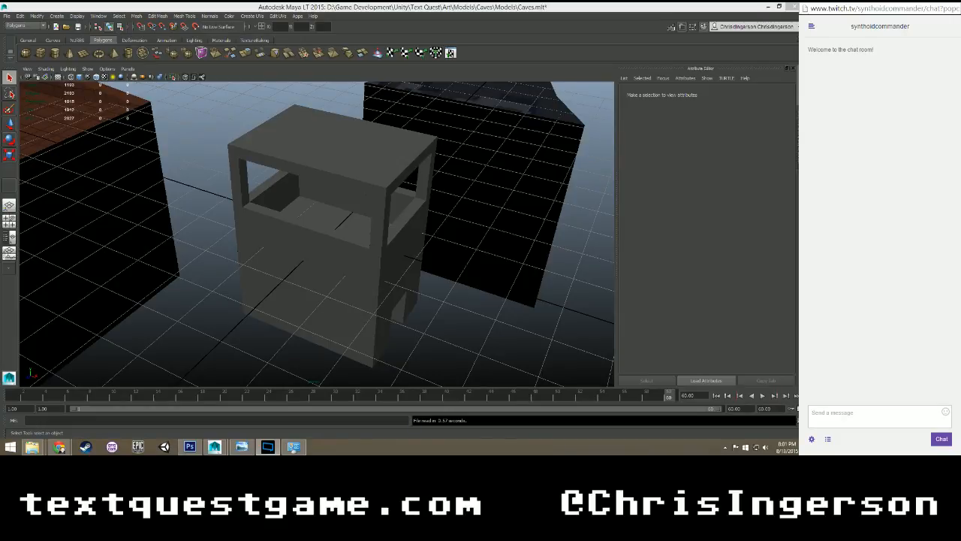
Bring up Task Manager and end the unresponsive Maya task.
{"action": "left_click", "coordinate": [907, 188]}
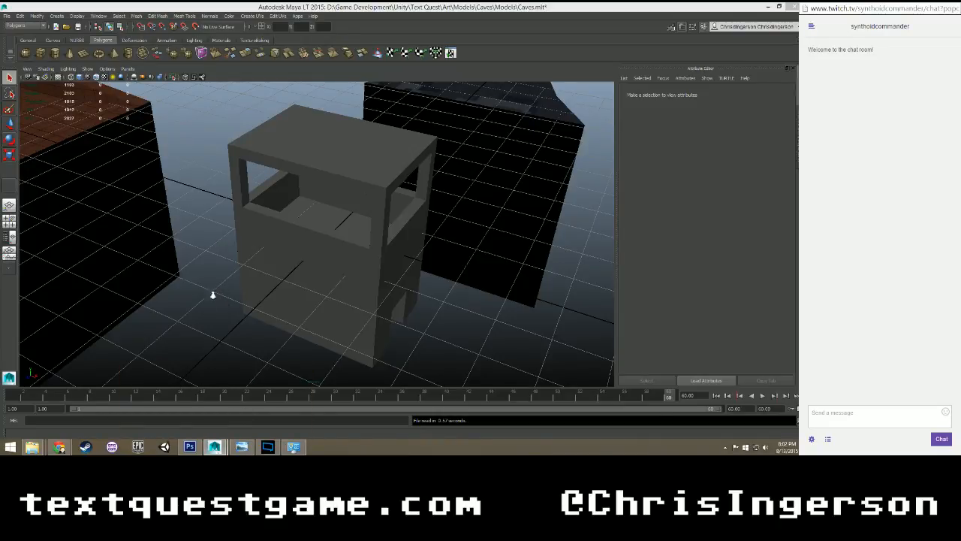
{"action": "mouse_move", "coordinate": [218, 451]}
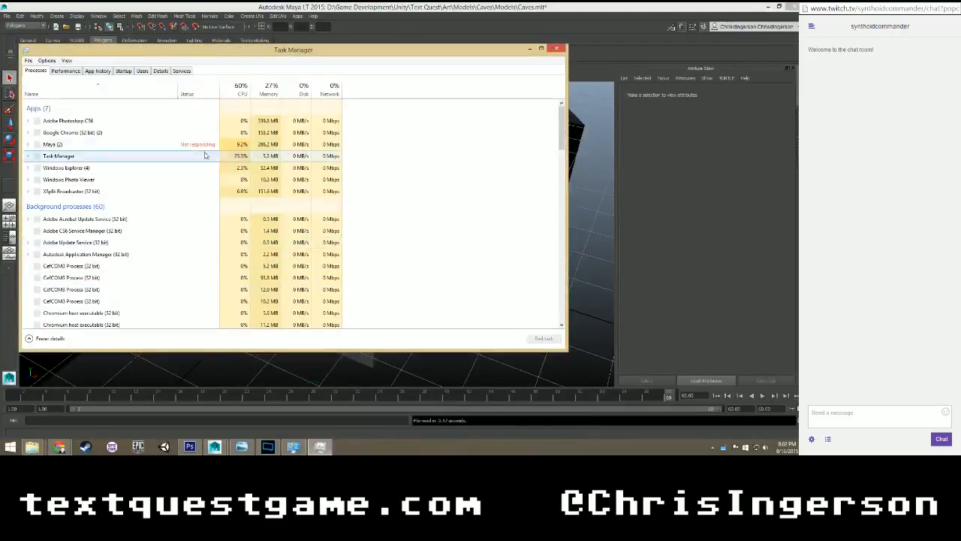
{"action": "left_click", "coordinate": [189, 146]}
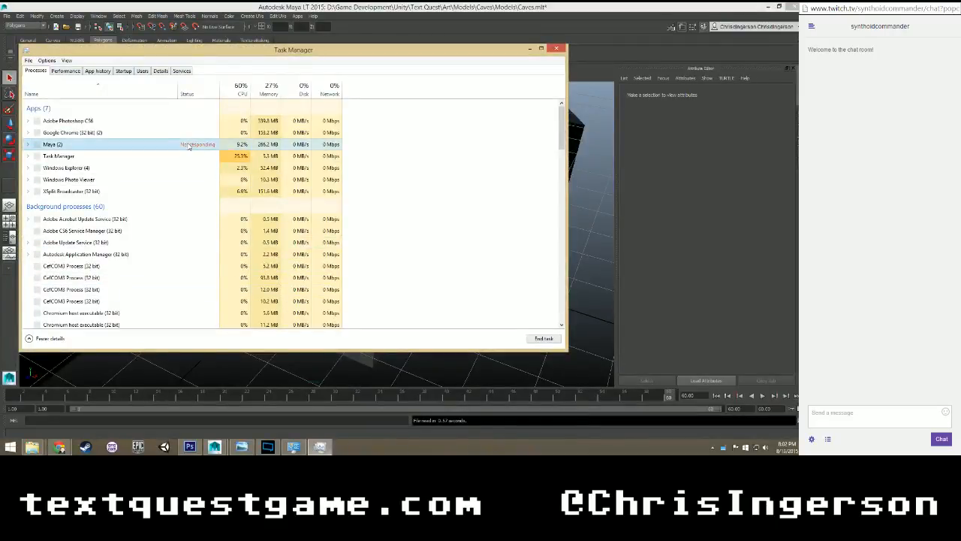
{"action": "right_click", "coordinate": [143, 144]}
{"action": "left_click", "coordinate": [162, 162]}
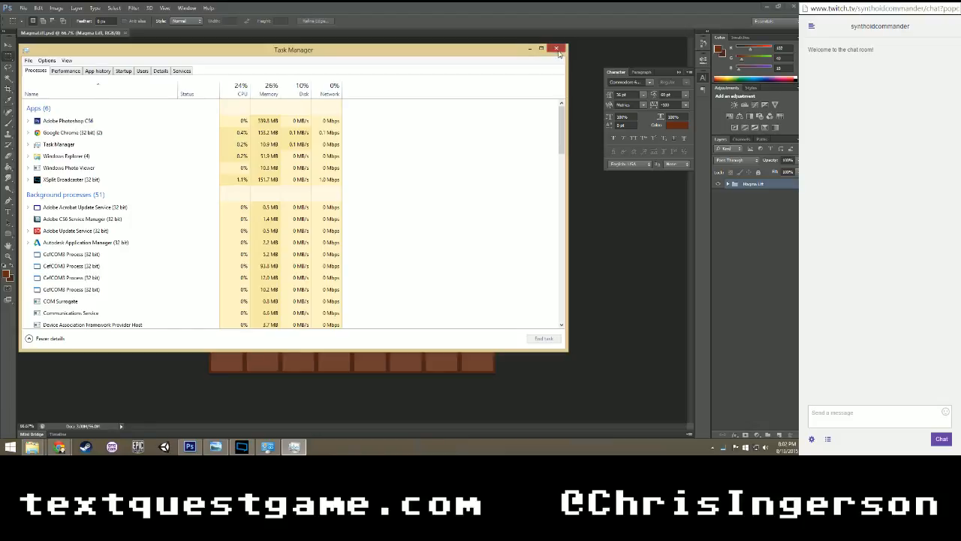
Minimize Task Manager and launch Maya LT 2015 again.
{"action": "left_click", "coordinate": [528, 50]}
{"action": "left_click", "coordinate": [11, 448]}
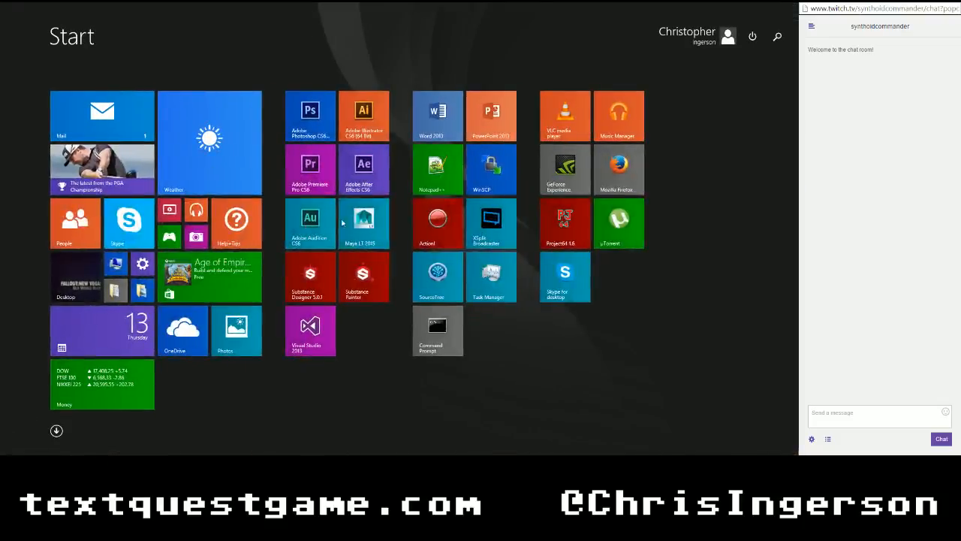
{"action": "left_click", "coordinate": [353, 220]}
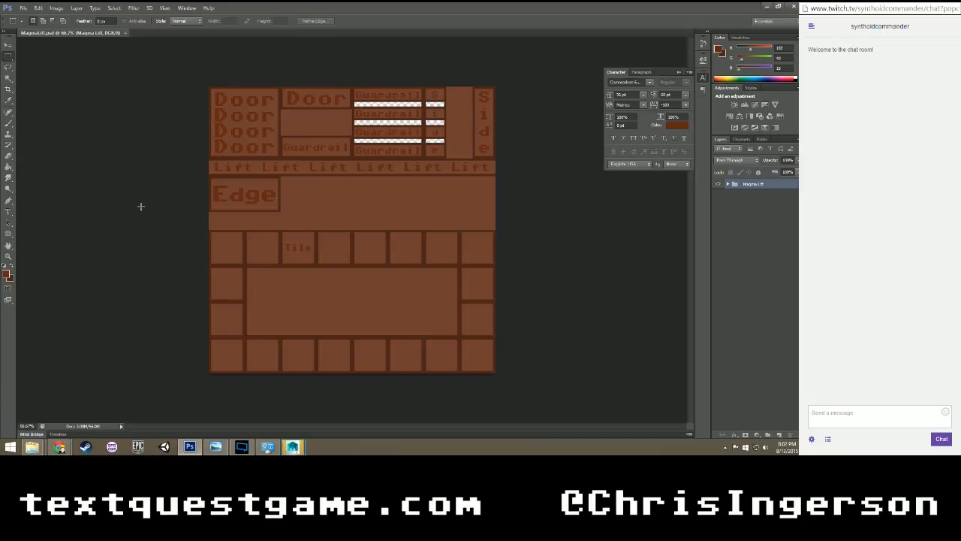
Examine the tile block, its central area and the Edge piece of the MagmaLift texture using temporary marquee selections.
{"action": "left_click_drag", "start_coordinate": [201, 78], "coordinate": [176, 230]}
{"action": "left_click", "coordinate": [528, 387]}
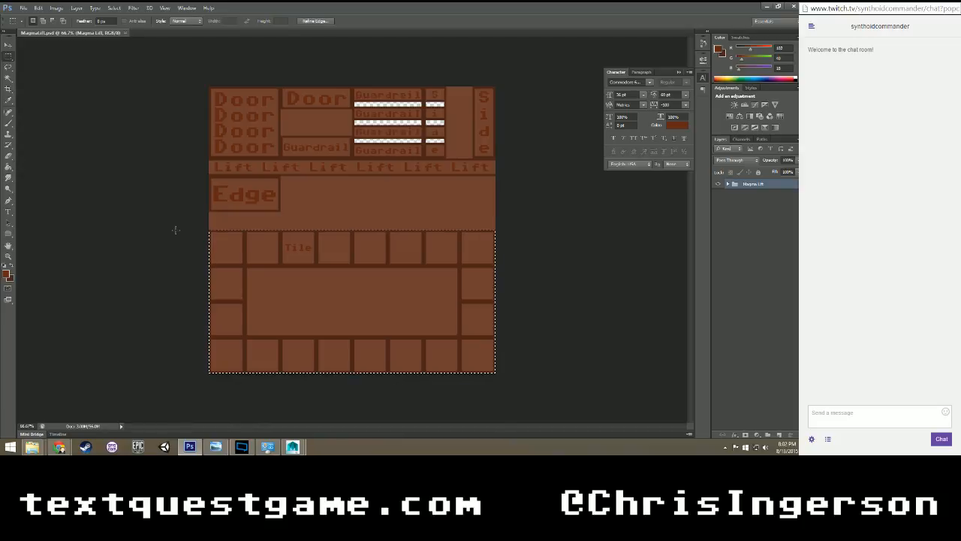
{"action": "left_click", "coordinate": [149, 209]}
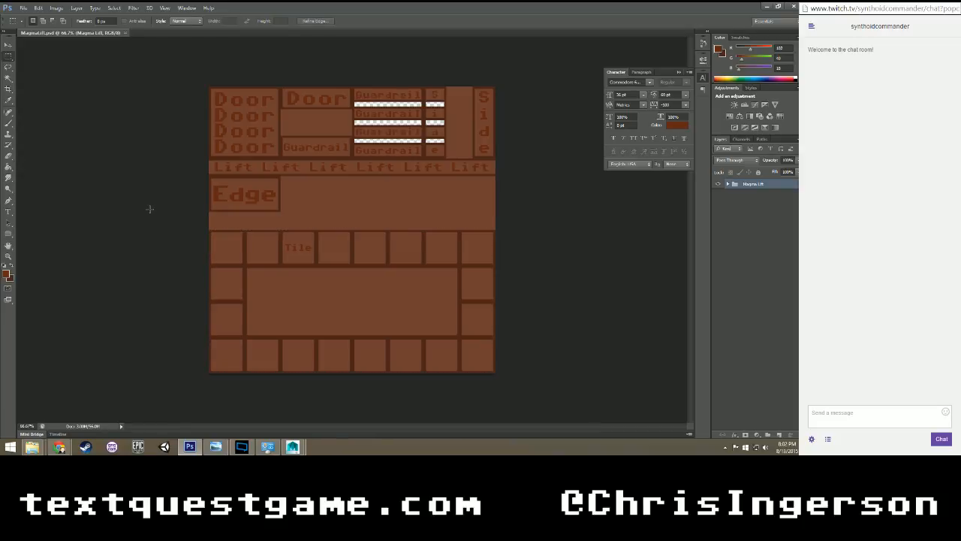
{"action": "left_click_drag", "start_coordinate": [297, 272], "coordinate": [323, 286]}
{"action": "left_click", "coordinate": [308, 258]}
{"action": "left_click_drag", "start_coordinate": [318, 231], "coordinate": [343, 262]}
{"action": "left_click", "coordinate": [343, 262]}
{"action": "left_click_drag", "start_coordinate": [199, 384], "coordinate": [562, 230]}
{"action": "left_click", "coordinate": [563, 231]}
{"action": "left_click_drag", "start_coordinate": [247, 268], "coordinate": [457, 334]}
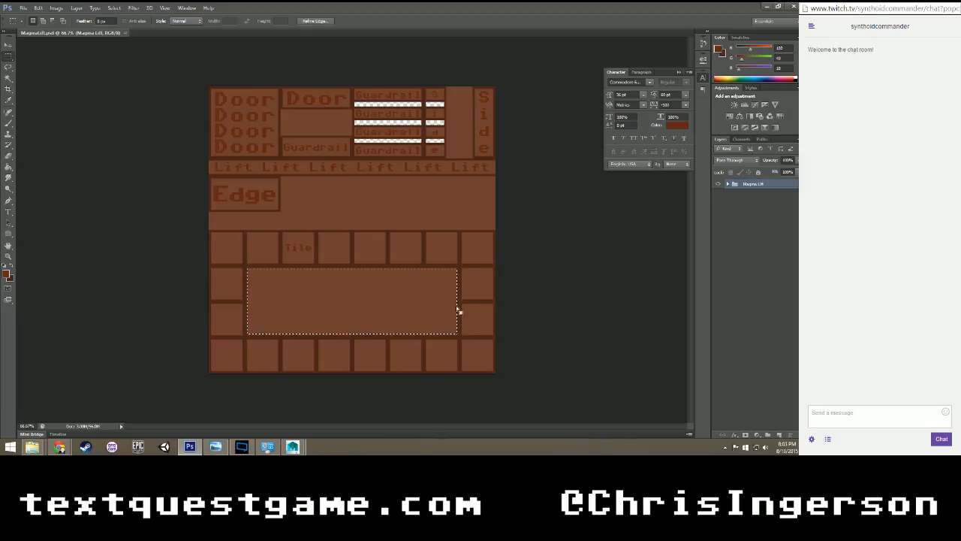
{"action": "left_click", "coordinate": [459, 310]}
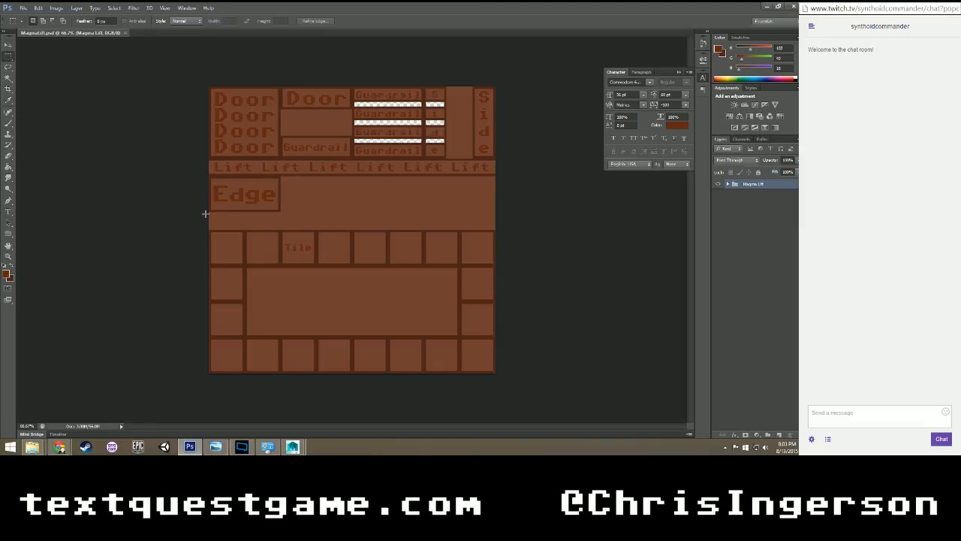
{"action": "left_click_drag", "start_coordinate": [208, 211], "coordinate": [280, 176]}
{"action": "left_click", "coordinate": [297, 193]}
{"action": "left_click", "coordinate": [319, 412]}
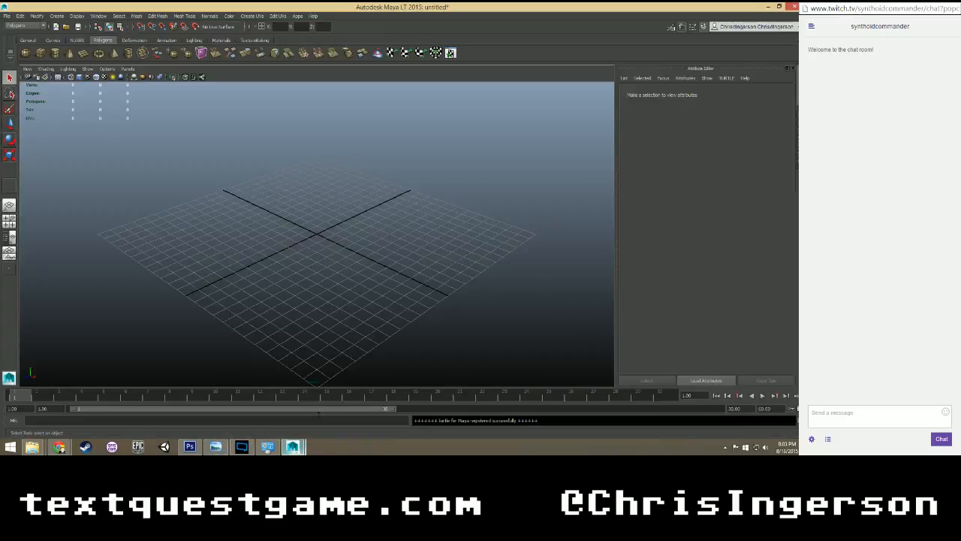
Reopen the recent scene Caves.mlt in Maya and clear the Outliner out of the viewport.
{"action": "left_click", "coordinate": [12, 17]}
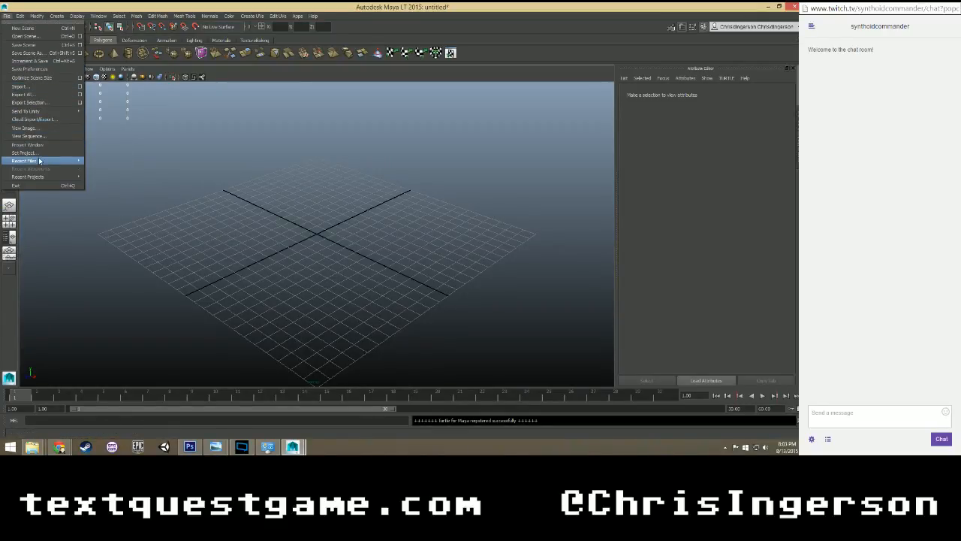
{"action": "mouse_move", "coordinate": [40, 161]}
{"action": "left_click", "coordinate": [101, 160]}
{"action": "left_click", "coordinate": [392, 223]}
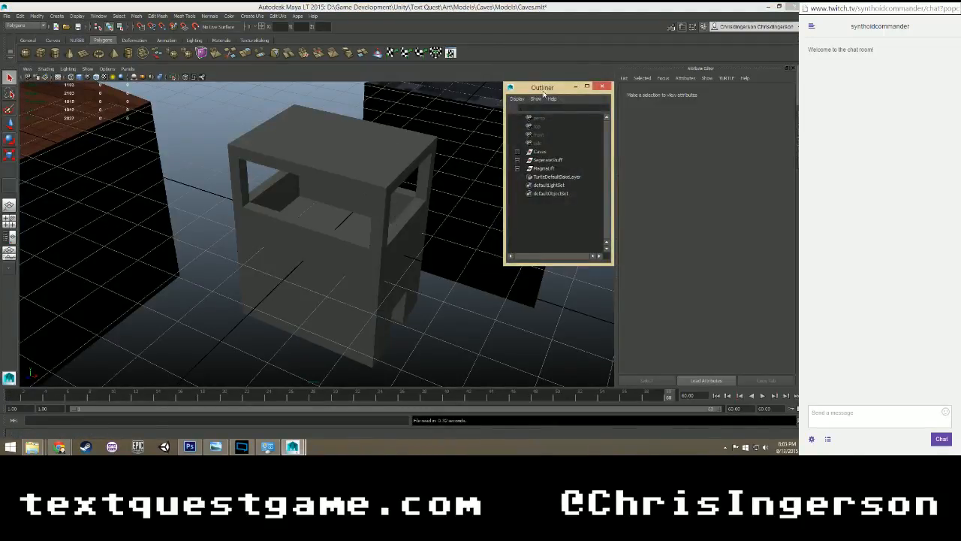
{"action": "left_click_drag", "start_coordinate": [543, 90], "coordinate": [0, 153]}
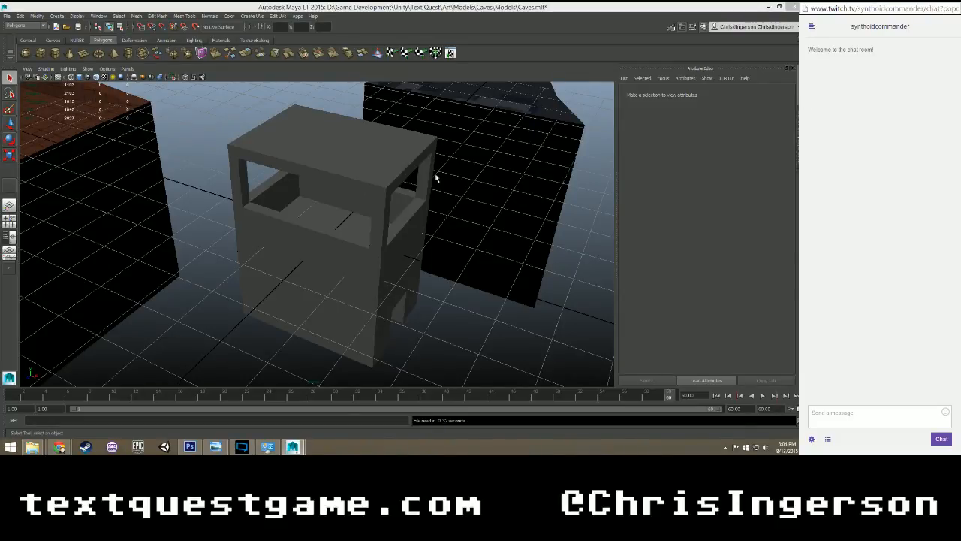
Examine the untextured grey lift model from several angles and distances.
{"action": "left_click", "coordinate": [506, 230]}
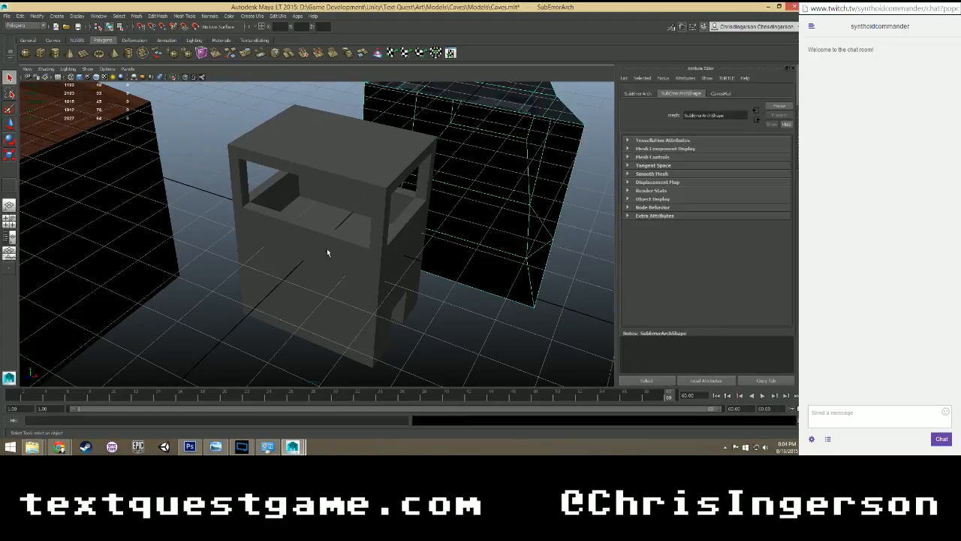
{"action": "left_click", "coordinate": [217, 168]}
{"action": "scroll", "coordinate": [218, 168], "scroll_direction": "down", "scroll_amount": 3}
{"action": "scroll", "coordinate": [218, 168], "scroll_direction": "up", "scroll_amount": 3}
{"action": "middle_click_drag", "start_coordinate": [368, 163], "coordinate": [333, 202], "text": "alt"}
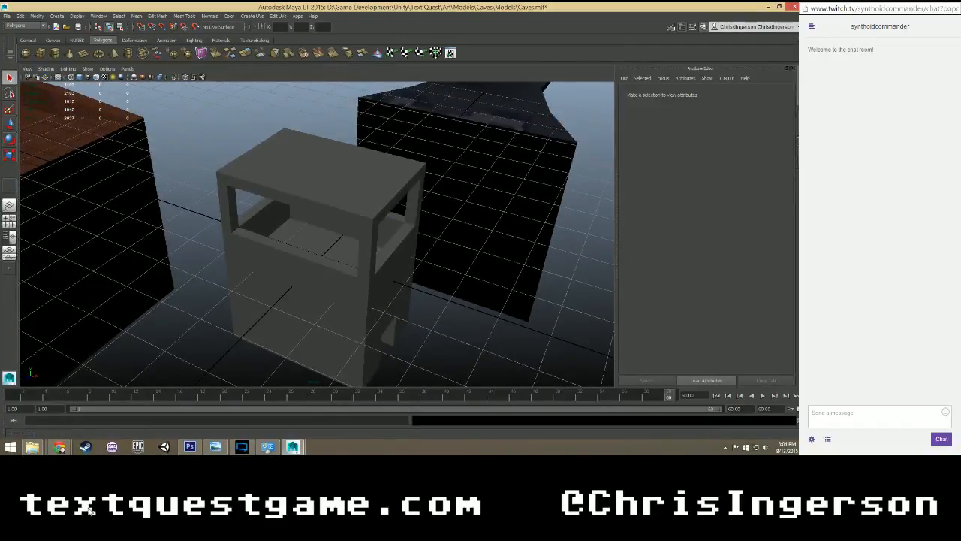
{"action": "left_click", "coordinate": [62, 449]}
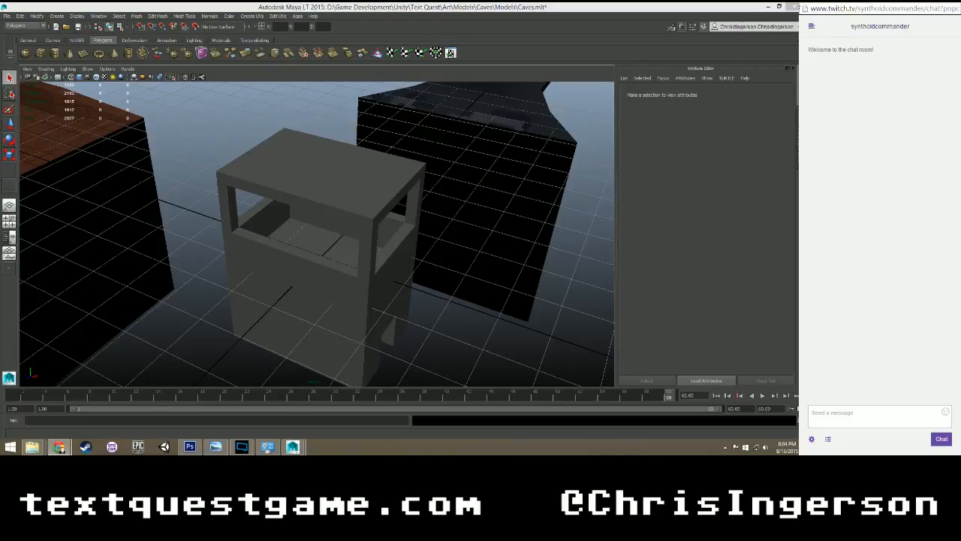
{"action": "left_click", "coordinate": [196, 179]}
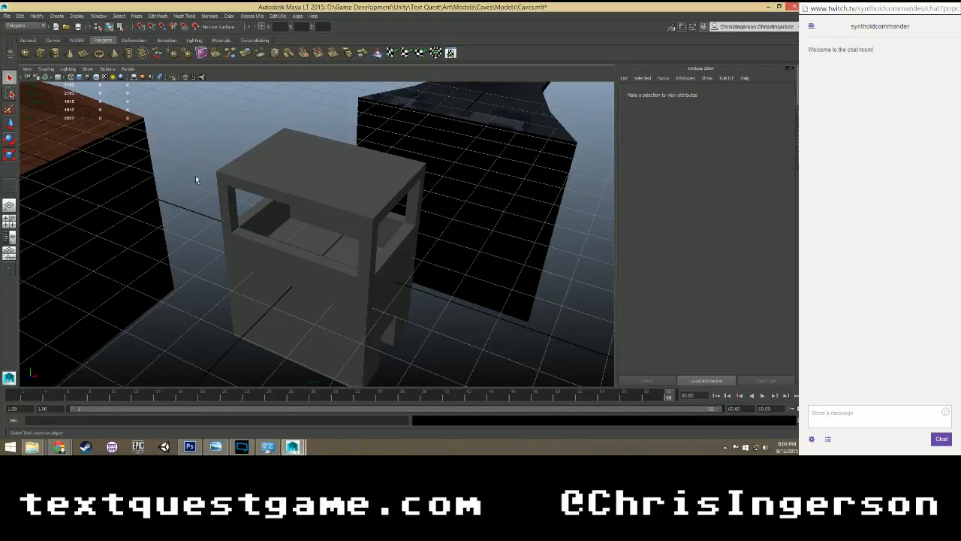
{"action": "scroll", "coordinate": [274, 149], "scroll_direction": "down", "scroll_amount": 3}
{"action": "scroll", "coordinate": [278, 154], "scroll_direction": "up", "scroll_amount": 3}
{"action": "scroll", "coordinate": [267, 176], "scroll_direction": "down", "scroll_amount": 3}
{"action": "scroll", "coordinate": [269, 177], "scroll_direction": "up", "scroll_amount": 4}
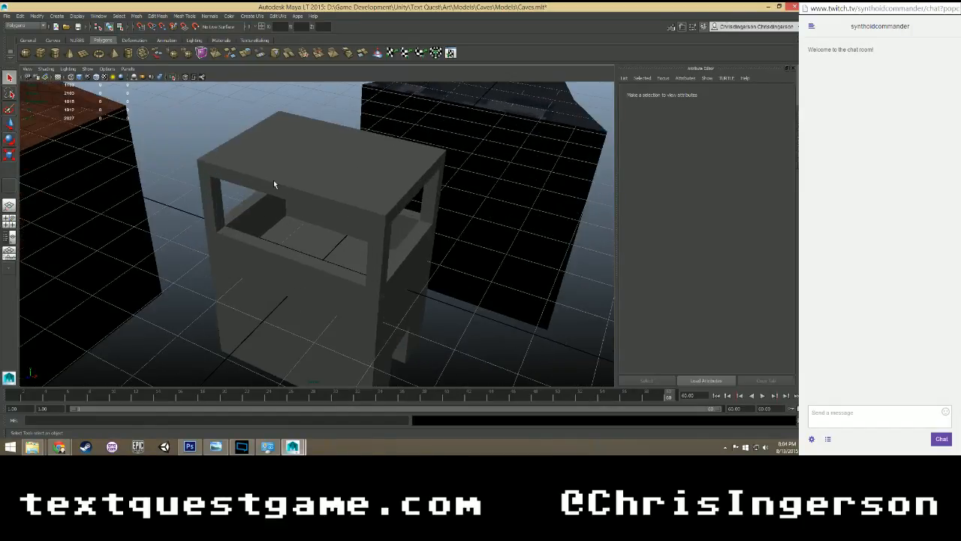
{"action": "left_click_drag", "start_coordinate": [315, 211], "coordinate": [289, 181], "text": "alt"}
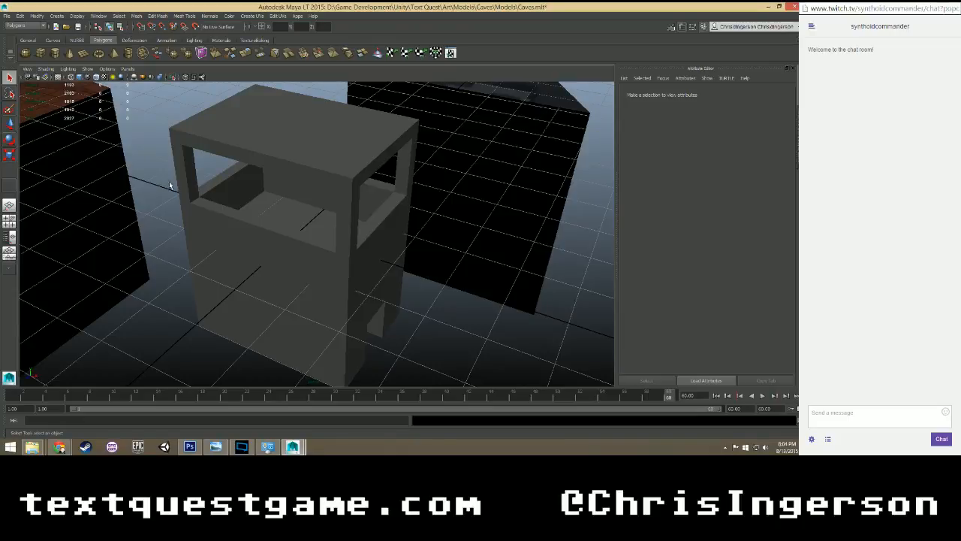
{"action": "scroll", "coordinate": [205, 196], "scroll_direction": "down", "scroll_amount": 7}
{"action": "scroll", "coordinate": [204, 207], "scroll_direction": "up", "scroll_amount": 2}
{"action": "mouse_move", "coordinate": [185, 204]}
{"action": "left_mouse_down", "text": "alt"}
{"action": "mouse_move", "coordinate": [253, 205]}
{"action": "mouse_move", "coordinate": [214, 180]}
{"action": "mouse_move", "coordinate": [165, 203]}
{"action": "mouse_move", "coordinate": [173, 192]}
{"action": "left_mouse_up", "text": "alt"}
{"action": "scroll", "coordinate": [314, 215], "scroll_direction": "up", "scroll_amount": 5}
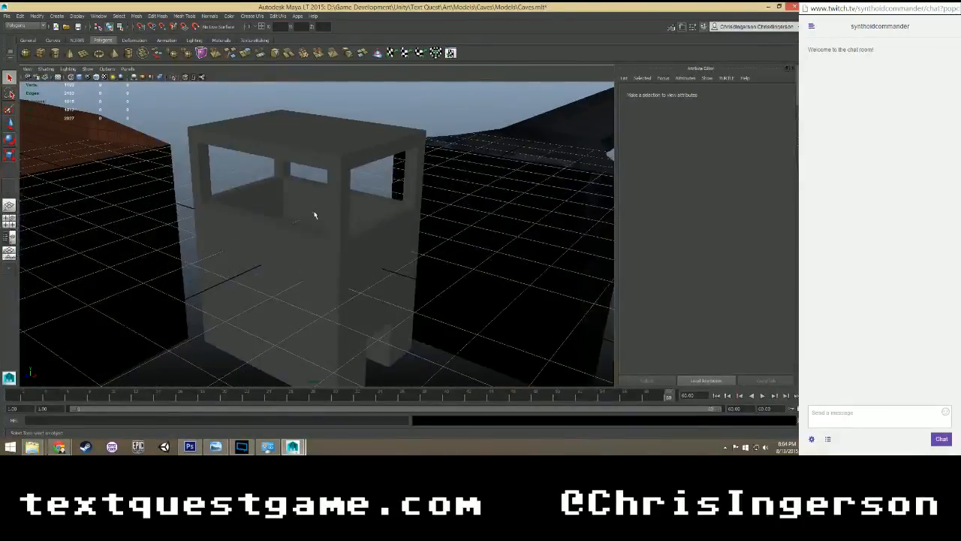
{"action": "left_click_drag", "start_coordinate": [315, 214], "coordinate": [293, 213], "text": "alt"}
Switch to File Explorer and bring up the Models folder, with the Magma River texture folder in front.
{"action": "mouse_move", "coordinate": [32, 446]}
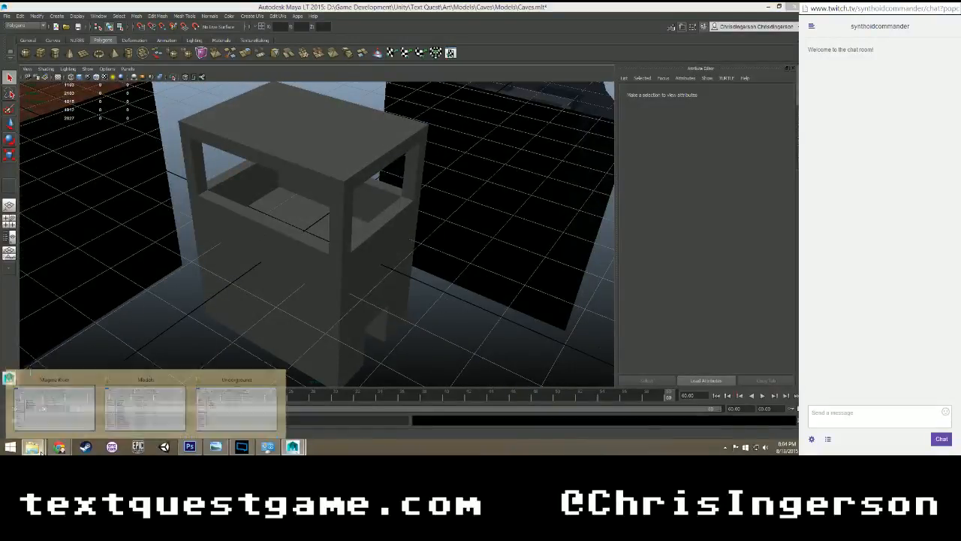
{"action": "left_click", "coordinate": [54, 402]}
{"action": "left_click", "coordinate": [156, 402]}
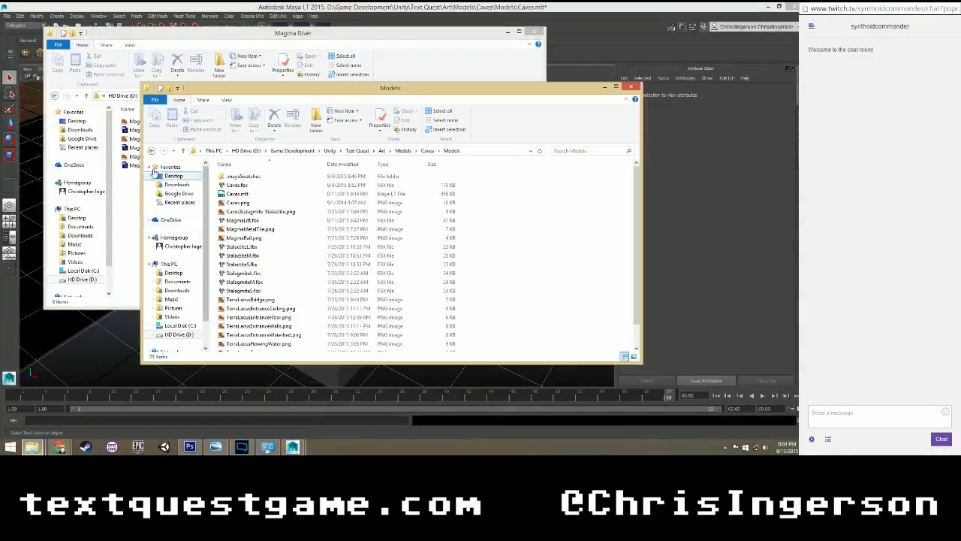
{"action": "left_click", "coordinate": [129, 215]}
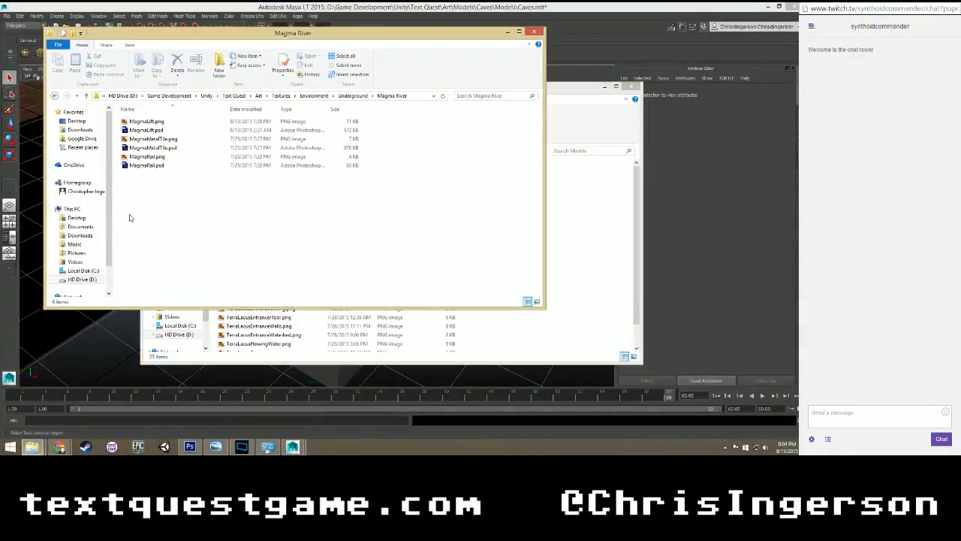
{"action": "left_click", "coordinate": [175, 140]}
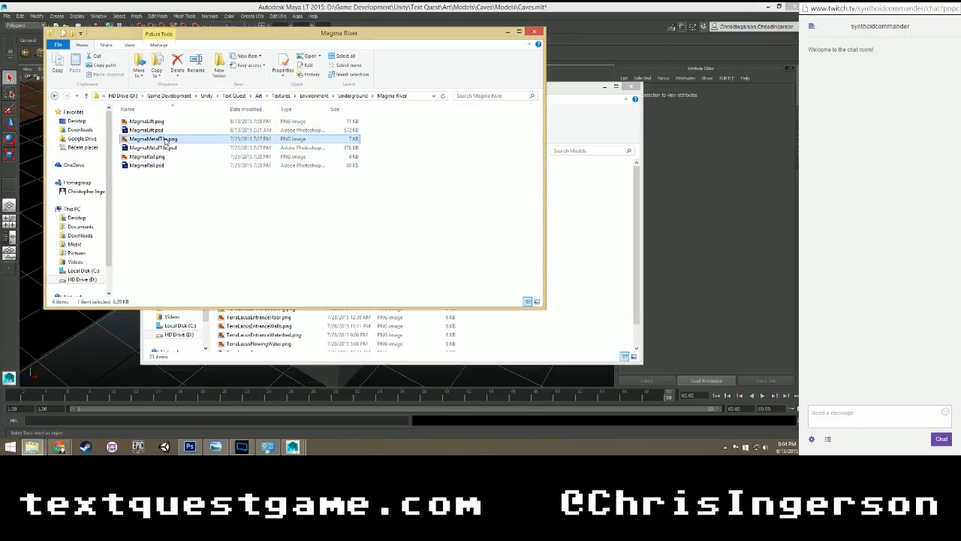
{"action": "mouse_move", "coordinate": [167, 142]}
{"action": "left_mouse_down", "text": "ctrl"}
{"action": "mouse_move", "coordinate": [240, 139]}
{"action": "mouse_move", "coordinate": [202, 154]}
{"action": "mouse_move", "coordinate": [153, 130]}
{"action": "left_mouse_up", "text": "ctrl"}
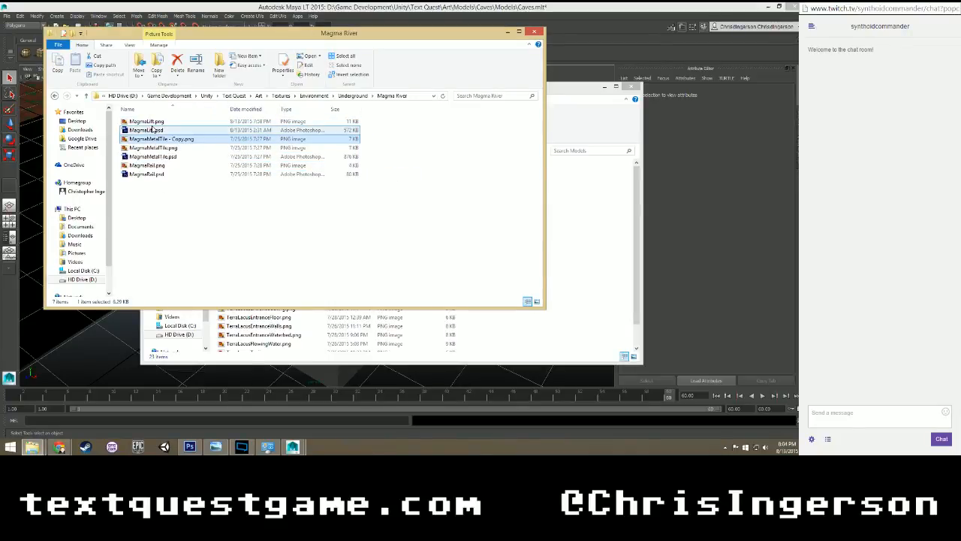
{"action": "right_click", "coordinate": [176, 139]}
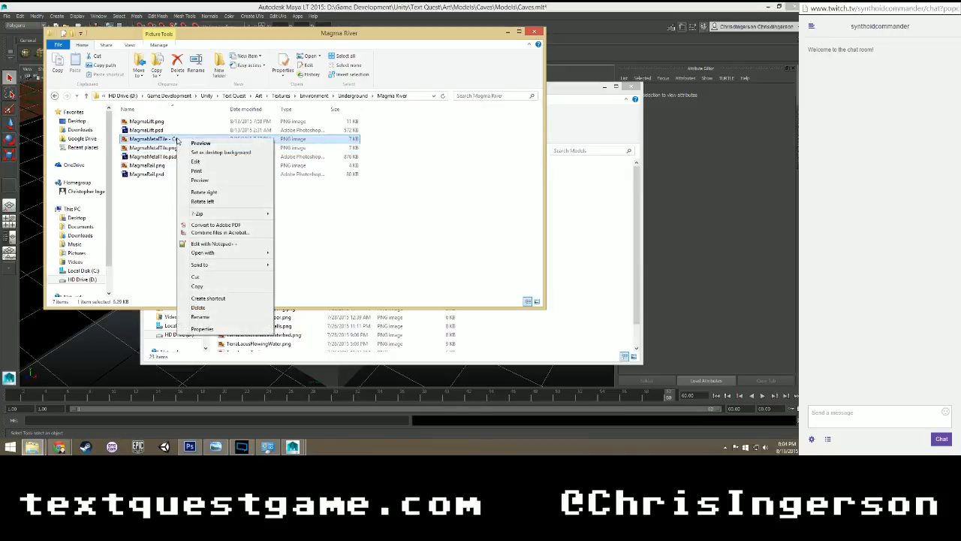
{"action": "left_click", "coordinate": [198, 307]}
Copy MagmaLift.png from the Magma River folder into the Caves Models folder and return to Maya.
{"action": "left_click_drag", "start_coordinate": [154, 121], "coordinate": [589, 337], "text": "ctrl"}
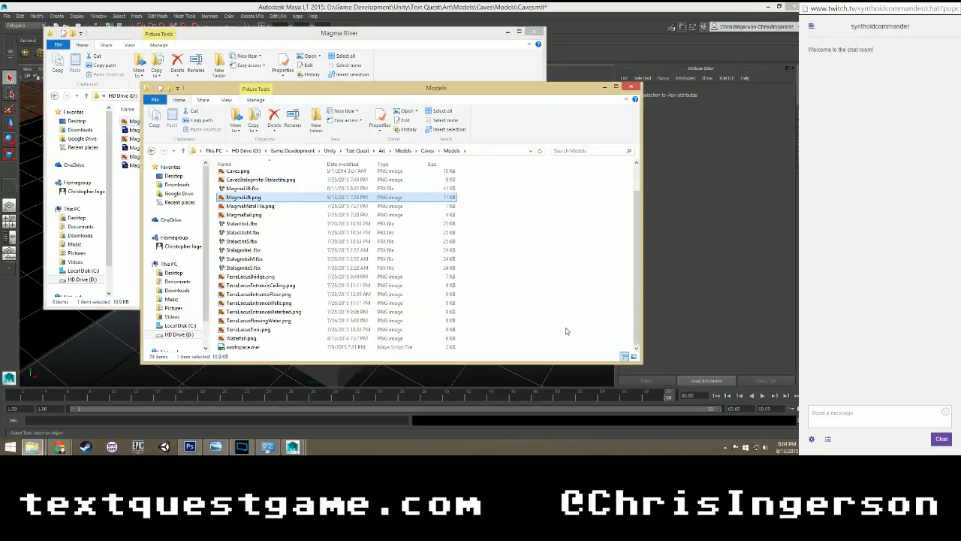
{"action": "left_click", "coordinate": [93, 367]}
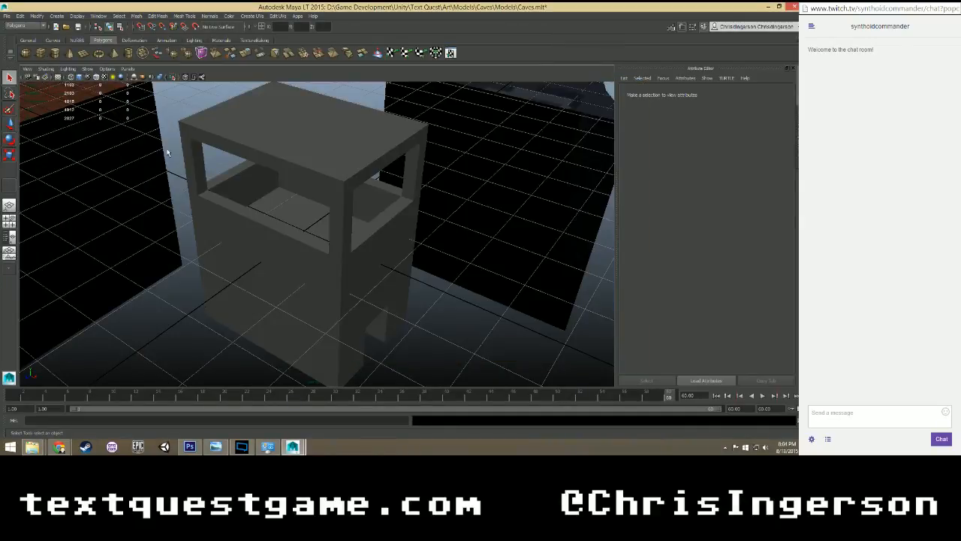
Select the MagmaLiftMat material in the Hypershade to load its attributes, and close the Hypershade.
{"action": "left_click", "coordinate": [98, 16]}
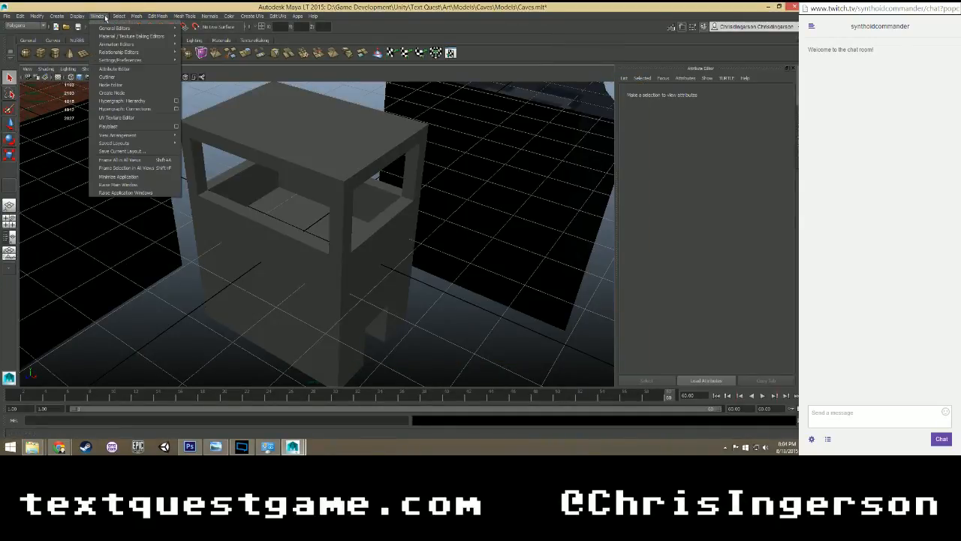
{"action": "mouse_move", "coordinate": [172, 37]}
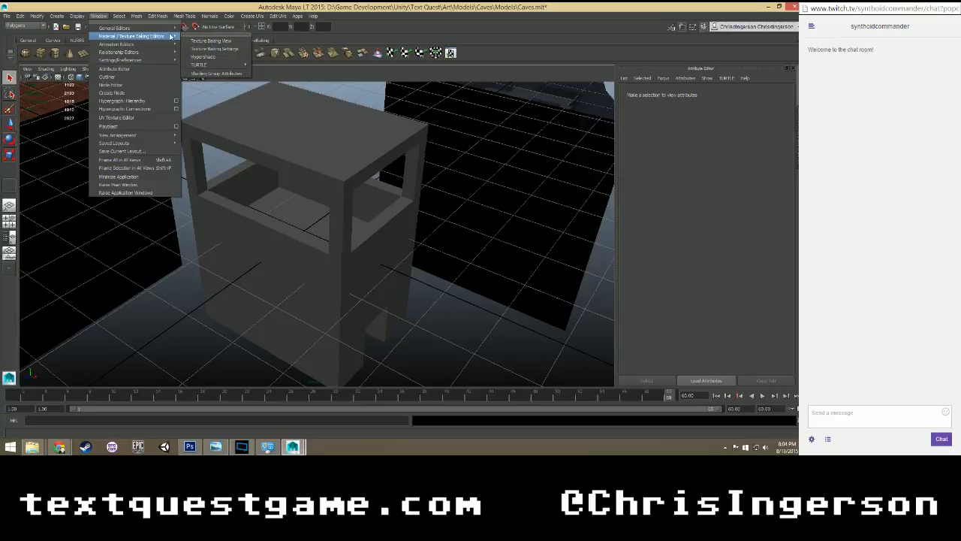
{"action": "left_click", "coordinate": [202, 56]}
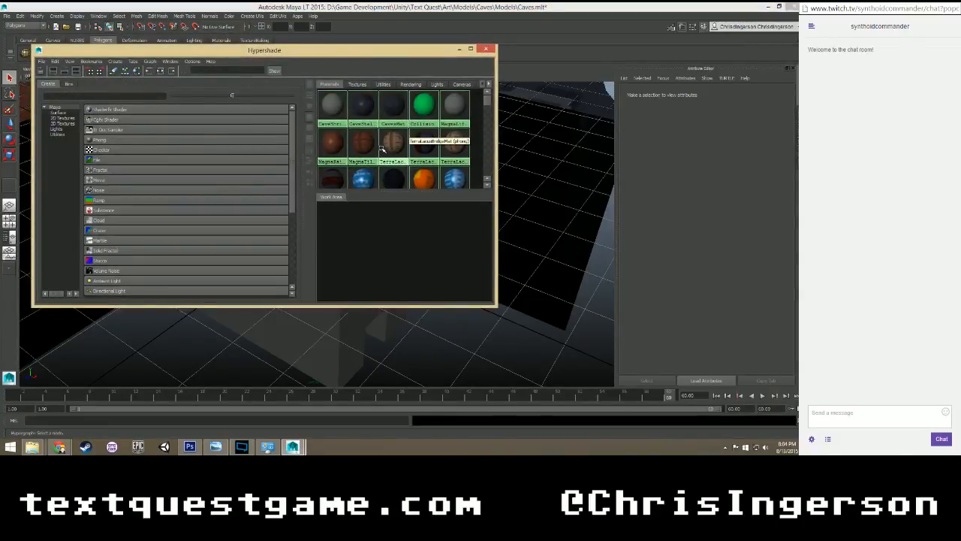
{"action": "left_click", "coordinate": [451, 109]}
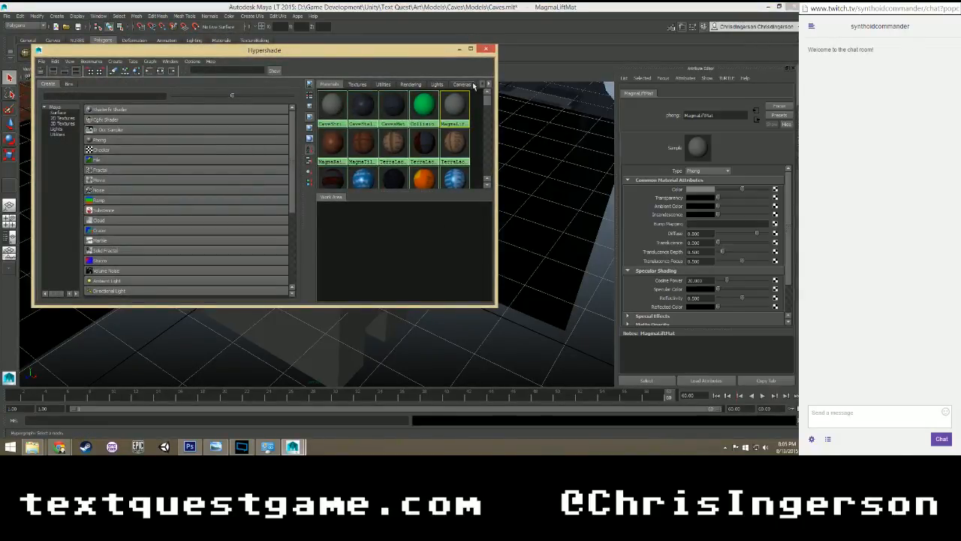
{"action": "left_click", "coordinate": [486, 49]}
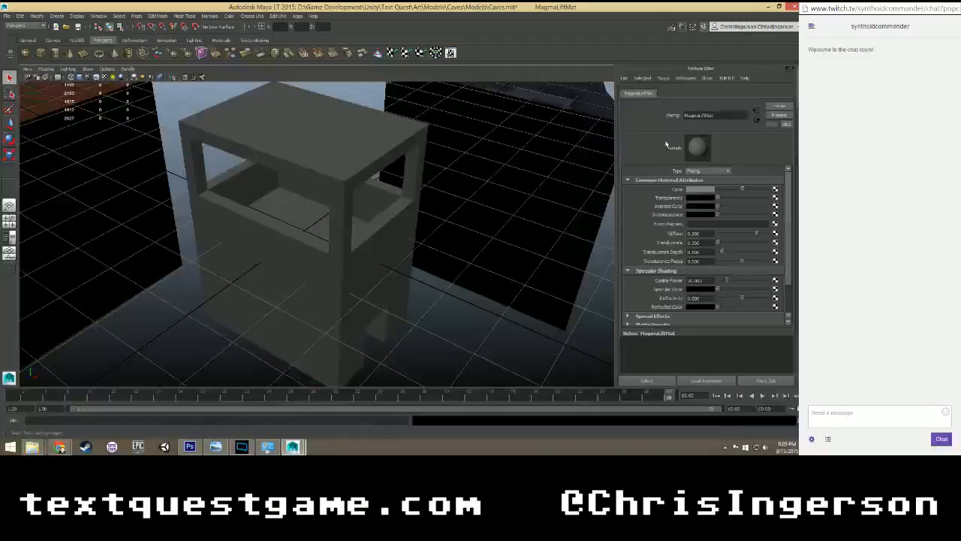
Map a File texture node to the Color attribute of MagmaLiftMat.
{"action": "left_click", "coordinate": [775, 189]}
{"action": "left_click", "coordinate": [386, 200]}
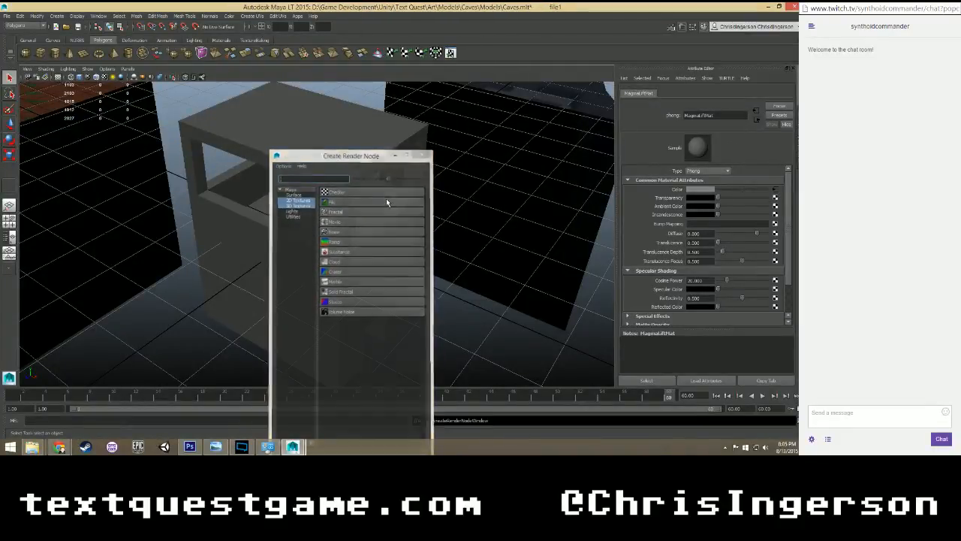
Load MagmaLift.png from the Caves Models folder into the file texture and rename the node to MagmaLiftTex.
{"action": "left_click", "coordinate": [784, 212]}
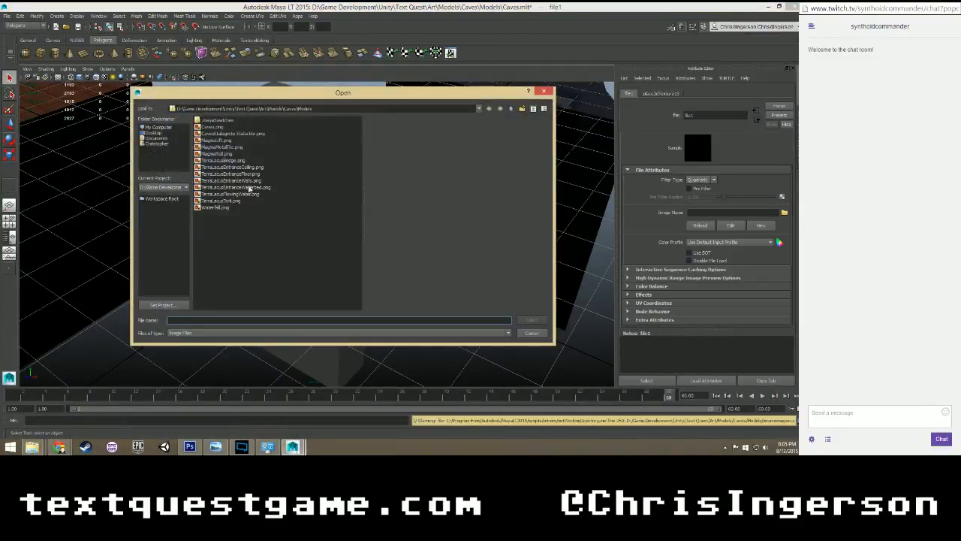
{"action": "left_click", "coordinate": [221, 141]}
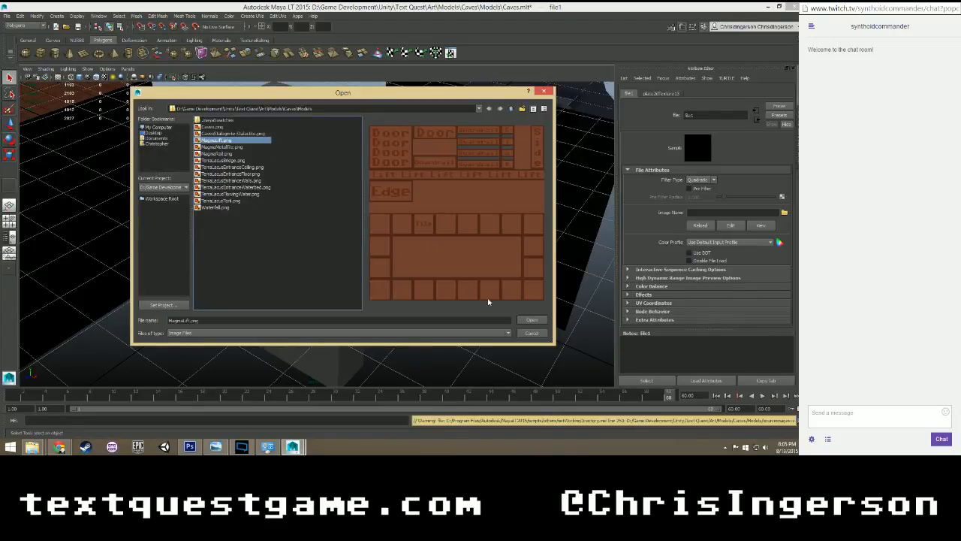
{"action": "left_click", "coordinate": [527, 321]}
{"action": "double_click", "coordinate": [689, 115]}
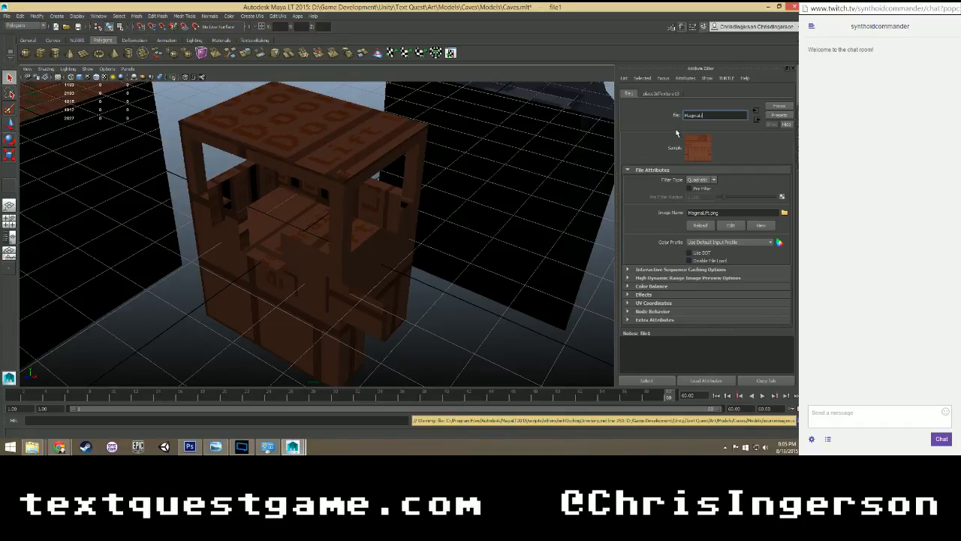
{"action": "type", "text": "MagmaLiftTex"}
{"action": "key", "text": "Return"}
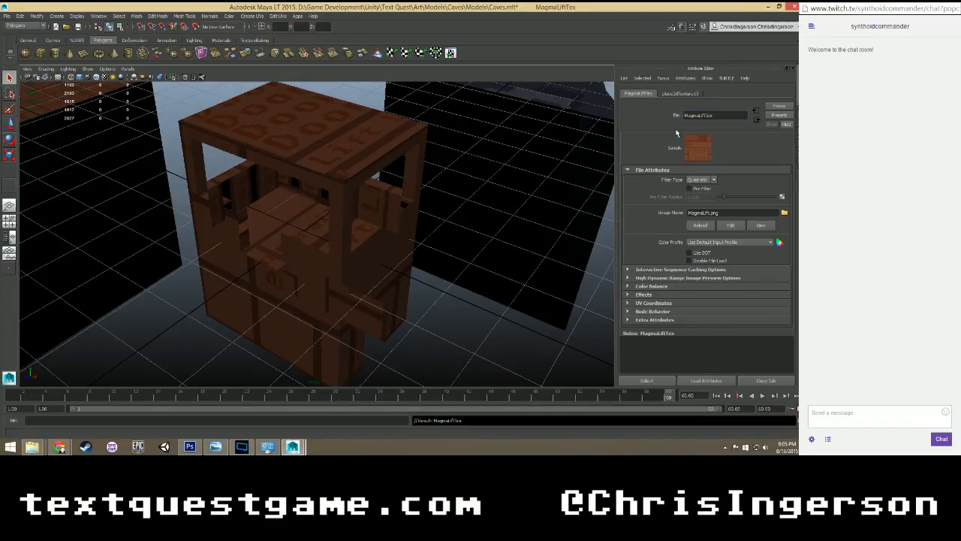
Inspect the textured magma lift from several distances and angles, down to its guardrail area.
{"action": "scroll", "coordinate": [373, 203], "scroll_direction": "down", "scroll_amount": 3}
{"action": "scroll", "coordinate": [361, 211], "scroll_direction": "up", "scroll_amount": 3}
{"action": "scroll", "coordinate": [338, 229], "scroll_direction": "down", "scroll_amount": 3}
{"action": "scroll", "coordinate": [308, 242], "scroll_direction": "up", "scroll_amount": 5}
{"action": "left_click_drag", "start_coordinate": [295, 242], "coordinate": [324, 218], "text": "alt"}
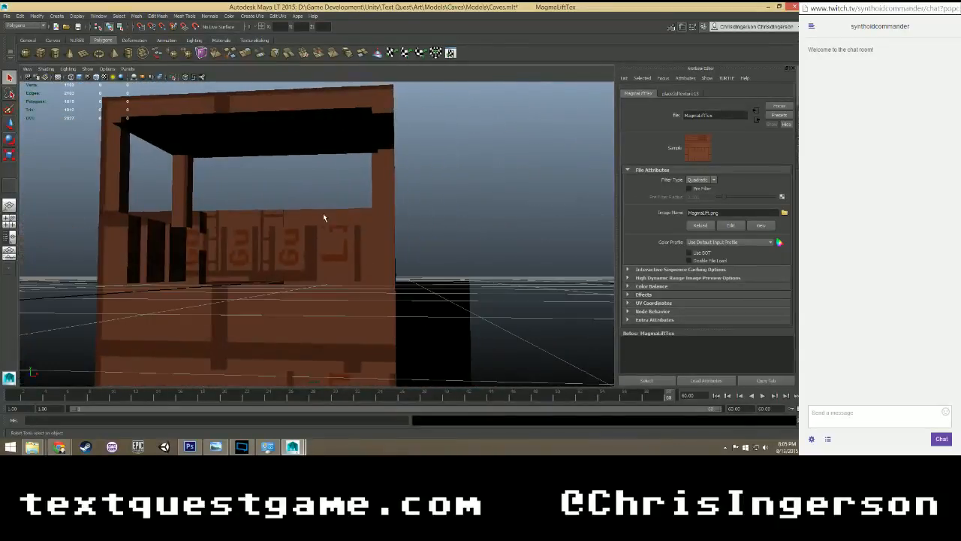
Check the guardrail and side strips of MagmaLift.psd in Photoshop, and compare them with the lift's guardrails back in Maya.
{"action": "left_click", "coordinate": [190, 447]}
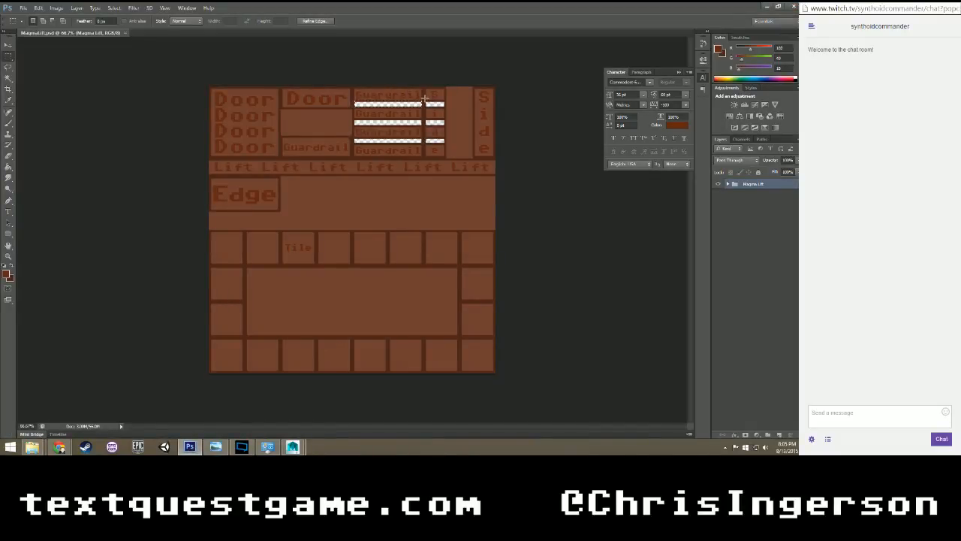
{"action": "left_click_drag", "start_coordinate": [445, 108], "coordinate": [447, 110]}
{"action": "left_click", "coordinate": [324, 128]}
{"action": "mouse_move", "coordinate": [196, 452]}
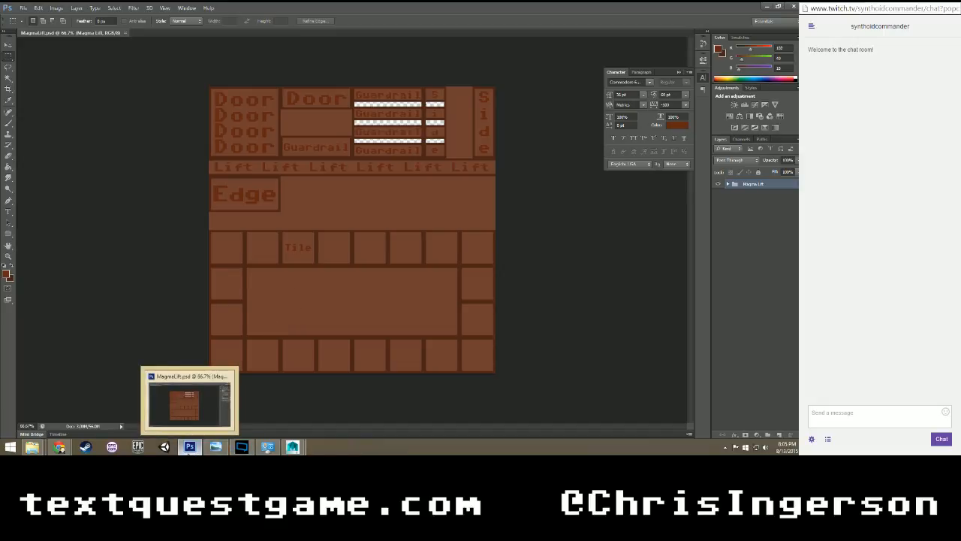
{"action": "mouse_move", "coordinate": [293, 447]}
{"action": "left_click", "coordinate": [313, 402]}
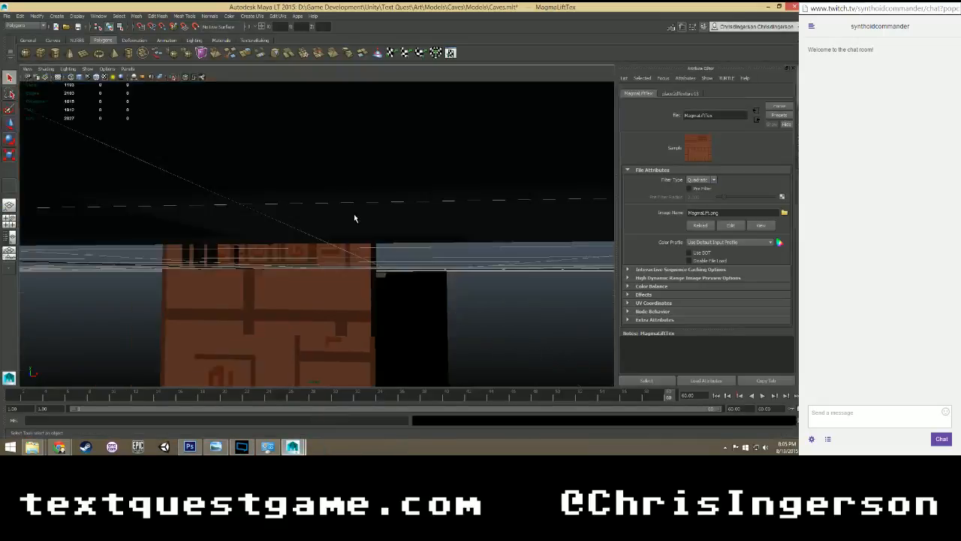
{"action": "mouse_move", "coordinate": [355, 219]}
{"action": "left_mouse_down", "text": "alt"}
{"action": "mouse_move", "coordinate": [370, 216]}
{"action": "mouse_move", "coordinate": [354, 203]}
{"action": "mouse_move", "coordinate": [326, 215]}
{"action": "mouse_move", "coordinate": [333, 210]}
{"action": "mouse_move", "coordinate": [320, 201]}
{"action": "mouse_move", "coordinate": [320, 213]}
{"action": "mouse_move", "coordinate": [344, 217]}
{"action": "mouse_move", "coordinate": [334, 241]}
{"action": "mouse_move", "coordinate": [340, 229]}
{"action": "left_mouse_up", "text": "alt"}
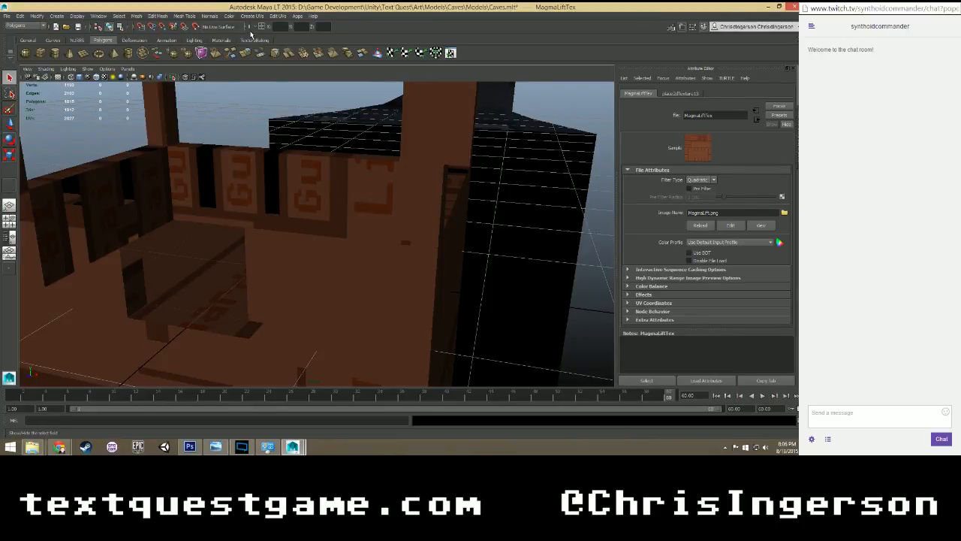
{"action": "left_click_drag", "start_coordinate": [369, 221], "coordinate": [369, 225], "text": "alt"}
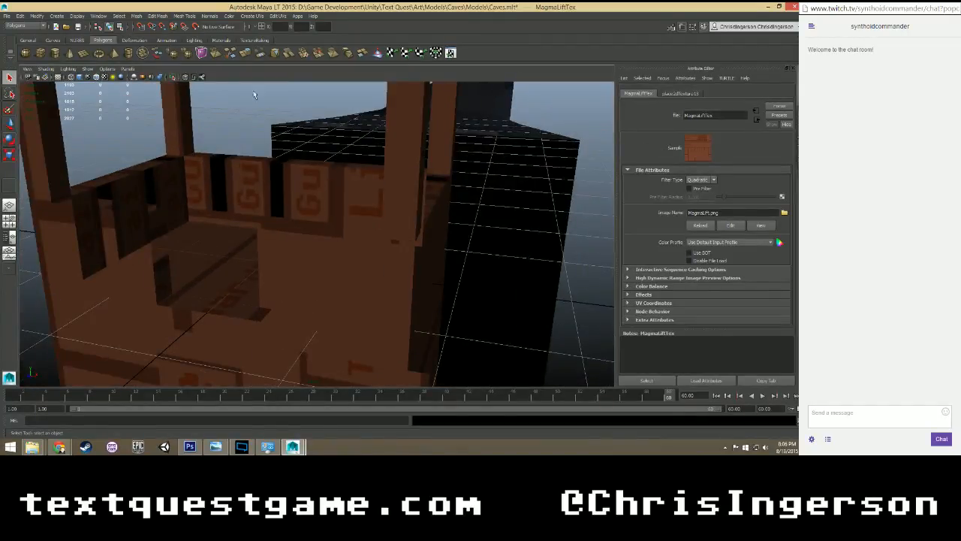
Open the Hypershade, review the attributes of the MagmaLiftMat material, and close the Hypershade.
{"action": "left_click", "coordinate": [98, 16]}
{"action": "mouse_move", "coordinate": [101, 38]}
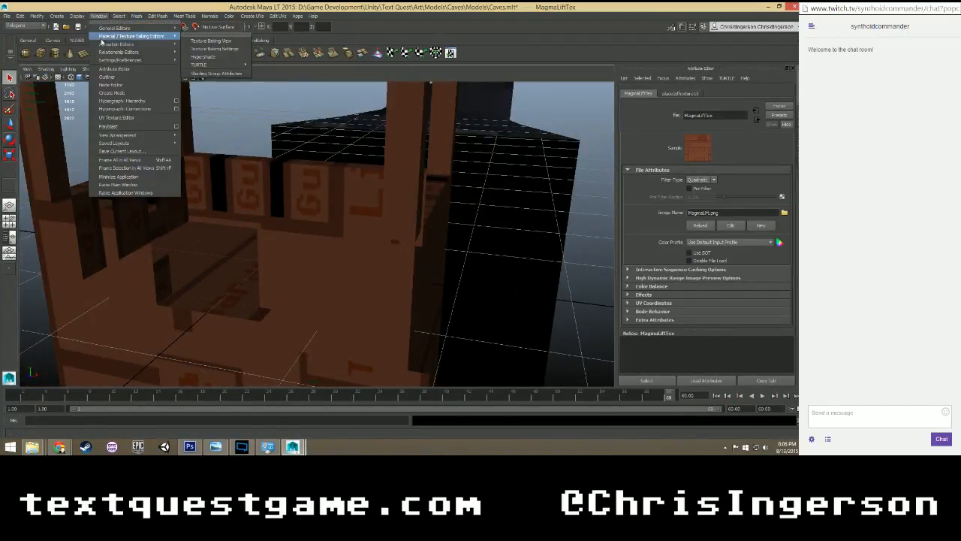
{"action": "left_click", "coordinate": [203, 56]}
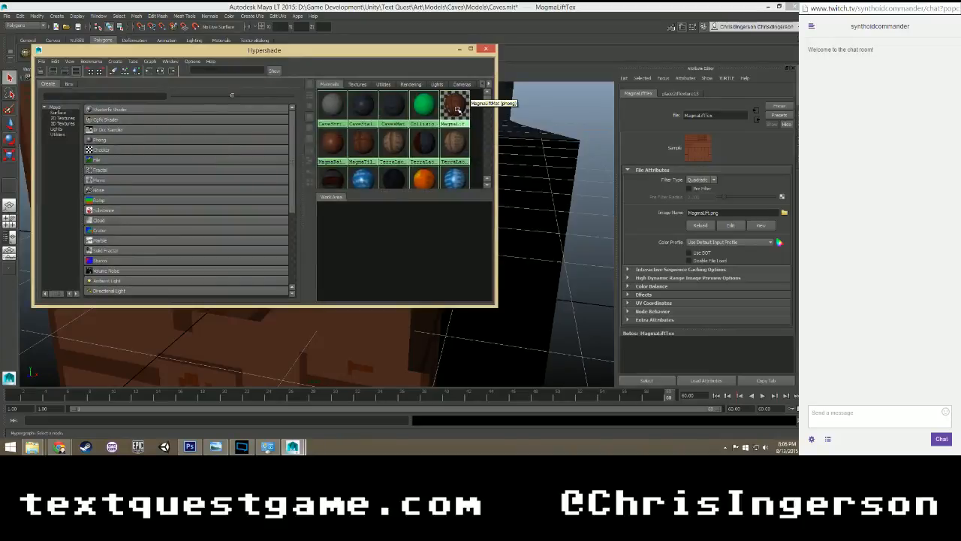
{"action": "left_click", "coordinate": [454, 107]}
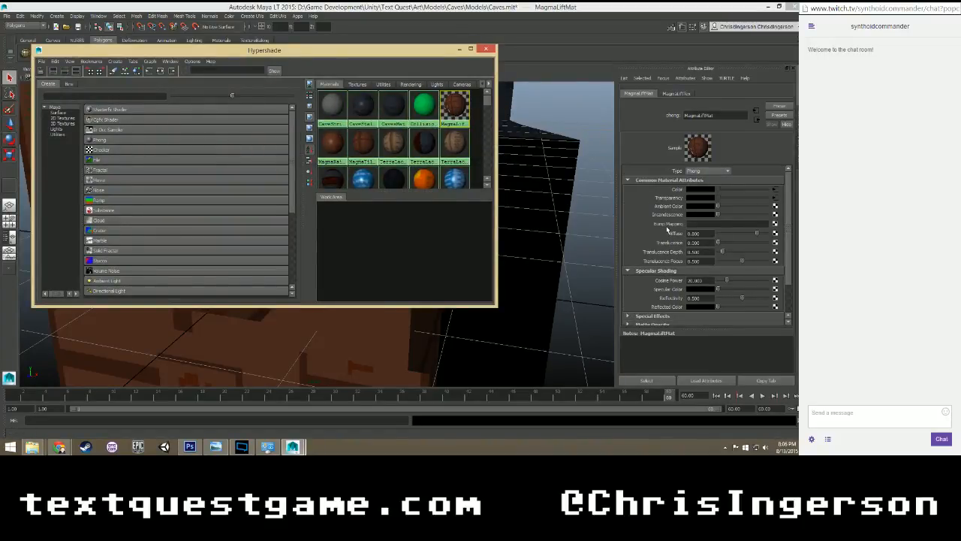
{"action": "scroll", "coordinate": [664, 230], "scroll_direction": "down", "scroll_amount": 2}
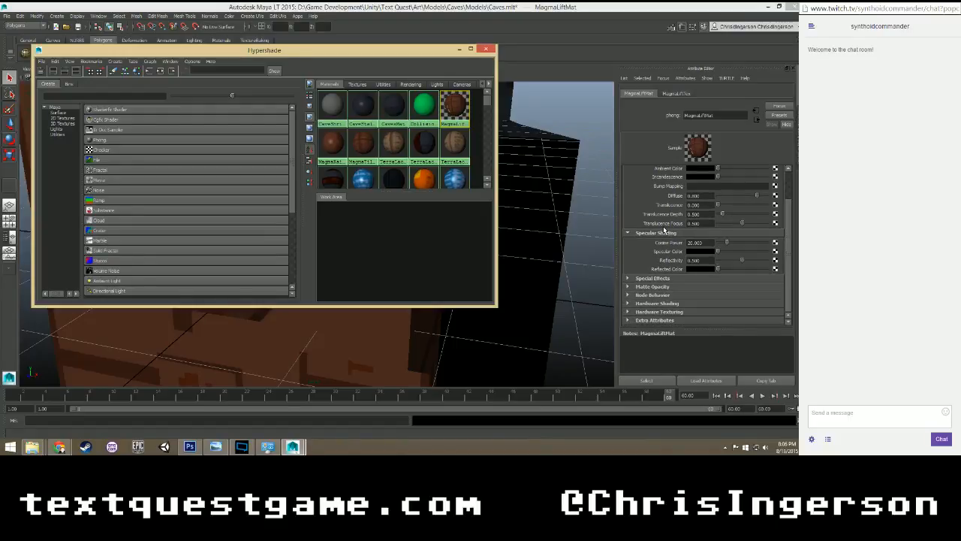
{"action": "scroll", "coordinate": [673, 267], "scroll_direction": "up", "scroll_amount": 2}
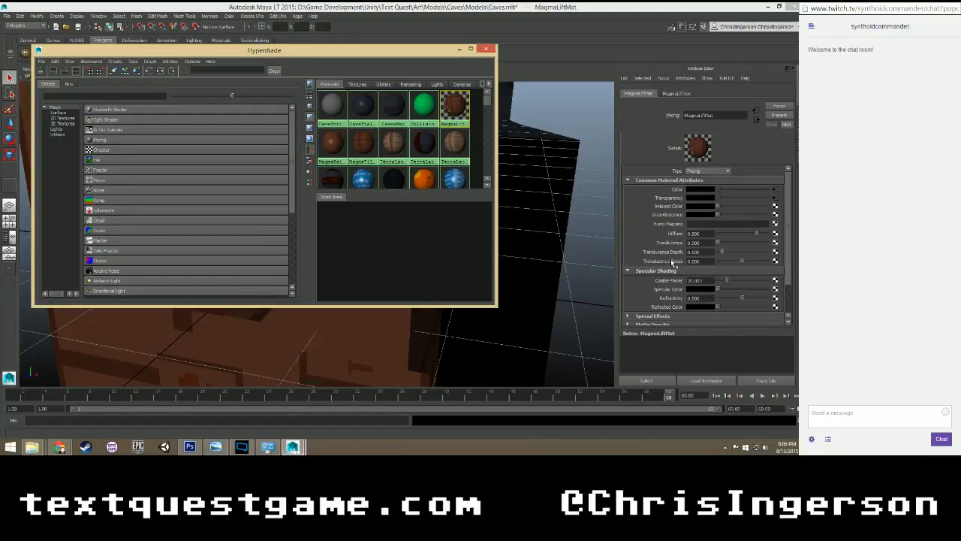
{"action": "left_click", "coordinate": [488, 50]}
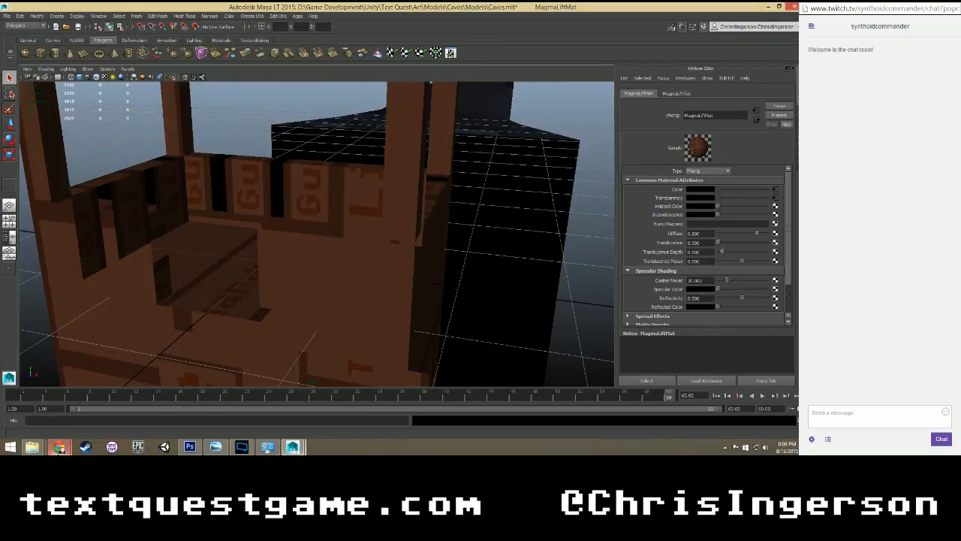
{"action": "mouse_move", "coordinate": [59, 447]}
{"action": "left_click", "coordinate": [147, 398]}
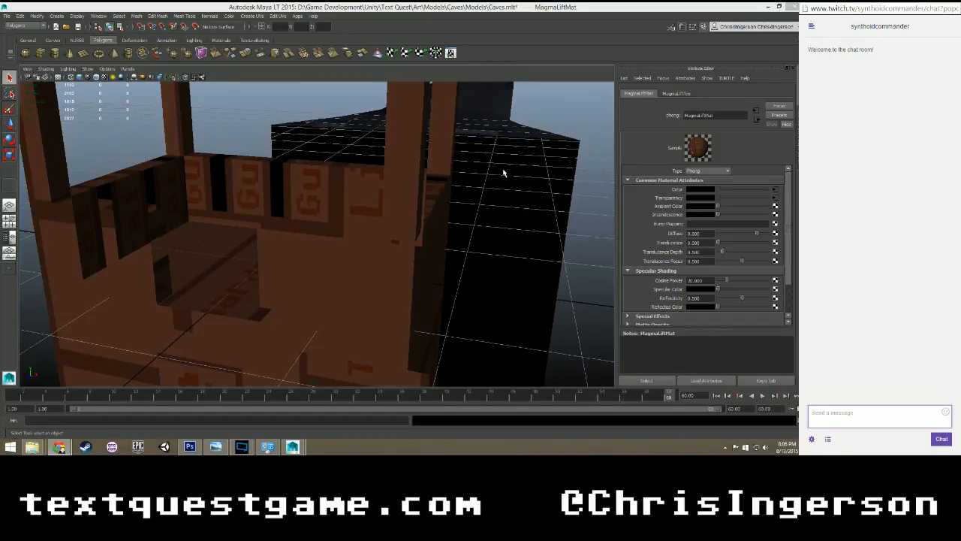
Clear the material selection and examine the lift's roof, interior and guardrail textures from all around.
{"action": "left_click", "coordinate": [539, 132]}
{"action": "scroll", "coordinate": [480, 142], "scroll_direction": "up", "scroll_amount": 1}
{"action": "scroll", "coordinate": [420, 162], "scroll_direction": "down", "scroll_amount": 4}
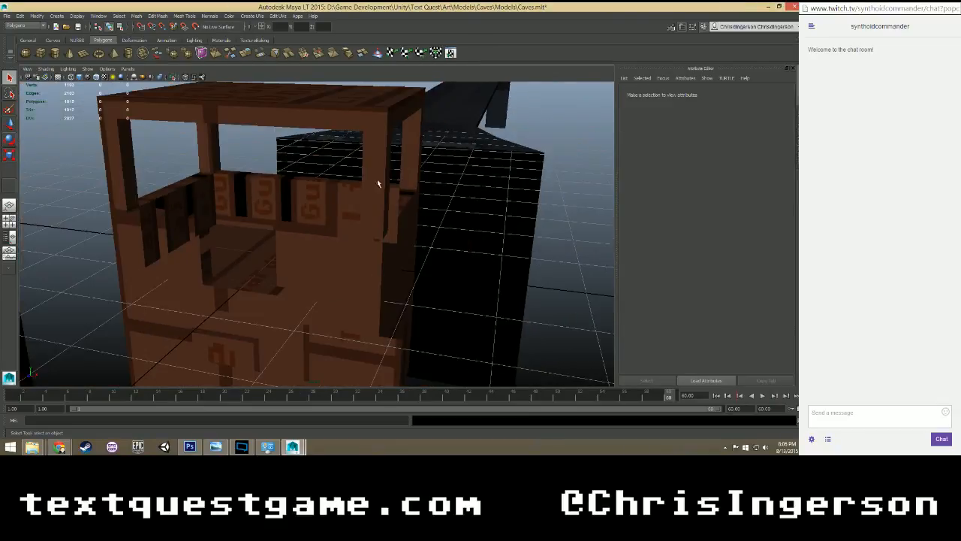
{"action": "scroll", "coordinate": [357, 195], "scroll_direction": "up", "scroll_amount": 3}
{"action": "left_click_drag", "start_coordinate": [348, 203], "coordinate": [287, 211], "text": "alt"}
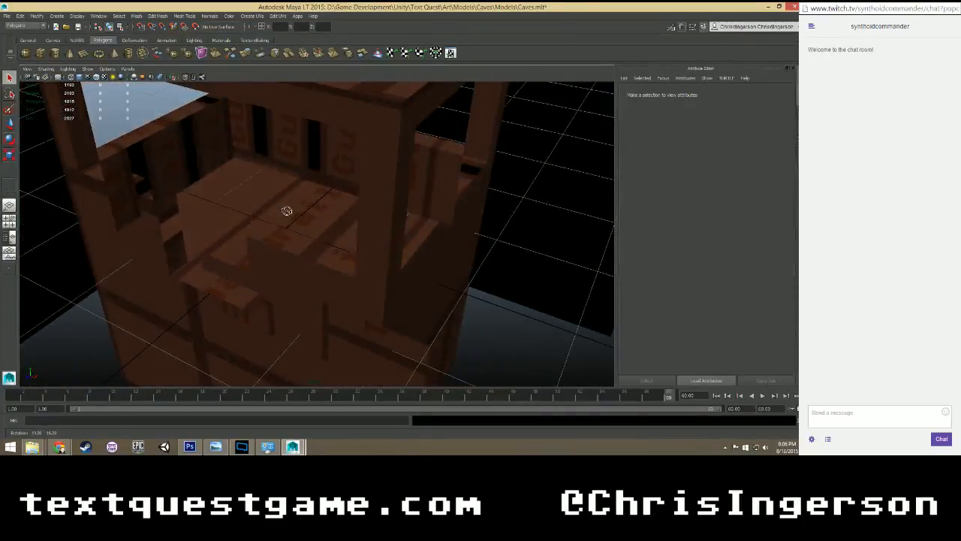
{"action": "scroll", "coordinate": [290, 210], "scroll_direction": "down", "scroll_amount": 5}
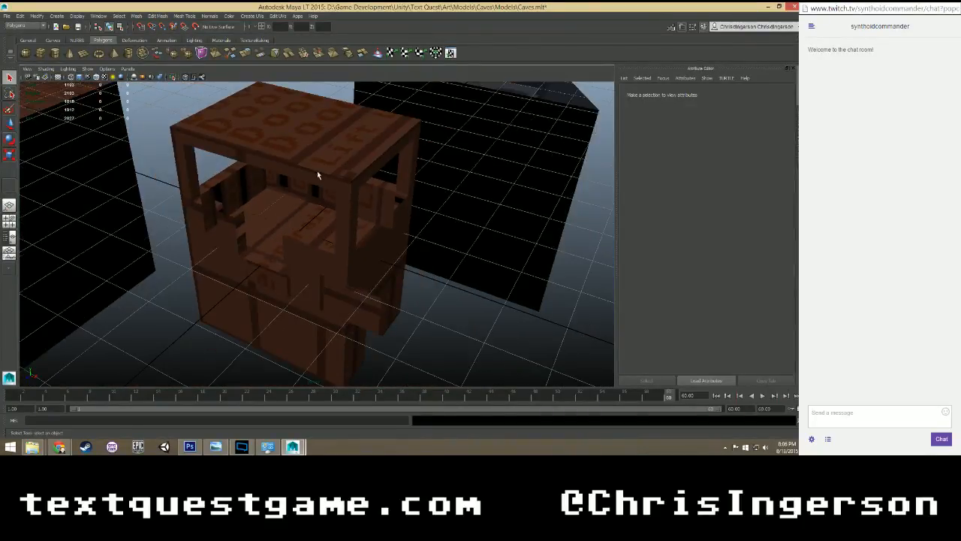
{"action": "left_click_drag", "start_coordinate": [317, 175], "coordinate": [297, 178], "text": "alt"}
{"action": "scroll", "coordinate": [285, 171], "scroll_direction": "up", "scroll_amount": 5}
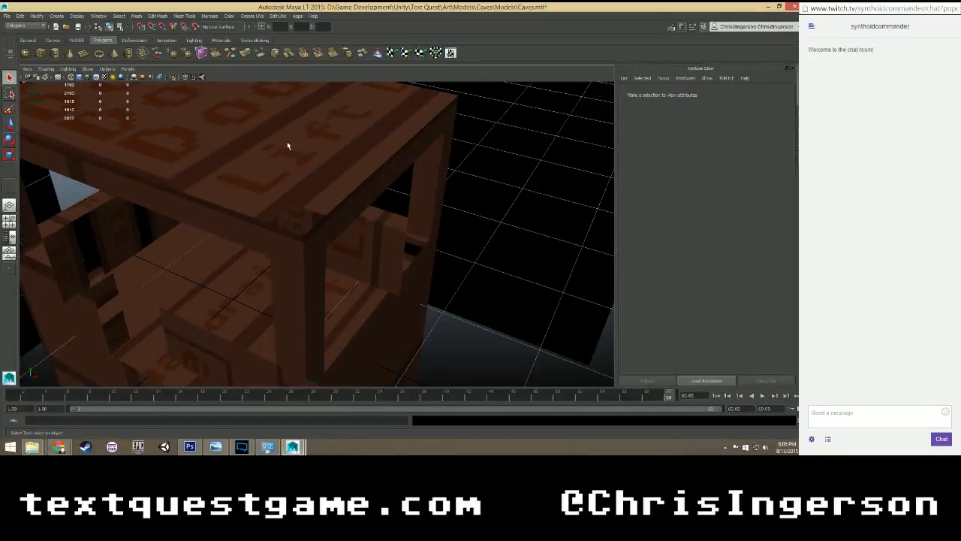
{"action": "left_click_drag", "start_coordinate": [287, 145], "coordinate": [307, 206], "text": "alt"}
{"action": "middle_click_drag", "start_coordinate": [307, 205], "coordinate": [391, 217], "text": "alt"}
{"action": "left_click_drag", "start_coordinate": [391, 217], "coordinate": [208, 243], "text": "alt"}
Select the MagmaArch mesh and examine its metal tile texture along the walls, walkway and rail opening.
{"action": "left_click", "coordinate": [195, 237]}
{"action": "middle_click_drag", "start_coordinate": [197, 237], "coordinate": [322, 262], "text": "alt"}
{"action": "scroll", "coordinate": [319, 263], "scroll_direction": "up", "scroll_amount": 5}
{"action": "scroll", "coordinate": [314, 264], "scroll_direction": "down", "scroll_amount": 2}
{"action": "left_click_drag", "start_coordinate": [318, 260], "coordinate": [294, 232], "text": "alt"}
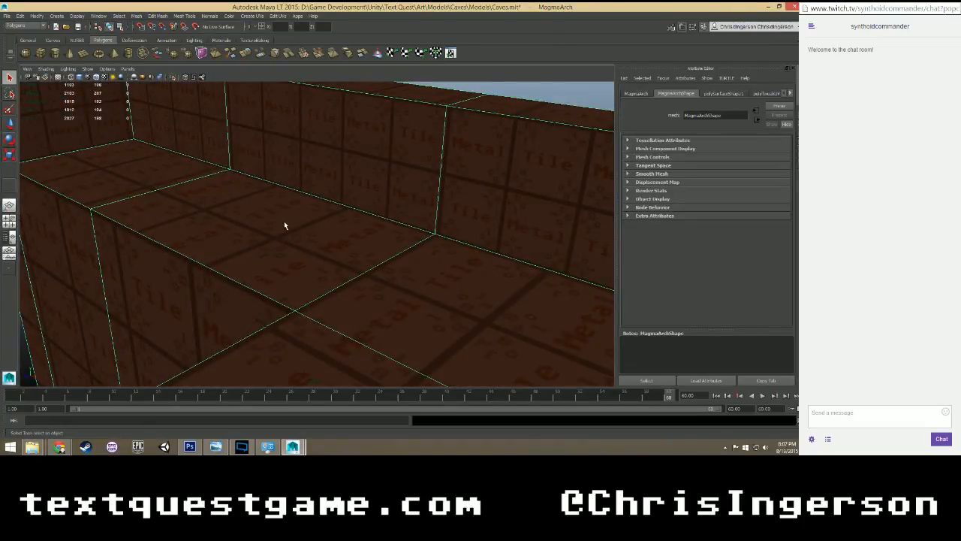
{"action": "scroll", "coordinate": [280, 231], "scroll_direction": "down", "scroll_amount": 5}
{"action": "scroll", "coordinate": [280, 232], "scroll_direction": "up", "scroll_amount": 4}
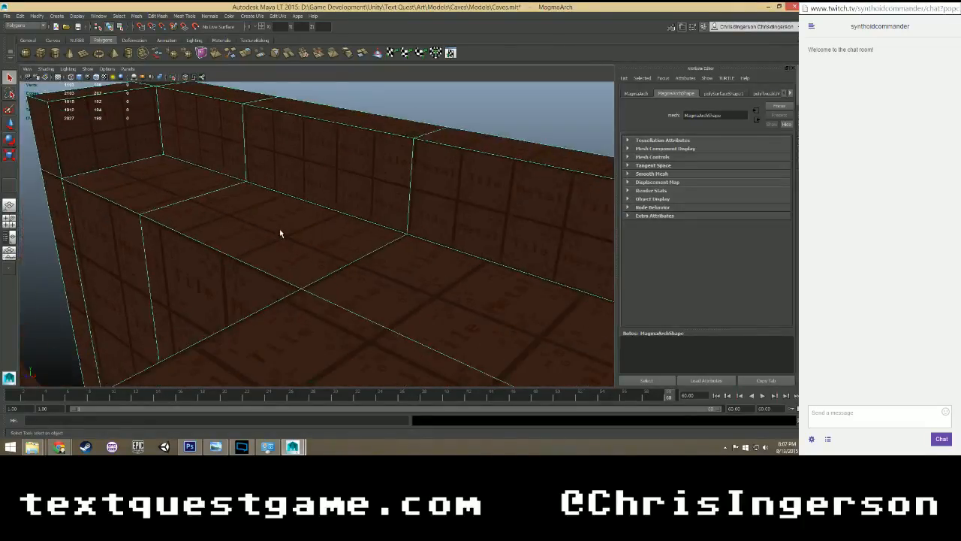
{"action": "left_click_drag", "start_coordinate": [369, 230], "coordinate": [342, 210], "text": "alt"}
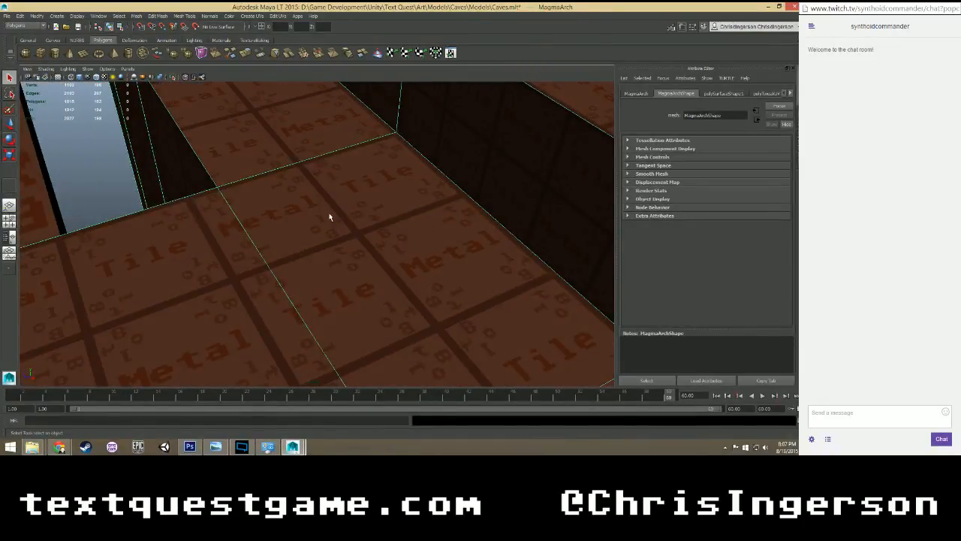
{"action": "left_click_drag", "start_coordinate": [326, 216], "coordinate": [455, 234], "text": "alt"}
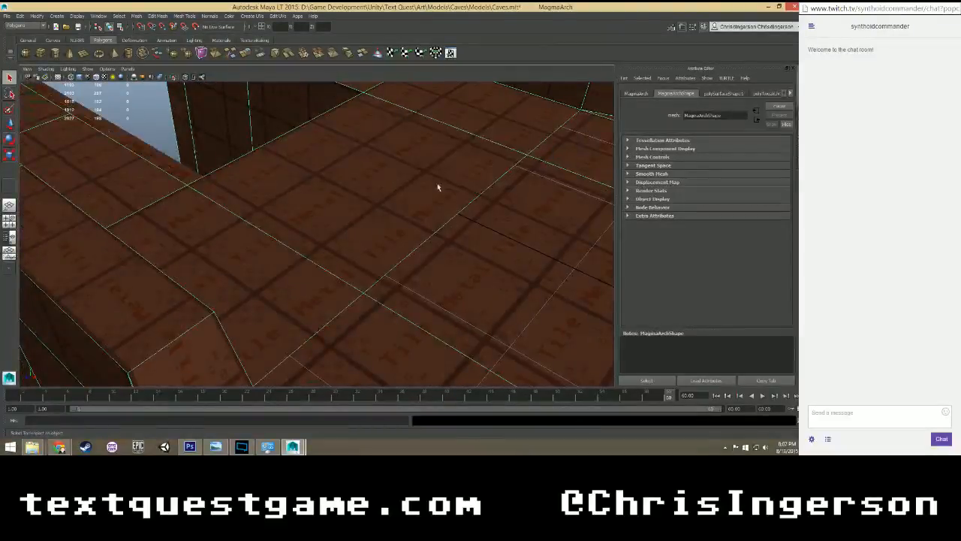
{"action": "left_click_drag", "start_coordinate": [438, 187], "coordinate": [450, 238], "text": "alt"}
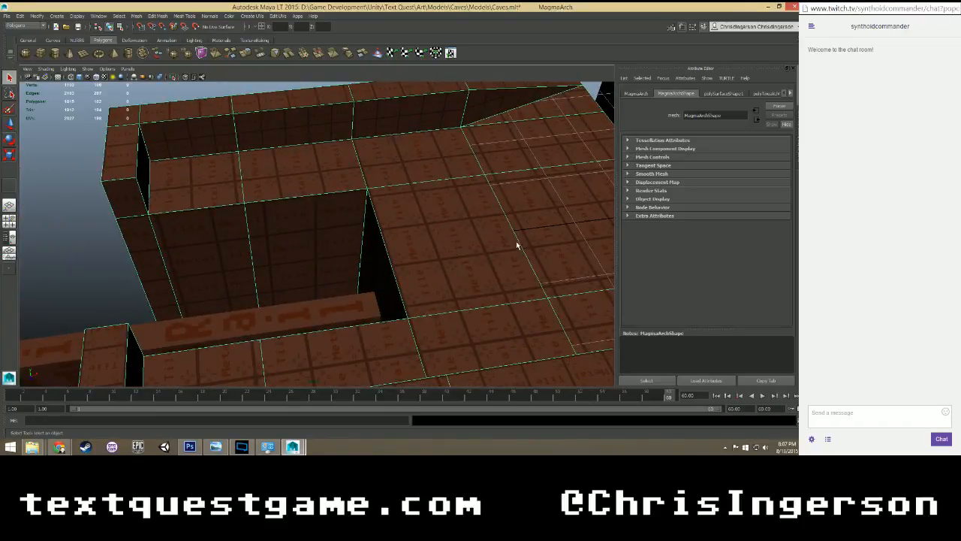
{"action": "left_click_drag", "start_coordinate": [516, 245], "coordinate": [354, 208], "text": "alt"}
Select the Lift mesh and frame it in the view.
{"action": "left_click", "coordinate": [428, 230]}
{"action": "key", "text": "f"}
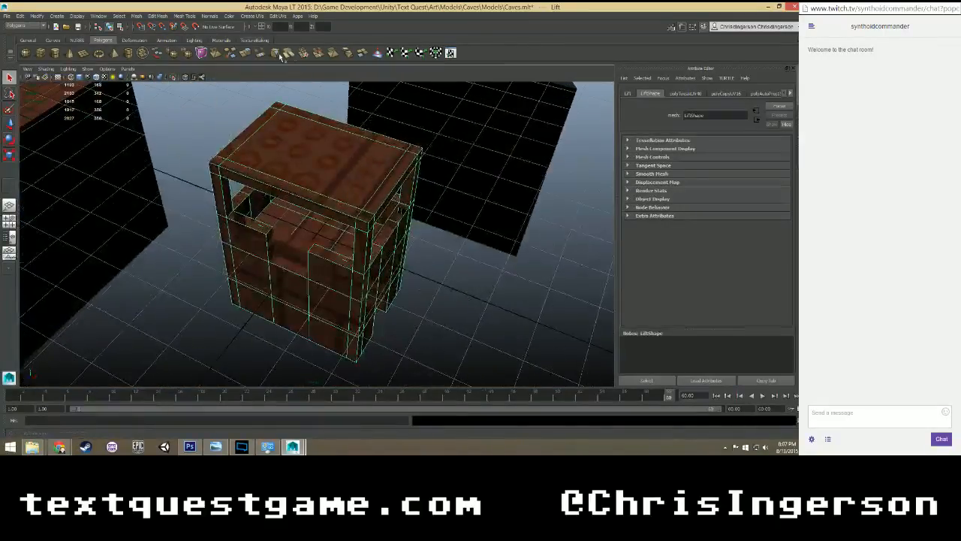
{"action": "left_click", "coordinate": [278, 16]}
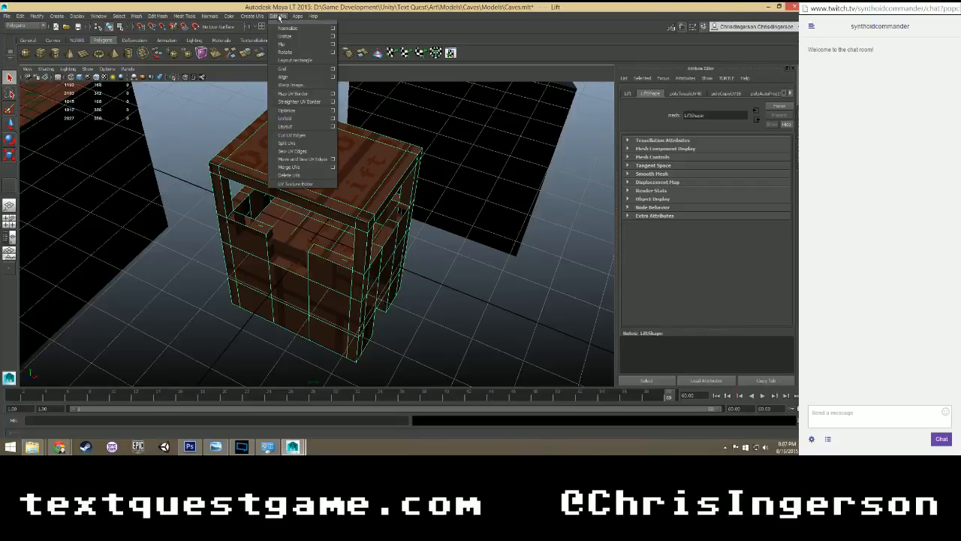
{"action": "left_click", "coordinate": [227, 167]}
{"action": "scroll", "coordinate": [221, 165], "scroll_direction": "up", "scroll_amount": 4}
{"action": "scroll", "coordinate": [247, 168], "scroll_direction": "down", "scroll_amount": 3}
{"action": "scroll", "coordinate": [247, 170], "scroll_direction": "up", "scroll_amount": 3}
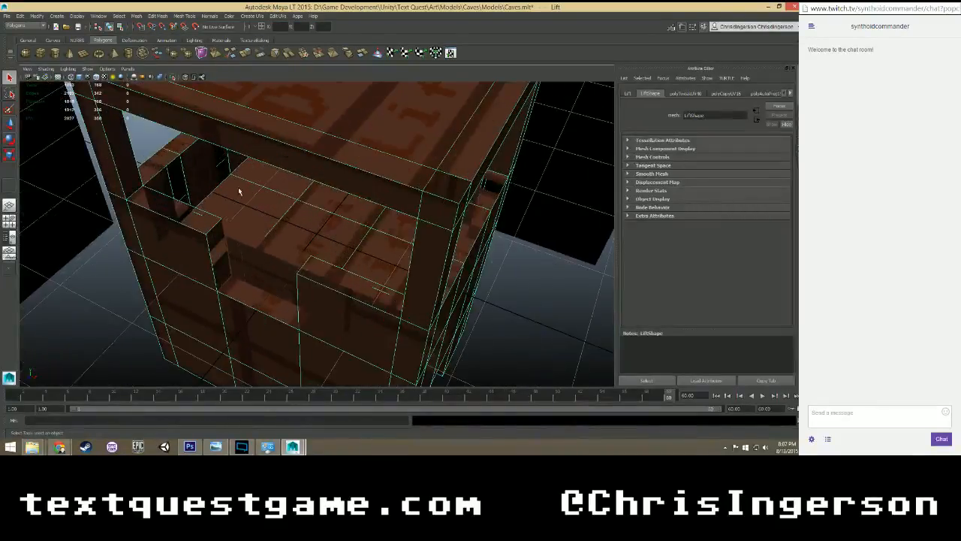
Select the outer guardrail faces on both sides of the lift's doorway and along its adjacent side.
{"action": "mouse_move", "coordinate": [239, 192]}
{"action": "left_mouse_down", "text": "alt"}
{"action": "mouse_move", "coordinate": [242, 173]}
{"action": "mouse_move", "coordinate": [234, 189]}
{"action": "left_mouse_up", "text": "alt"}
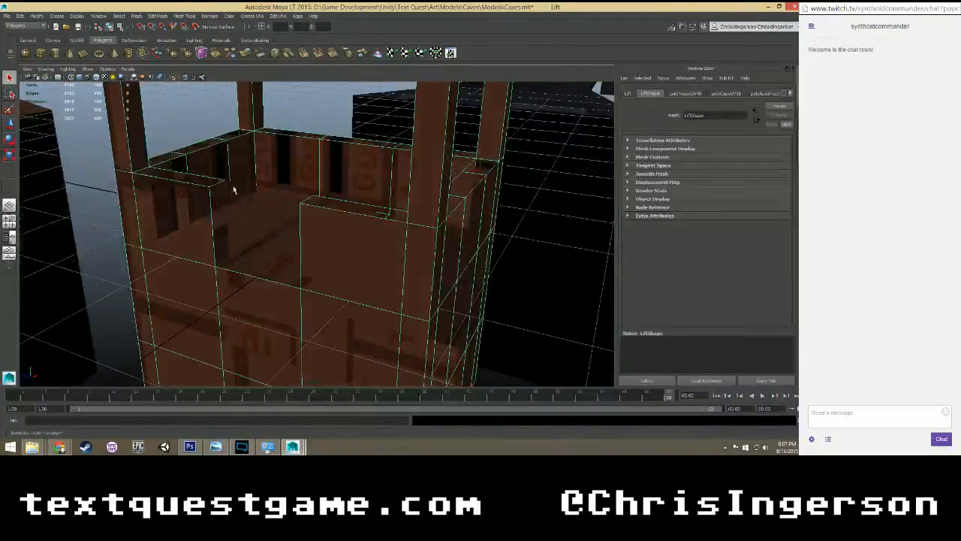
{"action": "right_click_drag", "start_coordinate": [186, 224], "coordinate": [184, 207]}
{"action": "left_click", "coordinate": [184, 207]}
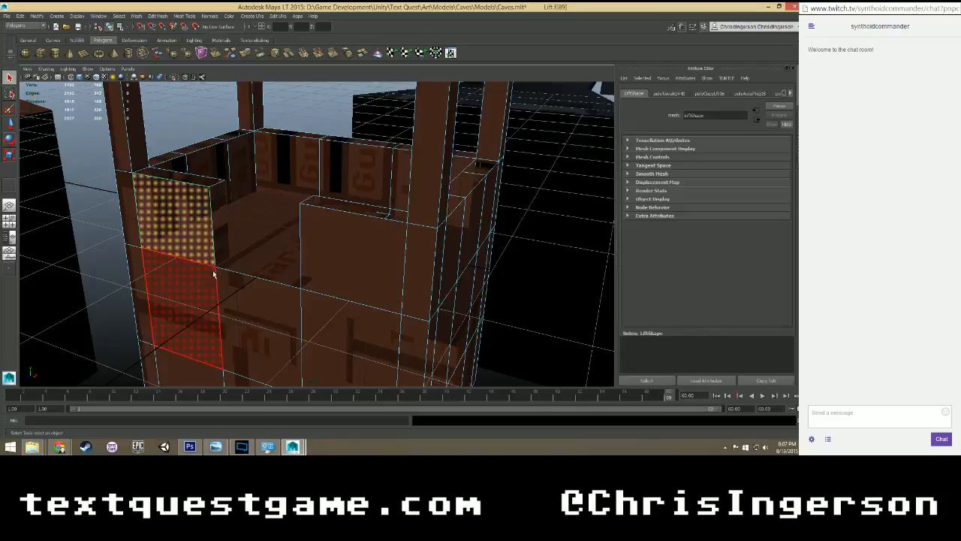
{"action": "left_click", "coordinate": [331, 242], "text": "shift"}
{"action": "left_click", "coordinate": [454, 240], "text": "shift"}
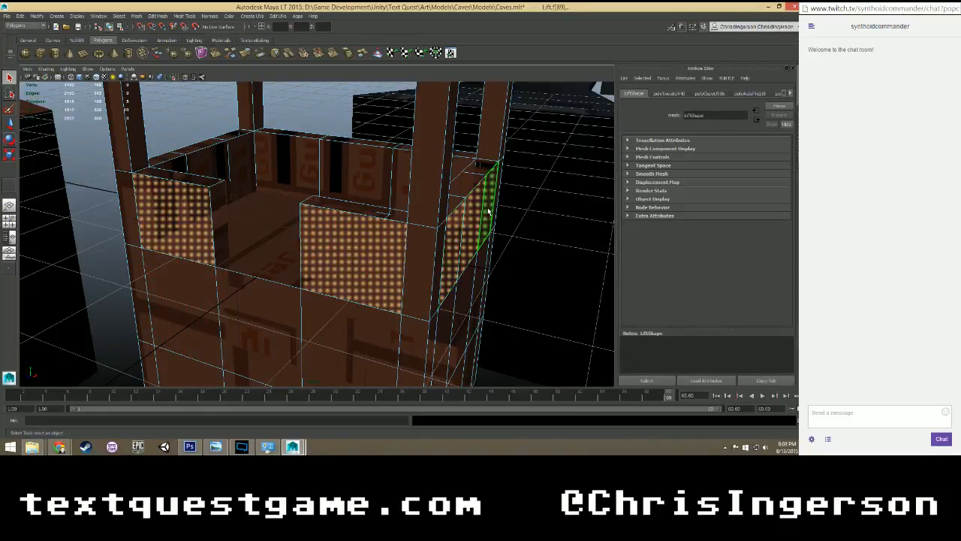
Mark out the guardrail and side strips of MagmaLift.psd in Photoshop, and return to Maya to clear the lift's face selection.
{"action": "left_click", "coordinate": [190, 447]}
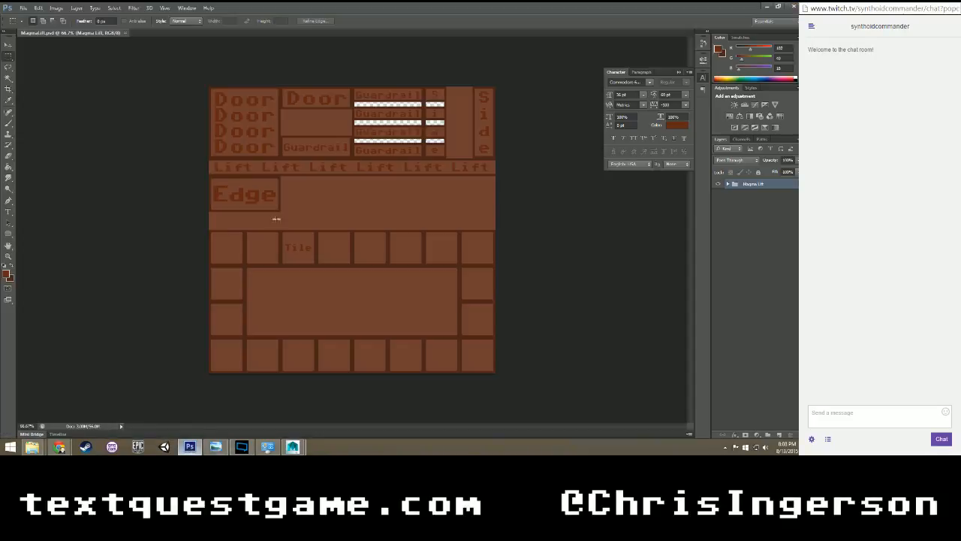
{"action": "left_click_drag", "start_coordinate": [354, 87], "coordinate": [446, 158]}
{"action": "left_click", "coordinate": [293, 447]}
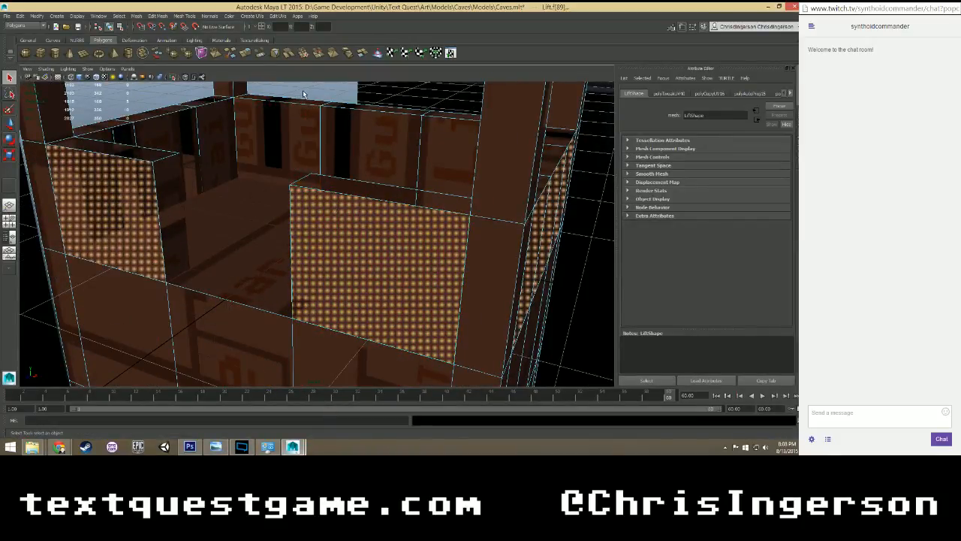
{"action": "left_click", "coordinate": [272, 92]}
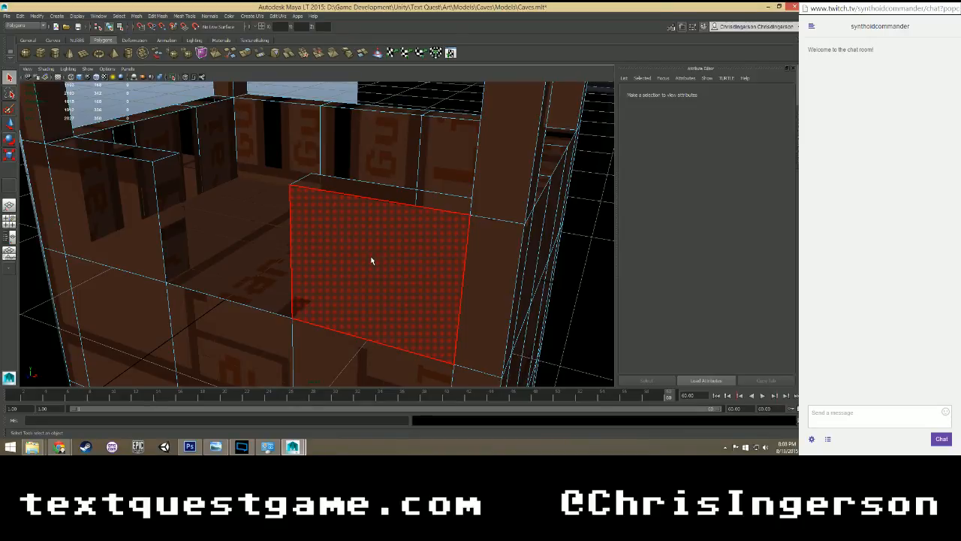
Select the faces of the lift's corner post where it meets the guardrail beside the doorway.
{"action": "left_click_drag", "start_coordinate": [336, 236], "coordinate": [245, 234], "text": "alt"}
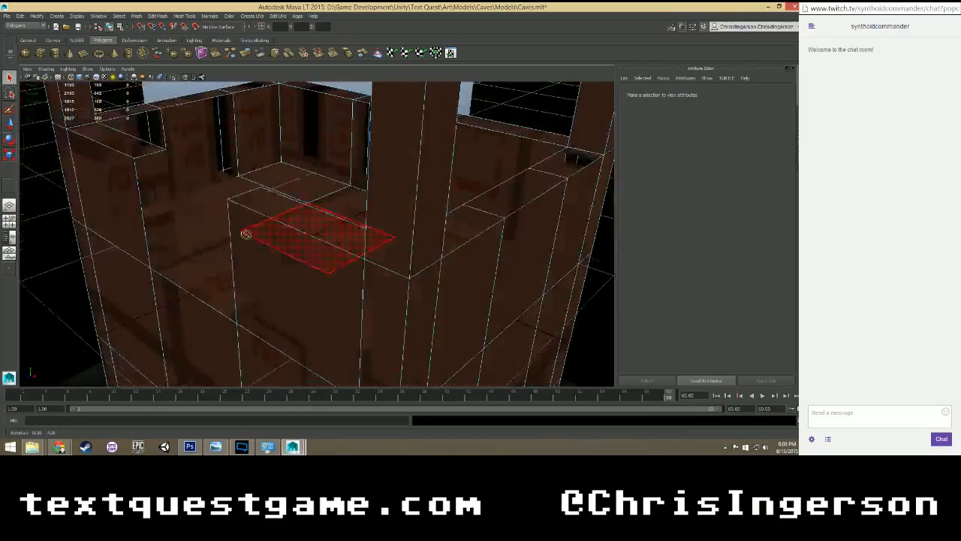
{"action": "key", "text": "super"}
{"action": "key", "text": "super"}
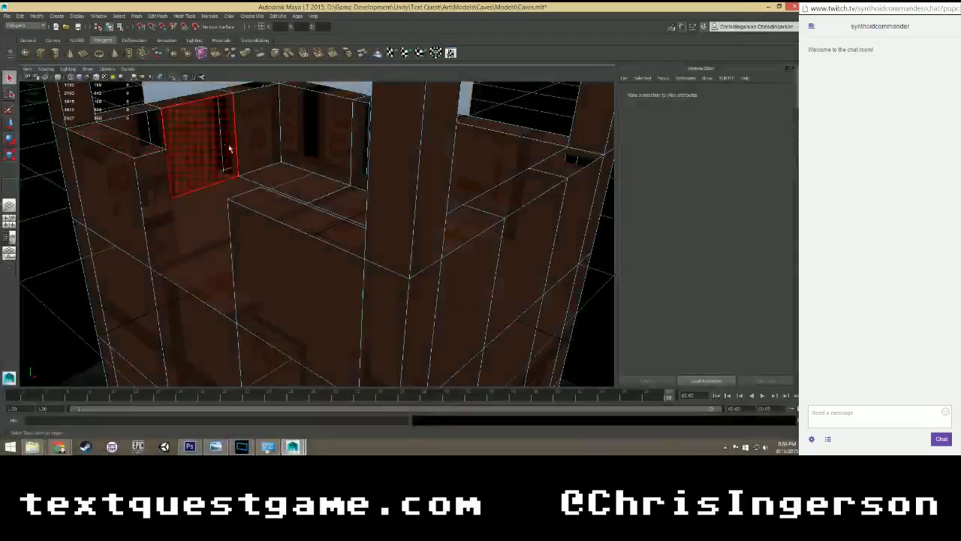
{"action": "left_click_drag", "start_coordinate": [230, 150], "coordinate": [170, 217], "text": "alt"}
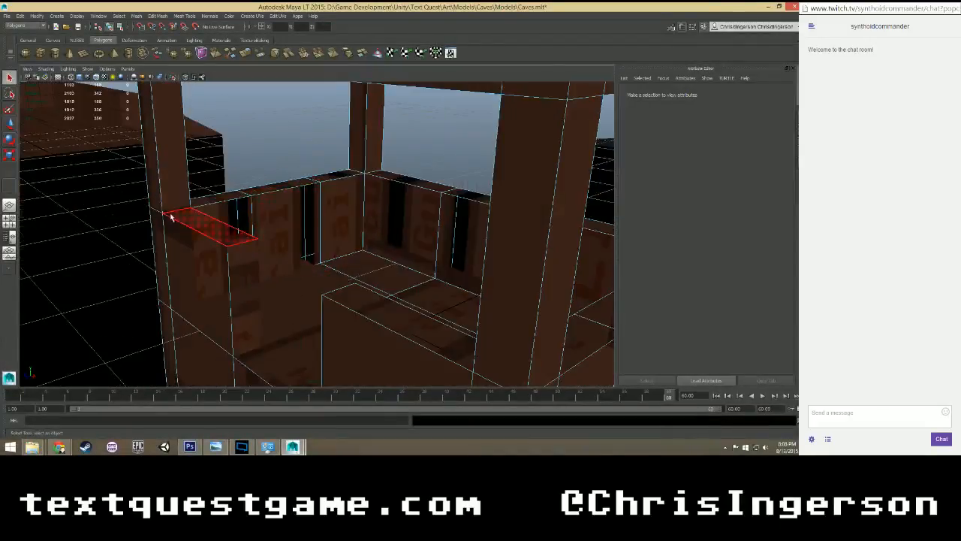
{"action": "left_click", "coordinate": [164, 187]}
{"action": "left_click_drag", "start_coordinate": [264, 204], "coordinate": [241, 222], "text": "alt"}
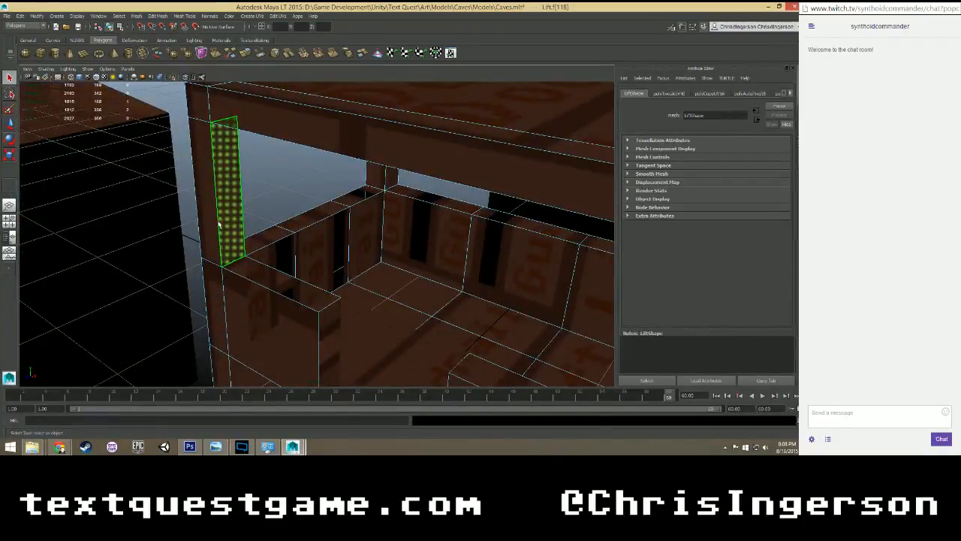
{"action": "left_click", "coordinate": [214, 306]}
{"action": "left_click", "coordinate": [215, 257], "text": "shift"}
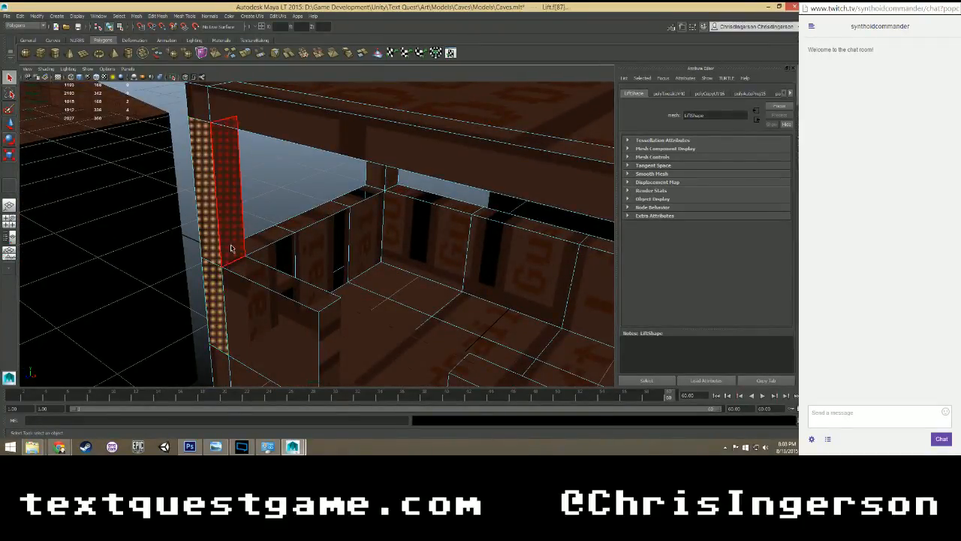
{"action": "left_click", "coordinate": [231, 247], "text": "shift"}
Examine the gap between the inner and outer guardrail walls beneath the corner post.
{"action": "left_click_drag", "start_coordinate": [280, 238], "coordinate": [331, 236], "text": "alt"}
{"action": "scroll", "coordinate": [256, 252], "scroll_direction": "up", "scroll_amount": 4}
{"action": "scroll", "coordinate": [322, 241], "scroll_direction": "up", "scroll_amount": 5}
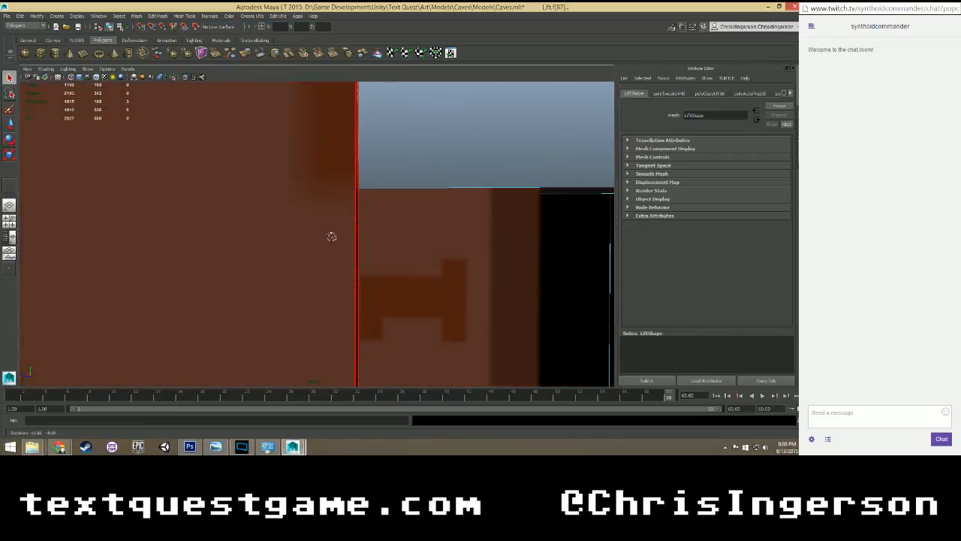
{"action": "scroll", "coordinate": [329, 237], "scroll_direction": "up", "scroll_amount": 4}
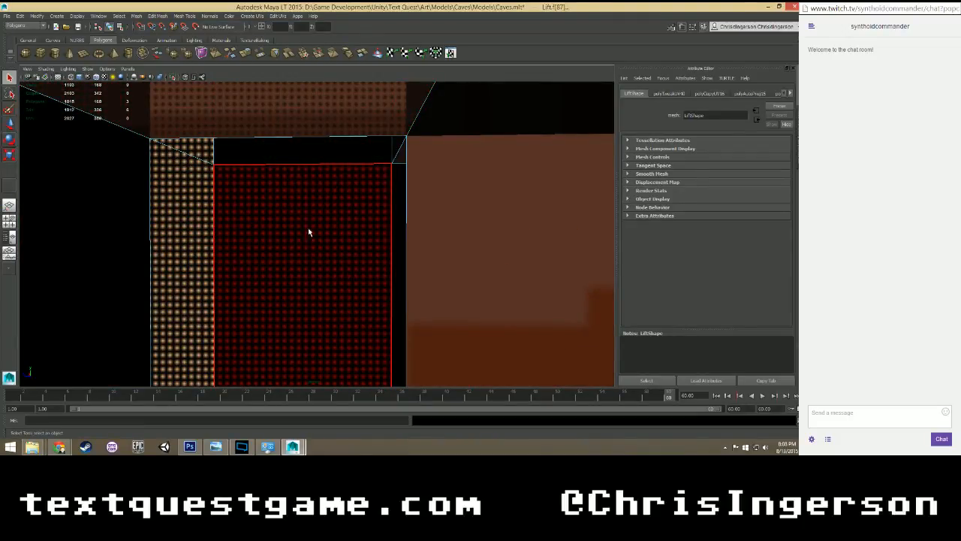
{"action": "middle_click_drag", "start_coordinate": [320, 262], "coordinate": [325, 133], "text": "alt"}
{"action": "middle_click_drag", "start_coordinate": [328, 305], "coordinate": [347, 323], "text": "alt"}
{"action": "scroll", "coordinate": [332, 242], "scroll_direction": "down", "scroll_amount": 2}
{"action": "scroll", "coordinate": [332, 241], "scroll_direction": "up", "scroll_amount": 1}
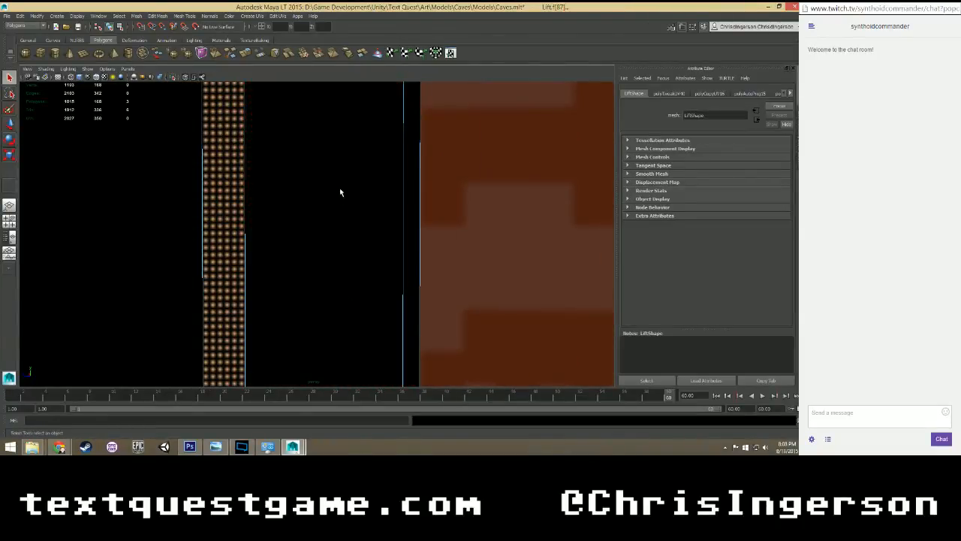
{"action": "middle_click_drag", "start_coordinate": [341, 192], "coordinate": [356, 308], "text": "alt"}
Return to object mode, select the whole Lift mesh and save the scene.
{"action": "right_click", "coordinate": [309, 169]}
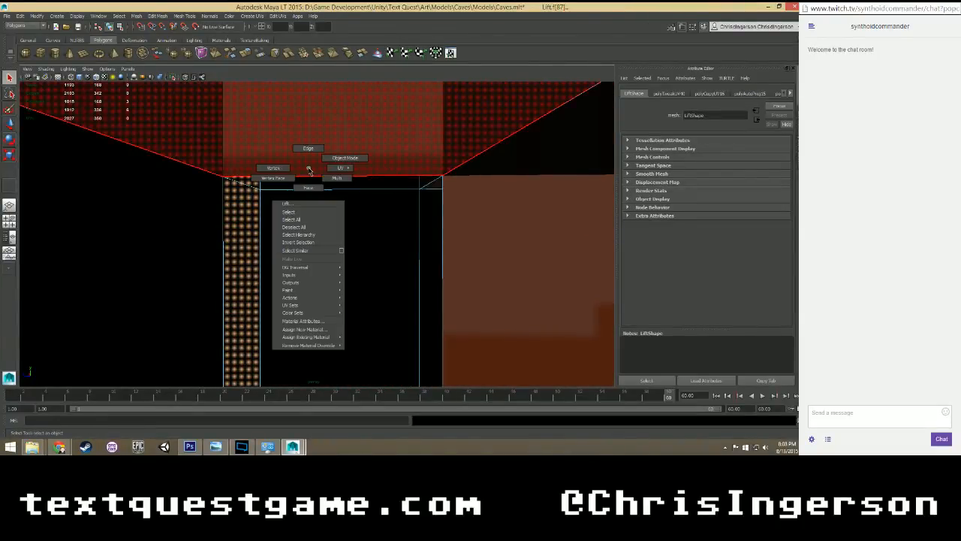
{"action": "right_click_drag", "start_coordinate": [308, 190], "coordinate": [344, 159]}
{"action": "scroll", "coordinate": [319, 183], "scroll_direction": "down", "scroll_amount": 8}
{"action": "left_click_drag", "start_coordinate": [319, 183], "coordinate": [333, 169], "text": "alt"}
{"action": "left_click", "coordinate": [351, 179]}
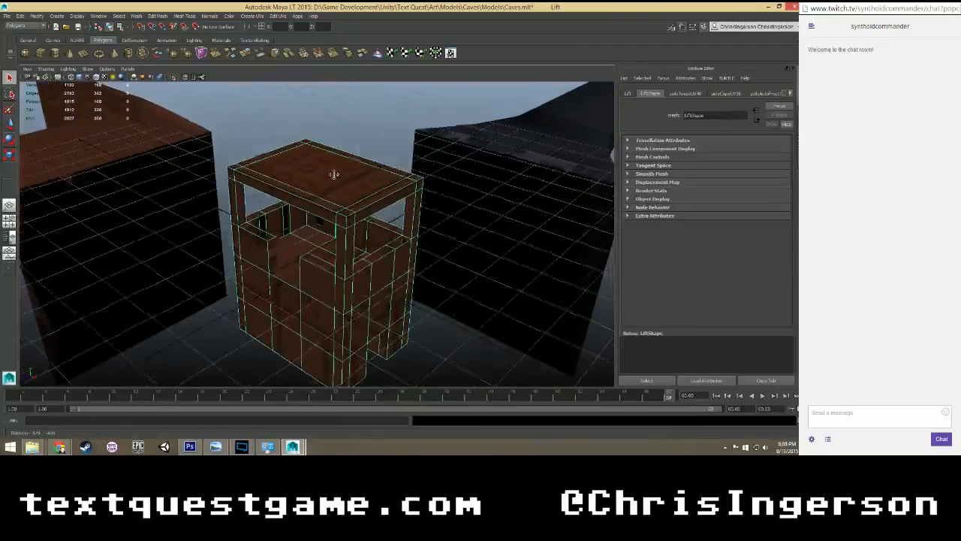
{"action": "key", "text": "ctrl+s"}
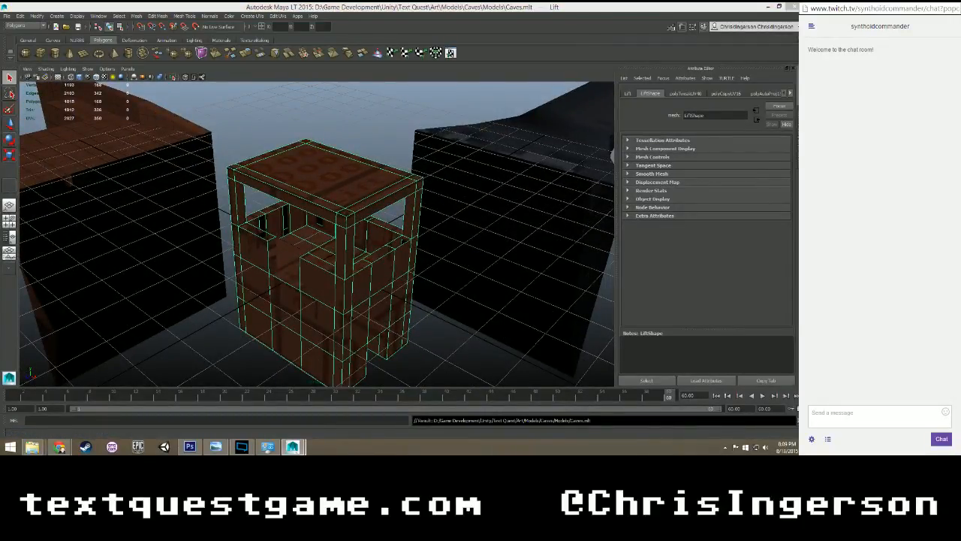
Select the Lift mesh's parent MagmaLift group and duplicate it.
{"action": "key", "text": "Up"}
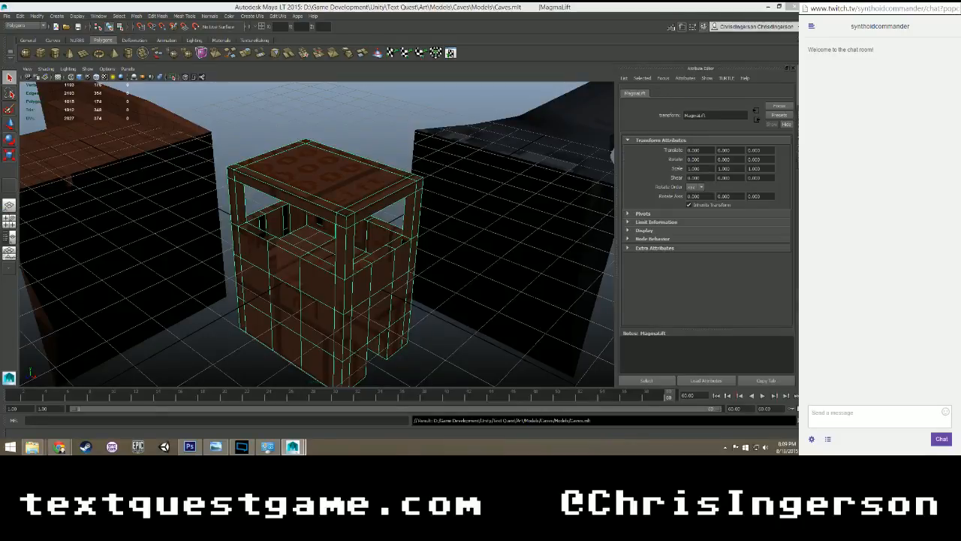
{"action": "key", "text": "ctrl+d"}
{"action": "key", "text": "shift+p"}
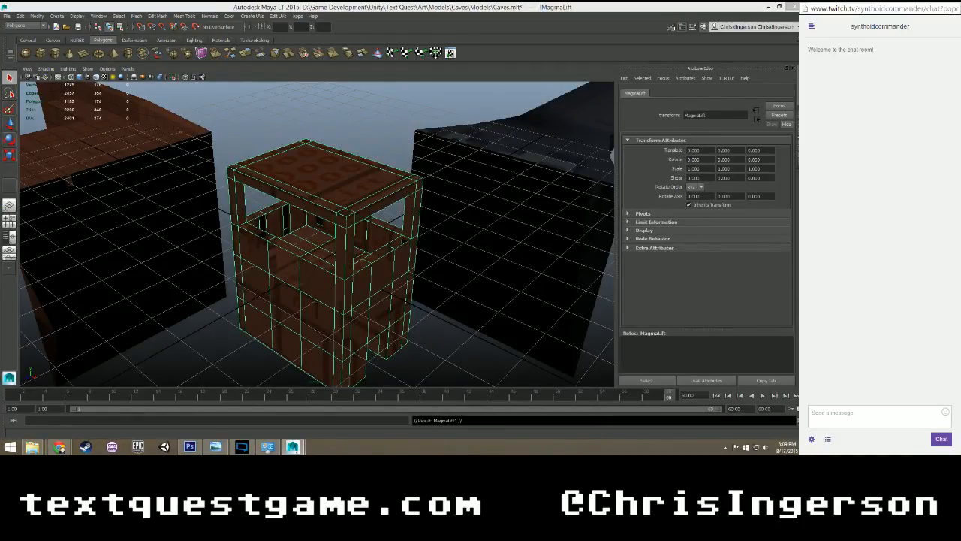
{"action": "key", "text": "ctrl+d"}
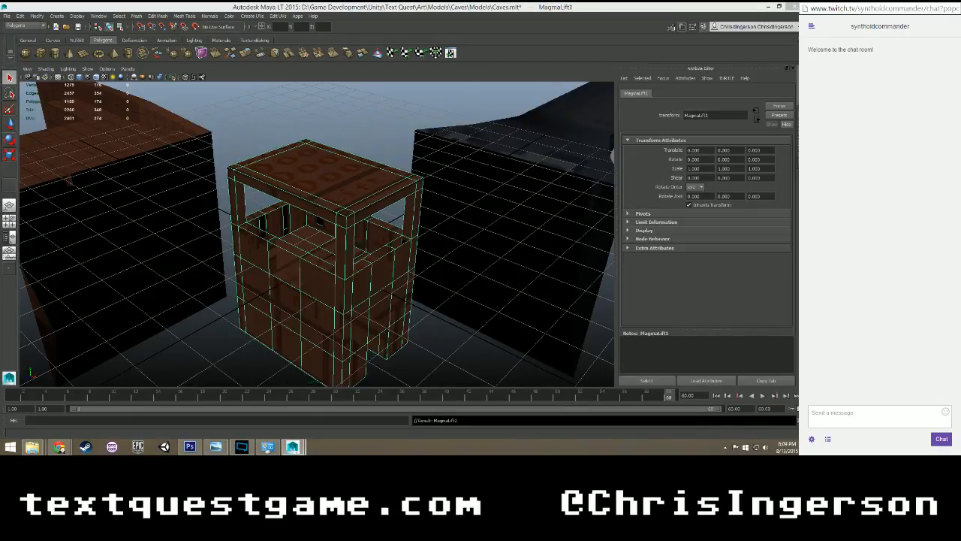
Select the Lift mesh inside the duplicated MagmaLift1 group.
{"action": "left_click", "coordinate": [356, 120]}
{"action": "scroll", "coordinate": [354, 223], "scroll_direction": "down", "scroll_amount": 3}
{"action": "scroll", "coordinate": [335, 206], "scroll_direction": "up", "scroll_amount": 2}
{"action": "left_click", "coordinate": [335, 205]}
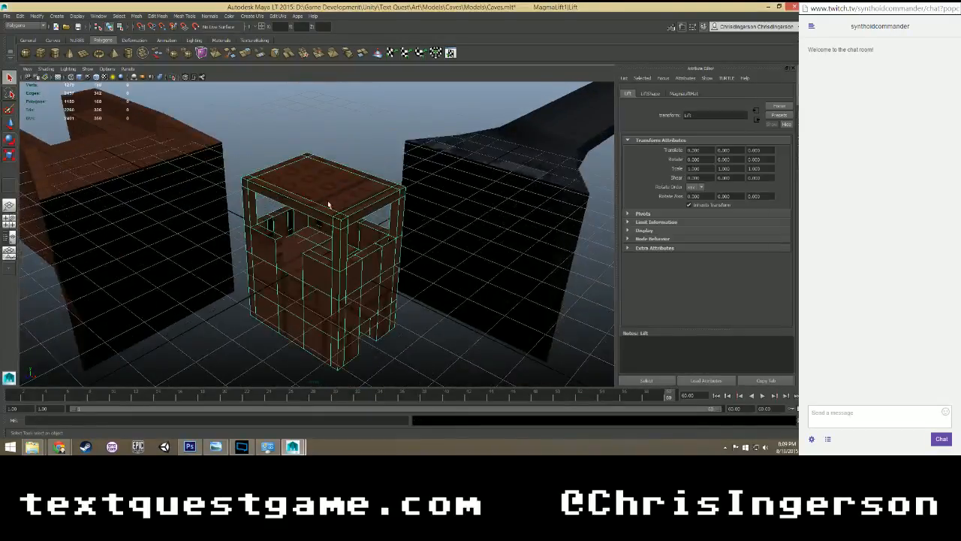
{"action": "scroll", "coordinate": [330, 211], "scroll_direction": "up", "scroll_amount": 4}
{"action": "scroll", "coordinate": [323, 229], "scroll_direction": "down", "scroll_amount": 2}
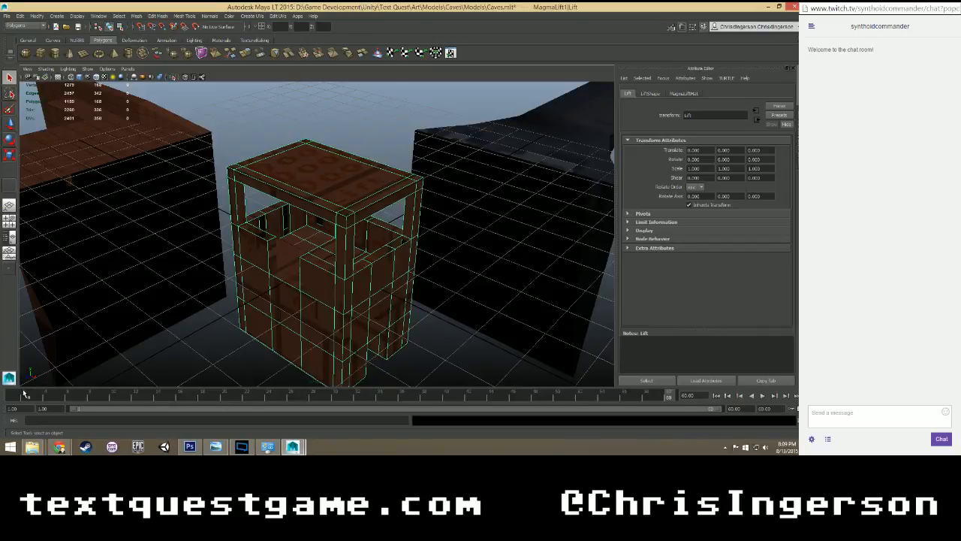
Scrub through the timeline to check the duplicated lift for animation, ending at frame 1.
{"action": "left_click_drag", "start_coordinate": [24, 398], "coordinate": [33, 400]}
{"action": "left_click_drag", "start_coordinate": [325, 402], "coordinate": [216, 399]}
{"action": "scroll", "coordinate": [293, 324], "scroll_direction": "up", "scroll_amount": 2}
{"action": "mouse_move", "coordinate": [296, 322]}
{"action": "left_mouse_down", "text": "alt"}
{"action": "mouse_move", "coordinate": [305, 290]}
{"action": "mouse_move", "coordinate": [271, 283]}
{"action": "mouse_move", "coordinate": [255, 302]}
{"action": "left_mouse_up", "text": "alt"}
{"action": "left_click_drag", "start_coordinate": [218, 398], "coordinate": [305, 396]}
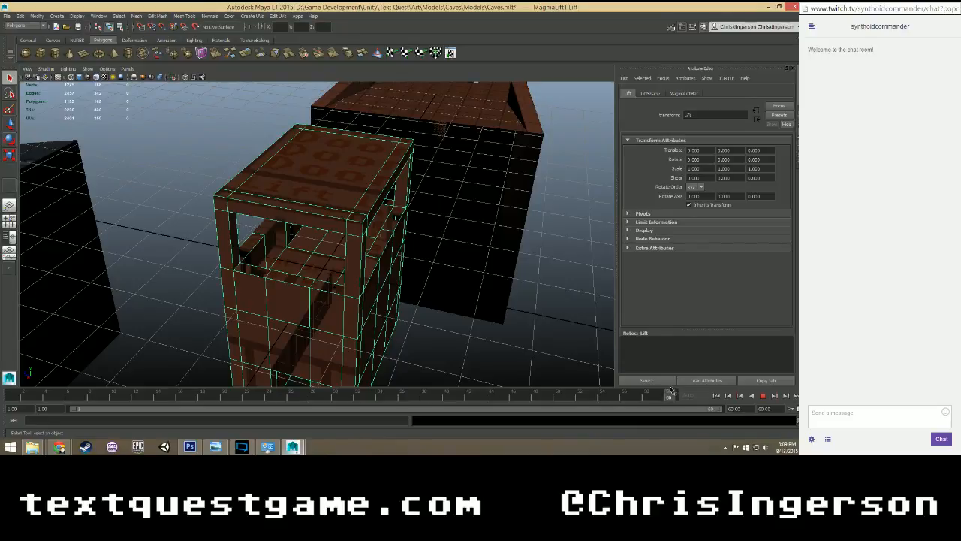
{"action": "left_click_drag", "start_coordinate": [3, 394], "coordinate": [3, 395]}
Examine the duplicated lift's guardrail and corner post beside the doorway from inside and outside.
{"action": "scroll", "coordinate": [125, 296], "scroll_direction": "down", "scroll_amount": 3}
{"action": "left_click_drag", "start_coordinate": [125, 296], "coordinate": [220, 277], "text": "alt"}
{"action": "scroll", "coordinate": [225, 277], "scroll_direction": "up", "scroll_amount": 3}
{"action": "left_click_drag", "start_coordinate": [260, 300], "coordinate": [315, 266], "text": "alt"}
{"action": "scroll", "coordinate": [307, 281], "scroll_direction": "up", "scroll_amount": 4}
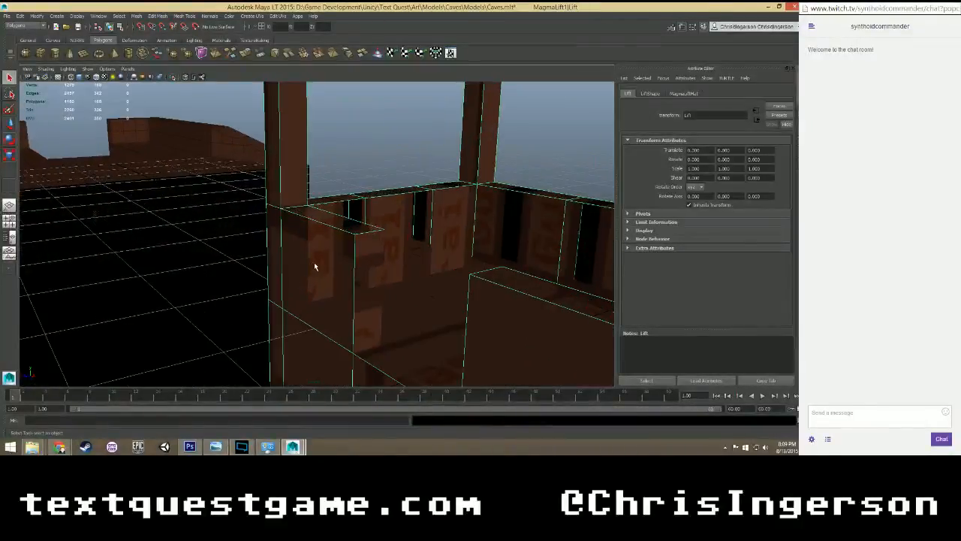
{"action": "scroll", "coordinate": [311, 266], "scroll_direction": "up", "scroll_amount": 2}
{"action": "scroll", "coordinate": [324, 260], "scroll_direction": "up", "scroll_amount": 2}
{"action": "scroll", "coordinate": [323, 260], "scroll_direction": "down", "scroll_amount": 2}
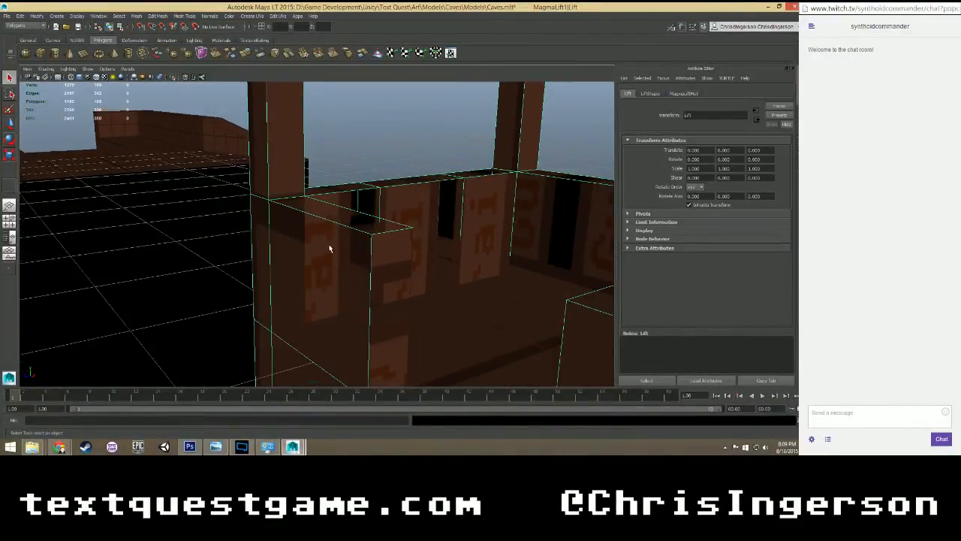
{"action": "scroll", "coordinate": [304, 212], "scroll_direction": "up", "scroll_amount": 1}
{"action": "scroll", "coordinate": [303, 210], "scroll_direction": "down", "scroll_amount": 6}
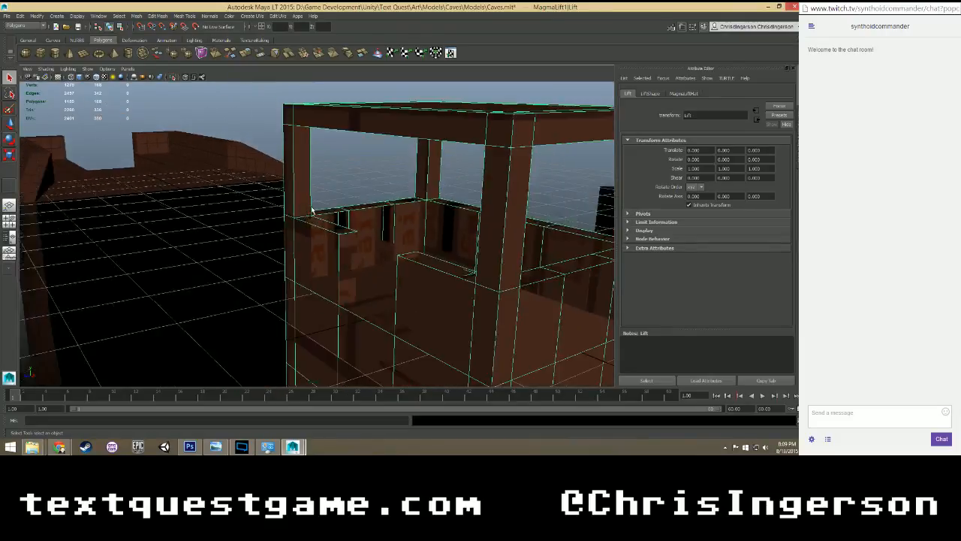
{"action": "left_click_drag", "start_coordinate": [323, 170], "coordinate": [331, 208], "text": "alt"}
{"action": "scroll", "coordinate": [331, 208], "scroll_direction": "up", "scroll_amount": 4}
{"action": "scroll", "coordinate": [332, 207], "scroll_direction": "up", "scroll_amount": 2}
{"action": "scroll", "coordinate": [310, 208], "scroll_direction": "up", "scroll_amount": 2}
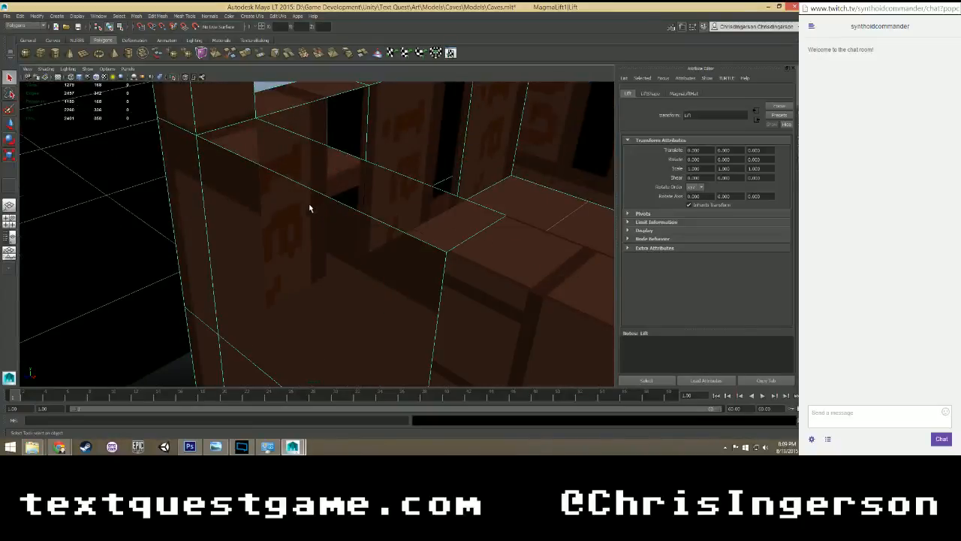
Switch the duplicated lift to edge selection and select the bottom edge of the corner post's inner face.
{"action": "right_click", "coordinate": [242, 162]}
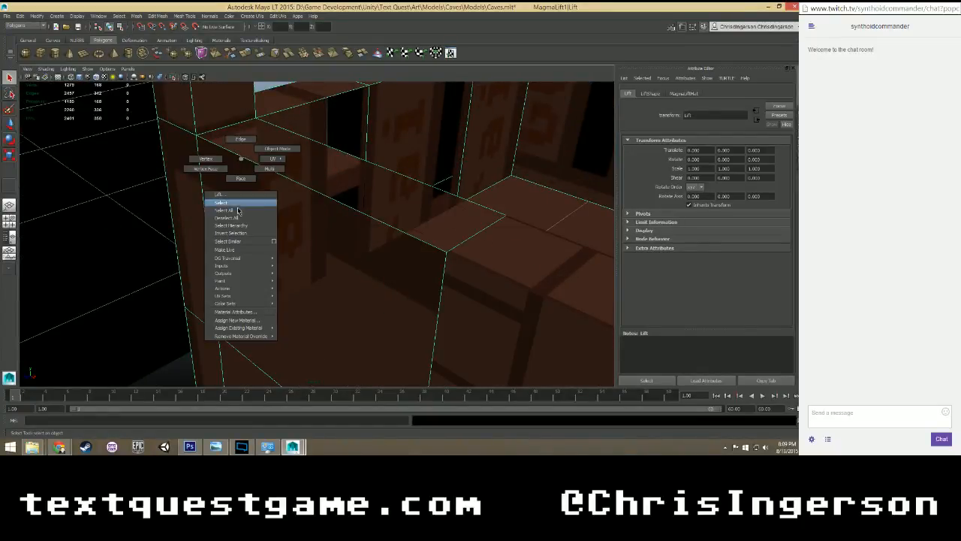
{"action": "left_click", "coordinate": [240, 178]}
{"action": "left_click", "coordinate": [233, 125]}
{"action": "right_click", "coordinate": [233, 125]}
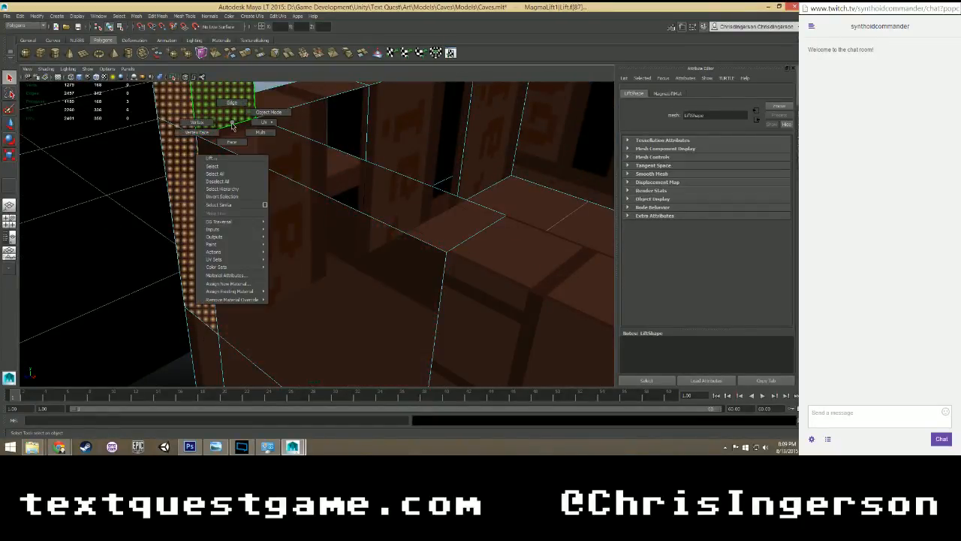
{"action": "left_click", "coordinate": [272, 85]}
{"action": "right_click_drag", "start_coordinate": [248, 154], "coordinate": [248, 136]}
{"action": "left_click_drag", "start_coordinate": [248, 172], "coordinate": [277, 159], "text": "alt"}
{"action": "scroll", "coordinate": [284, 158], "scroll_direction": "down", "scroll_amount": 3}
{"action": "middle_click_drag", "start_coordinate": [300, 132], "coordinate": [285, 143], "text": "alt"}
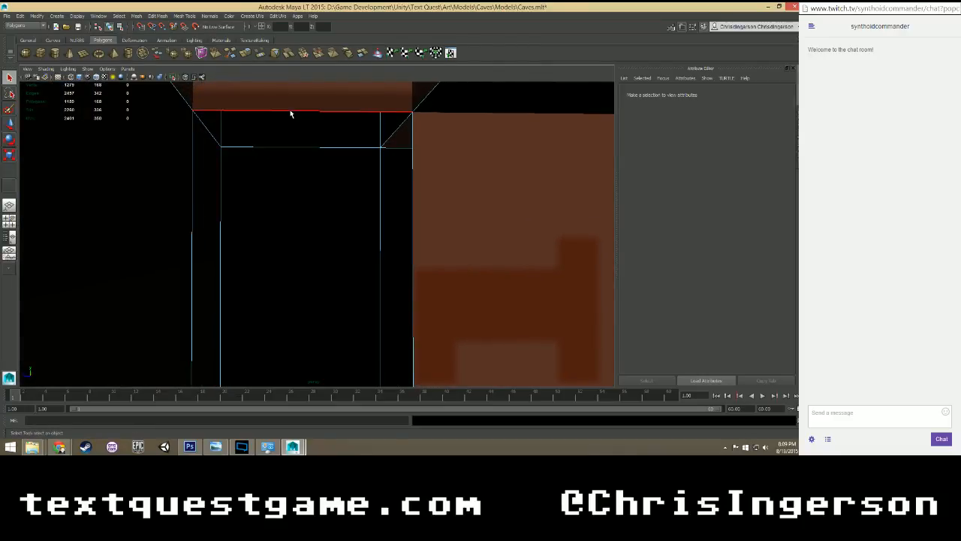
{"action": "left_click", "coordinate": [291, 113]}
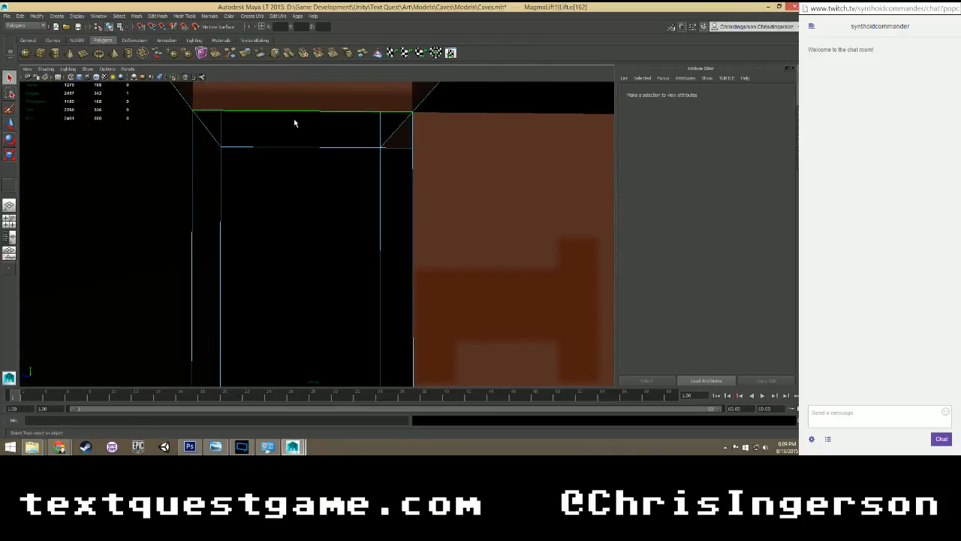
Extrude the post's bottom edge and pull it down between the guardrail walls by about 0.25 in local translation.
{"action": "left_click", "coordinate": [160, 16]}
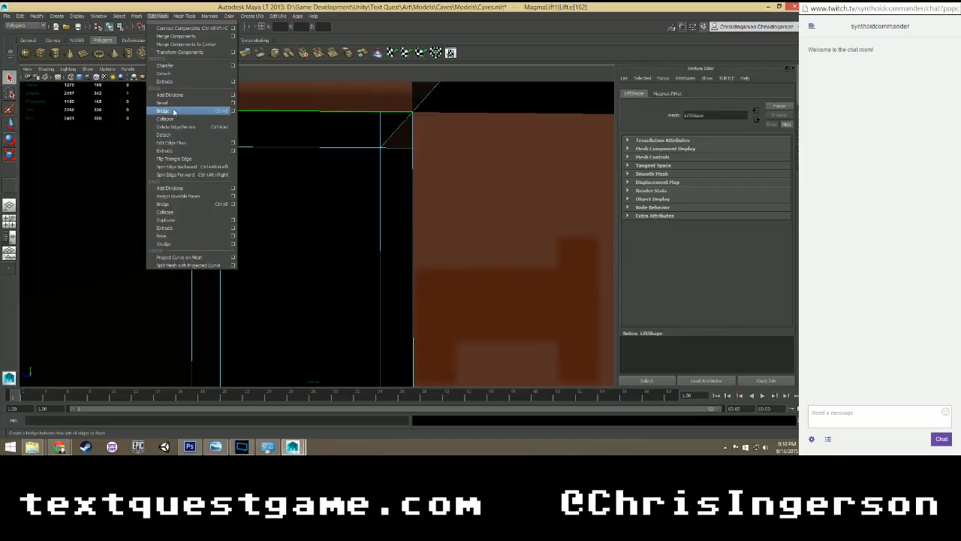
{"action": "left_click", "coordinate": [169, 150]}
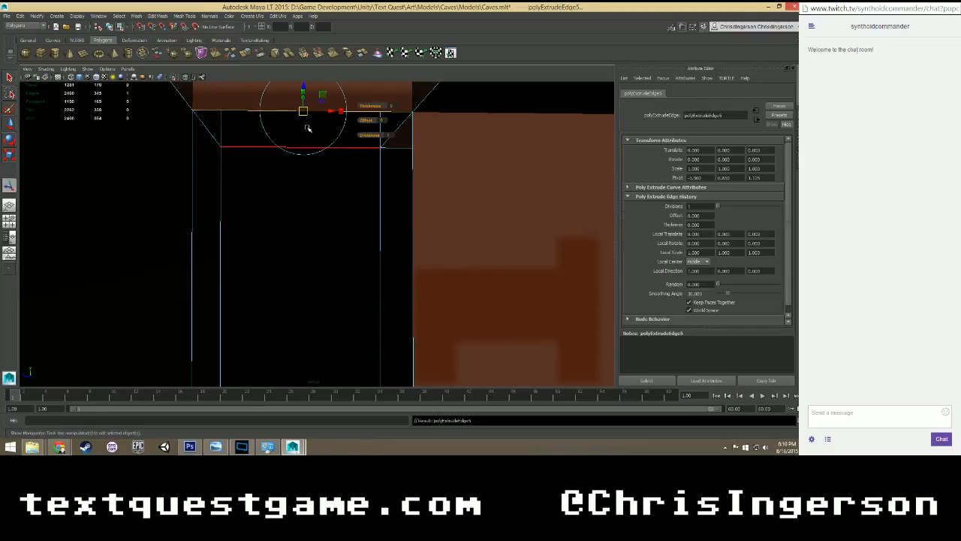
{"action": "left_click_drag", "start_coordinate": [312, 120], "coordinate": [300, 148], "text": "alt"}
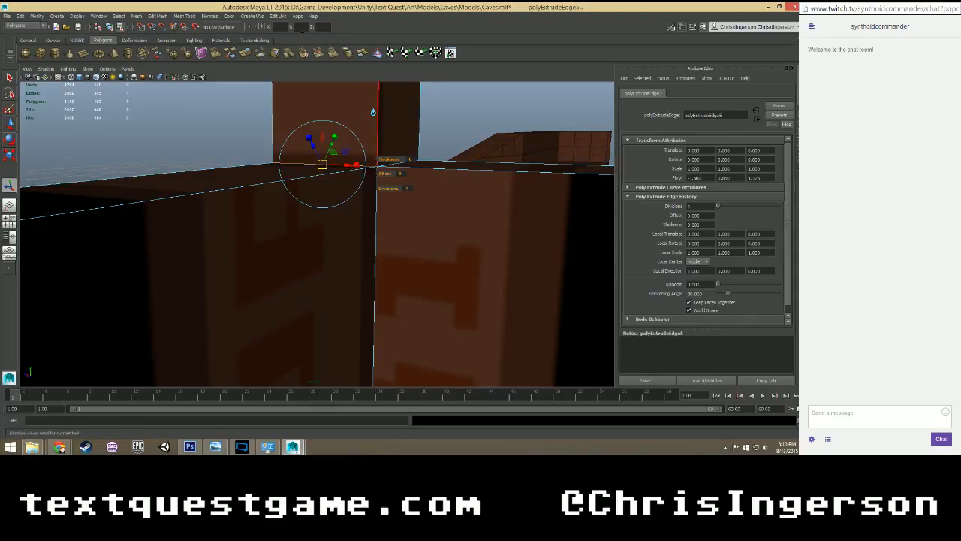
{"action": "type", "text": ".5"}
{"action": "key", "text": "Return"}
{"action": "scroll", "coordinate": [233, 319], "scroll_direction": "up", "scroll_amount": 5}
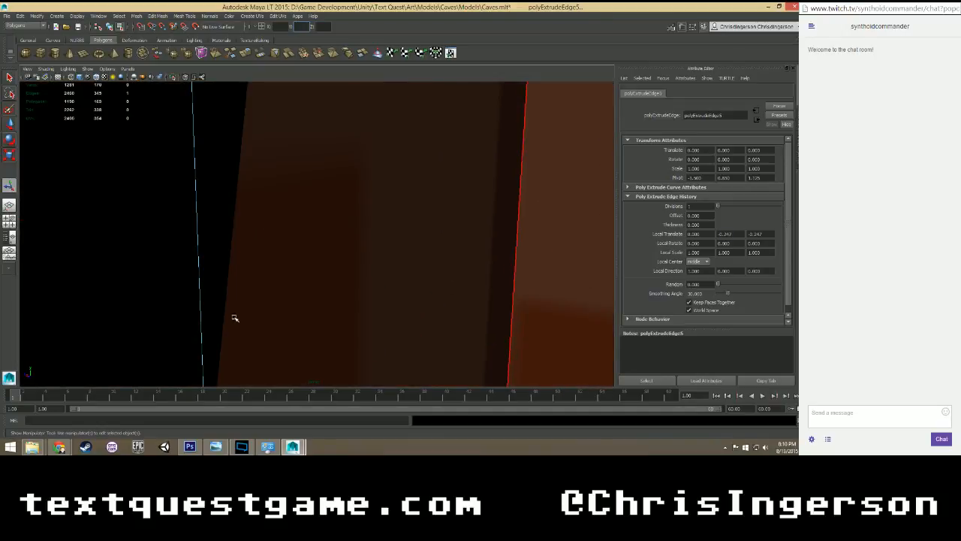
Pull the extruded edge further down the guardrail gap, to a local translation of about -0.60.
{"action": "left_click_drag", "start_coordinate": [234, 318], "coordinate": [320, 273], "text": "alt"}
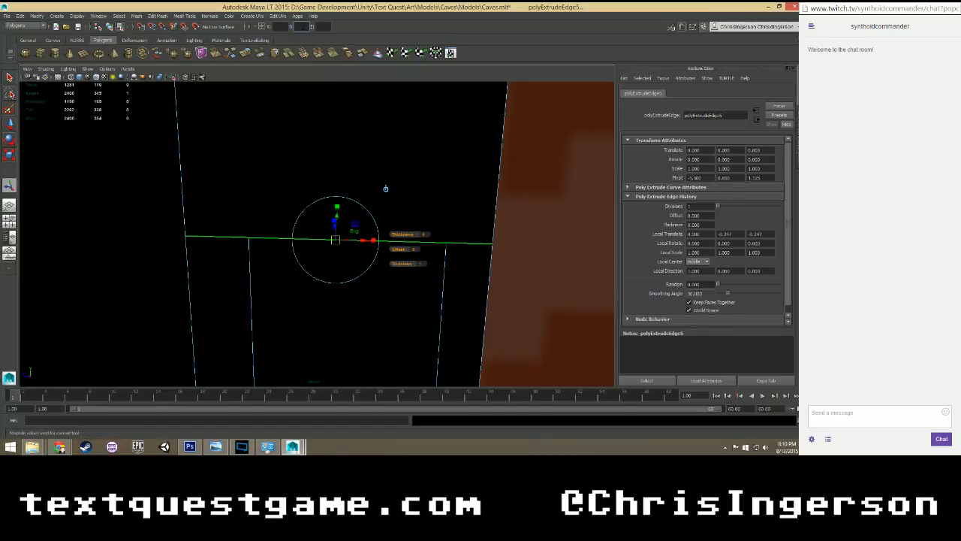
{"action": "type", "text": ".5"}
{"action": "key", "text": "Return"}
{"action": "scroll", "coordinate": [390, 235], "scroll_direction": "down", "scroll_amount": 4}
{"action": "scroll", "coordinate": [368, 277], "scroll_direction": "up", "scroll_amount": 1}
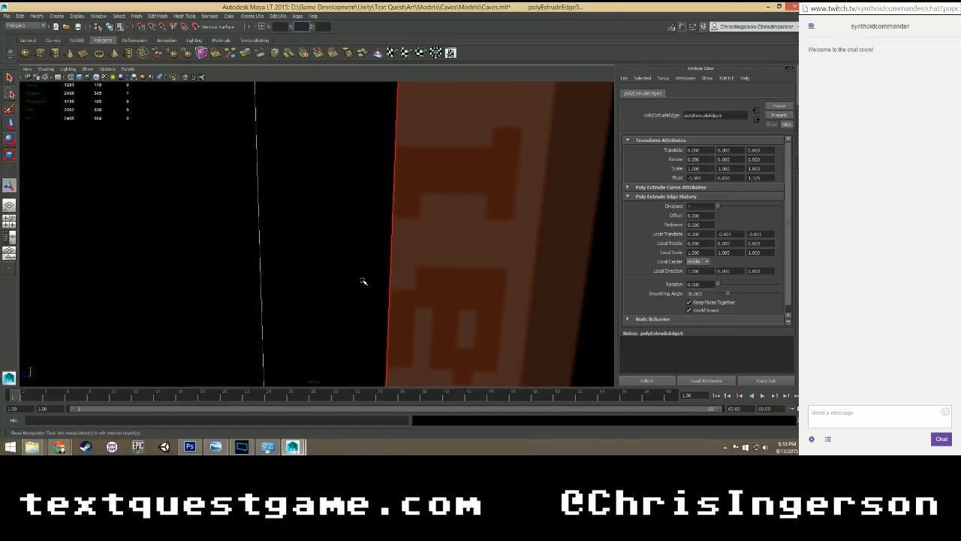
{"action": "mouse_move", "coordinate": [363, 281]}
{"action": "left_mouse_down", "text": "alt"}
{"action": "mouse_move", "coordinate": [330, 286]}
{"action": "mouse_move", "coordinate": [326, 228]}
{"action": "mouse_move", "coordinate": [326, 254]}
{"action": "mouse_move", "coordinate": [322, 243]}
{"action": "mouse_move", "coordinate": [365, 278]}
{"action": "left_mouse_up", "text": "alt"}
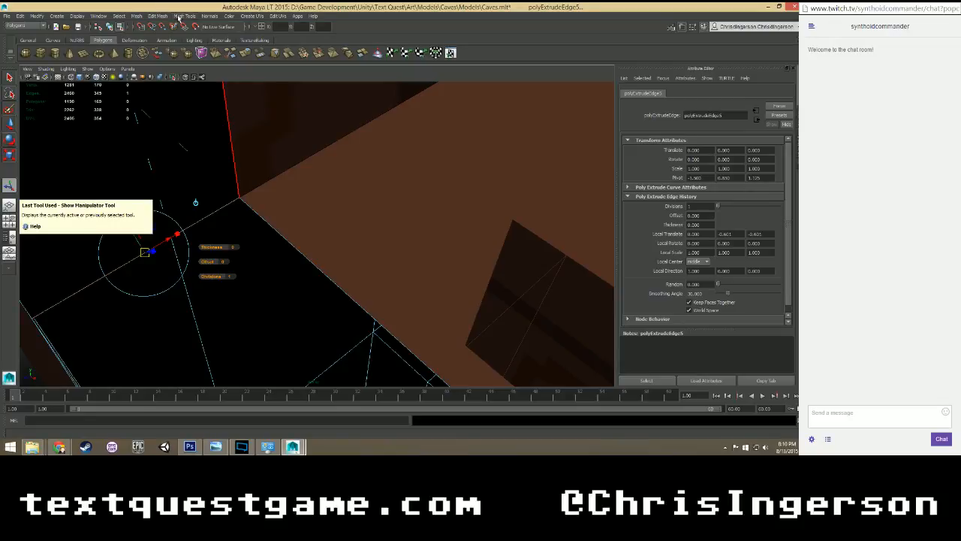
Select the newly extruded face beneath the corner post and reverse its normal.
{"action": "left_click_drag", "start_coordinate": [253, 95], "coordinate": [243, 187], "text": "alt"}
{"action": "left_click_drag", "start_coordinate": [298, 201], "coordinate": [383, 157], "text": "alt"}
{"action": "middle_click_drag", "start_coordinate": [382, 157], "coordinate": [93, 198], "text": "alt"}
{"action": "left_click_drag", "start_coordinate": [521, 216], "coordinate": [296, 228], "text": "alt"}
{"action": "left_click", "coordinate": [230, 131]}
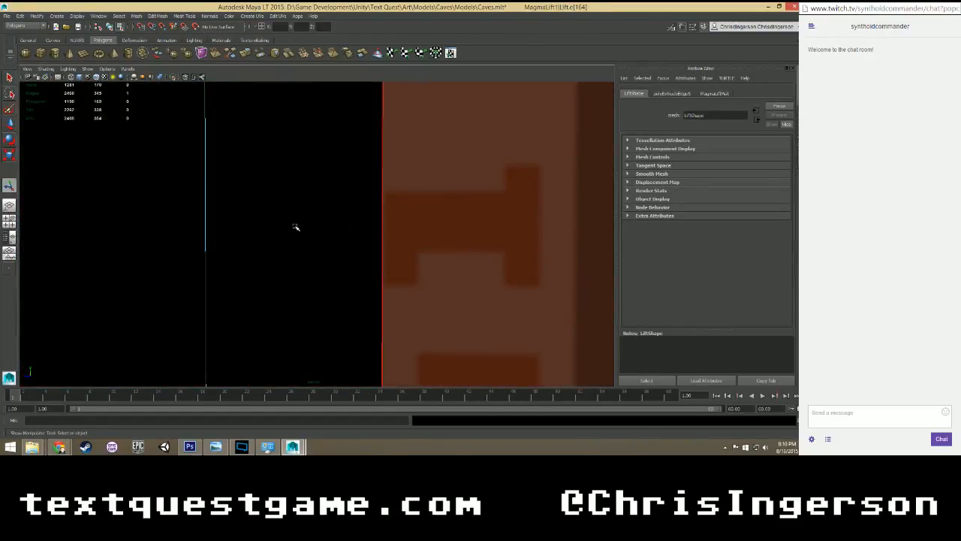
{"action": "right_click_drag", "start_coordinate": [289, 224], "coordinate": [290, 213]}
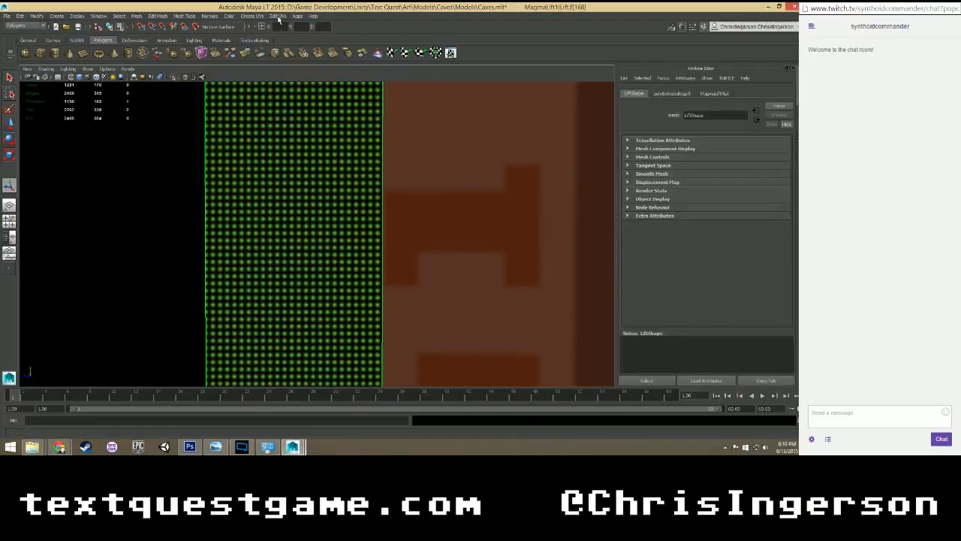
{"action": "left_click", "coordinate": [208, 16]}
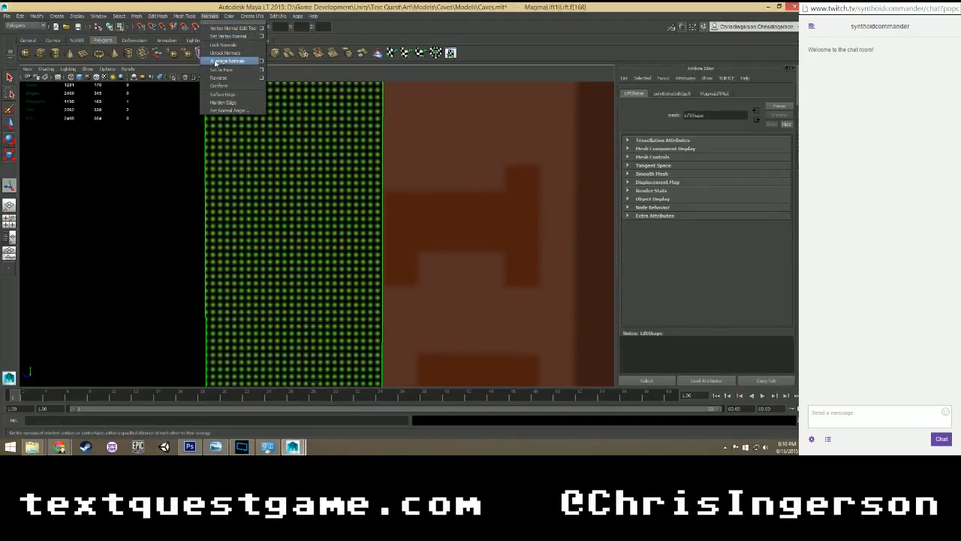
{"action": "left_click", "coordinate": [222, 81]}
Extrude the bottom edge of the same corner post's adjacent side and set its absolute Y position to 0.
{"action": "left_click_drag", "start_coordinate": [344, 190], "coordinate": [250, 112], "text": "alt"}
{"action": "right_click", "coordinate": [238, 90]}
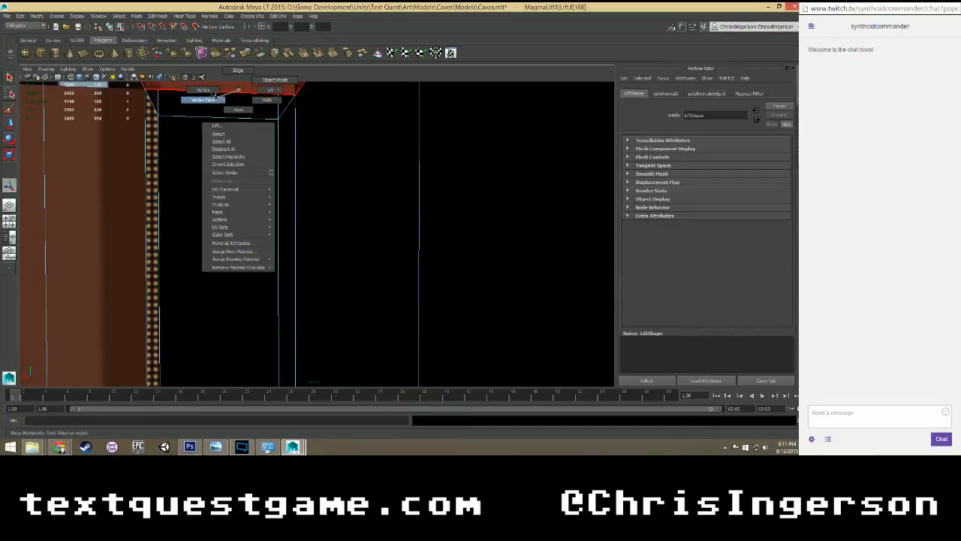
{"action": "left_click", "coordinate": [247, 72]}
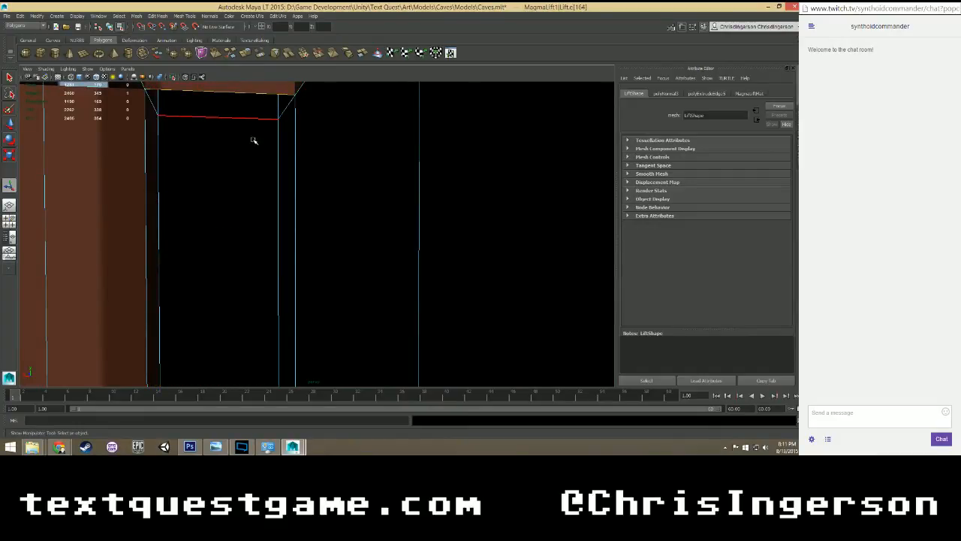
{"action": "left_click", "coordinate": [158, 16]}
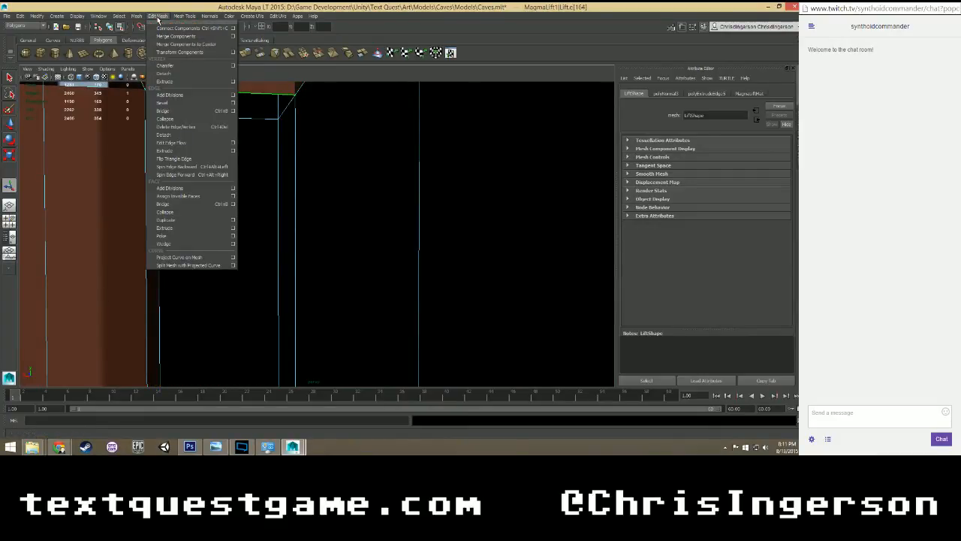
{"action": "left_click", "coordinate": [163, 151]}
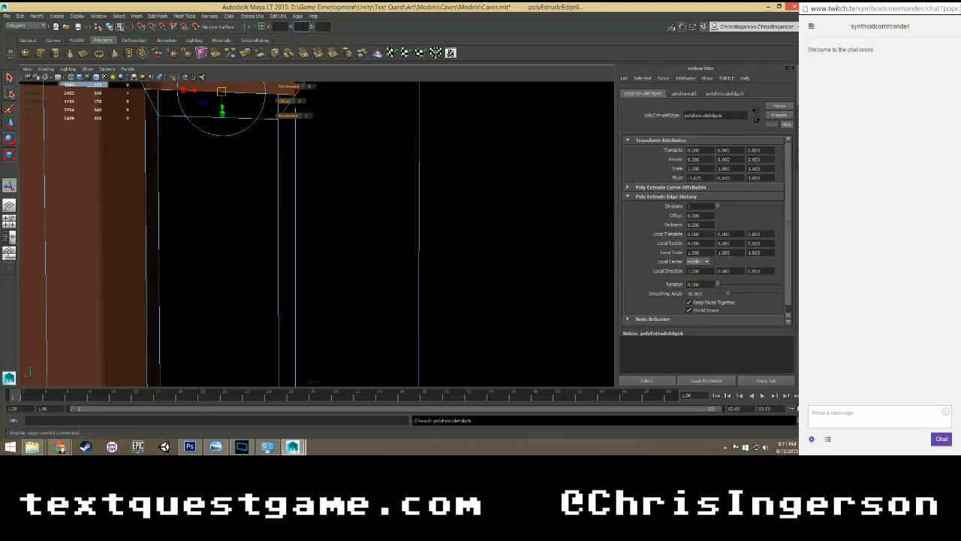
{"action": "type", "text": "0"}
{"action": "key", "text": "Return"}
{"action": "left_click_drag", "start_coordinate": [237, 220], "coordinate": [242, 238], "text": "alt"}
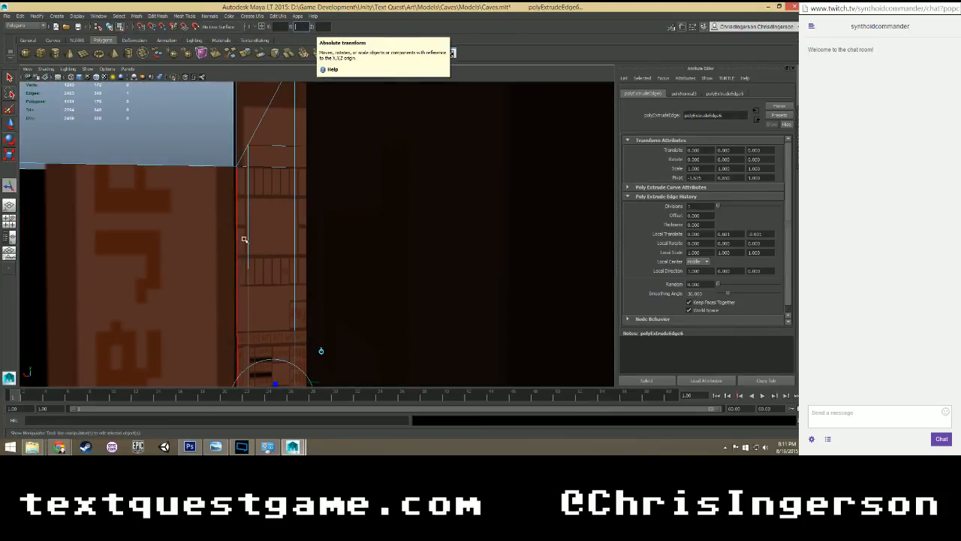
Extrude the inner bottom edge of the next corner post and set its absolute Y position to 0.
{"action": "middle_click_drag", "start_coordinate": [254, 268], "coordinate": [221, 190], "text": "alt"}
{"action": "left_click_drag", "start_coordinate": [221, 192], "coordinate": [319, 221], "text": "alt"}
{"action": "left_click", "coordinate": [338, 167]}
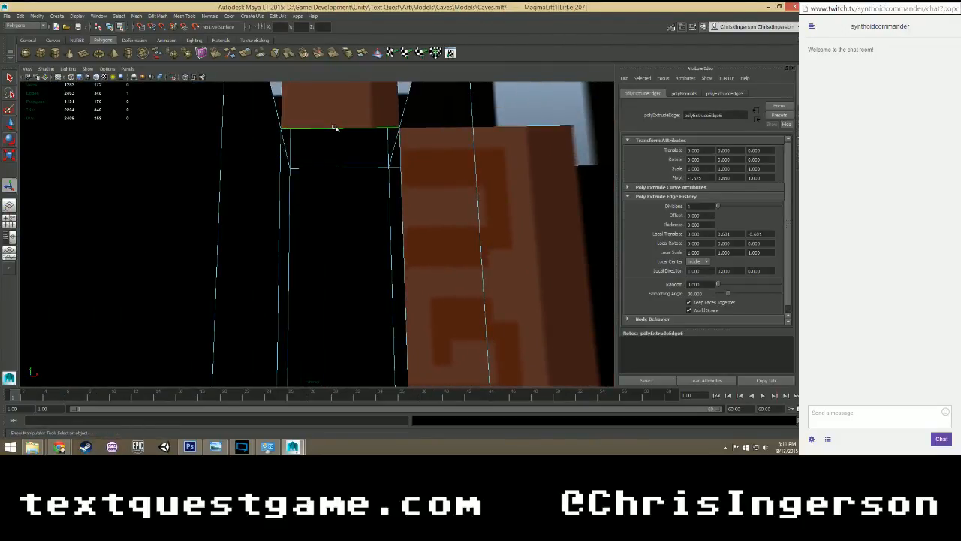
{"action": "left_click", "coordinate": [159, 16]}
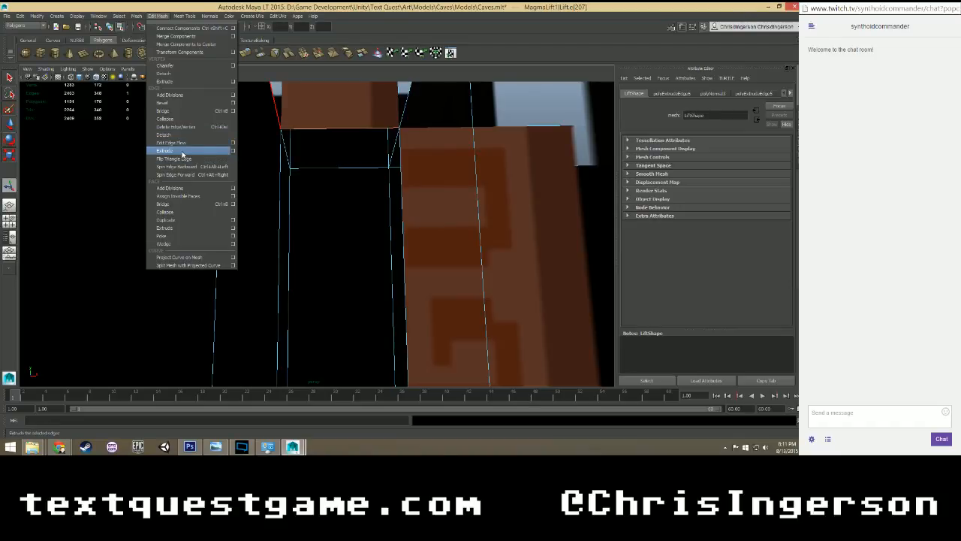
{"action": "left_click", "coordinate": [233, 151]}
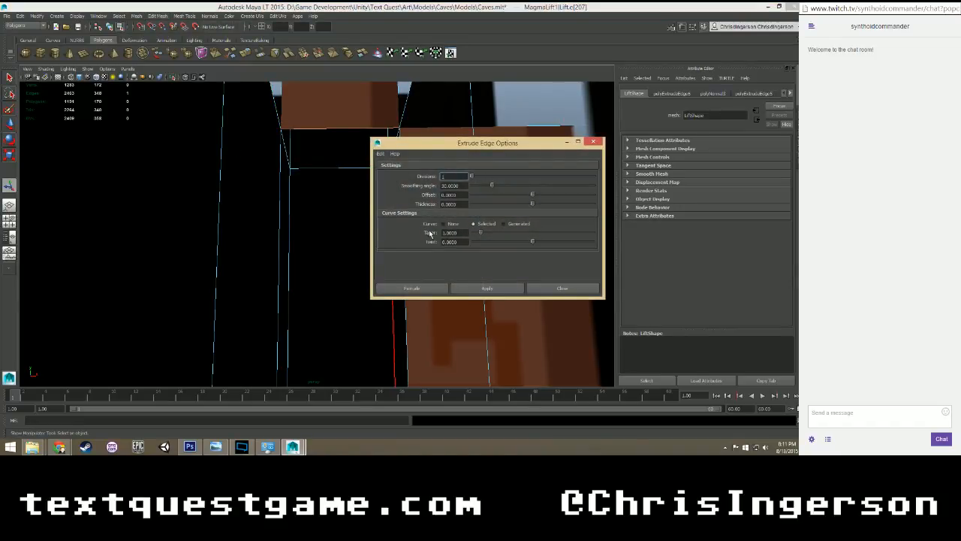
{"action": "left_click", "coordinate": [561, 288]}
{"action": "left_click", "coordinate": [158, 16]}
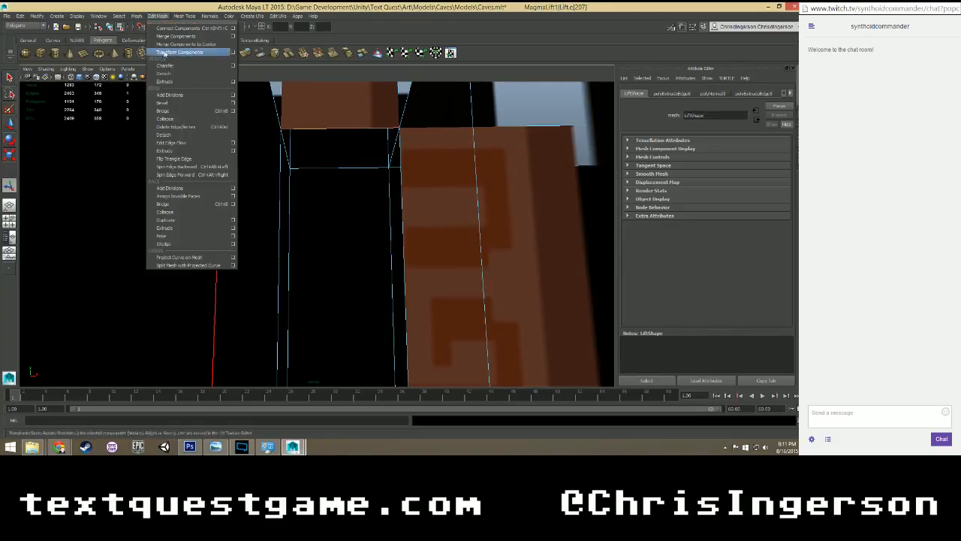
{"action": "left_click", "coordinate": [165, 150]}
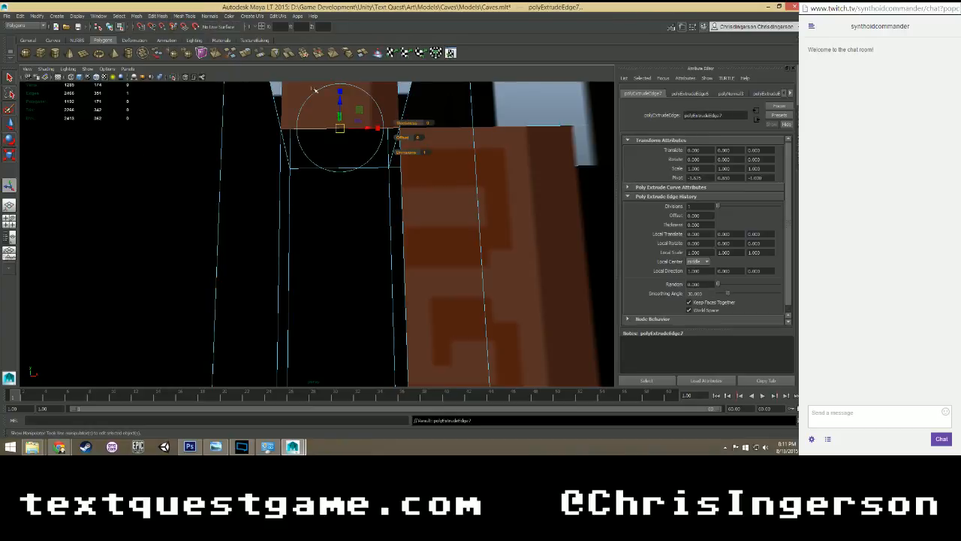
{"action": "type", "text": "0"}
{"action": "key", "text": "Return"}
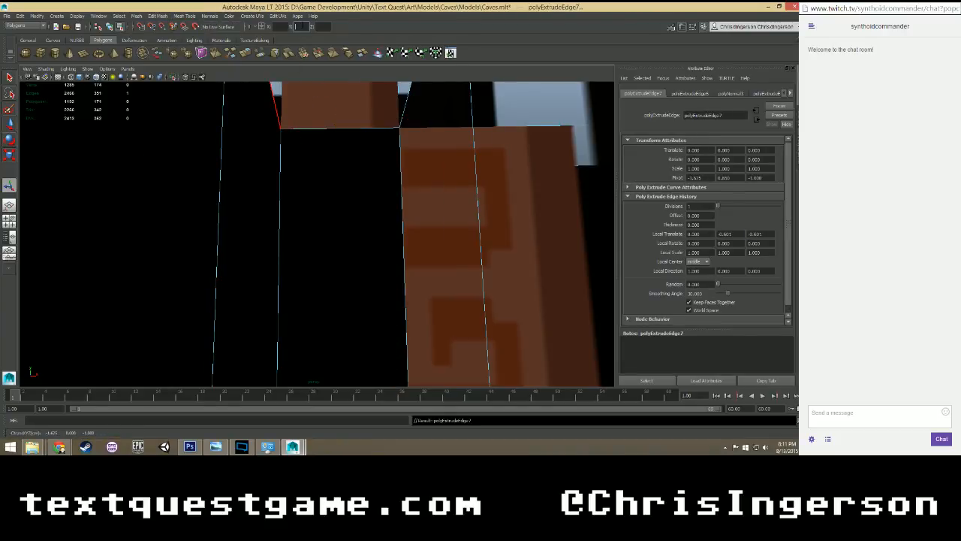
Extrude the remaining inner bottom edge of that second corner post down to an absolute Y of 0.
{"action": "left_click_drag", "start_coordinate": [401, 181], "coordinate": [354, 208], "text": "alt"}
{"action": "left_click", "coordinate": [363, 140]}
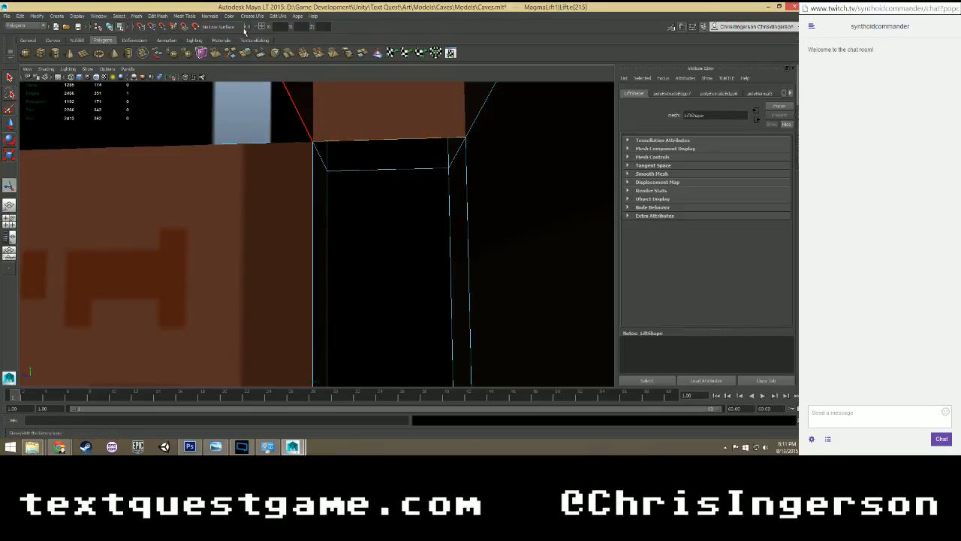
{"action": "left_click", "coordinate": [157, 17]}
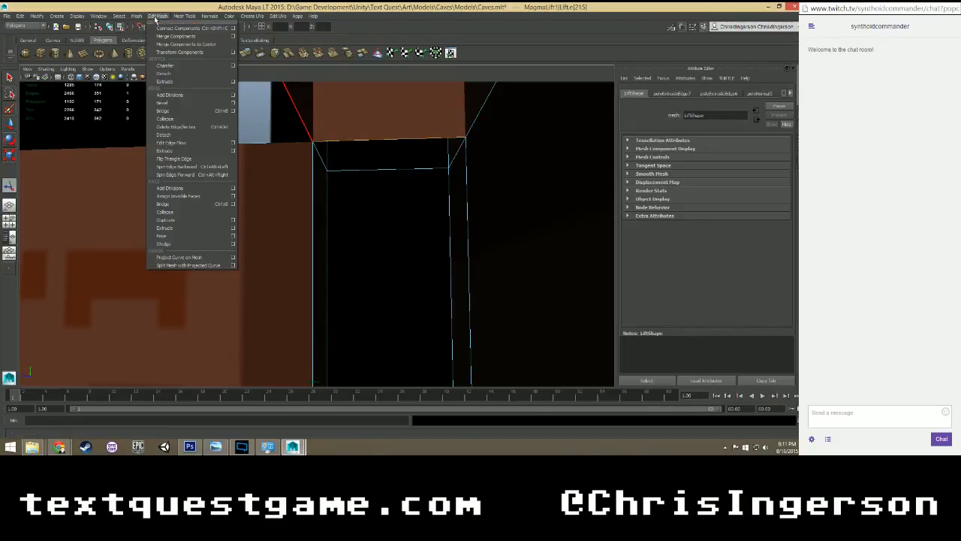
{"action": "left_click", "coordinate": [173, 153]}
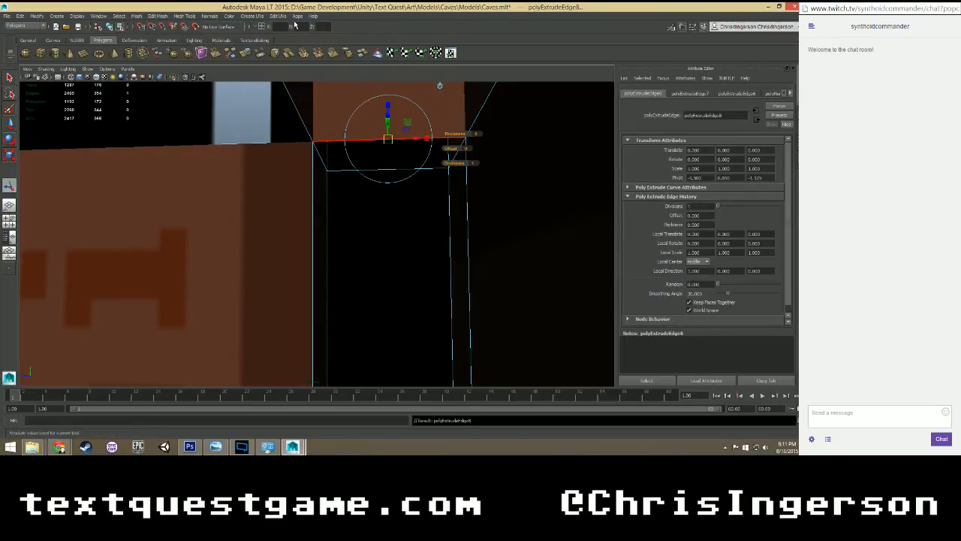
{"action": "type", "text": "0"}
{"action": "key", "text": "Return"}
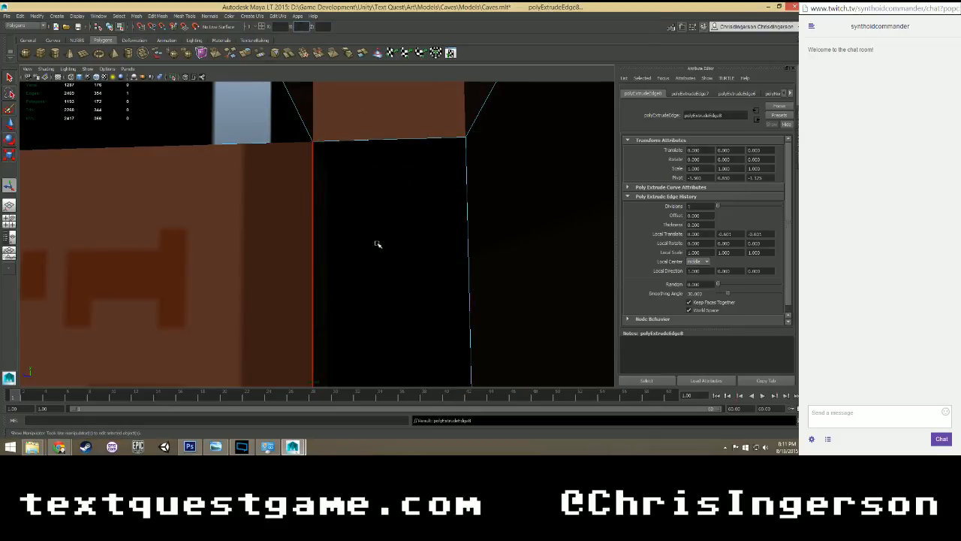
Select the two new faces beneath the second corner post and reverse their normals together.
{"action": "left_click_drag", "start_coordinate": [378, 244], "coordinate": [320, 171], "text": "alt"}
{"action": "right_click_drag", "start_coordinate": [321, 168], "coordinate": [320, 184]}
{"action": "left_click", "coordinate": [320, 172]}
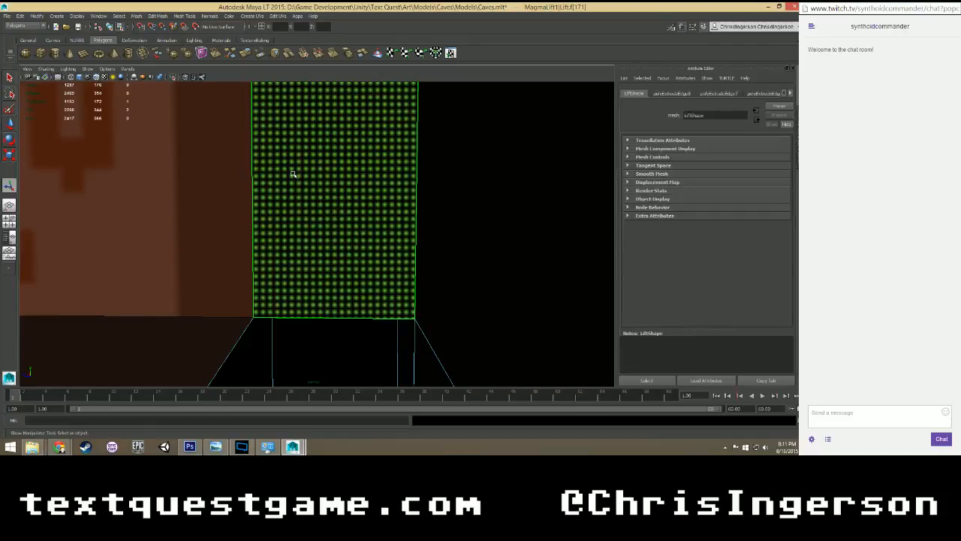
{"action": "left_click_drag", "start_coordinate": [293, 174], "coordinate": [348, 157], "text": "alt"}
{"action": "left_click", "coordinate": [348, 157], "text": "shift"}
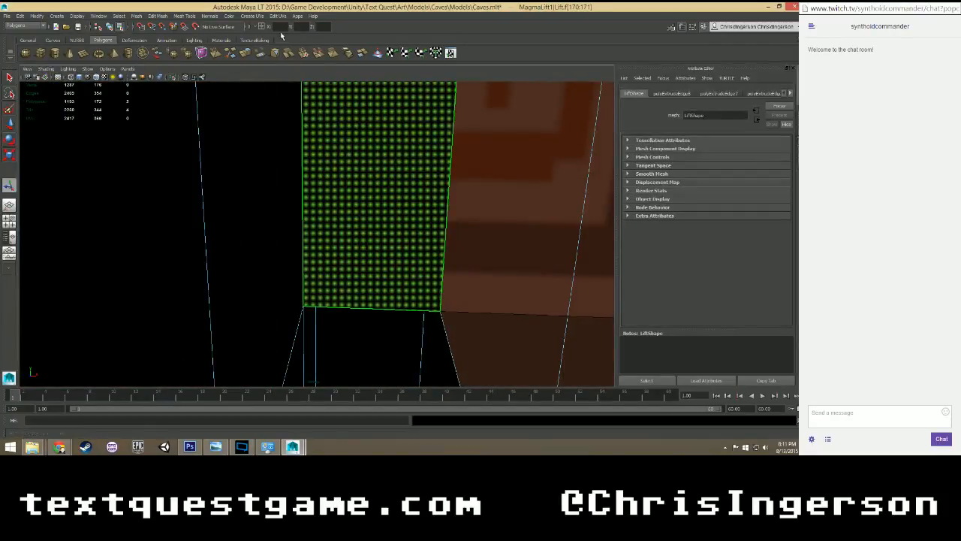
{"action": "left_click", "coordinate": [210, 15]}
{"action": "left_click", "coordinate": [226, 80]}
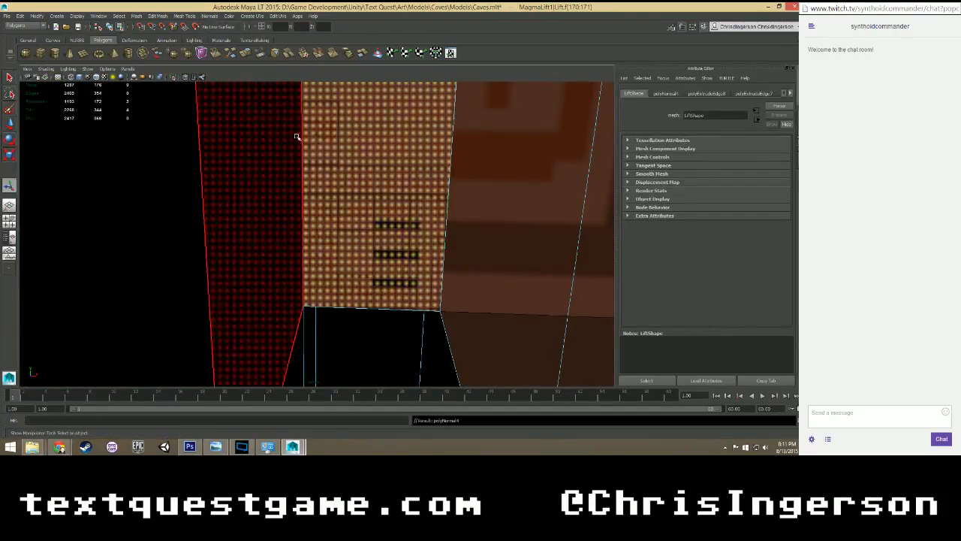
Examine the filled faces and the open gap beneath the third corner post.
{"action": "left_click_drag", "start_coordinate": [296, 137], "coordinate": [318, 157], "text": "alt"}
{"action": "left_click", "coordinate": [258, 145]}
{"action": "left_click_drag", "start_coordinate": [257, 145], "coordinate": [300, 200], "text": "alt"}
{"action": "left_click", "coordinate": [336, 220]}
{"action": "scroll", "coordinate": [303, 203], "scroll_direction": "up", "scroll_amount": 7}
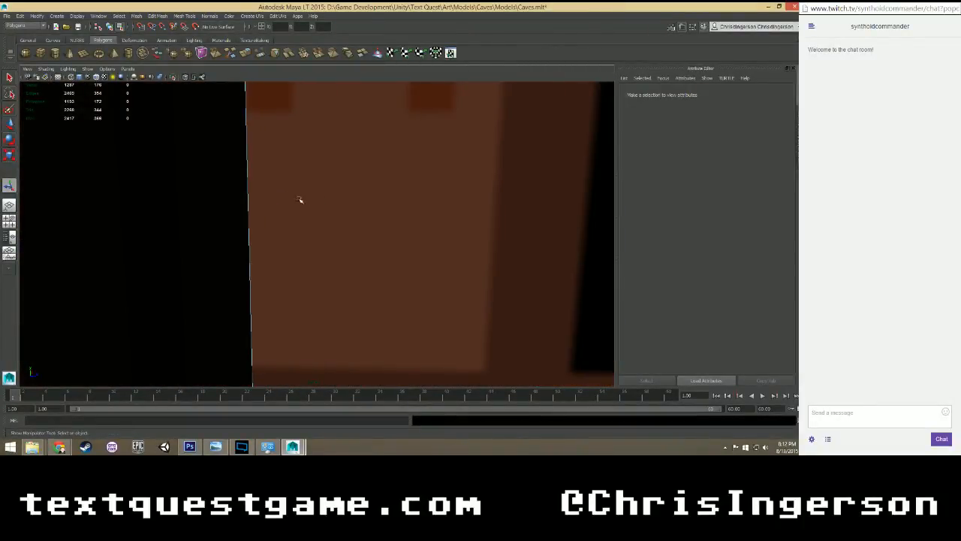
{"action": "middle_click_drag", "start_coordinate": [300, 200], "coordinate": [365, 204], "text": "alt"}
{"action": "scroll", "coordinate": [365, 204], "scroll_direction": "up", "scroll_amount": 2}
{"action": "left_click_drag", "start_coordinate": [365, 204], "coordinate": [357, 224], "text": "alt"}
{"action": "scroll", "coordinate": [358, 225], "scroll_direction": "down", "scroll_amount": 4}
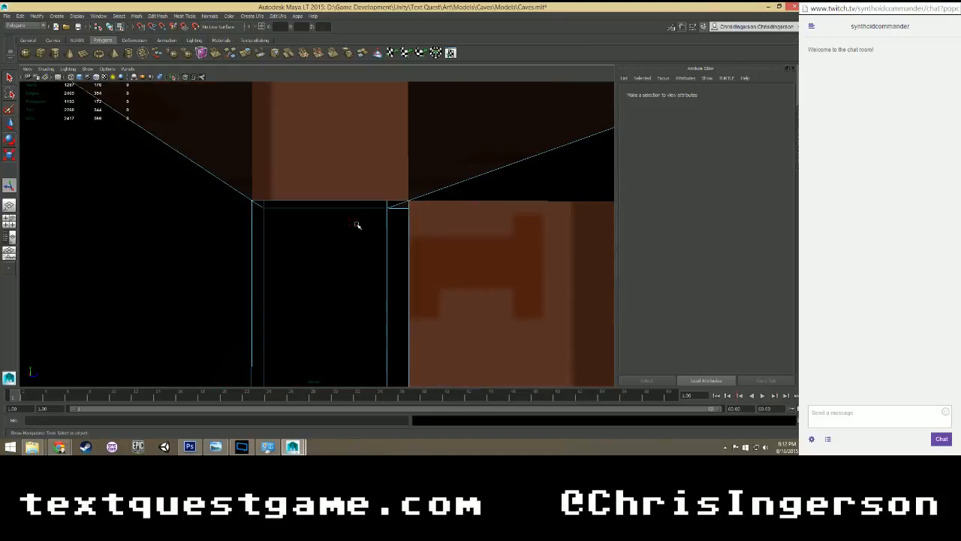
{"action": "middle_click_drag", "start_coordinate": [356, 255], "coordinate": [350, 213], "text": "alt"}
Select the third corner post's bottom edge in edge mode and extrude it downward by about 0.60 in local translation.
{"action": "right_click", "coordinate": [346, 151]}
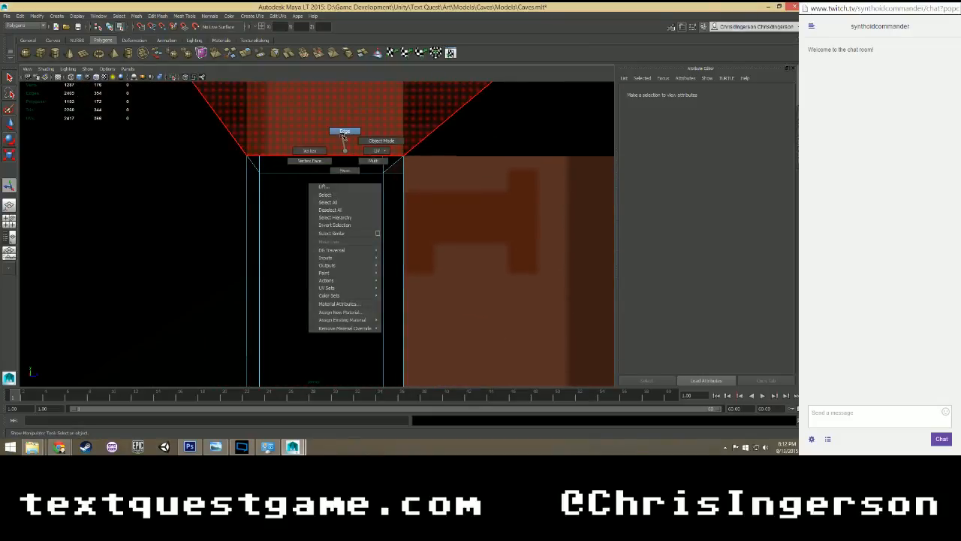
{"action": "right_click_drag", "start_coordinate": [344, 137], "coordinate": [344, 132]}
{"action": "left_click", "coordinate": [334, 155]}
{"action": "scroll", "coordinate": [328, 201], "scroll_direction": "down", "scroll_amount": 3}
{"action": "middle_click_drag", "start_coordinate": [341, 238], "coordinate": [329, 137], "text": "alt"}
{"action": "scroll", "coordinate": [328, 200], "scroll_direction": "down", "scroll_amount": 1}
{"action": "scroll", "coordinate": [323, 190], "scroll_direction": "down", "scroll_amount": 2}
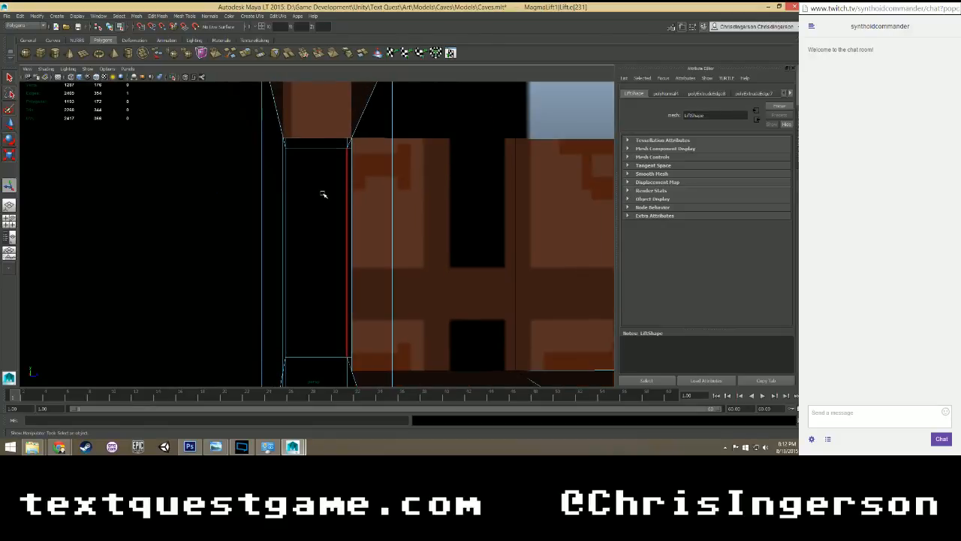
{"action": "scroll", "coordinate": [323, 194], "scroll_direction": "up", "scroll_amount": 2}
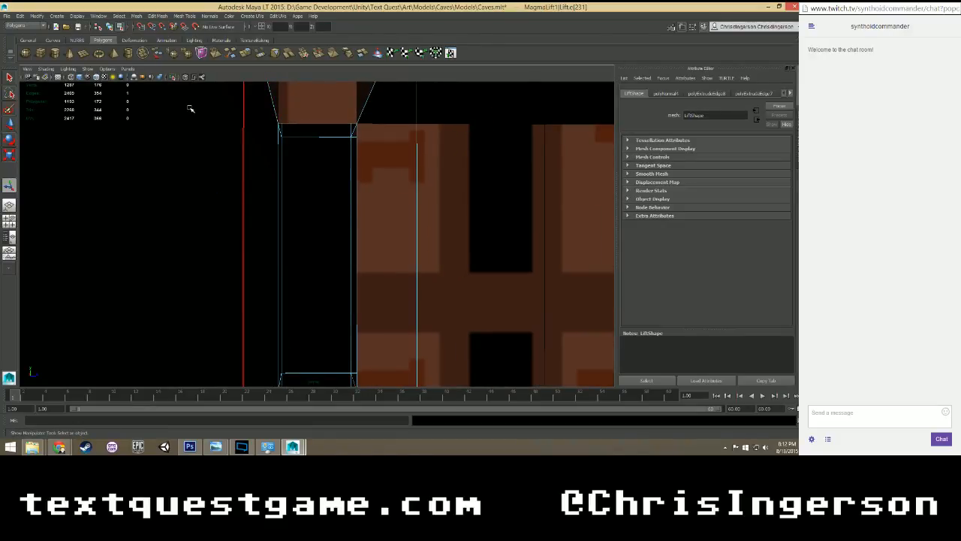
{"action": "left_click", "coordinate": [248, 16]}
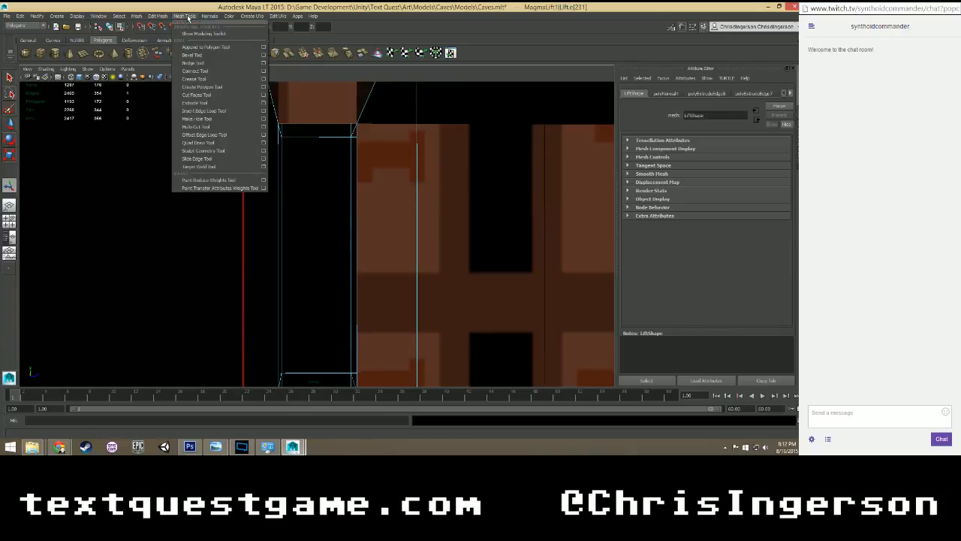
{"action": "mouse_move", "coordinate": [162, 17]}
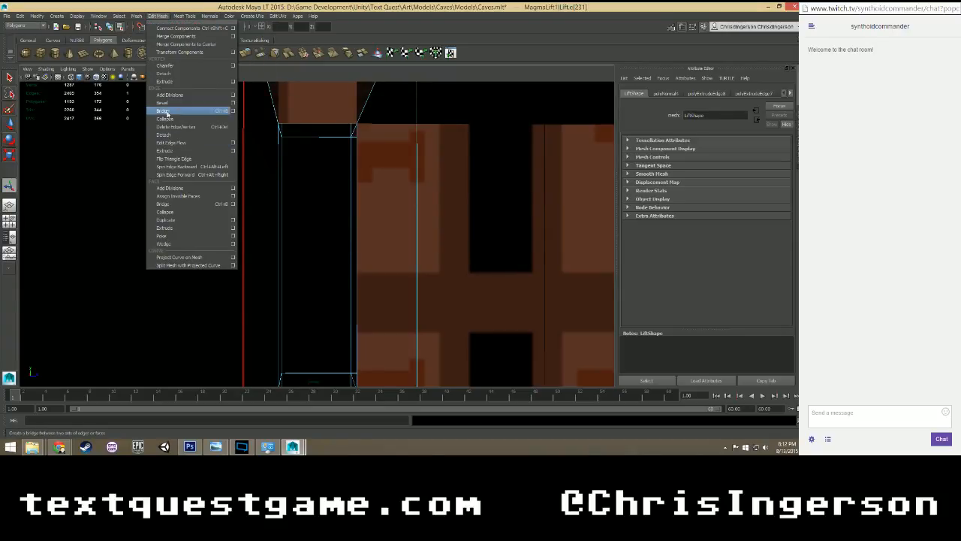
{"action": "left_click", "coordinate": [165, 150]}
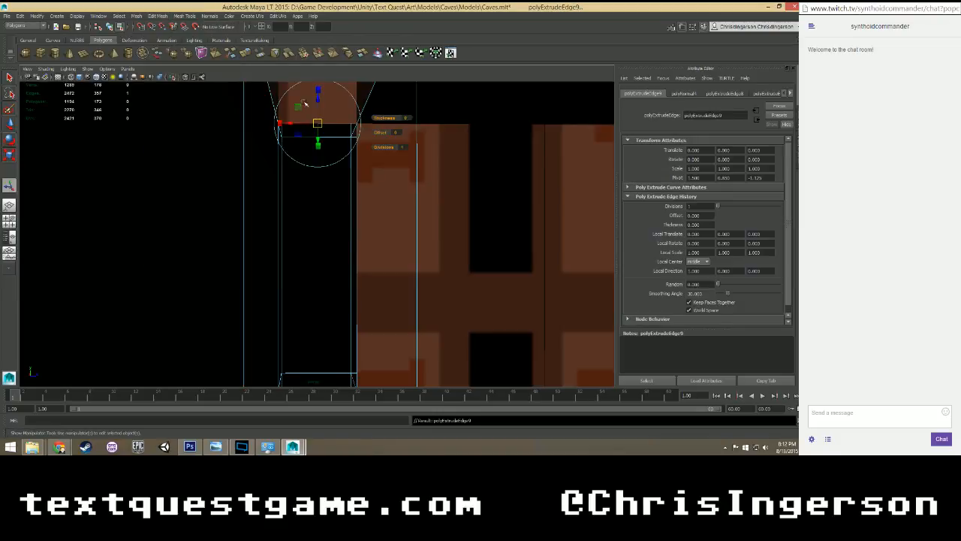
{"action": "left_click_drag", "start_coordinate": [317, 123], "coordinate": [366, 340]}
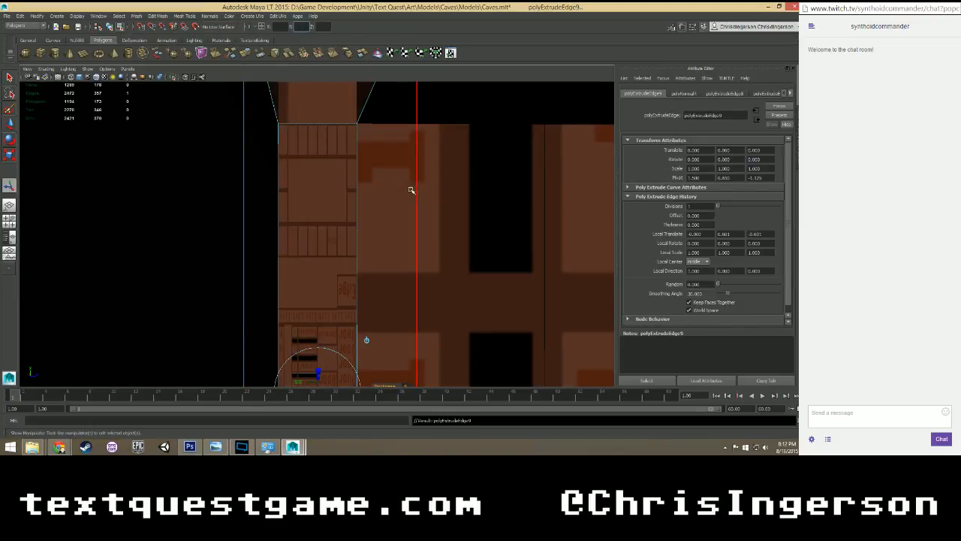
Extrude the third corner post's adjacent bottom edge and set its absolute Y position to 0.
{"action": "left_click_drag", "start_coordinate": [412, 190], "coordinate": [316, 186], "text": "alt"}
{"action": "middle_click_drag", "start_coordinate": [418, 178], "coordinate": [182, 232], "text": "alt"}
{"action": "left_click", "coordinate": [242, 144]}
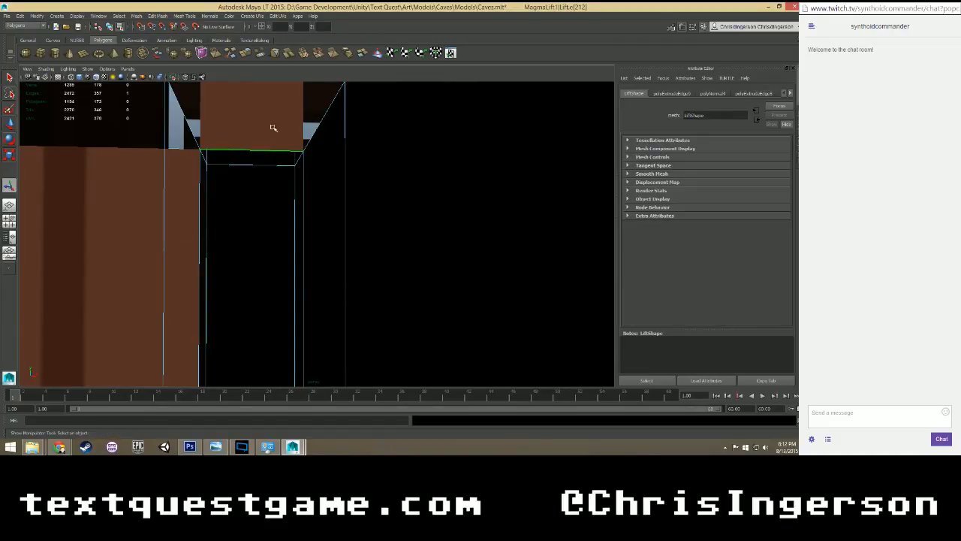
{"action": "left_click", "coordinate": [138, 16]}
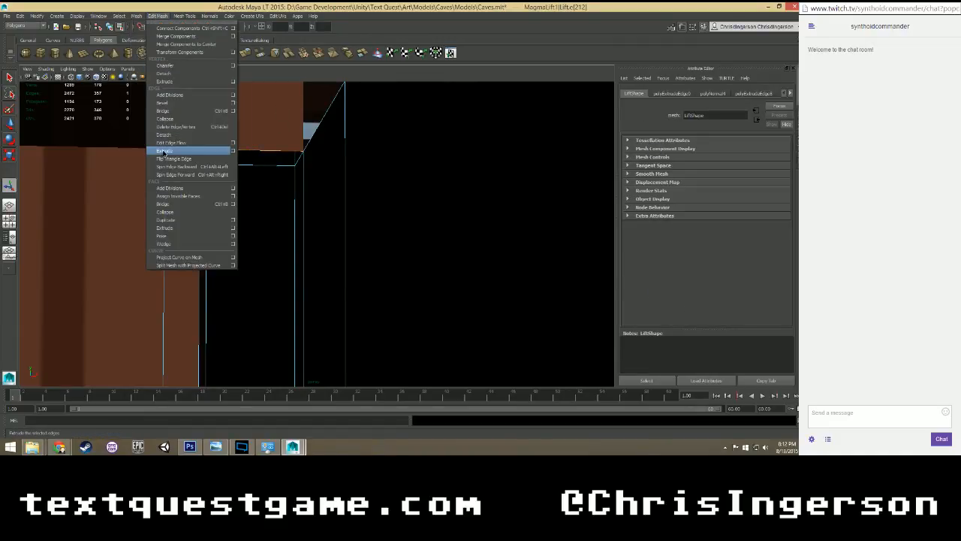
{"action": "left_click", "coordinate": [164, 151]}
{"action": "type", "text": "0"}
{"action": "key", "text": "Return"}
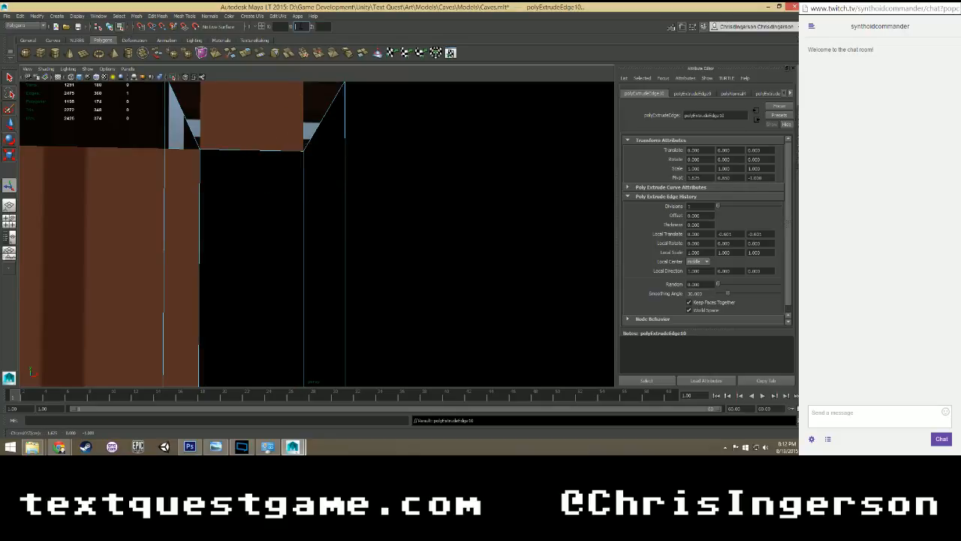
Select the two new faces beneath the third corner post and reverse their normals together.
{"action": "right_click_drag", "start_coordinate": [236, 229], "coordinate": [235, 249]}
{"action": "left_click", "coordinate": [211, 256]}
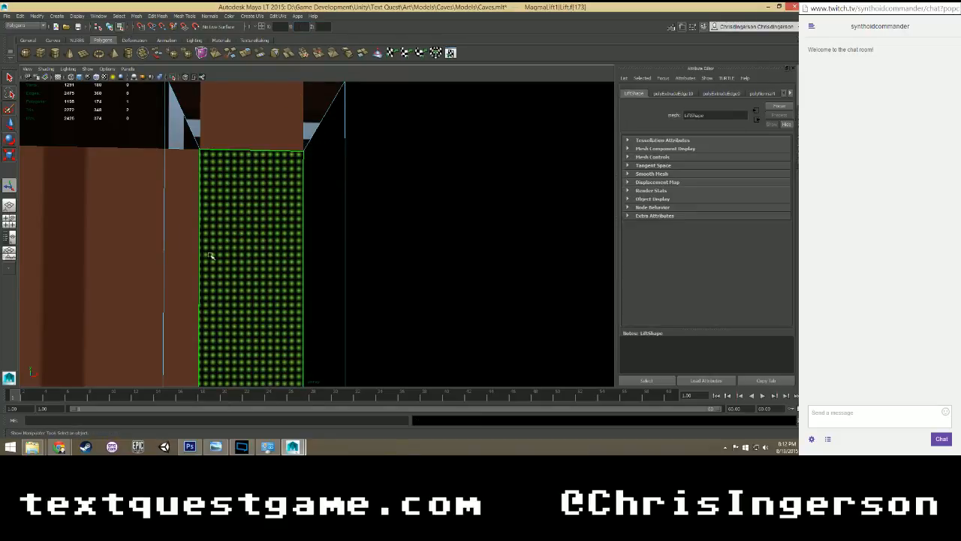
{"action": "left_click_drag", "start_coordinate": [212, 256], "coordinate": [197, 226], "text": "alt"}
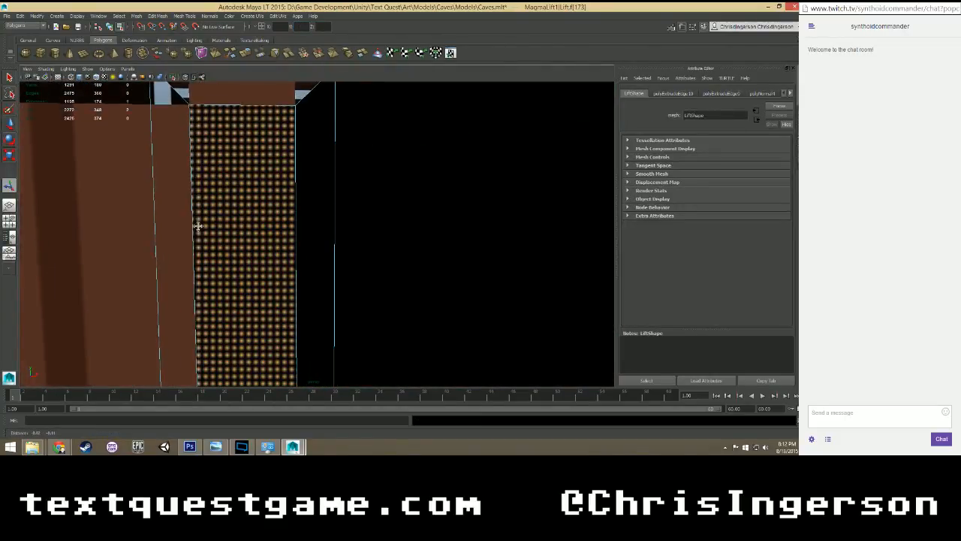
{"action": "left_click", "coordinate": [156, 15]}
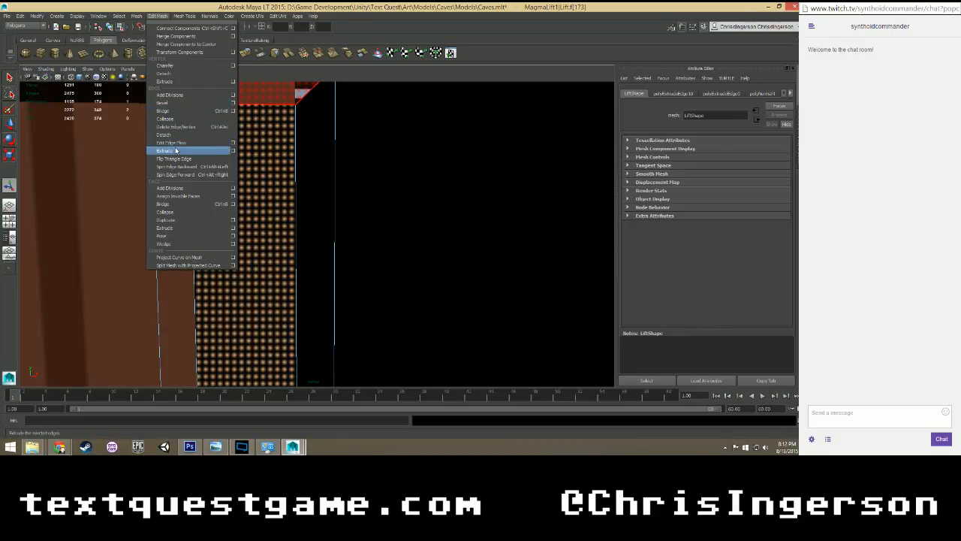
{"action": "mouse_move", "coordinate": [254, 17]}
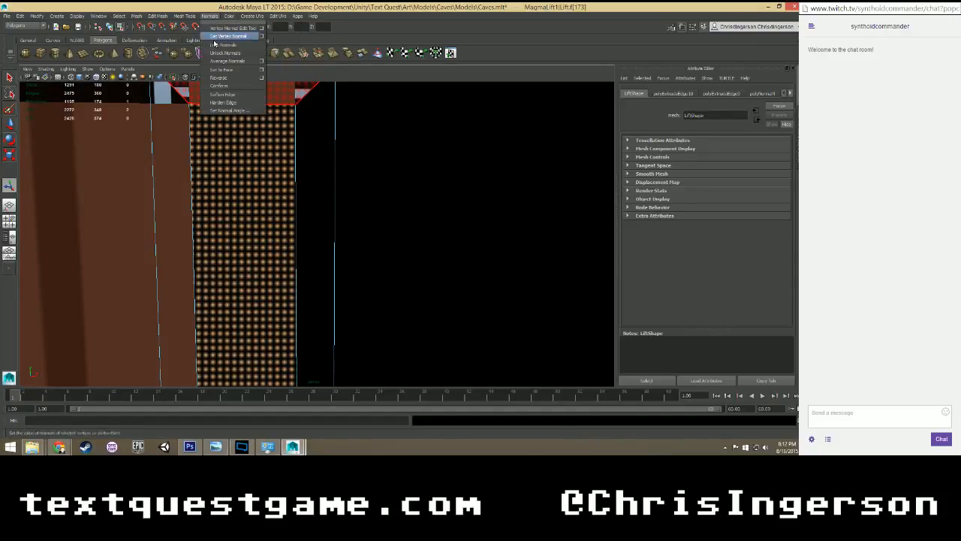
{"action": "left_click", "coordinate": [215, 78]}
Select the fourth corner post's bottom edge, extrude it, and set its absolute Y position to 0.
{"action": "scroll", "coordinate": [225, 182], "scroll_direction": "down", "scroll_amount": 3}
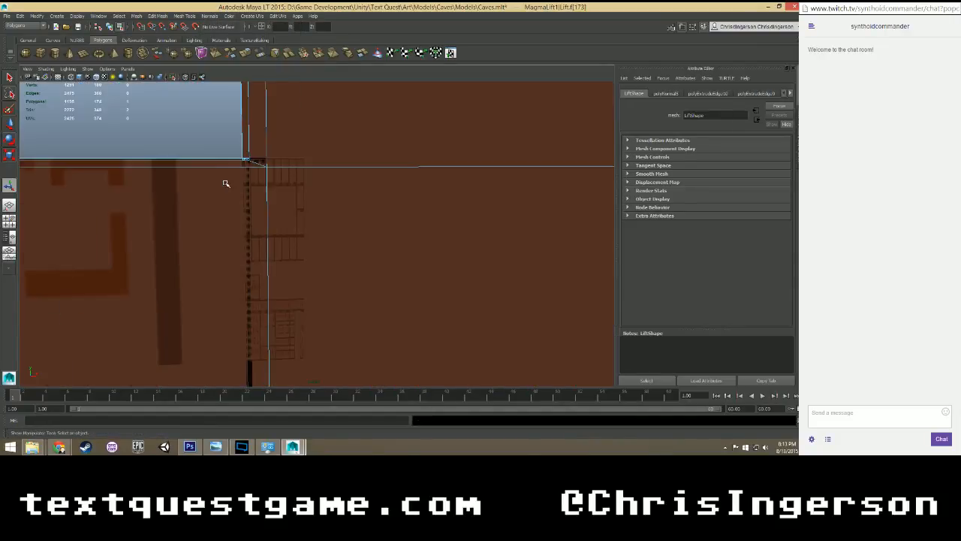
{"action": "mouse_move", "coordinate": [225, 183]}
{"action": "left_mouse_down", "text": "alt"}
{"action": "mouse_move", "coordinate": [279, 198]}
{"action": "mouse_move", "coordinate": [254, 208]}
{"action": "mouse_move", "coordinate": [236, 190]}
{"action": "left_mouse_up", "text": "alt"}
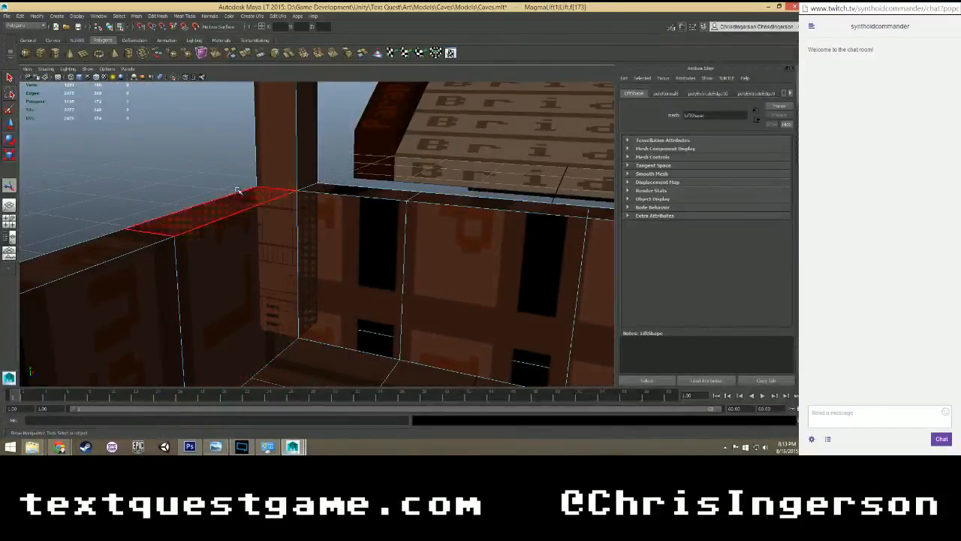
{"action": "left_click", "coordinate": [232, 182]}
{"action": "middle_click_drag", "start_coordinate": [350, 221], "coordinate": [198, 187], "text": "alt"}
{"action": "left_click_drag", "start_coordinate": [188, 187], "coordinate": [323, 190], "text": "alt"}
{"action": "right_click_drag", "start_coordinate": [293, 141], "coordinate": [292, 124]}
{"action": "left_click", "coordinate": [299, 141]}
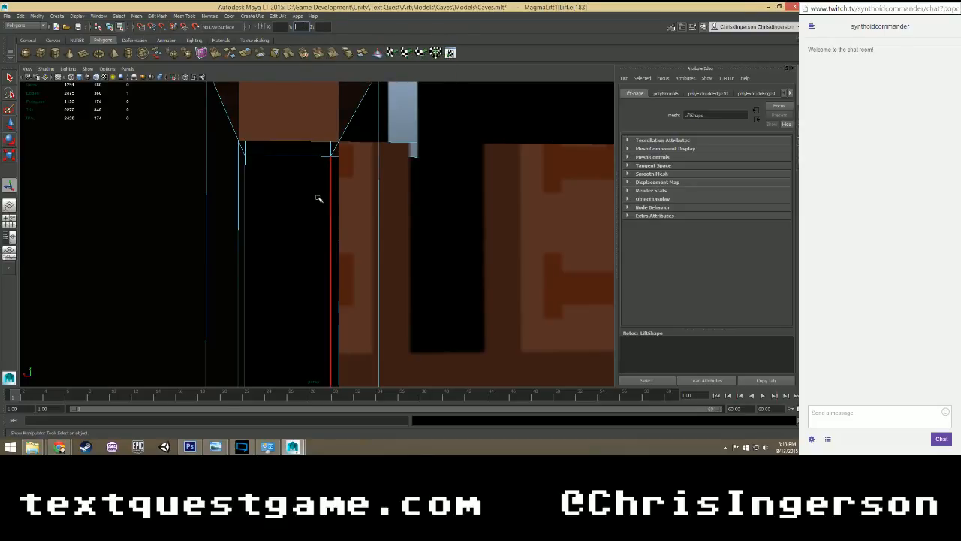
{"action": "left_click", "coordinate": [118, 16]}
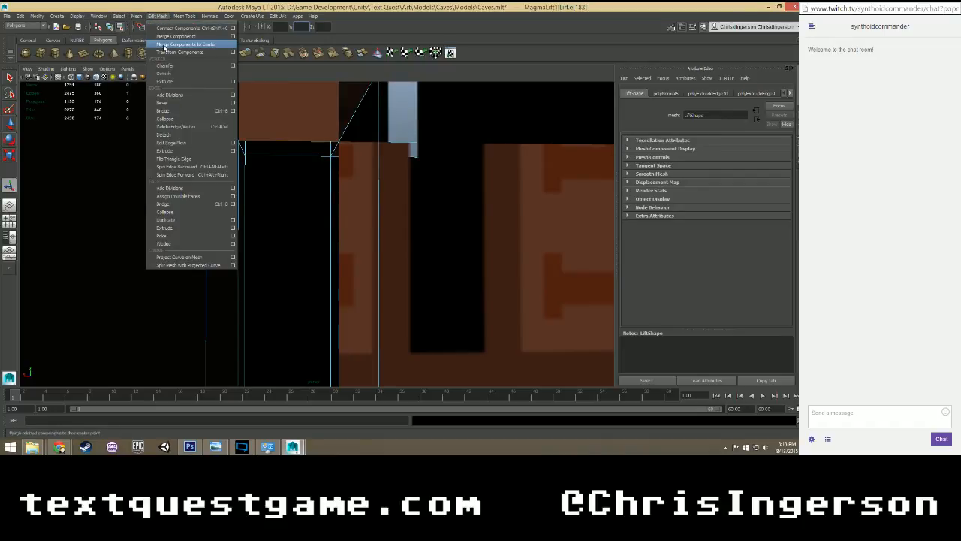
{"action": "left_click", "coordinate": [164, 151]}
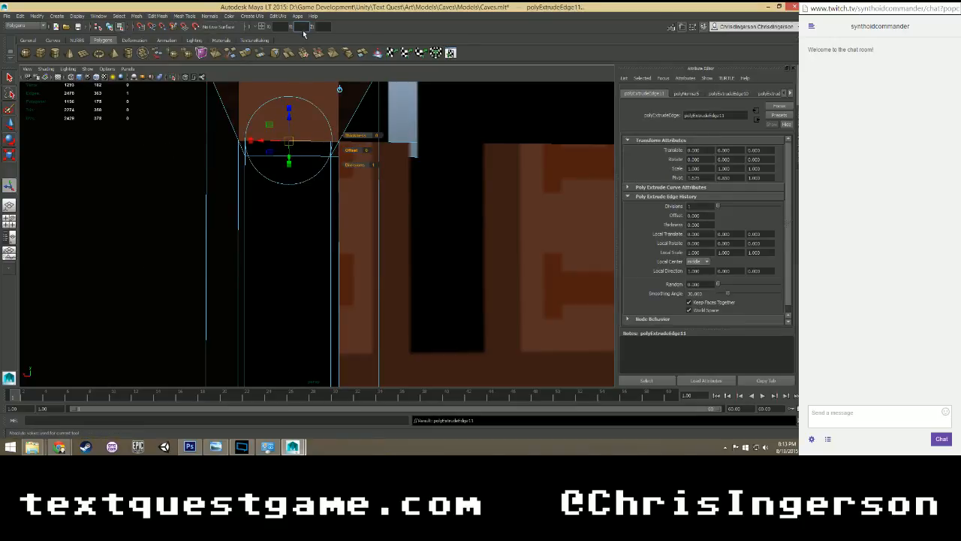
{"action": "type", "text": "0"}
{"action": "key", "text": "Return"}
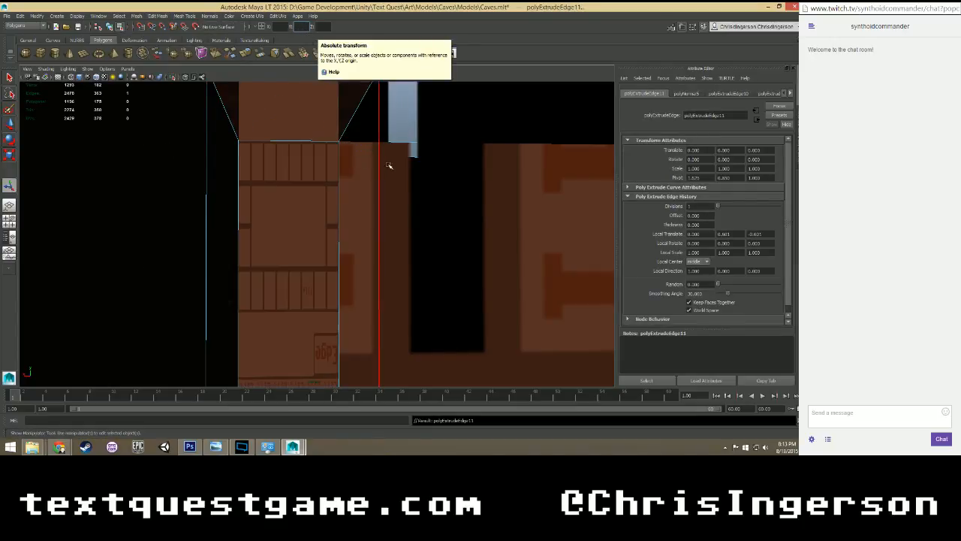
Extrude the fourth corner post's adjacent bottom edge down to close the second open side beneath the post.
{"action": "left_click_drag", "start_coordinate": [389, 165], "coordinate": [292, 163], "text": "alt"}
{"action": "scroll", "coordinate": [401, 165], "scroll_direction": "down", "scroll_amount": 5}
{"action": "middle_click_drag", "start_coordinate": [461, 181], "coordinate": [120, 187], "text": "alt"}
{"action": "scroll", "coordinate": [225, 184], "scroll_direction": "up", "scroll_amount": 3}
{"action": "middle_click_drag", "start_coordinate": [353, 153], "coordinate": [295, 175], "text": "alt"}
{"action": "left_click", "coordinate": [298, 126]}
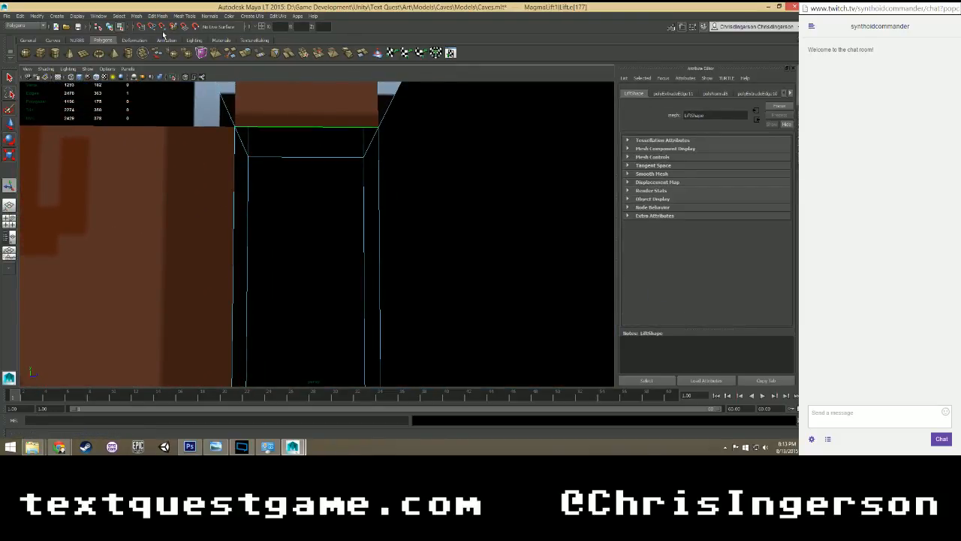
{"action": "left_click", "coordinate": [157, 16]}
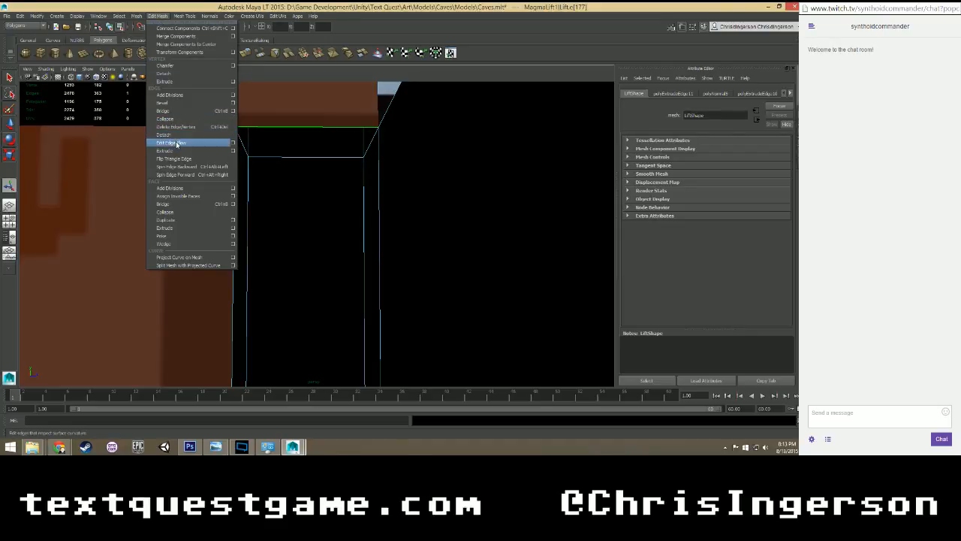
{"action": "left_click", "coordinate": [177, 152]}
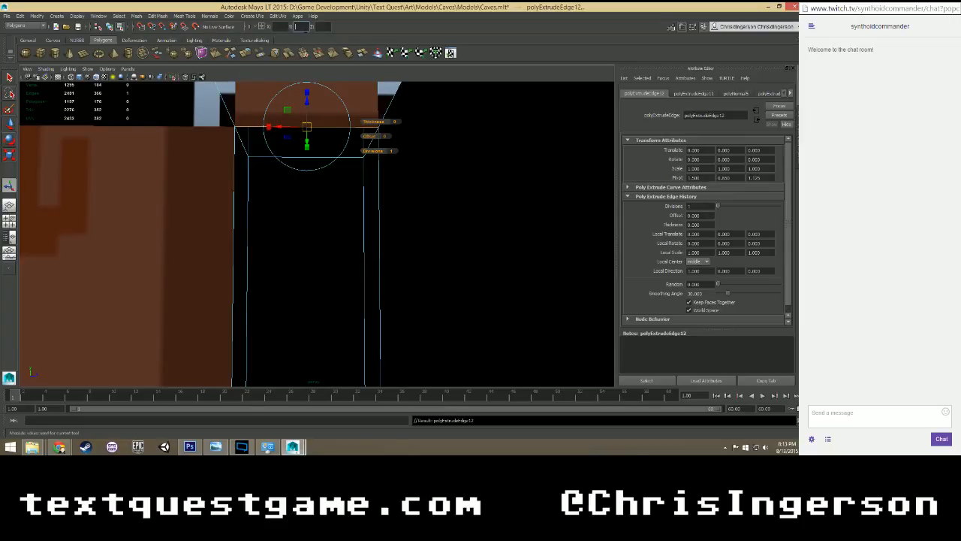
{"action": "key", "text": "Return"}
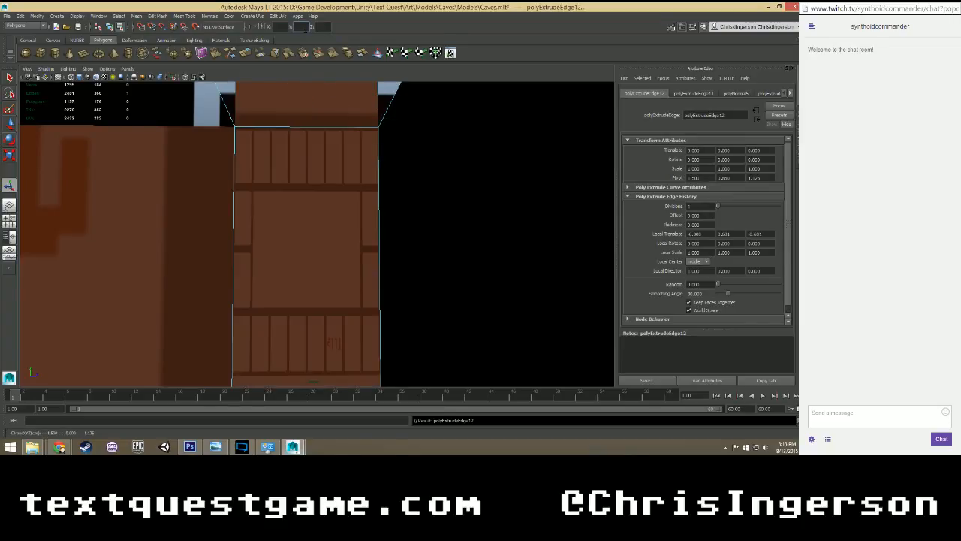
Examine the filled corner, the inner walls and the floor of the lift for remaining gaps.
{"action": "scroll", "coordinate": [314, 141], "scroll_direction": "down", "scroll_amount": 4}
{"action": "scroll", "coordinate": [256, 207], "scroll_direction": "up", "scroll_amount": 5}
{"action": "left_click_drag", "start_coordinate": [244, 214], "coordinate": [360, 148], "text": "alt"}
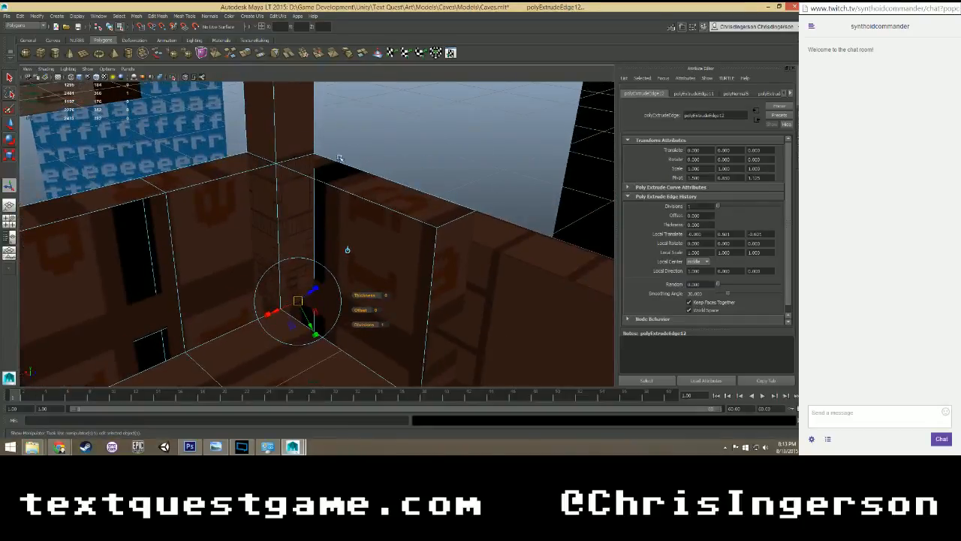
{"action": "right_click", "coordinate": [289, 141]}
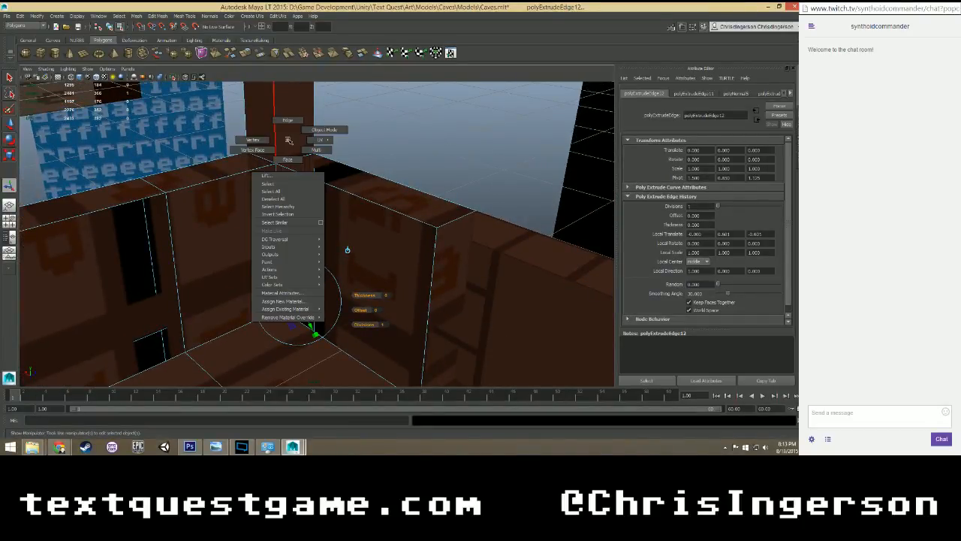
{"action": "scroll", "coordinate": [290, 144], "scroll_direction": "down", "scroll_amount": 2}
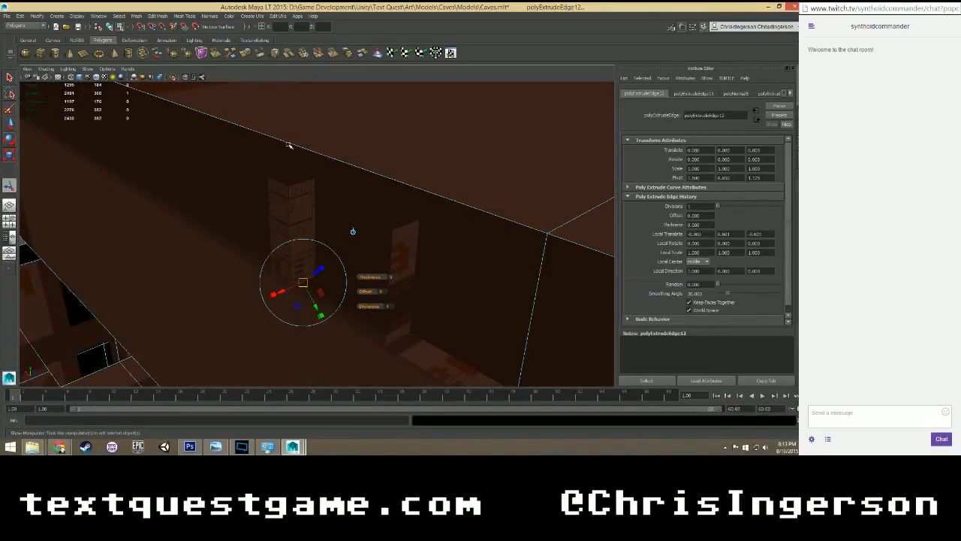
{"action": "scroll", "coordinate": [289, 144], "scroll_direction": "up", "scroll_amount": 2}
{"action": "left_click_drag", "start_coordinate": [286, 166], "coordinate": [339, 130], "text": "alt"}
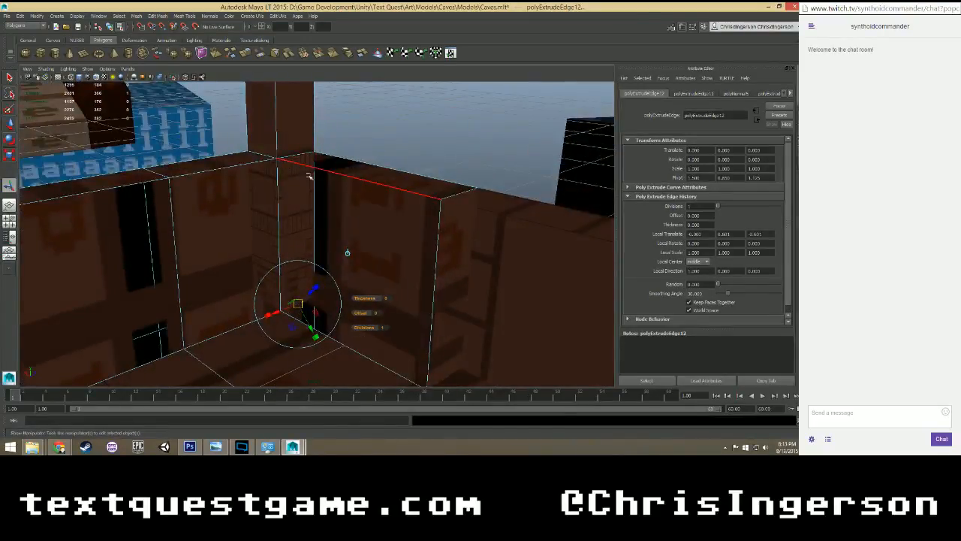
{"action": "left_click_drag", "start_coordinate": [308, 175], "coordinate": [274, 253], "text": "alt"}
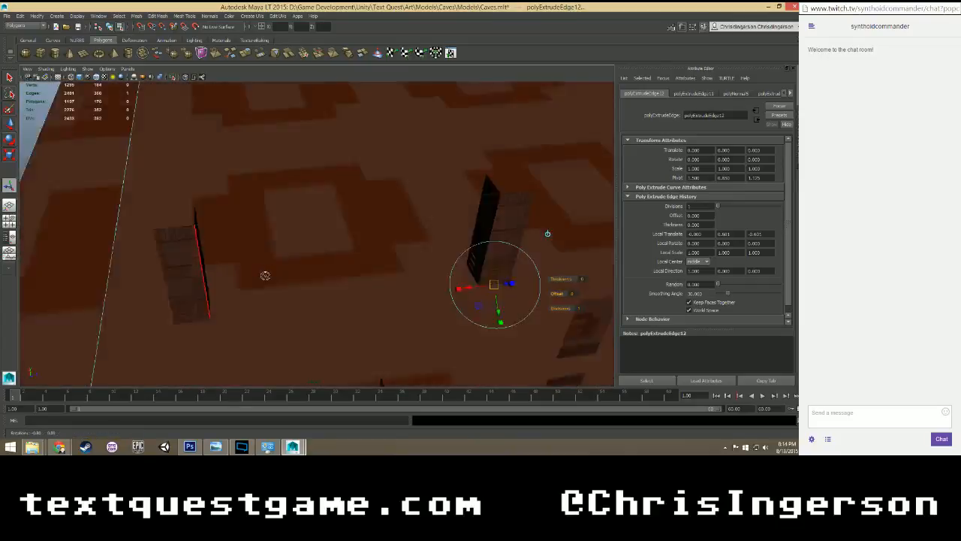
{"action": "scroll", "coordinate": [311, 269], "scroll_direction": "up", "scroll_amount": 4}
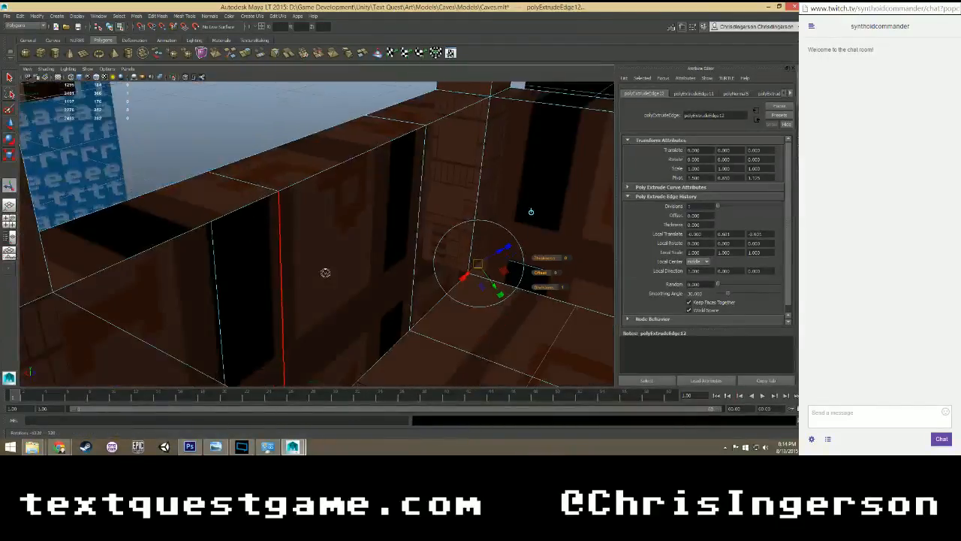
{"action": "left_click_drag", "start_coordinate": [325, 273], "coordinate": [338, 270], "text": "alt"}
{"action": "middle_click_drag", "start_coordinate": [339, 271], "coordinate": [56, 234], "text": "alt"}
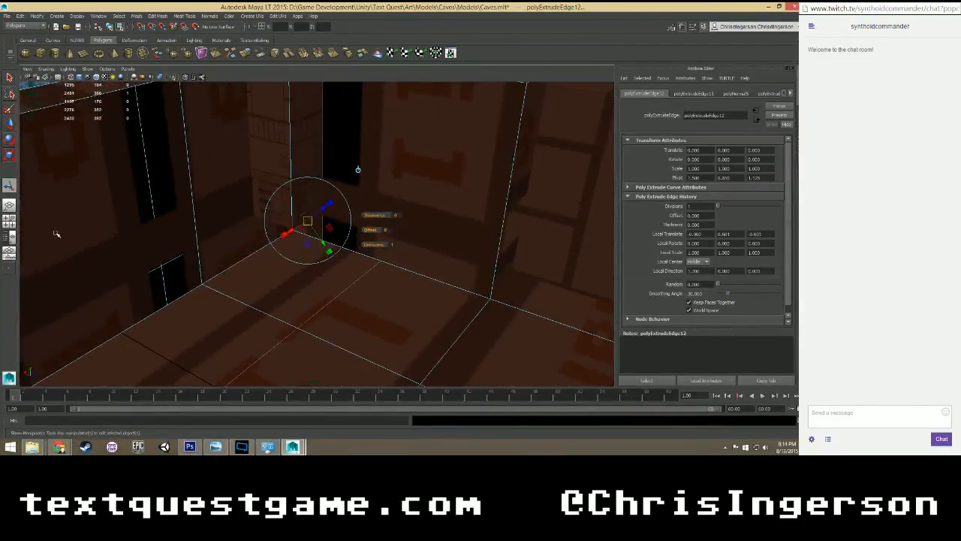
{"action": "mouse_move", "coordinate": [57, 234]}
{"action": "left_mouse_down", "text": "alt"}
{"action": "mouse_move", "coordinate": [75, 229]}
{"action": "mouse_move", "coordinate": [50, 224]}
{"action": "left_mouse_up", "text": "alt"}
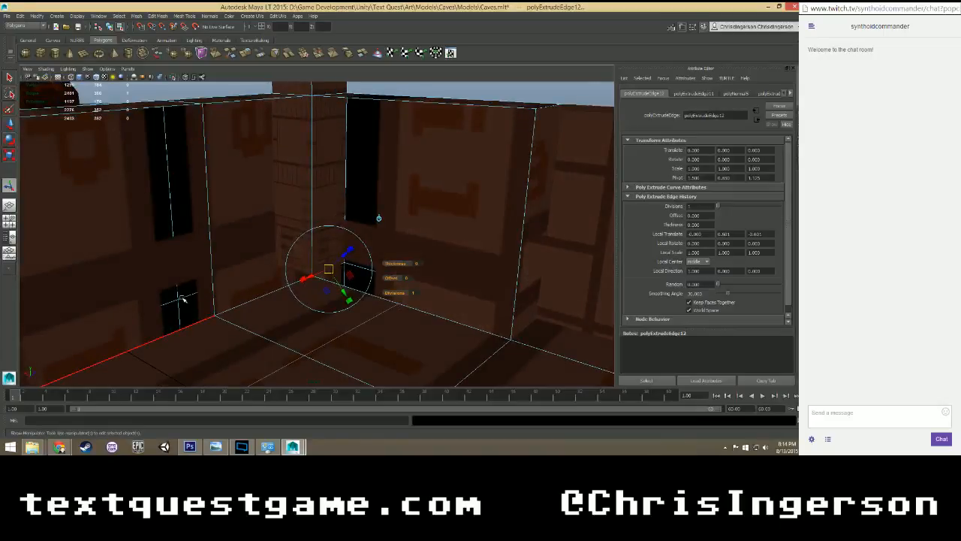
{"action": "scroll", "coordinate": [174, 288], "scroll_direction": "up", "scroll_amount": 5}
{"action": "scroll", "coordinate": [129, 287], "scroll_direction": "down", "scroll_amount": 9}
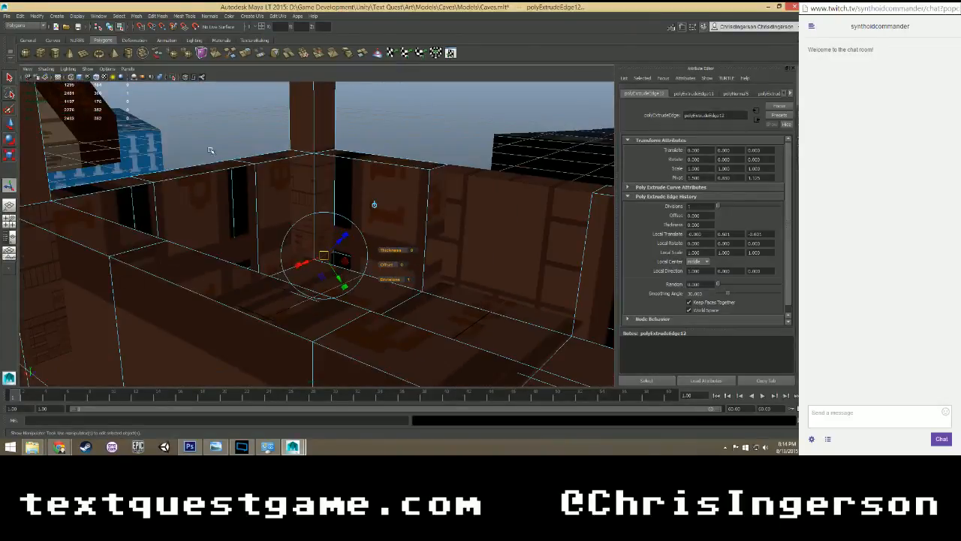
Clear the edge selection and save the scene.
{"action": "left_click", "coordinate": [210, 150]}
{"action": "key", "text": "ctrl+s"}
{"action": "scroll", "coordinate": [260, 167], "scroll_direction": "down", "scroll_amount": 5}
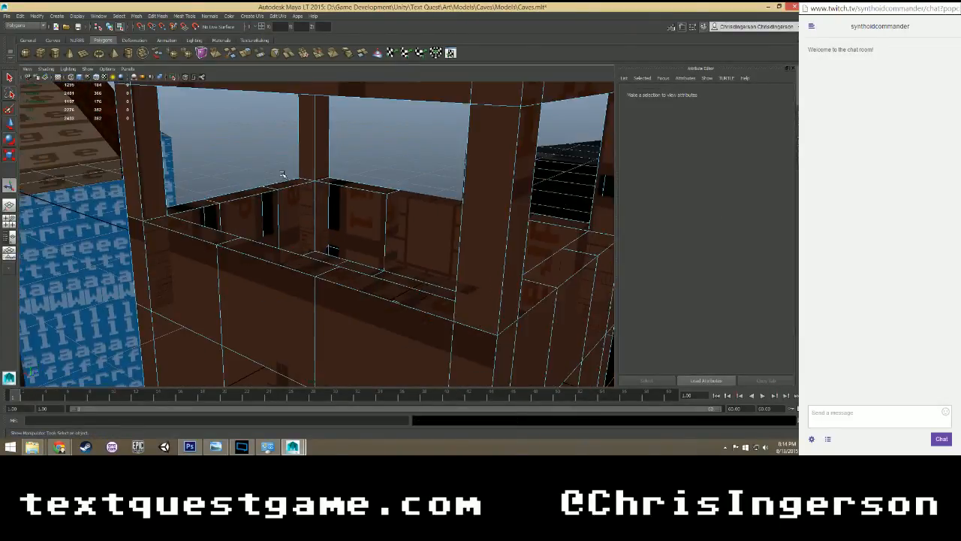
{"action": "scroll", "coordinate": [284, 171], "scroll_direction": "up", "scroll_amount": 2}
{"action": "scroll", "coordinate": [306, 174], "scroll_direction": "up", "scroll_amount": 3}
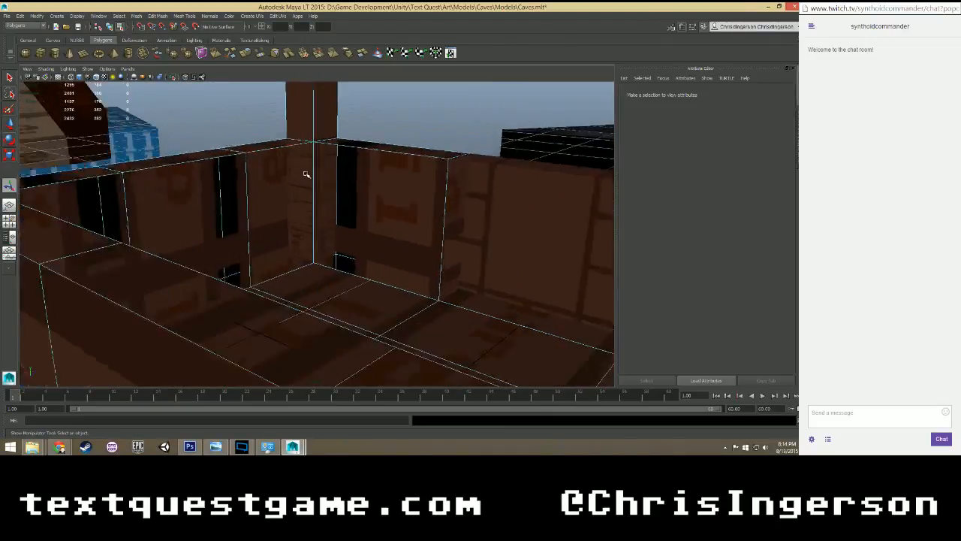
Extrude the three floor edges along one side of the lift outward and set their absolute X position to 1.75.
{"action": "left_click_drag", "start_coordinate": [363, 175], "coordinate": [386, 203], "text": "alt"}
{"action": "scroll", "coordinate": [299, 223], "scroll_direction": "up", "scroll_amount": 2}
{"action": "left_click_drag", "start_coordinate": [299, 223], "coordinate": [157, 249], "text": "alt"}
{"action": "left_click", "coordinate": [158, 249]}
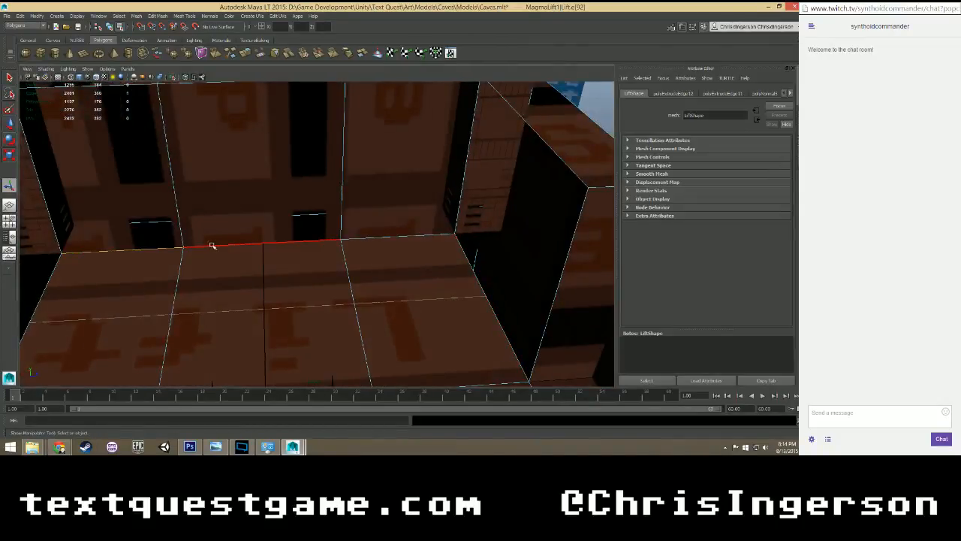
{"action": "left_click_drag", "start_coordinate": [318, 242], "coordinate": [226, 242], "text": "alt"}
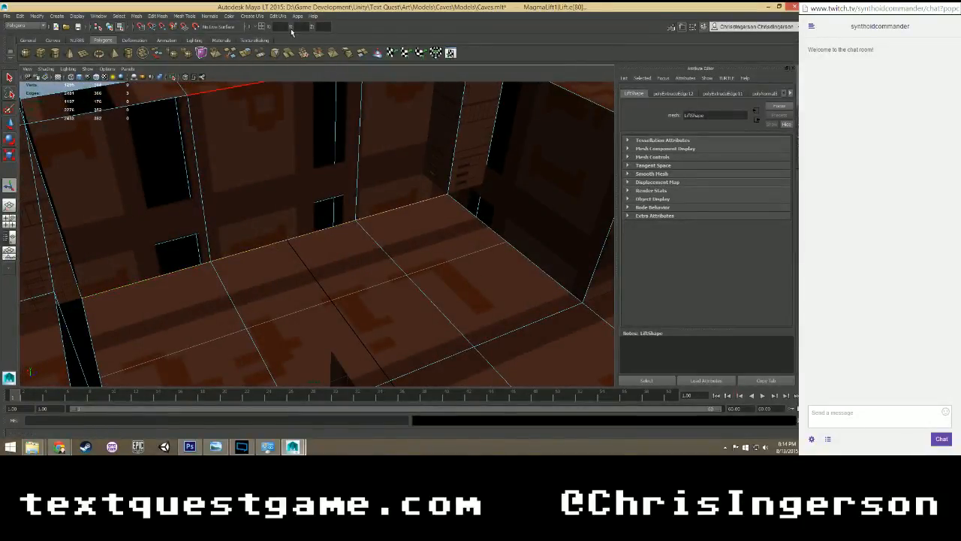
{"action": "left_click", "coordinate": [163, 16]}
{"action": "left_click", "coordinate": [167, 150]}
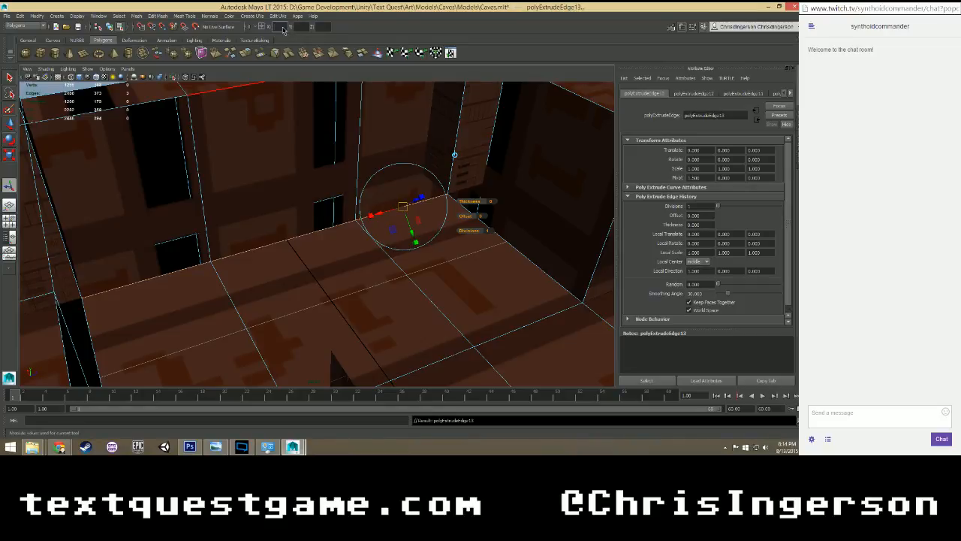
{"action": "left_click_drag", "start_coordinate": [298, 150], "coordinate": [334, 225], "text": "alt"}
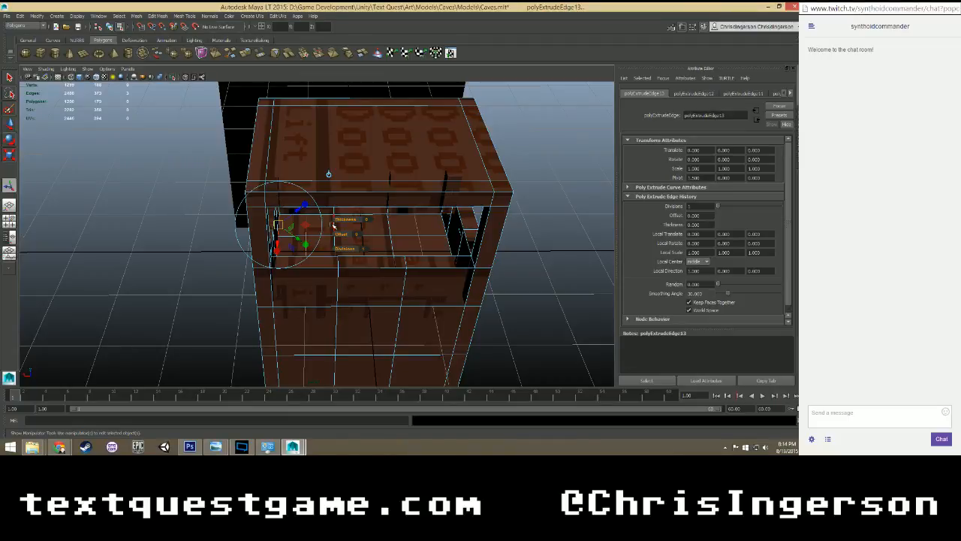
{"action": "scroll", "coordinate": [332, 226], "scroll_direction": "up", "scroll_amount": 5}
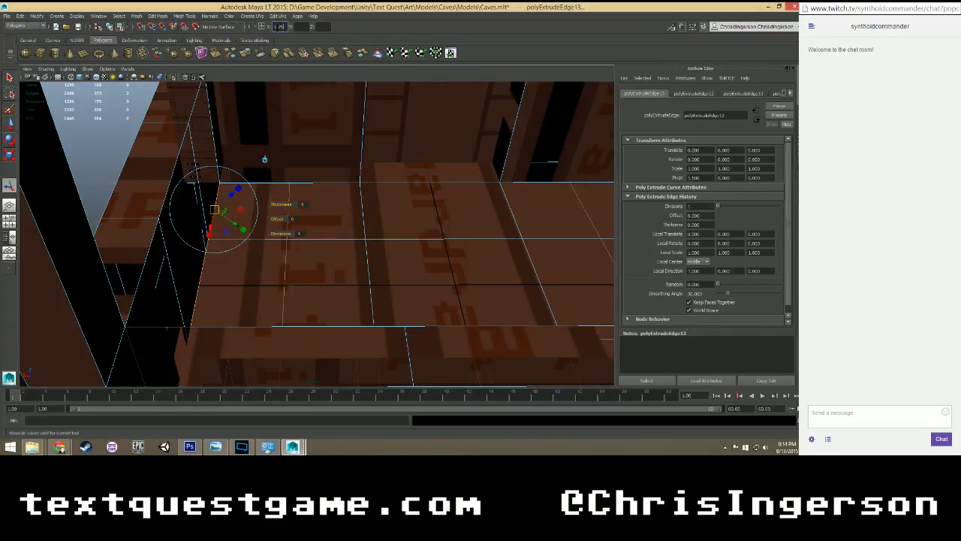
{"action": "key", "text": "Return"}
Select the three new floor strip faces and reverse their normals together.
{"action": "left_click_drag", "start_coordinate": [223, 247], "coordinate": [195, 215], "text": "alt"}
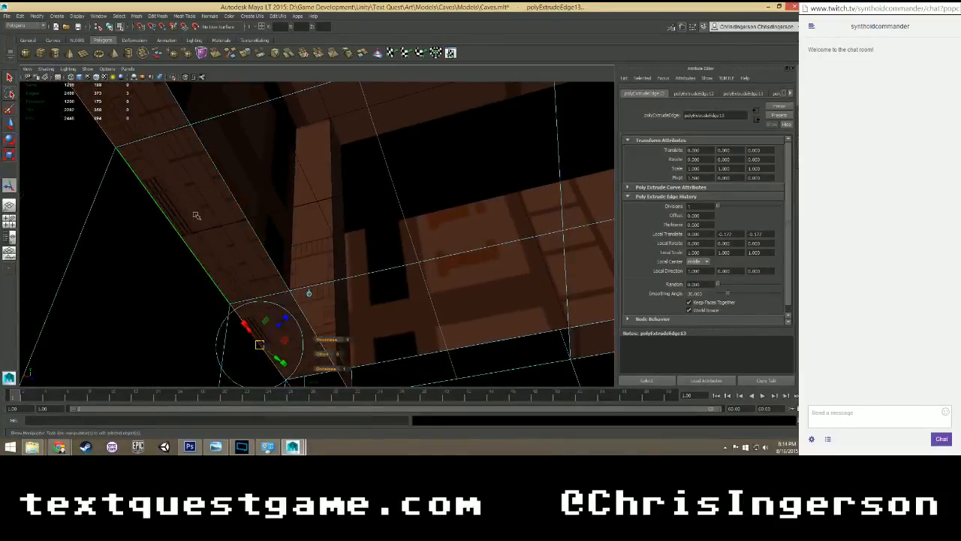
{"action": "right_click_drag", "start_coordinate": [196, 215], "coordinate": [194, 236]}
{"action": "left_click", "coordinate": [183, 183]}
{"action": "left_click", "coordinate": [152, 120], "text": "shift"}
{"action": "left_click", "coordinate": [277, 324], "text": "shift"}
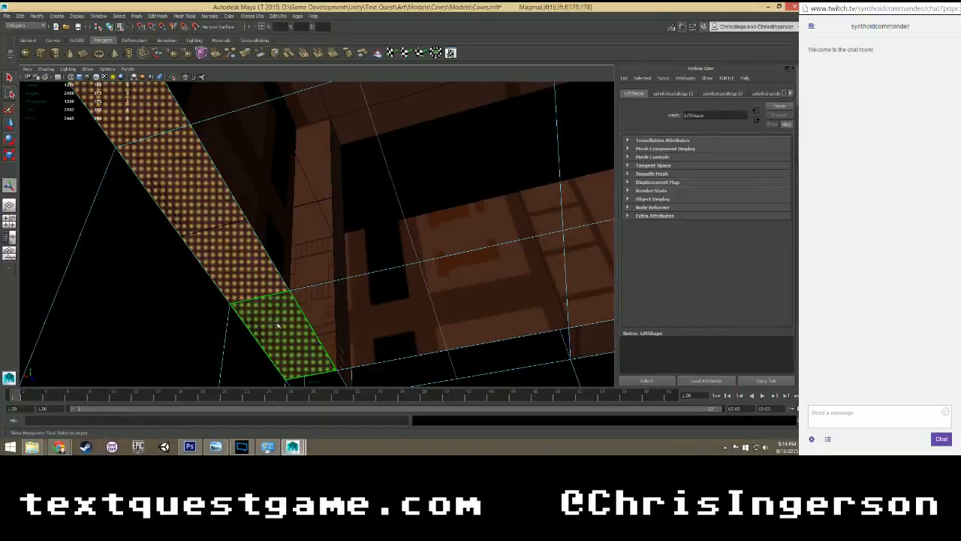
{"action": "left_click", "coordinate": [207, 16]}
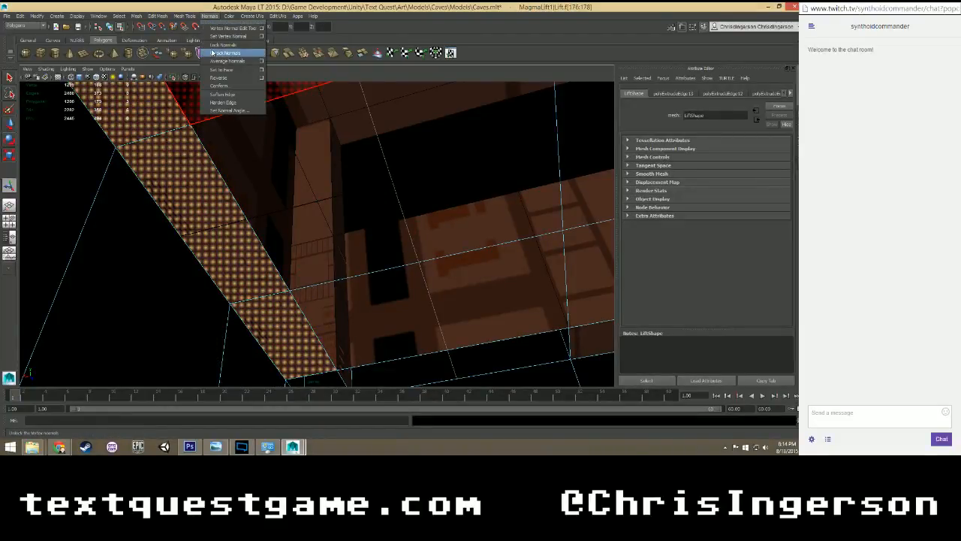
{"action": "left_click", "coordinate": [225, 75]}
Clear the selection of the reversed floor strip faces and inspect the lift's interior from above.
{"action": "left_click_drag", "start_coordinate": [288, 194], "coordinate": [476, 249], "text": "alt"}
{"action": "scroll", "coordinate": [271, 205], "scroll_direction": "down", "scroll_amount": 4}
{"action": "scroll", "coordinate": [272, 205], "scroll_direction": "down", "scroll_amount": 5}
{"action": "left_click", "coordinate": [385, 245]}
{"action": "scroll", "coordinate": [384, 244], "scroll_direction": "up", "scroll_amount": 2}
{"action": "middle_click_drag", "start_coordinate": [384, 244], "coordinate": [300, 228], "text": "alt"}
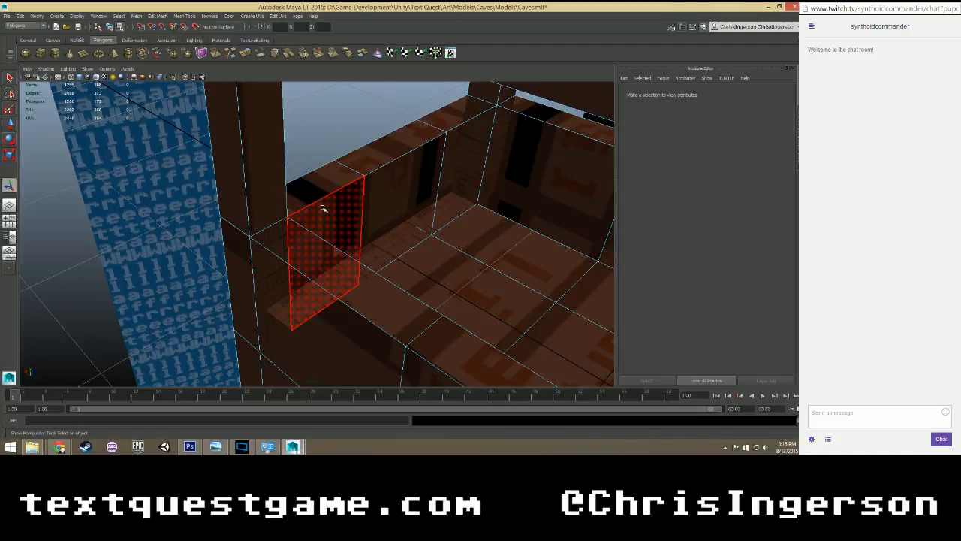
Extrude the floor edges along the opposite short side of the lift and set their absolute X position to -1.75.
{"action": "left_click_drag", "start_coordinate": [323, 208], "coordinate": [241, 223], "text": "alt"}
{"action": "right_click_drag", "start_coordinate": [266, 203], "coordinate": [266, 202]}
{"action": "left_click", "coordinate": [265, 221]}
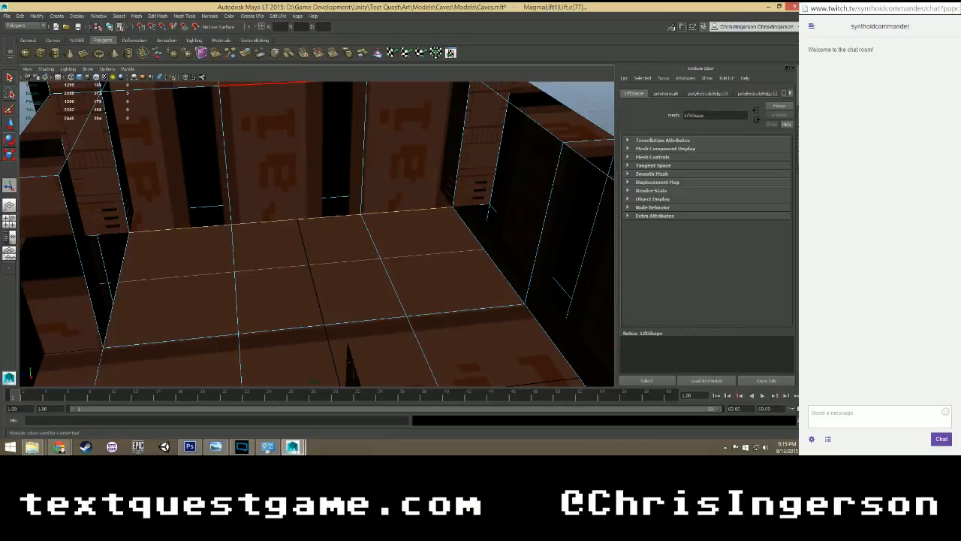
{"action": "left_click", "coordinate": [253, 16]}
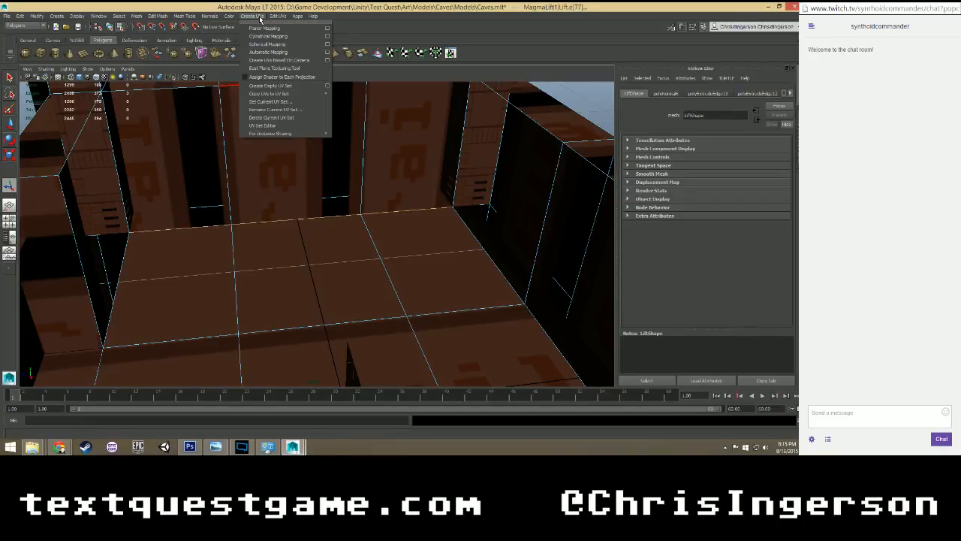
{"action": "mouse_move", "coordinate": [271, 16]}
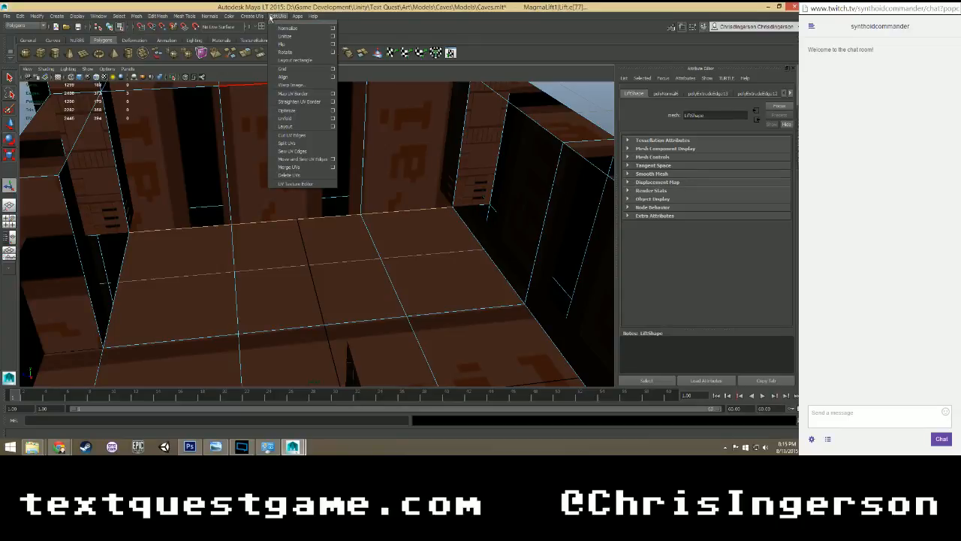
{"action": "left_click", "coordinate": [271, 16]}
{"action": "left_click", "coordinate": [156, 16]}
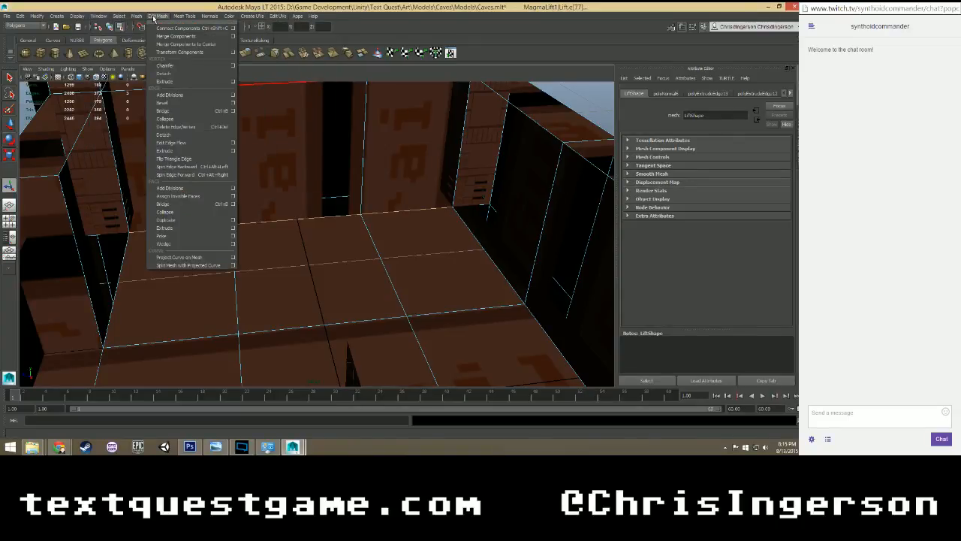
{"action": "left_click", "coordinate": [161, 150]}
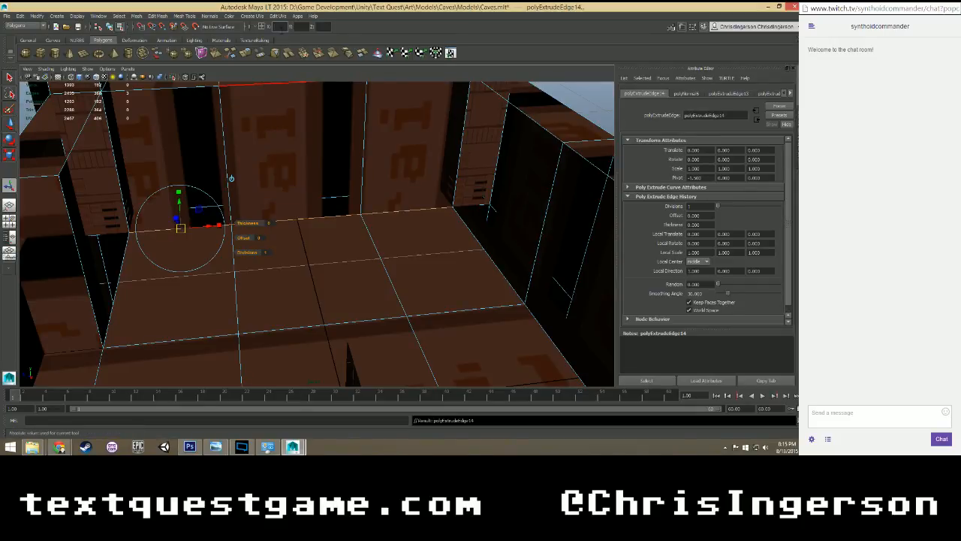
{"action": "key", "text": "Return"}
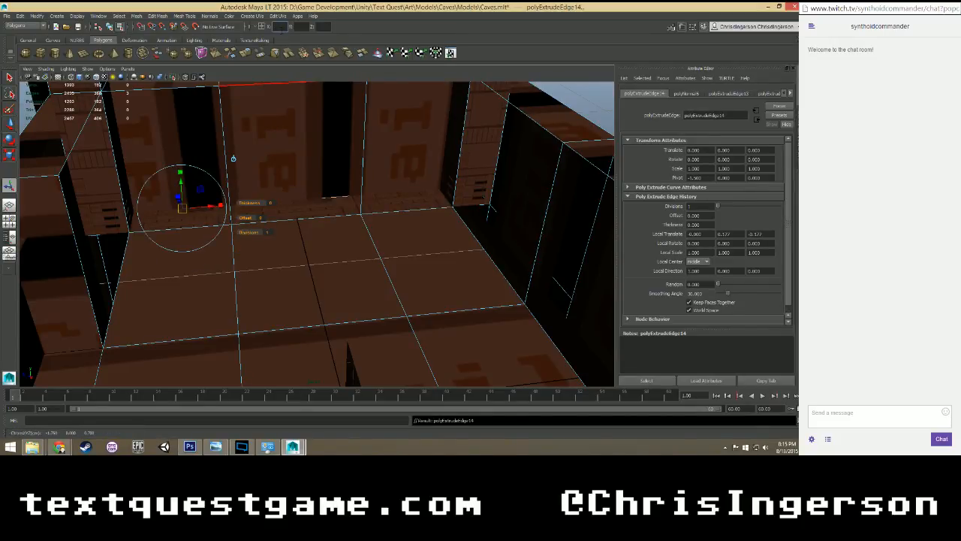
Select the three floor edges along the lift's long wall and extrude them.
{"action": "left_click_drag", "start_coordinate": [193, 175], "coordinate": [327, 213], "text": "alt"}
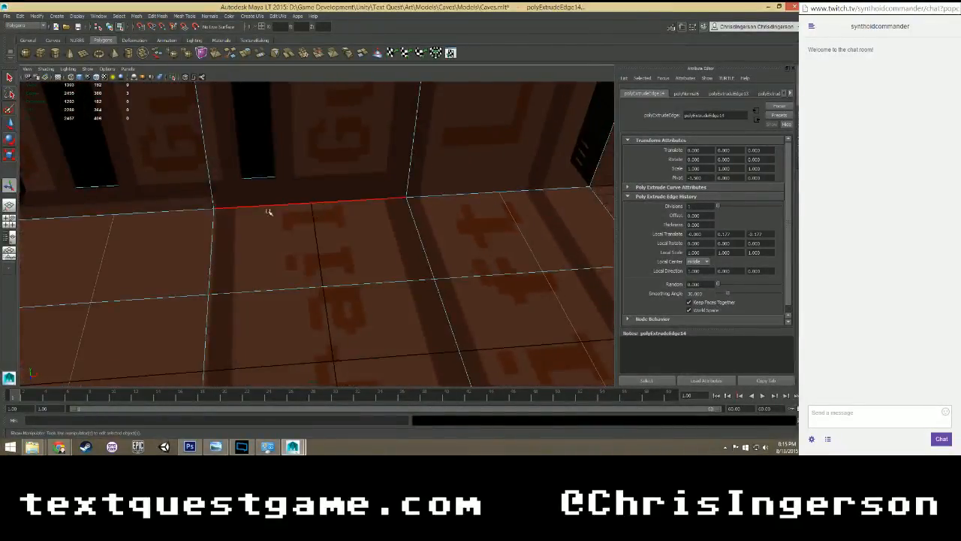
{"action": "left_click", "coordinate": [196, 211]}
{"action": "left_click", "coordinate": [266, 205], "text": "shift"}
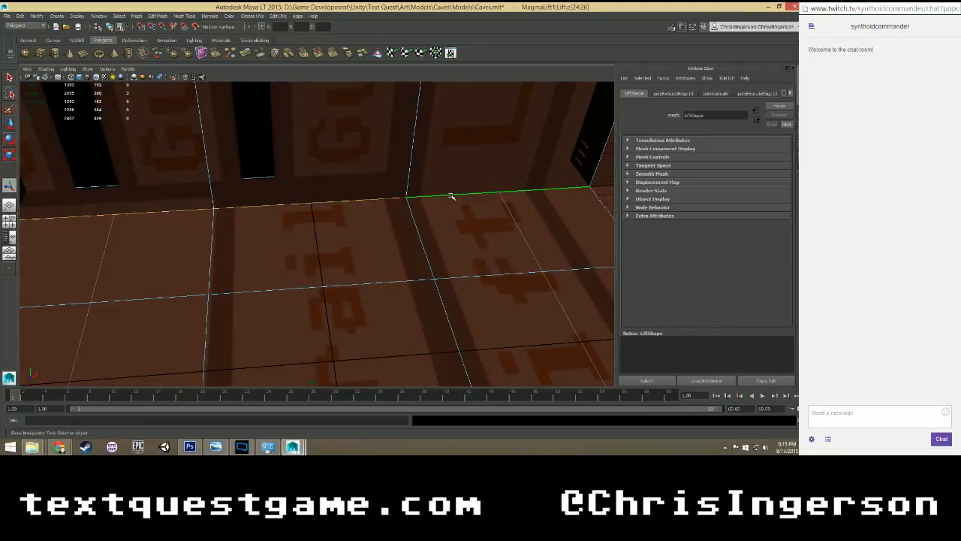
{"action": "left_click", "coordinate": [181, 15]}
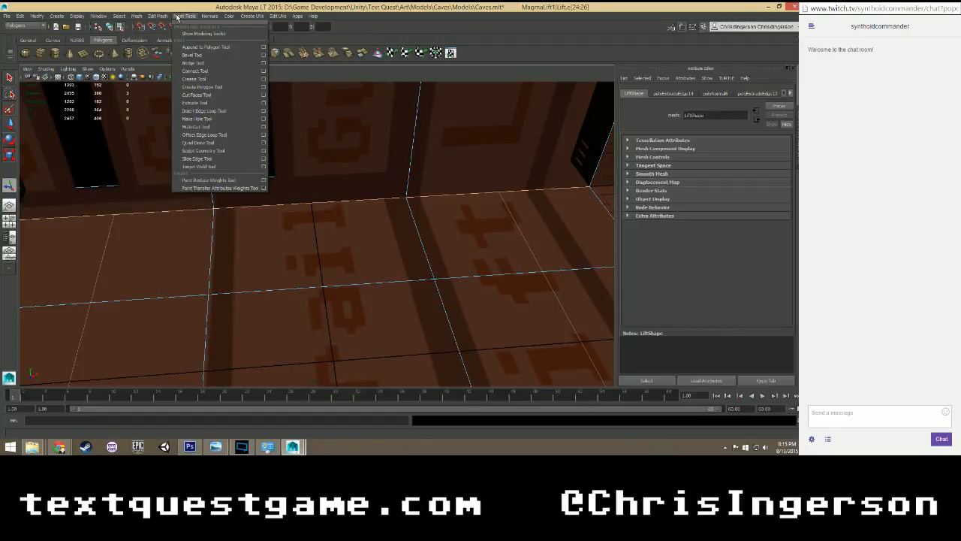
{"action": "mouse_move", "coordinate": [157, 16]}
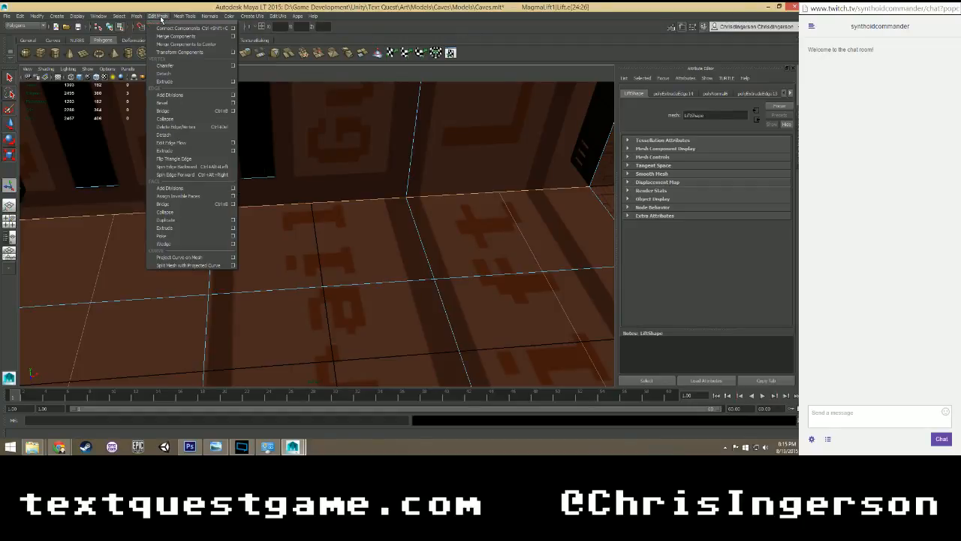
{"action": "left_click", "coordinate": [181, 151]}
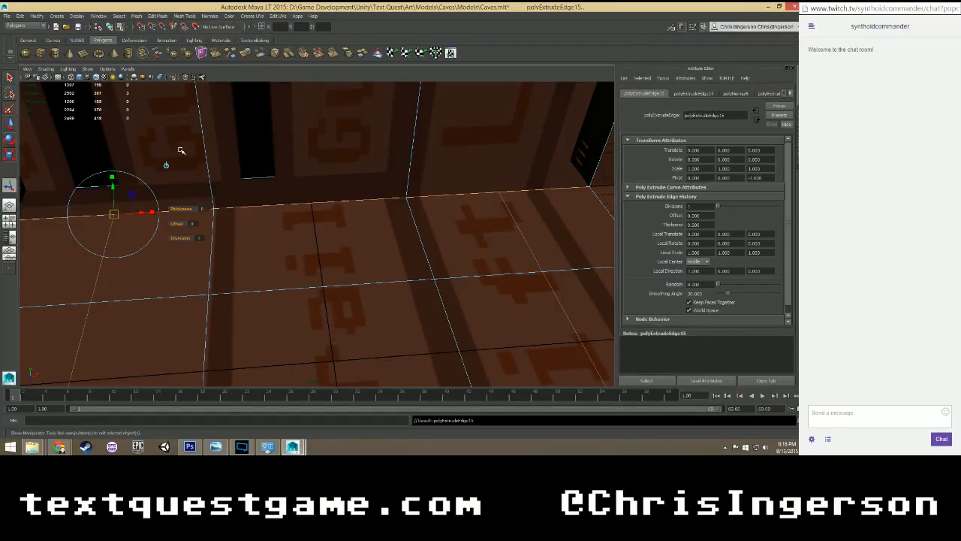
Set the extruded long-wall floor edges' absolute Z position to -1.25.
{"action": "scroll", "coordinate": [311, 187], "scroll_direction": "down", "scroll_amount": 6}
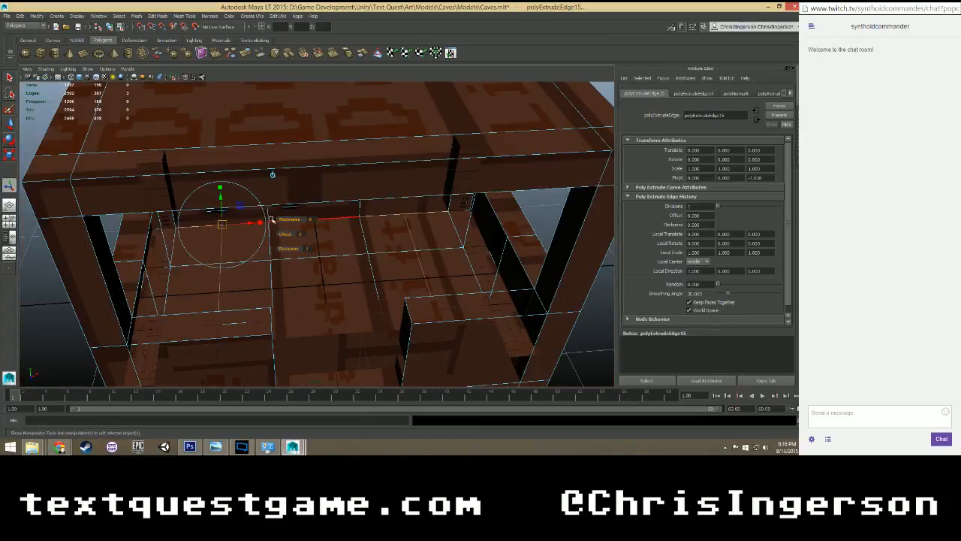
{"action": "left_click_drag", "start_coordinate": [272, 221], "coordinate": [218, 351], "text": "alt"}
{"action": "left_click_drag", "start_coordinate": [331, 188], "coordinate": [350, 182], "text": "alt"}
{"action": "middle_click_drag", "start_coordinate": [283, 256], "coordinate": [346, 163], "text": "alt"}
{"action": "scroll", "coordinate": [347, 163], "scroll_direction": "down", "scroll_amount": 2}
{"action": "scroll", "coordinate": [345, 163], "scroll_direction": "down", "scroll_amount": 3}
{"action": "scroll", "coordinate": [343, 165], "scroll_direction": "up", "scroll_amount": 2}
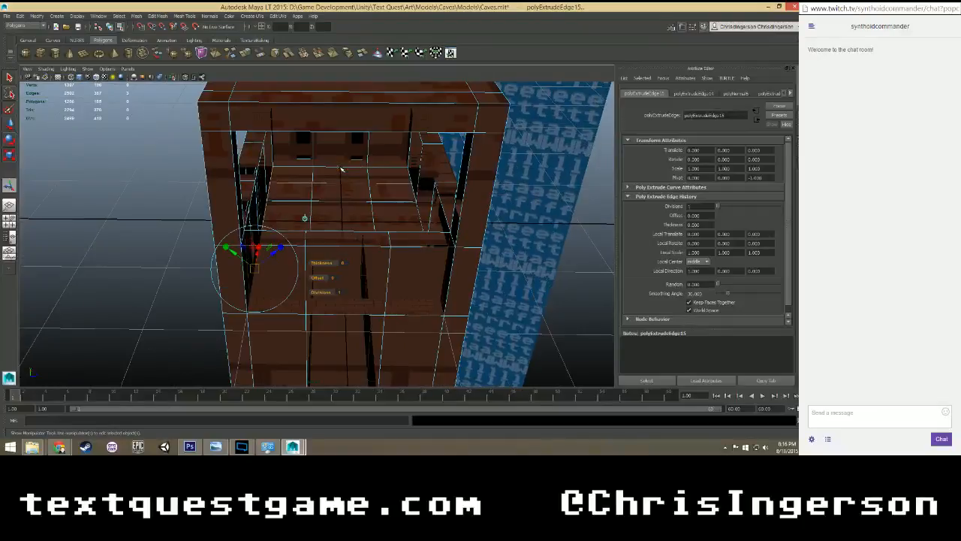
{"action": "scroll", "coordinate": [328, 214], "scroll_direction": "down", "scroll_amount": 2}
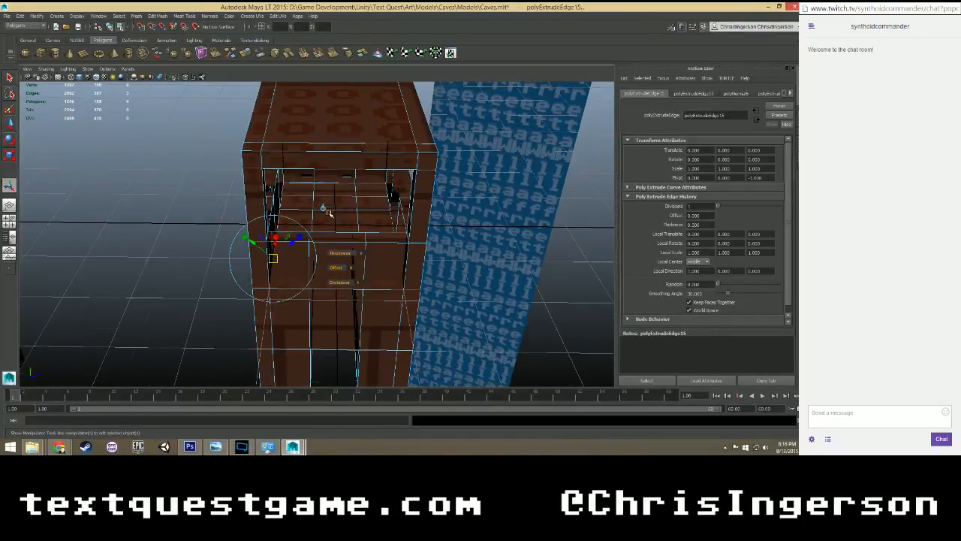
{"action": "left_click_drag", "start_coordinate": [329, 211], "coordinate": [336, 108], "text": "alt"}
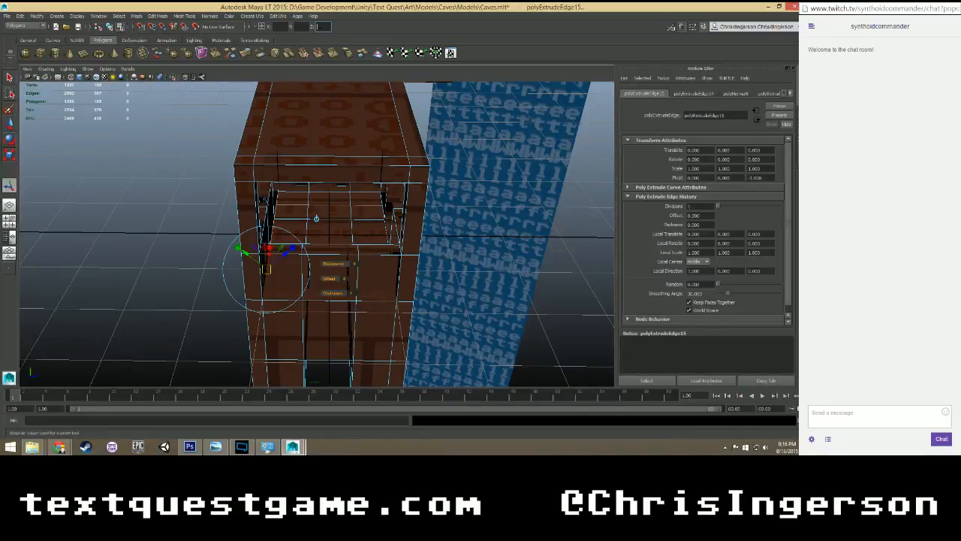
{"action": "type", "text": "-1.25"}
{"action": "key", "text": "Return"}
Extrude the two floor edges on either side of the door opening and set their absolute Z position to 1.25.
{"action": "left_click_drag", "start_coordinate": [276, 214], "coordinate": [352, 220], "text": "alt"}
{"action": "left_click", "coordinate": [215, 182]}
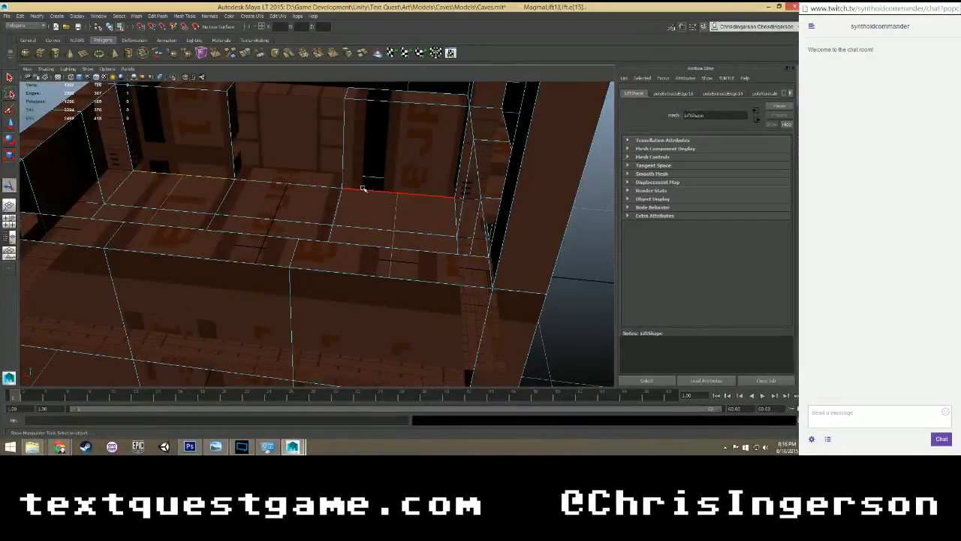
{"action": "left_click", "coordinate": [152, 16]}
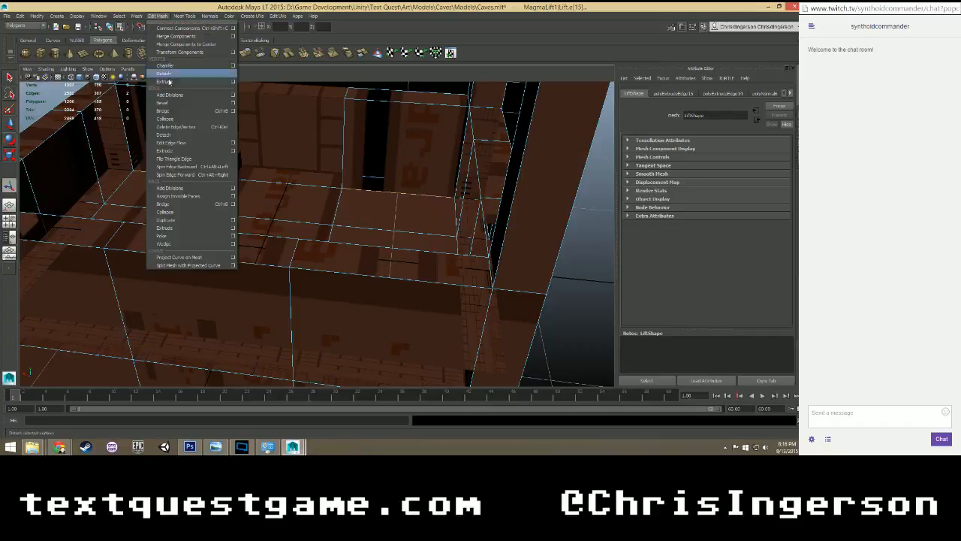
{"action": "left_click", "coordinate": [177, 149]}
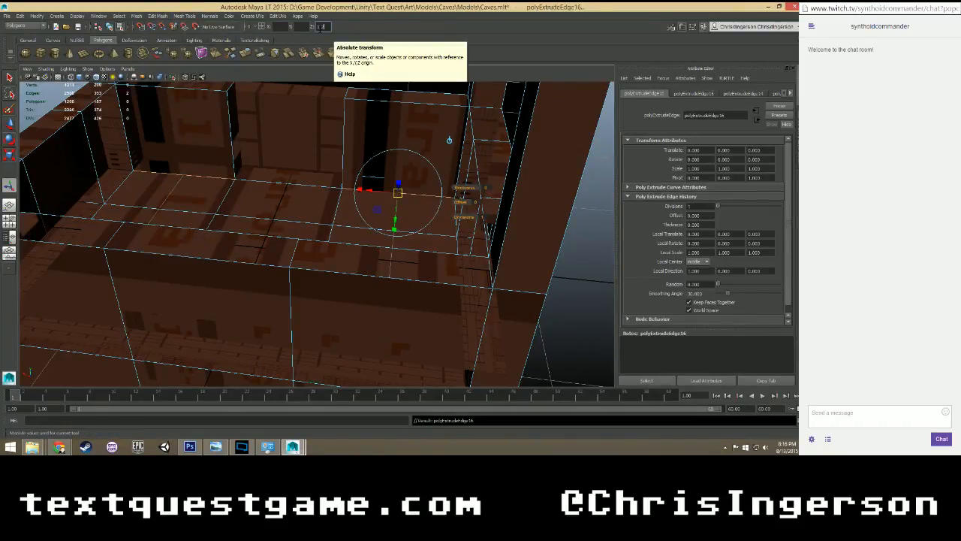
{"action": "key", "text": "Return"}
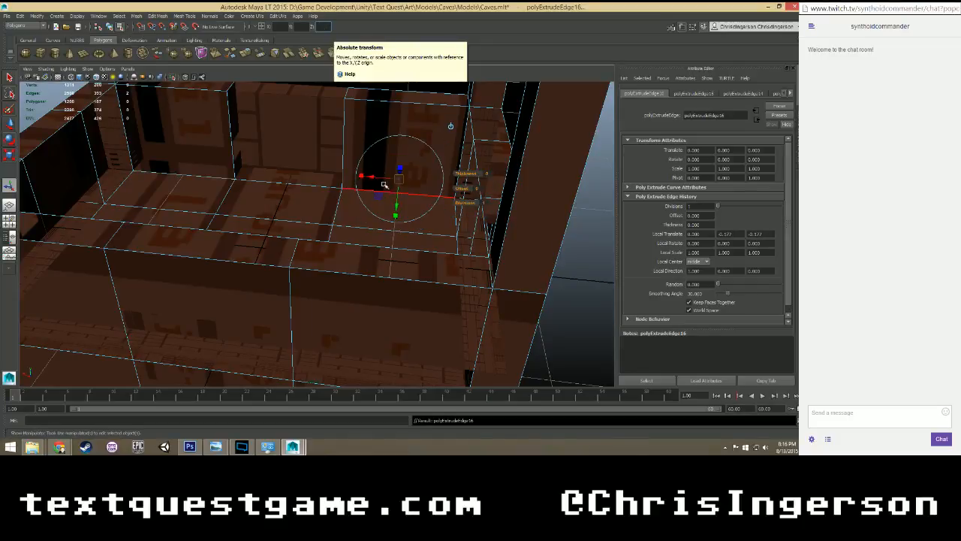
Select the two new floor strip faces beside the door opening and reverse their normals.
{"action": "left_click_drag", "start_coordinate": [524, 196], "coordinate": [311, 172], "text": "alt"}
{"action": "right_click_drag", "start_coordinate": [292, 171], "coordinate": [291, 189]}
{"action": "scroll", "coordinate": [273, 181], "scroll_direction": "up", "scroll_amount": 4}
{"action": "left_click_drag", "start_coordinate": [273, 181], "coordinate": [131, 152], "text": "alt"}
{"action": "middle_click_drag", "start_coordinate": [132, 152], "coordinate": [384, 82], "text": "alt"}
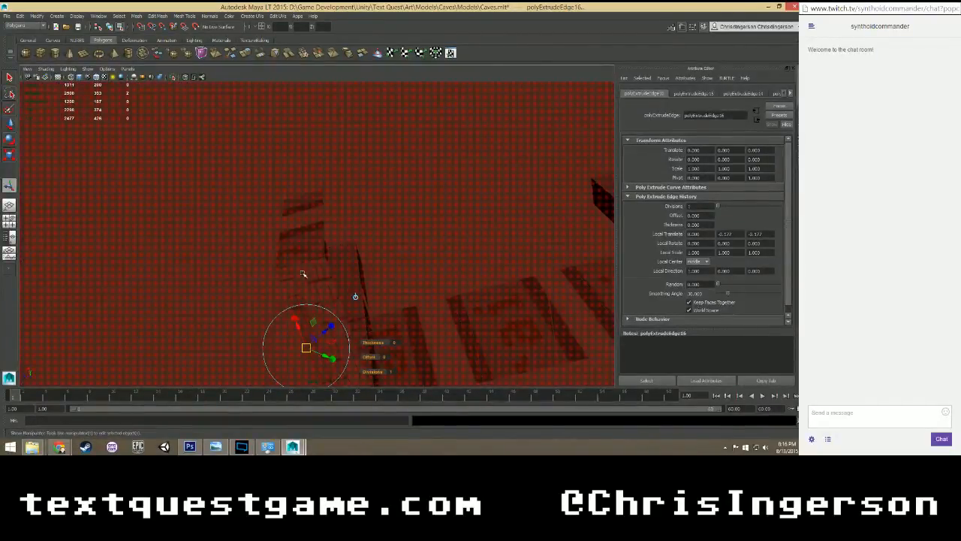
{"action": "scroll", "coordinate": [303, 272], "scroll_direction": "up", "scroll_amount": 1}
{"action": "left_click", "coordinate": [311, 292]}
{"action": "middle_click_drag", "start_coordinate": [252, 145], "coordinate": [322, 272], "text": "alt"}
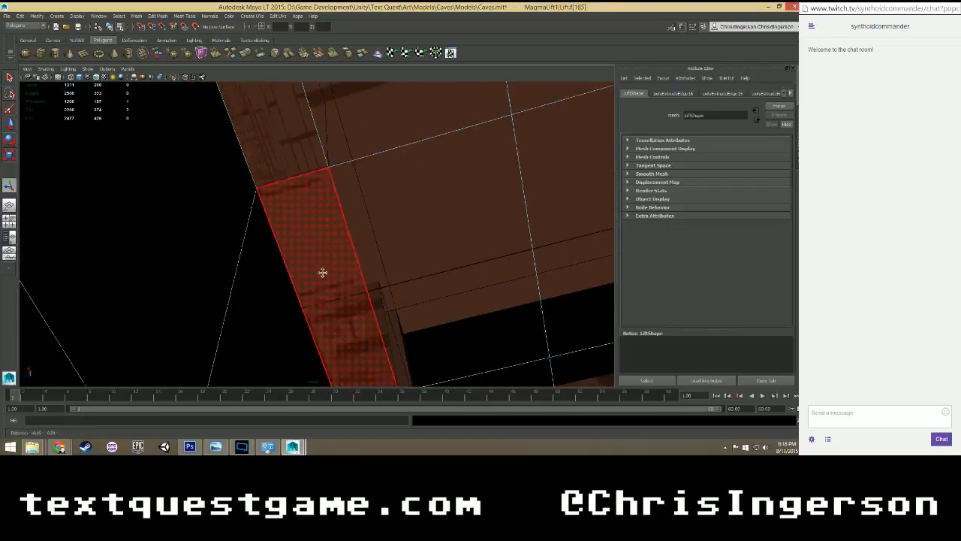
{"action": "scroll", "coordinate": [322, 272], "scroll_direction": "up", "scroll_amount": 1}
{"action": "left_click", "coordinate": [298, 150], "text": "shift"}
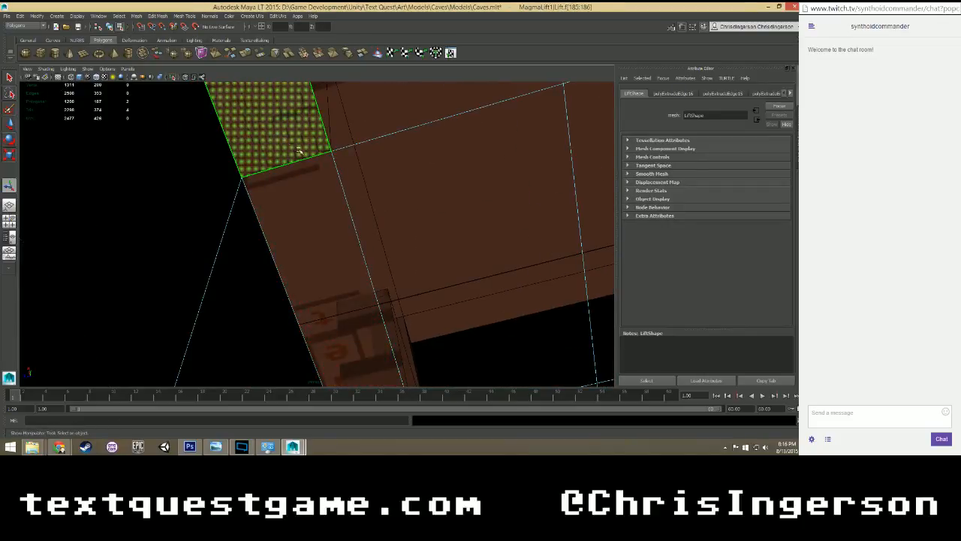
{"action": "left_click", "coordinate": [209, 16]}
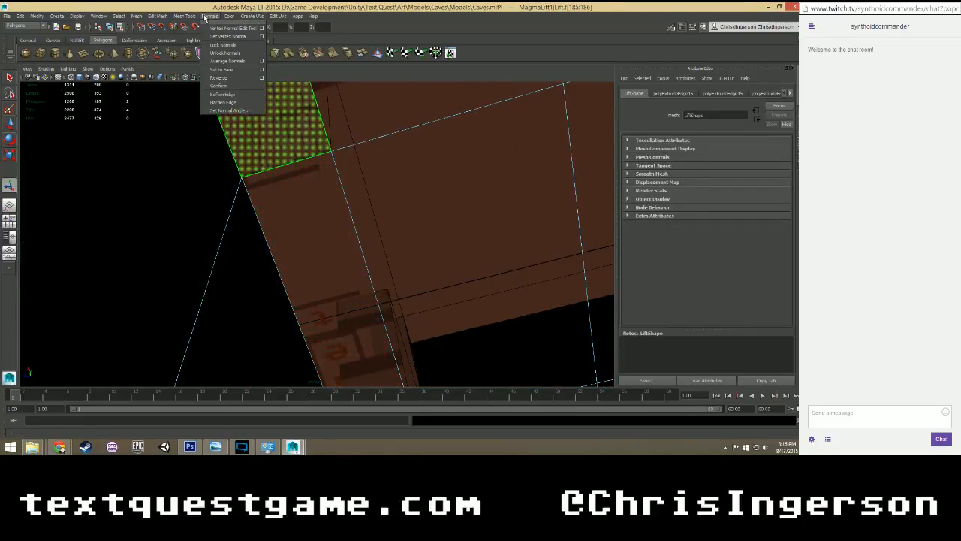
{"action": "left_click", "coordinate": [222, 77]}
Clear the face selection, check the lift's floor and walls, and save the scene.
{"action": "scroll", "coordinate": [339, 233], "scroll_direction": "down", "scroll_amount": 4}
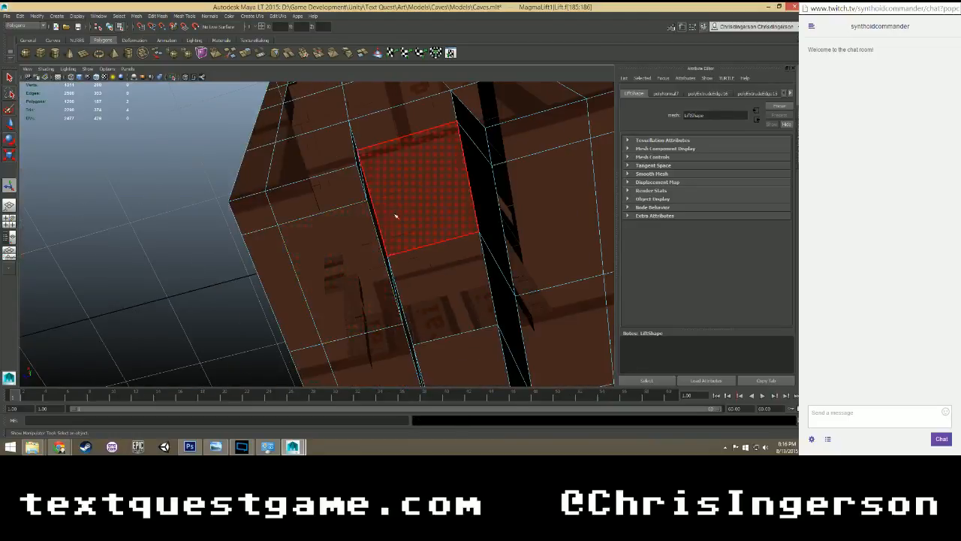
{"action": "left_click_drag", "start_coordinate": [396, 216], "coordinate": [530, 273], "text": "alt"}
{"action": "left_click", "coordinate": [530, 273]}
{"action": "scroll", "coordinate": [470, 228], "scroll_direction": "up", "scroll_amount": 5}
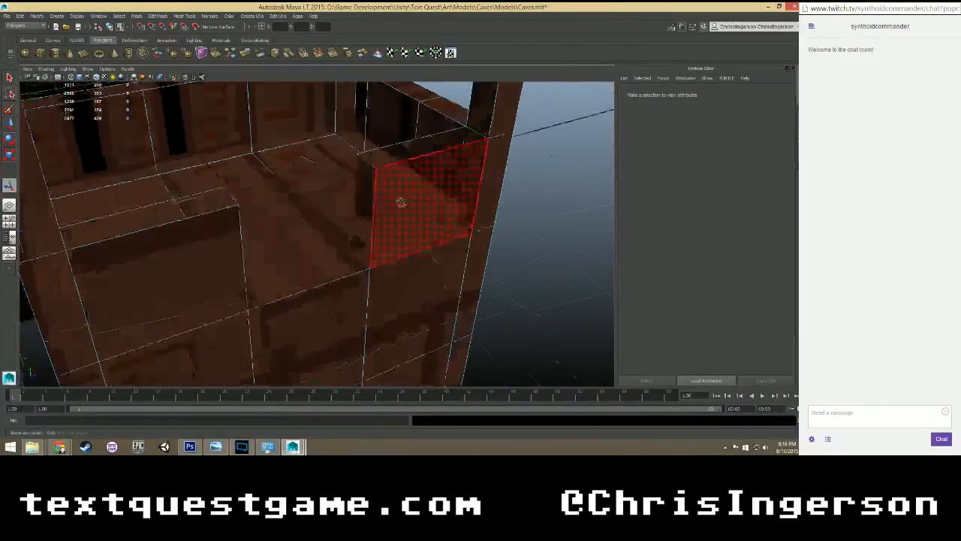
{"action": "left_click_drag", "start_coordinate": [401, 202], "coordinate": [320, 192], "text": "alt"}
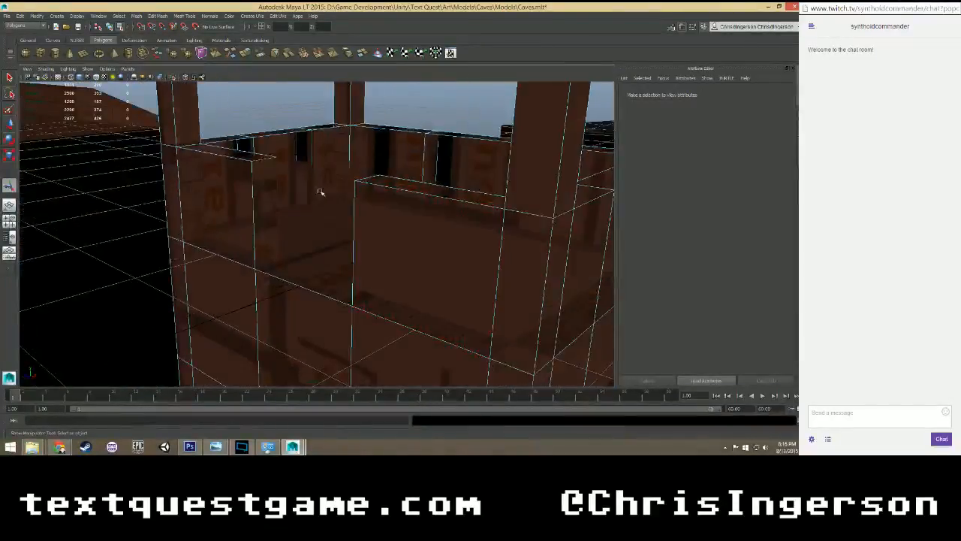
{"action": "key", "text": "ctrl+s"}
{"action": "scroll", "coordinate": [320, 193], "scroll_direction": "up", "scroll_amount": 2}
{"action": "scroll", "coordinate": [314, 191], "scroll_direction": "down", "scroll_amount": 3}
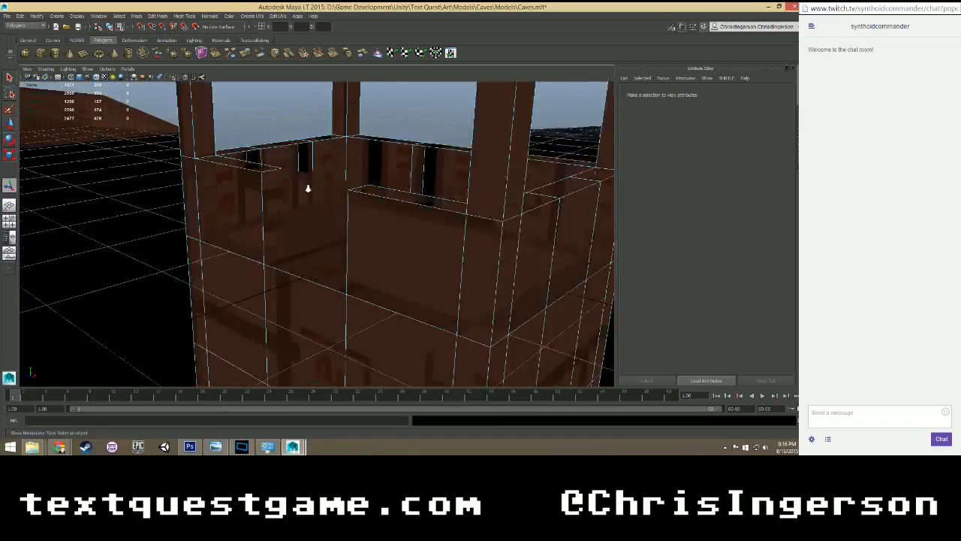
{"action": "scroll", "coordinate": [306, 190], "scroll_direction": "up", "scroll_amount": 1}
{"action": "mouse_move", "coordinate": [306, 193]}
{"action": "left_mouse_down", "text": "alt"}
{"action": "mouse_move", "coordinate": [367, 175]}
{"action": "mouse_move", "coordinate": [307, 187]}
{"action": "mouse_move", "coordinate": [312, 201]}
{"action": "left_mouse_up", "text": "alt"}
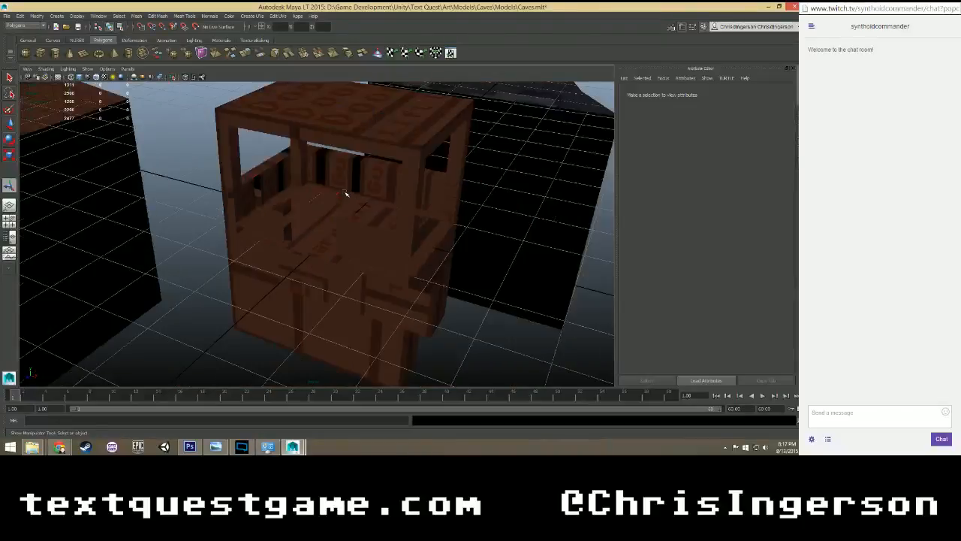
Select the whole lift and apply automatic UV mapping to it.
{"action": "left_click", "coordinate": [346, 194]}
{"action": "key", "text": "f"}
{"action": "left_click", "coordinate": [252, 16]}
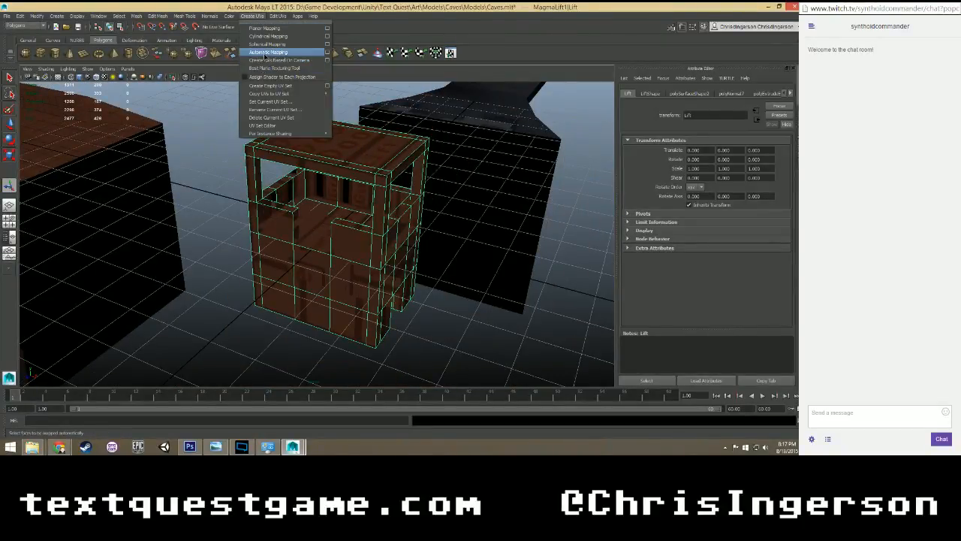
{"action": "left_click", "coordinate": [265, 56]}
{"action": "scroll", "coordinate": [274, 192], "scroll_direction": "up", "scroll_amount": 8}
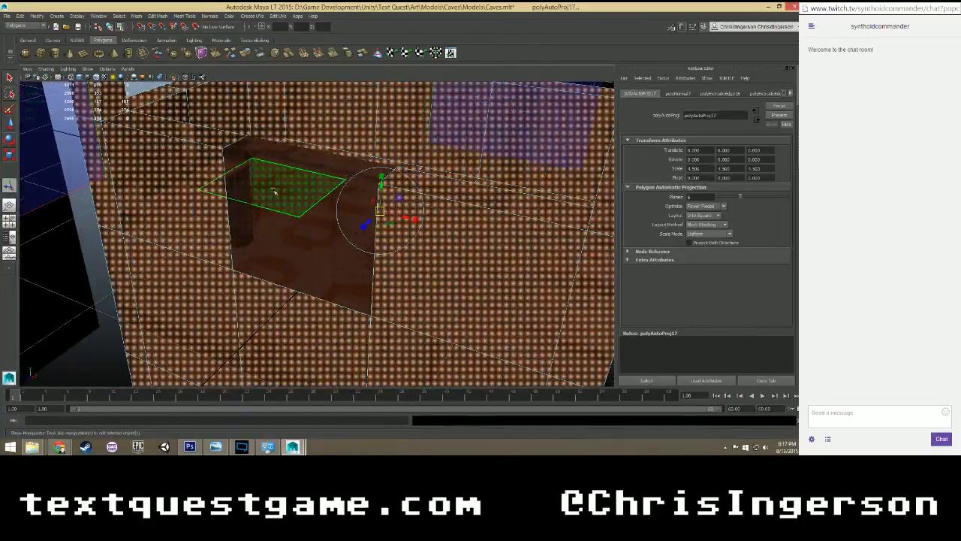
{"action": "left_click_drag", "start_coordinate": [275, 193], "coordinate": [192, 248], "text": "alt"}
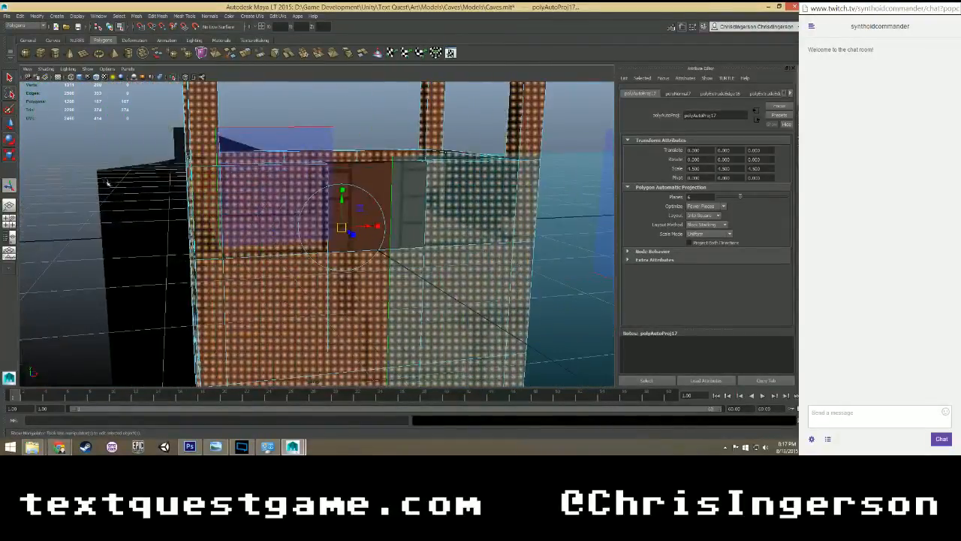
{"action": "left_click", "coordinate": [158, 218]}
Switch to Photoshop and outline the door and guardrail, Edge, and tile areas of the lift texture in turn, clearing the selection before returning to Maya.
{"action": "left_click", "coordinate": [190, 446]}
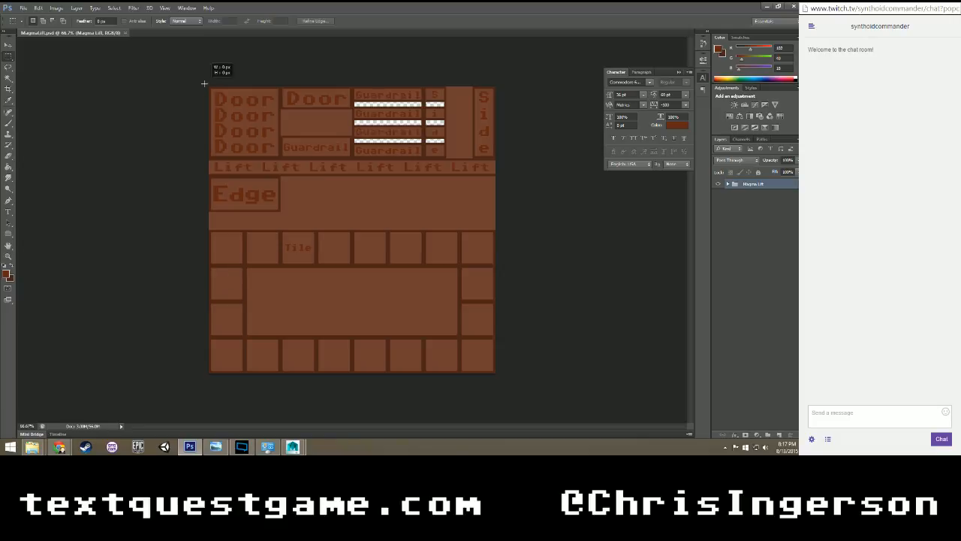
{"action": "left_click_drag", "start_coordinate": [203, 83], "coordinate": [519, 159]}
{"action": "left_click_drag", "start_coordinate": [461, 172], "coordinate": [279, 213]}
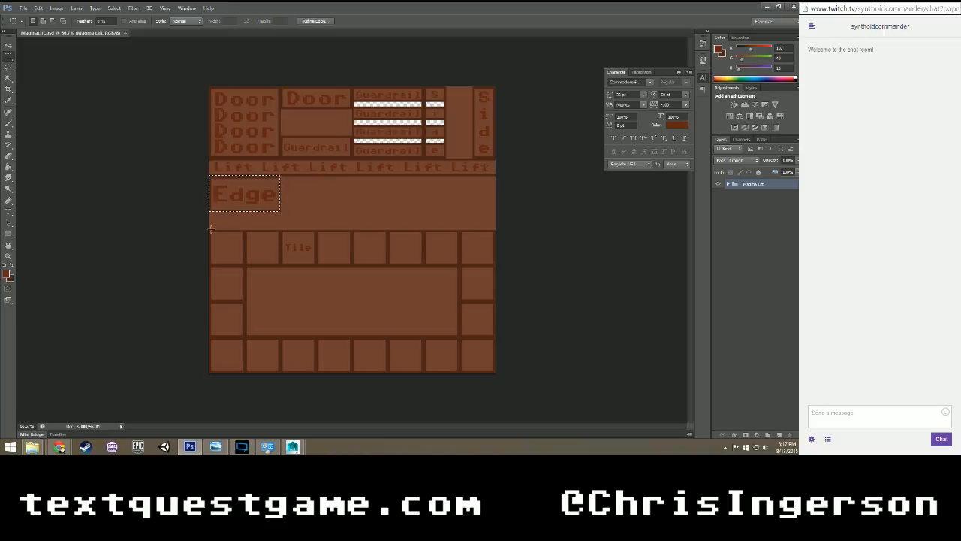
{"action": "left_click_drag", "start_coordinate": [211, 229], "coordinate": [525, 398]}
{"action": "left_click", "coordinate": [406, 294]}
{"action": "left_click", "coordinate": [294, 448]}
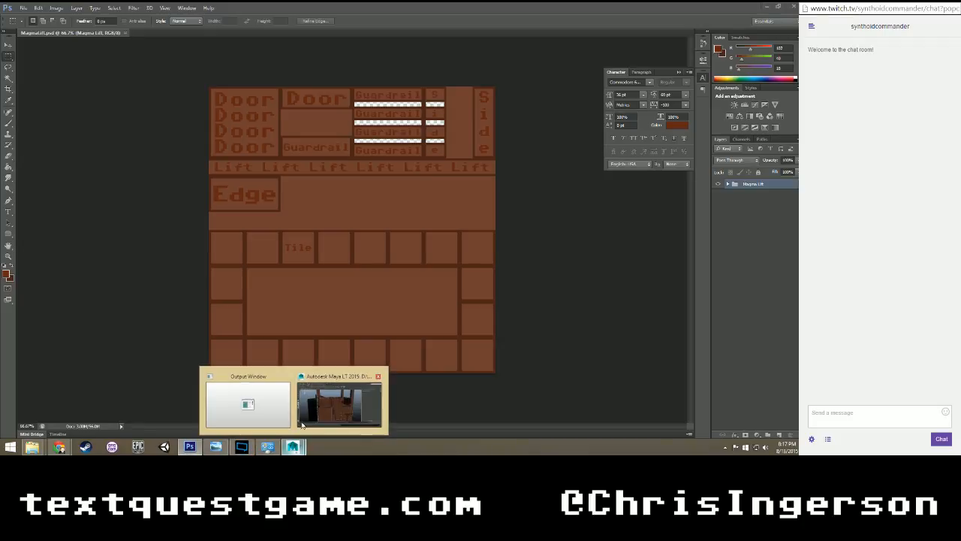
Switch back to Maya and examine the tiled floor of the neighbouring model, then the front of the duplicated lift.
{"action": "left_click", "coordinate": [308, 411]}
{"action": "scroll", "coordinate": [348, 253], "scroll_direction": "down", "scroll_amount": 2}
{"action": "scroll", "coordinate": [376, 286], "scroll_direction": "up", "scroll_amount": 1}
{"action": "left_click_drag", "start_coordinate": [386, 299], "coordinate": [433, 337], "text": "alt"}
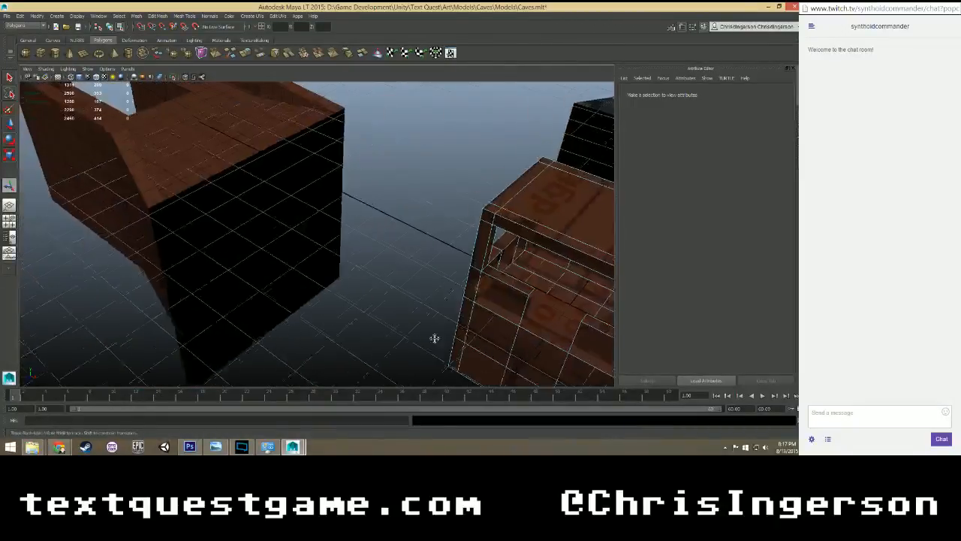
{"action": "scroll", "coordinate": [281, 168], "scroll_direction": "up", "scroll_amount": 4}
{"action": "middle_click_drag", "start_coordinate": [232, 140], "coordinate": [400, 304], "text": "alt"}
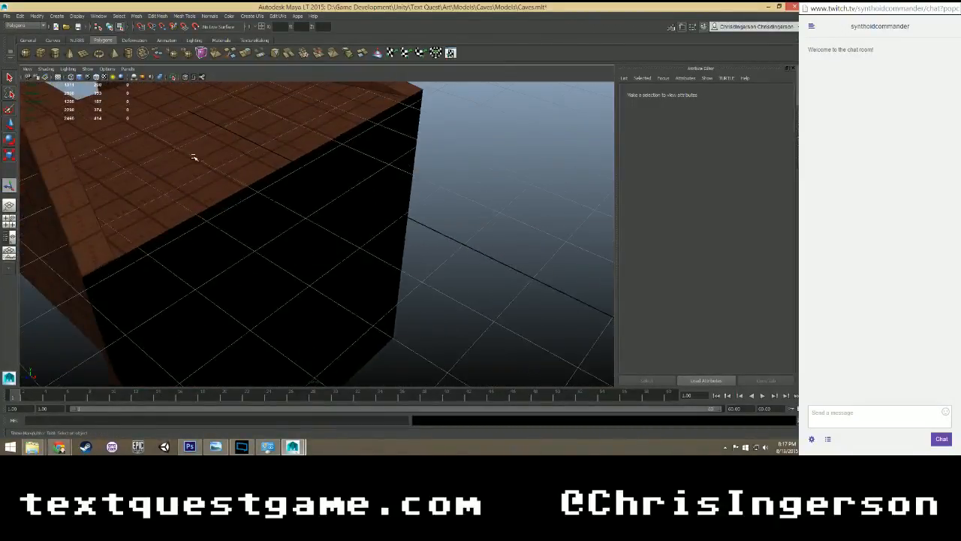
{"action": "left_click_drag", "start_coordinate": [194, 157], "coordinate": [314, 278], "text": "alt"}
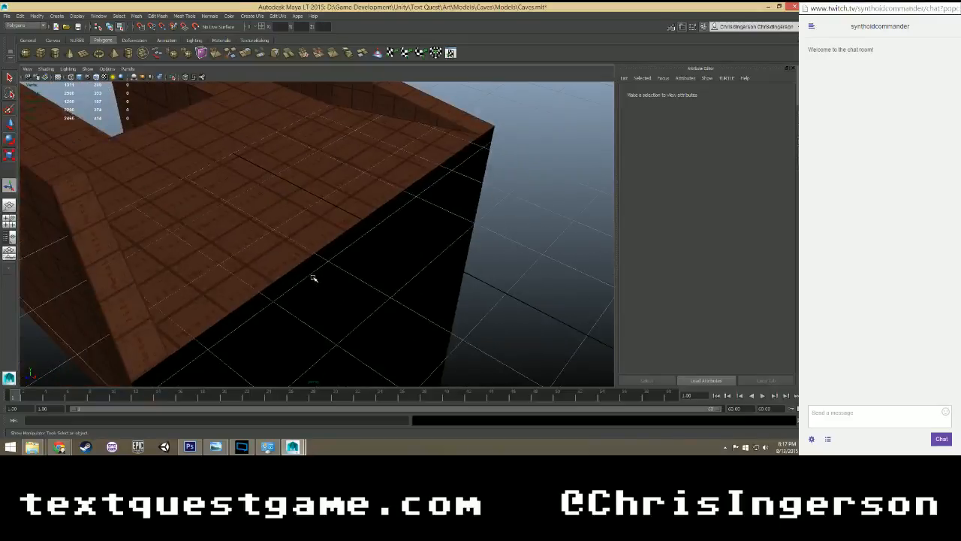
{"action": "scroll", "coordinate": [314, 278], "scroll_direction": "down", "scroll_amount": 5}
{"action": "left_click_drag", "start_coordinate": [286, 246], "coordinate": [331, 236], "text": "alt"}
{"action": "middle_click_drag", "start_coordinate": [437, 283], "coordinate": [173, 253], "text": "alt"}
{"action": "right_click_drag", "start_coordinate": [173, 253], "coordinate": [344, 272], "text": "alt"}
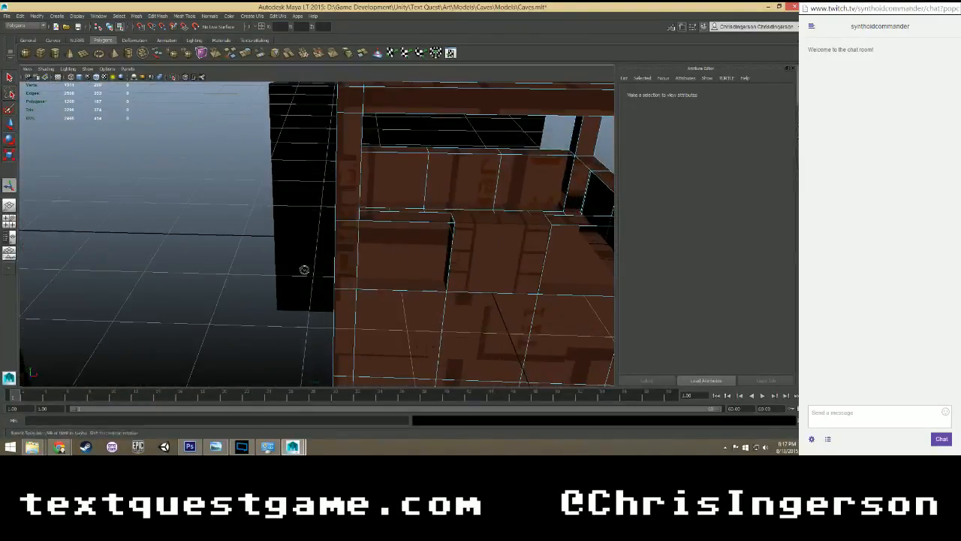
Examine the automatic texture mapping on the lift's lower walls, door opening, guardrails and floor from several sides.
{"action": "left_click_drag", "start_coordinate": [303, 270], "coordinate": [305, 333], "text": "alt"}
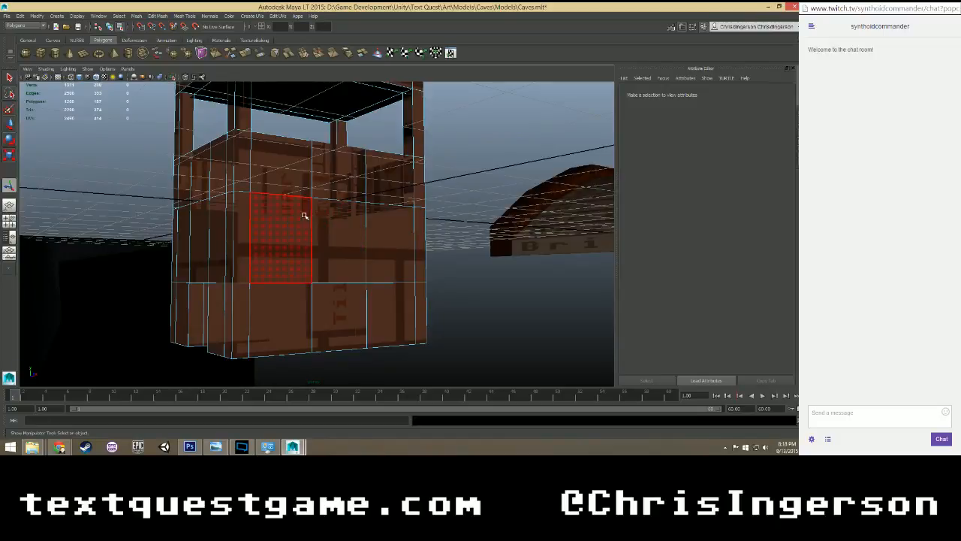
{"action": "left_click_drag", "start_coordinate": [309, 198], "coordinate": [326, 247], "text": "alt"}
{"action": "middle_click_drag", "start_coordinate": [274, 241], "coordinate": [404, 236], "text": "alt"}
{"action": "scroll", "coordinate": [339, 233], "scroll_direction": "up", "scroll_amount": 1}
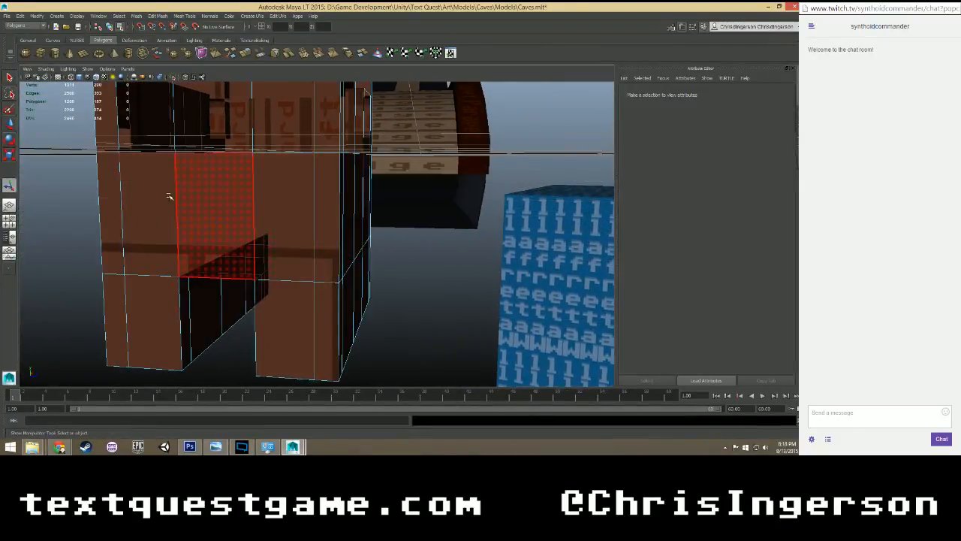
{"action": "left_click_drag", "start_coordinate": [344, 218], "coordinate": [348, 250], "text": "alt"}
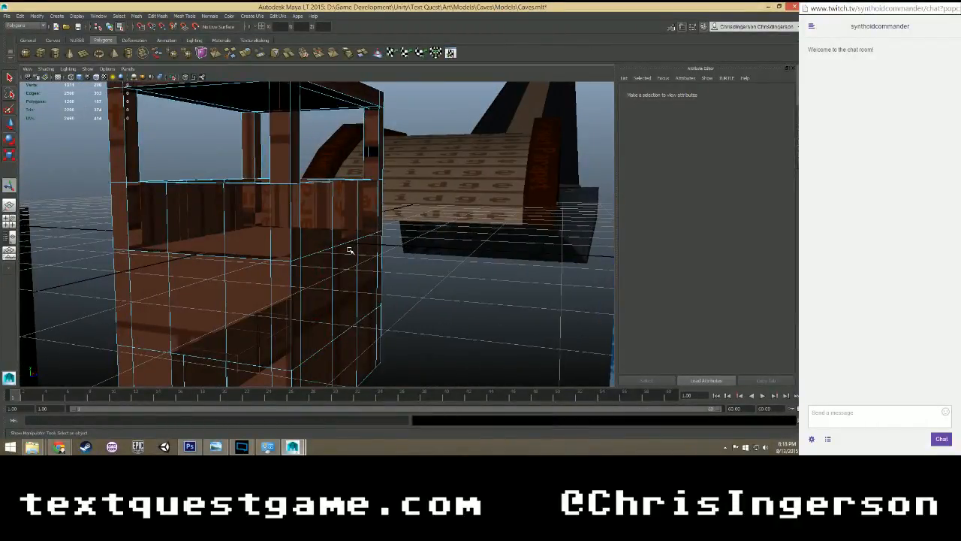
{"action": "scroll", "coordinate": [354, 185], "scroll_direction": "up", "scroll_amount": 4}
{"action": "scroll", "coordinate": [352, 182], "scroll_direction": "down", "scroll_amount": 3}
{"action": "left_click_drag", "start_coordinate": [354, 183], "coordinate": [291, 194], "text": "alt"}
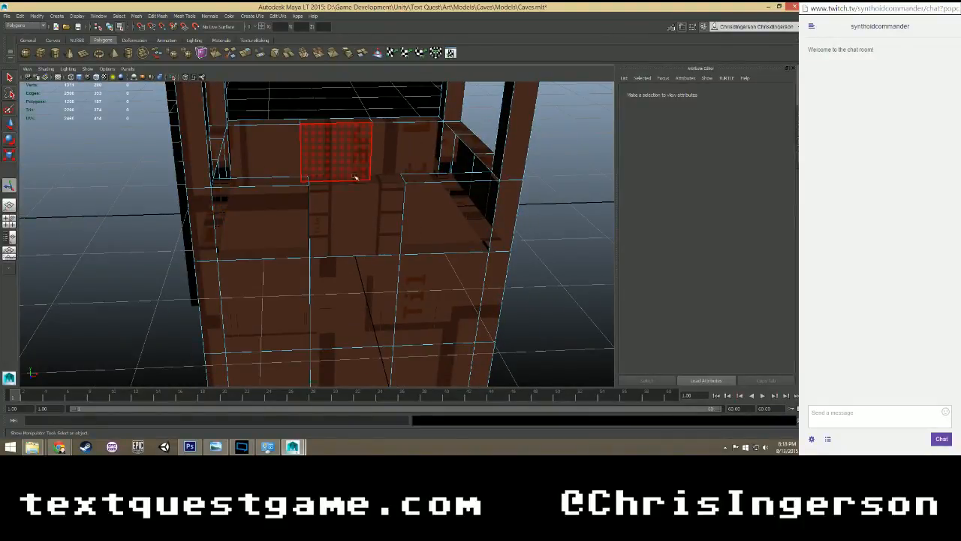
Open the UV Texture Editor and frame the lift's entire UV layout.
{"action": "left_click", "coordinate": [281, 16]}
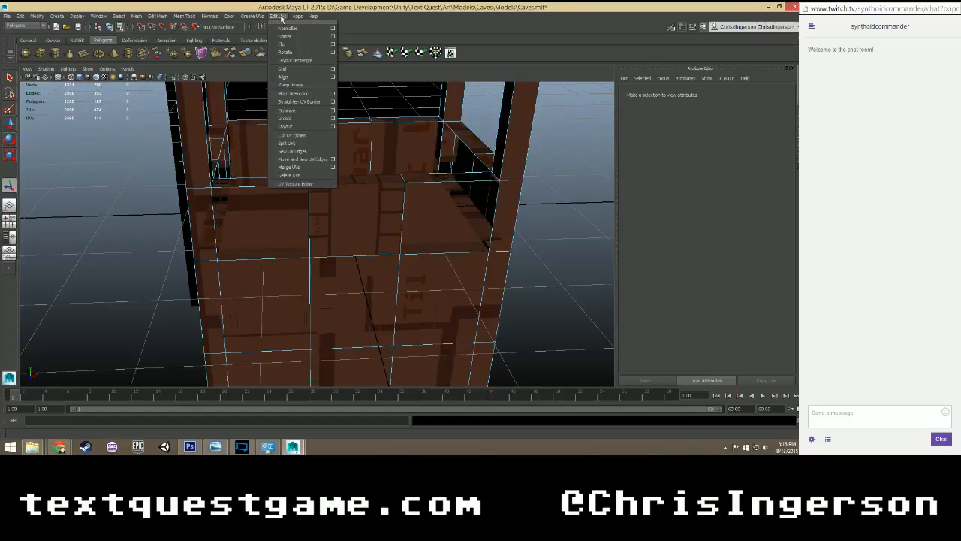
{"action": "left_click", "coordinate": [300, 170]}
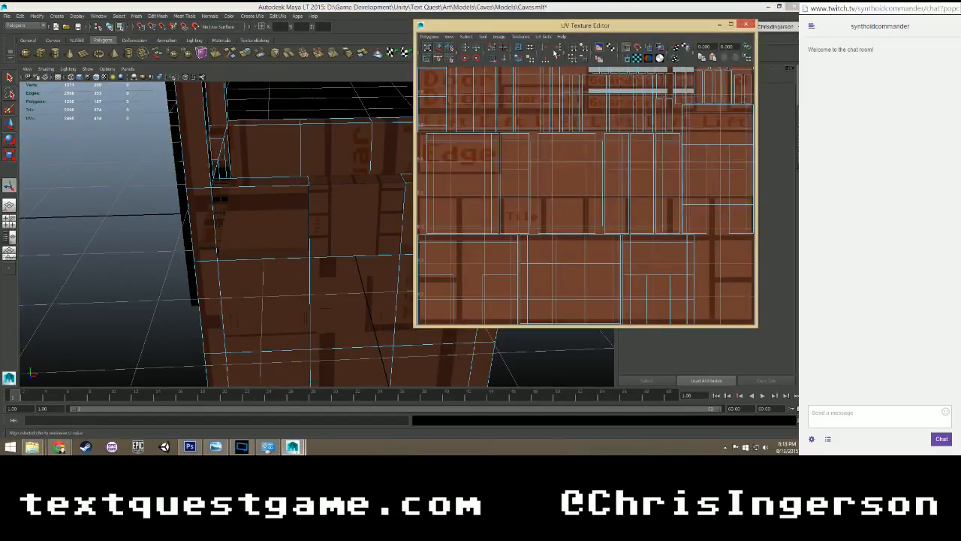
{"action": "scroll", "coordinate": [551, 161], "scroll_direction": "down", "scroll_amount": 4}
{"action": "scroll", "coordinate": [554, 151], "scroll_direction": "up", "scroll_amount": 1}
{"action": "right_click_drag", "start_coordinate": [547, 117], "coordinate": [551, 136]}
{"action": "scroll", "coordinate": [519, 178], "scroll_direction": "down", "scroll_amount": 2}
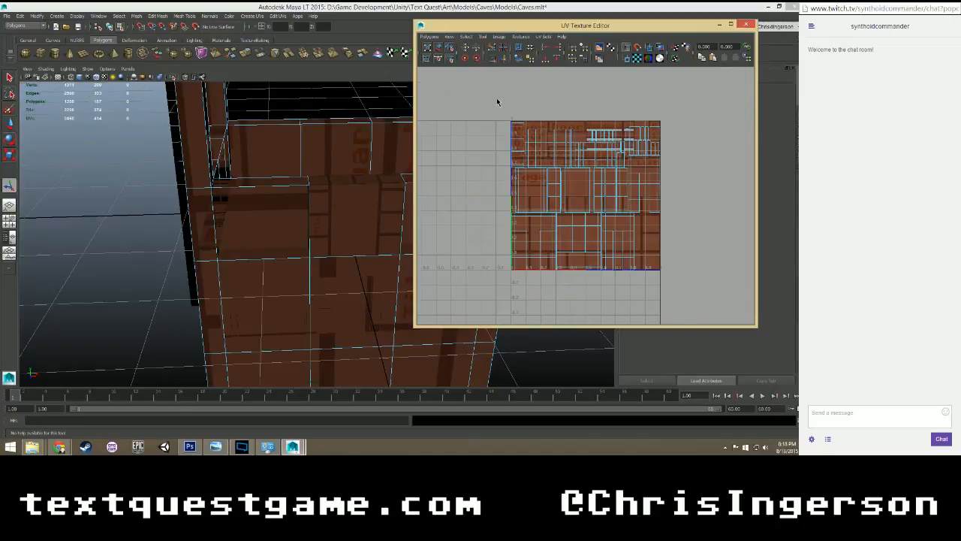
Select all of the lift's faces in the UV Texture Editor and lay out their UV shells again.
{"action": "left_click_drag", "start_coordinate": [678, 283], "coordinate": [679, 281]}
{"action": "left_click", "coordinate": [431, 37]}
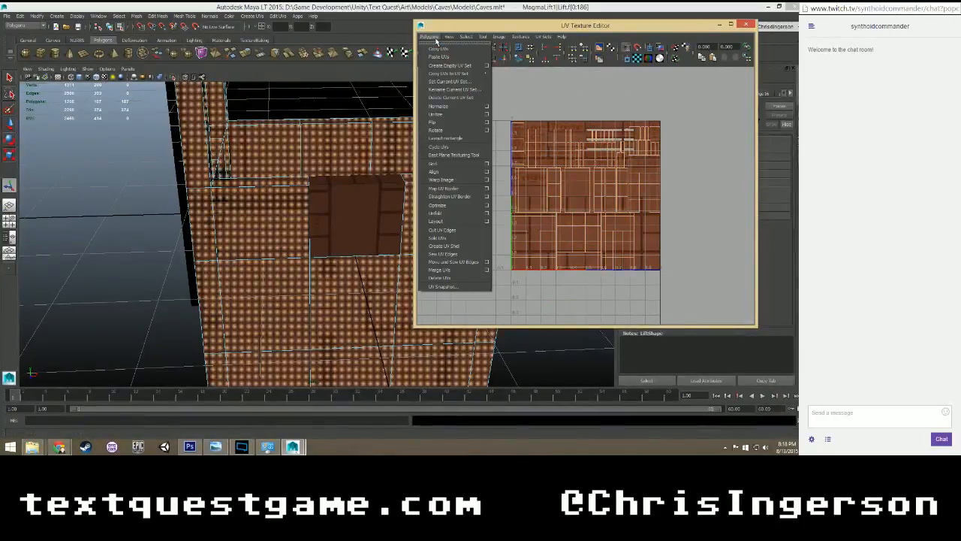
{"action": "left_click", "coordinate": [553, 52]}
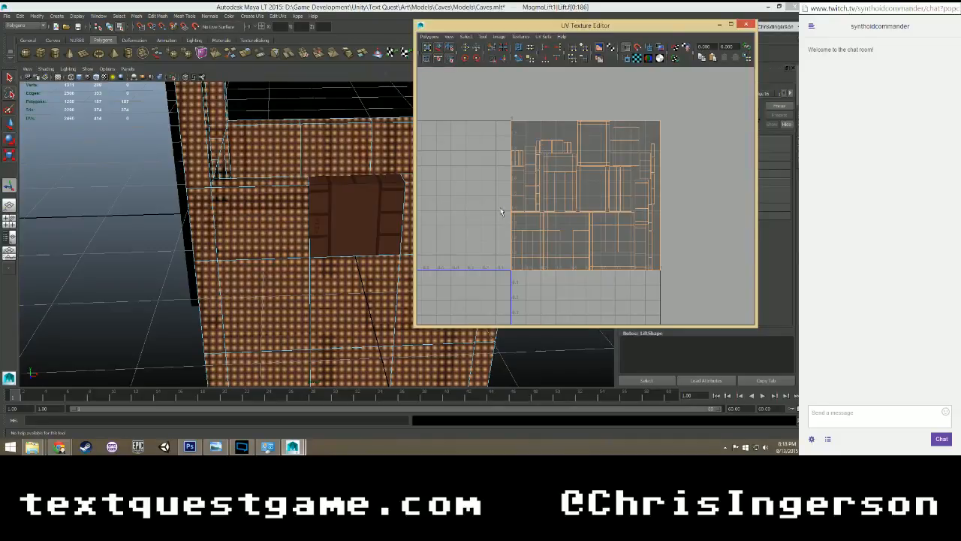
Examine the texture mapping on the lift's walls, guardrail tops and floor from several sides.
{"action": "scroll", "coordinate": [323, 142], "scroll_direction": "down", "scroll_amount": 2}
{"action": "left_click", "coordinate": [140, 155]}
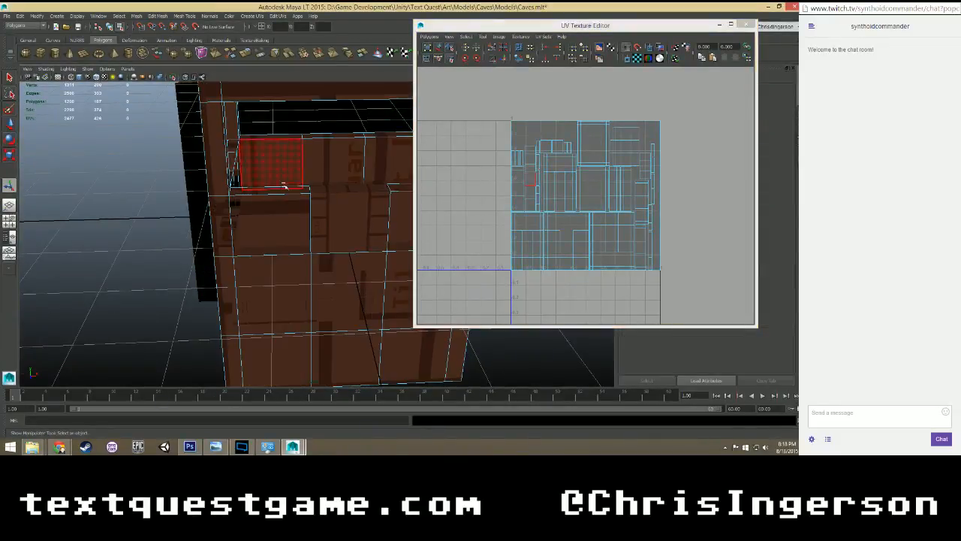
{"action": "middle_click_drag", "start_coordinate": [321, 149], "coordinate": [213, 185], "text": "alt"}
{"action": "scroll", "coordinate": [262, 185], "scroll_direction": "up", "scroll_amount": 5}
{"action": "mouse_move", "coordinate": [264, 186]}
{"action": "left_mouse_down", "text": "alt"}
{"action": "mouse_move", "coordinate": [293, 196]}
{"action": "mouse_move", "coordinate": [355, 191]}
{"action": "mouse_move", "coordinate": [347, 210]}
{"action": "mouse_move", "coordinate": [280, 193]}
{"action": "left_mouse_up", "text": "alt"}
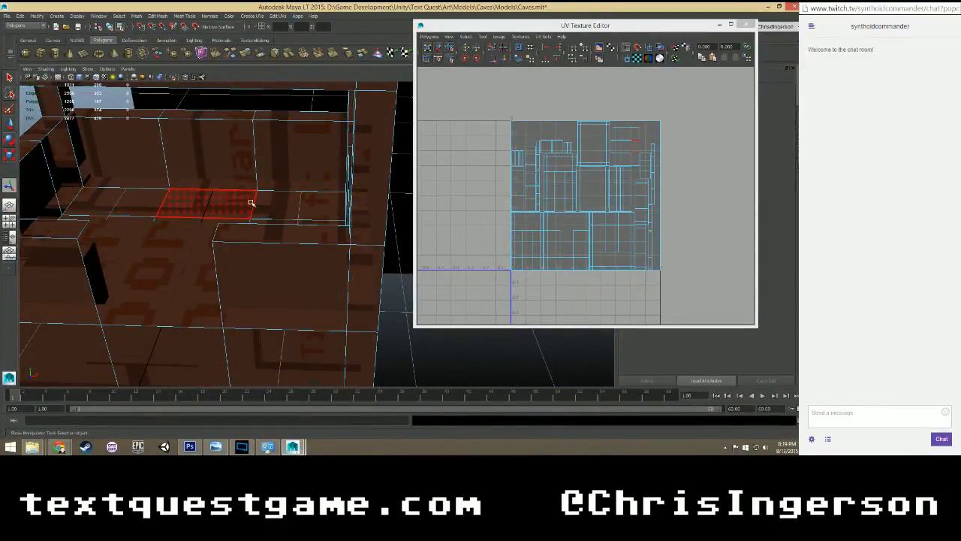
{"action": "scroll", "coordinate": [188, 218], "scroll_direction": "up", "scroll_amount": 3}
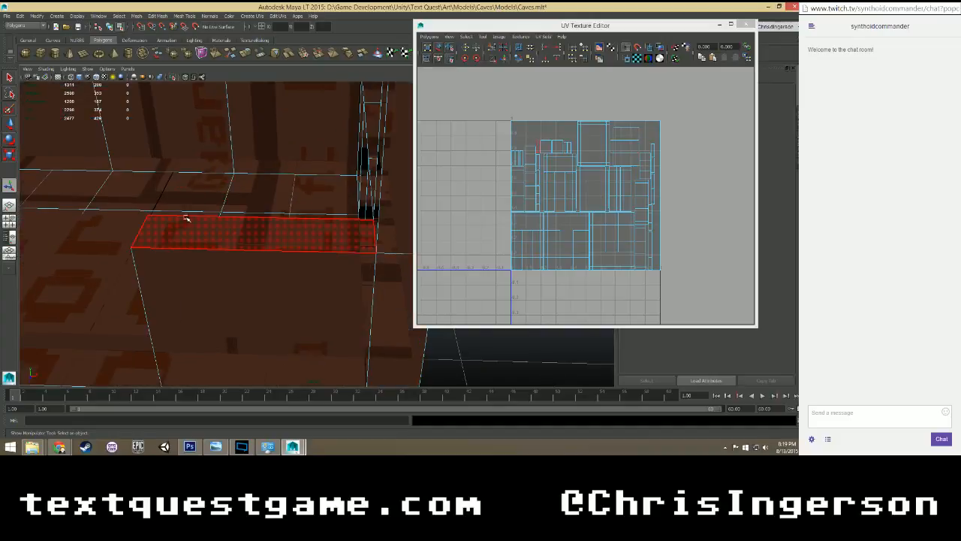
{"action": "middle_click_drag", "start_coordinate": [186, 206], "coordinate": [378, 240], "text": "alt"}
{"action": "left_click_drag", "start_coordinate": [275, 250], "coordinate": [337, 230], "text": "alt"}
{"action": "scroll", "coordinate": [247, 212], "scroll_direction": "down", "scroll_amount": 3}
{"action": "middle_click_drag", "start_coordinate": [338, 230], "coordinate": [249, 216], "text": "alt"}
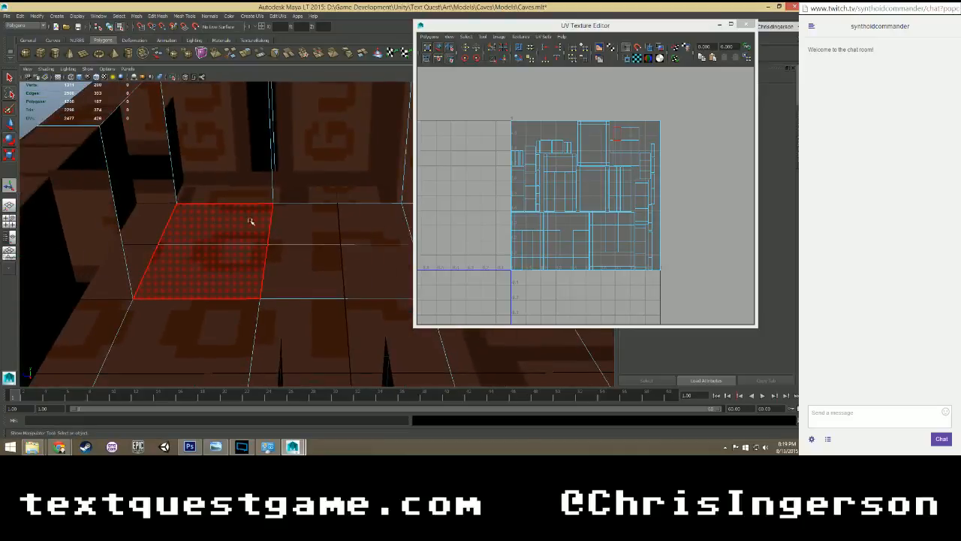
{"action": "scroll", "coordinate": [244, 217], "scroll_direction": "down", "scroll_amount": 2}
{"action": "left_click_drag", "start_coordinate": [252, 250], "coordinate": [349, 246], "text": "alt"}
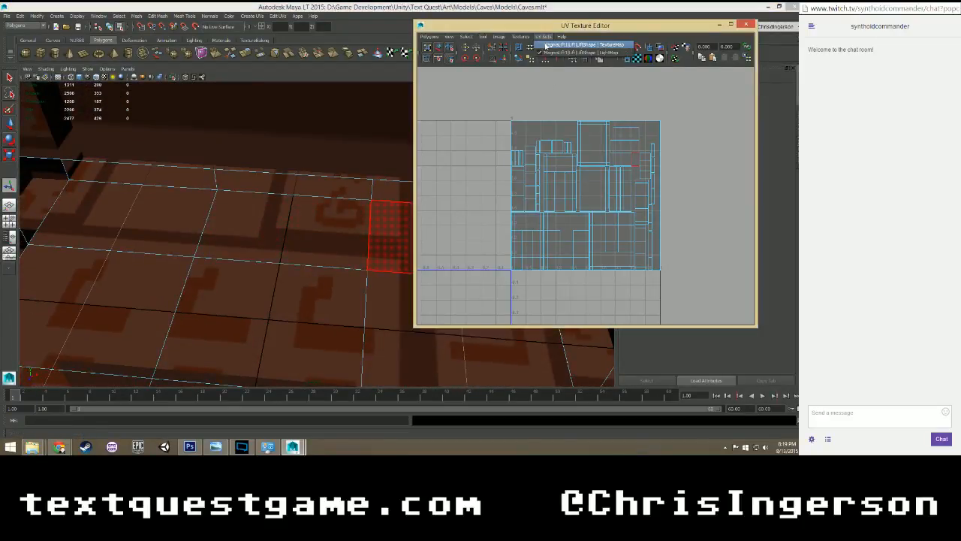
Display the TextureMap UV set in the UV Texture Editor and select the lift's floor faces, leaving out one front corner face.
{"action": "left_click", "coordinate": [543, 47]}
{"action": "scroll", "coordinate": [293, 268], "scroll_direction": "down", "scroll_amount": 5}
{"action": "left_click_drag", "start_coordinate": [284, 278], "coordinate": [205, 264], "text": "alt"}
{"action": "left_click", "coordinate": [262, 236]}
{"action": "left_click", "coordinate": [320, 233], "text": "shift"}
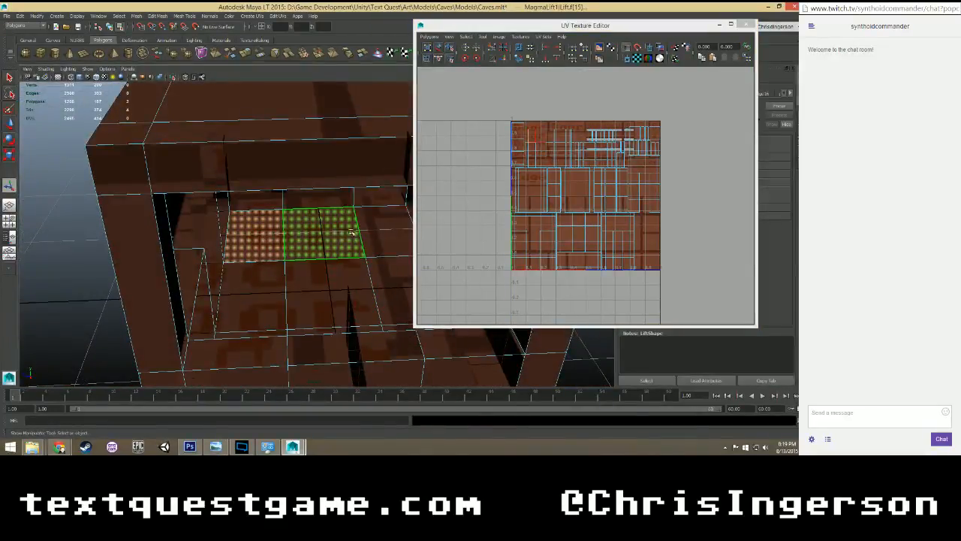
{"action": "left_click", "coordinate": [383, 237], "text": "shift"}
{"action": "left_click", "coordinate": [383, 279], "text": "shift"}
{"action": "left_click", "coordinate": [332, 291], "text": "shift"}
{"action": "left_click", "coordinate": [271, 290], "text": "shift"}
{"action": "left_click_drag", "start_coordinate": [271, 290], "coordinate": [161, 287], "text": "alt"}
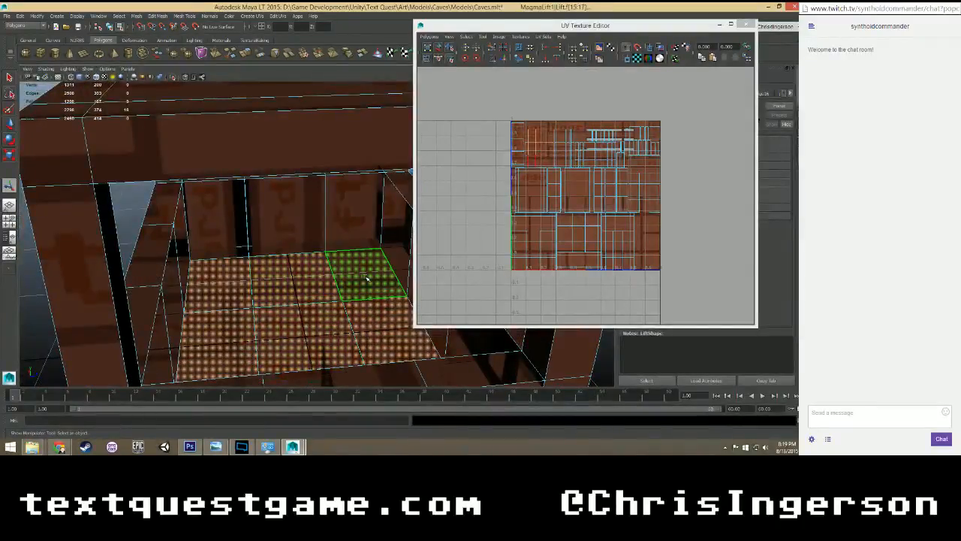
{"action": "scroll", "coordinate": [561, 204], "scroll_direction": "up", "scroll_amount": 3}
{"action": "scroll", "coordinate": [562, 204], "scroll_direction": "up", "scroll_amount": 2}
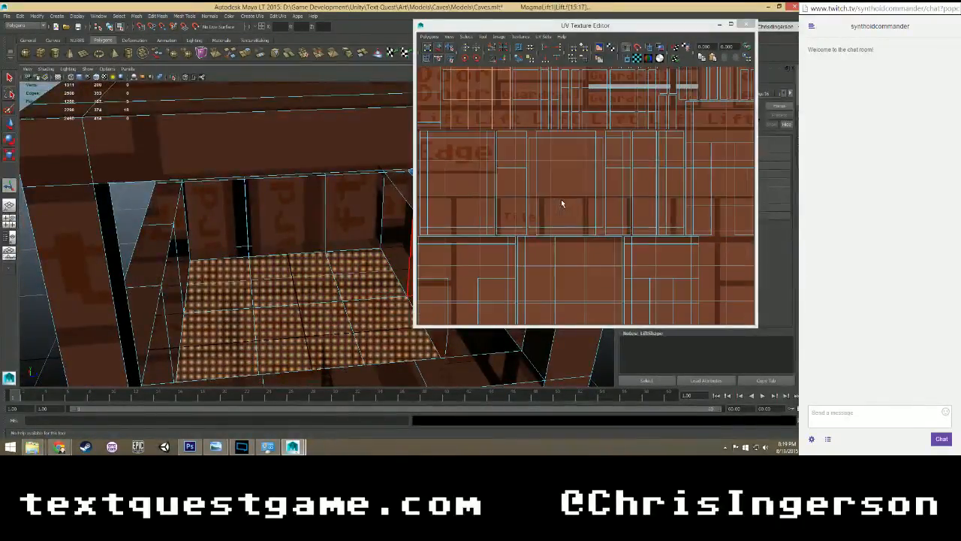
{"action": "left_click", "coordinate": [450, 95], "text": "shift"}
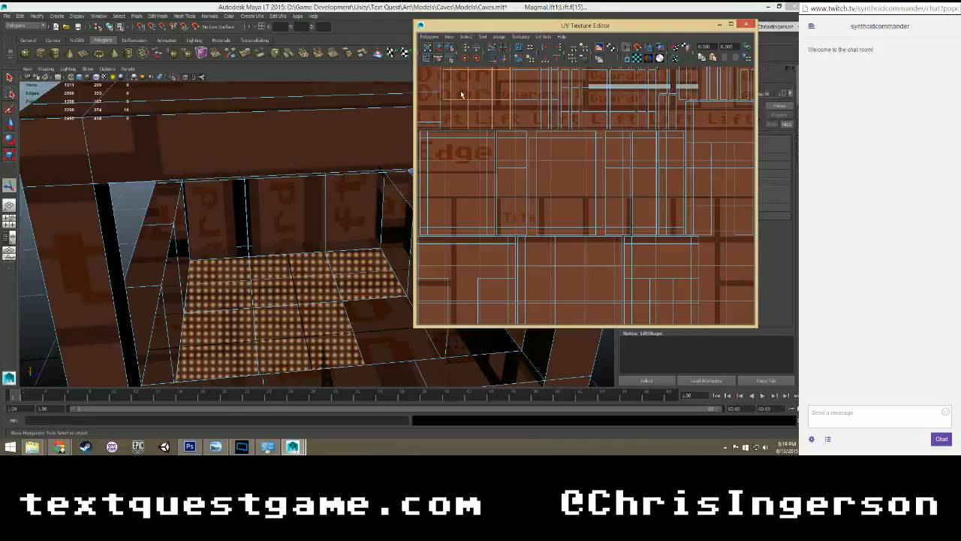
Try to rotate the selected floor faces' UVs freely in the UV Texture Editor, and undo the rotation.
{"action": "right_click_drag", "start_coordinate": [455, 84], "coordinate": [458, 102]}
{"action": "scroll", "coordinate": [526, 127], "scroll_direction": "down", "scroll_amount": 4}
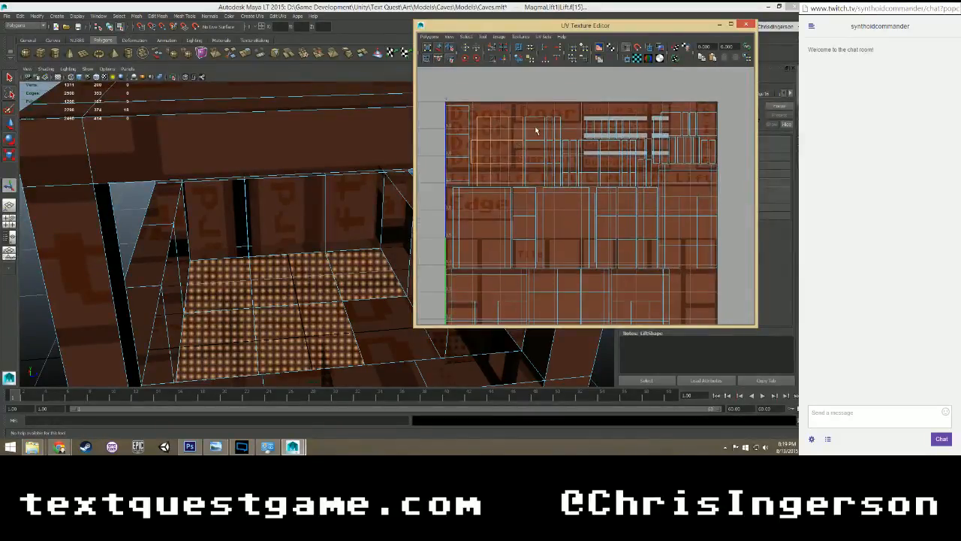
{"action": "scroll", "coordinate": [539, 138], "scroll_direction": "down", "scroll_amount": 2}
{"action": "scroll", "coordinate": [563, 176], "scroll_direction": "down", "scroll_amount": 1}
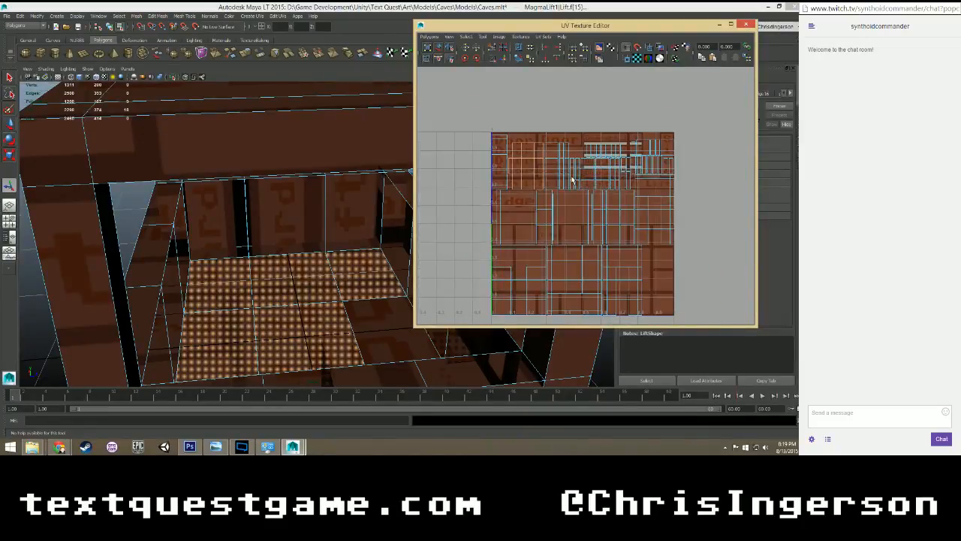
{"action": "scroll", "coordinate": [572, 180], "scroll_direction": "up", "scroll_amount": 3}
{"action": "scroll", "coordinate": [547, 211], "scroll_direction": "down", "scroll_amount": 1}
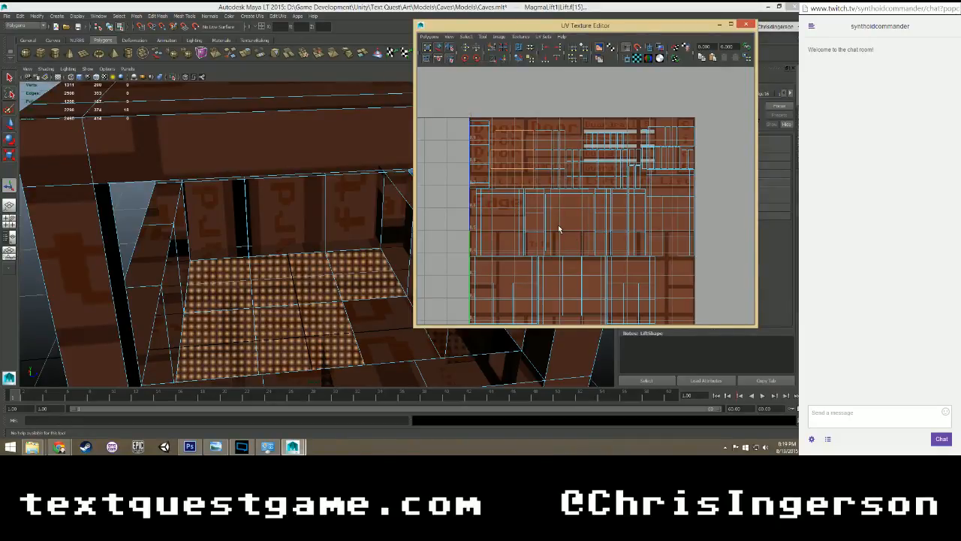
{"action": "key", "text": "r"}
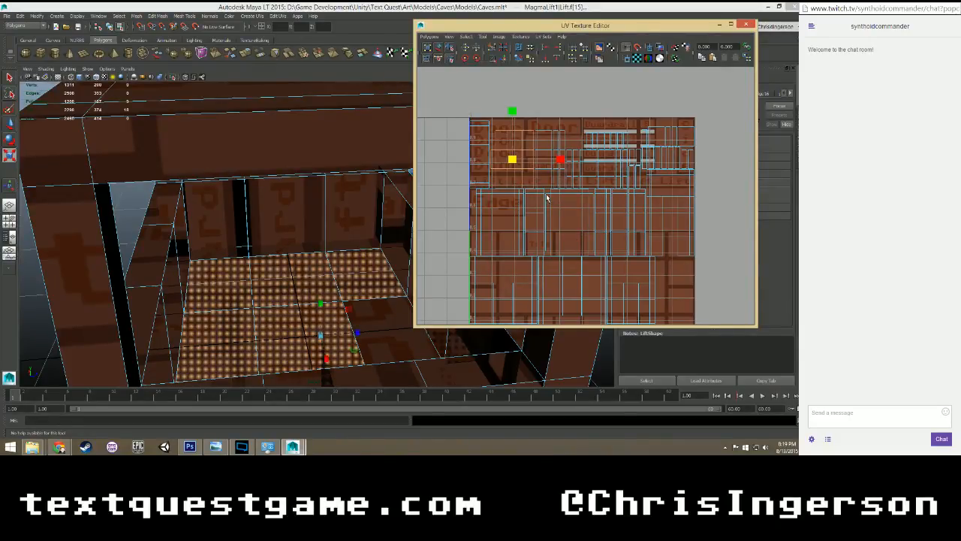
{"action": "key", "text": "e"}
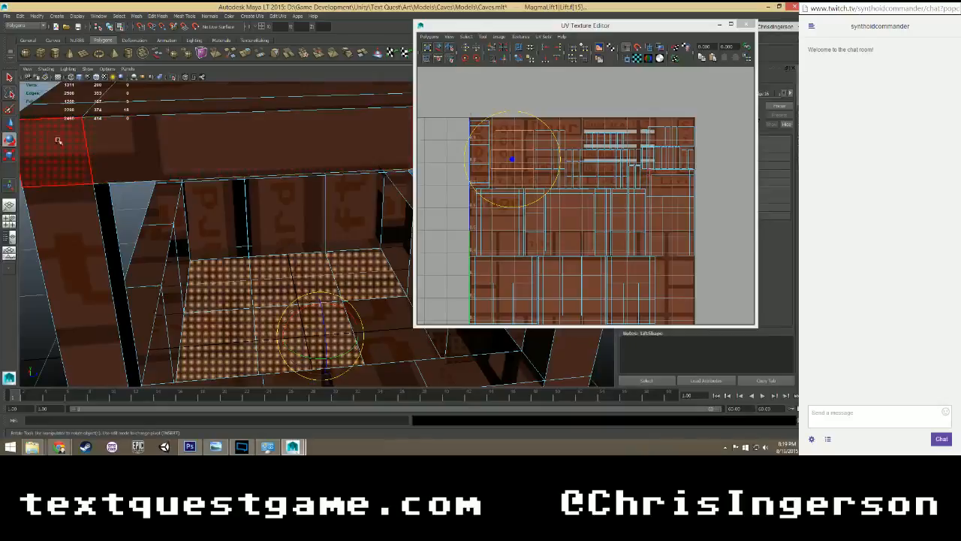
{"action": "double_click", "coordinate": [9, 141]}
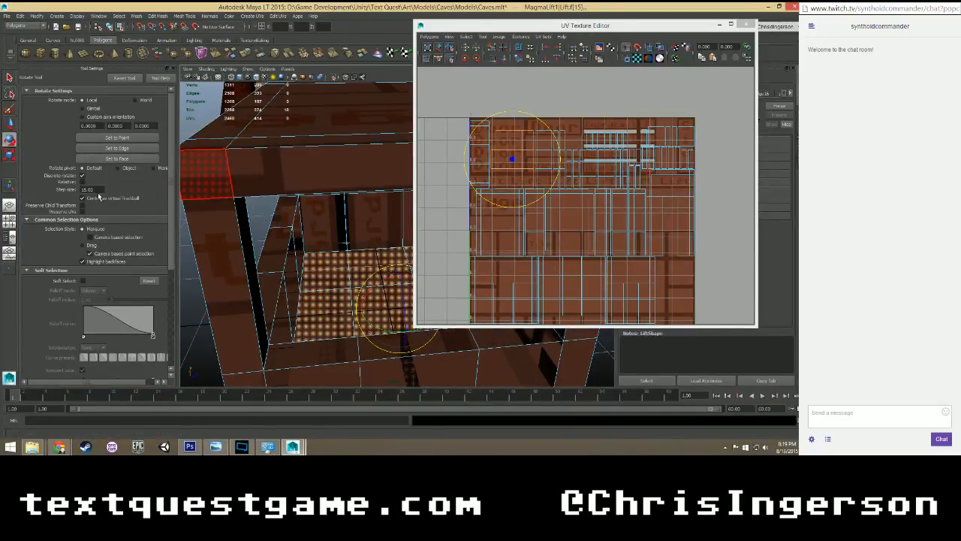
{"action": "left_click", "coordinate": [172, 69]}
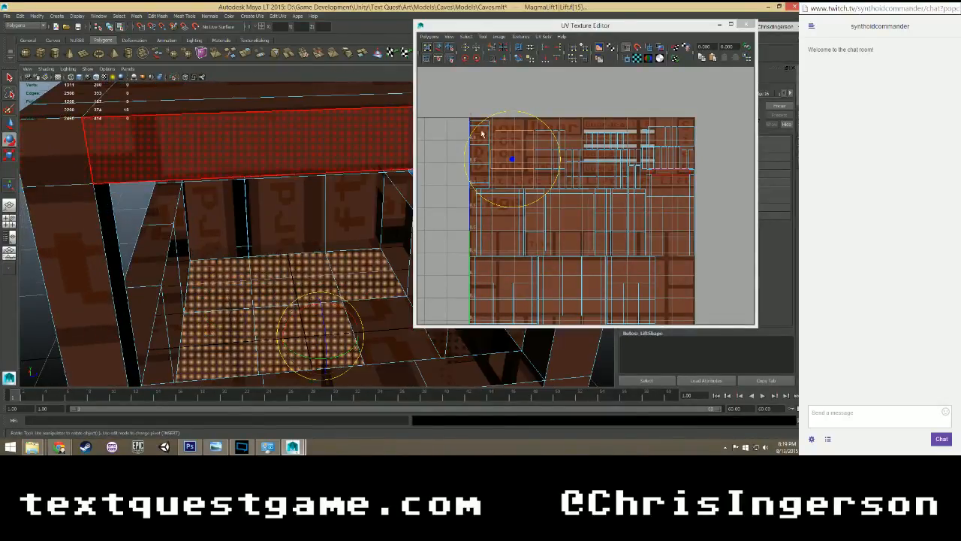
{"action": "left_click_drag", "start_coordinate": [488, 120], "coordinate": [476, 126]}
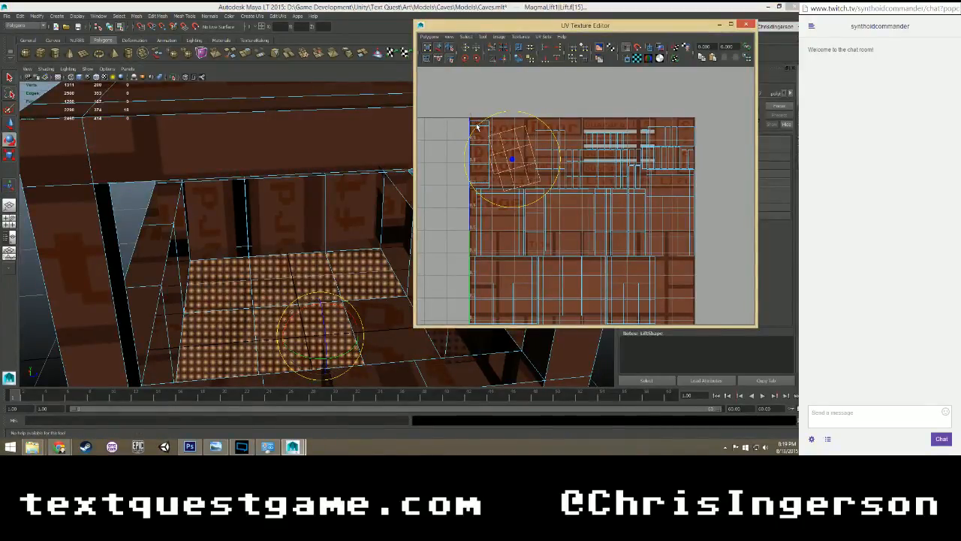
{"action": "key", "text": "ctrl+z"}
Check the Rotate Tool's discrete rotation settings and rotate the floor faces' UVs counterclockwise by a quarter turn.
{"action": "double_click", "coordinate": [10, 139]}
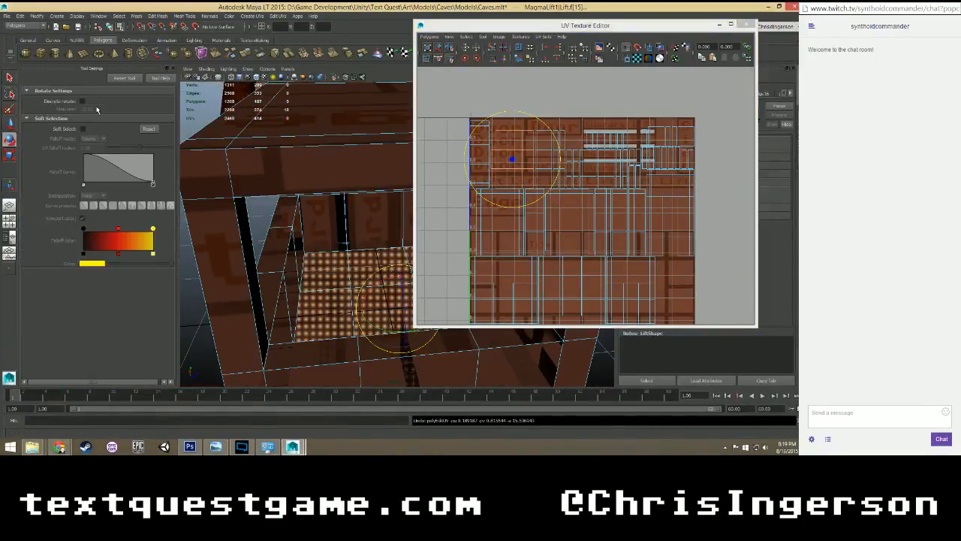
{"action": "left_click", "coordinate": [172, 69]}
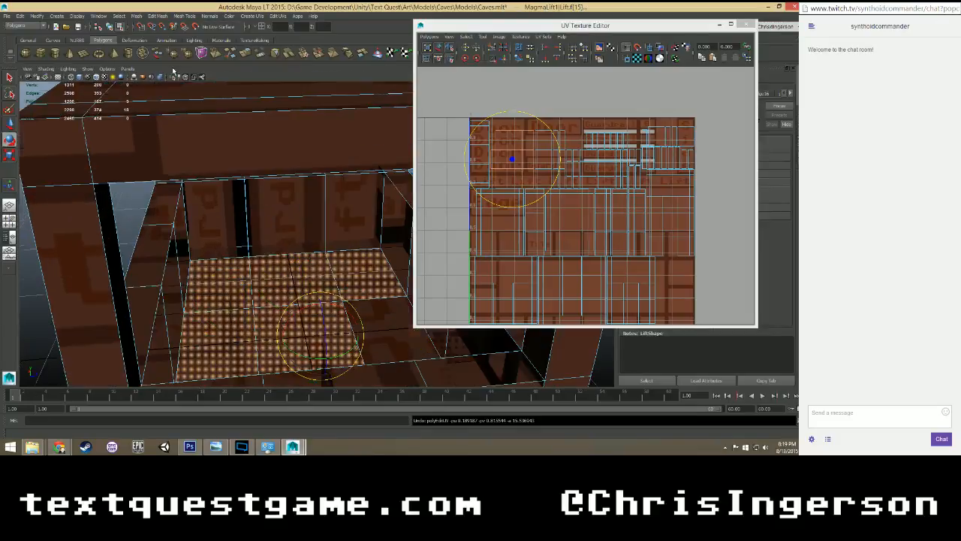
{"action": "left_click_drag", "start_coordinate": [496, 115], "coordinate": [462, 174]}
{"action": "scroll", "coordinate": [539, 166], "scroll_direction": "up", "scroll_amount": 3}
{"action": "scroll", "coordinate": [541, 173], "scroll_direction": "down", "scroll_amount": 3}
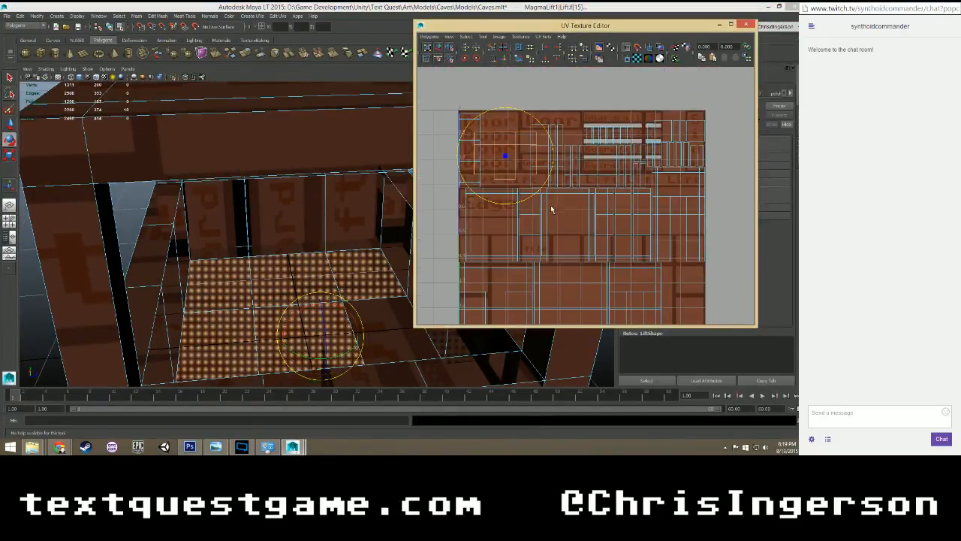
Move the rotated floor UVs down onto the tile area in the lower part of the texture.
{"action": "key", "text": "w"}
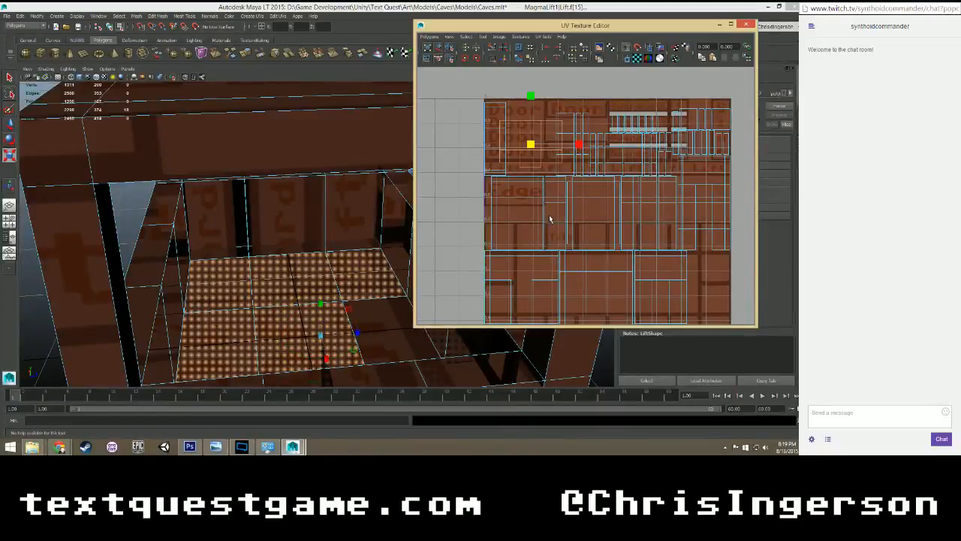
{"action": "left_click_drag", "start_coordinate": [531, 95], "coordinate": [616, 231]}
{"action": "scroll", "coordinate": [531, 217], "scroll_direction": "down", "scroll_amount": 2}
{"action": "left_click_drag", "start_coordinate": [568, 181], "coordinate": [568, 199]}
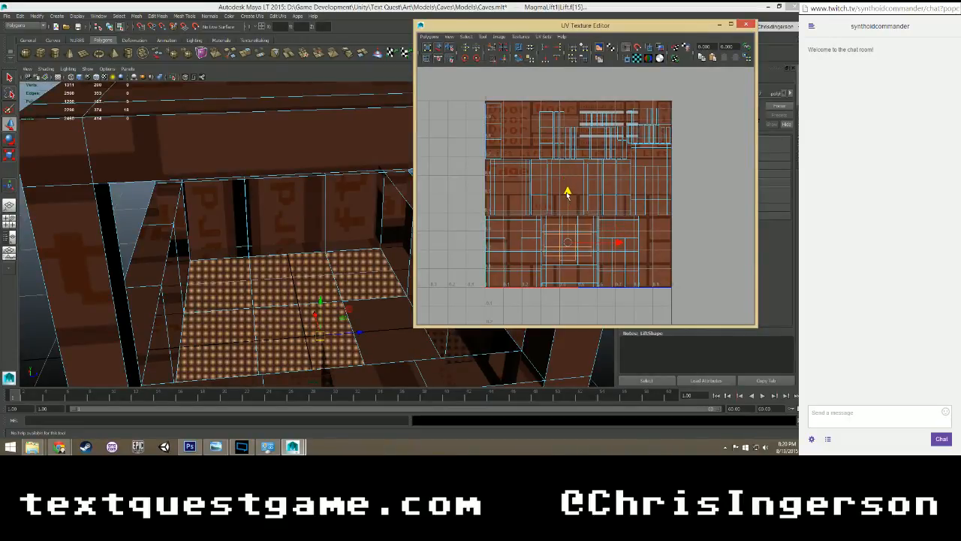
Scale the floor UVs up uniformly to match the texture's tile size, nudging them slightly down.
{"action": "key", "text": "r"}
{"action": "left_click_drag", "start_coordinate": [569, 244], "coordinate": [654, 169]}
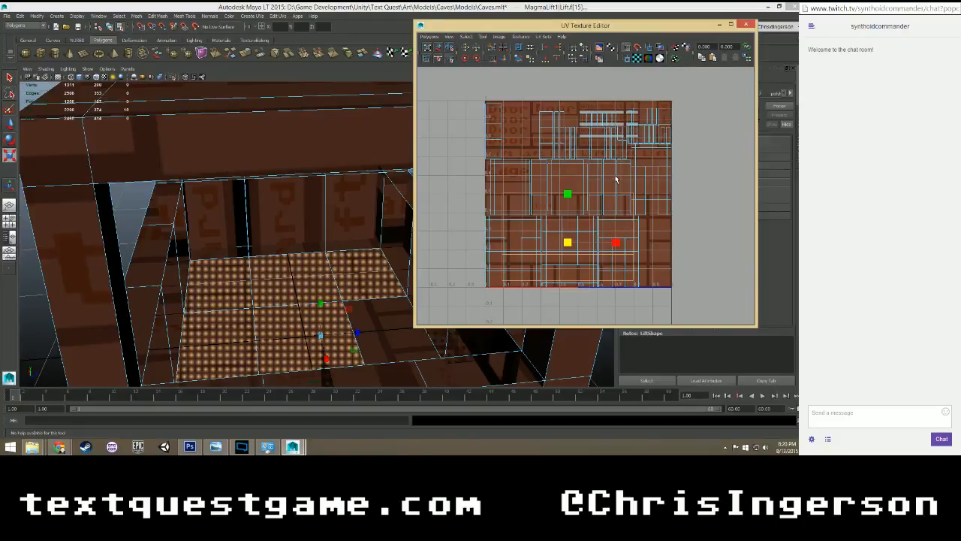
{"action": "key", "text": "w"}
{"action": "left_click_drag", "start_coordinate": [568, 194], "coordinate": [568, 198]}
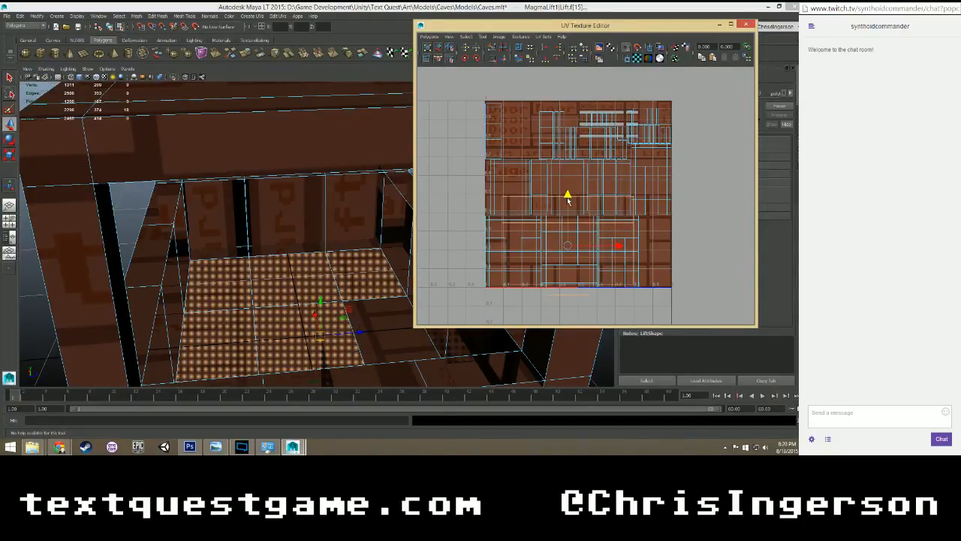
{"action": "key", "text": "r"}
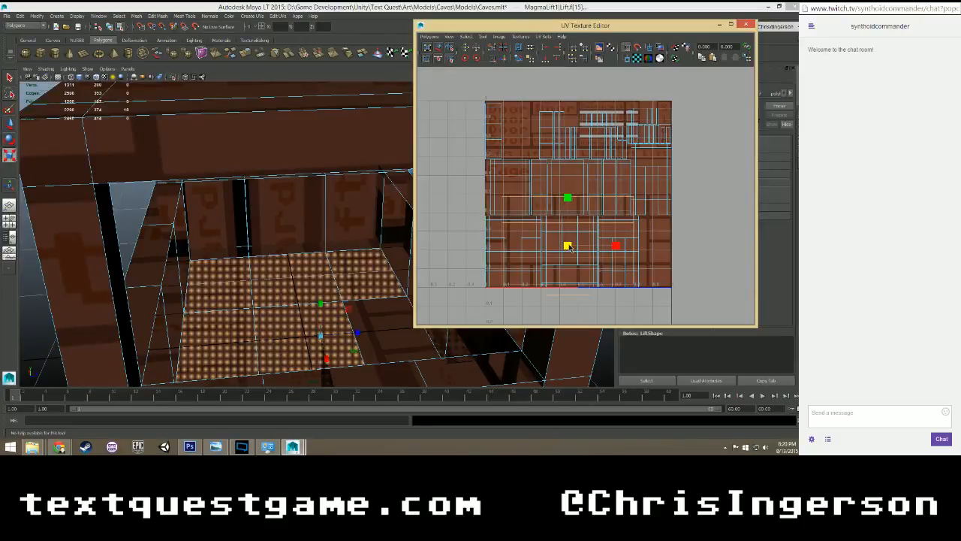
{"action": "left_click_drag", "start_coordinate": [570, 247], "coordinate": [571, 246]}
Shift the enlarged floor UVs slightly down and to the left to align them with the tile seams.
{"action": "scroll", "coordinate": [571, 247], "scroll_direction": "up", "scroll_amount": 5}
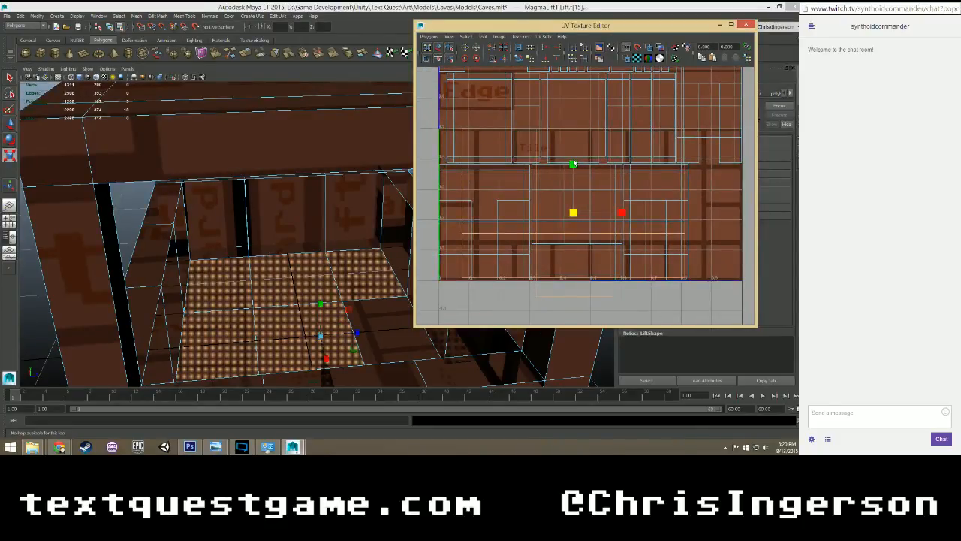
{"action": "key", "text": "e"}
{"action": "key", "text": "w"}
{"action": "left_click_drag", "start_coordinate": [574, 161], "coordinate": [574, 164]}
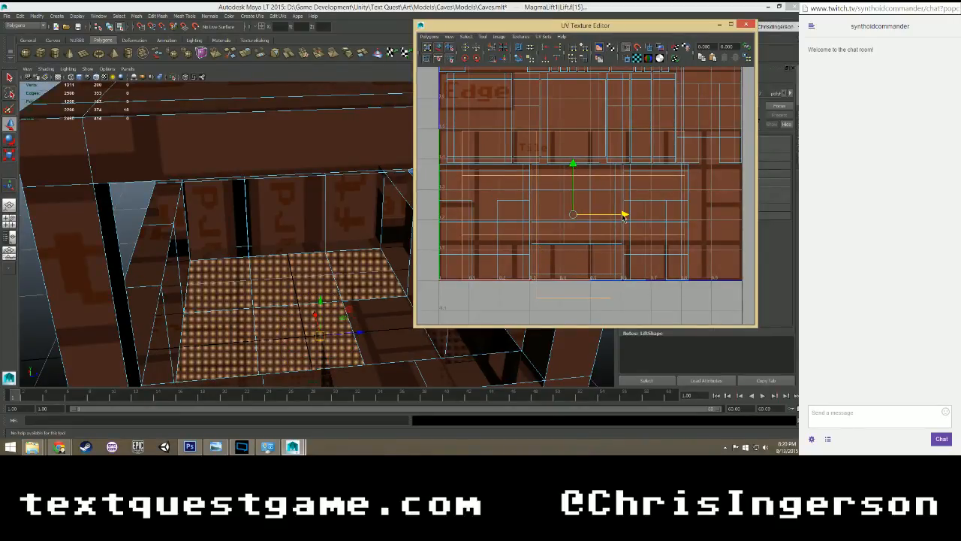
{"action": "left_click_drag", "start_coordinate": [623, 216], "coordinate": [601, 214]}
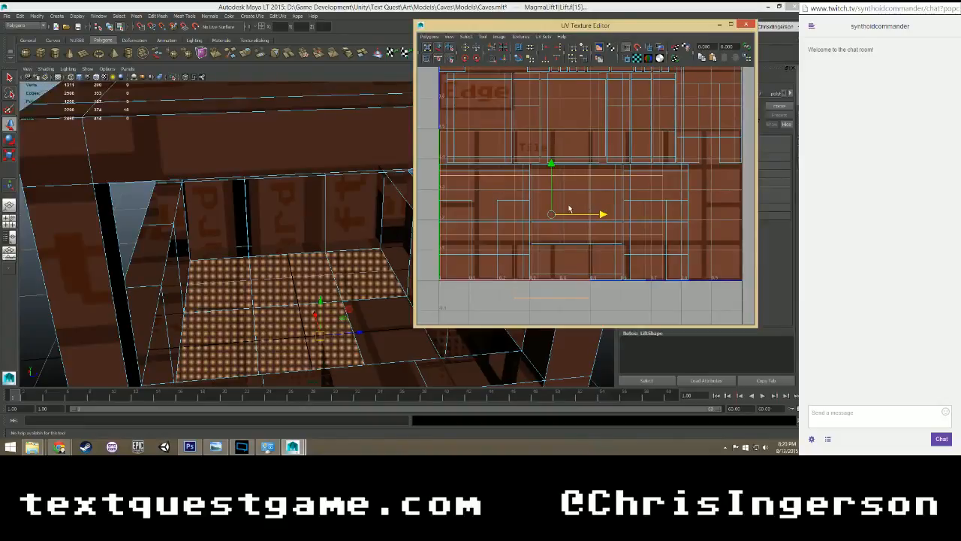
Inspect the tile seams on the lift floor and nudge the floor UVs slightly further down.
{"action": "scroll", "coordinate": [564, 208], "scroll_direction": "down", "scroll_amount": 2}
{"action": "middle_click_drag", "start_coordinate": [564, 156], "coordinate": [534, 201], "text": "alt"}
{"action": "scroll", "coordinate": [386, 272], "scroll_direction": "up", "scroll_amount": 2}
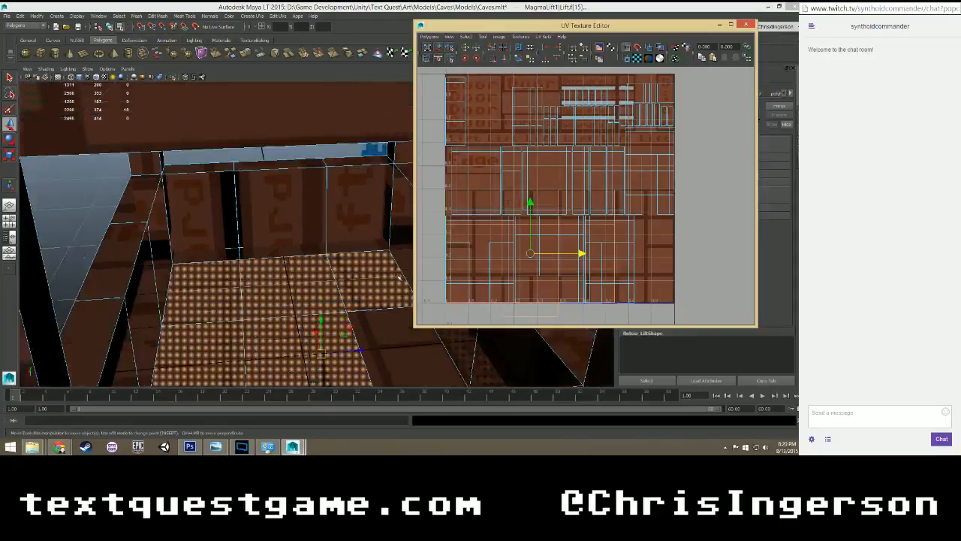
{"action": "scroll", "coordinate": [386, 271], "scroll_direction": "down", "scroll_amount": 2}
{"action": "scroll", "coordinate": [386, 271], "scroll_direction": "up", "scroll_amount": 2}
{"action": "left_click_drag", "start_coordinate": [386, 272], "coordinate": [285, 279], "text": "alt"}
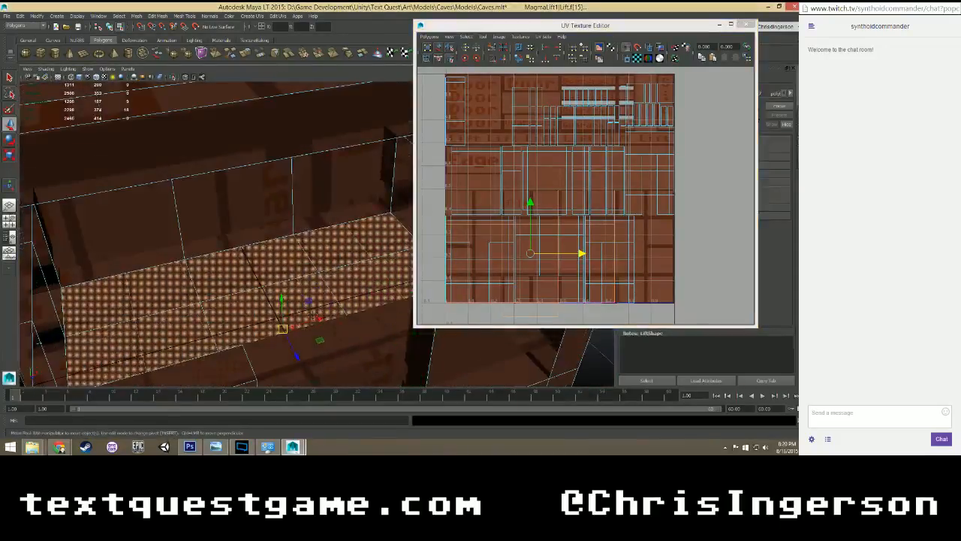
{"action": "middle_click_drag", "start_coordinate": [327, 361], "coordinate": [291, 279], "text": "alt"}
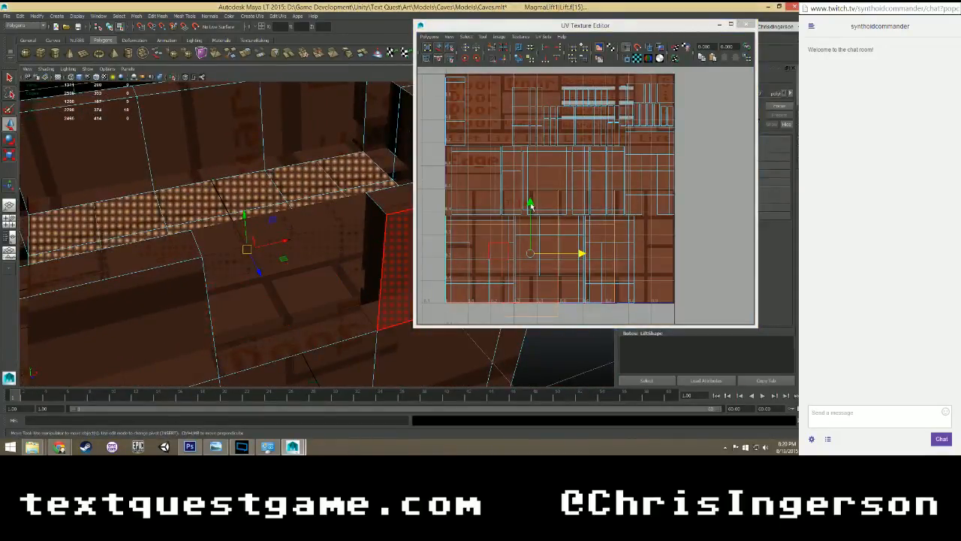
{"action": "left_click", "coordinate": [530, 204]}
{"action": "left_click_drag", "start_coordinate": [530, 204], "coordinate": [530, 208]}
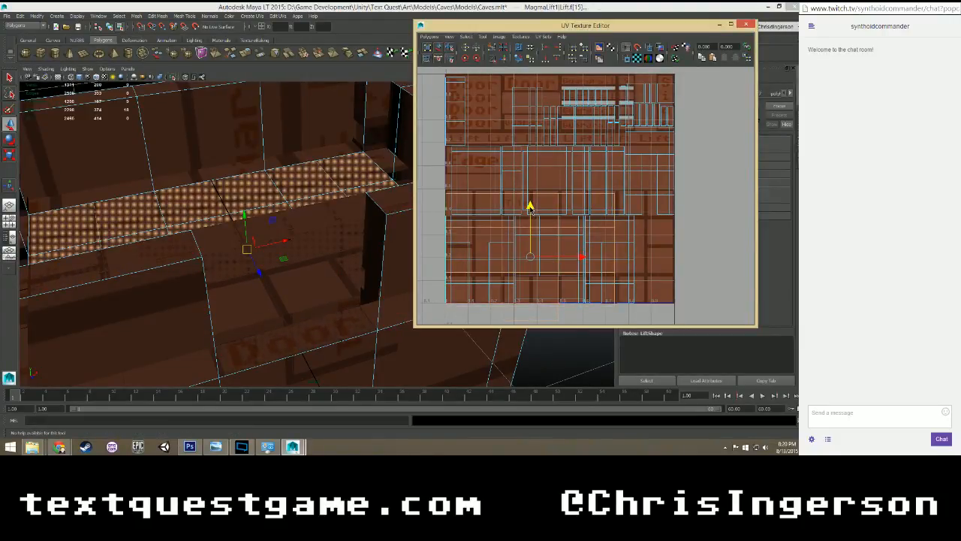
Nudge the floor UVs slightly back up and check the tile alignment along the lift's floor edges.
{"action": "left_click_drag", "start_coordinate": [374, 230], "coordinate": [333, 225], "text": "alt"}
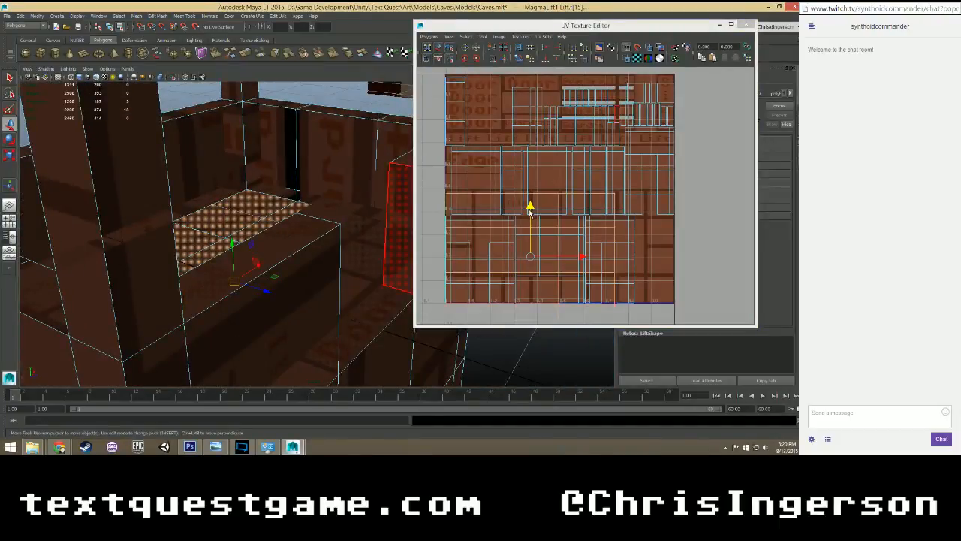
{"action": "left_click_drag", "start_coordinate": [530, 212], "coordinate": [530, 209]}
{"action": "scroll", "coordinate": [351, 276], "scroll_direction": "down", "scroll_amount": 3}
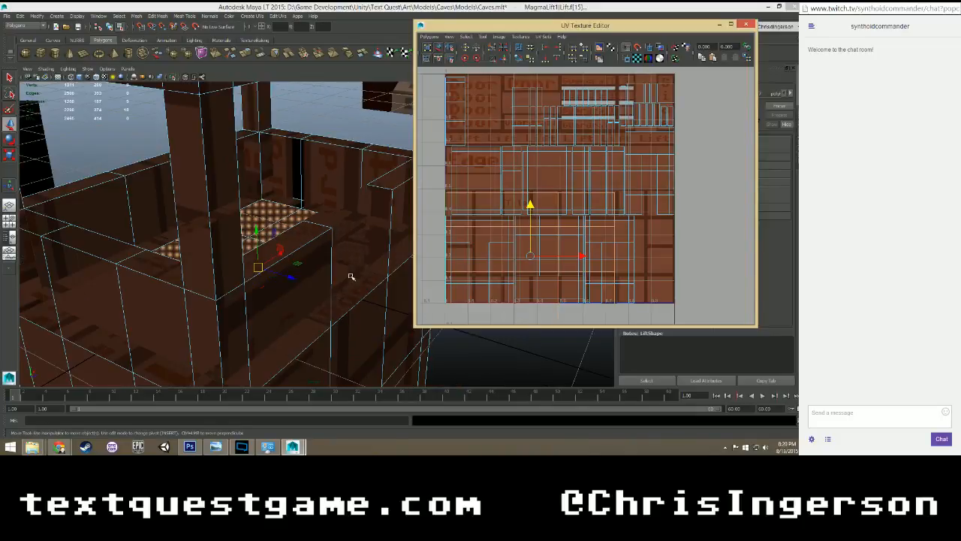
{"action": "left_click_drag", "start_coordinate": [351, 276], "coordinate": [290, 246], "text": "alt"}
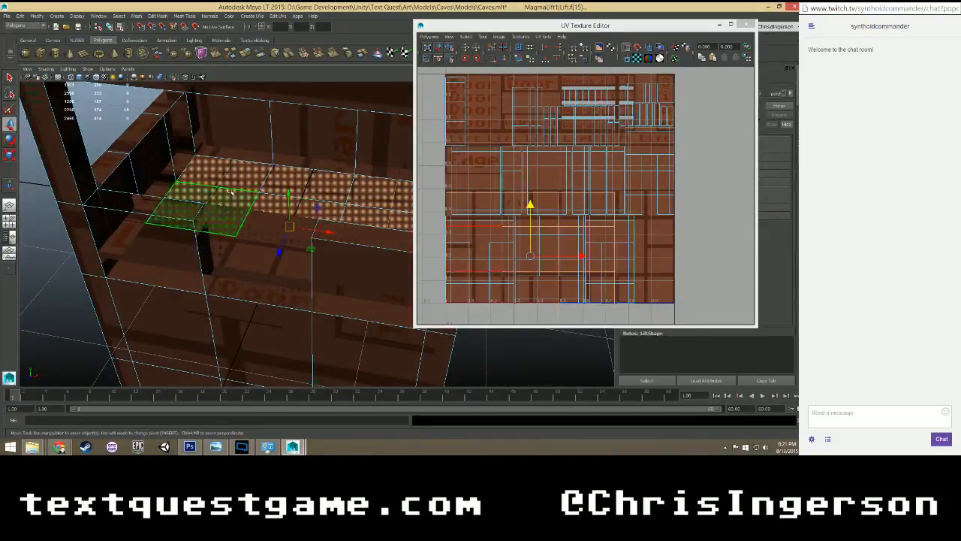
Select the three adjoining faces of the lift's side wall facing the Bridge model.
{"action": "scroll", "coordinate": [299, 197], "scroll_direction": "up", "scroll_amount": 4}
{"action": "left_click_drag", "start_coordinate": [279, 179], "coordinate": [239, 192], "text": "alt"}
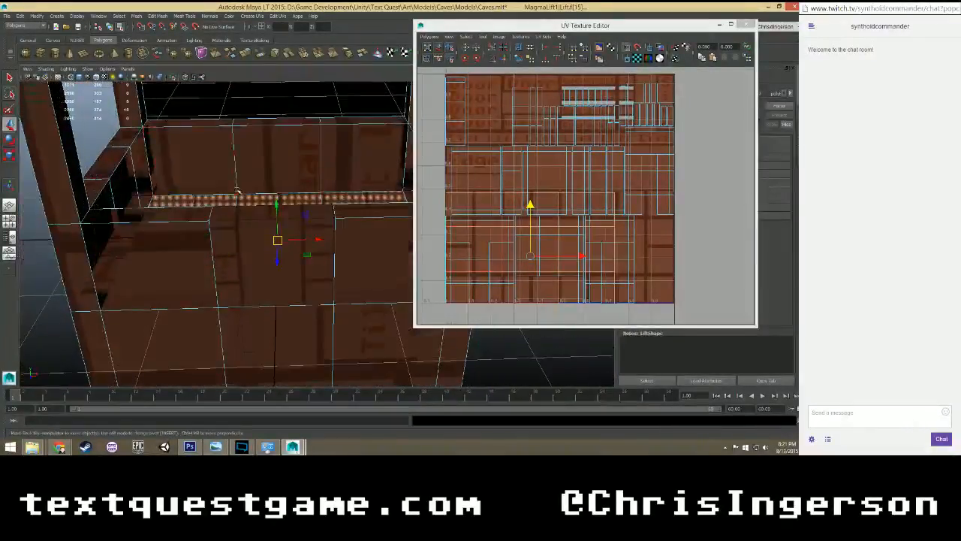
{"action": "left_click", "coordinate": [210, 153]}
{"action": "left_click", "coordinate": [297, 154], "text": "shift"}
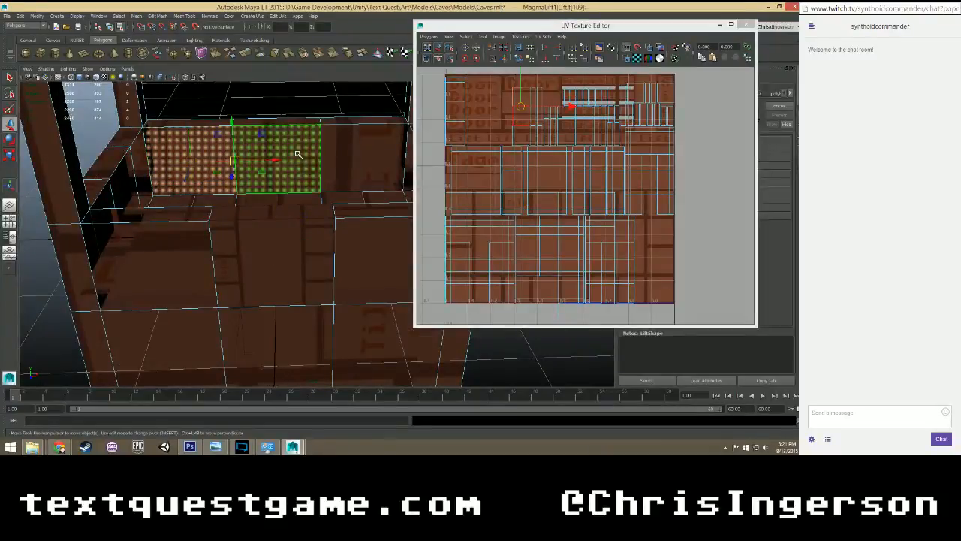
{"action": "left_click", "coordinate": [345, 154], "text": "shift"}
{"action": "left_click_drag", "start_coordinate": [345, 154], "coordinate": [282, 177], "text": "alt"}
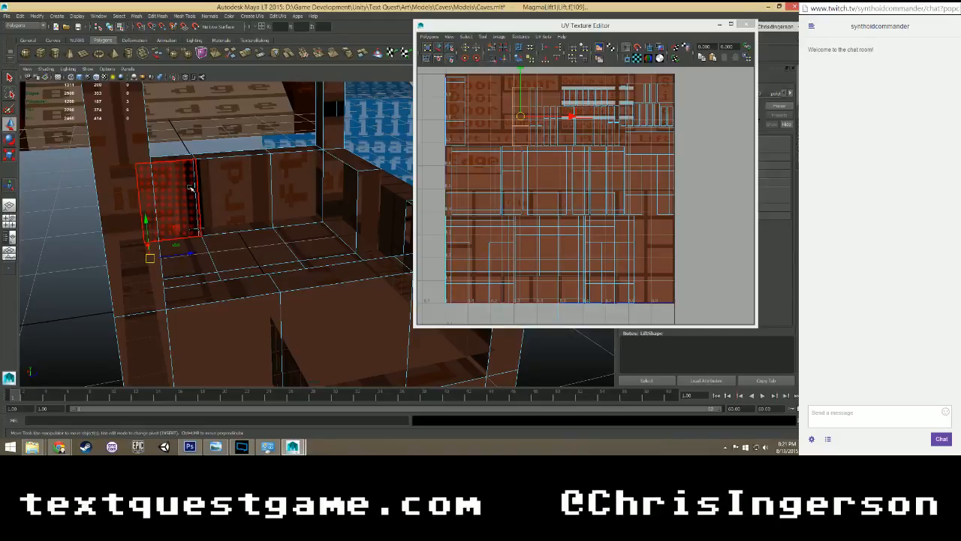
{"action": "left_click", "coordinate": [230, 184]}
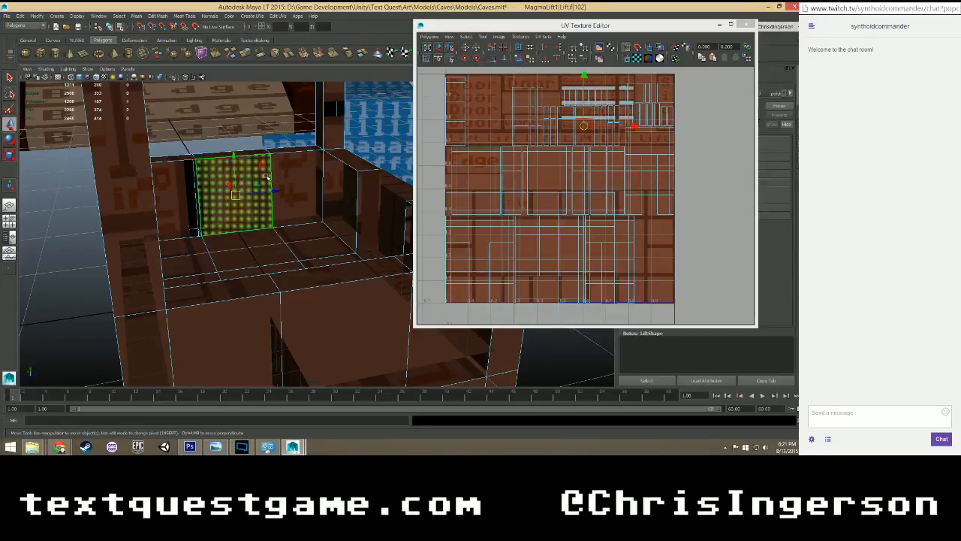
{"action": "left_click", "coordinate": [305, 181]}
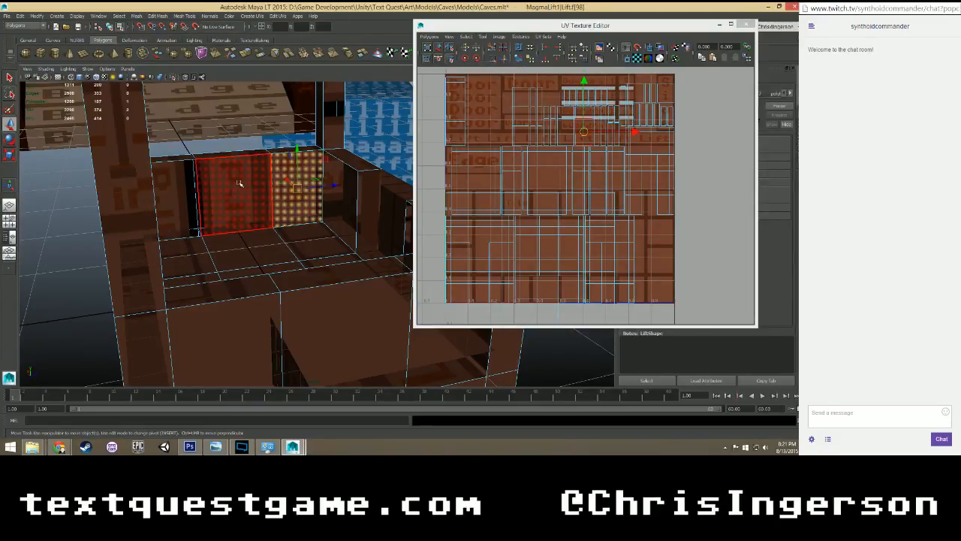
{"action": "left_click", "coordinate": [241, 184], "text": "shift"}
{"action": "left_click", "coordinate": [188, 189], "text": "shift"}
Rotate the selected wall's UVs upright and move them up onto the guardrail texture.
{"action": "scroll", "coordinate": [540, 169], "scroll_direction": "up", "scroll_amount": 3}
{"action": "scroll", "coordinate": [565, 169], "scroll_direction": "down", "scroll_amount": 1}
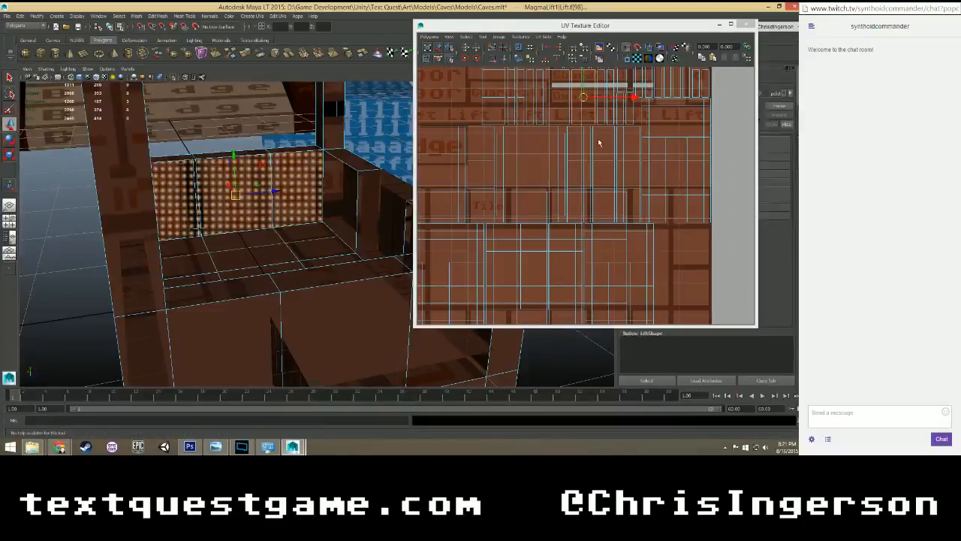
{"action": "middle_click_drag", "start_coordinate": [601, 135], "coordinate": [611, 201], "text": "alt"}
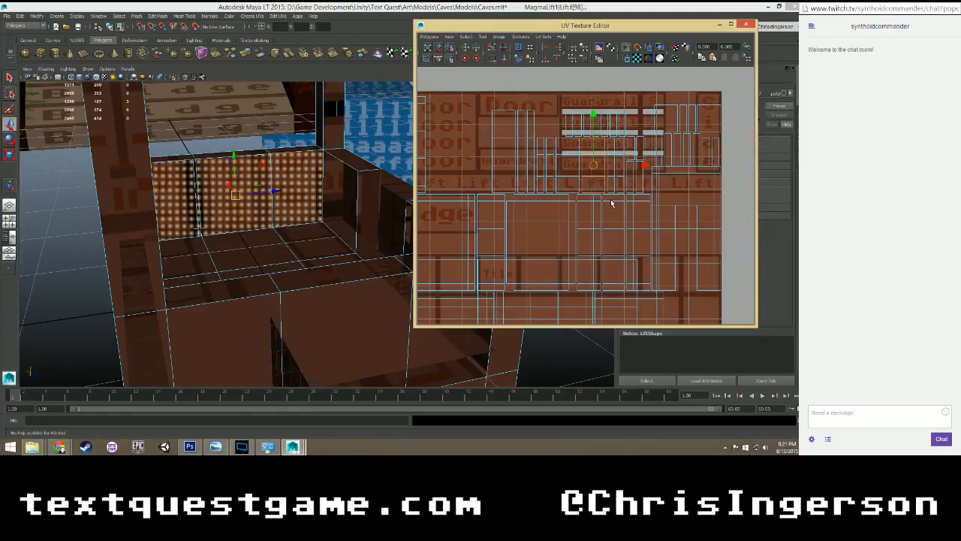
{"action": "left_click_drag", "start_coordinate": [367, 211], "coordinate": [347, 204], "text": "alt"}
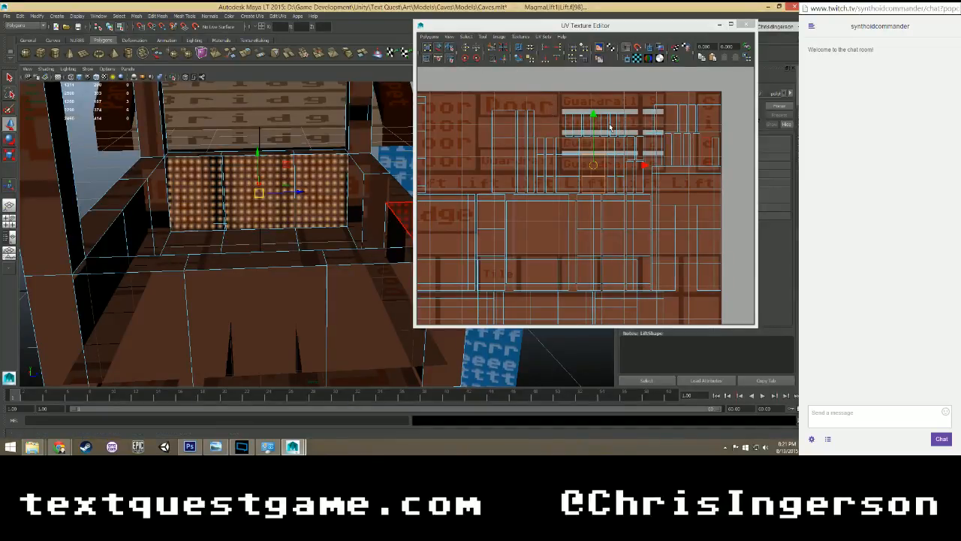
{"action": "scroll", "coordinate": [610, 128], "scroll_direction": "down", "scroll_amount": 3}
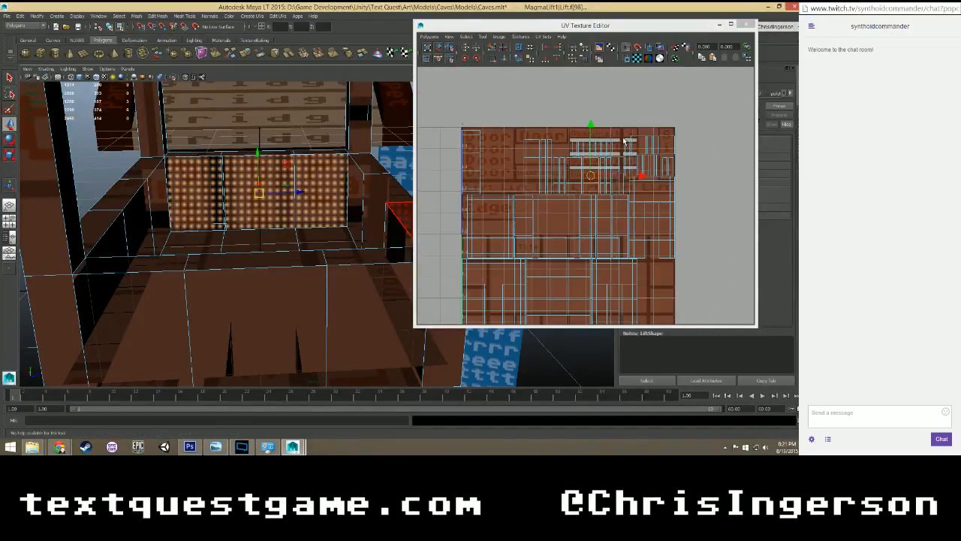
{"action": "scroll", "coordinate": [623, 141], "scroll_direction": "up", "scroll_amount": 3}
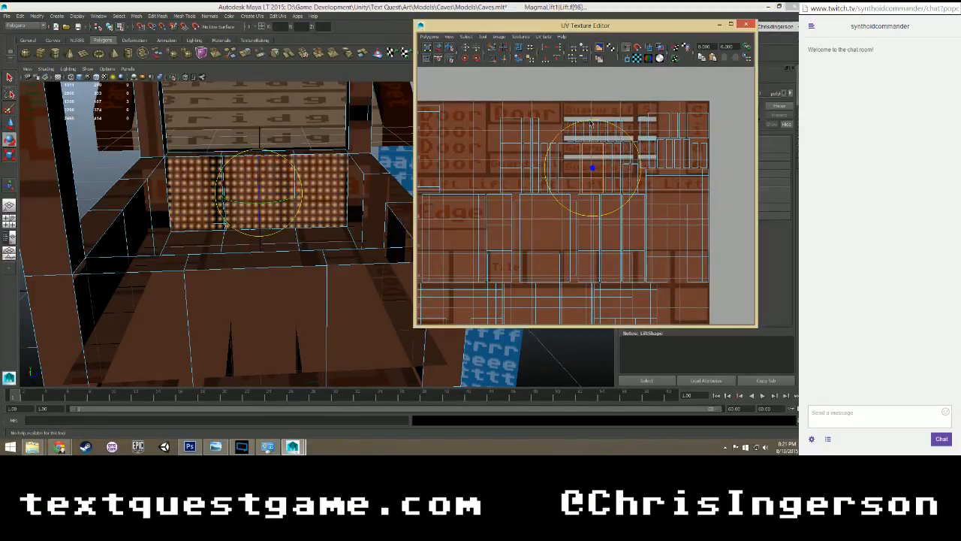
{"action": "key", "text": "e"}
{"action": "left_click_drag", "start_coordinate": [567, 125], "coordinate": [519, 173]}
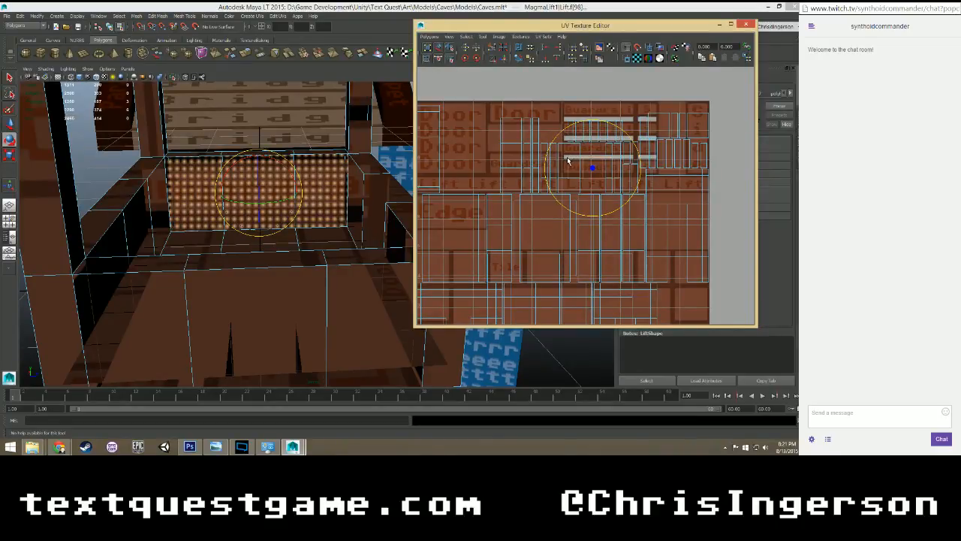
{"action": "key", "text": "w"}
{"action": "left_click_drag", "start_coordinate": [597, 125], "coordinate": [592, 92]}
Scale the wall UVs up uniformly to the height of the guardrail texture and shift them right.
{"action": "key", "text": "r"}
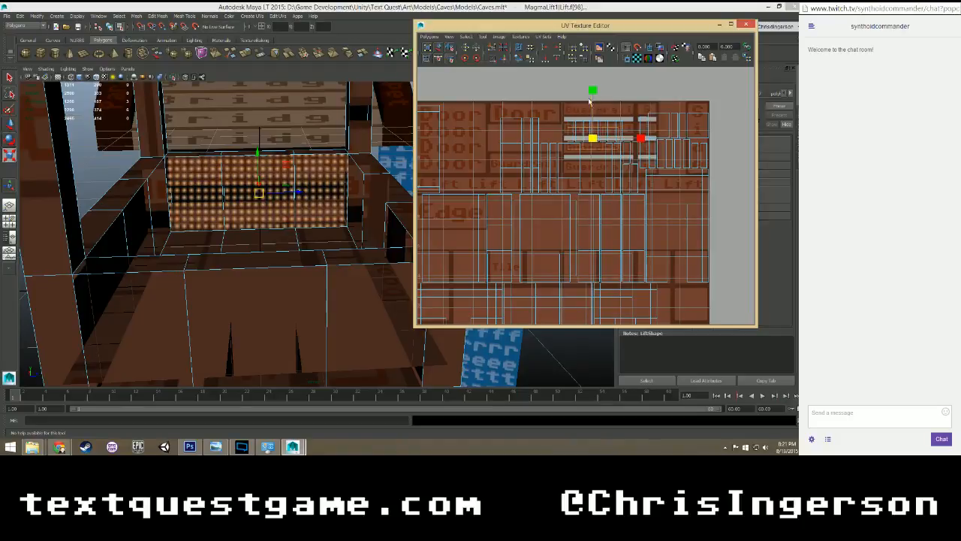
{"action": "left_click_drag", "start_coordinate": [592, 138], "coordinate": [709, 38]}
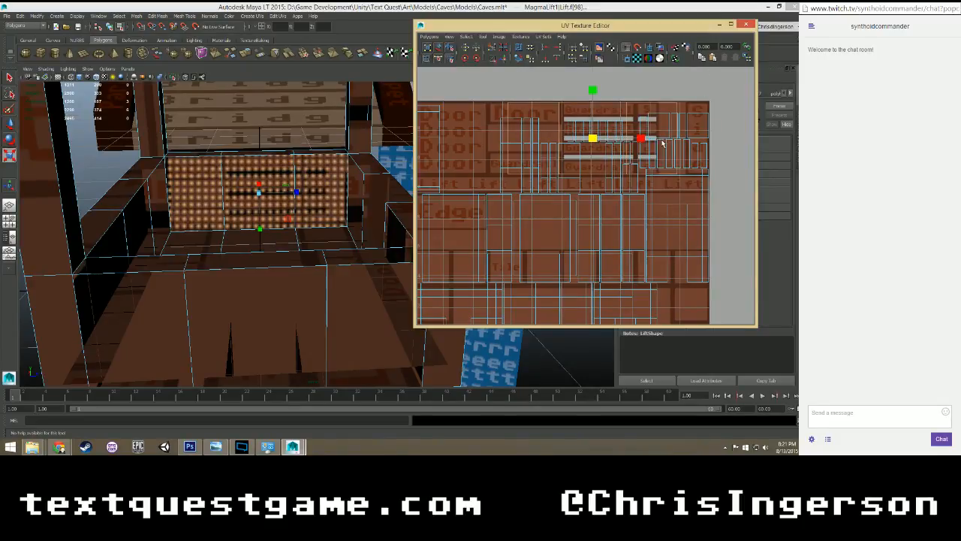
{"action": "key", "text": "w"}
{"action": "left_click_drag", "start_coordinate": [643, 139], "coordinate": [698, 138]}
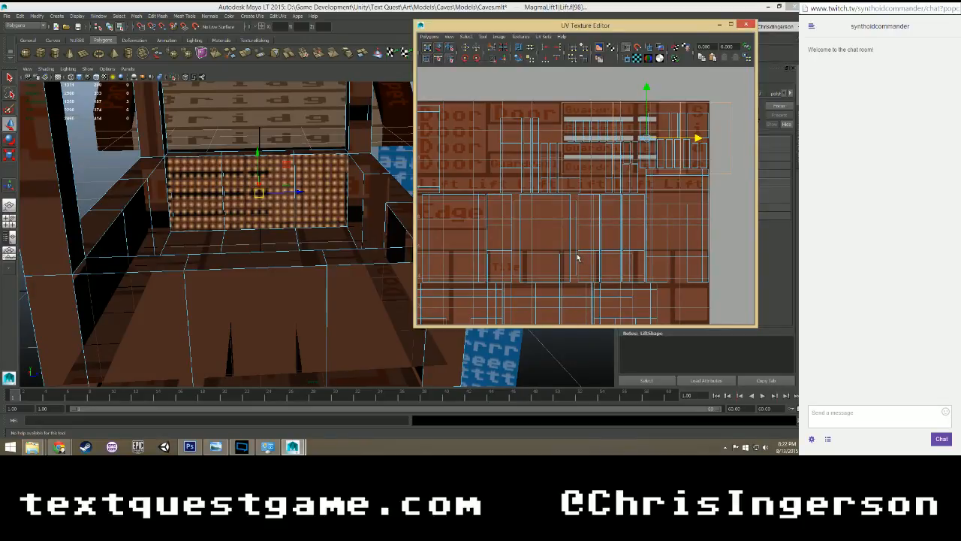
Shift the wall UVs back left to fit the middle face to the Guardrail panel, checking the bars on the model.
{"action": "scroll", "coordinate": [592, 231], "scroll_direction": "up", "scroll_amount": 3}
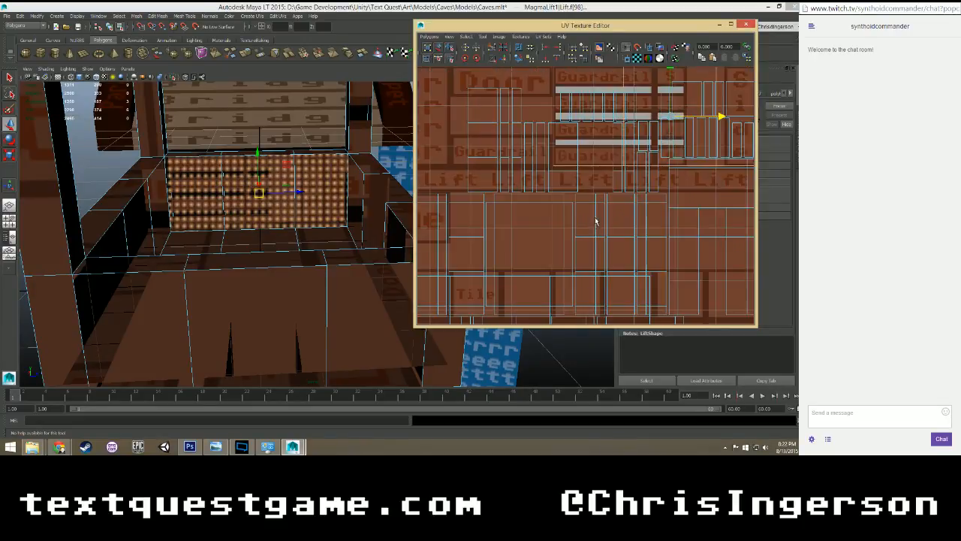
{"action": "middle_click_drag", "start_coordinate": [604, 138], "coordinate": [515, 217], "text": "alt"}
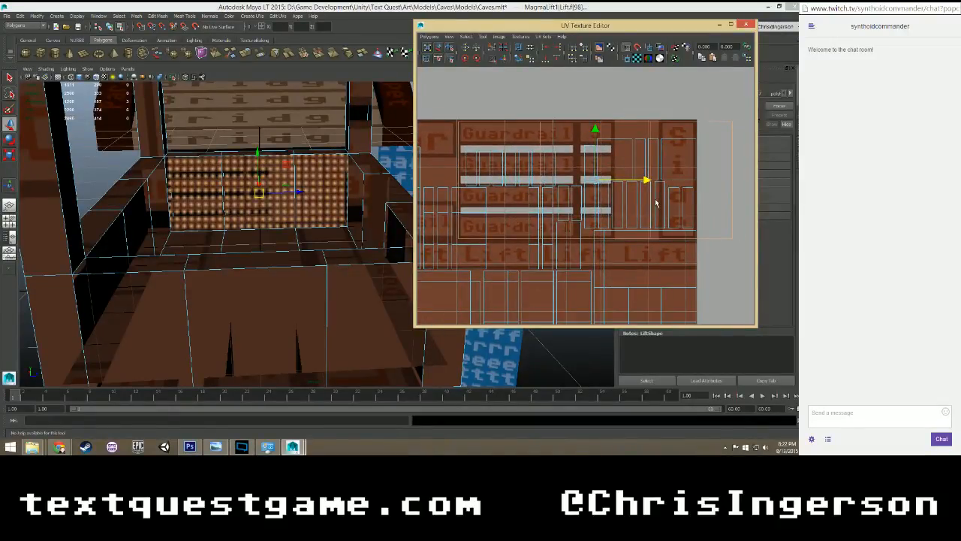
{"action": "left_click_drag", "start_coordinate": [646, 180], "coordinate": [568, 180]}
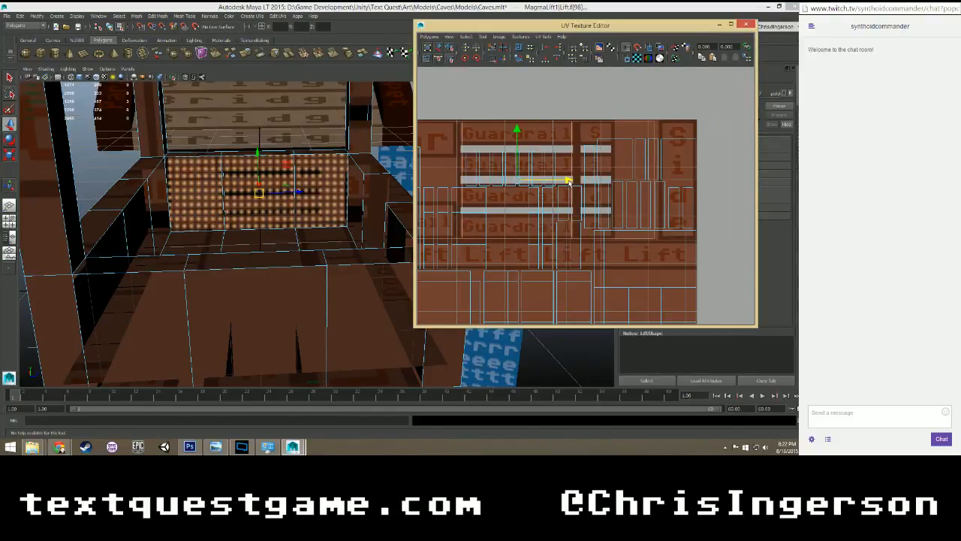
{"action": "scroll", "coordinate": [346, 198], "scroll_direction": "up", "scroll_amount": 5}
{"action": "middle_click_drag", "start_coordinate": [346, 203], "coordinate": [405, 318], "text": "alt"}
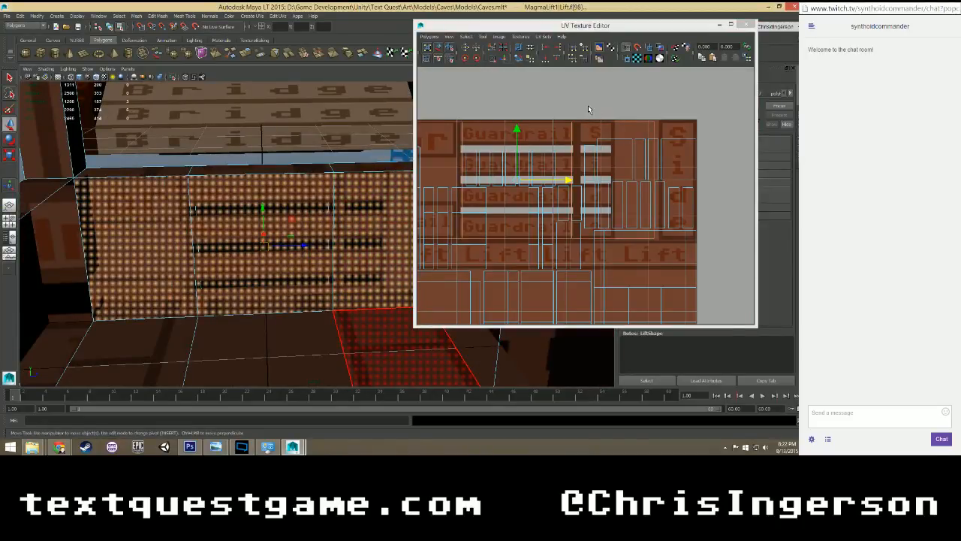
{"action": "scroll", "coordinate": [644, 114], "scroll_direction": "down", "scroll_amount": 4}
Examine how the individual faces of the guardrail wall and the adjoining wall sit on the texture.
{"action": "middle_click_drag", "start_coordinate": [516, 142], "coordinate": [574, 125], "text": "alt"}
{"action": "left_click", "coordinate": [366, 193]}
{"action": "left_click", "coordinate": [363, 209]}
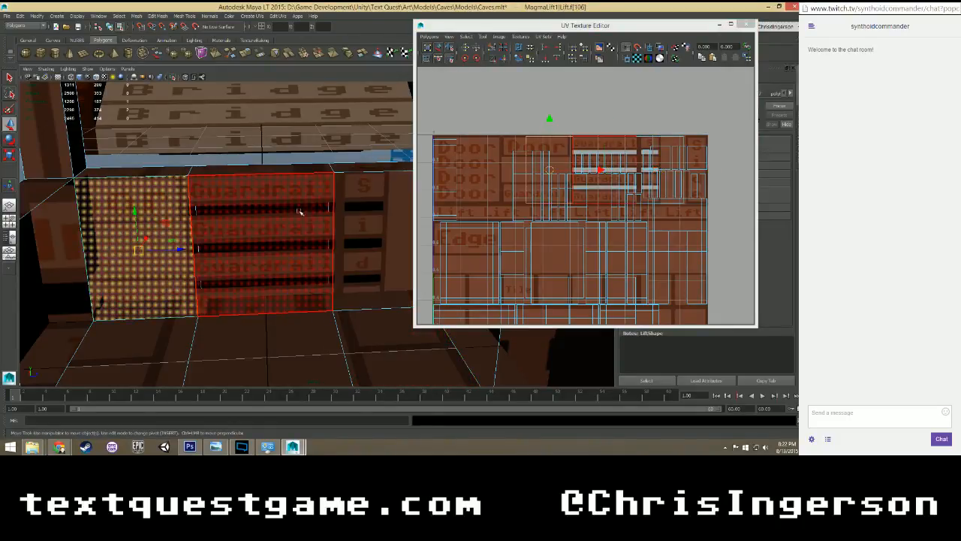
{"action": "left_click_drag", "start_coordinate": [301, 213], "coordinate": [173, 211], "text": "alt"}
{"action": "left_click", "coordinate": [175, 210]}
{"action": "left_click", "coordinate": [260, 196]}
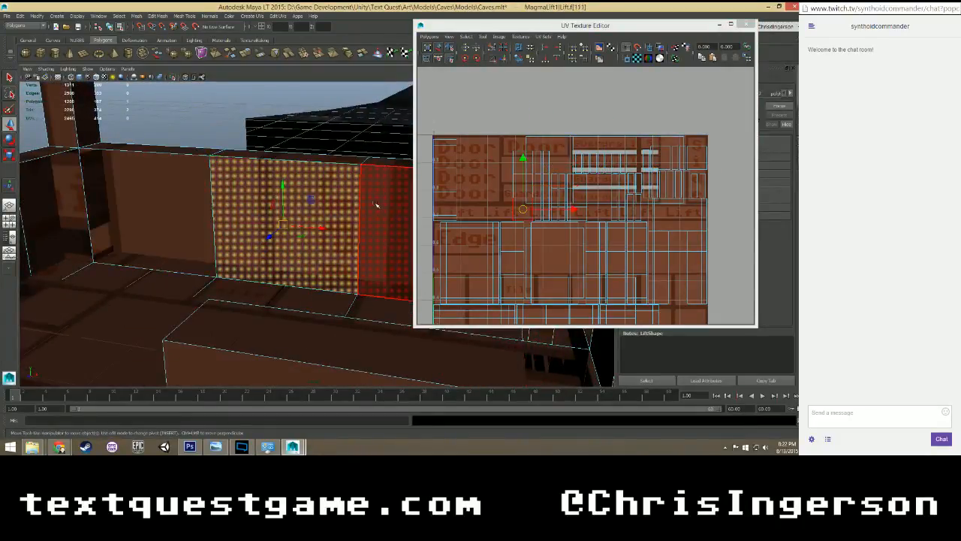
{"action": "left_click", "coordinate": [379, 207]}
{"action": "left_click", "coordinate": [311, 208]}
{"action": "left_click", "coordinate": [183, 204]}
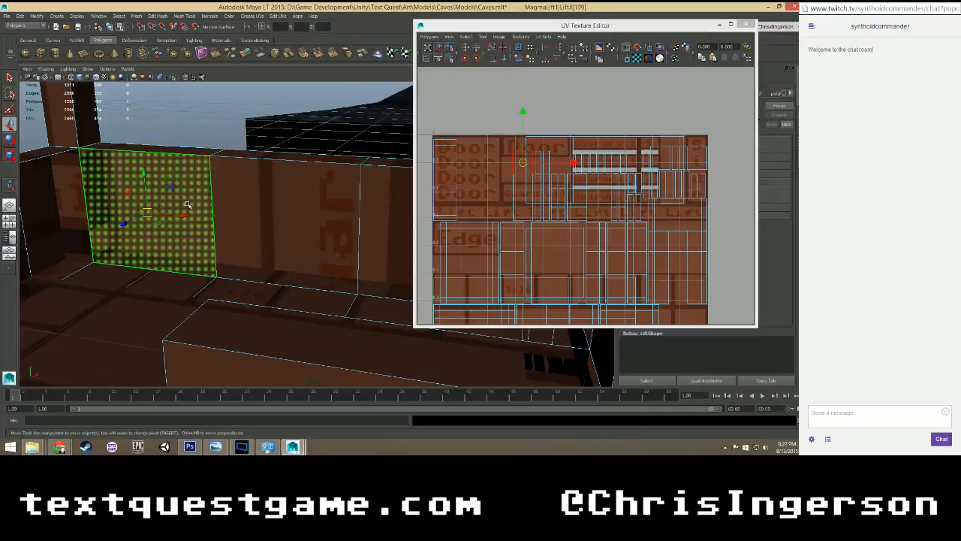
{"action": "left_click_drag", "start_coordinate": [217, 193], "coordinate": [289, 194], "text": "alt"}
{"action": "left_click", "coordinate": [251, 193]}
{"action": "left_click", "coordinate": [204, 189]}
Reselect the three guardrail wall faces, shift their UVs slightly right to center the rail openings, and save the scene.
{"action": "left_click", "coordinate": [398, 187]}
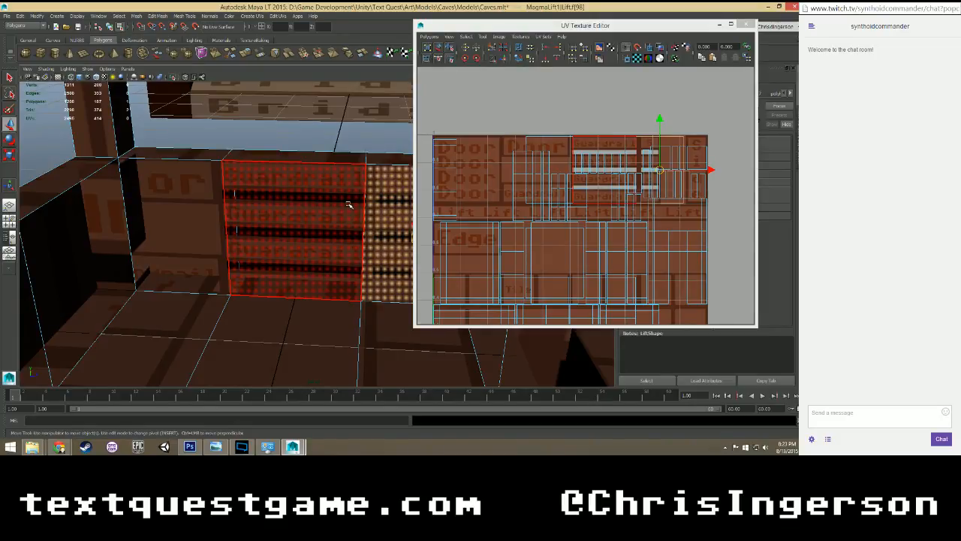
{"action": "left_click", "coordinate": [197, 208], "text": "shift"}
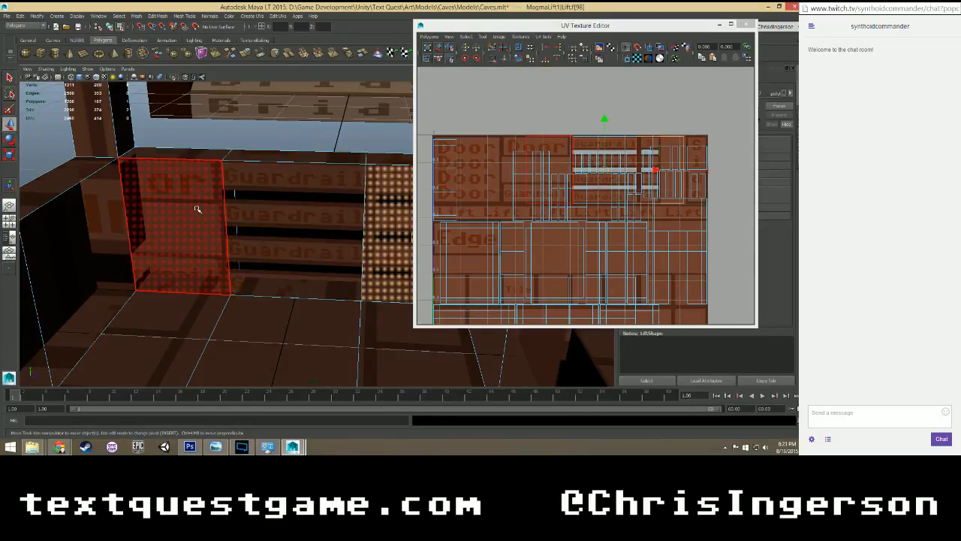
{"action": "left_click", "coordinate": [275, 199], "text": "shift"}
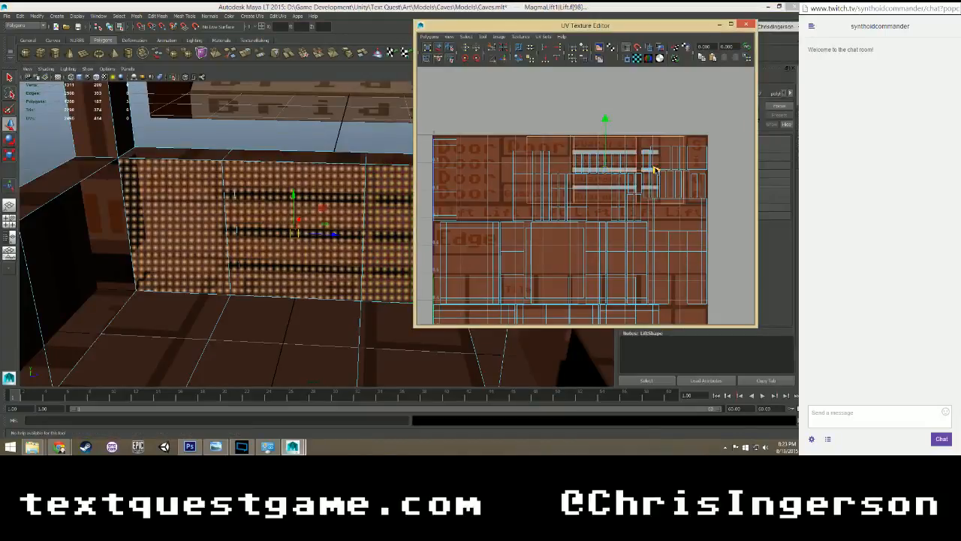
{"action": "left_click_drag", "start_coordinate": [653, 171], "coordinate": [698, 171]}
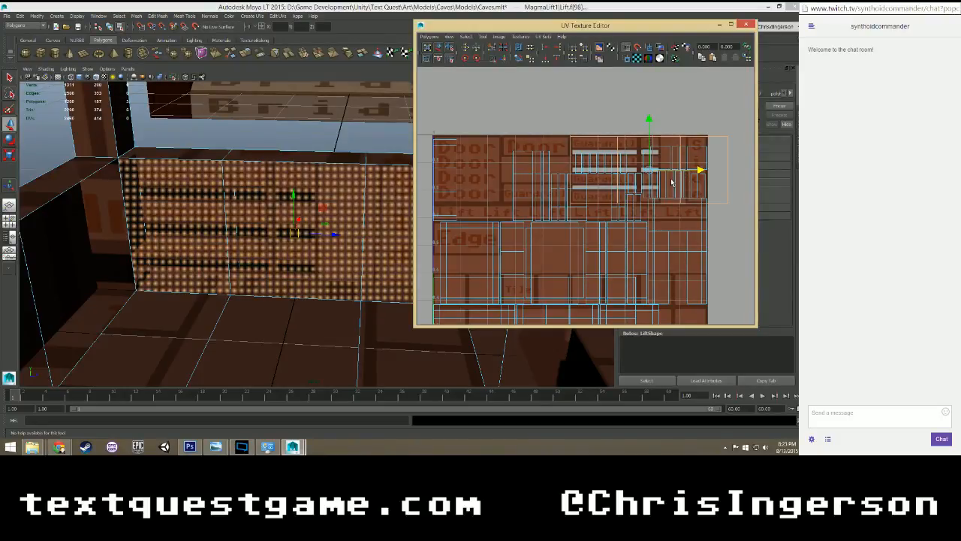
{"action": "left_click_drag", "start_coordinate": [699, 171], "coordinate": [664, 172]}
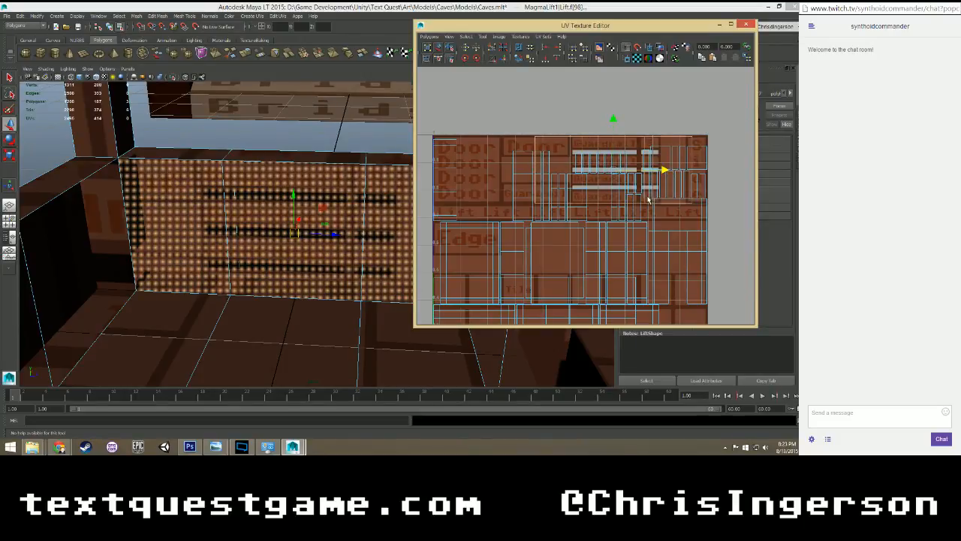
{"action": "key", "text": "ctrl+s"}
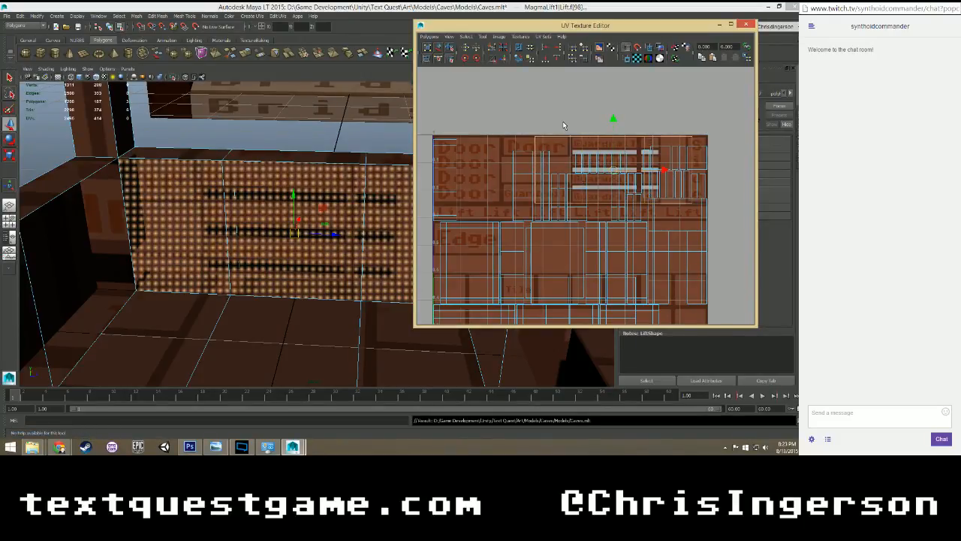
Switch to Photoshop, expand the Magma Lift group, and marquee-select the main Guardrail panel with the Divides layer active.
{"action": "left_click", "coordinate": [190, 448]}
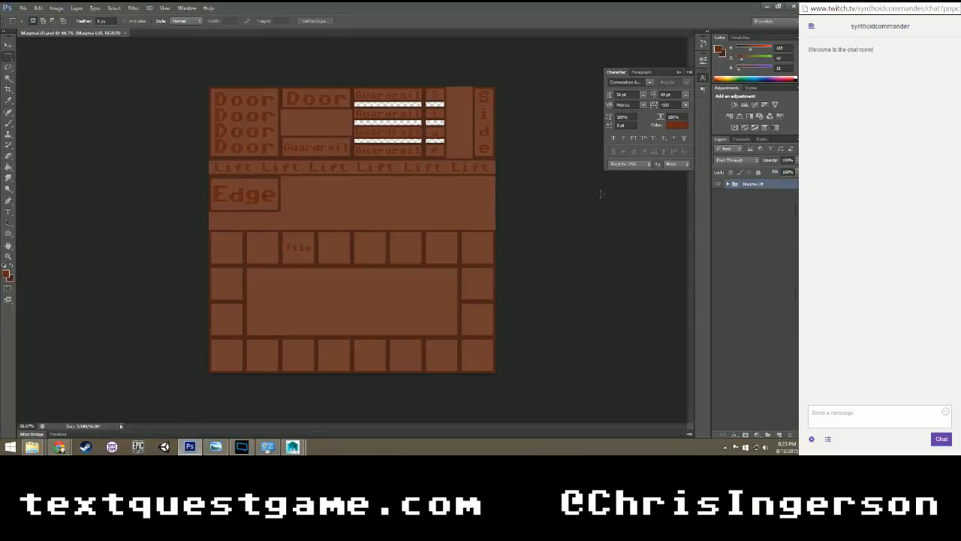
{"action": "left_click", "coordinate": [728, 184]}
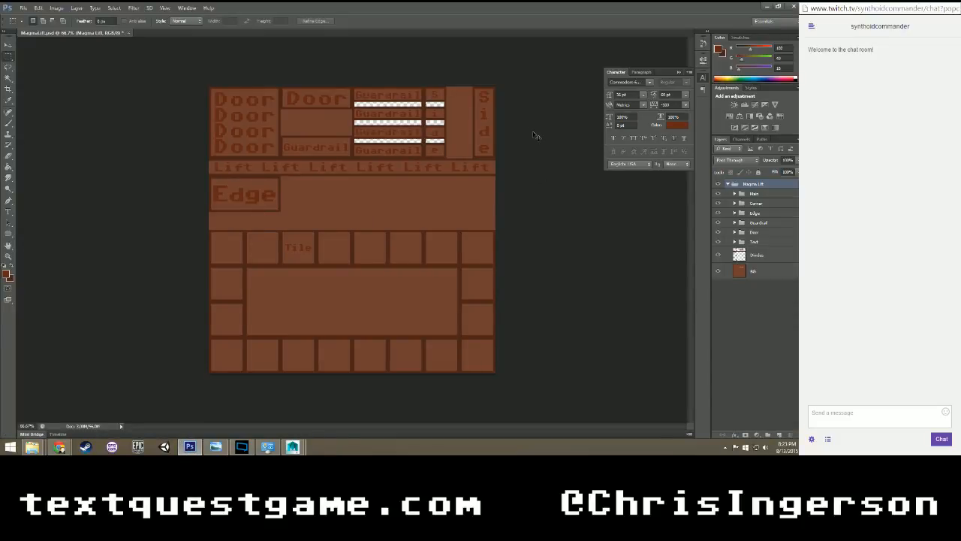
{"action": "key", "text": "ctrl+plus"}
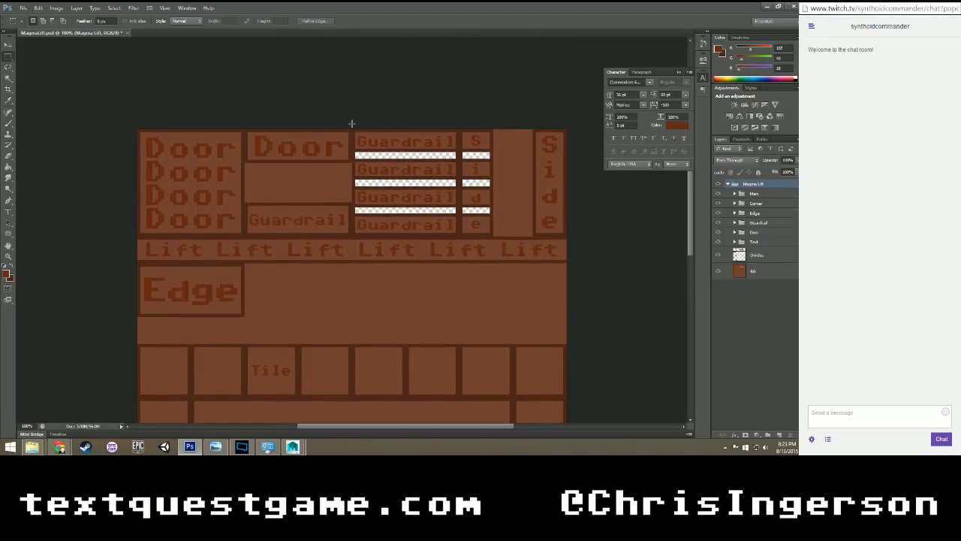
{"action": "left_click_drag", "start_coordinate": [351, 129], "coordinate": [439, 232]}
{"action": "left_click_drag", "start_coordinate": [467, 236], "coordinate": [468, 236]}
{"action": "left_click", "coordinate": [756, 258]}
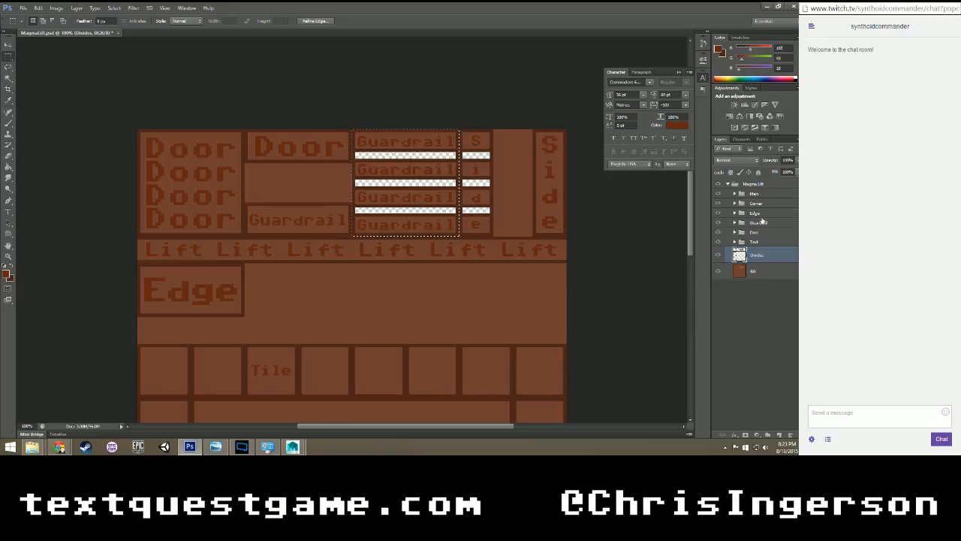
{"action": "scroll", "coordinate": [476, 247], "scroll_direction": "down", "scroll_amount": 3}
{"action": "scroll", "coordinate": [476, 247], "scroll_direction": "up", "scroll_amount": 2}
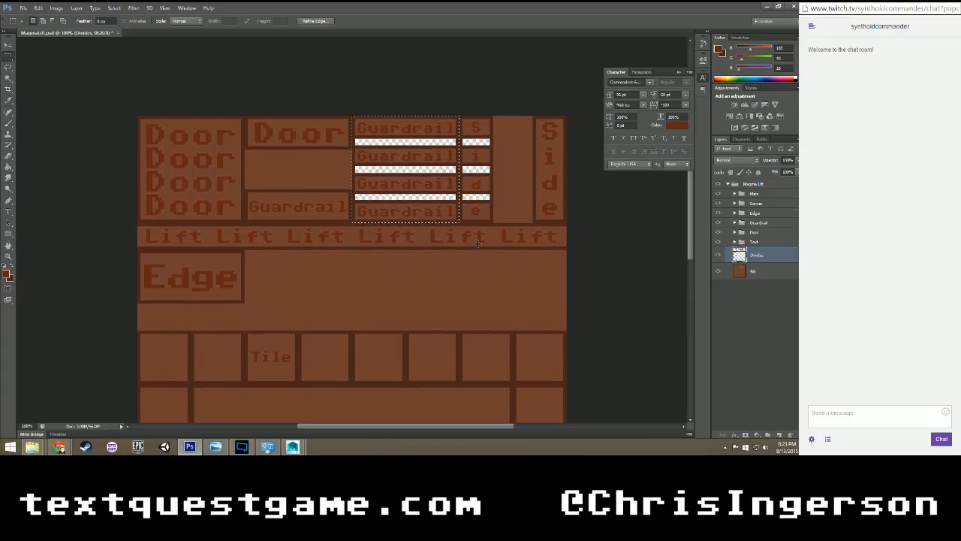
{"action": "scroll", "coordinate": [477, 242], "scroll_direction": "up", "scroll_amount": 1}
{"action": "key", "text": "v"}
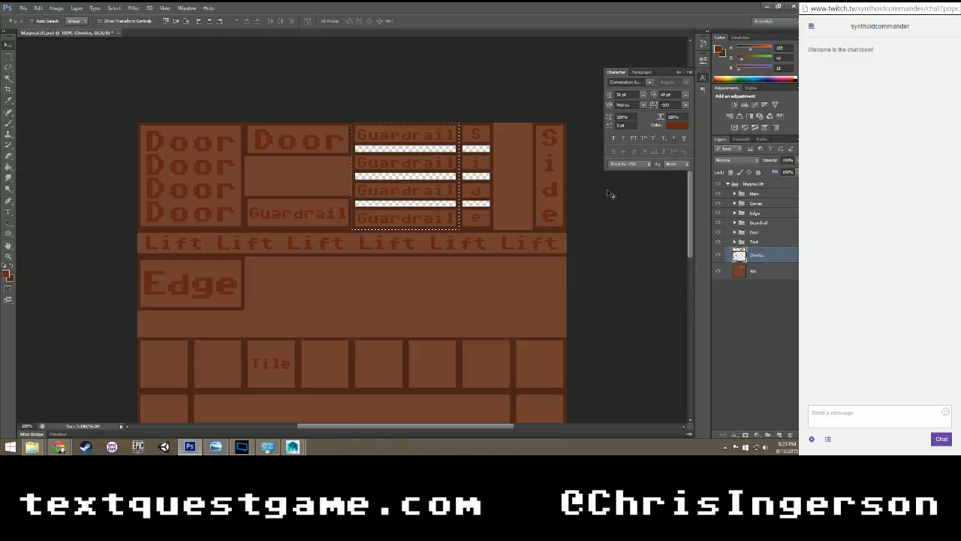
{"action": "key", "text": "m"}
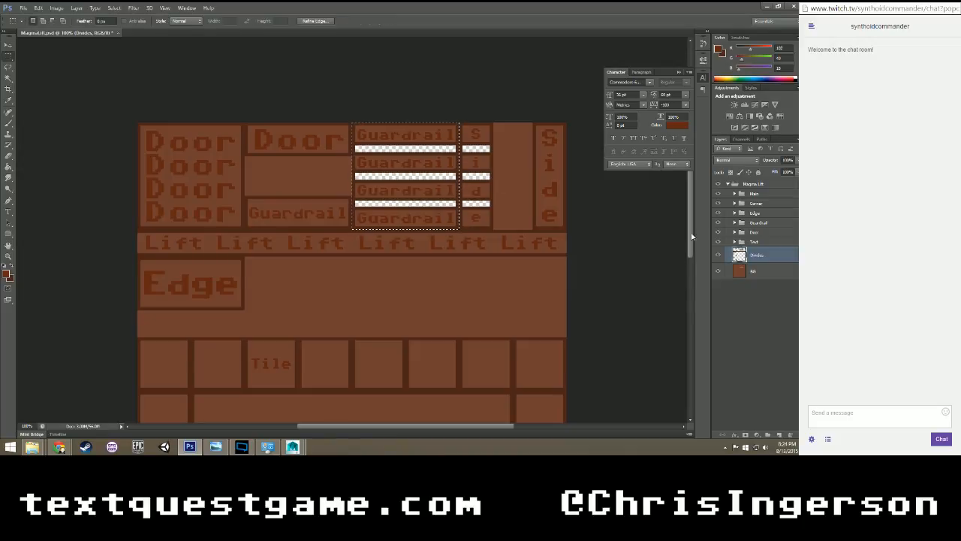
Expand the Guardrail group and its Side subgroup, and add a new layer and a new group above the letter layers.
{"action": "left_click", "coordinate": [761, 243]}
{"action": "left_click", "coordinate": [762, 256]}
{"action": "left_click", "coordinate": [735, 223]}
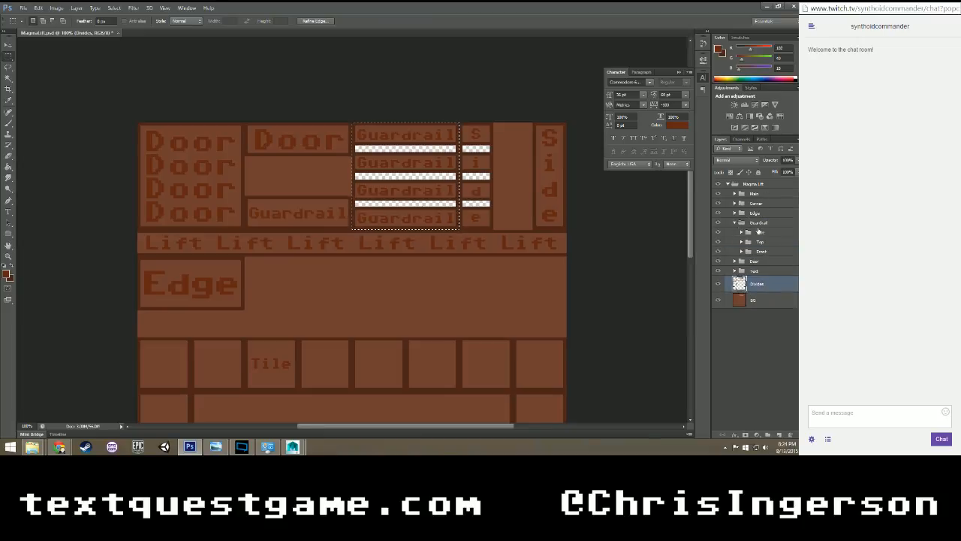
{"action": "left_click", "coordinate": [742, 232]}
{"action": "left_click", "coordinate": [763, 244]}
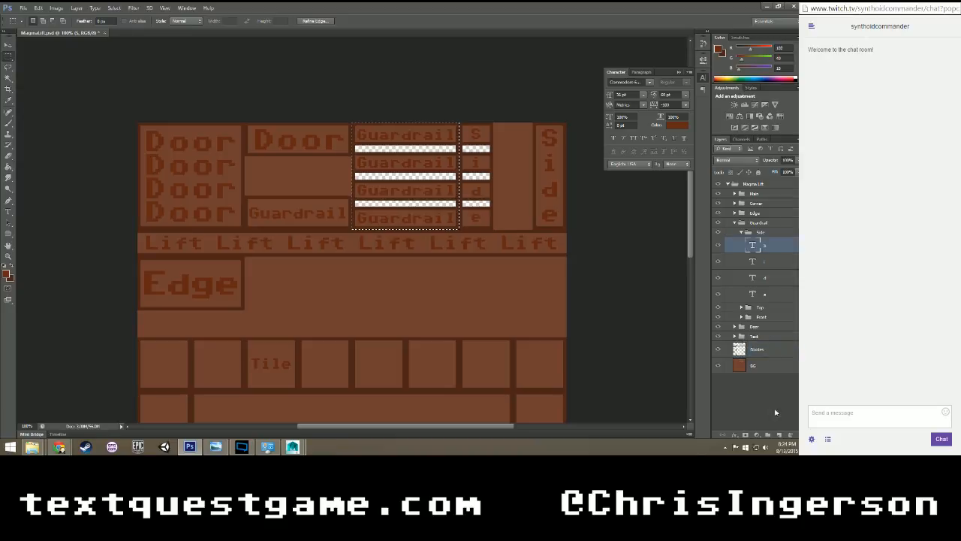
{"action": "left_click", "coordinate": [768, 436]}
{"action": "left_click", "coordinate": [780, 436]}
{"action": "left_click_drag", "start_coordinate": [771, 260], "coordinate": [776, 237]}
{"action": "left_click", "coordinate": [771, 259]}
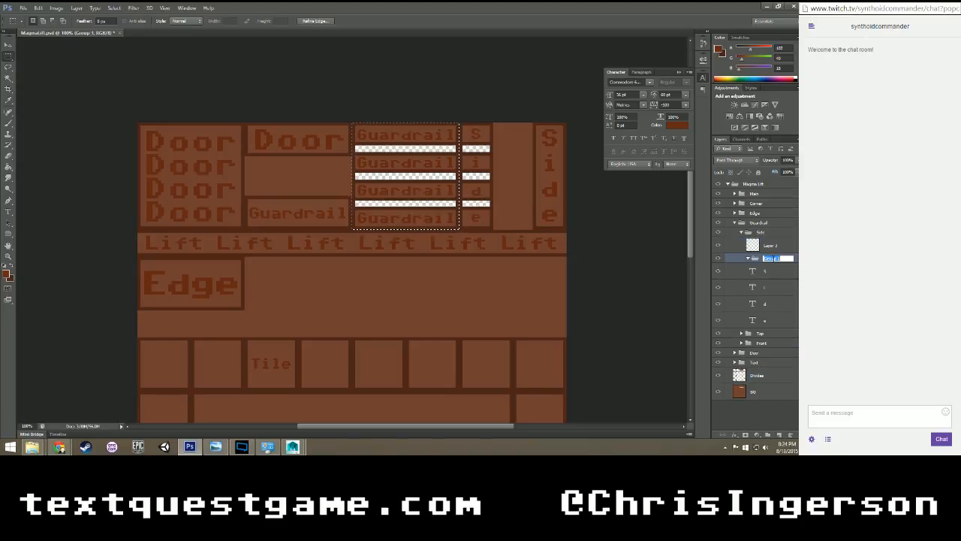
Name the new group in Side Text, and move the four S, i, d, e letter layers into it.
{"action": "double_click", "coordinate": [771, 258]}
{"action": "type", "text": "Text"}
{"action": "key", "text": "Return"}
{"action": "left_click", "coordinate": [775, 271]}
{"action": "left_click", "coordinate": [770, 318], "text": "shift"}
{"action": "left_click_drag", "start_coordinate": [767, 276], "coordinate": [763, 260]}
{"action": "left_click", "coordinate": [748, 259]}
Rename the Side subgroup's new layer Divide and place the Text group above it.
{"action": "double_click", "coordinate": [771, 245]}
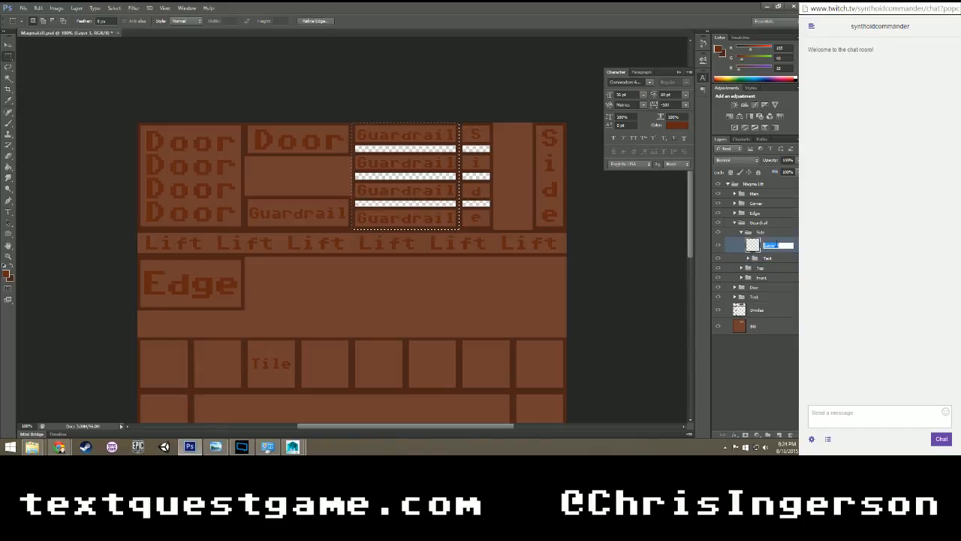
{"action": "type", "text": "Divide"}
{"action": "key", "text": "Return"}
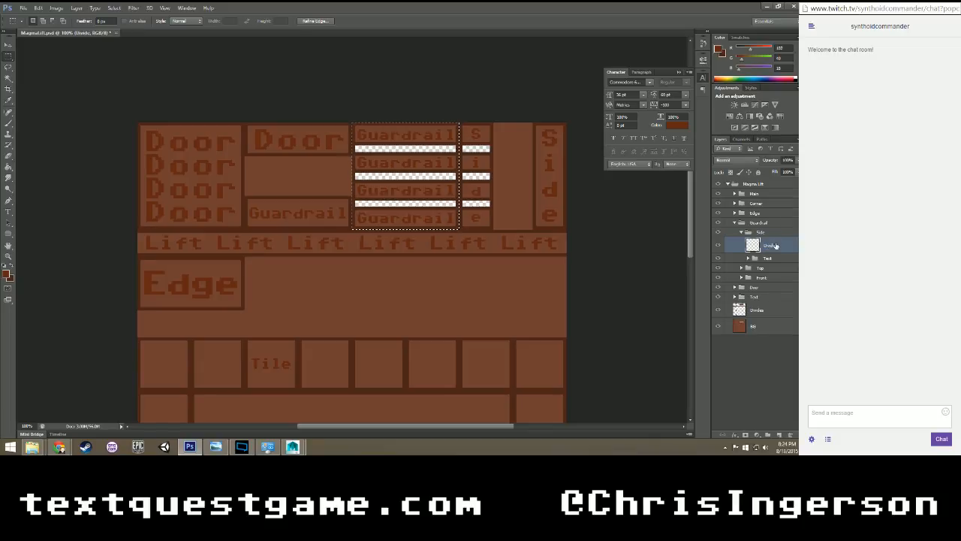
{"action": "left_click_drag", "start_coordinate": [767, 257], "coordinate": [765, 238]}
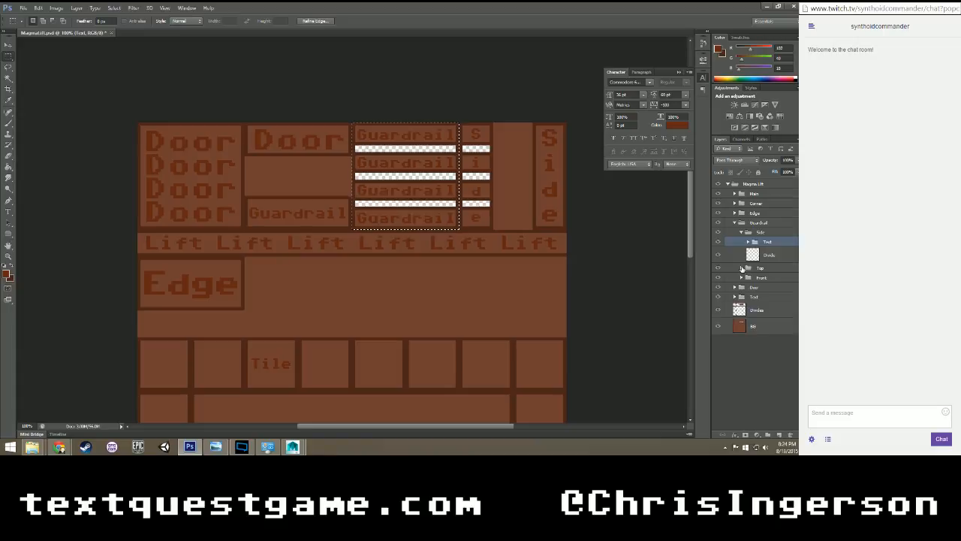
Expand the Front subgroup of Guardrail and add a new layer and a new group above its Guardrail text layer.
{"action": "left_click", "coordinate": [742, 268]}
{"action": "left_click", "coordinate": [741, 268]}
{"action": "left_click", "coordinate": [741, 278]}
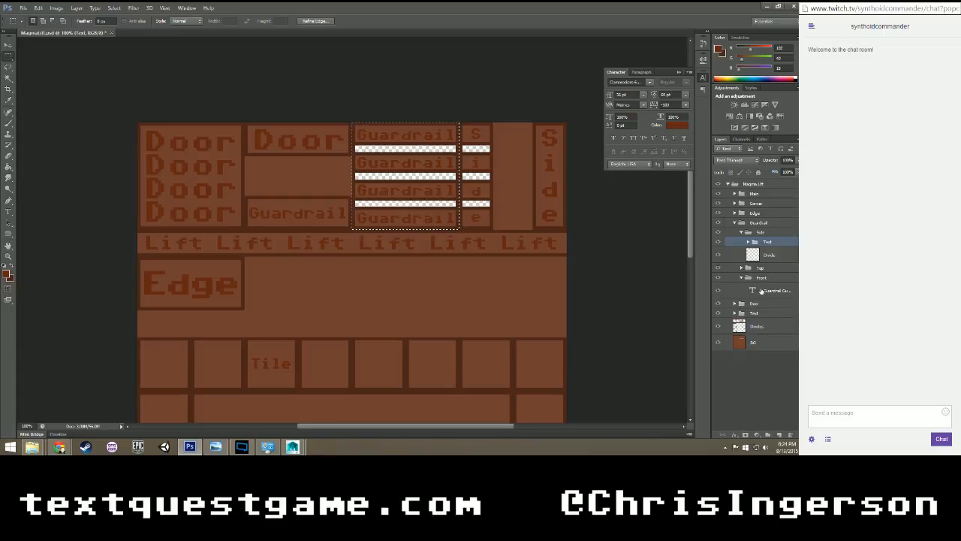
{"action": "left_click", "coordinate": [765, 290]}
{"action": "left_click", "coordinate": [779, 435]}
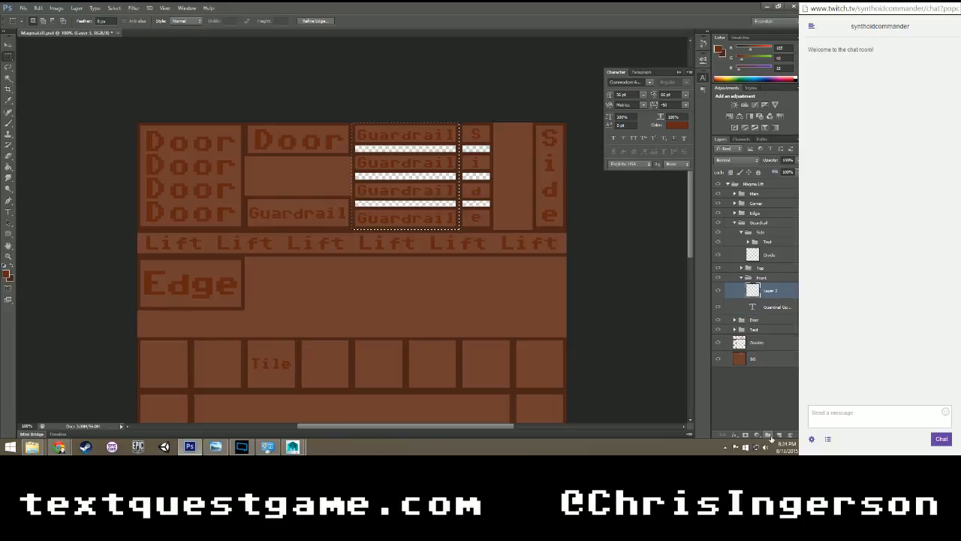
{"action": "left_click", "coordinate": [767, 435]}
Name the new Front group Text and move the Guardrail text layer into it.
{"action": "double_click", "coordinate": [772, 287]}
{"action": "type", "text": "Text"}
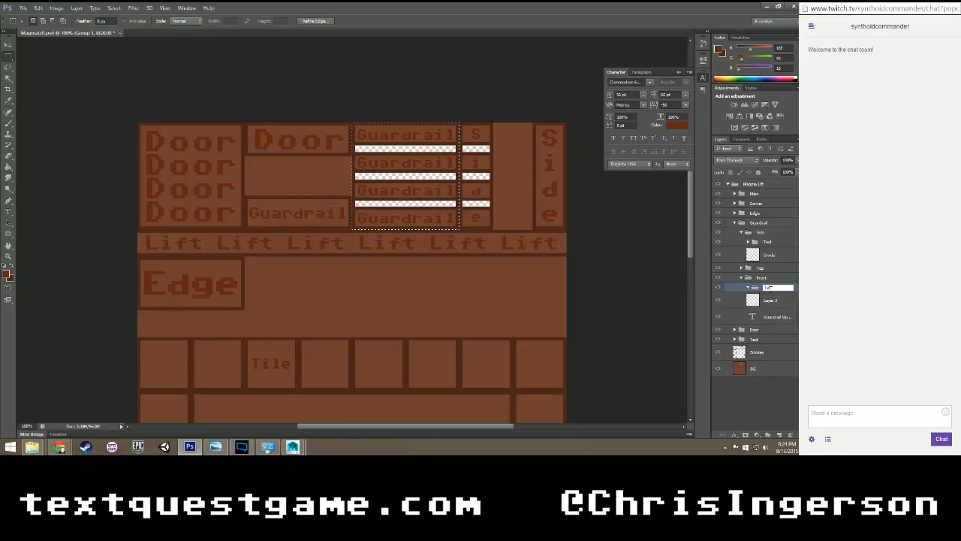
{"action": "key", "text": "Return"}
{"action": "left_click_drag", "start_coordinate": [773, 317], "coordinate": [774, 288]}
Rename the new Front layer Divides, put the main Guardrail panel's divider bars on it, and clear the selection.
{"action": "double_click", "coordinate": [774, 317]}
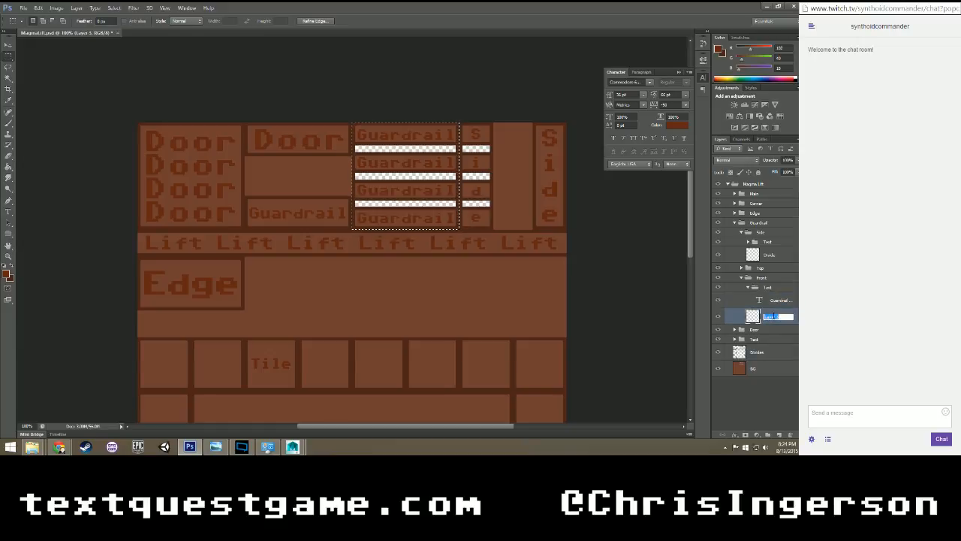
{"action": "type", "text": "Divider"}
{"action": "key", "text": "Return"}
{"action": "key", "text": "ctrl+d"}
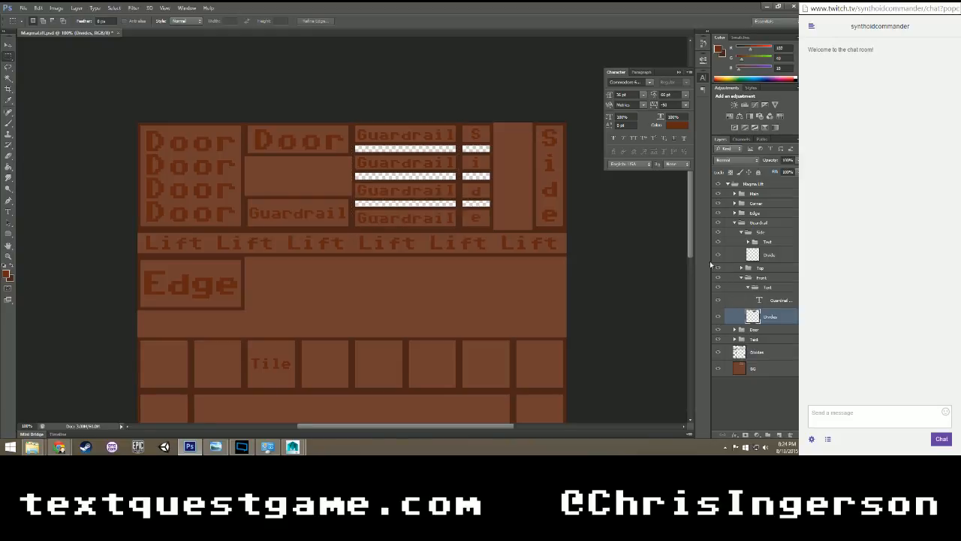
Load the Front Divides layer's transparency as a selection and delete that area from the main Divides layer.
{"action": "right_click", "coordinate": [453, 194]}
{"action": "left_click", "coordinate": [476, 283]}
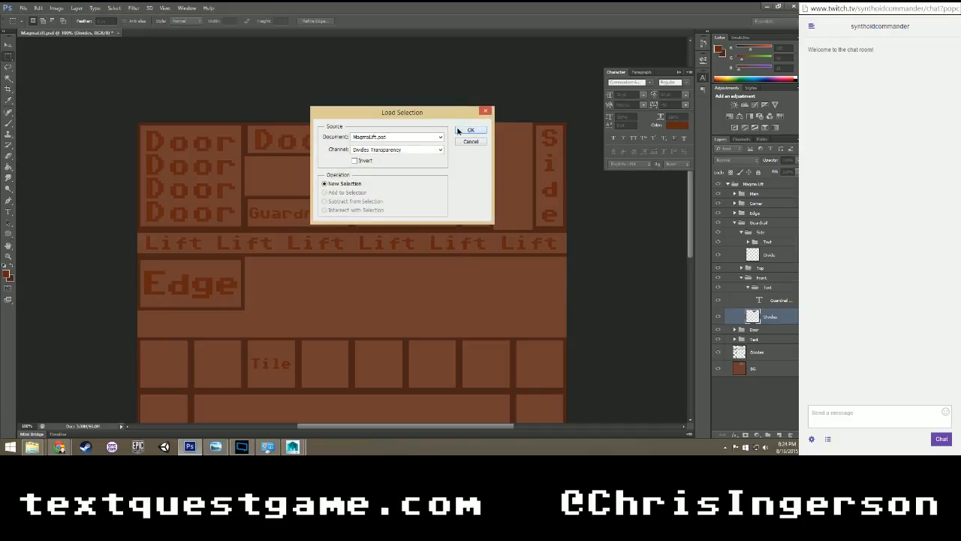
{"action": "left_click", "coordinate": [458, 130]}
{"action": "left_click", "coordinate": [759, 354]}
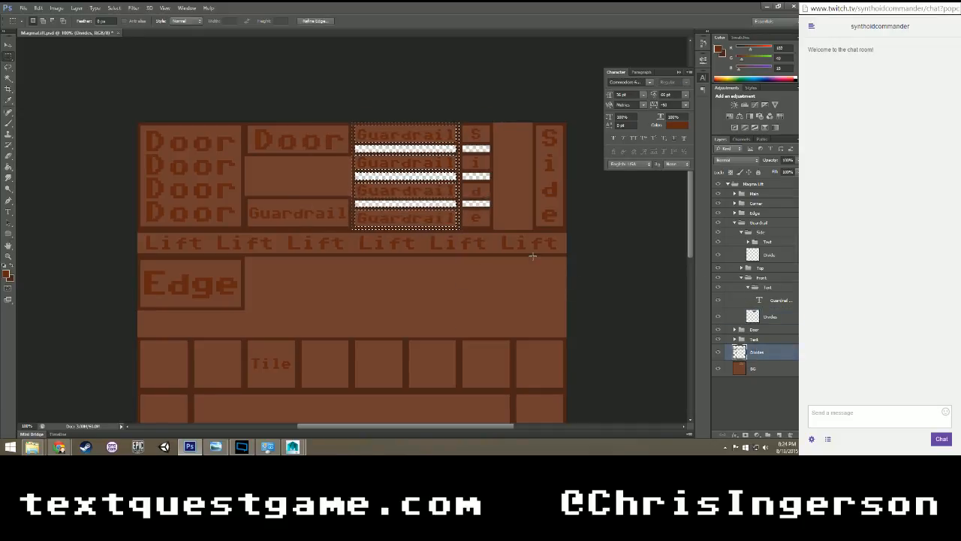
{"action": "key", "text": "Delete"}
{"action": "key", "text": "ctrl+d"}
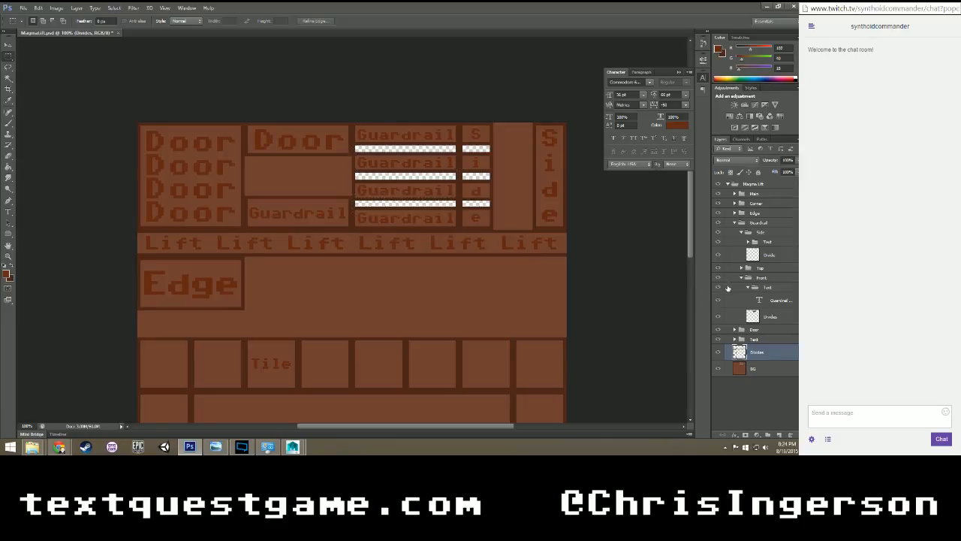
Toggle the Front subgroup's visibility and load the BG layer's transparency as a selection to check the guardrail cutouts.
{"action": "left_click", "coordinate": [720, 280]}
{"action": "left_click", "coordinate": [719, 280]}
{"action": "left_click", "coordinate": [753, 370]}
{"action": "right_click", "coordinate": [432, 275]}
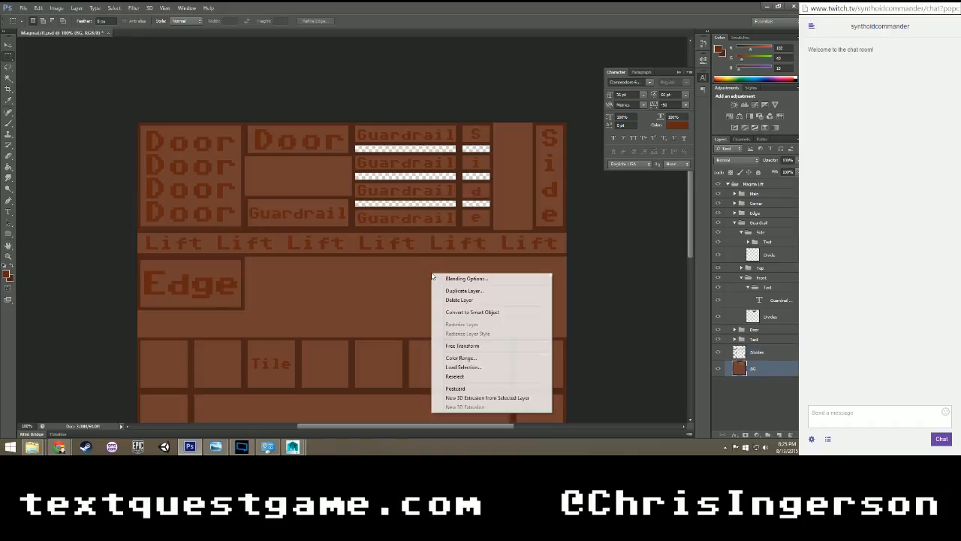
{"action": "left_click", "coordinate": [473, 371]}
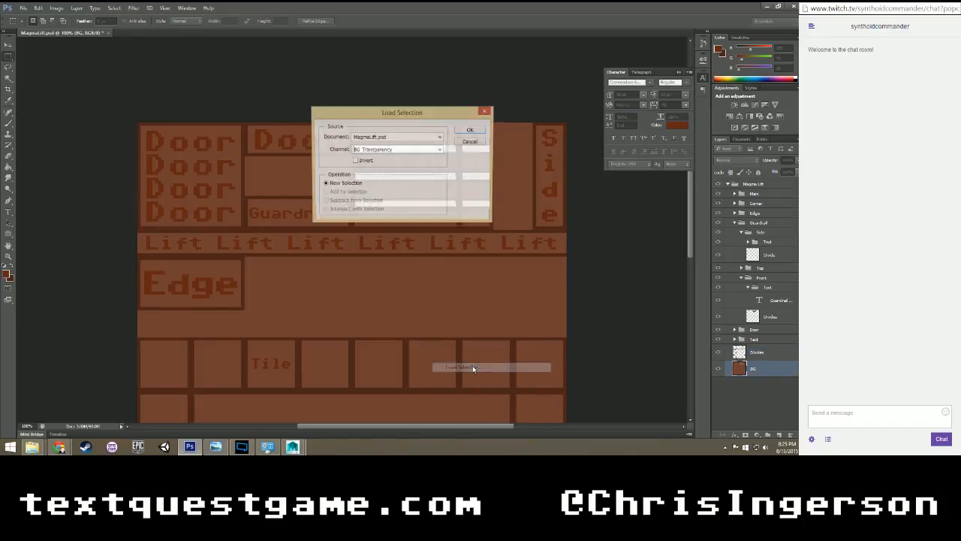
{"action": "left_click", "coordinate": [472, 133]}
{"action": "scroll", "coordinate": [508, 215], "scroll_direction": "down", "scroll_amount": 2}
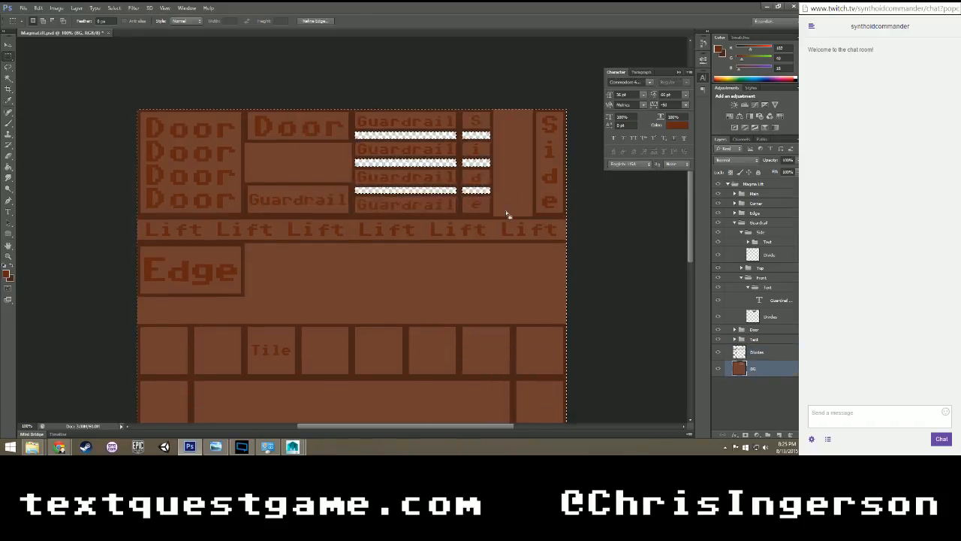
{"action": "scroll", "coordinate": [508, 215], "scroll_direction": "up", "scroll_amount": 3}
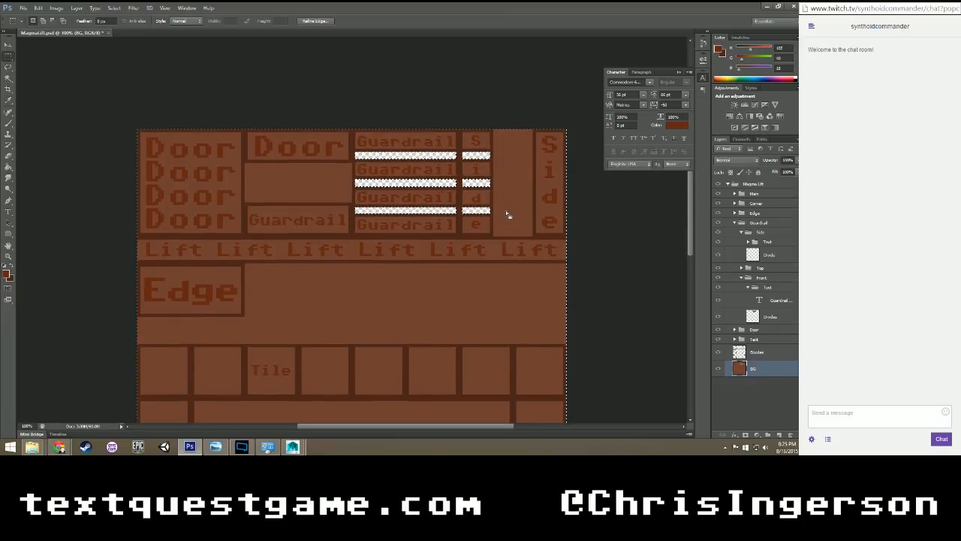
{"action": "left_click", "coordinate": [508, 295]}
{"action": "left_click", "coordinate": [726, 382]}
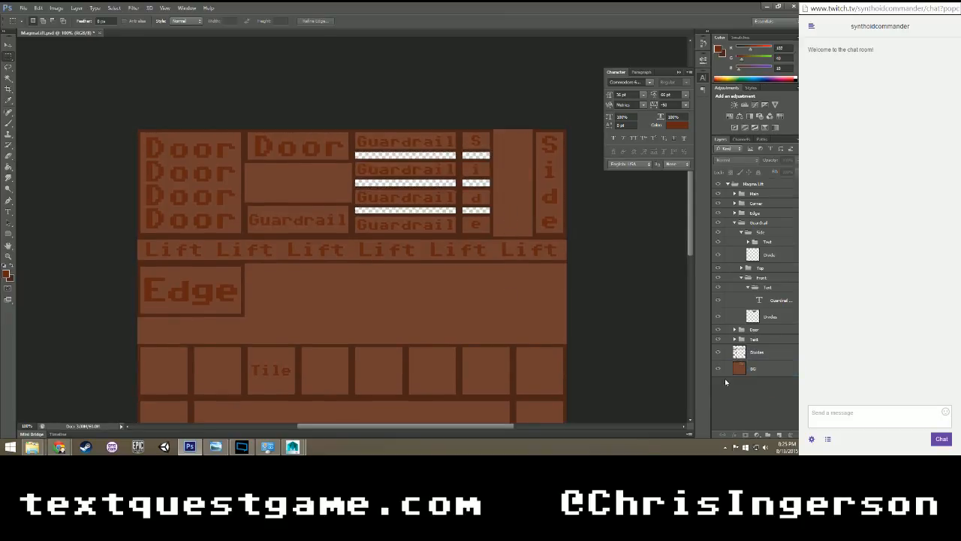
Collapse the Front and Side subgroups and make the main Divides layer active.
{"action": "left_click", "coordinate": [750, 288]}
{"action": "left_click", "coordinate": [742, 277]}
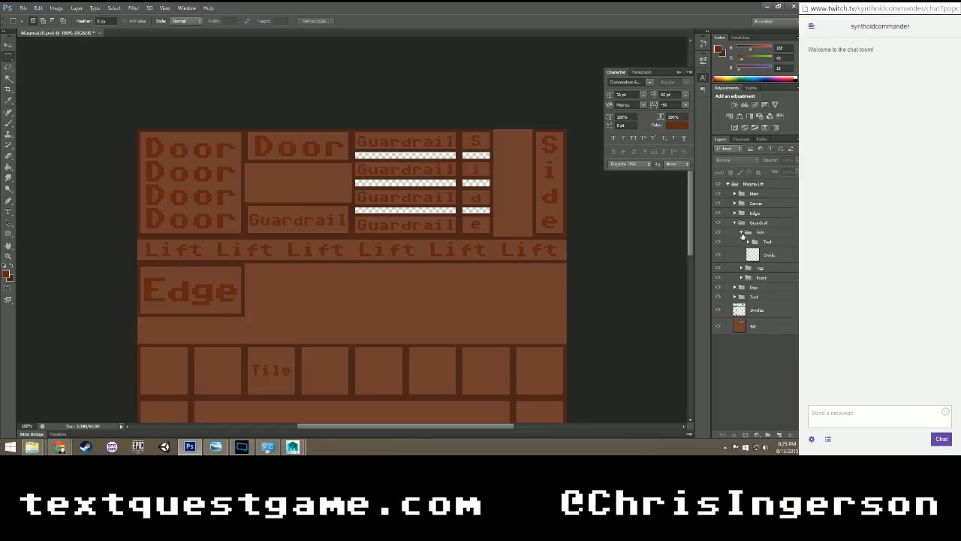
{"action": "left_click", "coordinate": [742, 232]}
{"action": "left_click", "coordinate": [741, 233]}
{"action": "left_click", "coordinate": [740, 234]}
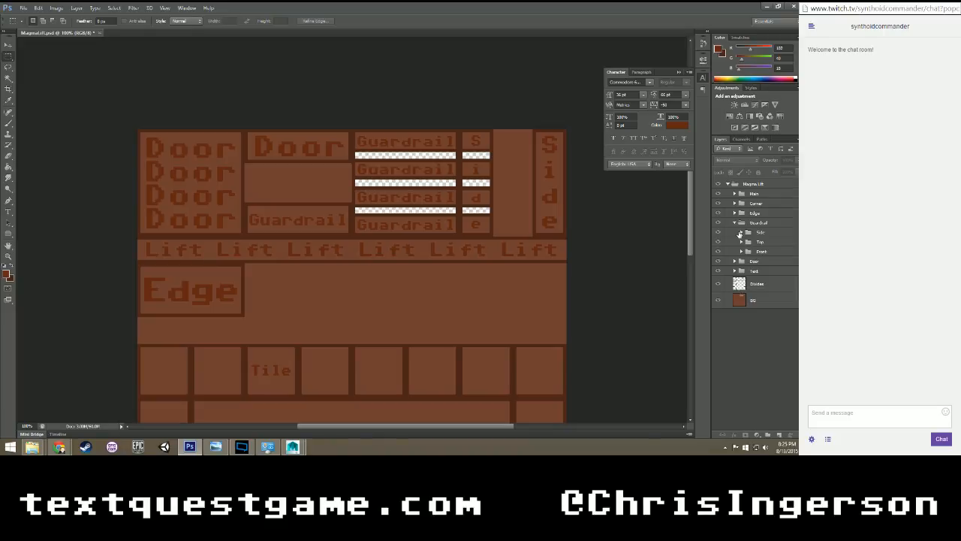
{"action": "left_click", "coordinate": [754, 223]}
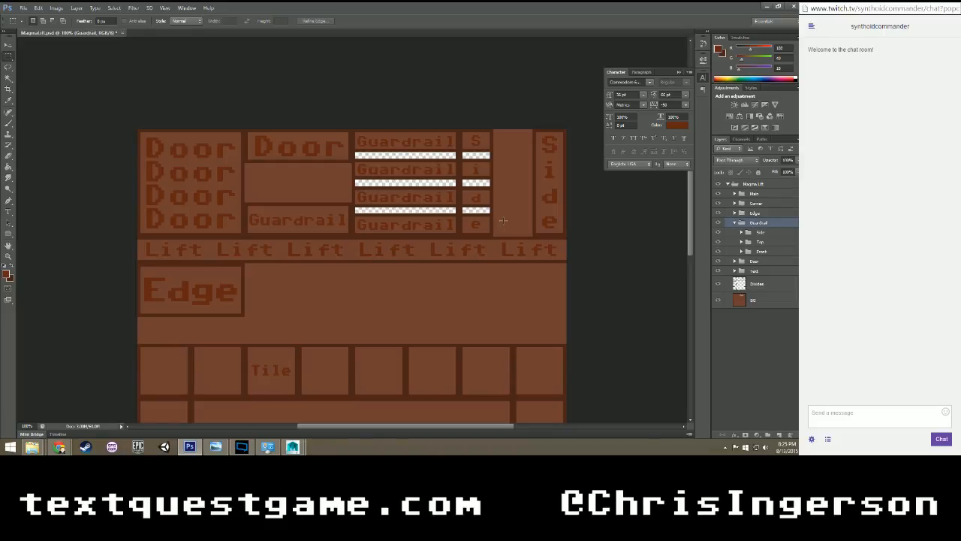
{"action": "left_click", "coordinate": [751, 286]}
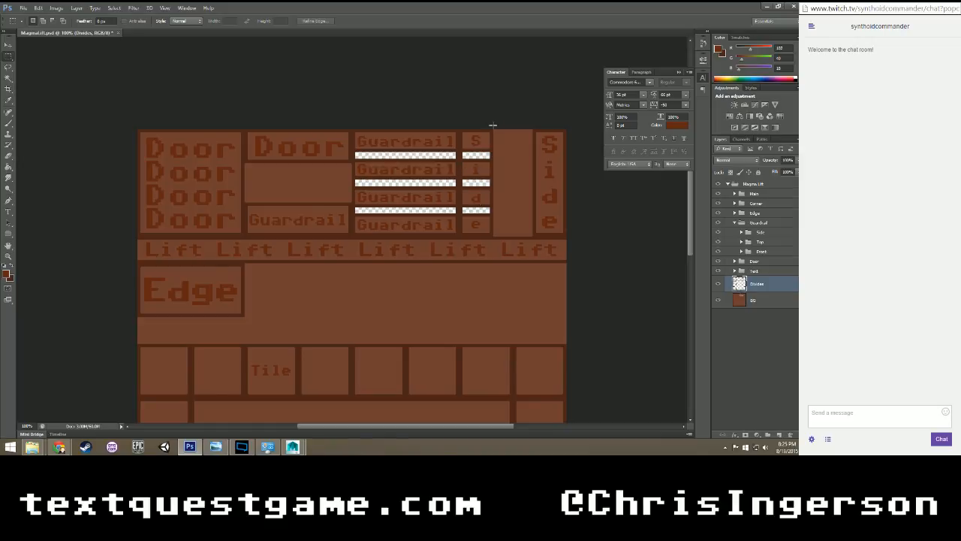
Check the extents of the divider beside the main Guardrail panel and of the small Guardrail and Door panels with temporary marquees.
{"action": "left_click_drag", "start_coordinate": [460, 159], "coordinate": [460, 238]}
{"action": "left_click_drag", "start_coordinate": [460, 234], "coordinate": [457, 236]}
{"action": "left_click_drag", "start_coordinate": [459, 236], "coordinate": [459, 236]}
{"action": "key", "text": "ctrl+d"}
{"action": "left_click_drag", "start_coordinate": [244, 202], "coordinate": [350, 235]}
{"action": "left_click_drag", "start_coordinate": [248, 206], "coordinate": [347, 233]}
{"action": "left_click", "coordinate": [326, 189]}
{"action": "left_click_drag", "start_coordinate": [247, 134], "coordinate": [349, 159]}
{"action": "left_click", "coordinate": [337, 161]}
Load the main Divides layer's transparency as a selection and subtract the lower tile dividers from it.
{"action": "right_click", "coordinate": [458, 155]}
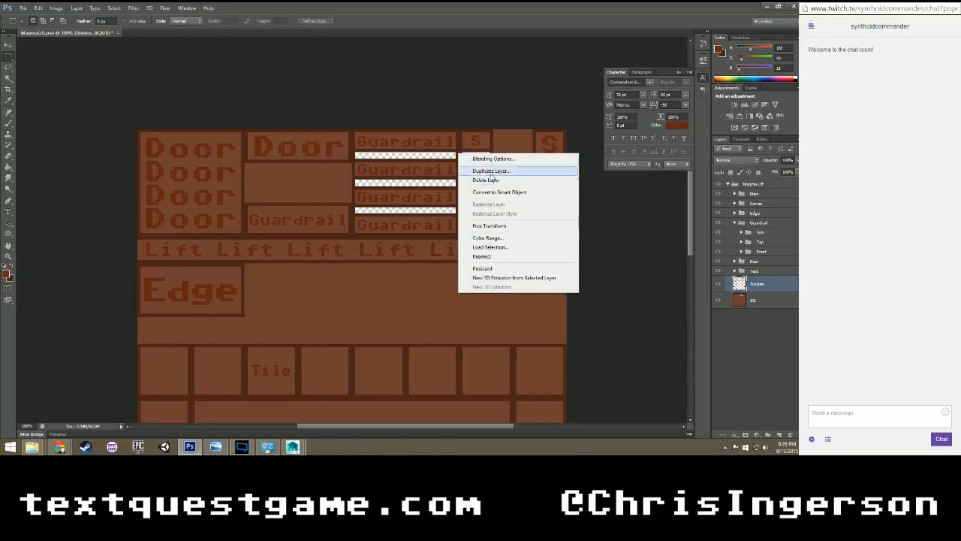
{"action": "left_click", "coordinate": [496, 247]}
{"action": "left_click", "coordinate": [470, 129]}
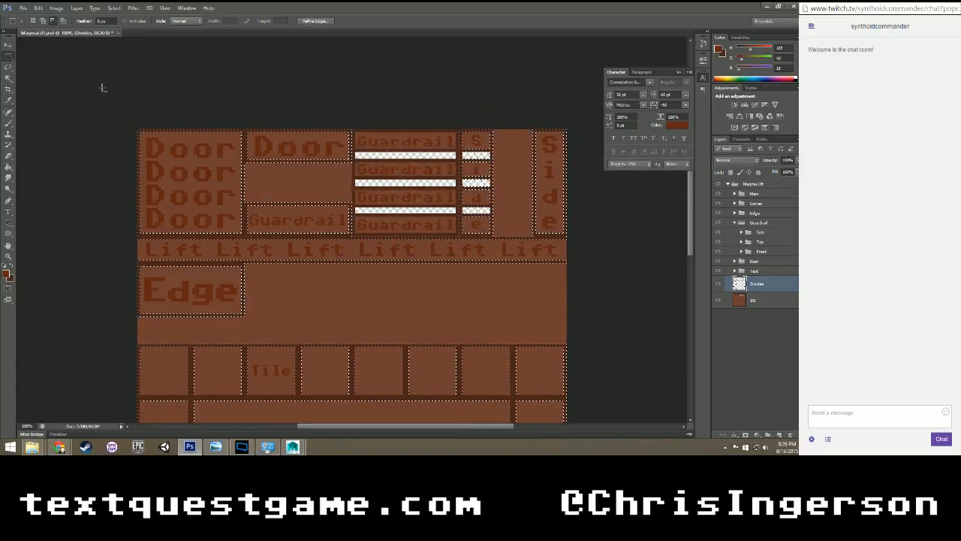
{"action": "scroll", "coordinate": [337, 382], "scroll_direction": "down", "scroll_amount": 5}
{"action": "scroll", "coordinate": [446, 350], "scroll_direction": "up", "scroll_amount": 1}
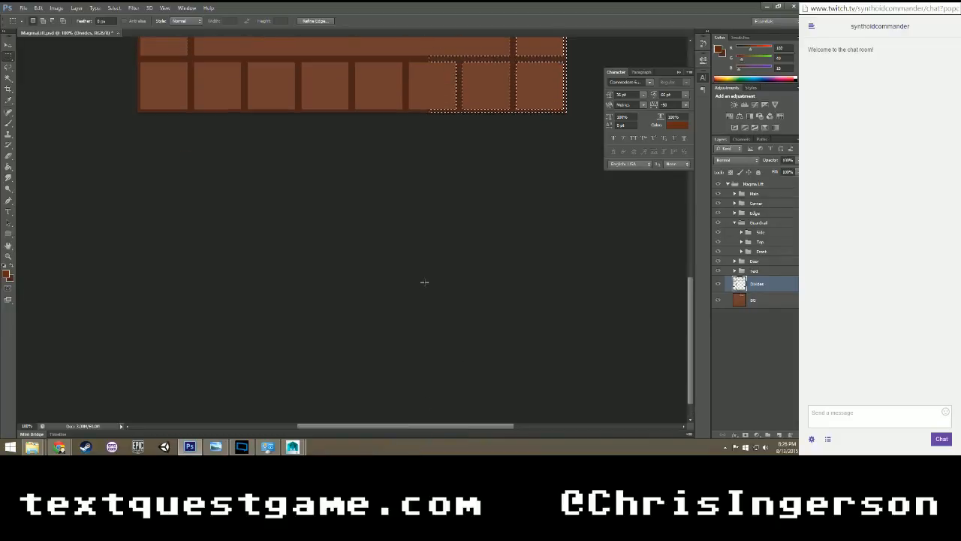
{"action": "scroll", "coordinate": [424, 280], "scroll_direction": "up", "scroll_amount": 3}
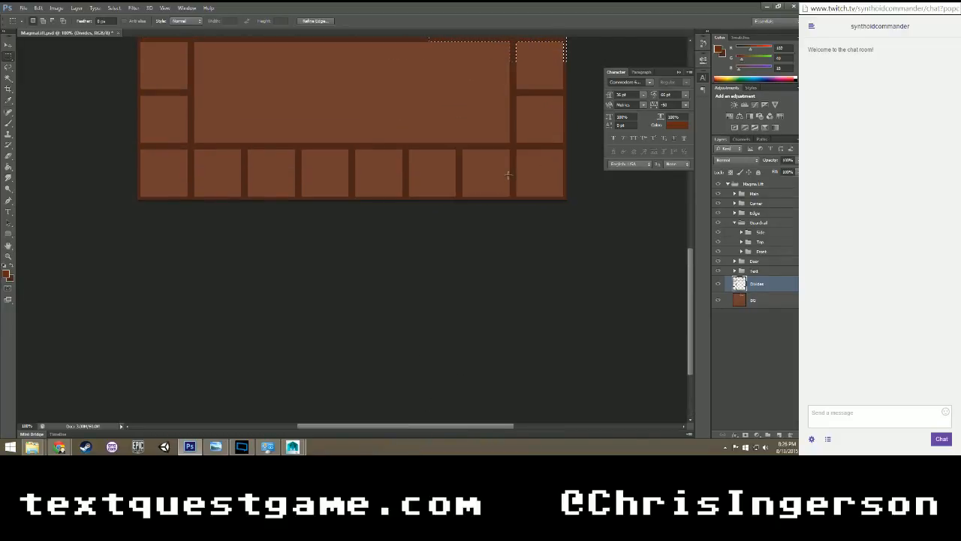
{"action": "scroll", "coordinate": [508, 175], "scroll_direction": "up", "scroll_amount": 5}
Subtract the remaining door, lift, edge and tile dividers so only the guardrail's Side strip stays selected.
{"action": "left_click_drag", "start_coordinate": [396, 251], "coordinate": [459, 119], "text": "shift"}
{"action": "scroll", "coordinate": [503, 185], "scroll_direction": "up", "scroll_amount": 4}
{"action": "left_click_drag", "start_coordinate": [445, 217], "coordinate": [497, 44], "text": "alt"}
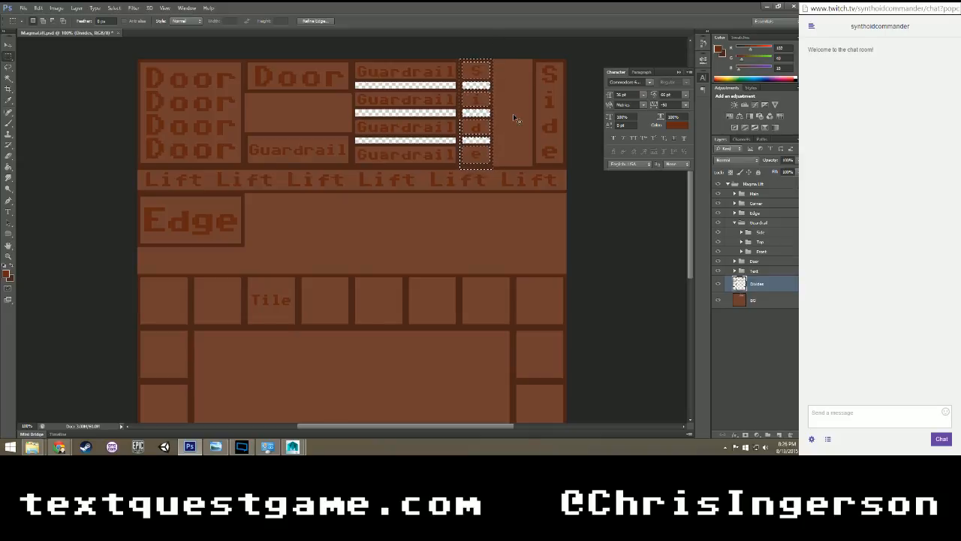
{"action": "left_click_drag", "start_coordinate": [569, 180], "coordinate": [493, 44], "text": "shift"}
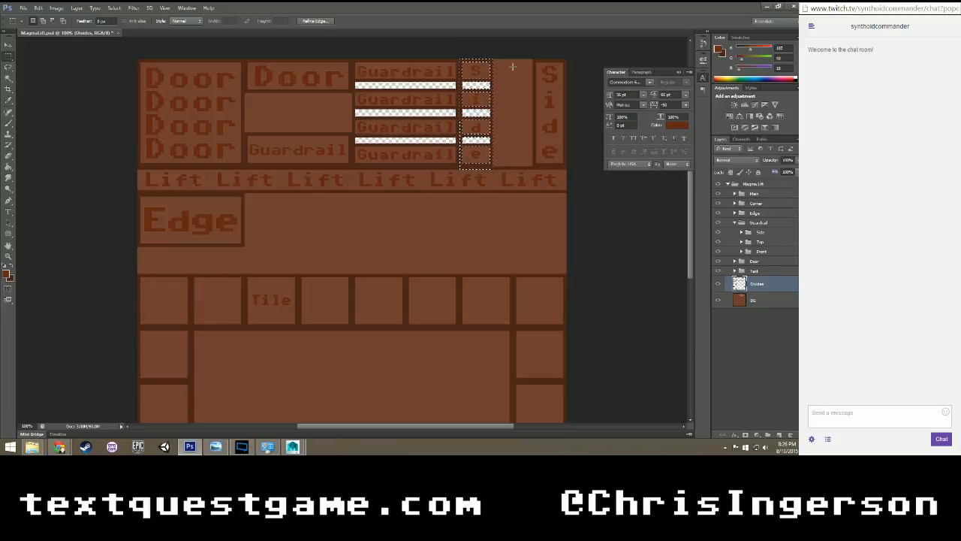
{"action": "key", "text": "ctrl+plus"}
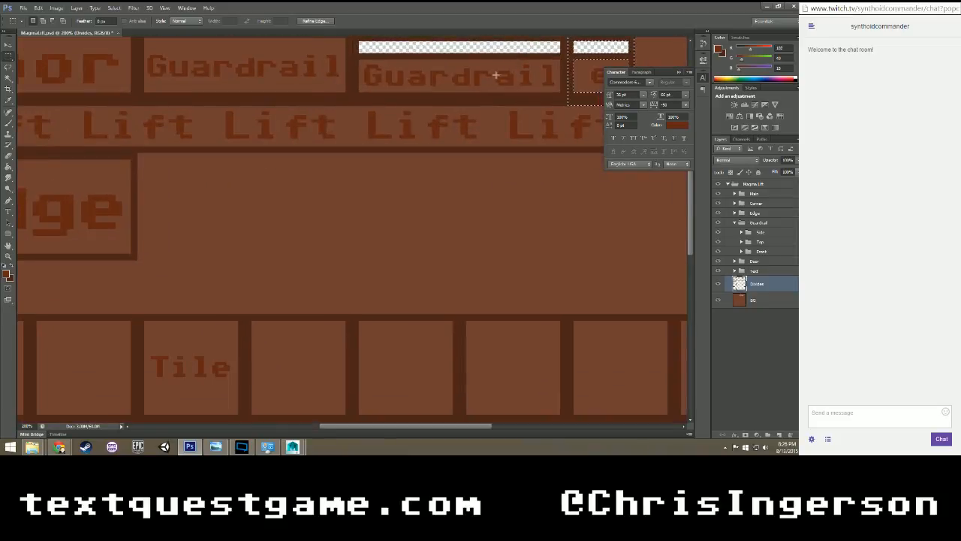
{"action": "scroll", "coordinate": [488, 112], "scroll_direction": "up", "scroll_amount": 5}
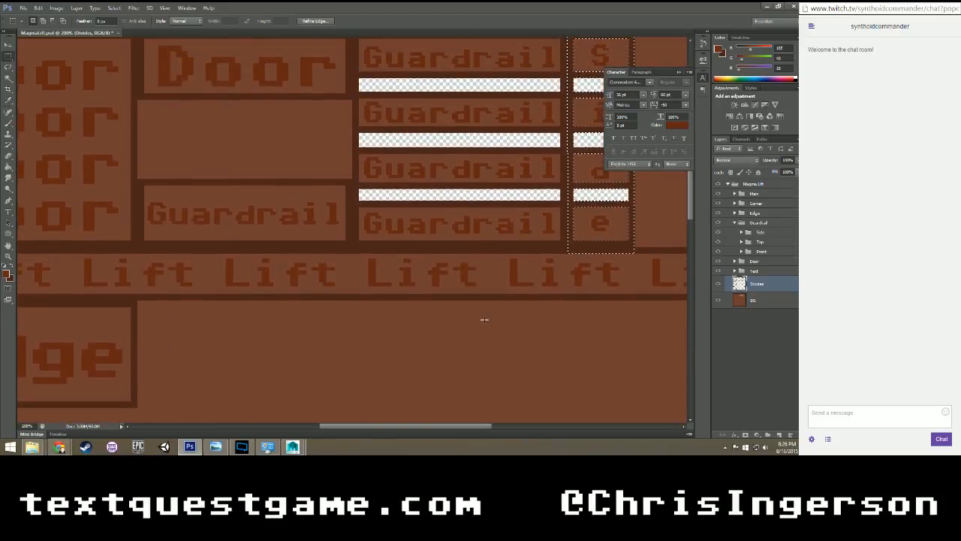
{"action": "left_click_drag", "start_coordinate": [458, 425], "coordinate": [517, 422]}
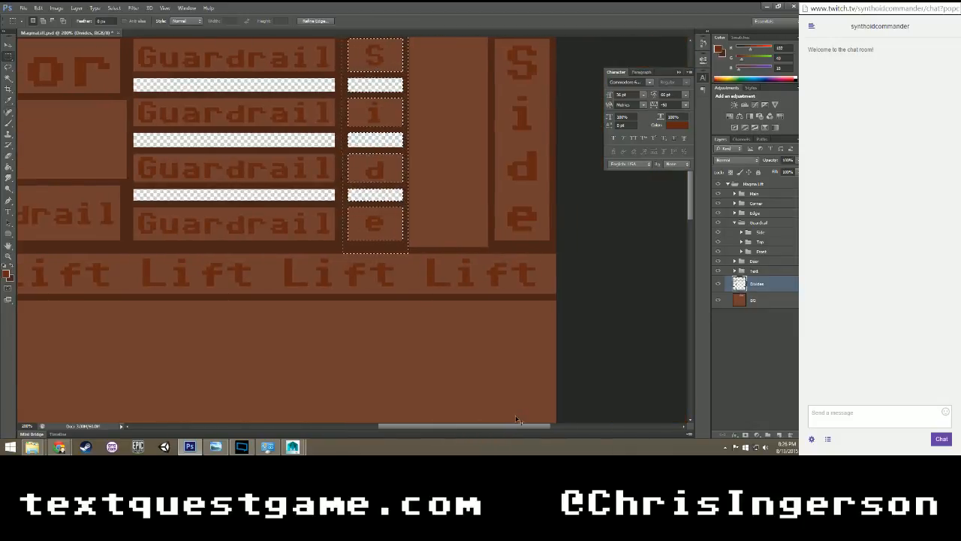
Subtract the far Side panel's dividers from the selection and put the remaining narrow Side strip's dividers on the Side subgroup's Divide layer.
{"action": "scroll", "coordinate": [548, 353], "scroll_direction": "up", "scroll_amount": 2}
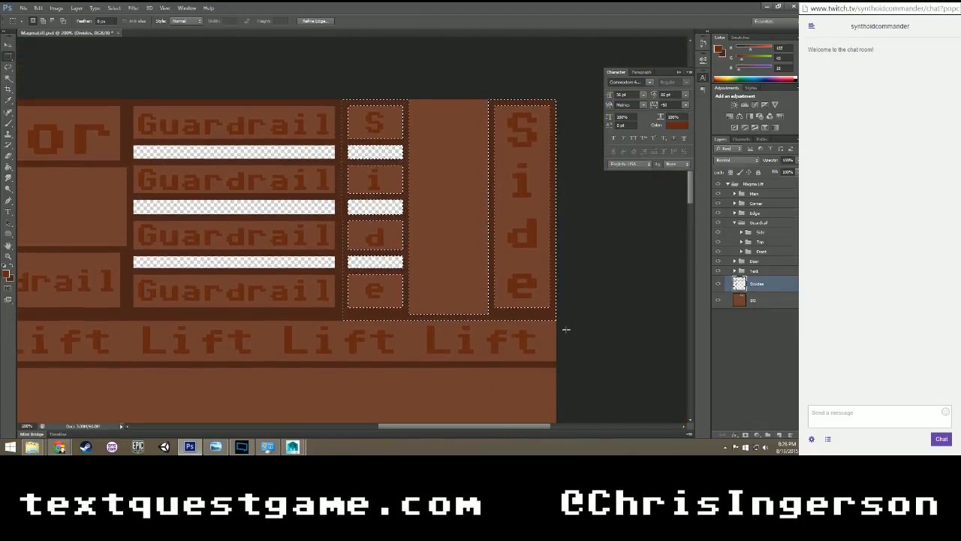
{"action": "left_click_drag", "start_coordinate": [556, 330], "coordinate": [412, 102], "text": "shift"}
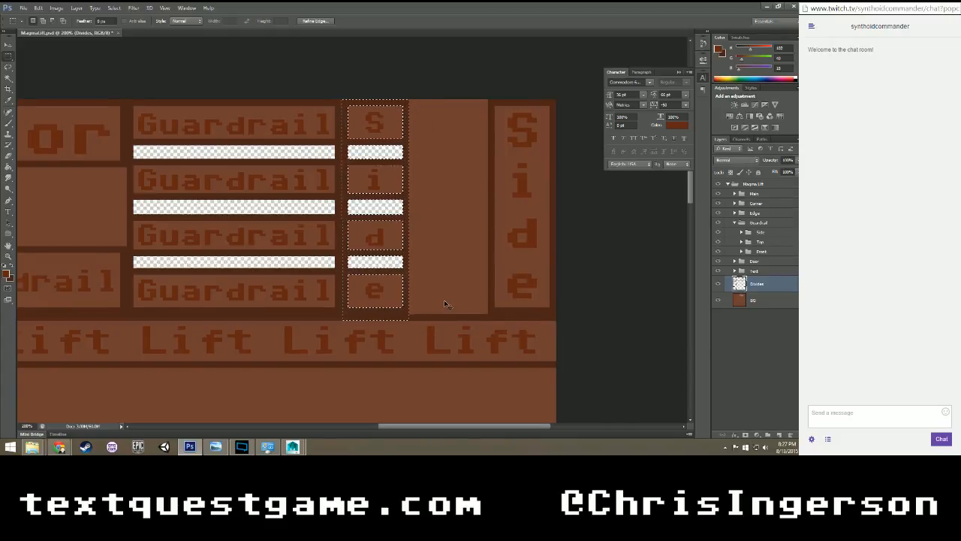
{"action": "key", "text": "ctrl+plus"}
{"action": "key", "text": "ctrl+minus"}
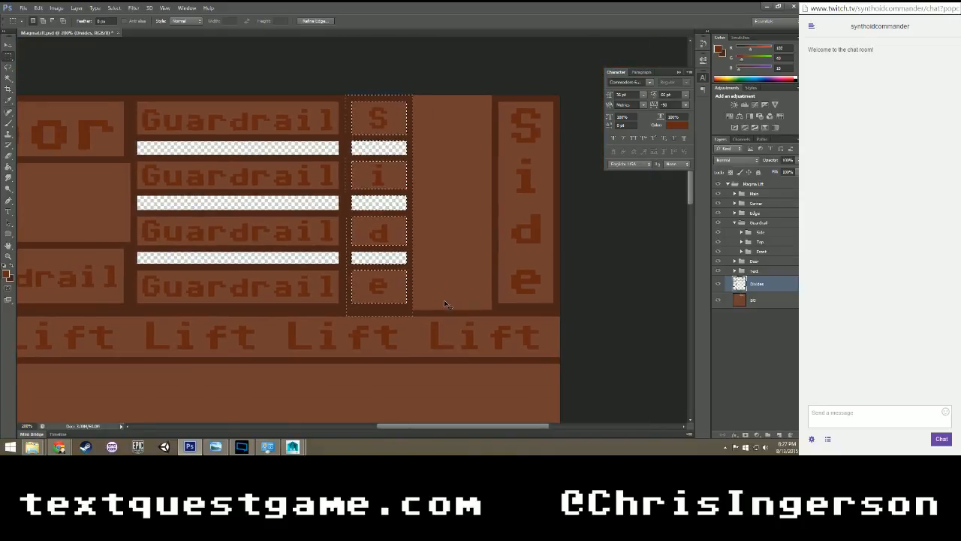
{"action": "key", "text": "ctrl+minus"}
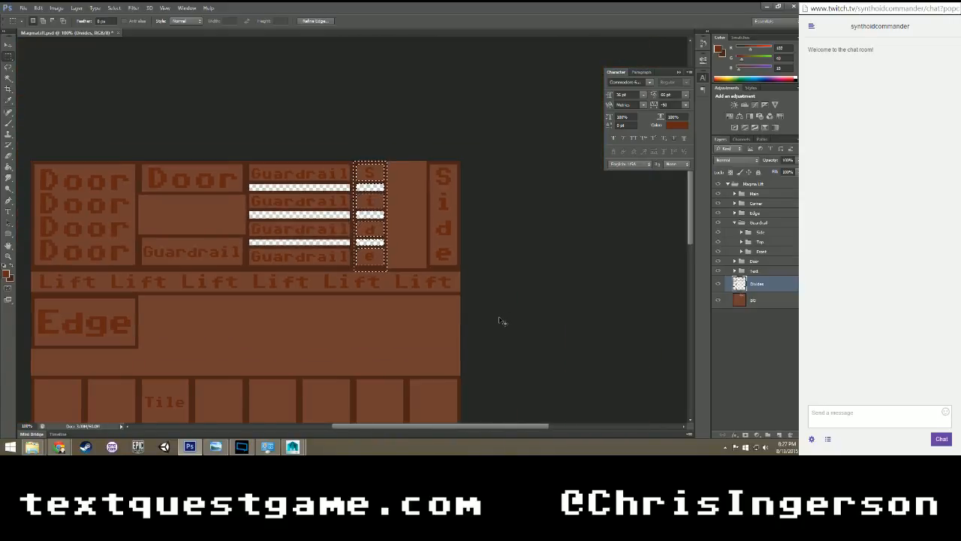
{"action": "left_click", "coordinate": [741, 233]}
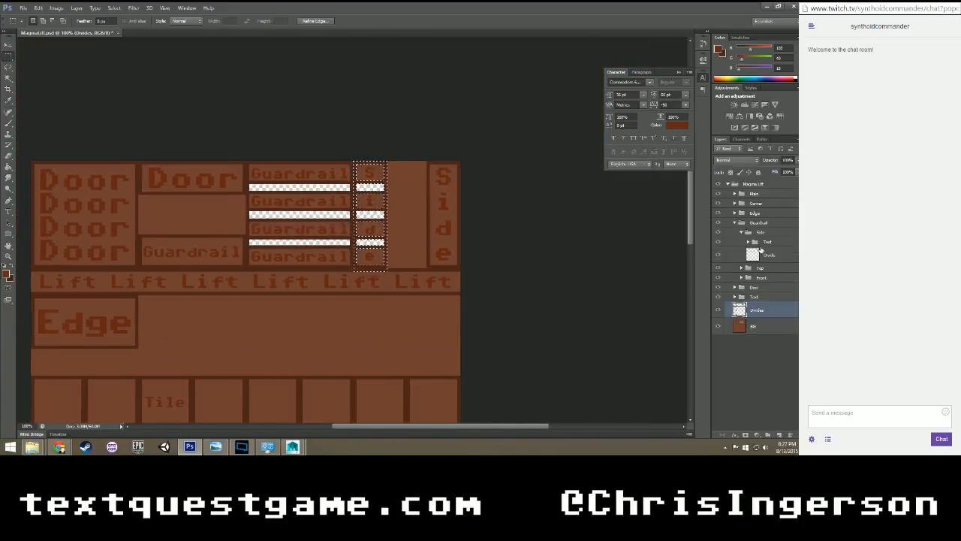
{"action": "left_click", "coordinate": [771, 256]}
{"action": "key", "text": "ctrl+d"}
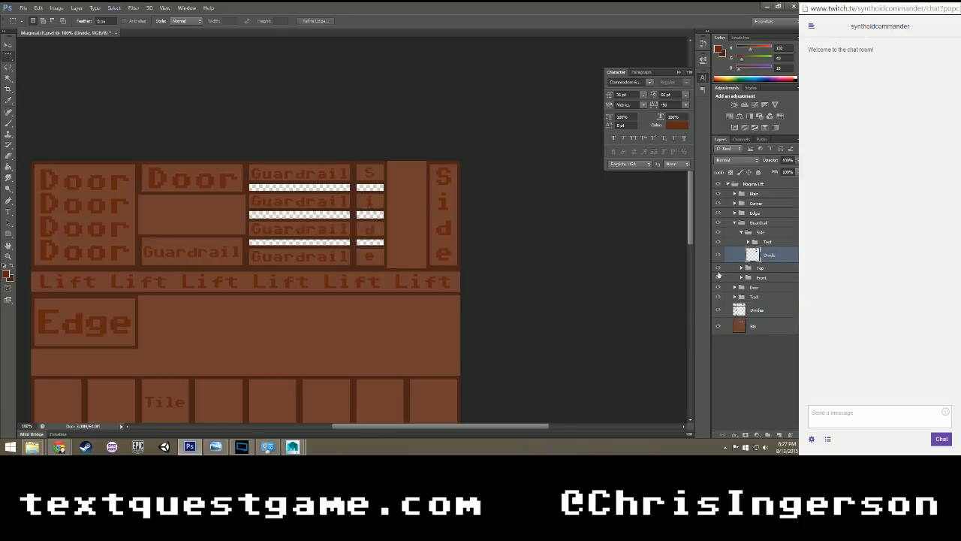
Check the separated guardrail dividers by temporarily hiding the BG layer and the main Divides layer.
{"action": "left_click", "coordinate": [718, 326]}
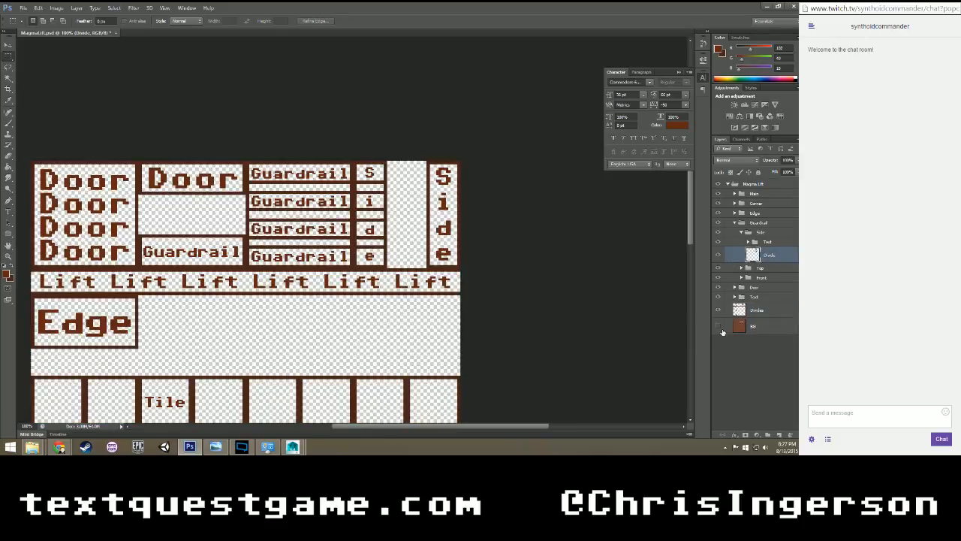
{"action": "left_click", "coordinate": [718, 326]}
{"action": "left_click", "coordinate": [718, 310]}
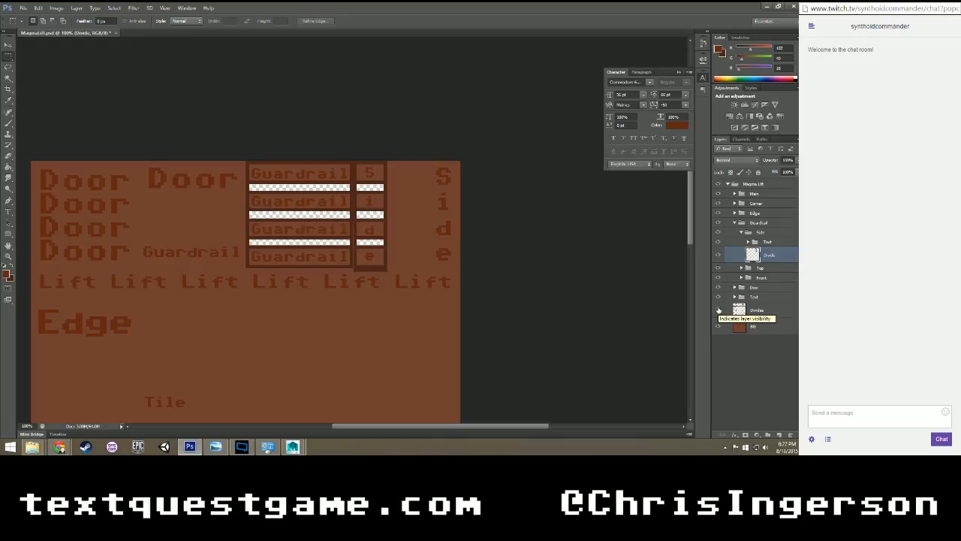
{"action": "left_click", "coordinate": [718, 310]}
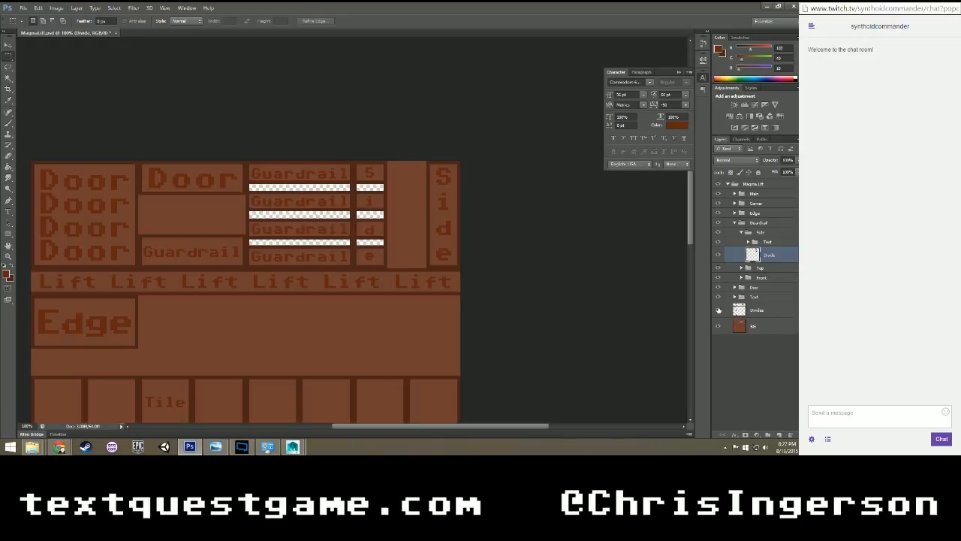
Hide the main Divides layer and fill the thin gap between the Guardrail panel and Side strip dividers with the dark divider colour.
{"action": "left_click", "coordinate": [718, 310]}
{"action": "key", "text": "ctrl+plus"}
{"action": "key", "text": "ctrl+plus"}
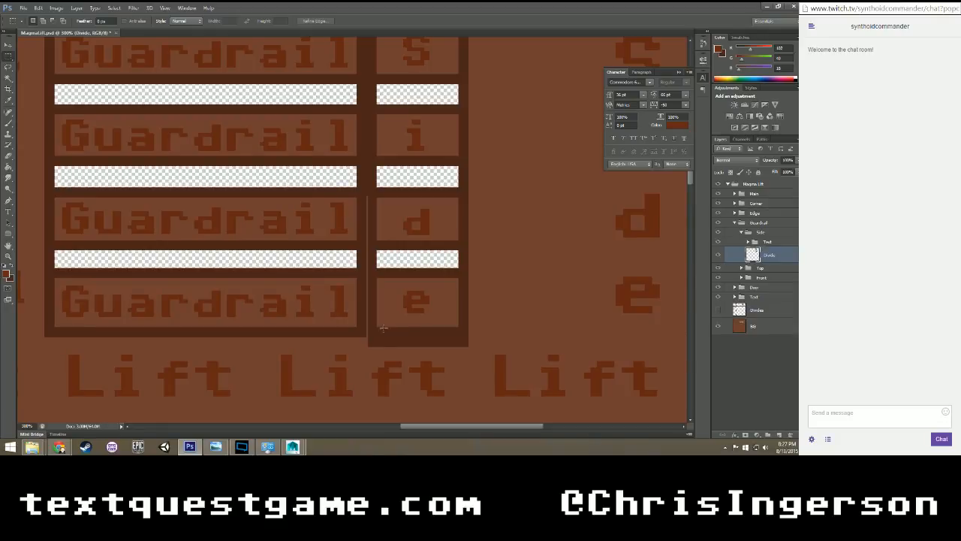
{"action": "left_click_drag", "start_coordinate": [369, 316], "coordinate": [375, 328]}
{"action": "key", "text": "ctrl+d"}
{"action": "left_click_drag", "start_coordinate": [367, 197], "coordinate": [370, 345]}
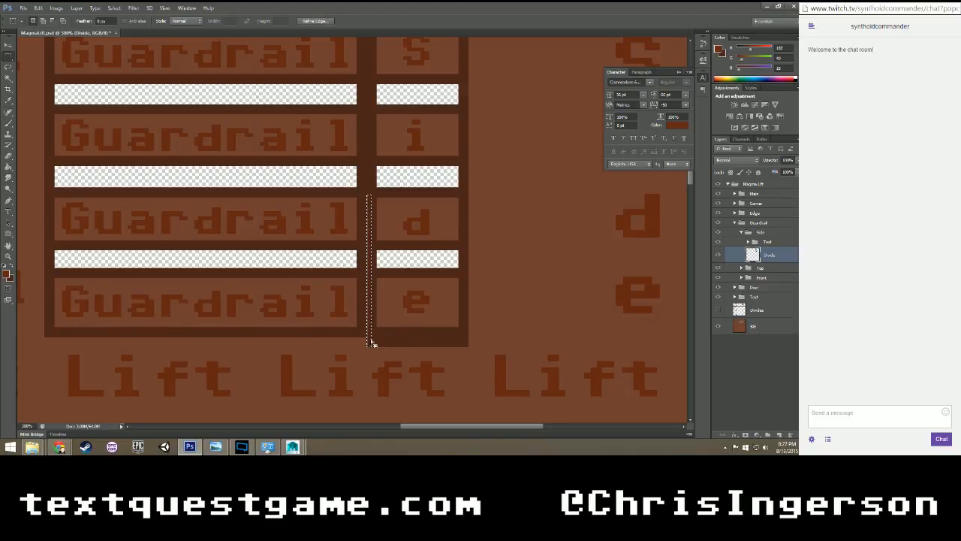
{"action": "key", "text": "g"}
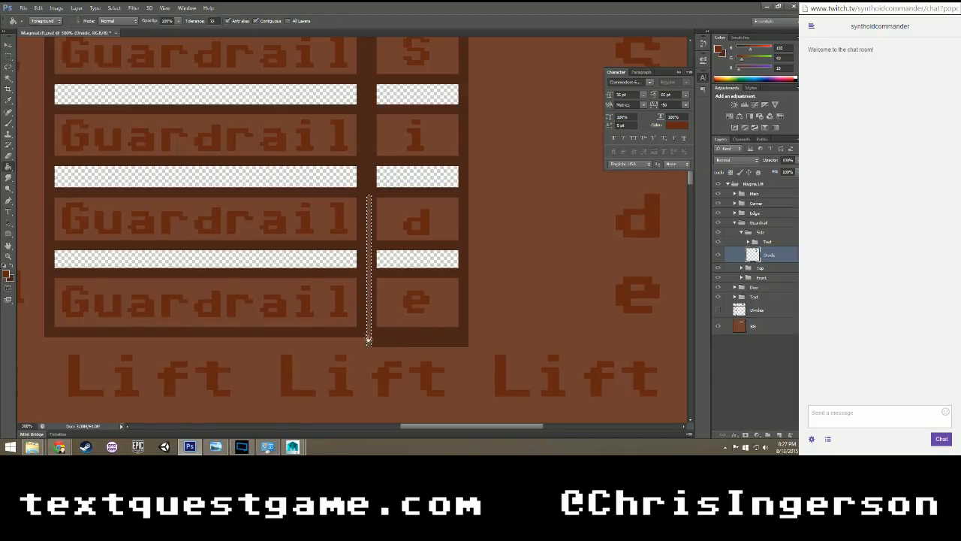
{"action": "key", "text": "x"}
{"action": "left_click", "coordinate": [372, 278]}
{"action": "key", "text": "m"}
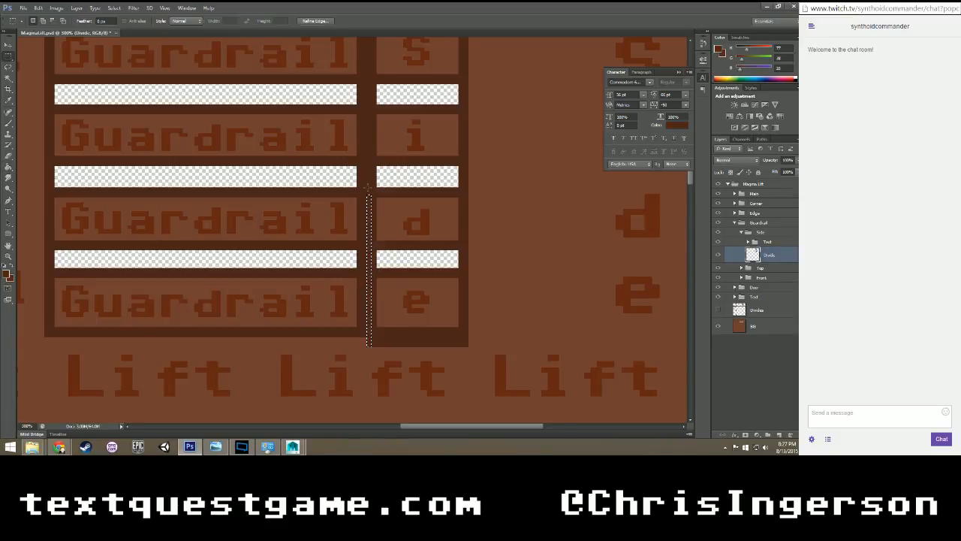
{"action": "key", "text": "ctrl+d"}
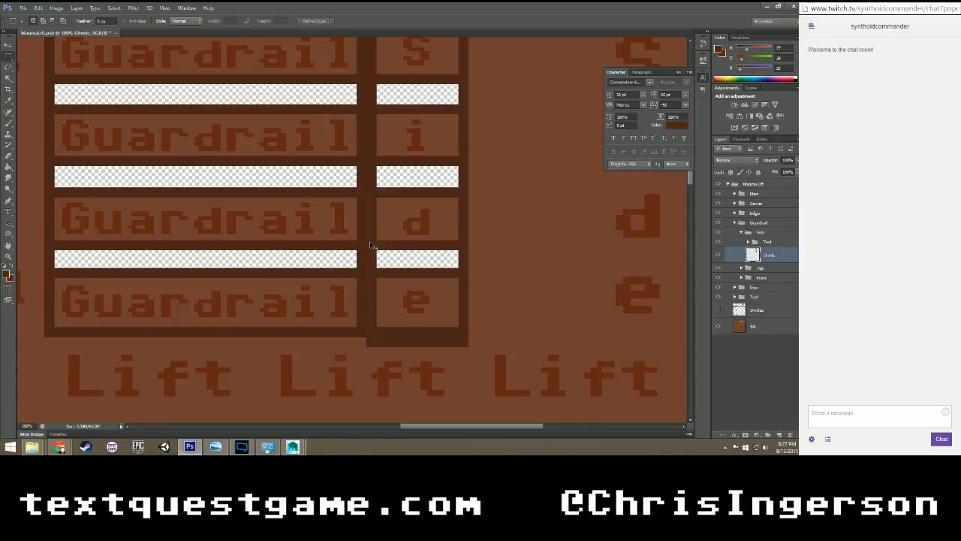
Delete the Side strip divider's overhang below the Guardrail panel and show the main Divides layer again.
{"action": "scroll", "coordinate": [370, 244], "scroll_direction": "down", "scroll_amount": 1, "text": "alt"}
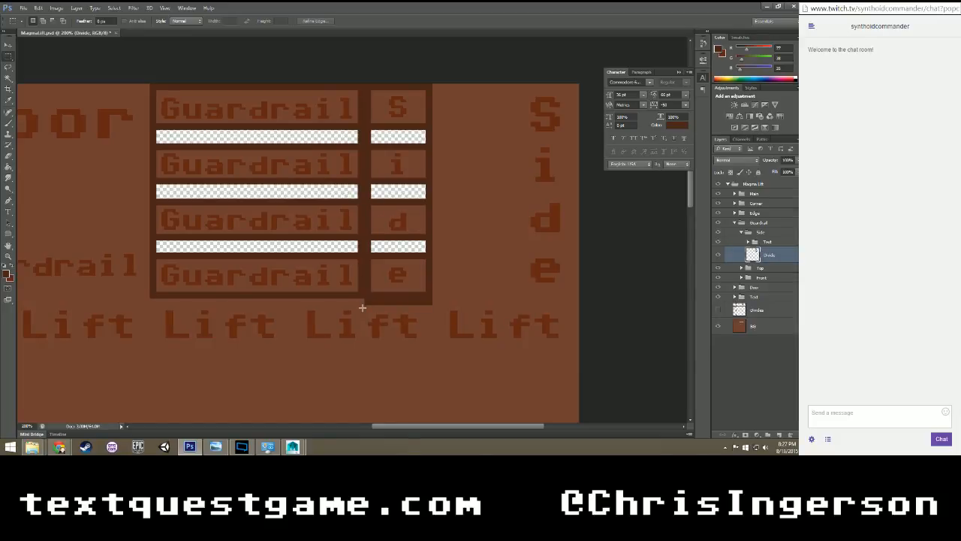
{"action": "left_click_drag", "start_coordinate": [362, 307], "coordinate": [446, 299]}
{"action": "key", "text": "Delete"}
{"action": "left_click", "coordinate": [461, 269]}
{"action": "left_click", "coordinate": [718, 310]}
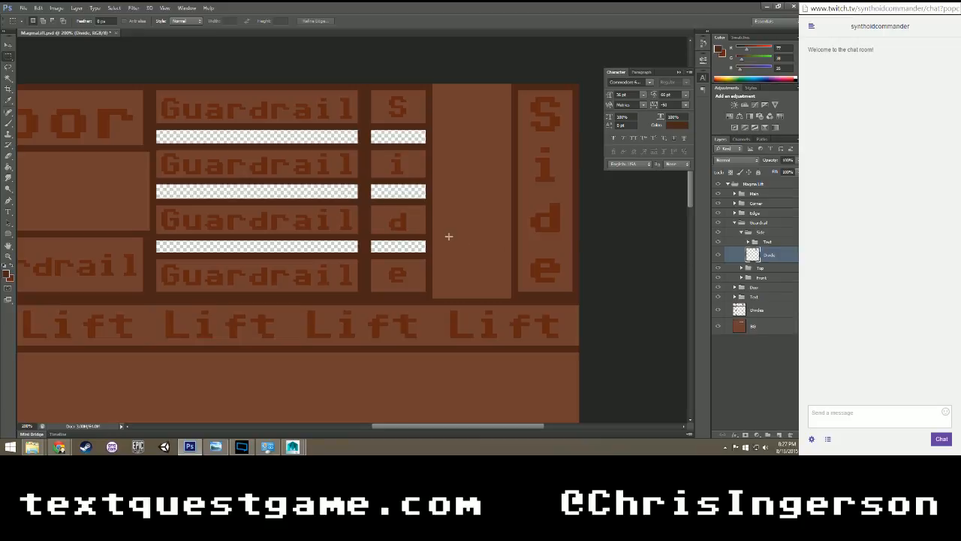
Load the Side Divide layer's transparency as a selection and clear that area from the main Divides layer.
{"action": "right_click", "coordinate": [429, 213]}
{"action": "left_click", "coordinate": [467, 309]}
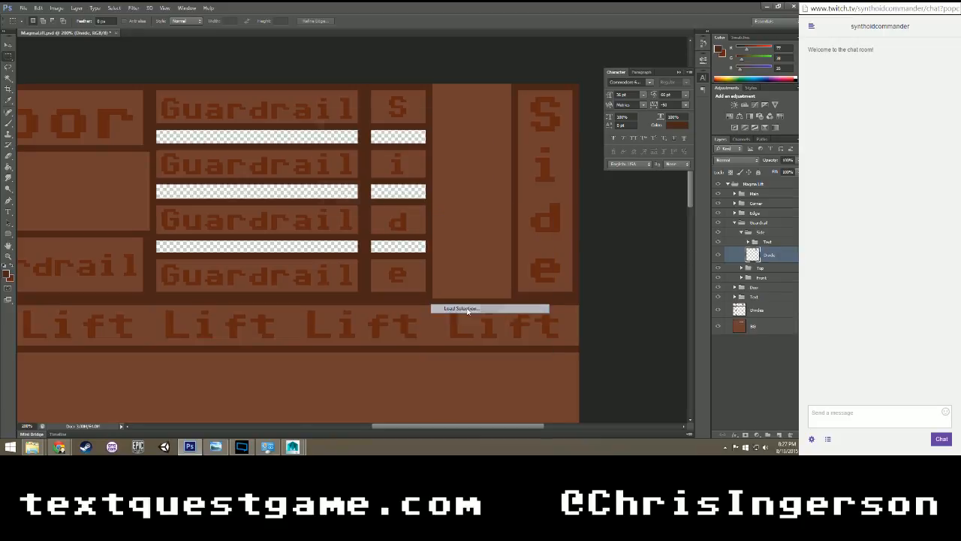
{"action": "left_click", "coordinate": [470, 132]}
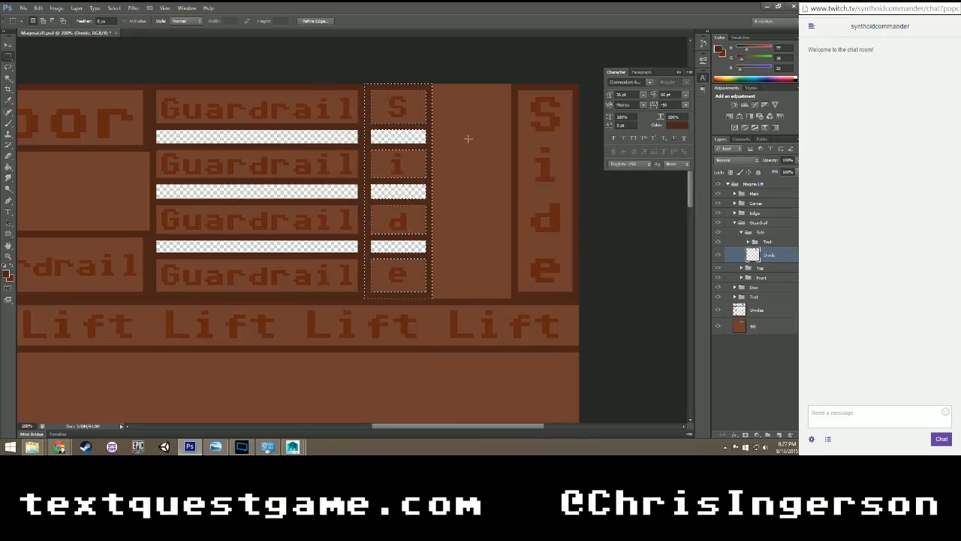
{"action": "left_click", "coordinate": [760, 311]}
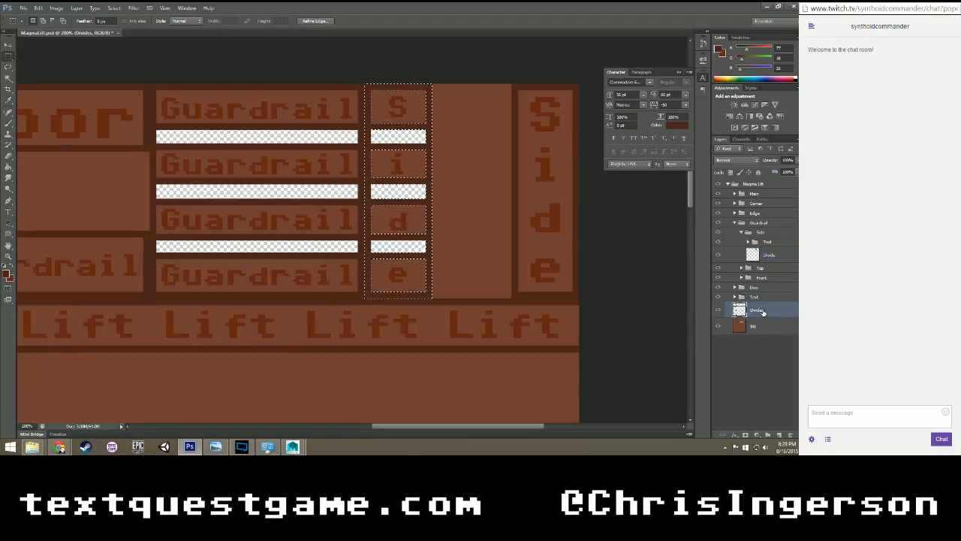
{"action": "key", "text": "ctrl+d"}
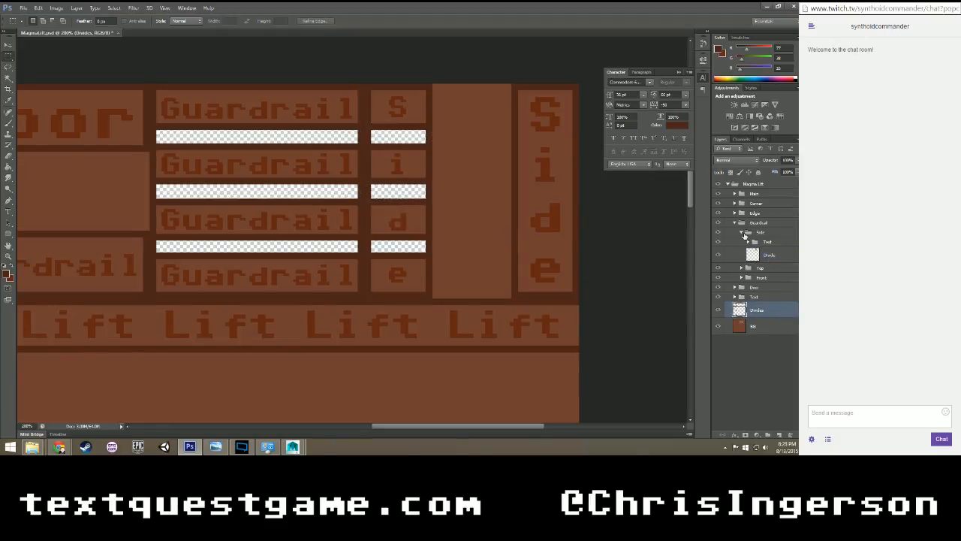
Collapse the Side subgroup and the Guardrail group, and leave no layer selected.
{"action": "left_click", "coordinate": [742, 232]}
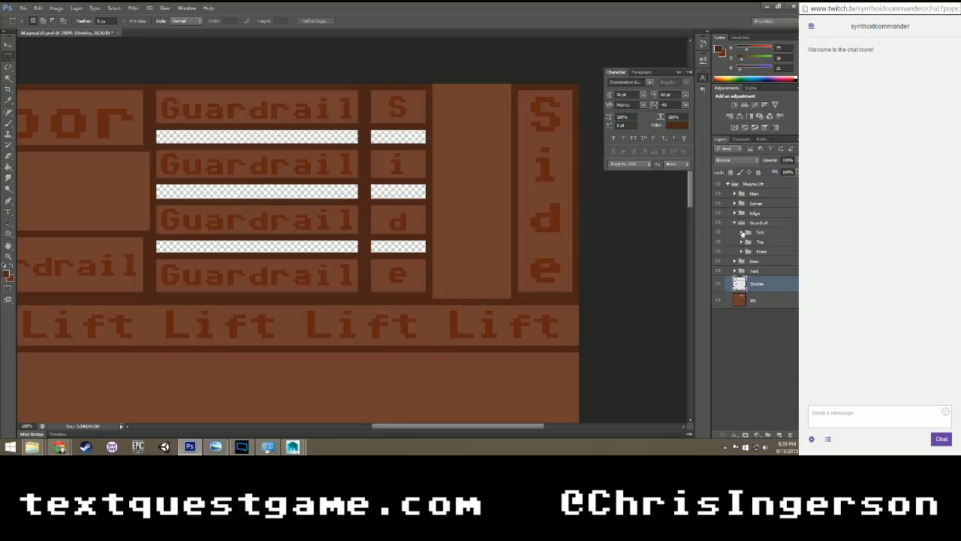
{"action": "left_click", "coordinate": [742, 233]}
{"action": "left_click", "coordinate": [742, 233]}
{"action": "left_click", "coordinate": [733, 225]}
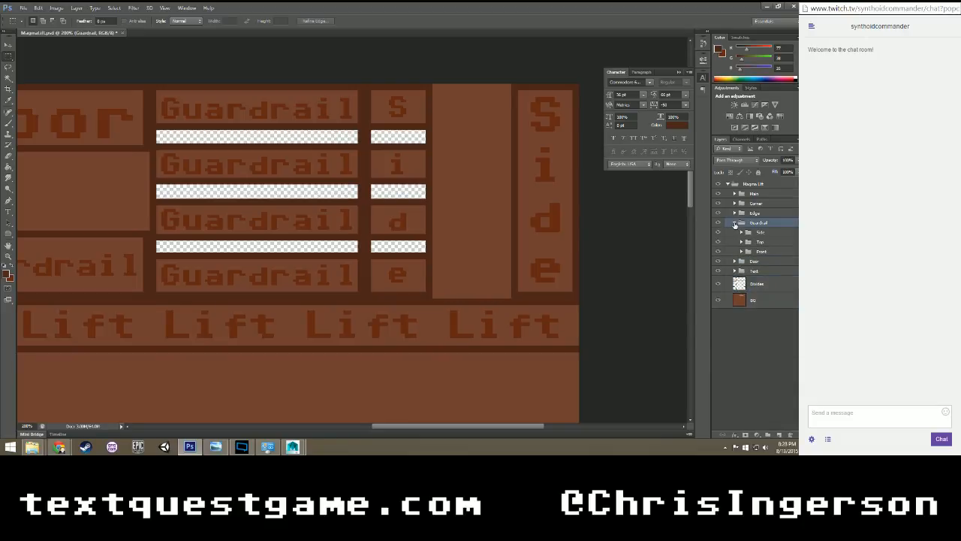
{"action": "left_click", "coordinate": [734, 223]}
{"action": "left_click", "coordinate": [762, 288]}
{"action": "scroll", "coordinate": [507, 228], "scroll_direction": "down", "scroll_amount": 1}
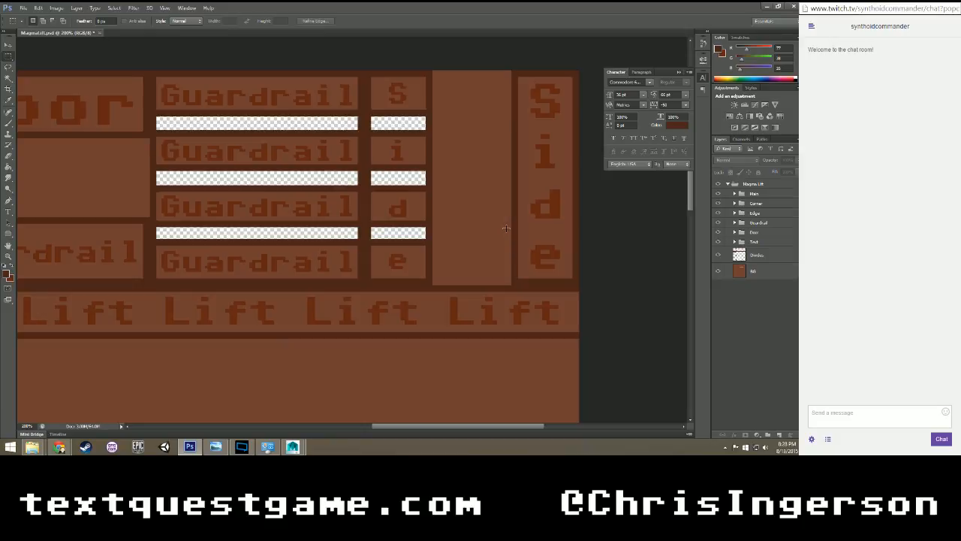
{"action": "scroll", "coordinate": [507, 228], "scroll_direction": "down", "scroll_amount": 1, "text": "alt"}
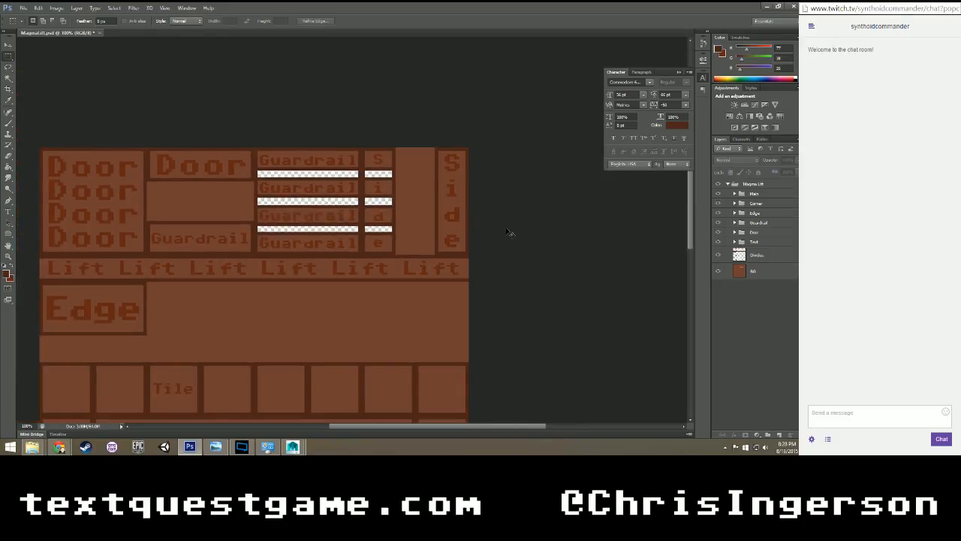
Add a new group and a blank layer to Guardrail's Top subgroup and move the Guardrail text layer into the new group.
{"action": "left_click", "coordinate": [760, 223]}
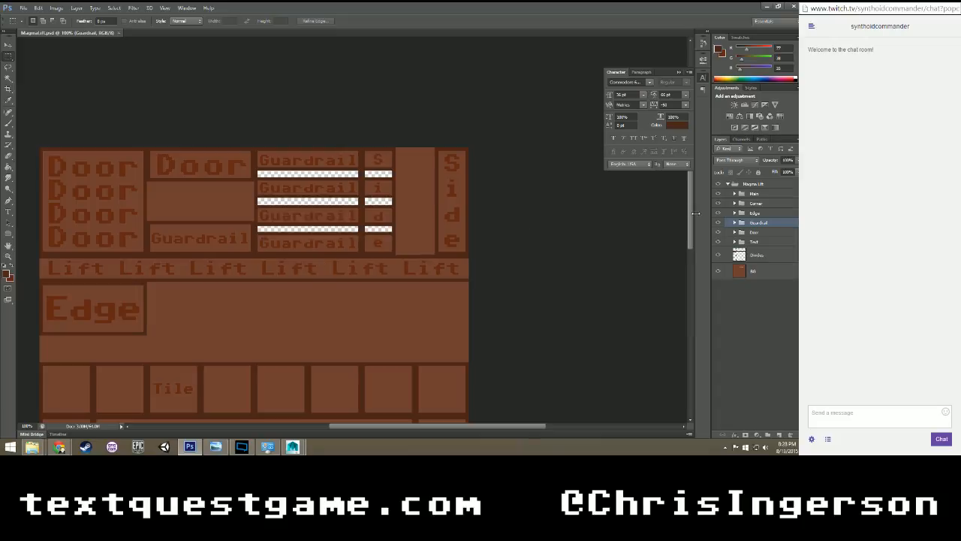
{"action": "left_click", "coordinate": [736, 223]}
{"action": "left_click", "coordinate": [741, 241]}
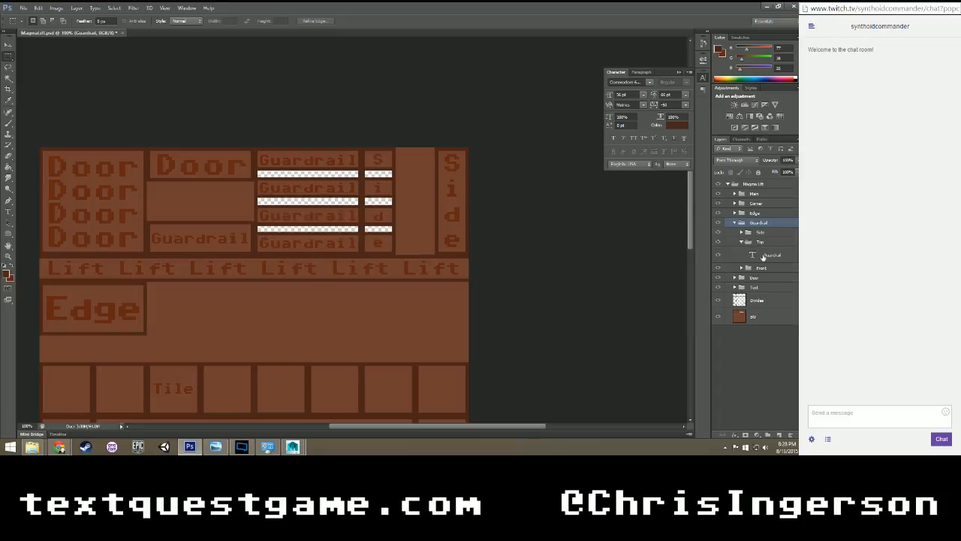
{"action": "left_click", "coordinate": [764, 256]}
{"action": "left_click", "coordinate": [768, 434]}
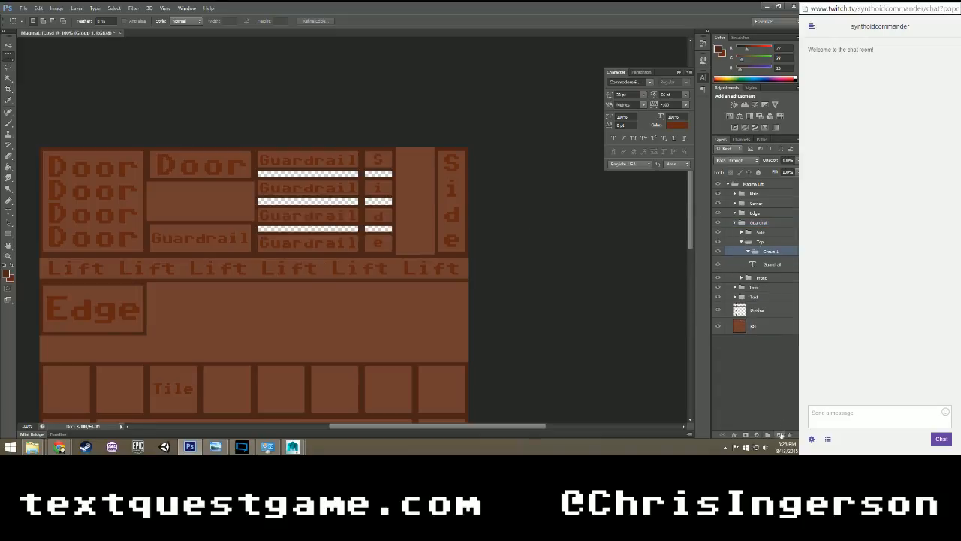
{"action": "left_click", "coordinate": [779, 434]}
{"action": "mouse_move", "coordinate": [770, 267]}
{"action": "left_mouse_down"}
{"action": "mouse_move", "coordinate": [773, 280]}
{"action": "mouse_move", "coordinate": [767, 251]}
{"action": "left_mouse_up"}
Rename the Top subgroup's new group as Text and collapse it.
{"action": "double_click", "coordinate": [774, 251]}
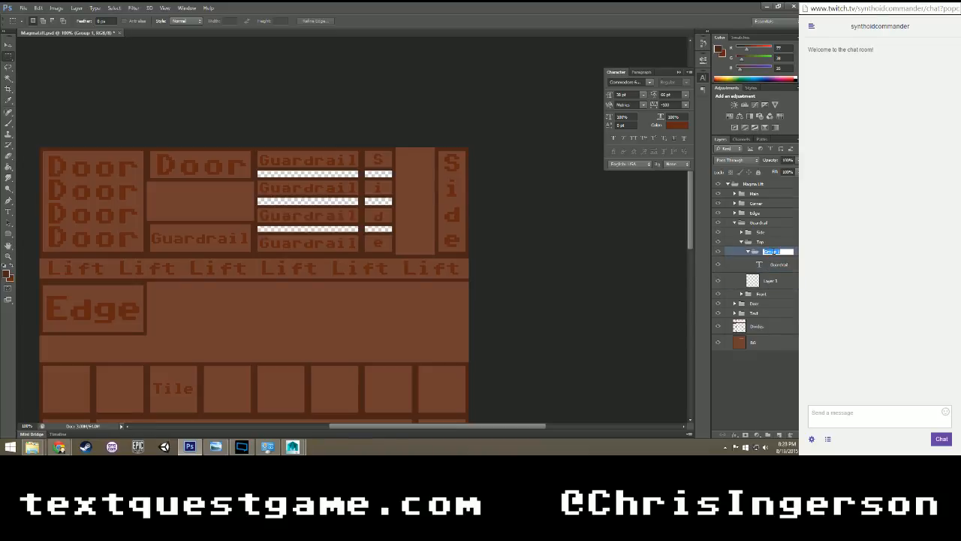
{"action": "type", "text": "Text"}
{"action": "key", "text": "Return"}
{"action": "left_click", "coordinate": [748, 251]}
Load the main Divides layer's transparency as a new selection and subtract the dividers on the texture's right-hand part.
{"action": "left_click", "coordinate": [760, 311]}
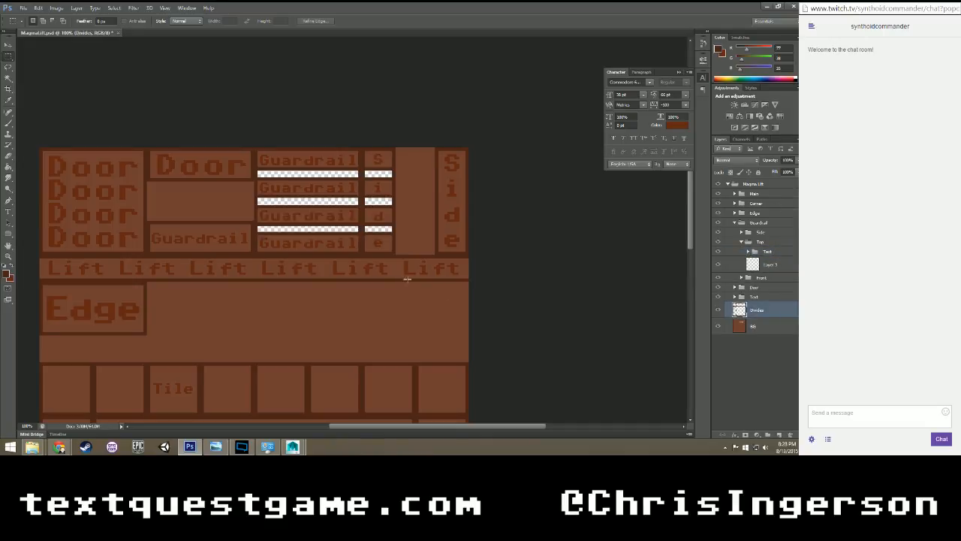
{"action": "right_click", "coordinate": [206, 222]}
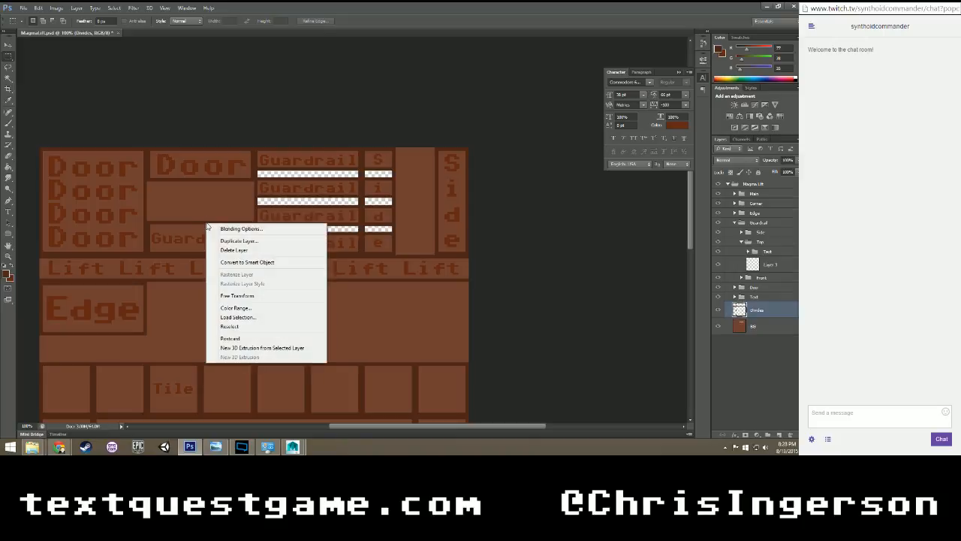
{"action": "left_click", "coordinate": [238, 316]}
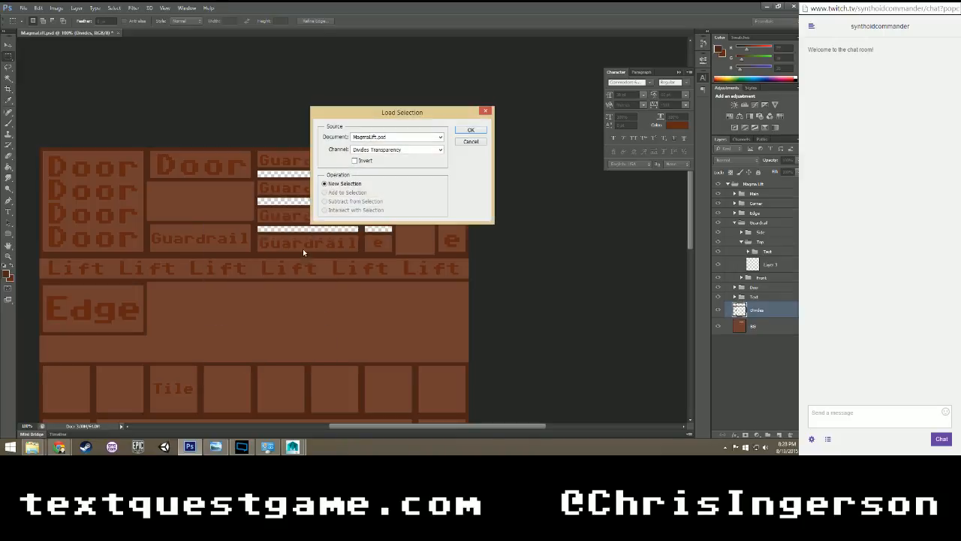
{"action": "left_click", "coordinate": [470, 130]}
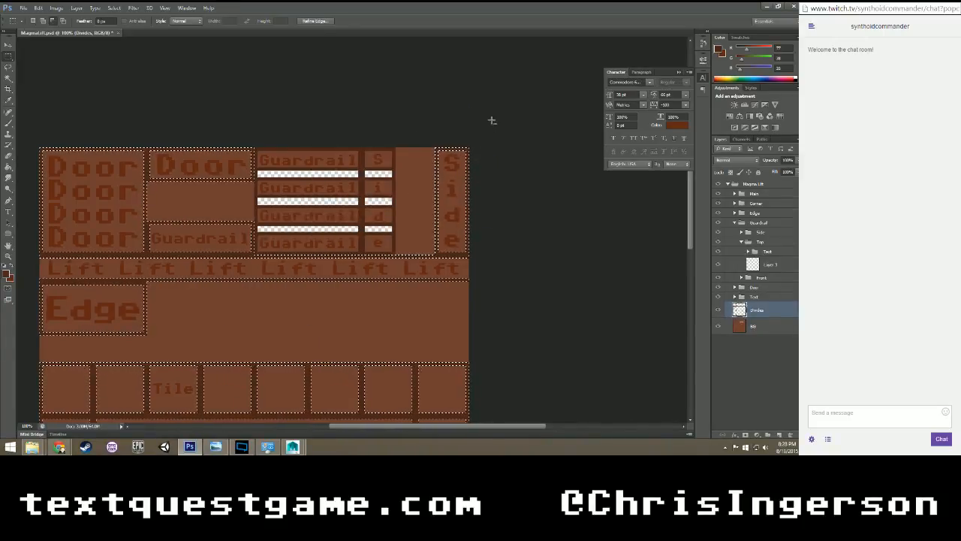
{"action": "scroll", "coordinate": [491, 118], "scroll_direction": "down", "scroll_amount": 1}
{"action": "left_click_drag", "start_coordinate": [492, 91], "coordinate": [290, 250]}
{"action": "scroll", "coordinate": [290, 251], "scroll_direction": "up", "scroll_amount": 5}
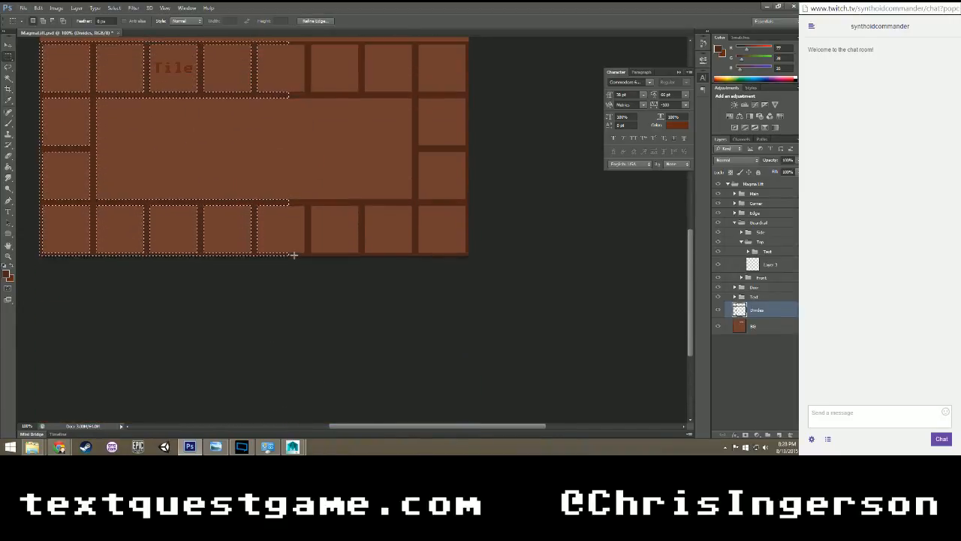
Subtract the remaining tile, Edge and Lift dividers, keeping the Door and small Guardrail panel dividers selected.
{"action": "scroll", "coordinate": [294, 257], "scroll_direction": "up", "scroll_amount": 7}
{"action": "scroll", "coordinate": [307, 293], "scroll_direction": "down", "scroll_amount": 6}
{"action": "left_click_drag", "start_coordinate": [310, 342], "coordinate": [23, 121], "text": "alt"}
{"action": "scroll", "coordinate": [22, 239], "scroll_direction": "up", "scroll_amount": 4}
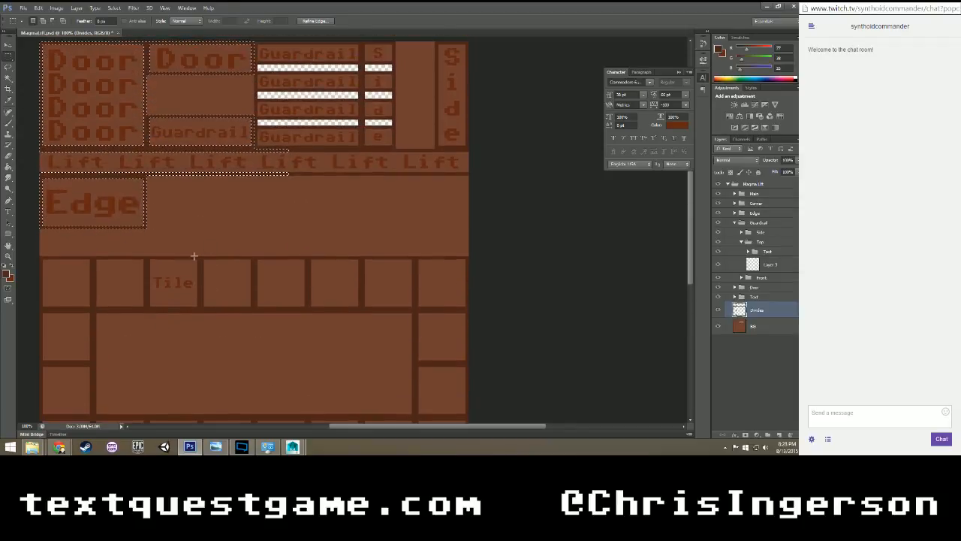
{"action": "left_click_drag", "start_coordinate": [22, 239], "coordinate": [259, 94], "text": "alt"}
{"action": "scroll", "coordinate": [274, 137], "scroll_direction": "up", "scroll_amount": 2}
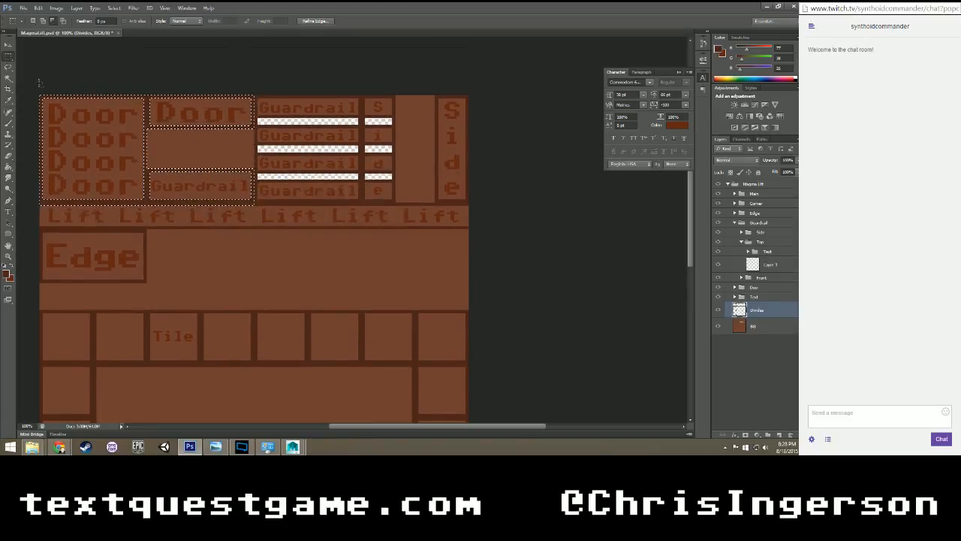
Subtract the Door dividers from the selection, keeping only the small Guardrail panel's dividers selected.
{"action": "left_click_drag", "start_coordinate": [39, 95], "coordinate": [150, 216], "text": "alt"}
{"action": "left_click_drag", "start_coordinate": [142, 90], "coordinate": [261, 147], "text": "alt"}
{"action": "left_click_drag", "start_coordinate": [32, 212], "coordinate": [295, 202], "text": "alt"}
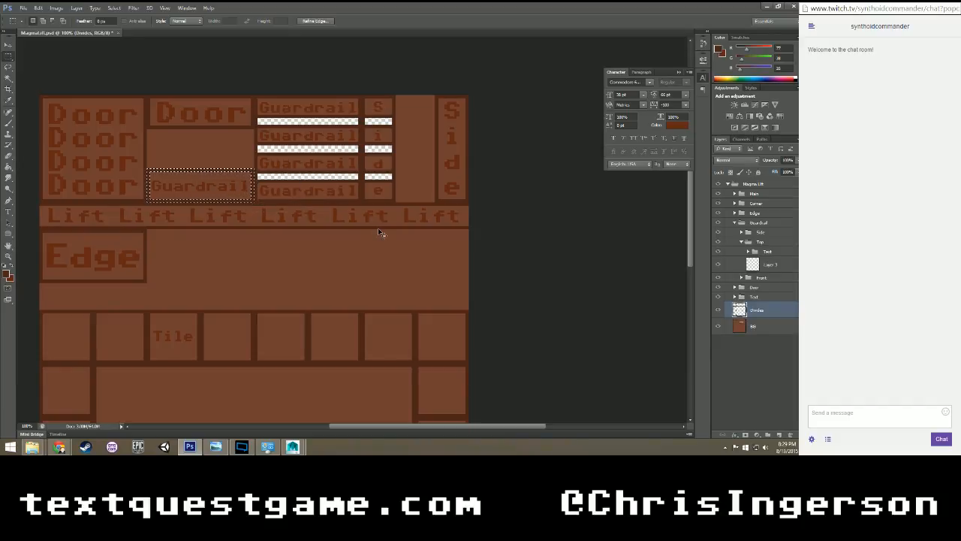
Fill the selected dividers on the Top subgroup's blank layer, name that layer Divides, and clear the selection.
{"action": "double_click", "coordinate": [771, 266]}
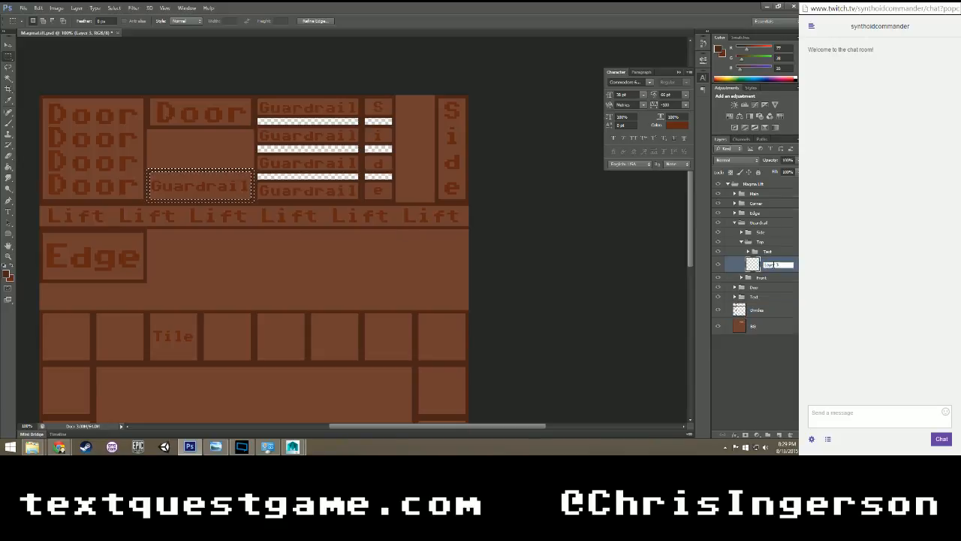
{"action": "type", "text": "Dividers"}
{"action": "key", "text": "Return"}
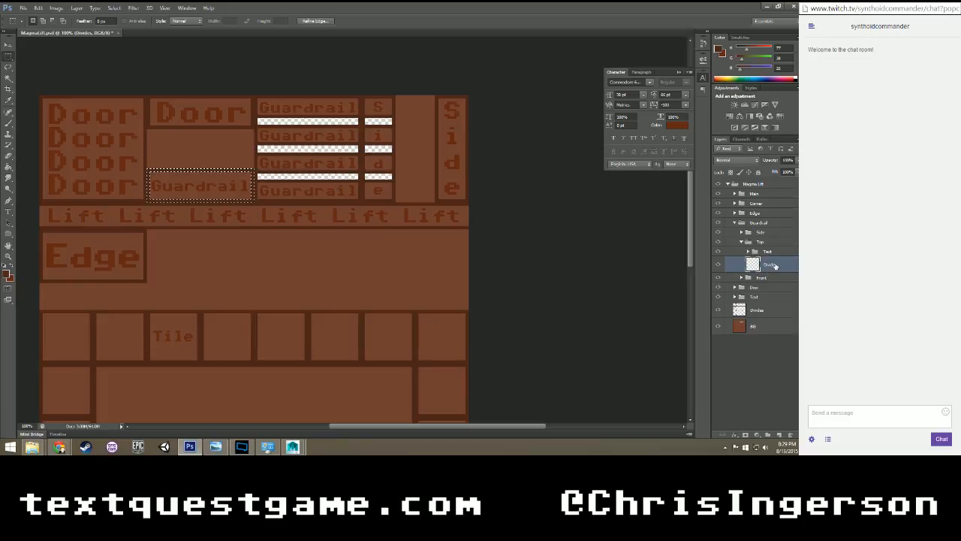
{"action": "key", "text": "ctrl+d"}
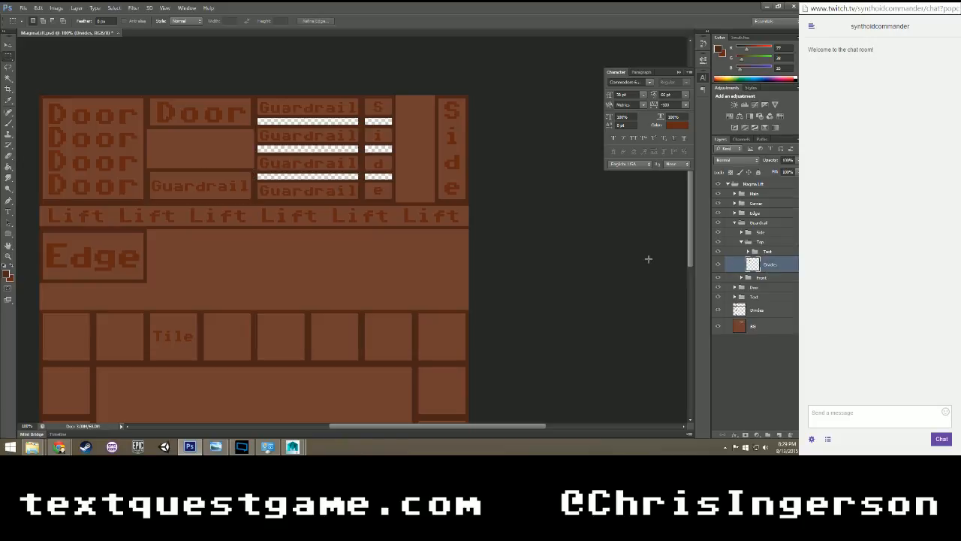
Toggle the visibility of the main and Top subgroup Divides layers to check the separated Guardrail dividers.
{"action": "left_click", "coordinate": [719, 310]}
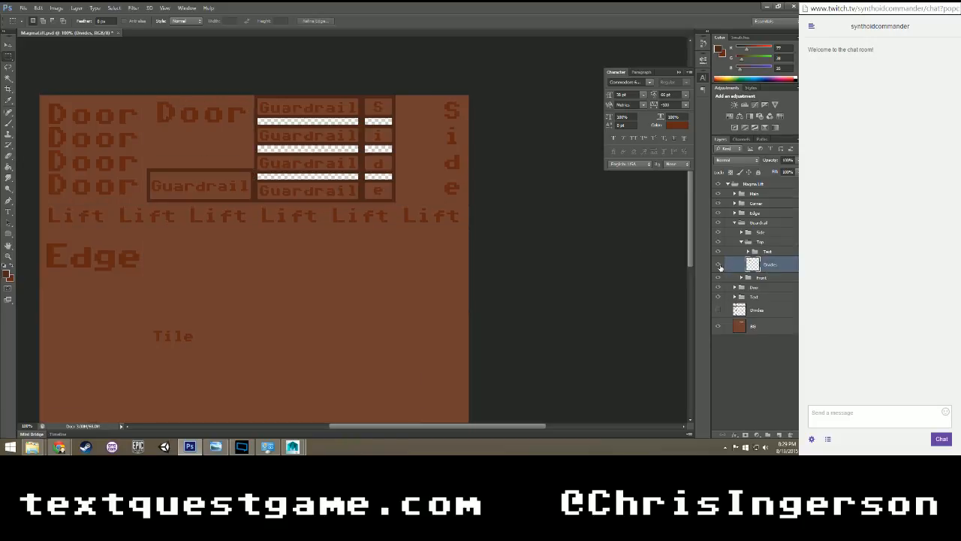
{"action": "left_click", "coordinate": [718, 310]}
{"action": "left_click", "coordinate": [719, 310]}
{"action": "left_click", "coordinate": [718, 264]}
{"action": "left_click", "coordinate": [718, 264]}
{"action": "left_click", "coordinate": [719, 310]}
Collapse the Top subgroup and the Guardrail group.
{"action": "left_click", "coordinate": [741, 245]}
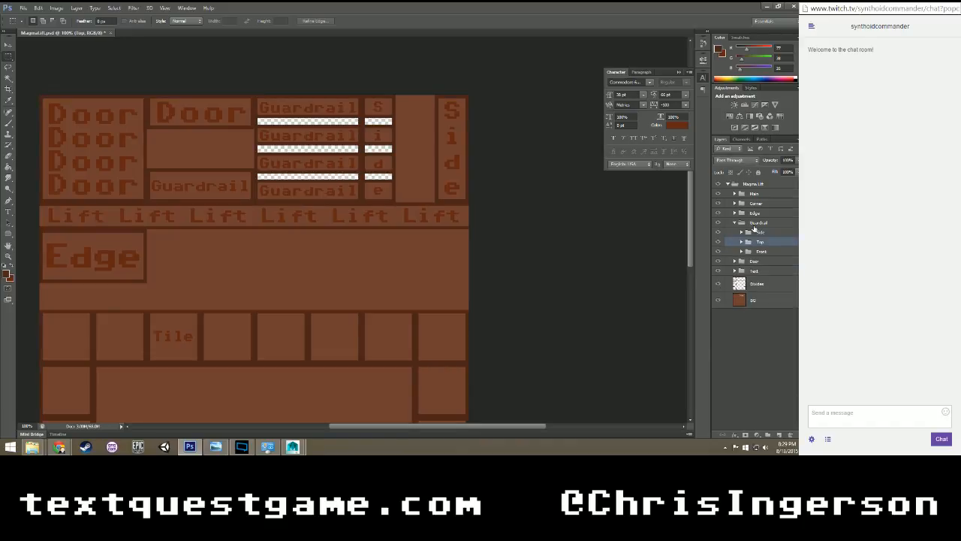
{"action": "left_click", "coordinate": [756, 224]}
{"action": "key", "text": "v"}
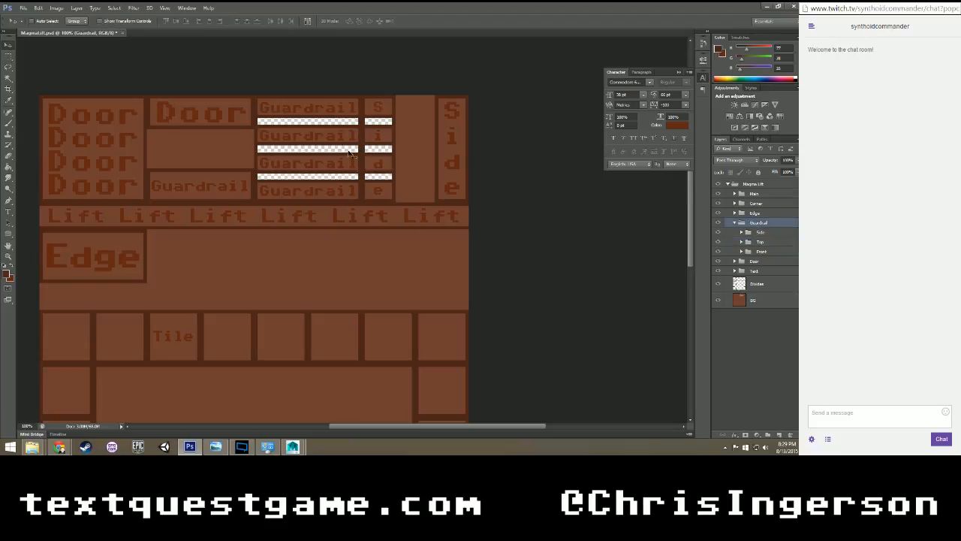
{"action": "mouse_move", "coordinate": [351, 155]}
{"action": "left_mouse_down"}
{"action": "mouse_move", "coordinate": [375, 259]}
{"action": "mouse_move", "coordinate": [430, 280]}
{"action": "mouse_move", "coordinate": [386, 278]}
{"action": "mouse_move", "coordinate": [349, 154]}
{"action": "left_mouse_up"}
{"action": "left_click", "coordinate": [735, 223]}
Load the main Divides layer's transparency as a new selection.
{"action": "left_click", "coordinate": [755, 255]}
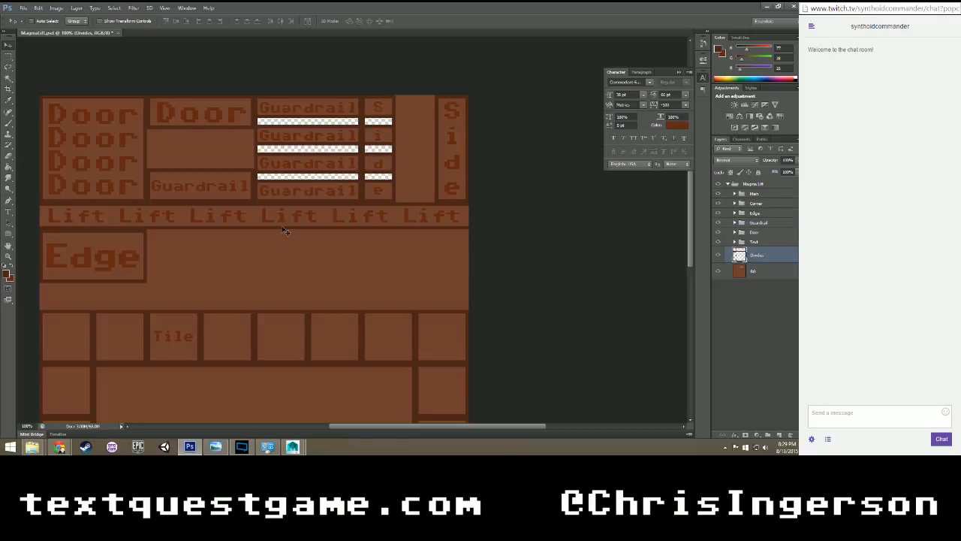
{"action": "key", "text": "m"}
{"action": "right_click", "coordinate": [280, 228]}
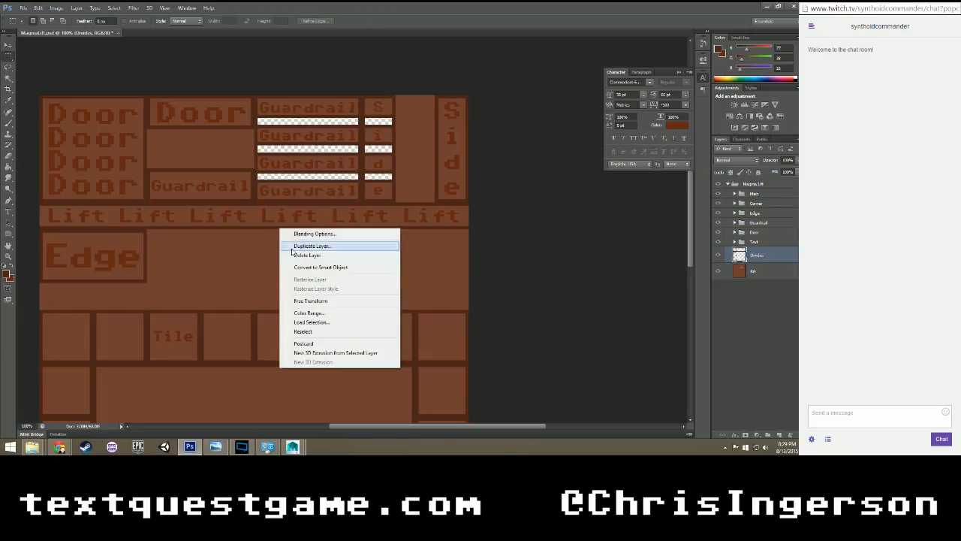
{"action": "left_click", "coordinate": [309, 322]}
{"action": "left_click", "coordinate": [469, 130]}
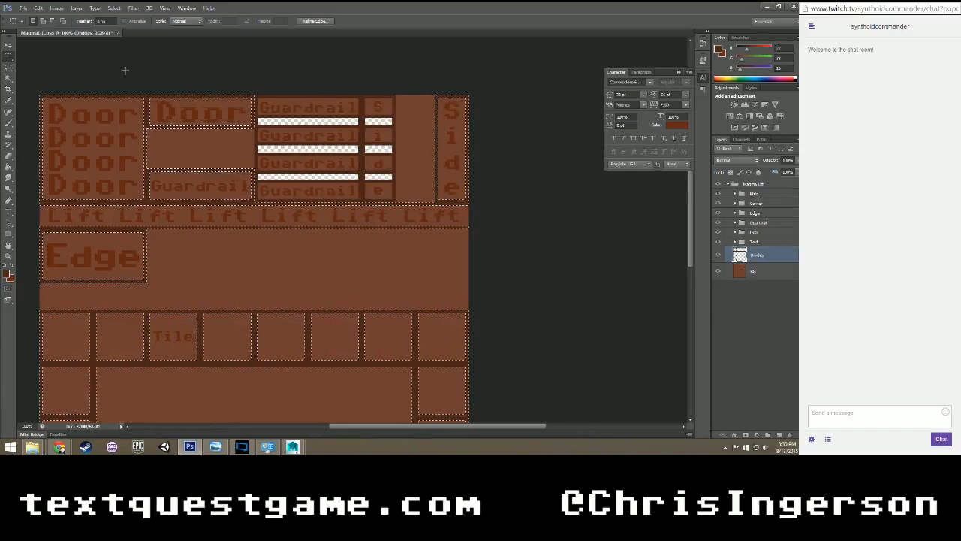
Subtract the Door, Guardrail and Side dividers above the Lift strip from the selection.
{"action": "left_click_drag", "start_coordinate": [34, 81], "coordinate": [543, 203]}
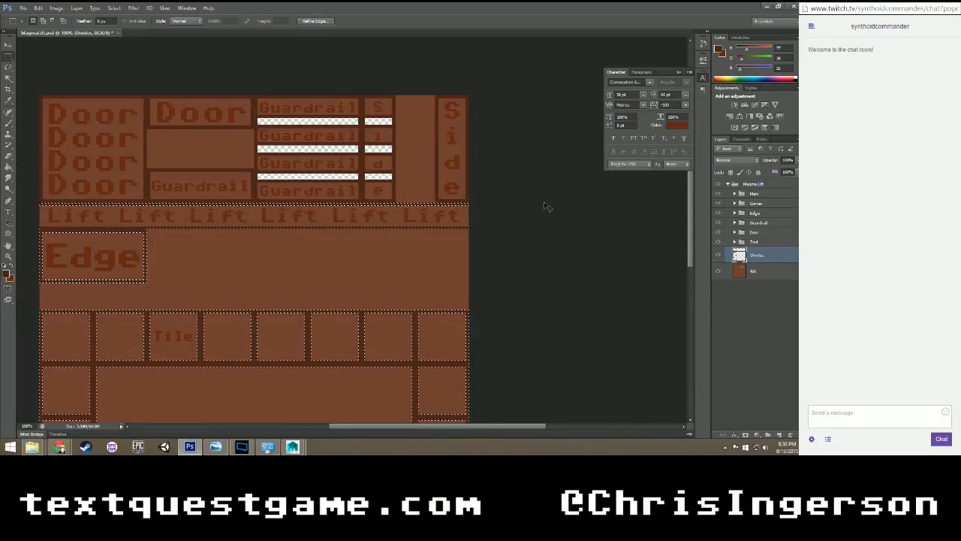
{"action": "key", "text": "ctrl+z"}
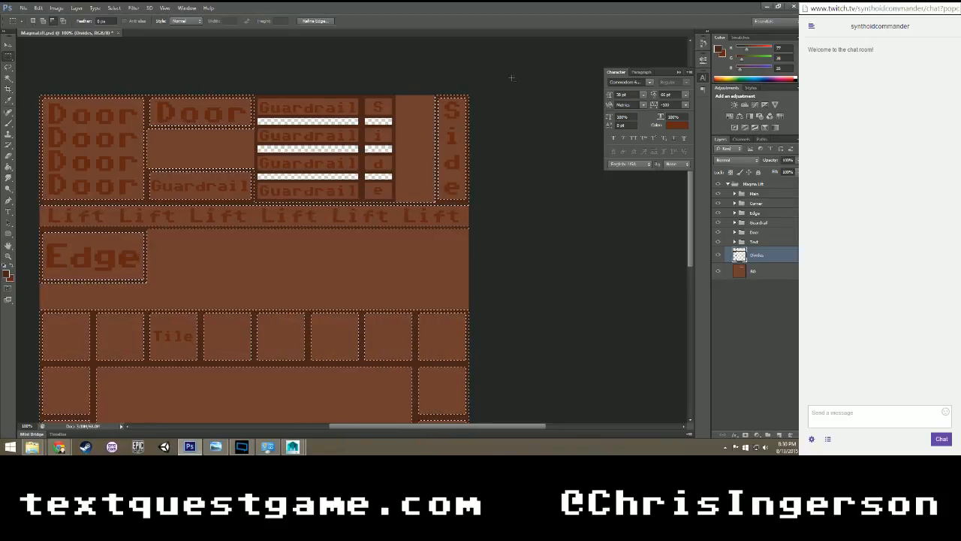
{"action": "left_click_drag", "start_coordinate": [510, 79], "coordinate": [25, 200], "text": "alt"}
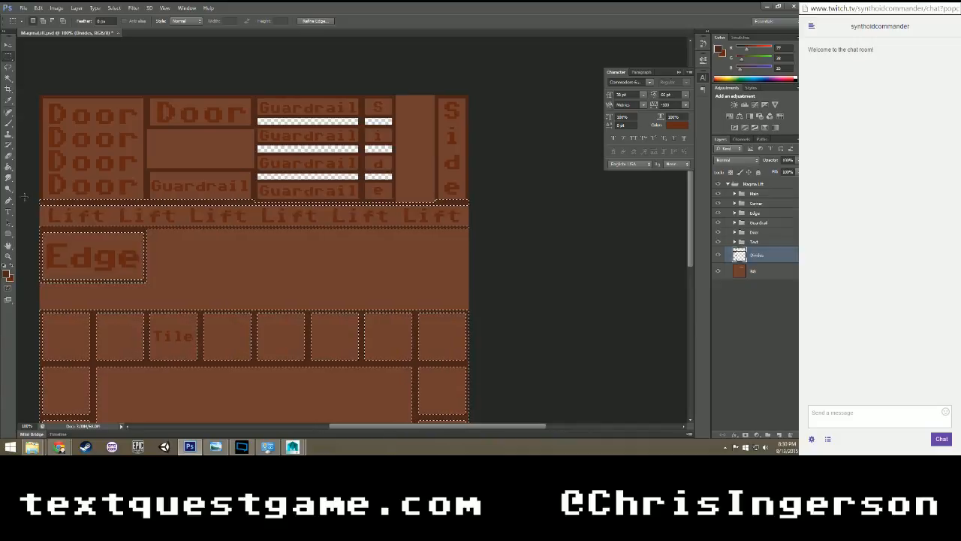
{"action": "left_click_drag", "start_coordinate": [180, 204], "coordinate": [498, 202], "text": "alt"}
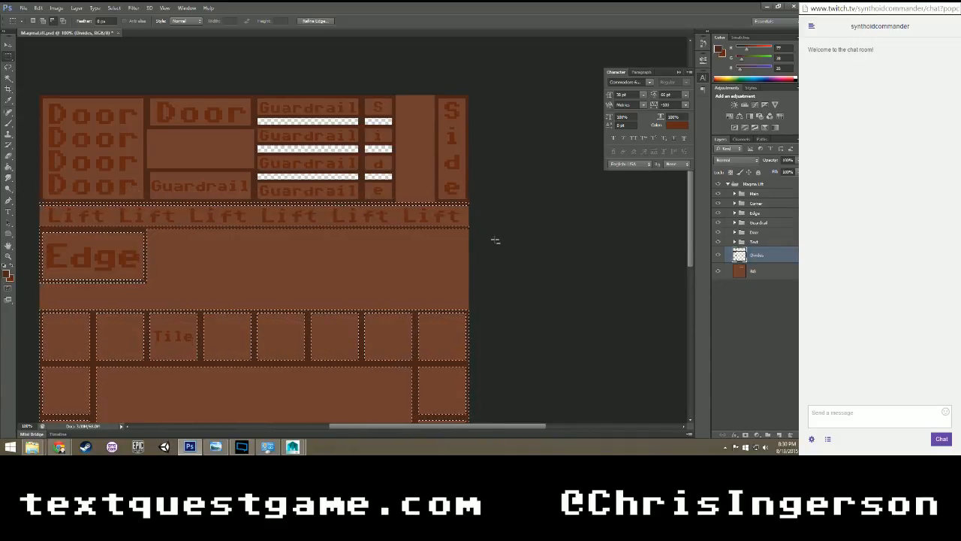
Subtract the Edge and tile dividers, keeping only the lines bordering the Lift strip selected.
{"action": "left_click_drag", "start_coordinate": [178, 289], "coordinate": [56, 223]}
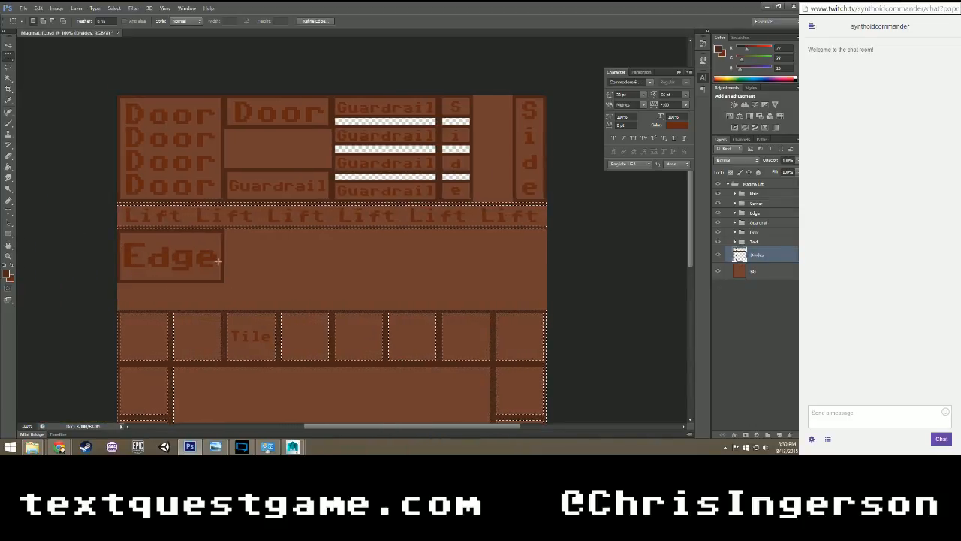
{"action": "scroll", "coordinate": [248, 268], "scroll_direction": "down", "scroll_amount": 1}
{"action": "scroll", "coordinate": [249, 268], "scroll_direction": "down", "scroll_amount": 6}
{"action": "left_click_drag", "start_coordinate": [111, 142], "coordinate": [559, 421], "text": "alt"}
{"action": "scroll", "coordinate": [498, 304], "scroll_direction": "up", "scroll_amount": 8}
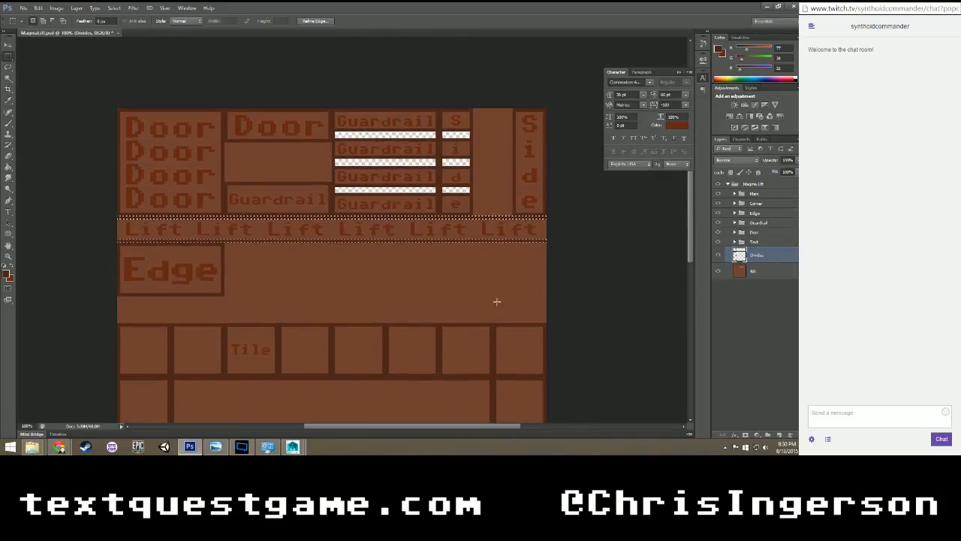
{"action": "key", "text": "ctrl+plus"}
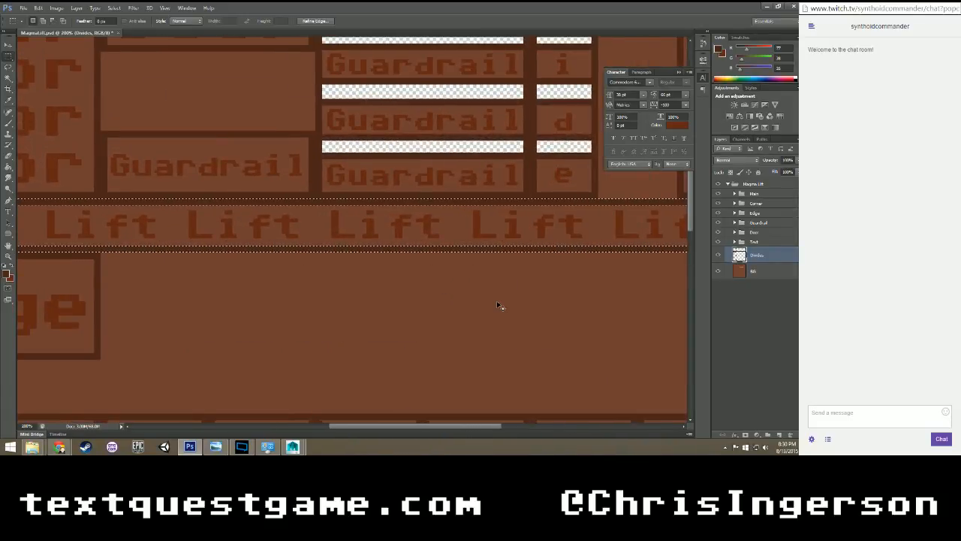
{"action": "key", "text": "ctrl+plus"}
{"action": "key", "text": "ctrl+minus"}
{"action": "key", "text": "ctrl+minus"}
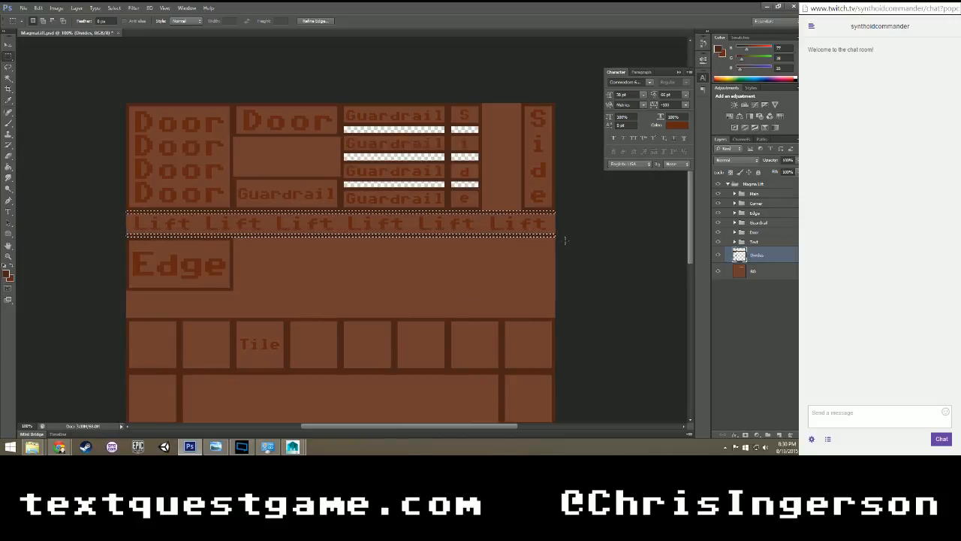
Add a new group inside the Edge group and move the Lift text layer into it.
{"action": "left_click", "coordinate": [735, 214]}
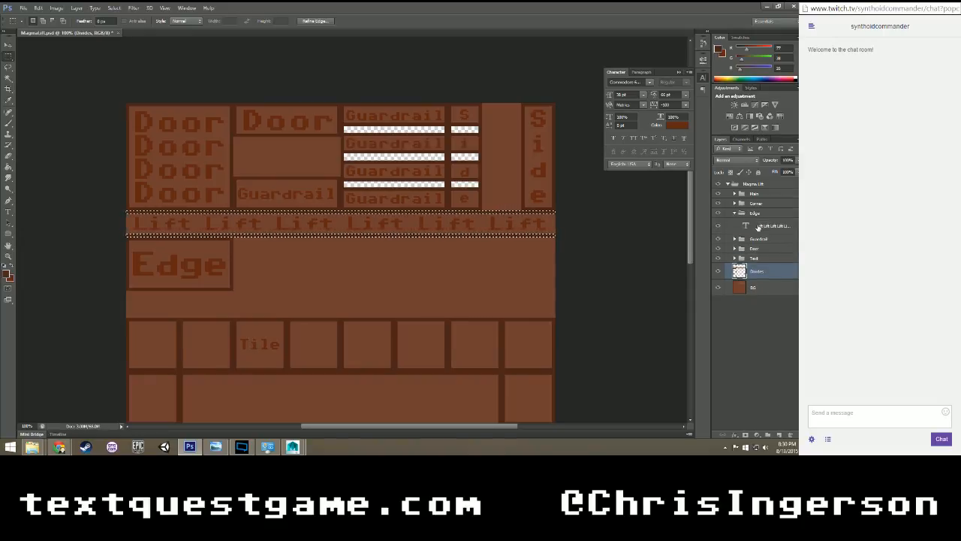
{"action": "left_click", "coordinate": [759, 227]}
{"action": "left_click", "coordinate": [768, 435]}
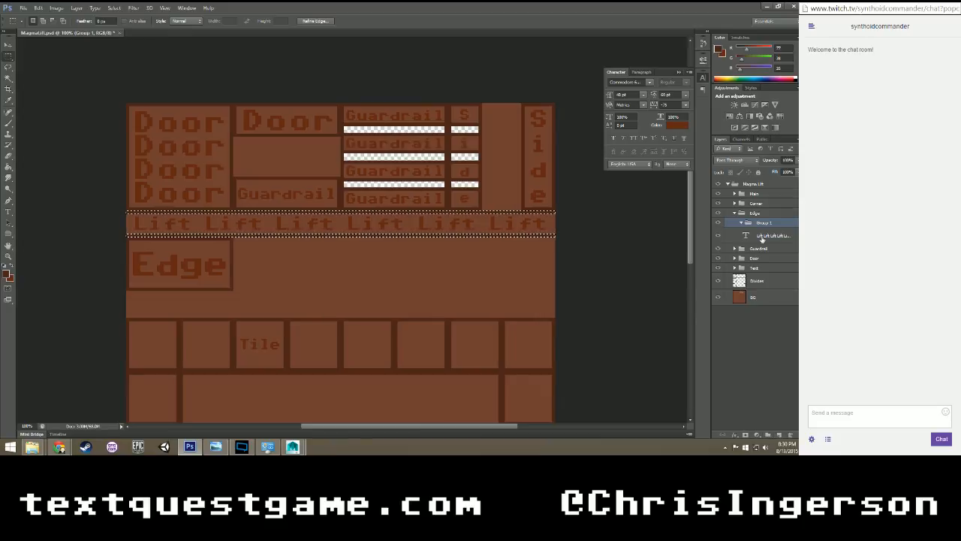
{"action": "left_click_drag", "start_coordinate": [763, 237], "coordinate": [764, 223]}
Fill the Lift strip's dividers on a new layer named Divides and place it directly in the Edge group.
{"action": "left_click", "coordinate": [779, 435]}
{"action": "key", "text": "ctrl+d"}
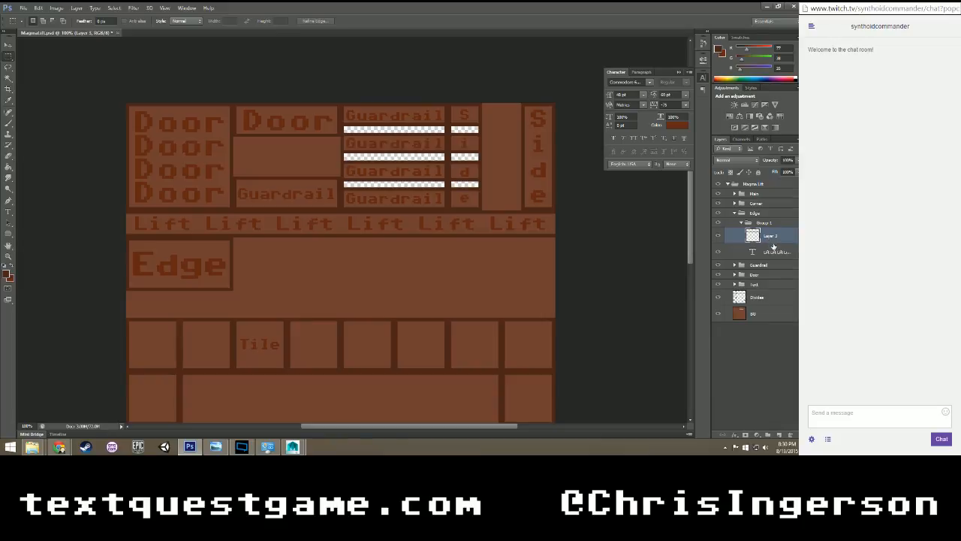
{"action": "double_click", "coordinate": [769, 237]}
{"action": "type", "text": "Dividers"}
{"action": "key", "text": "Return"}
{"action": "left_click_drag", "start_coordinate": [773, 237], "coordinate": [766, 215]}
Rename the Edge group's new subgroup as Text and collapse both groups.
{"action": "double_click", "coordinate": [766, 223]}
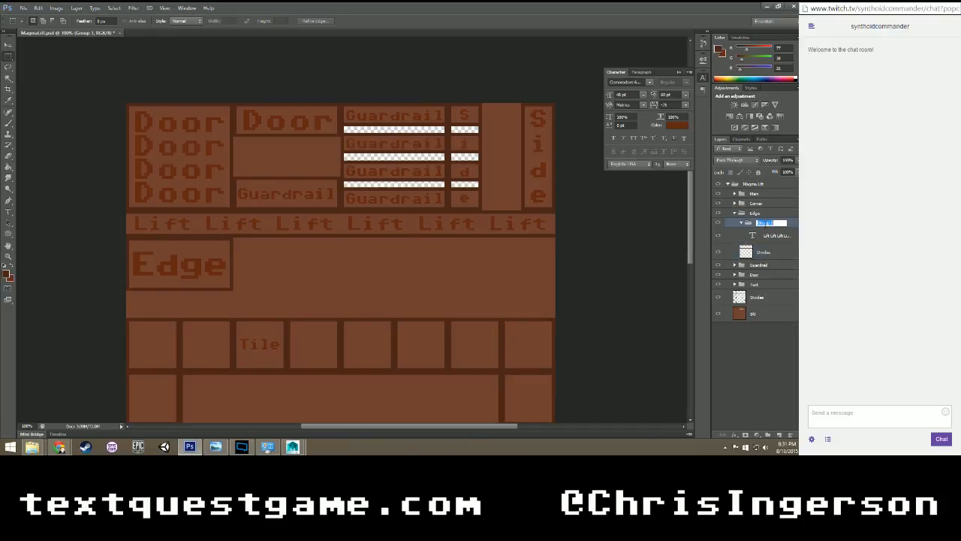
{"action": "type", "text": "Text"}
{"action": "key", "text": "Return"}
{"action": "left_click", "coordinate": [742, 224]}
{"action": "left_click", "coordinate": [734, 214]}
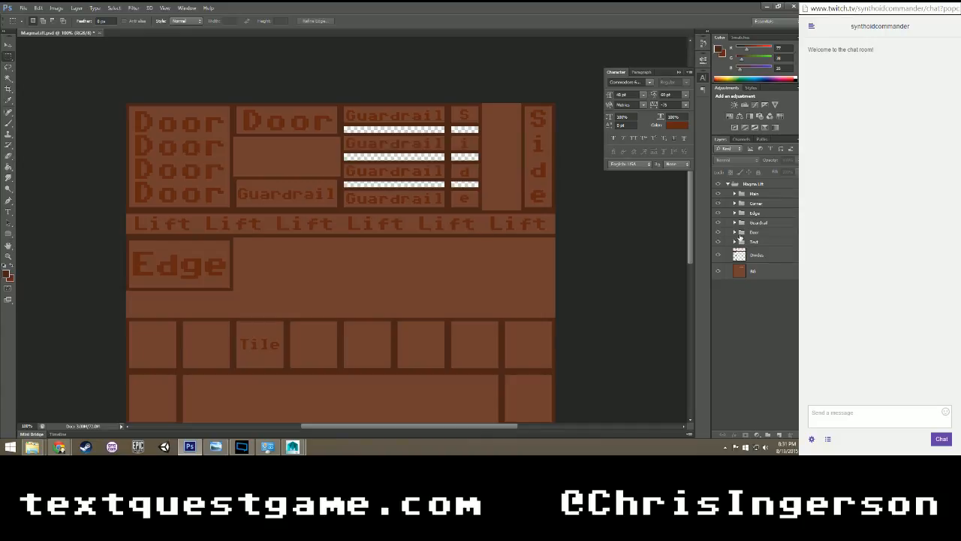
{"action": "left_click", "coordinate": [749, 272]}
{"action": "left_click", "coordinate": [732, 253]}
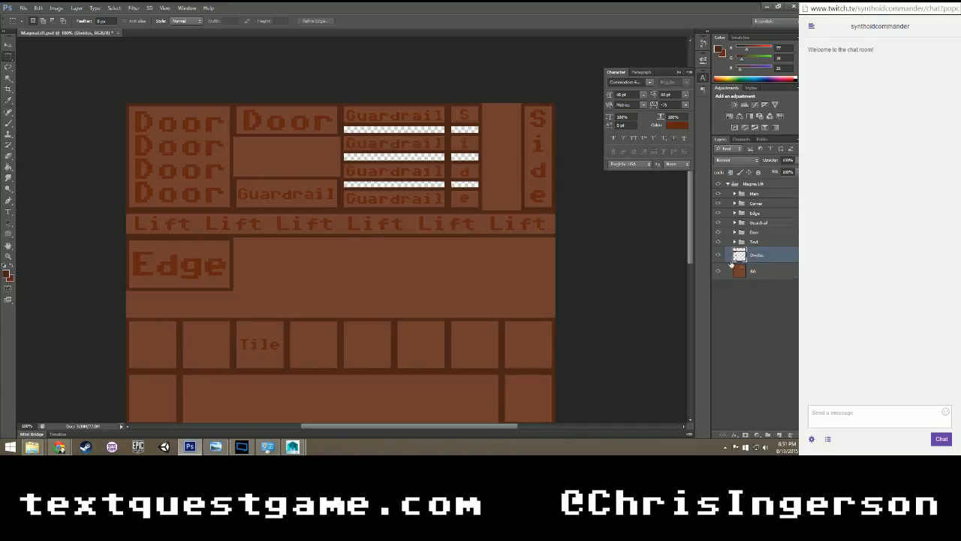
{"action": "right_click", "coordinate": [436, 226]}
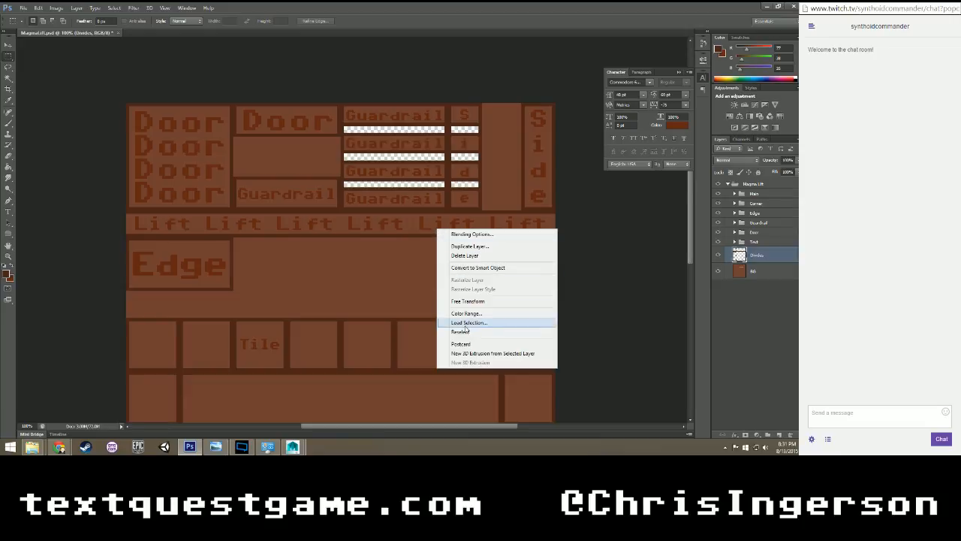
{"action": "left_click", "coordinate": [466, 329]}
{"action": "left_click", "coordinate": [471, 130]}
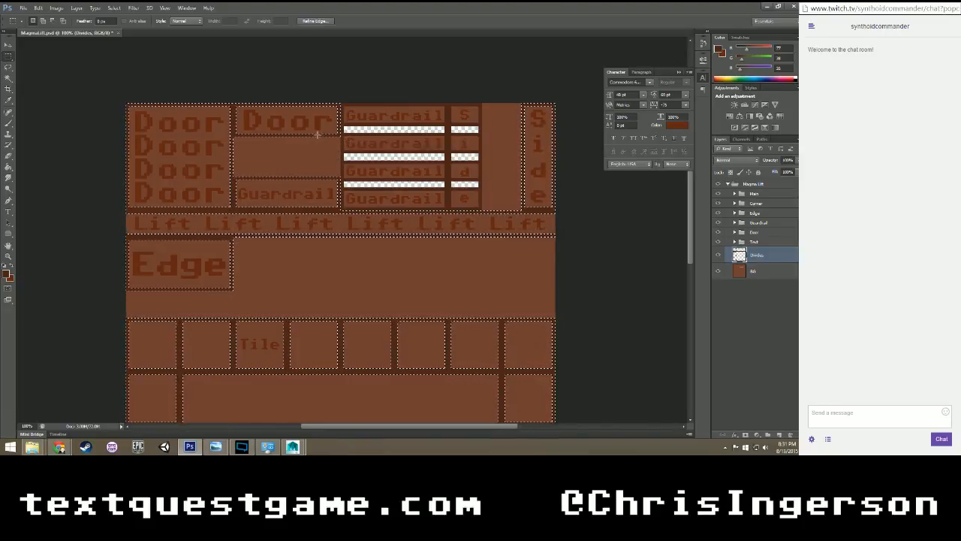
{"action": "left_click_drag", "start_coordinate": [128, 80], "coordinate": [361, 156]}
{"action": "key", "text": "ctrl+d"}
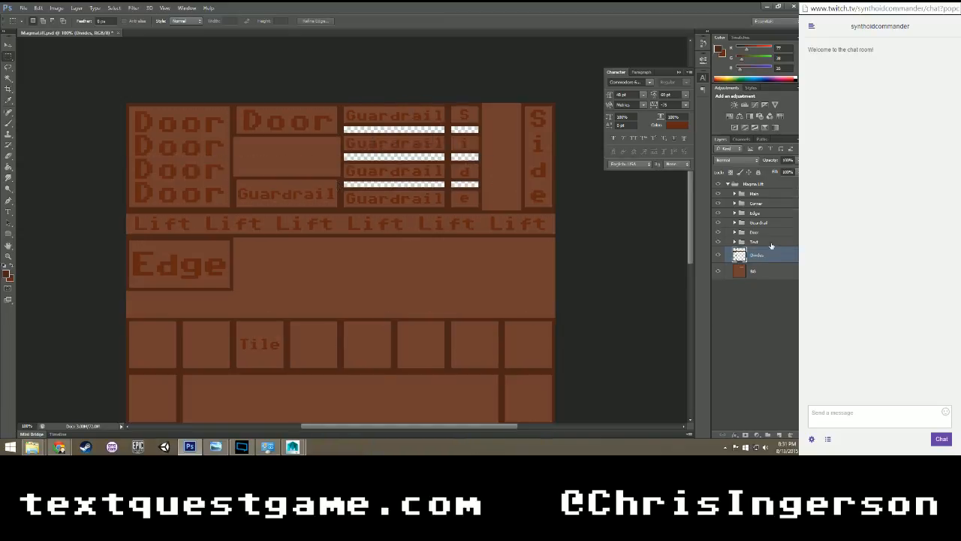
Load the Edge group's Divides transparency as a selection, delete that area from the main Divides layer, and collapse the group.
{"action": "left_click", "coordinate": [735, 214]}
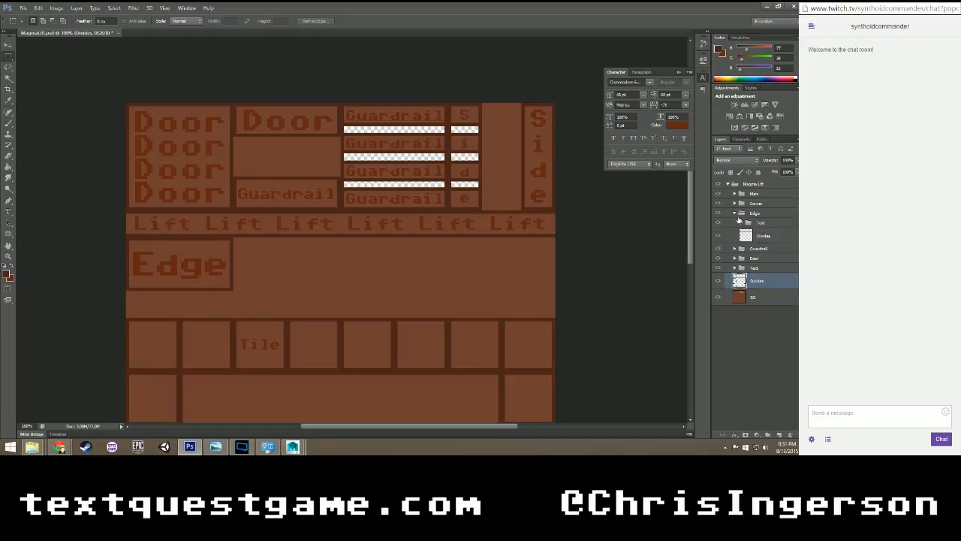
{"action": "left_click", "coordinate": [760, 235]}
{"action": "right_click", "coordinate": [433, 192]}
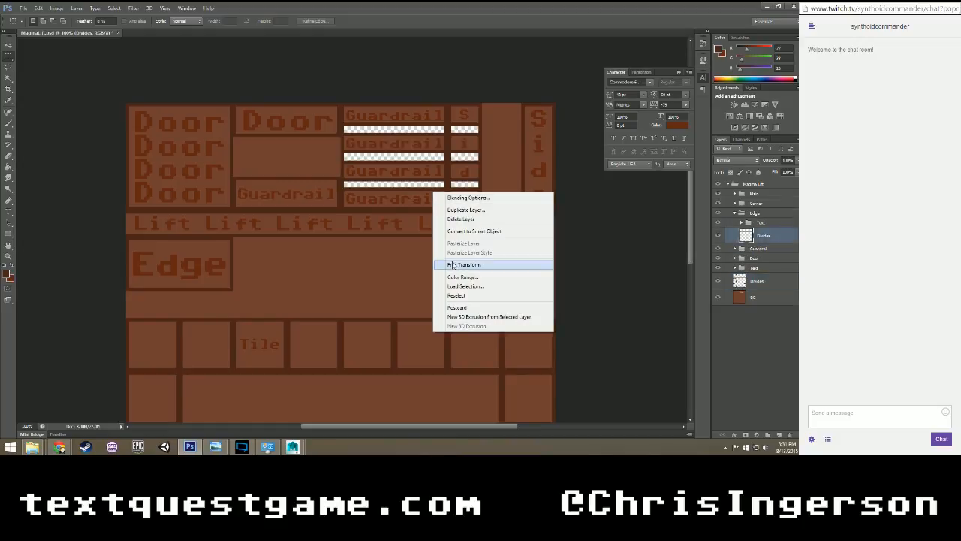
{"action": "left_click", "coordinate": [453, 287]}
{"action": "key", "text": "Return"}
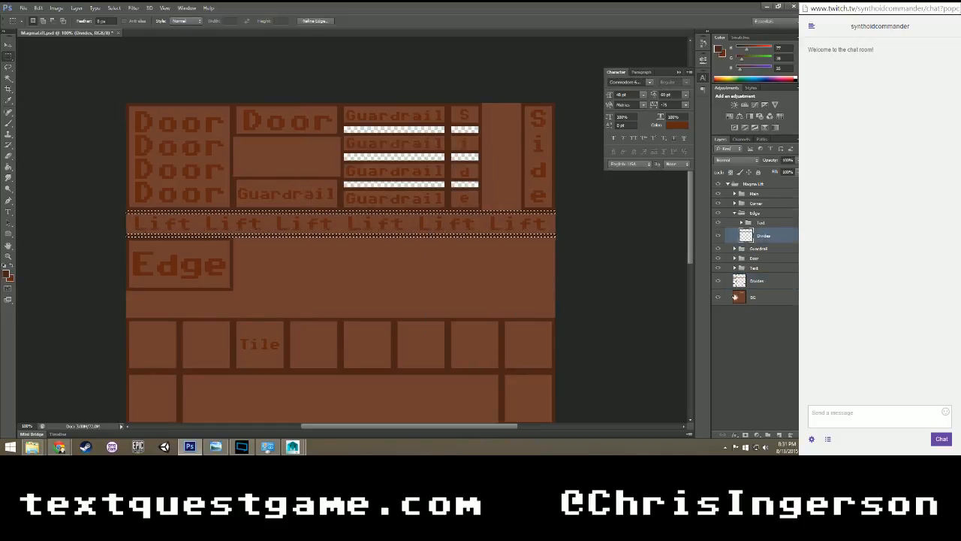
{"action": "left_click", "coordinate": [753, 281]}
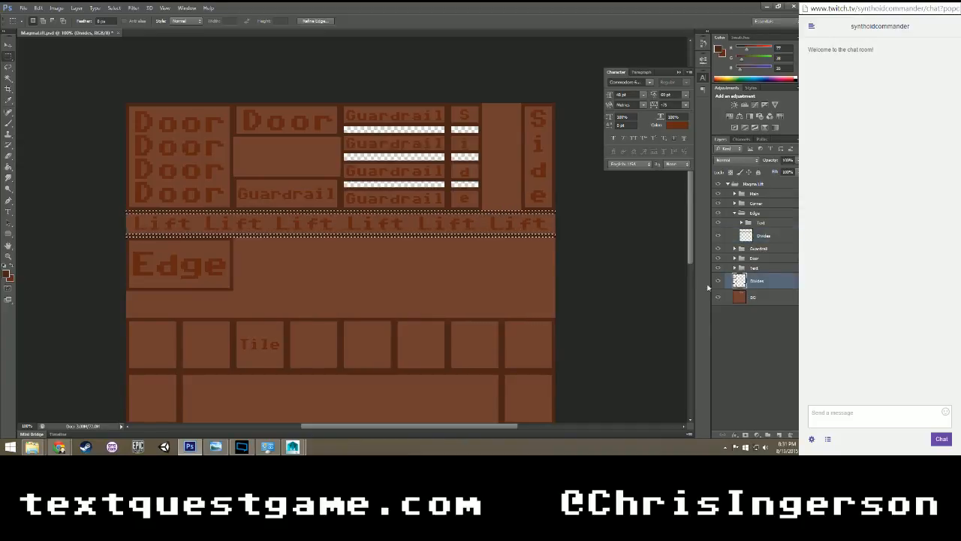
{"action": "key", "text": "ctrl+d"}
{"action": "left_click", "coordinate": [735, 213]}
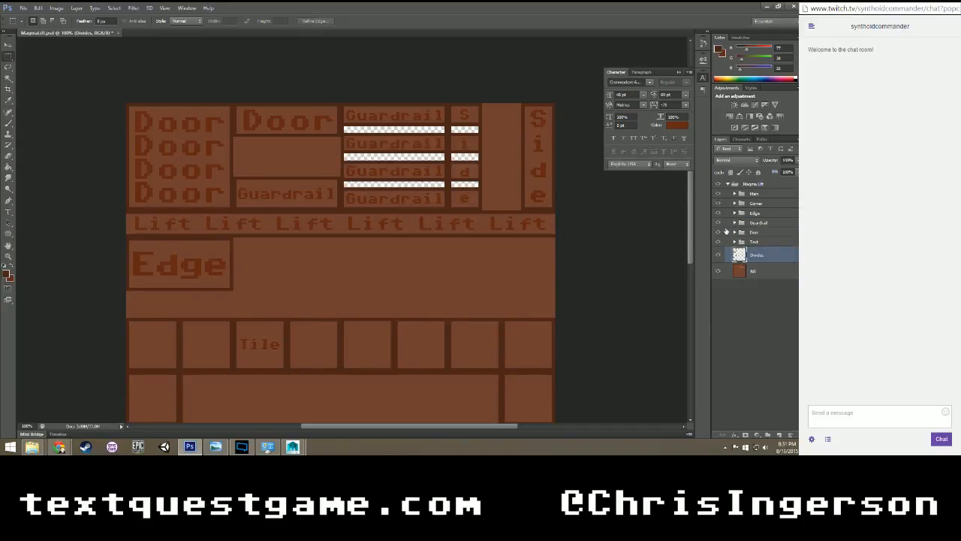
Toggle the visibility of the Guardrail and Edge groups to check which dividers remain on the main layer.
{"action": "left_click", "coordinate": [718, 223]}
{"action": "left_click", "coordinate": [718, 223]}
{"action": "left_click", "coordinate": [718, 213]}
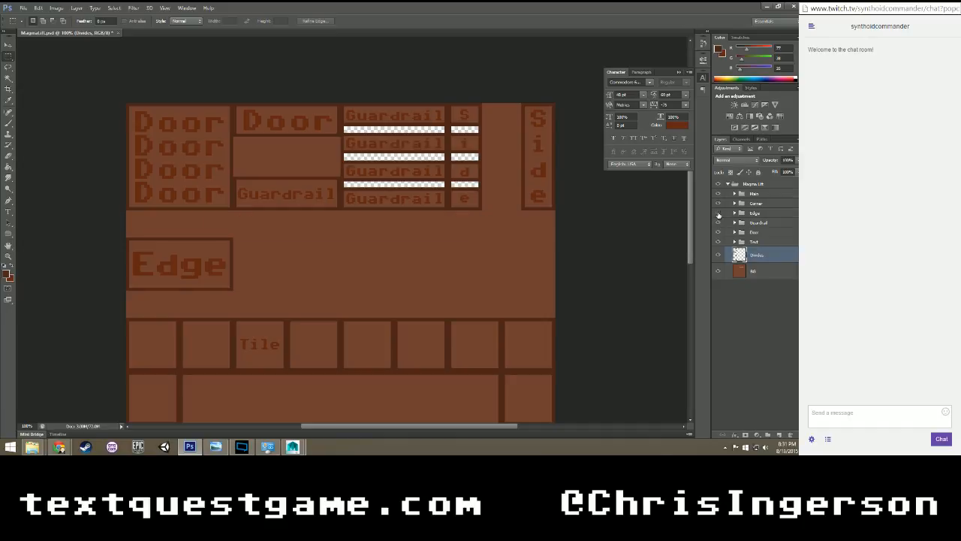
{"action": "left_click", "coordinate": [718, 213]}
Load the Guardrail Top group's Divides transparency as a selection, delete that area from the main Divides layer, deselect, and collapse the groups.
{"action": "left_click", "coordinate": [735, 223]}
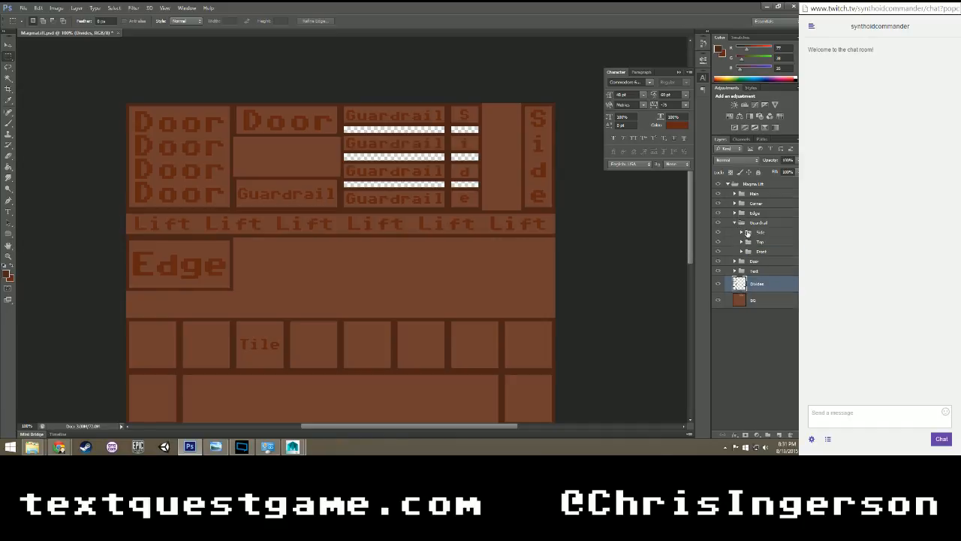
{"action": "left_click", "coordinate": [742, 242]}
{"action": "left_click", "coordinate": [764, 264]}
{"action": "right_click", "coordinate": [347, 200]}
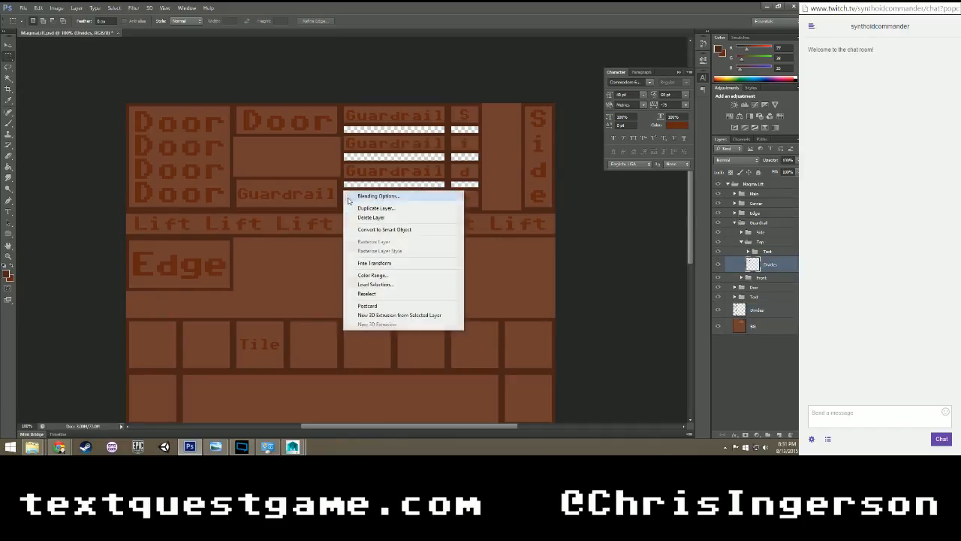
{"action": "left_click", "coordinate": [374, 284]}
{"action": "left_click", "coordinate": [468, 132]}
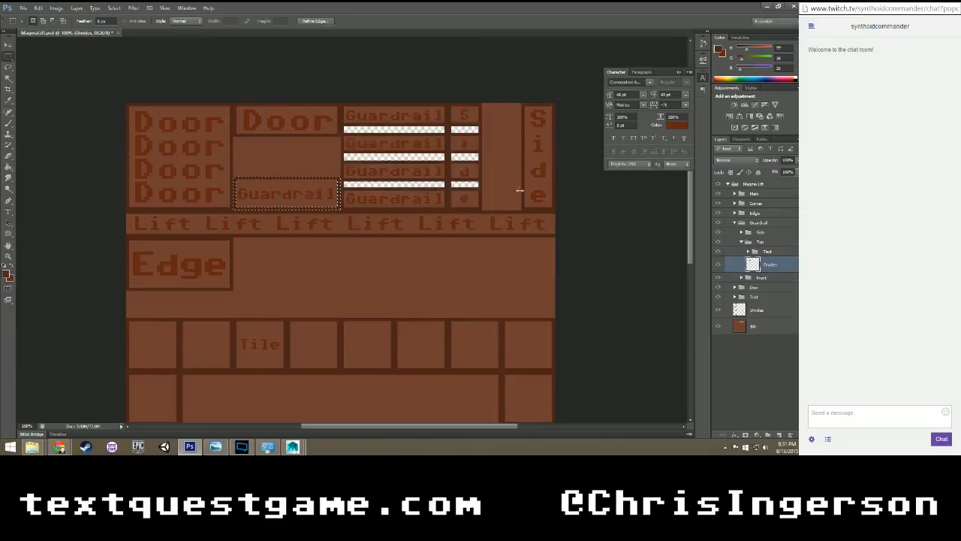
{"action": "left_click", "coordinate": [746, 311]}
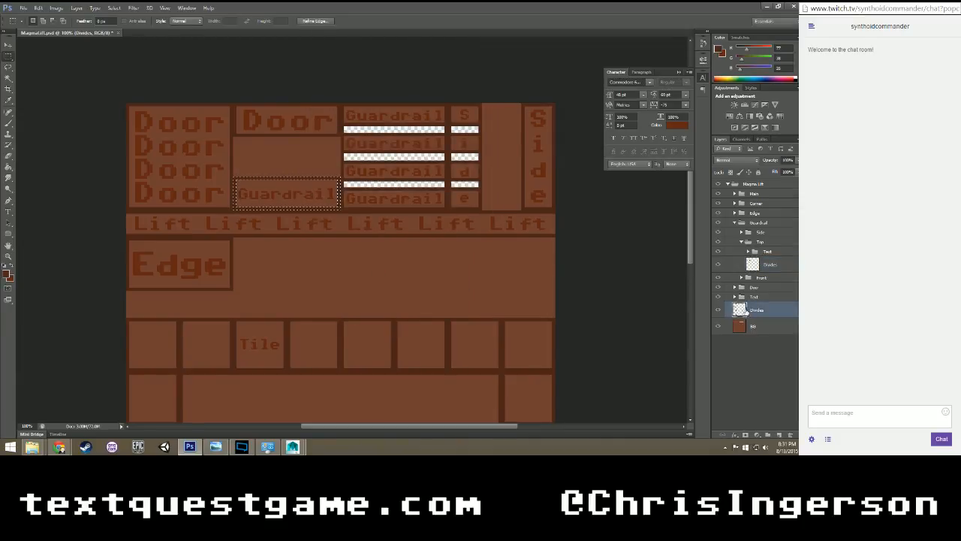
{"action": "left_click", "coordinate": [752, 362]}
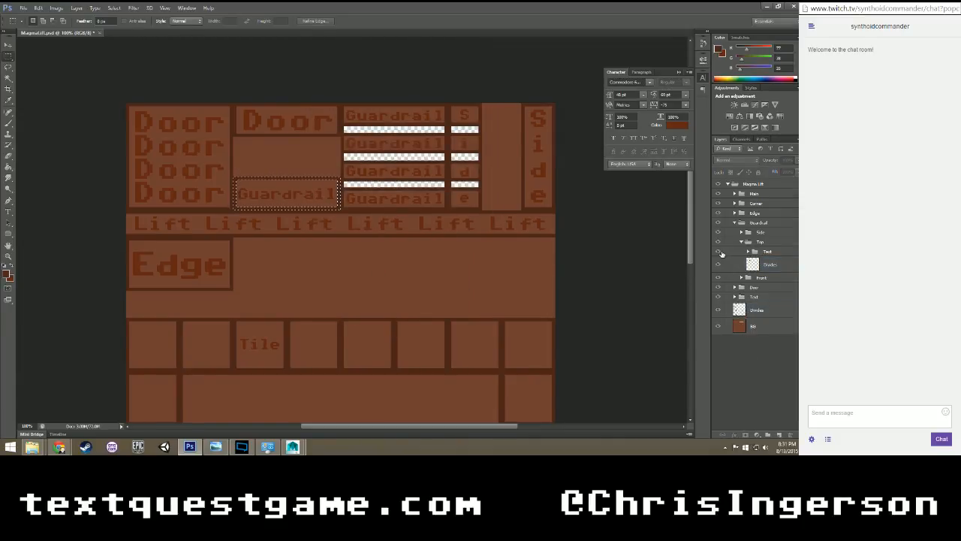
{"action": "left_click", "coordinate": [525, 247]}
{"action": "left_click", "coordinate": [744, 242]}
{"action": "left_click", "coordinate": [734, 223]}
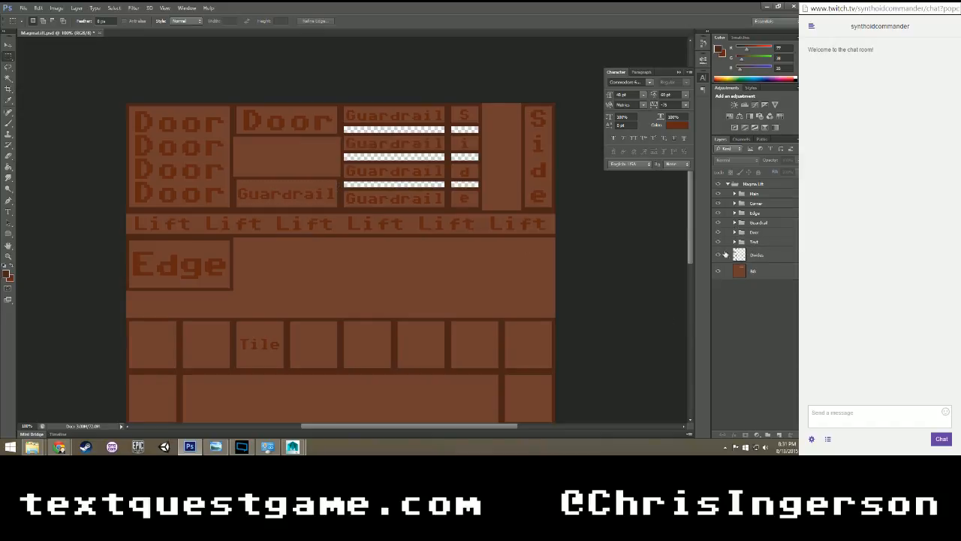
Toggle the main Divides layer's visibility to check which dividers it still holds.
{"action": "left_click", "coordinate": [718, 256]}
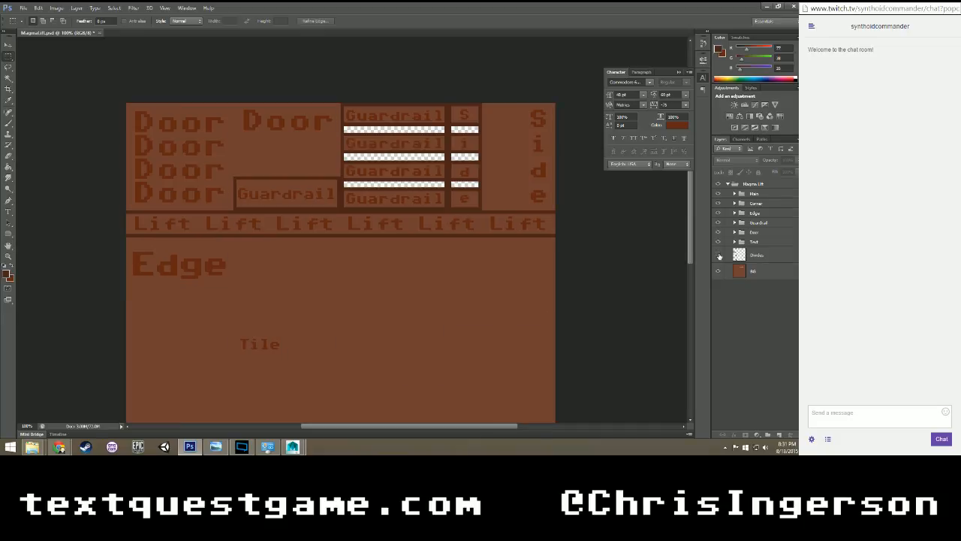
{"action": "left_click", "coordinate": [718, 256]}
{"action": "left_click", "coordinate": [718, 256]}
{"action": "left_click", "coordinate": [719, 256]}
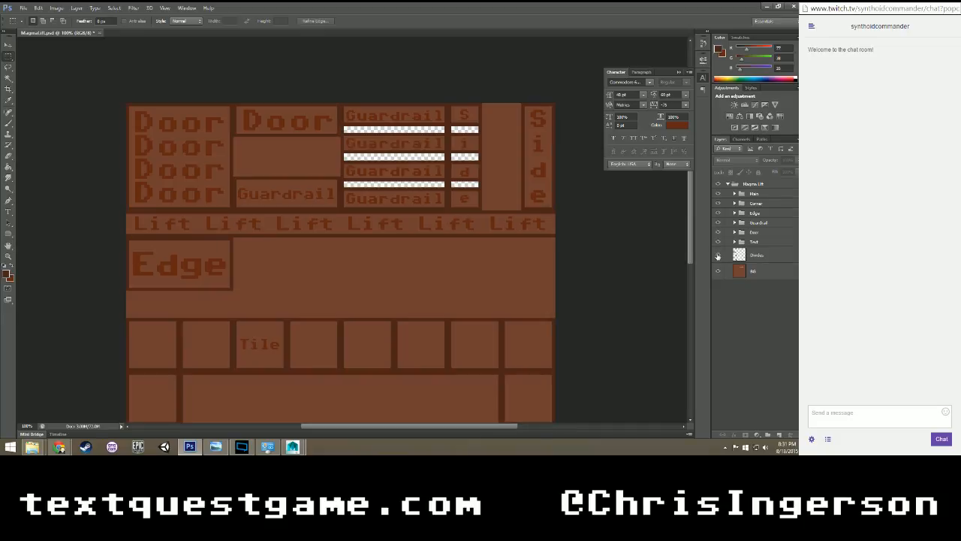
Load the main Divides layer's transparency as a selection and subtract everything except the outline of the Edge box.
{"action": "right_click", "coordinate": [350, 262]}
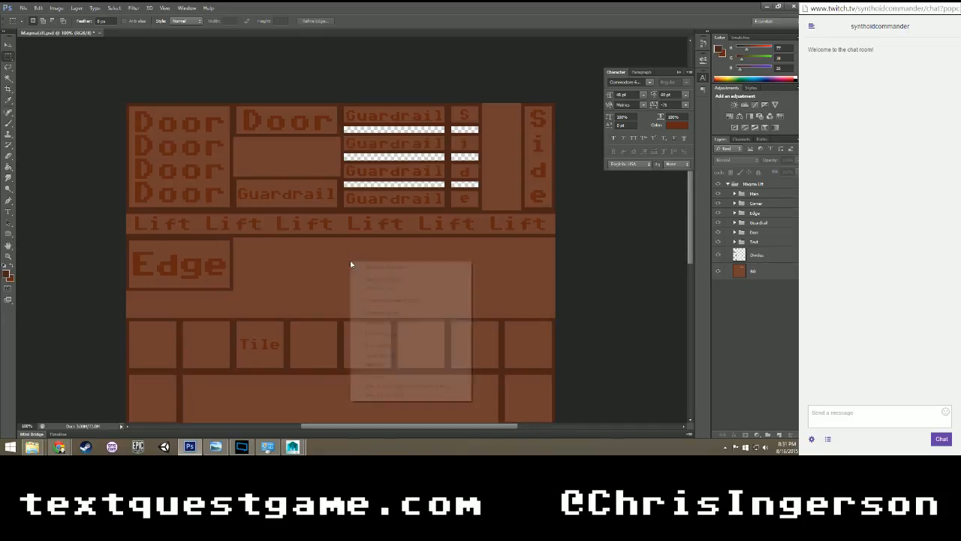
{"action": "left_click", "coordinate": [759, 248]}
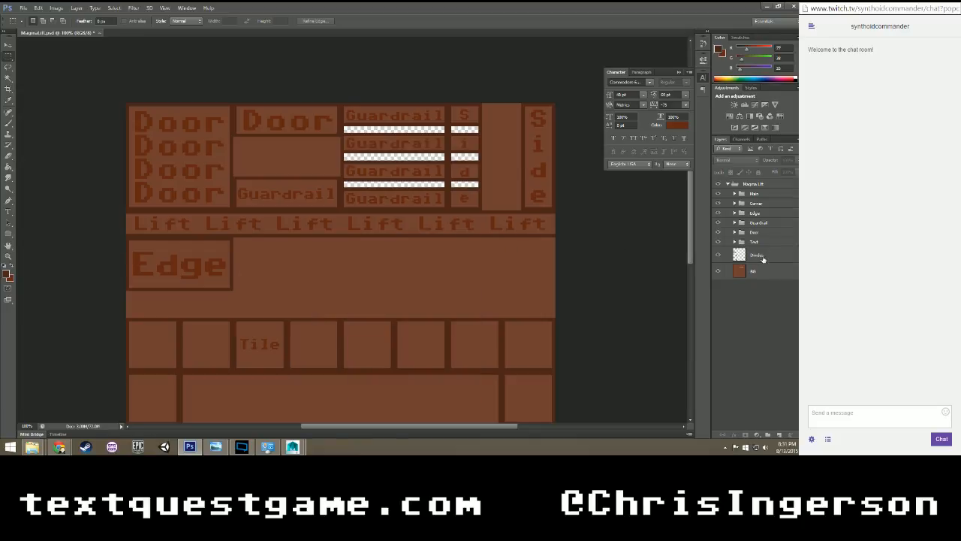
{"action": "left_click", "coordinate": [758, 256]}
{"action": "right_click", "coordinate": [327, 241]}
{"action": "left_click", "coordinate": [342, 338]}
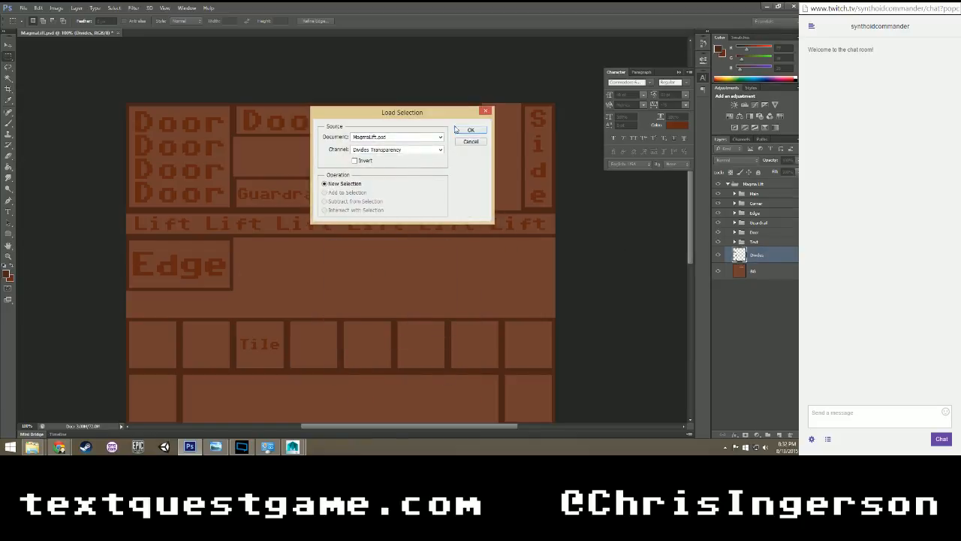
{"action": "key", "text": "Return"}
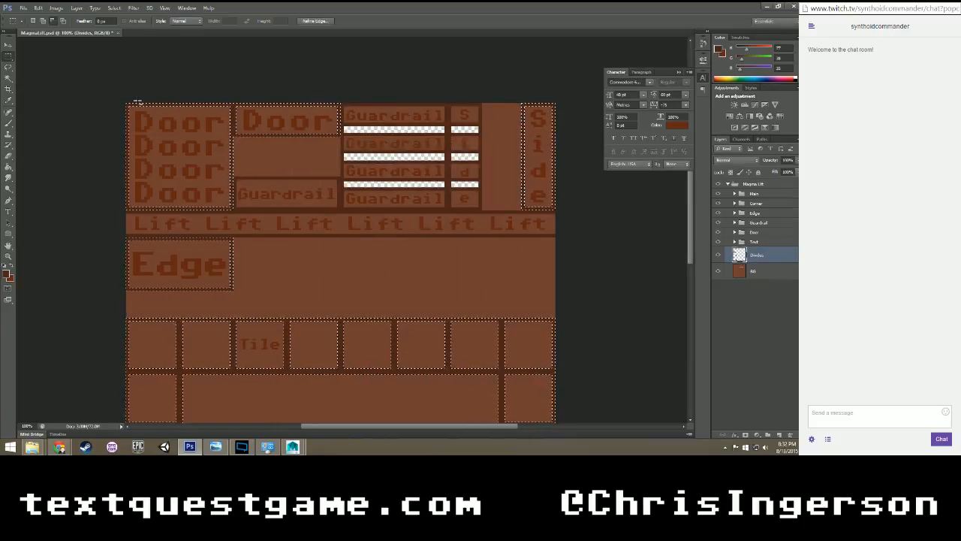
{"action": "left_click_drag", "start_coordinate": [107, 90], "coordinate": [583, 217]}
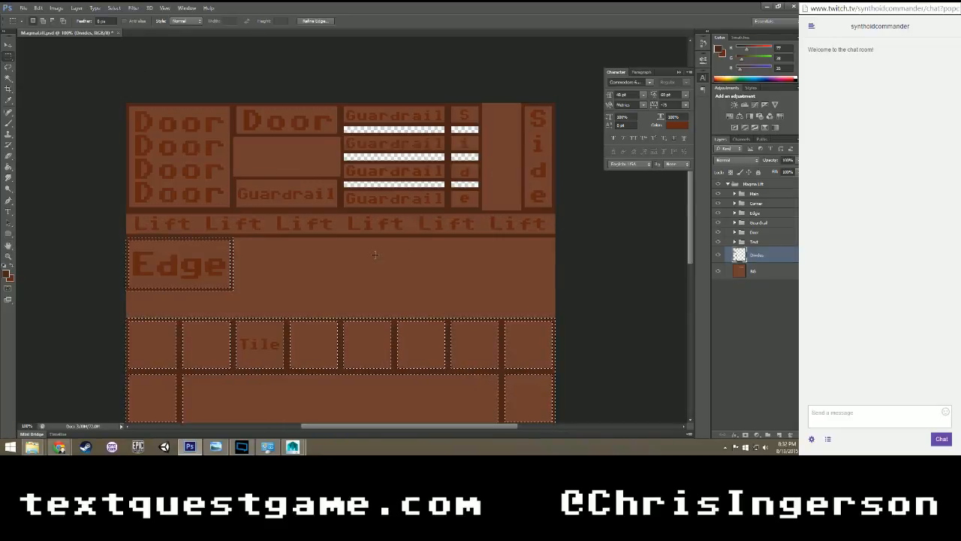
{"action": "scroll", "coordinate": [102, 148], "scroll_direction": "down", "scroll_amount": 5}
{"action": "left_click_drag", "start_coordinate": [101, 148], "coordinate": [611, 403], "text": "alt"}
{"action": "scroll", "coordinate": [571, 234], "scroll_direction": "up", "scroll_amount": 4}
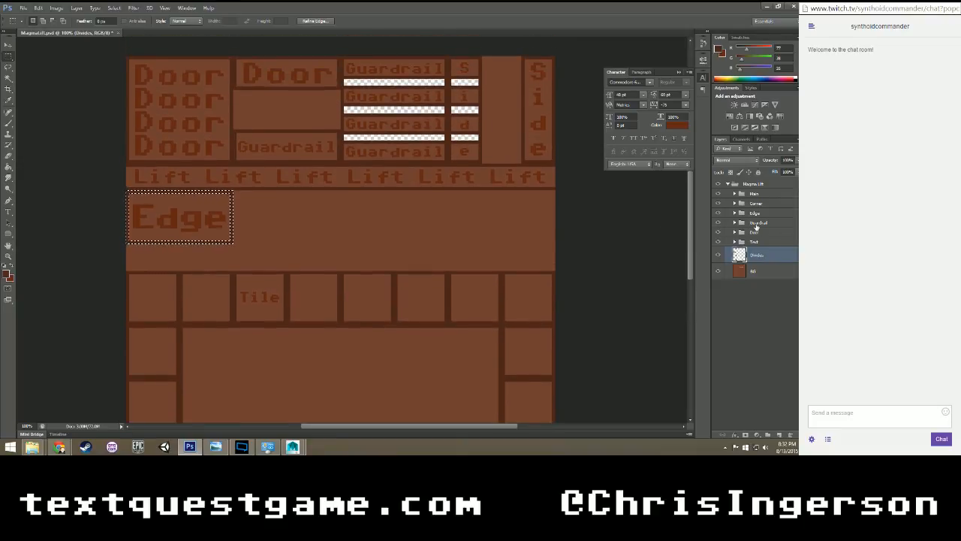
{"action": "left_click", "coordinate": [734, 213]}
{"action": "left_click", "coordinate": [764, 238]}
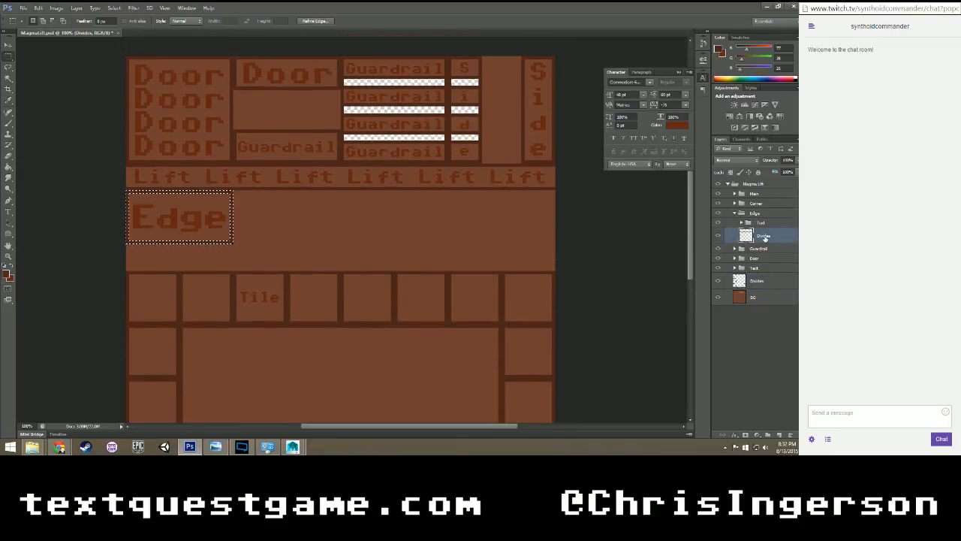
{"action": "left_click", "coordinate": [743, 213]}
{"action": "left_click", "coordinate": [735, 214]}
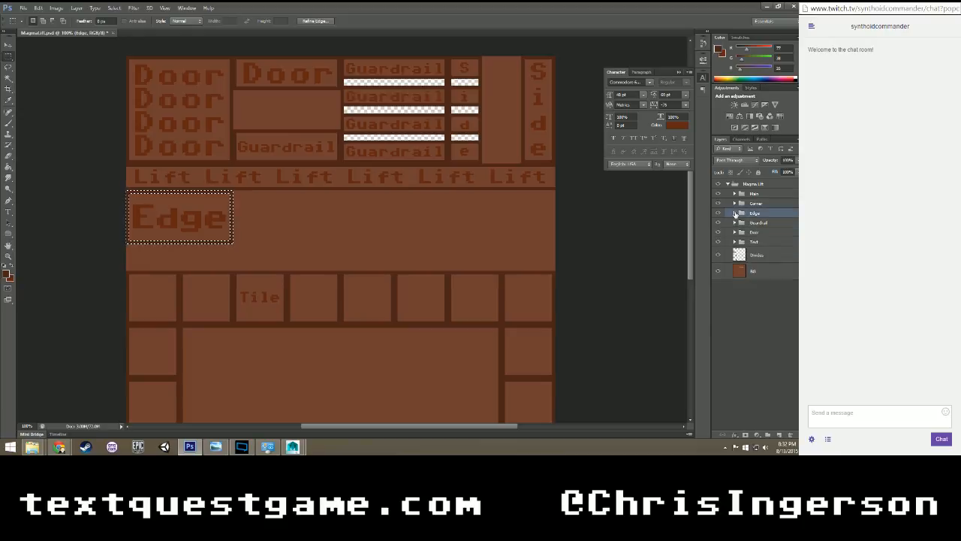
Add a subgroup and a new layer in the Corner group, fill the selected Edge box outline on that layer, and deselect.
{"action": "left_click", "coordinate": [742, 203]}
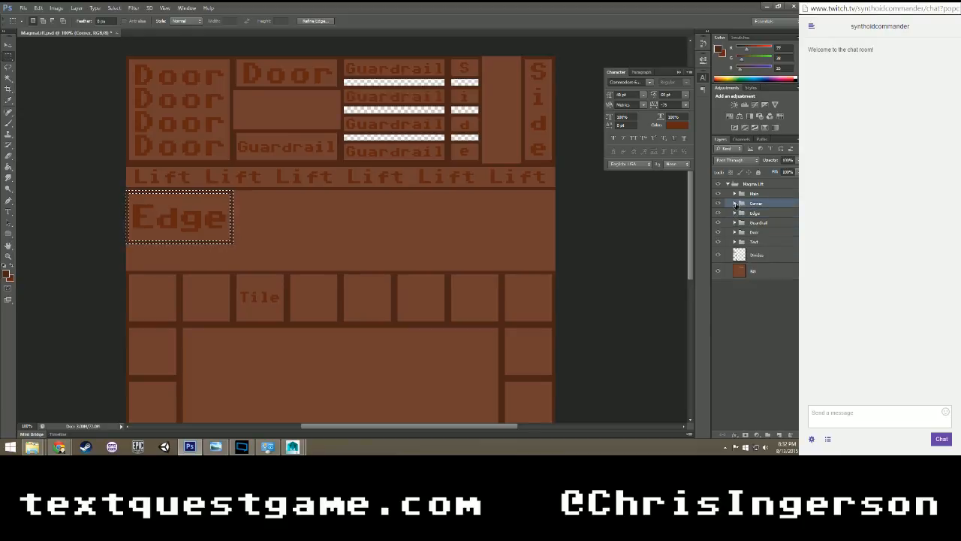
{"action": "left_click", "coordinate": [735, 203]}
{"action": "left_click", "coordinate": [763, 219]}
{"action": "left_click", "coordinate": [768, 435]}
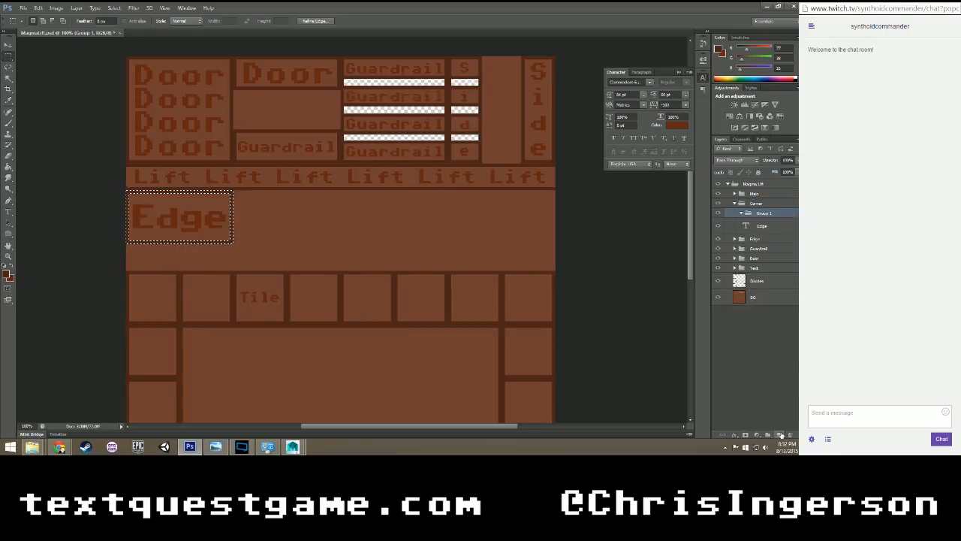
{"action": "left_click", "coordinate": [779, 434]}
{"action": "key", "text": "ctrl+d"}
Rename the new layer as Divides and move it out of the subgroup directly into the Corner group.
{"action": "double_click", "coordinate": [771, 226]}
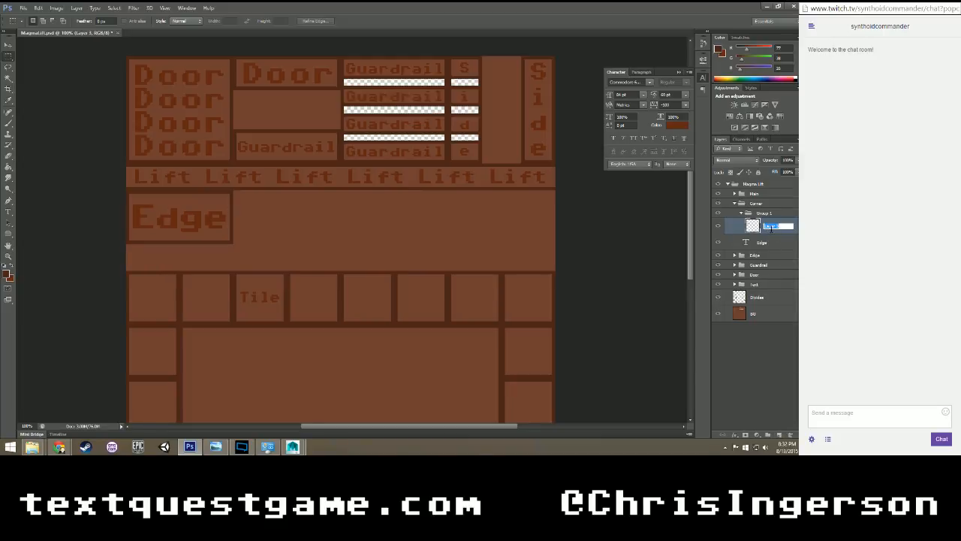
{"action": "type", "text": "Ed"}
{"action": "key", "text": "Return"}
{"action": "left_click_drag", "start_coordinate": [768, 230], "coordinate": [765, 213]}
Rename the Corner group's subgroup as Text, place the Edge text layer in it above Divides, and collapse both groups.
{"action": "double_click", "coordinate": [765, 236]}
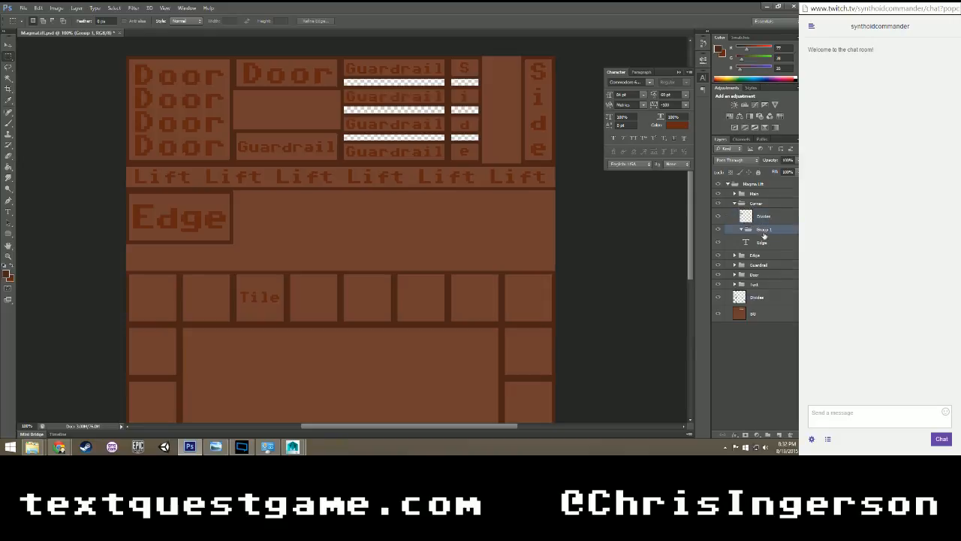
{"action": "left_click", "coordinate": [511, 112]}
{"action": "double_click", "coordinate": [764, 229]}
{"action": "type", "text": "Text"}
{"action": "key", "text": "Return"}
{"action": "left_click_drag", "start_coordinate": [759, 244], "coordinate": [764, 206]}
{"action": "left_click", "coordinate": [763, 218]}
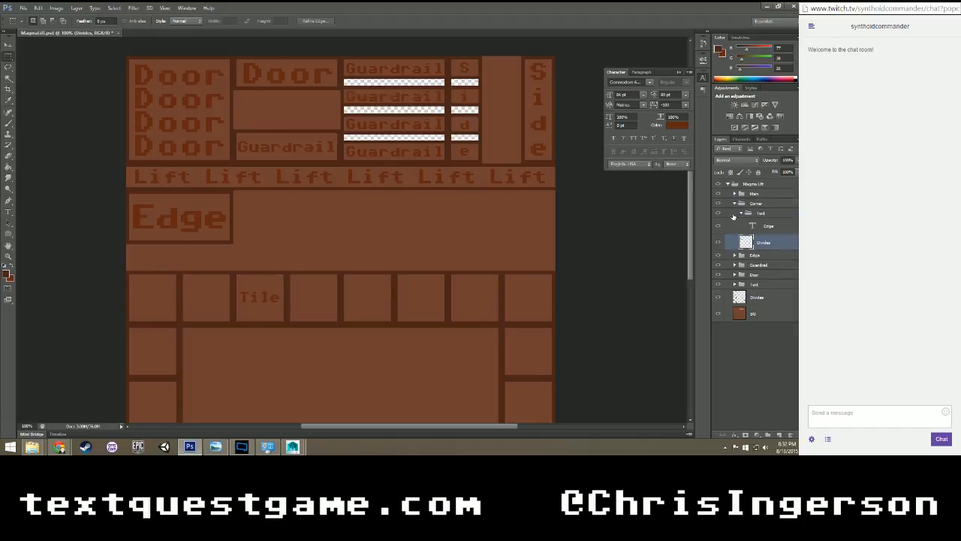
{"action": "left_click", "coordinate": [743, 213]}
{"action": "left_click", "coordinate": [757, 203]}
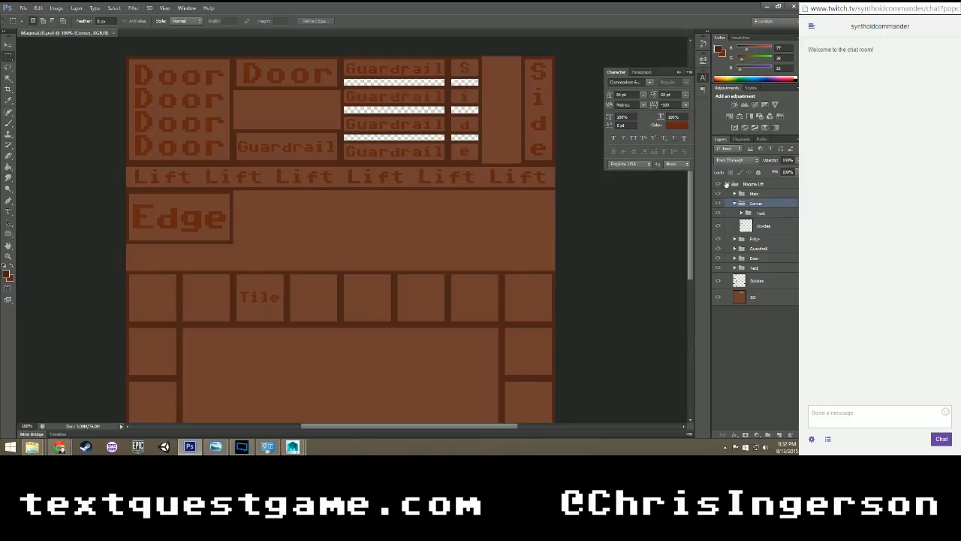
{"action": "left_click", "coordinate": [734, 204]}
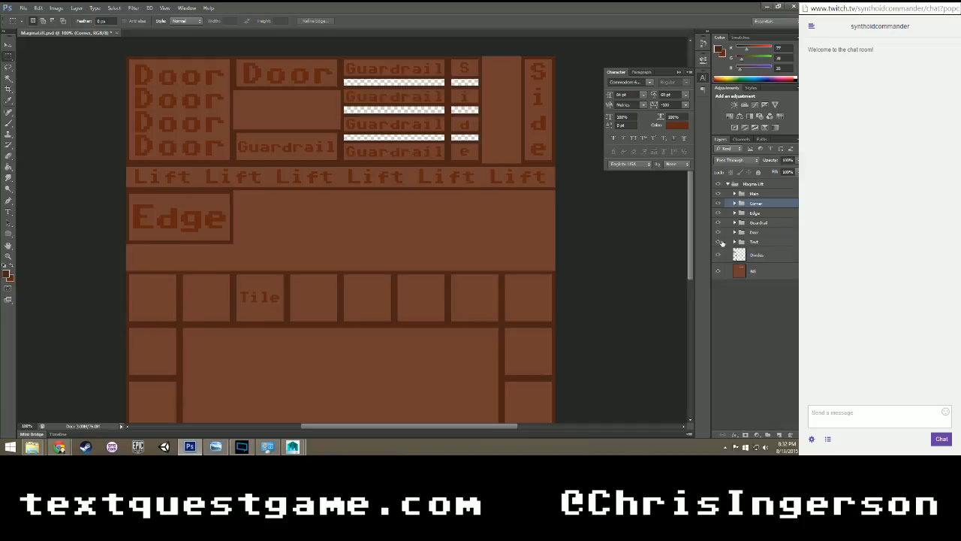
Toggle the Corner group's visibility to check whether the Edge box dividers remain on the main layer, and expand the group.
{"action": "left_click", "coordinate": [719, 203]}
{"action": "left_click", "coordinate": [718, 203]}
{"action": "left_click", "coordinate": [718, 204]}
{"action": "left_click", "coordinate": [733, 203]}
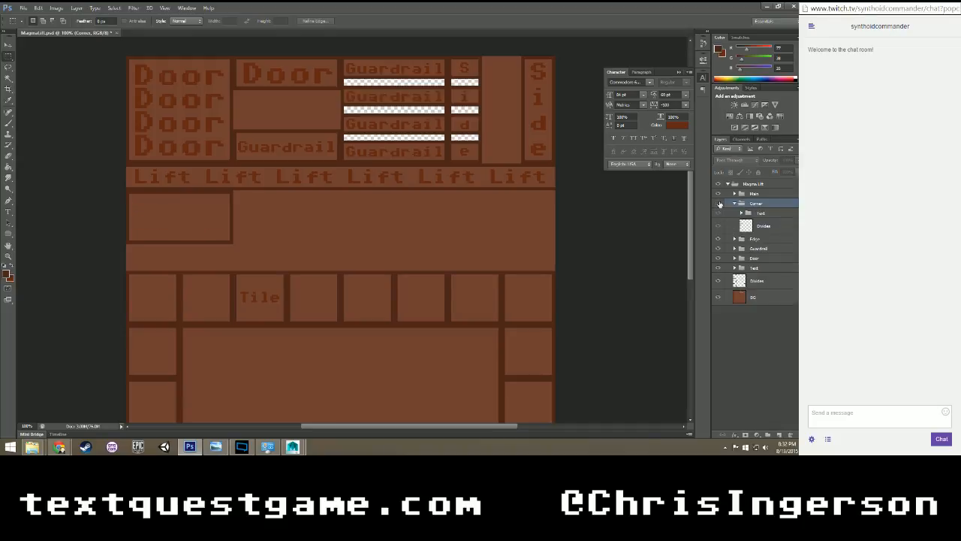
{"action": "left_click", "coordinate": [718, 204]}
Load the Corner group's Divides transparency as a selection, delete that area from the main Divides layer, deselect, and collapse the group.
{"action": "left_click", "coordinate": [763, 225]}
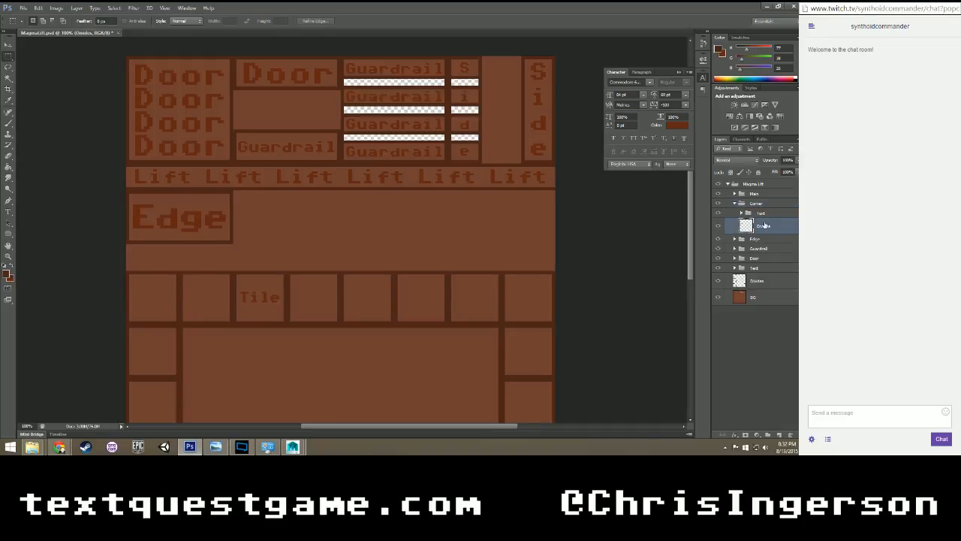
{"action": "right_click", "coordinate": [233, 204]}
{"action": "left_click", "coordinate": [259, 300]}
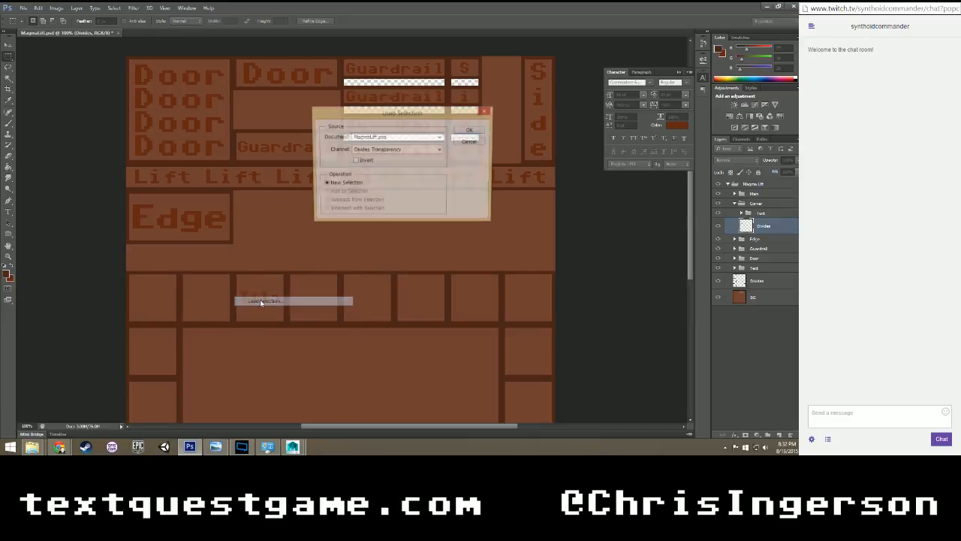
{"action": "left_click", "coordinate": [459, 133]}
{"action": "left_click", "coordinate": [767, 284]}
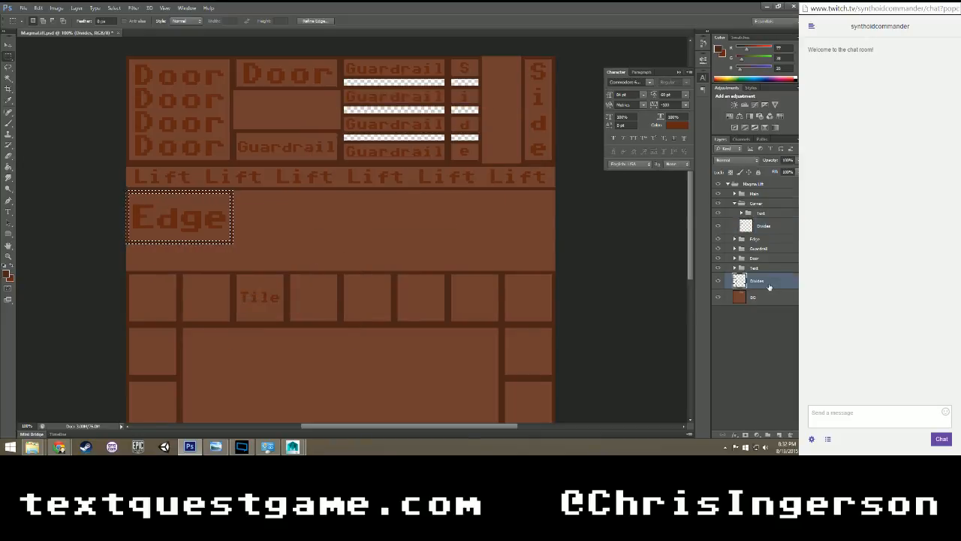
{"action": "left_click", "coordinate": [461, 215]}
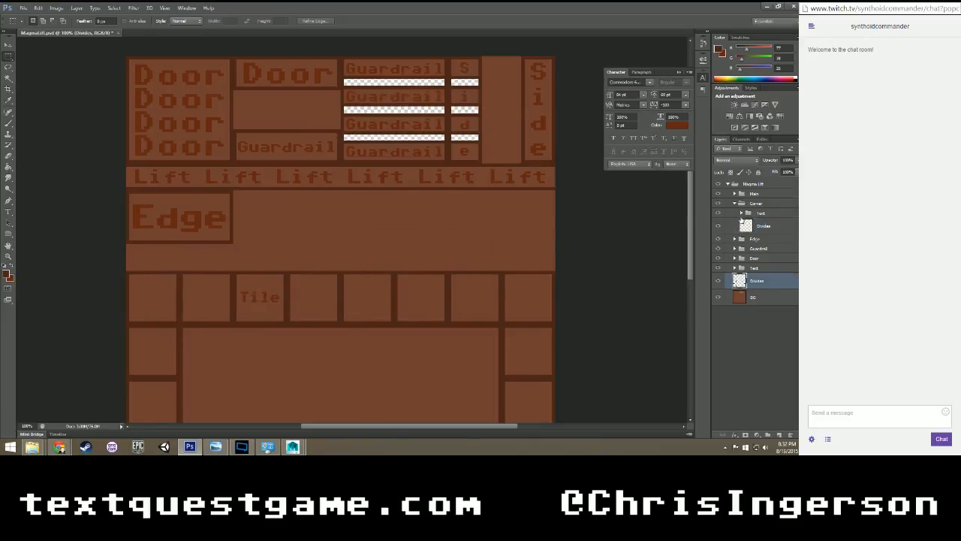
{"action": "left_click", "coordinate": [734, 204]}
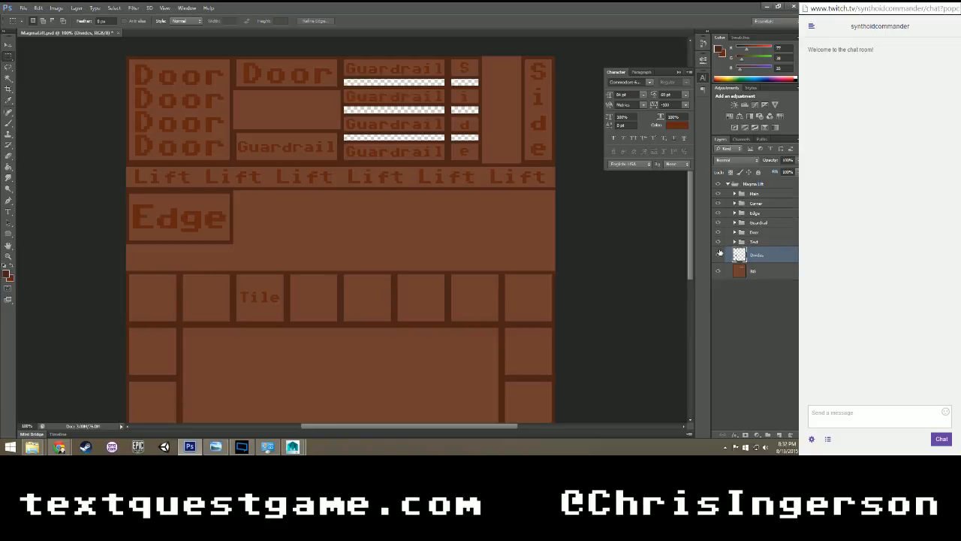
Toggle the Edge group's visibility to check which part of the texture it contains.
{"action": "left_click", "coordinate": [718, 214]}
{"action": "left_click", "coordinate": [717, 214]}
{"action": "left_click", "coordinate": [718, 214]}
{"action": "left_click", "coordinate": [718, 214]}
Rename the Edge group as Lift and the Corner group as Edge.
{"action": "double_click", "coordinate": [755, 213]}
{"action": "type", "text": "Lift"}
{"action": "key", "text": "Return"}
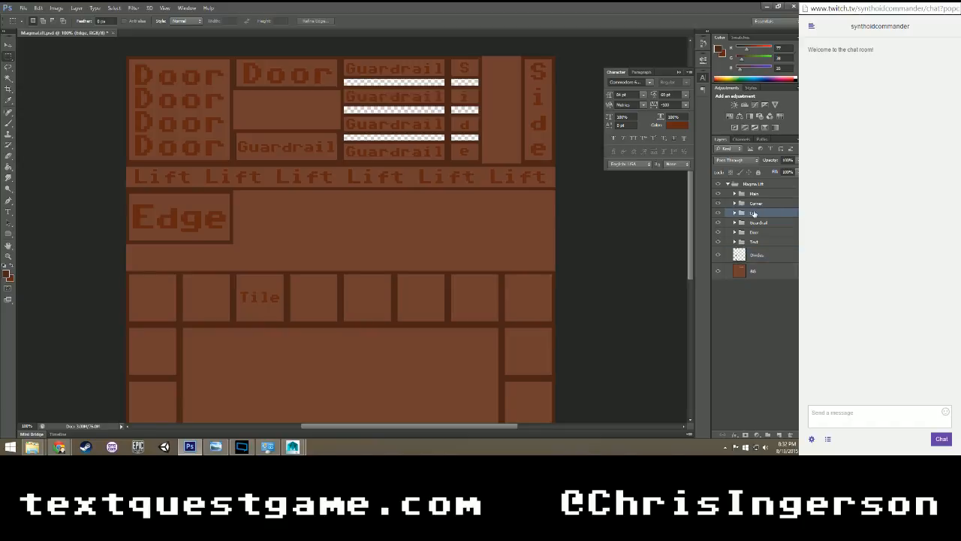
{"action": "double_click", "coordinate": [755, 203]}
{"action": "type", "text": "Edge"}
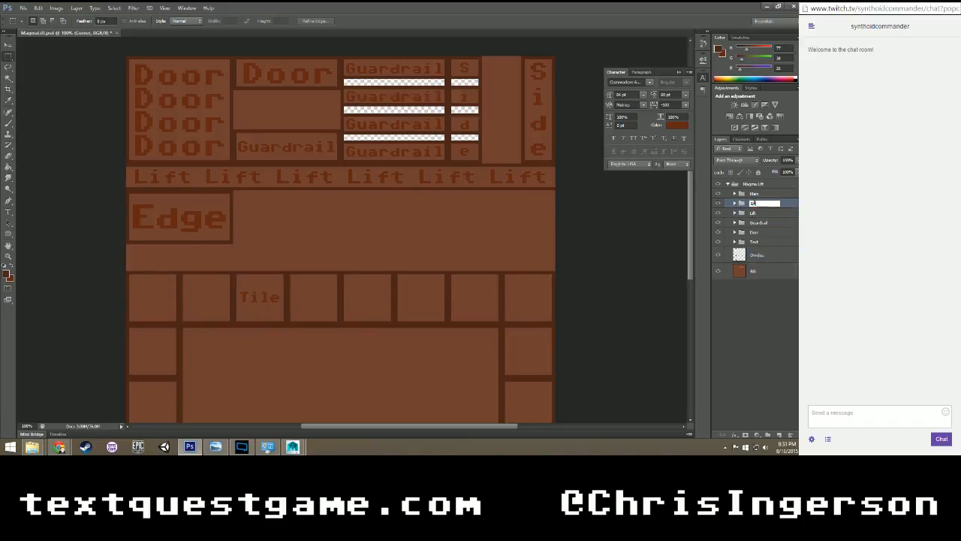
{"action": "key", "text": "Return"}
Try to move the Edge group into the empty area beside its box, and undo the move.
{"action": "key", "text": "ctrl+minus"}
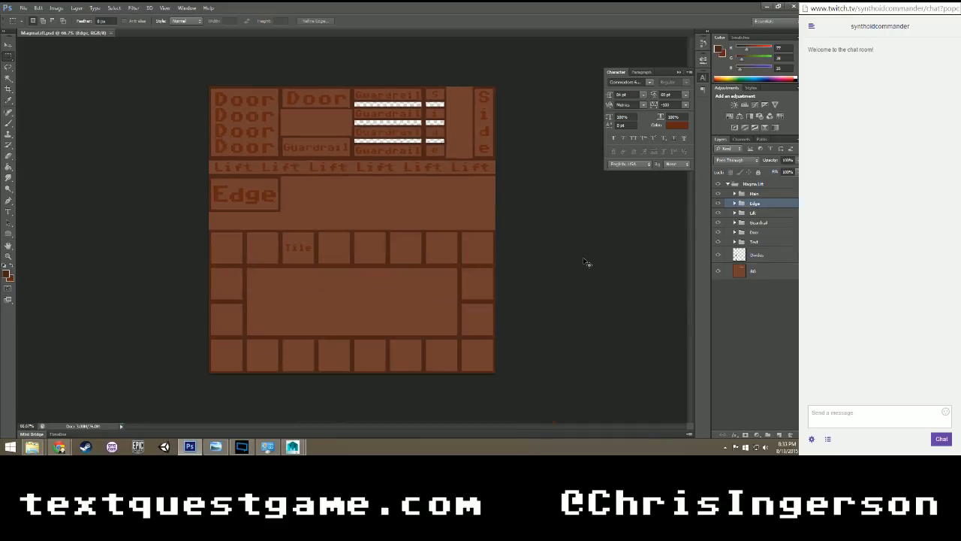
{"action": "key", "text": "ctrl+plus"}
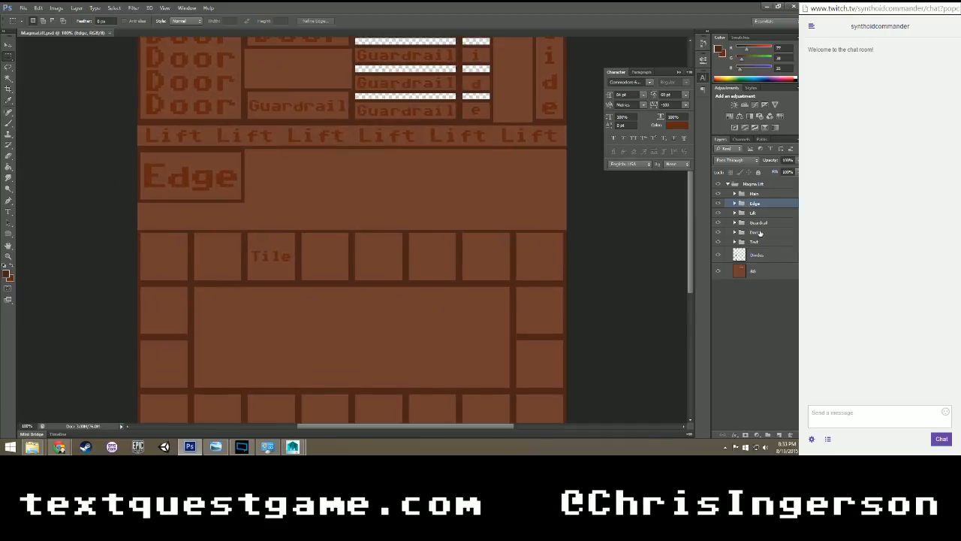
{"action": "key", "text": "v"}
{"action": "left_click_drag", "start_coordinate": [289, 182], "coordinate": [377, 195]}
{"action": "key", "text": "ctrl+z"}
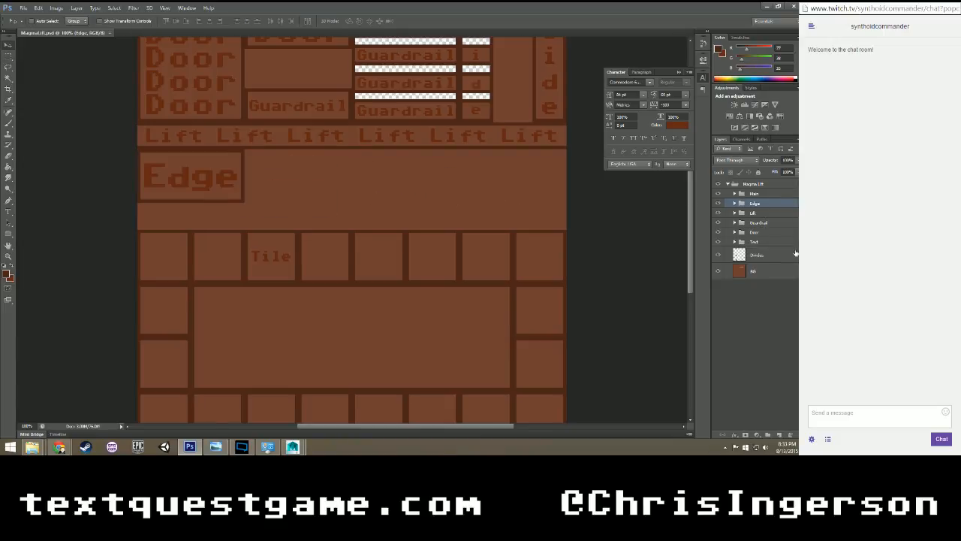
{"action": "scroll", "coordinate": [544, 268], "scroll_direction": "up", "scroll_amount": 7}
{"action": "scroll", "coordinate": [541, 269], "scroll_direction": "down", "scroll_amount": 4}
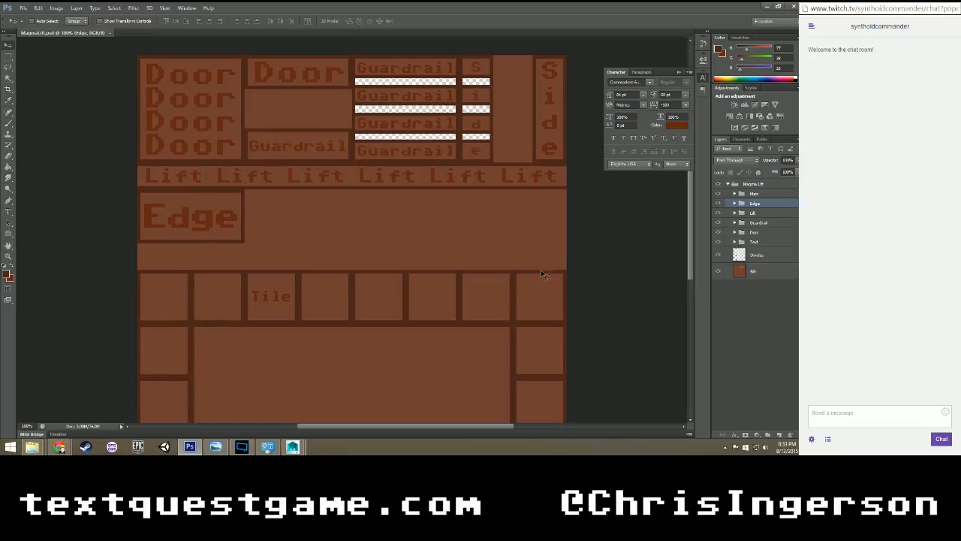
Move the Guardrail group's Top subgroup into the empty area beside the Edge box.
{"action": "scroll", "coordinate": [525, 272], "scroll_direction": "up", "scroll_amount": 4}
{"action": "scroll", "coordinate": [525, 271], "scroll_direction": "down", "scroll_amount": 4}
{"action": "scroll", "coordinate": [525, 277], "scroll_direction": "down", "scroll_amount": 3}
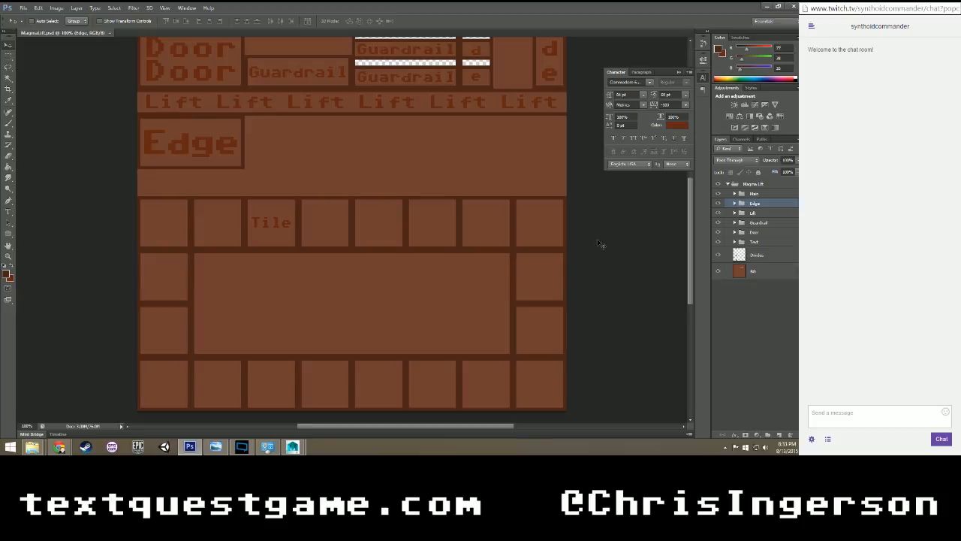
{"action": "left_click", "coordinate": [751, 324]}
{"action": "scroll", "coordinate": [523, 243], "scroll_direction": "up", "scroll_amount": 4}
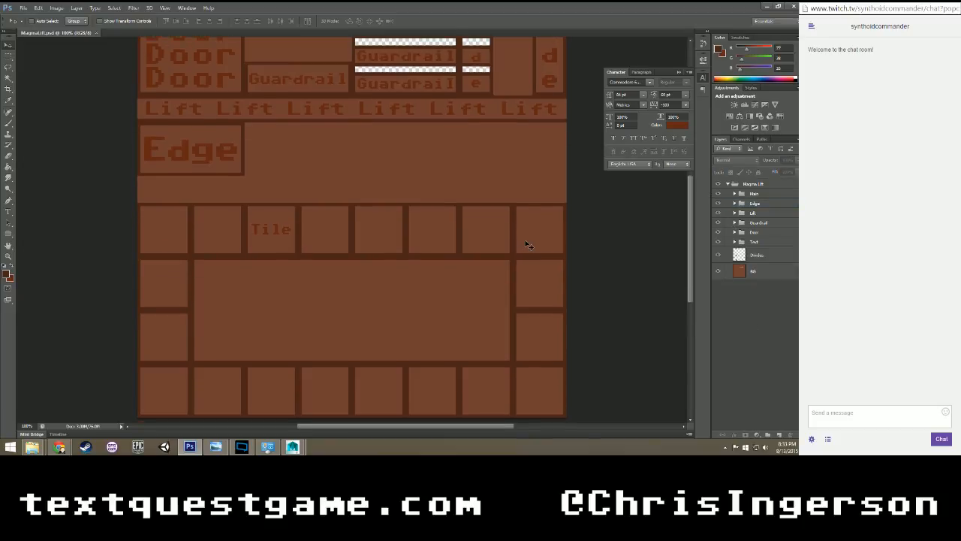
{"action": "scroll", "coordinate": [629, 217], "scroll_direction": "up", "scroll_amount": 1}
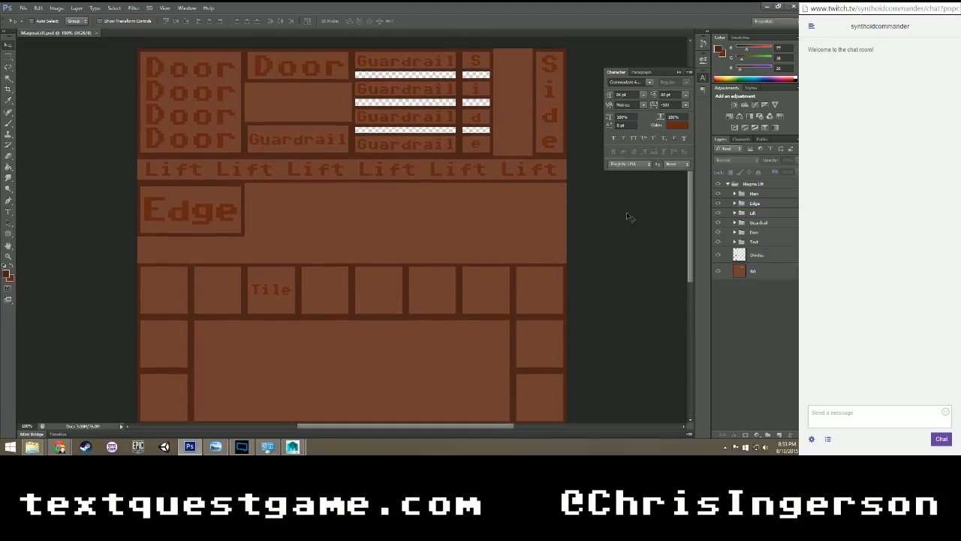
{"action": "left_click", "coordinate": [735, 223]}
{"action": "left_click", "coordinate": [760, 232]}
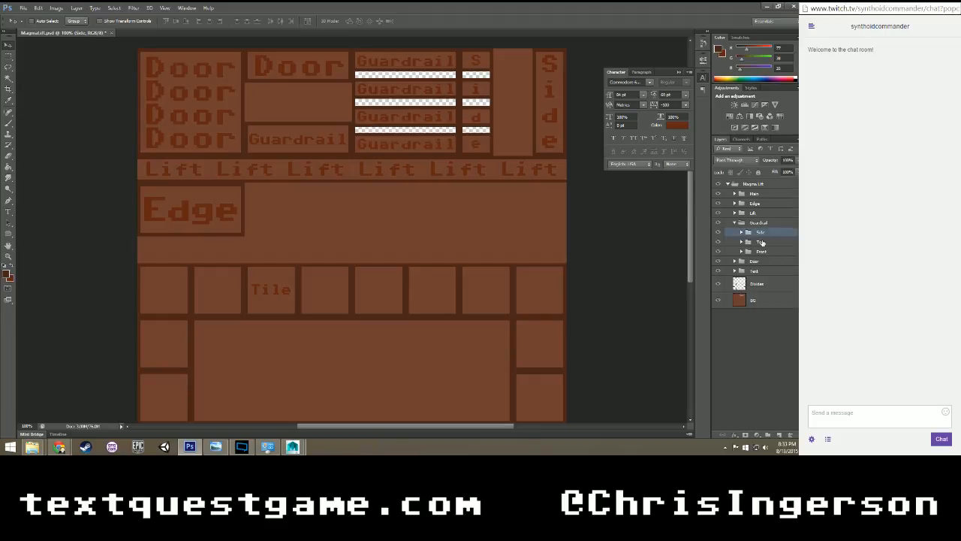
{"action": "left_click", "coordinate": [761, 241]}
{"action": "left_click_drag", "start_coordinate": [408, 118], "coordinate": [411, 184]}
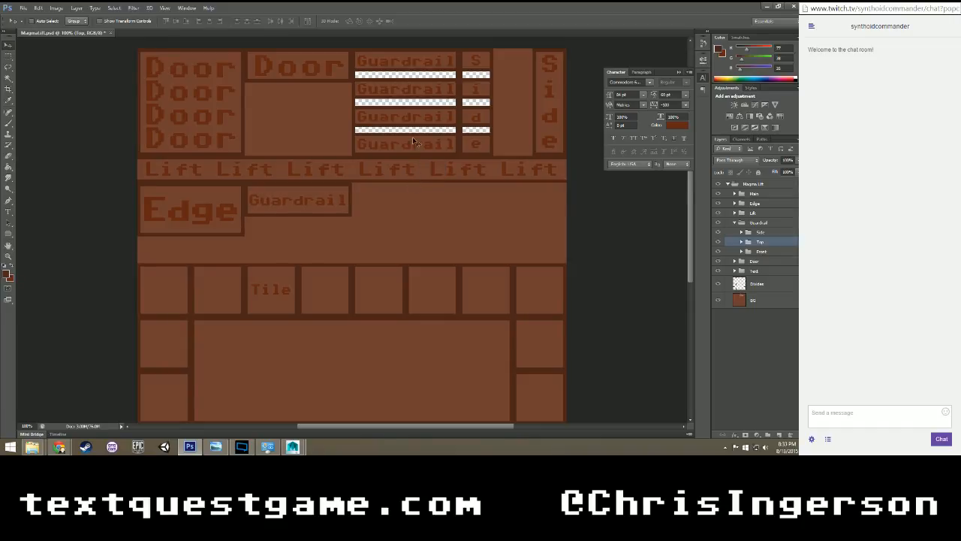
Expand the Door group and load the main Divides layer's transparency as a selection.
{"action": "left_click", "coordinate": [735, 261]}
{"action": "left_click", "coordinate": [761, 314]}
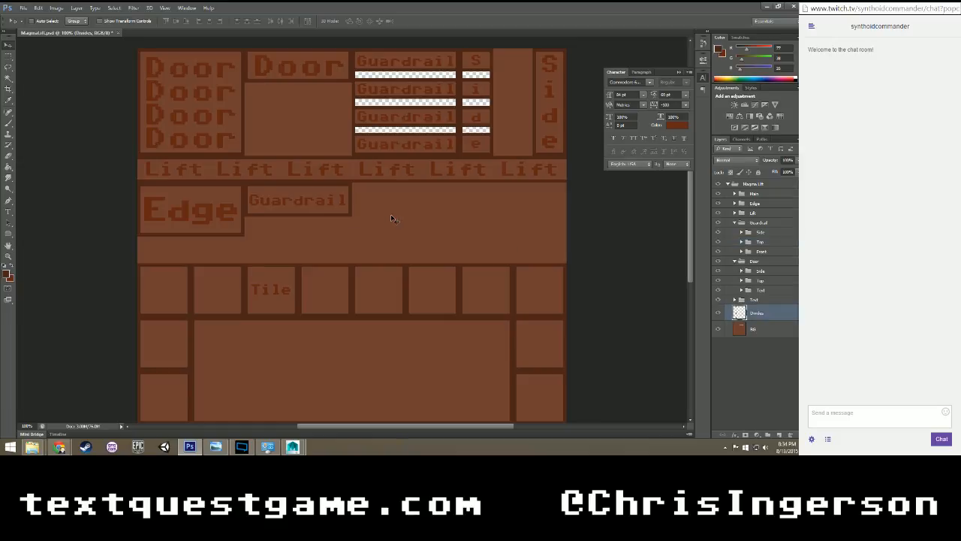
{"action": "key", "text": "m"}
{"action": "right_click", "coordinate": [274, 157]}
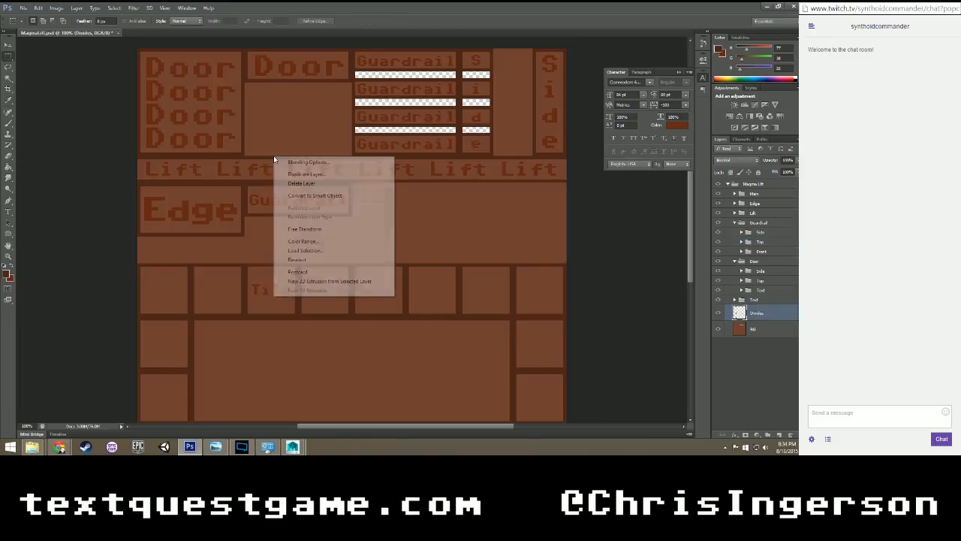
{"action": "left_click", "coordinate": [309, 250]}
{"action": "left_click", "coordinate": [467, 131]}
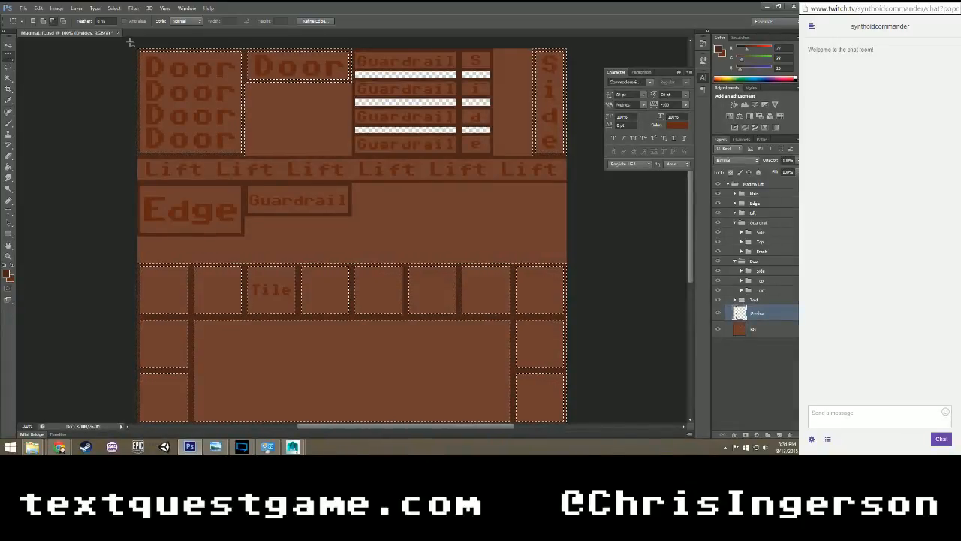
Subtract the four-line Door box, the Side box and the tile area from the selection, keeping only the single Door box's outline.
{"action": "left_click_drag", "start_coordinate": [138, 50], "coordinate": [243, 178], "text": "shift"}
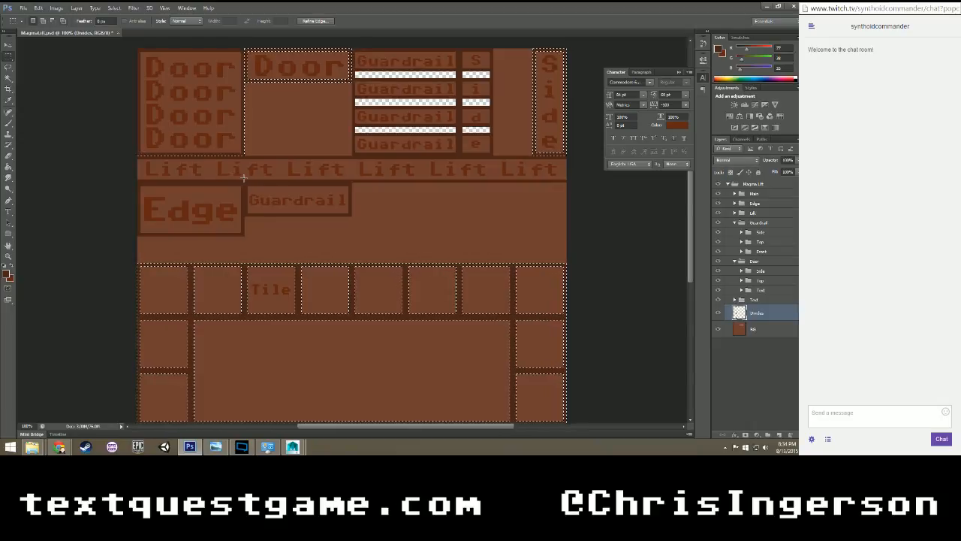
{"action": "left_click_drag", "start_coordinate": [138, 50], "coordinate": [246, 172], "text": "shift"}
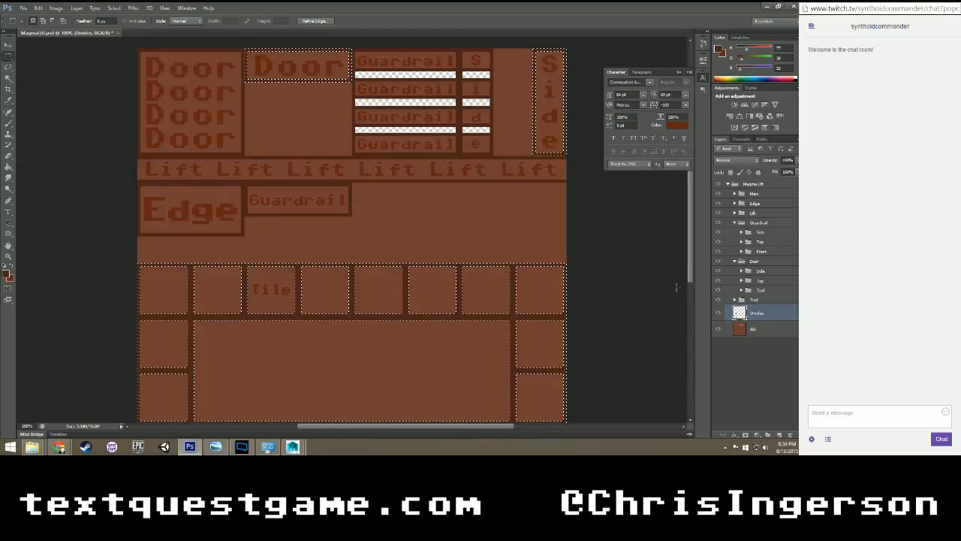
{"action": "scroll", "coordinate": [573, 46], "scroll_direction": "up", "scroll_amount": 2}
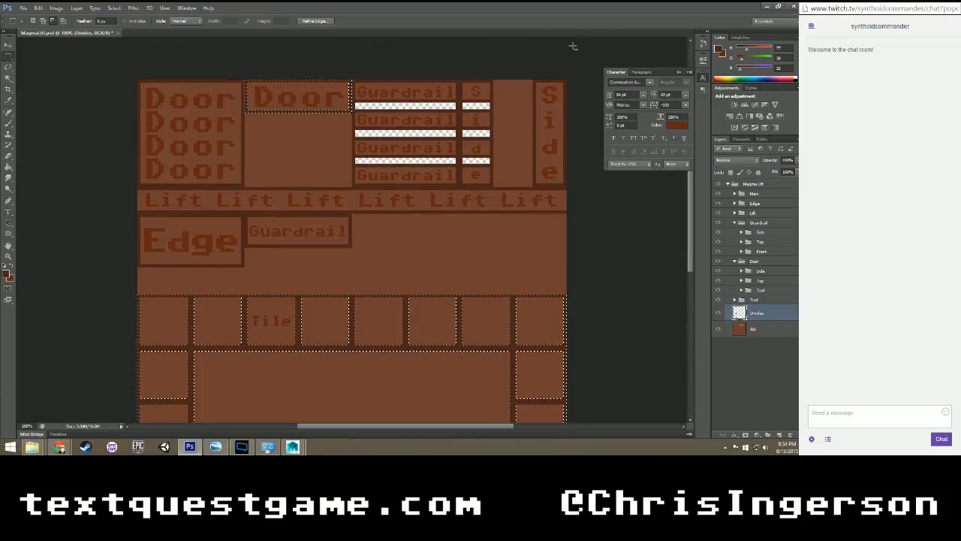
{"action": "scroll", "coordinate": [473, 187], "scroll_direction": "down", "scroll_amount": 5}
{"action": "left_click_drag", "start_coordinate": [109, 127], "coordinate": [613, 408]}
{"action": "scroll", "coordinate": [478, 332], "scroll_direction": "up", "scroll_amount": 6}
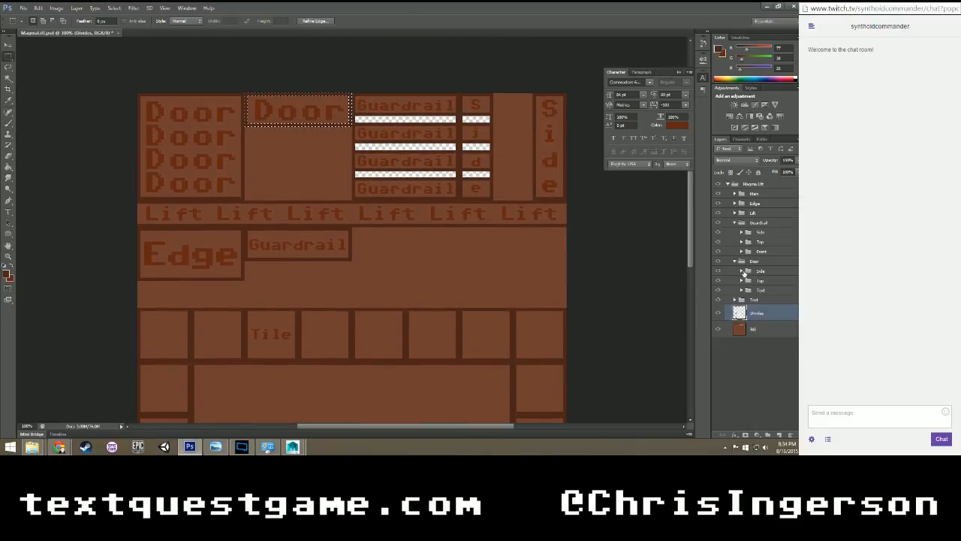
Add a new layer and a new group inside the Door group's Top subgroup, and name the new group Text.
{"action": "left_click", "coordinate": [742, 280]}
{"action": "left_click", "coordinate": [766, 294]}
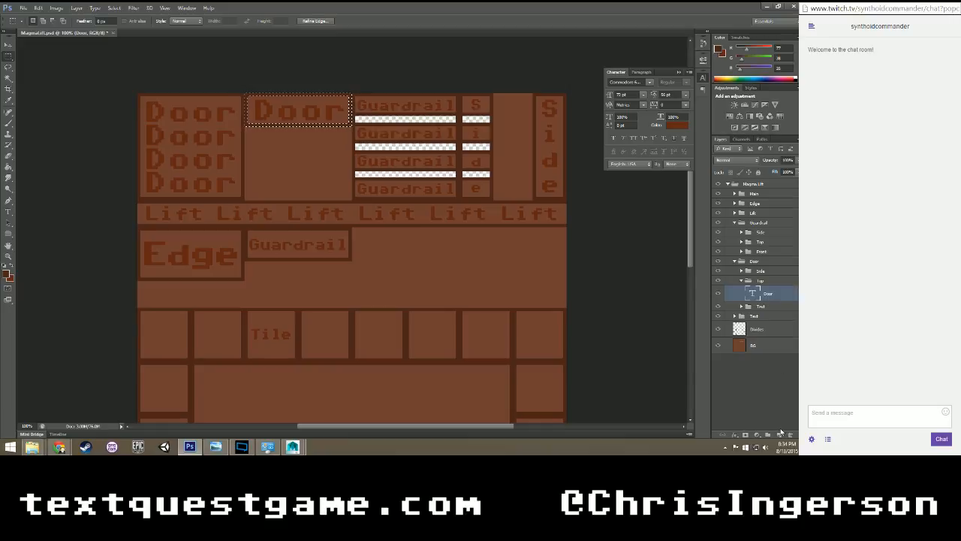
{"action": "left_click", "coordinate": [780, 433]}
{"action": "left_click", "coordinate": [768, 433]}
{"action": "double_click", "coordinate": [771, 290]}
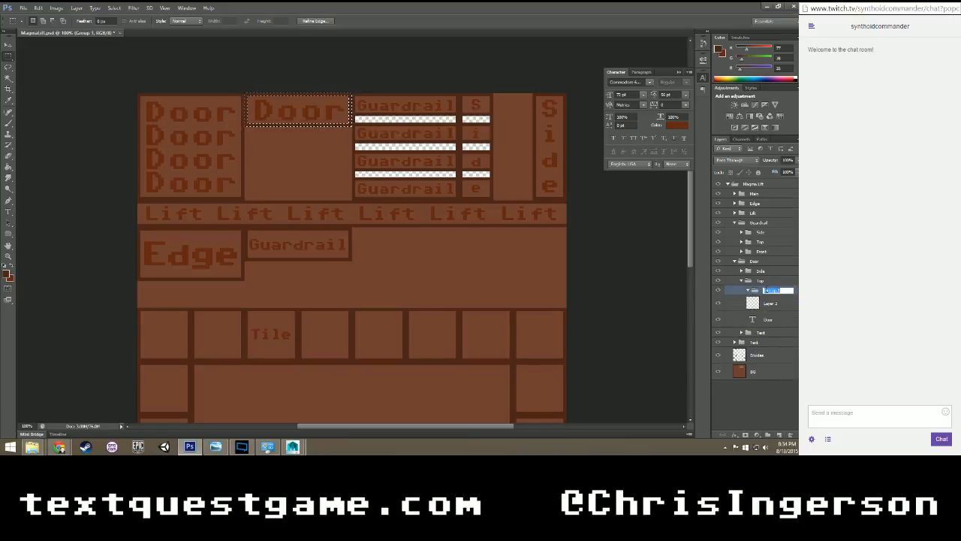
{"action": "type", "text": "Text"}
{"action": "key", "text": "Return"}
Rename the new layer Divides, fill the selected outline on it and deselect, leaving it below the Text group that holds the Door text.
{"action": "double_click", "coordinate": [772, 302]}
{"action": "type", "text": "BG"}
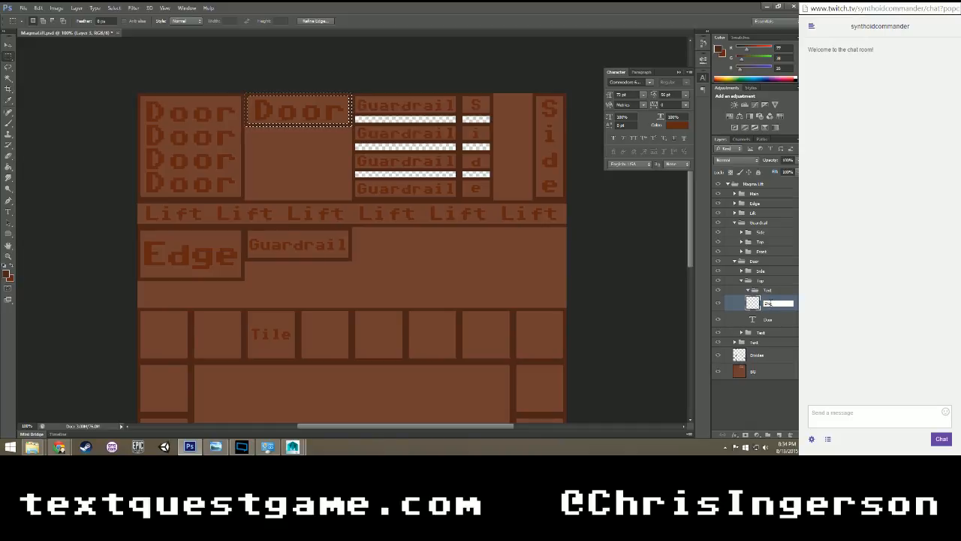
{"action": "key", "text": "Return"}
{"action": "key", "text": "ctrl+d"}
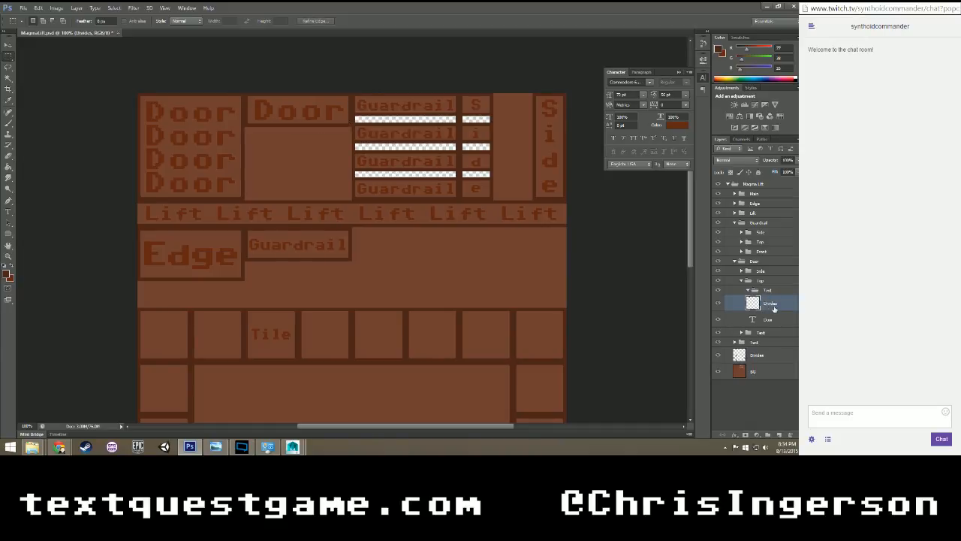
{"action": "left_click_drag", "start_coordinate": [769, 305], "coordinate": [766, 291]}
Load the Top subgroup's Divides transparency as a selection, delete that area from the main Divides layer, deselect, and collapse the subgroup.
{"action": "right_click", "coordinate": [378, 175]}
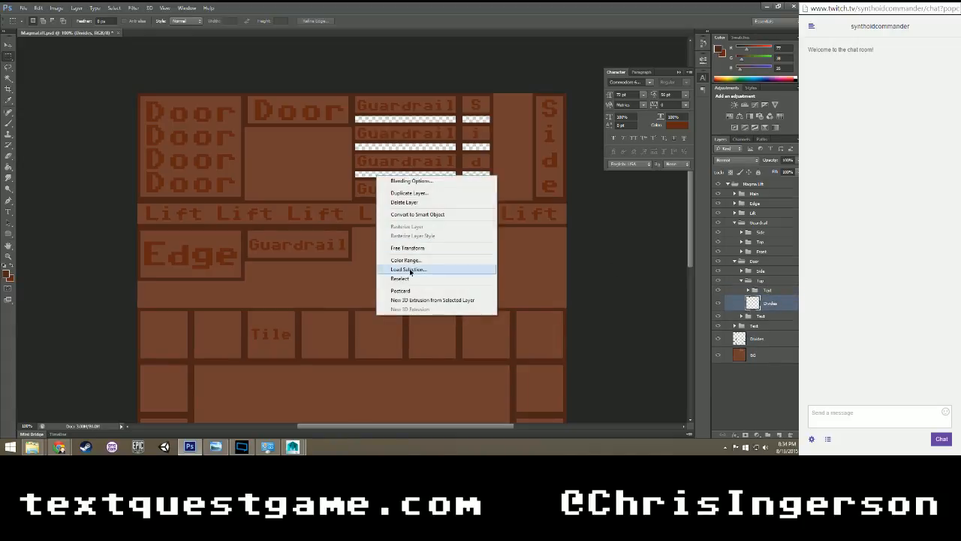
{"action": "left_click", "coordinate": [408, 269]}
{"action": "left_click", "coordinate": [467, 134]}
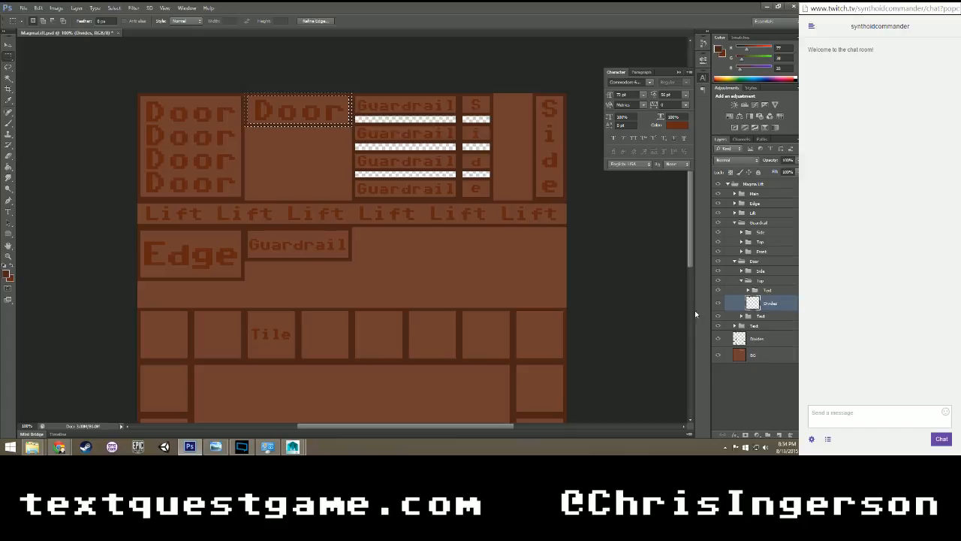
{"action": "left_click", "coordinate": [763, 342]}
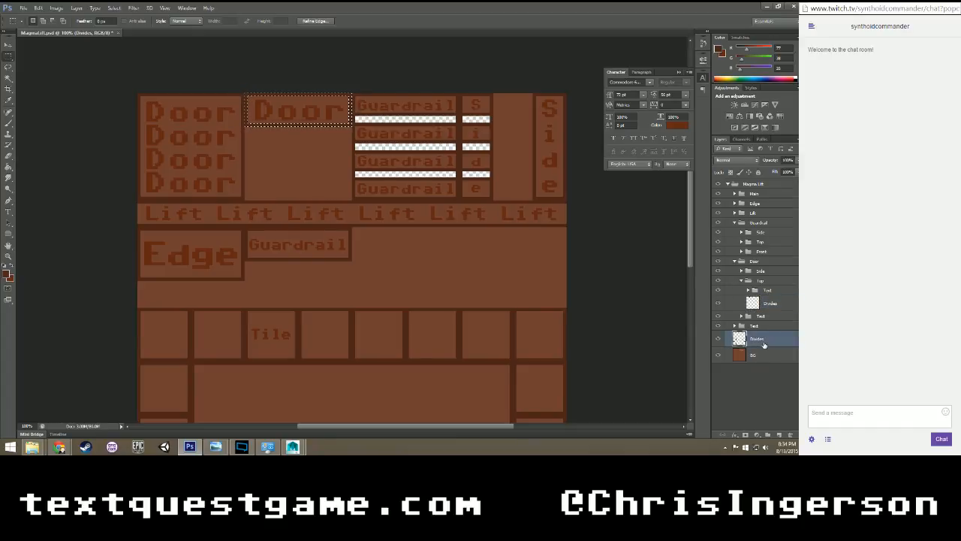
{"action": "left_click", "coordinate": [317, 249]}
{"action": "left_click", "coordinate": [742, 280]}
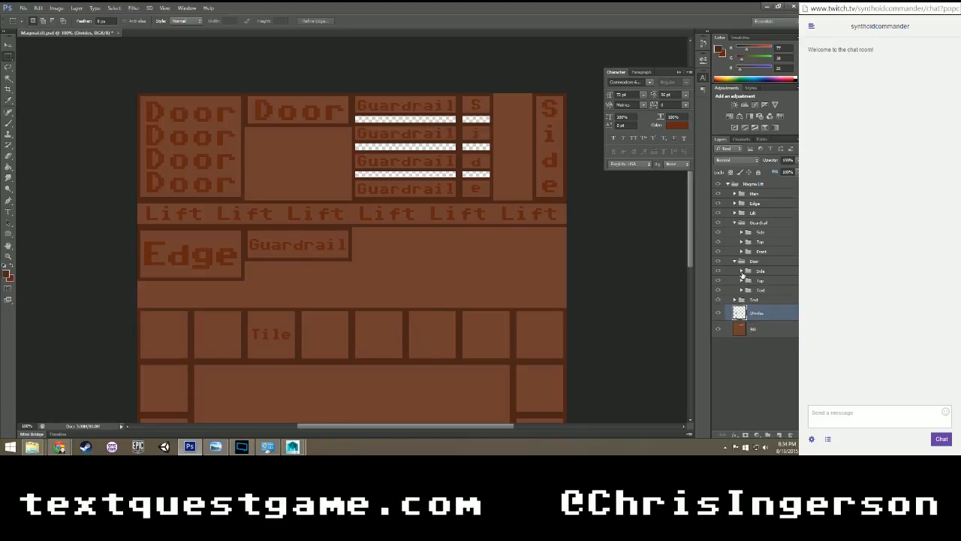
Load the main Divides layer's transparency as a selection and subtract everything except the four-line Door box's outline.
{"action": "right_click", "coordinate": [245, 168]}
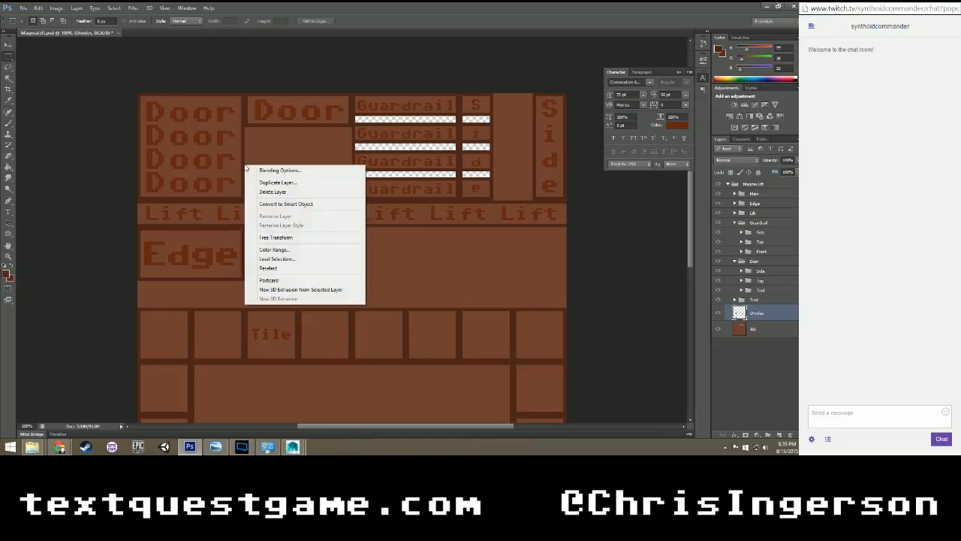
{"action": "left_click", "coordinate": [277, 258]}
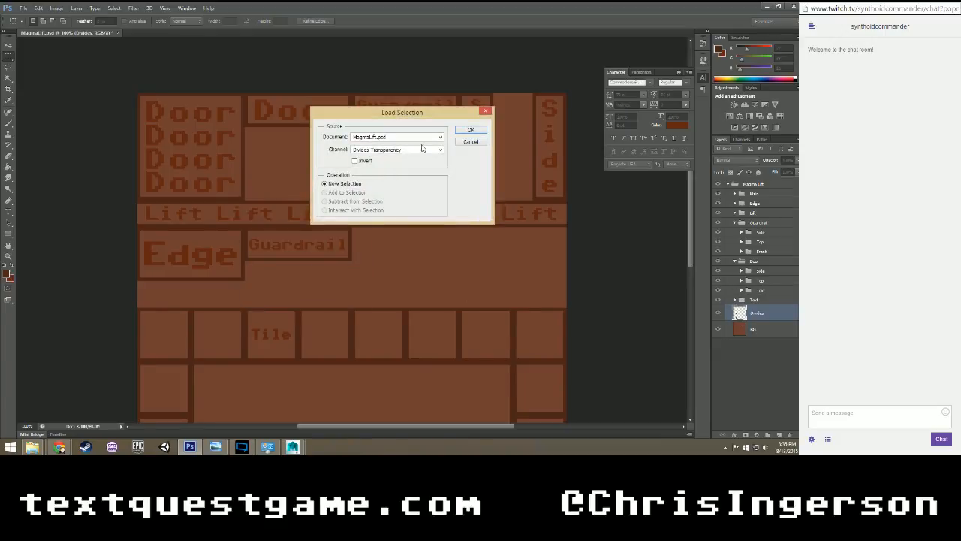
{"action": "left_click", "coordinate": [471, 130]}
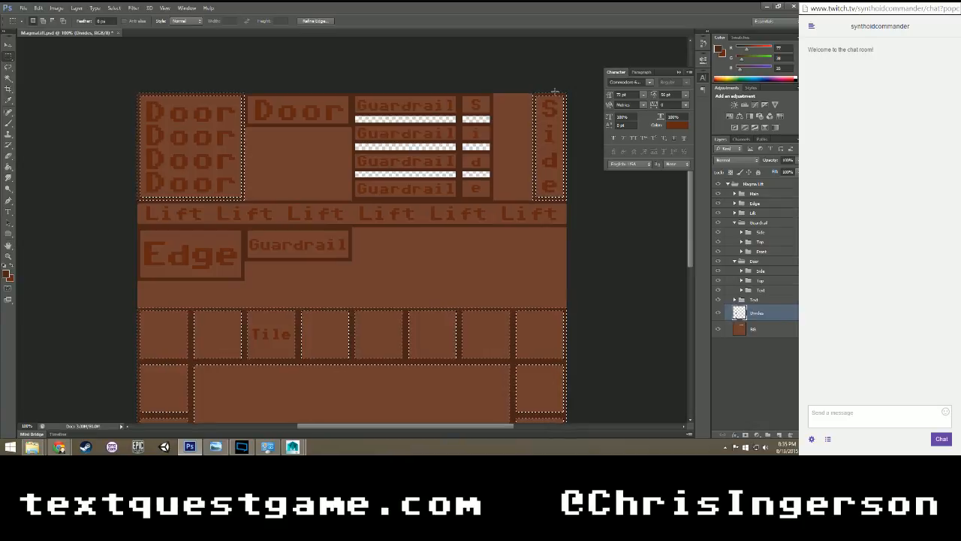
{"action": "scroll", "coordinate": [600, 214], "scroll_direction": "down", "scroll_amount": 5}
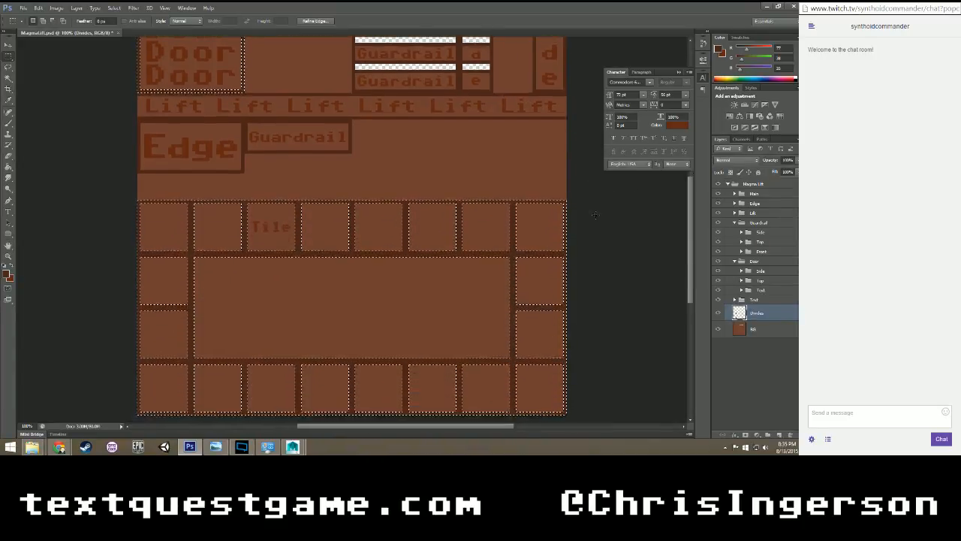
{"action": "scroll", "coordinate": [595, 215], "scroll_direction": "down", "scroll_amount": 2}
{"action": "left_click_drag", "start_coordinate": [126, 134], "coordinate": [620, 403], "text": "alt"}
{"action": "scroll", "coordinate": [557, 375], "scroll_direction": "up", "scroll_amount": 2}
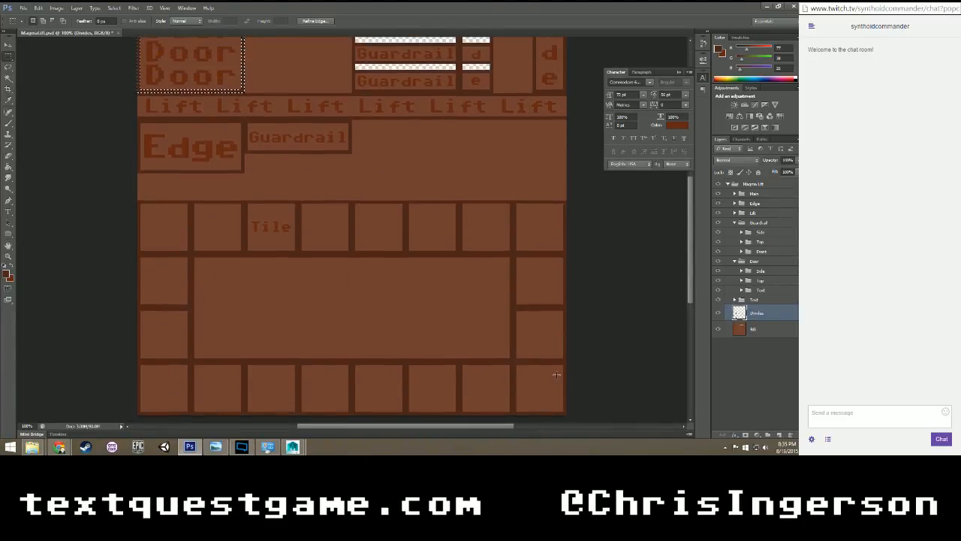
{"action": "scroll", "coordinate": [556, 375], "scroll_direction": "up", "scroll_amount": 5}
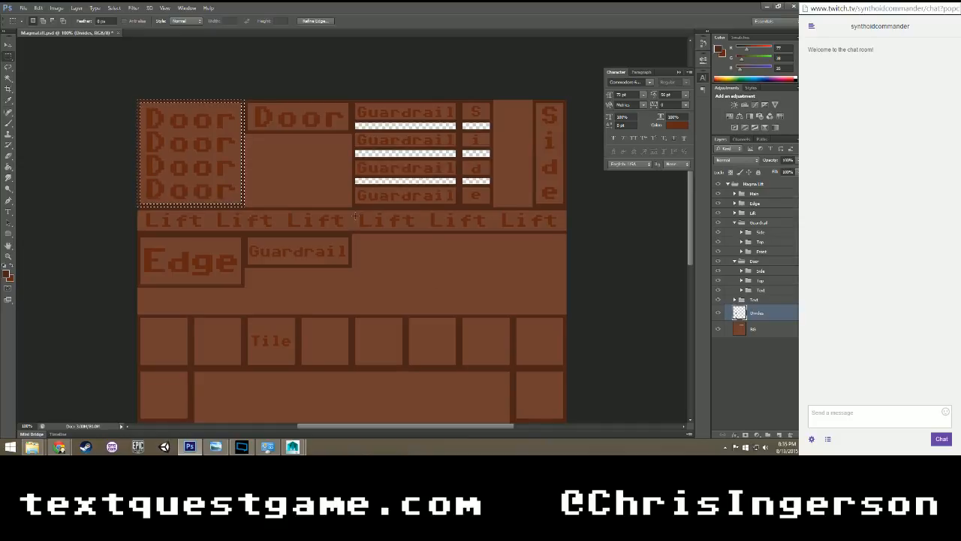
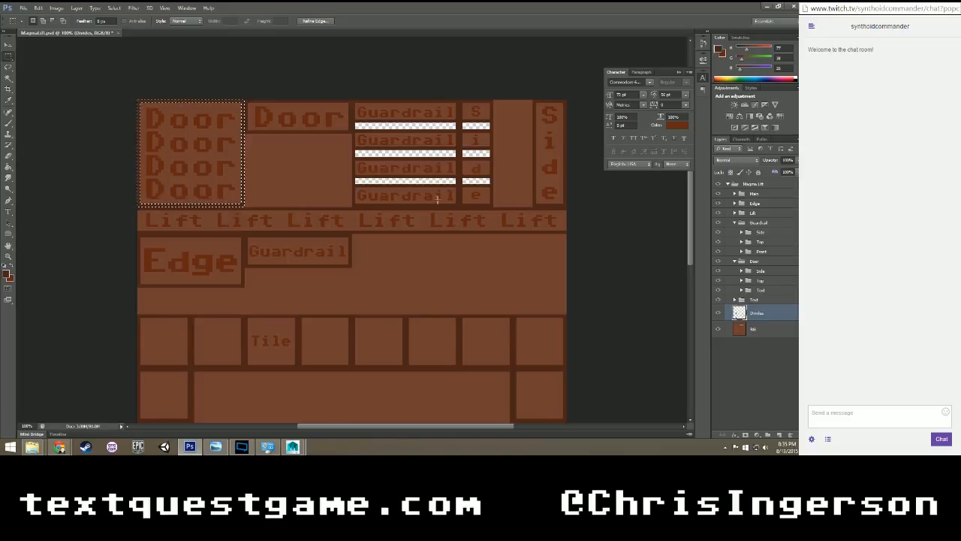
Inspect the full texture sheet and toggle the main Divides layer's visibility to check which outlines it still holds.
{"action": "scroll", "coordinate": [399, 170], "scroll_direction": "down", "scroll_amount": 3}
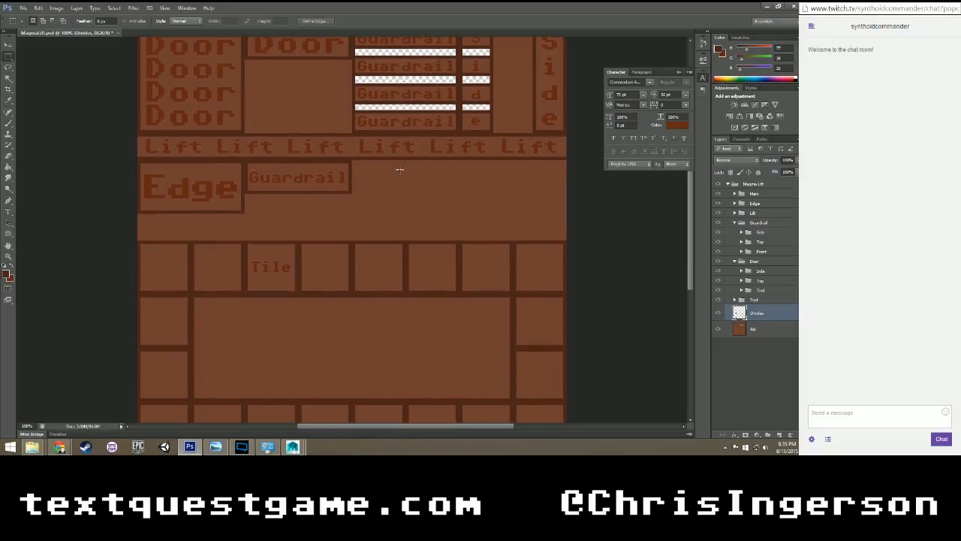
{"action": "scroll", "coordinate": [399, 169], "scroll_direction": "down", "scroll_amount": 1}
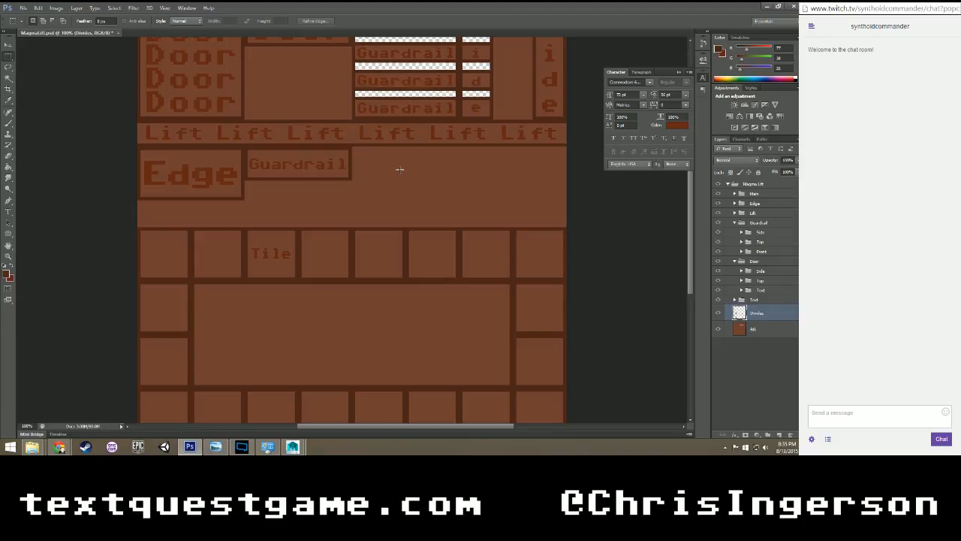
{"action": "scroll", "coordinate": [400, 170], "scroll_direction": "down", "scroll_amount": 4}
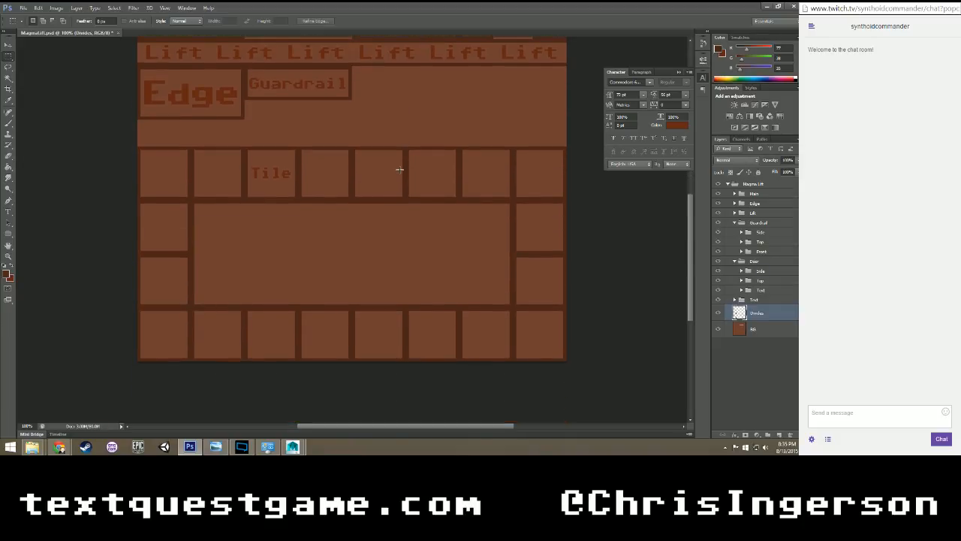
{"action": "scroll", "coordinate": [399, 170], "scroll_direction": "up", "scroll_amount": 4}
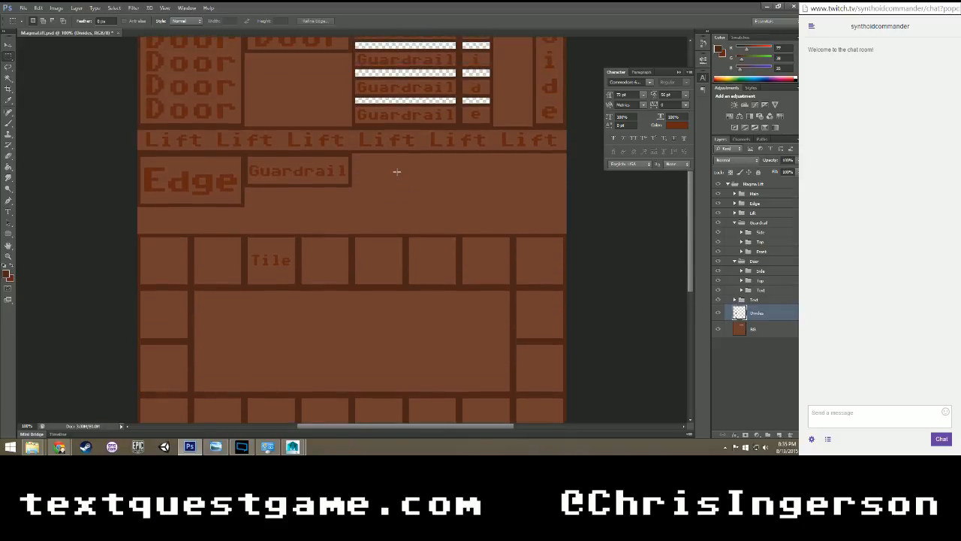
{"action": "scroll", "coordinate": [396, 171], "scroll_direction": "up", "scroll_amount": 3}
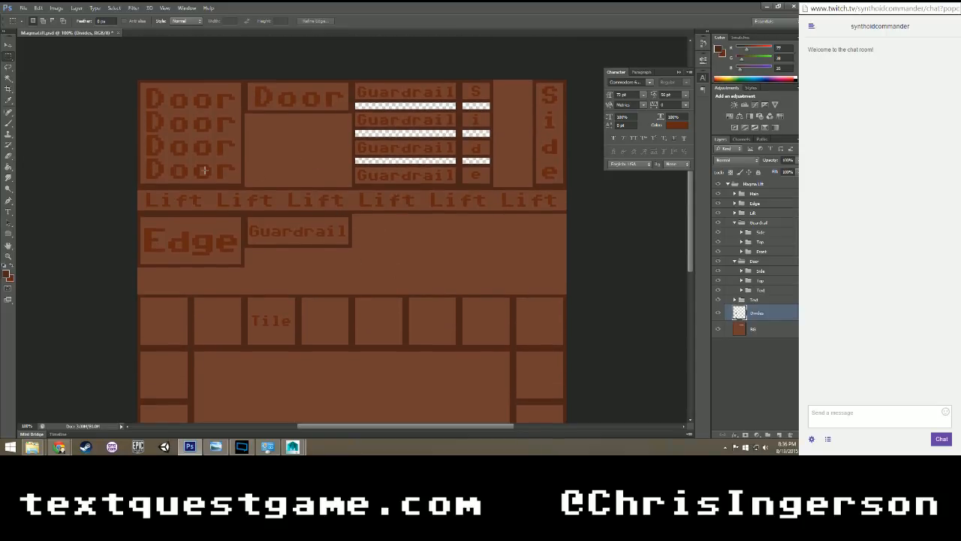
{"action": "left_click", "coordinate": [719, 314]}
{"action": "left_click", "coordinate": [718, 314]}
{"action": "left_click", "coordinate": [719, 314]}
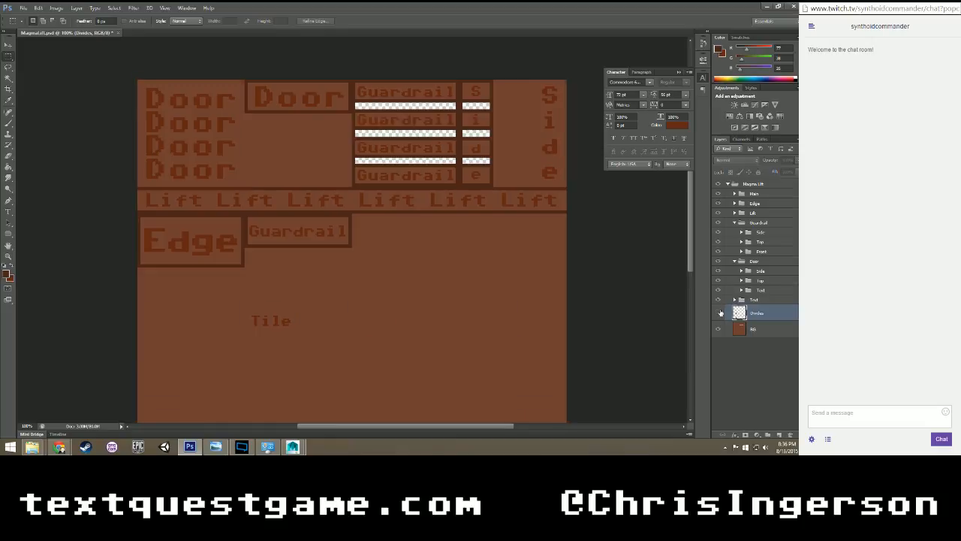
{"action": "left_click", "coordinate": [719, 314]}
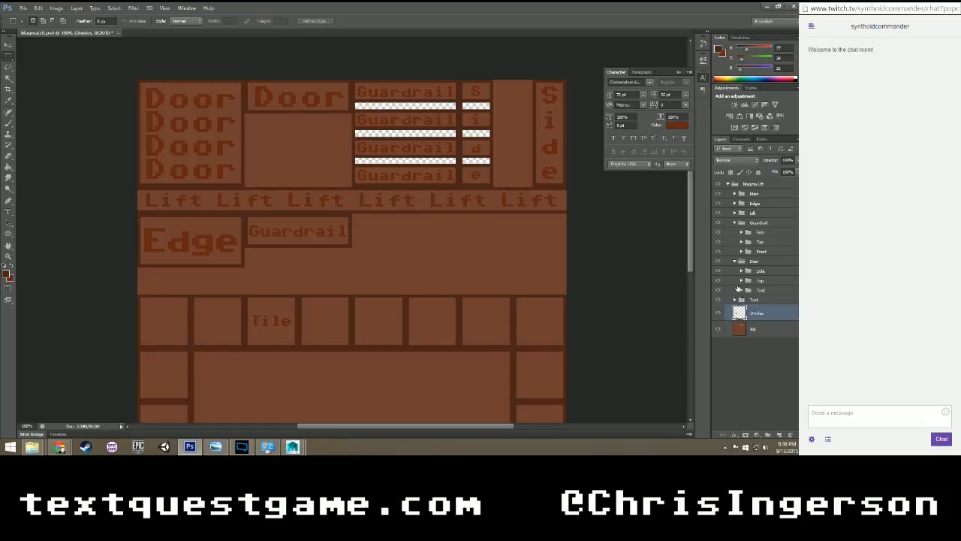
Expand the Door group's Side subgroup and add a new group containing a new layer above the Side text.
{"action": "left_click", "coordinate": [741, 271]}
{"action": "left_click", "coordinate": [741, 271]}
{"action": "left_click", "coordinate": [742, 271]}
{"action": "left_click", "coordinate": [764, 283]}
{"action": "left_click", "coordinate": [768, 434]}
{"action": "left_click", "coordinate": [780, 434]}
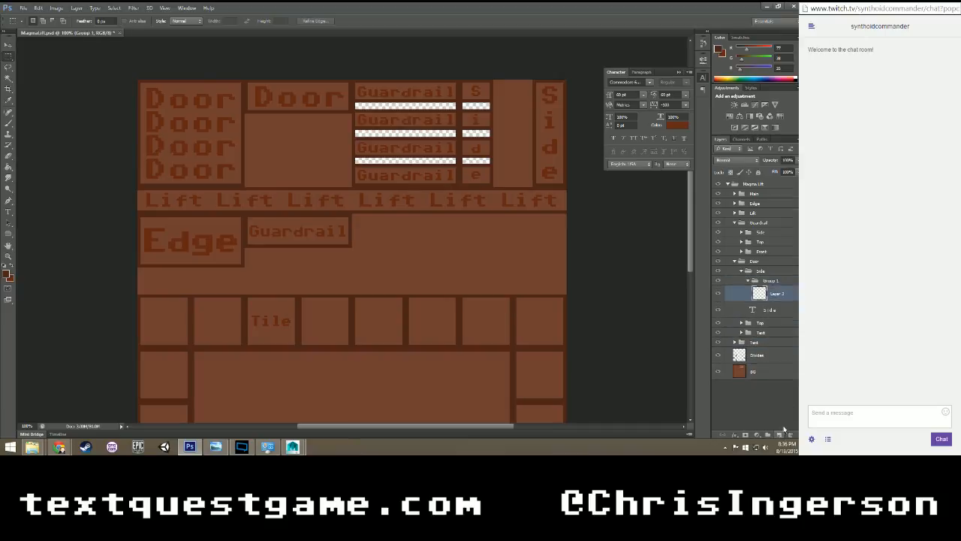
Name the new group Text and the new layer Divides, placing the Side text in the Text group with Divides below it.
{"action": "double_click", "coordinate": [772, 280]}
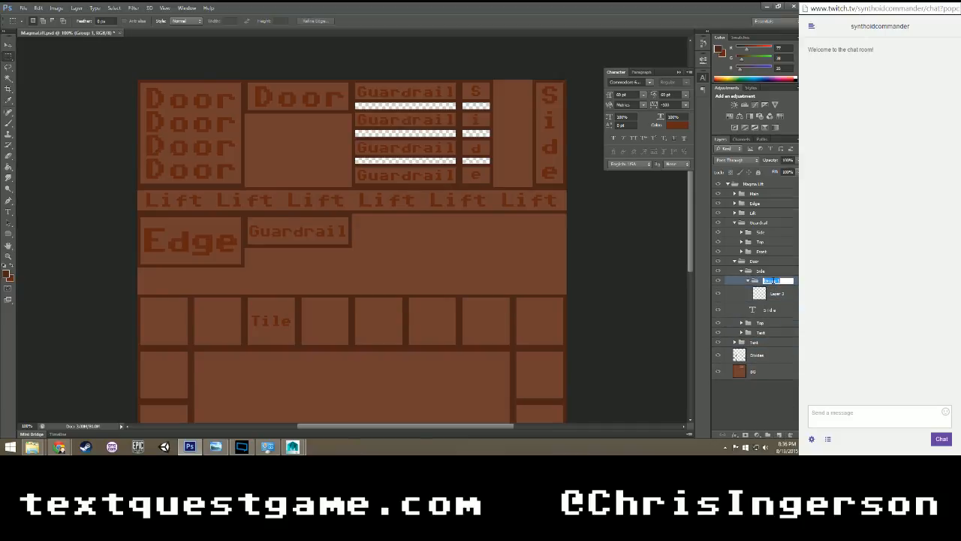
{"action": "type", "text": "Text"}
{"action": "key", "text": "Return"}
{"action": "double_click", "coordinate": [777, 293]}
{"action": "type", "text": "Guide"}
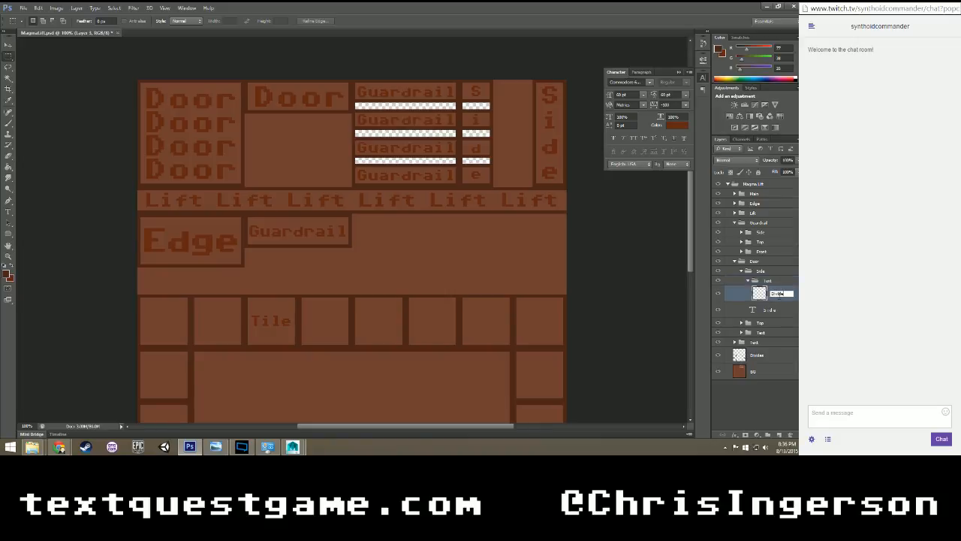
{"action": "type", "text": "s"}
{"action": "key", "text": "Return"}
{"action": "left_click_drag", "start_coordinate": [772, 309], "coordinate": [748, 282]}
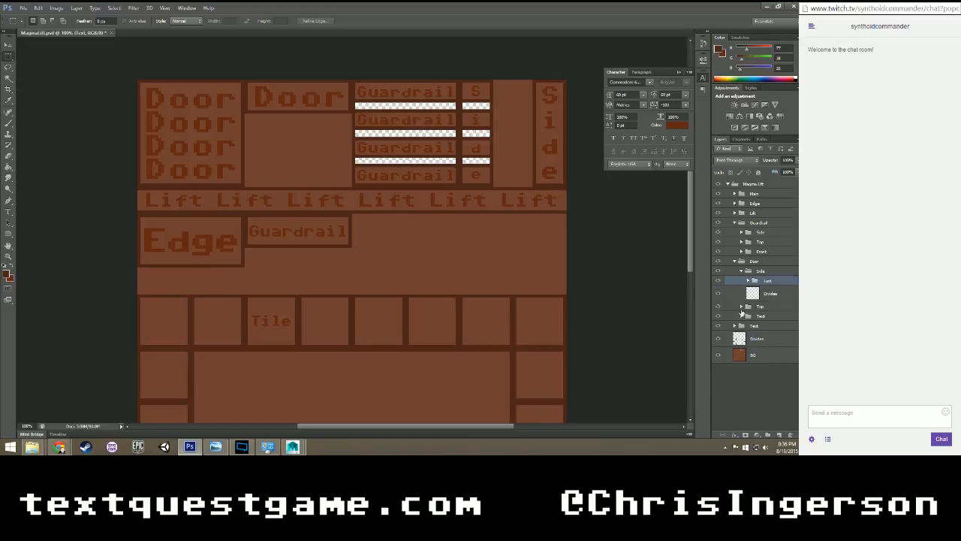
Add a new layer and a new group inside the Door group's Text subgroup, and name the new group Text.
{"action": "left_click", "coordinate": [742, 315]}
{"action": "left_click", "coordinate": [774, 328]}
{"action": "left_click", "coordinate": [778, 435]}
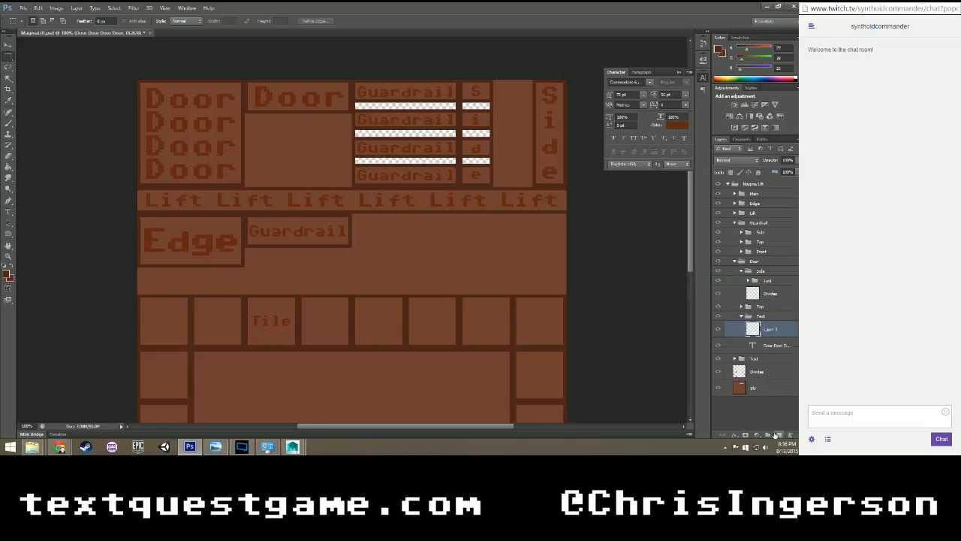
{"action": "left_click", "coordinate": [768, 435]}
{"action": "double_click", "coordinate": [773, 326]}
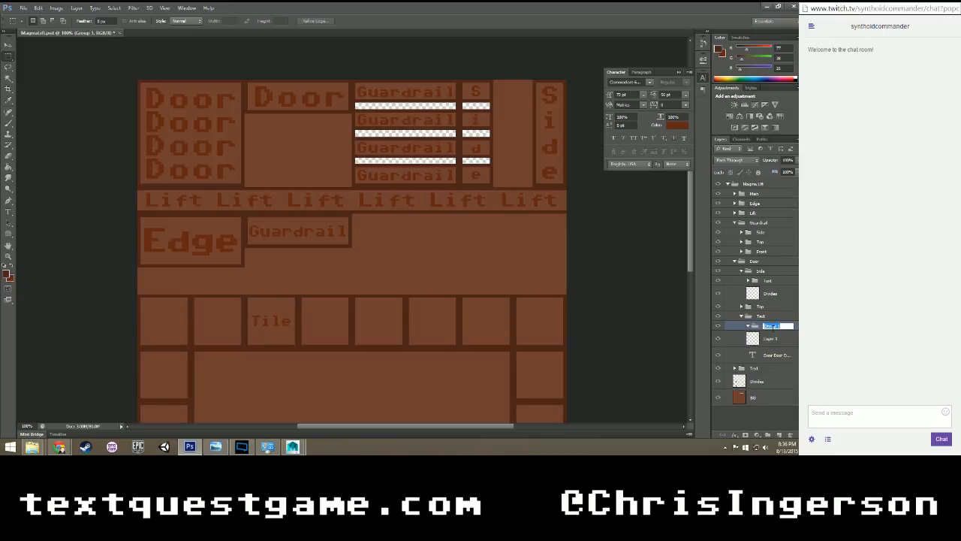
{"action": "type", "text": "Text"}
{"action": "key", "text": "Return"}
Rename the new layer Divides, move the four-line Door text into the nested Text group, and collapse that group.
{"action": "left_click", "coordinate": [771, 344]}
{"action": "double_click", "coordinate": [771, 344]}
{"action": "key", "text": "Escape"}
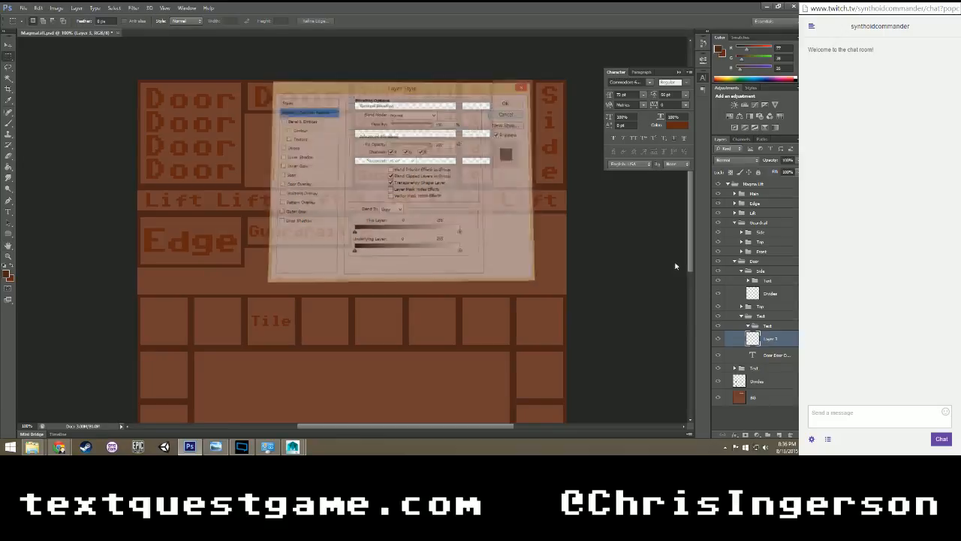
{"action": "double_click", "coordinate": [771, 340]}
{"action": "type", "text": "Eui"}
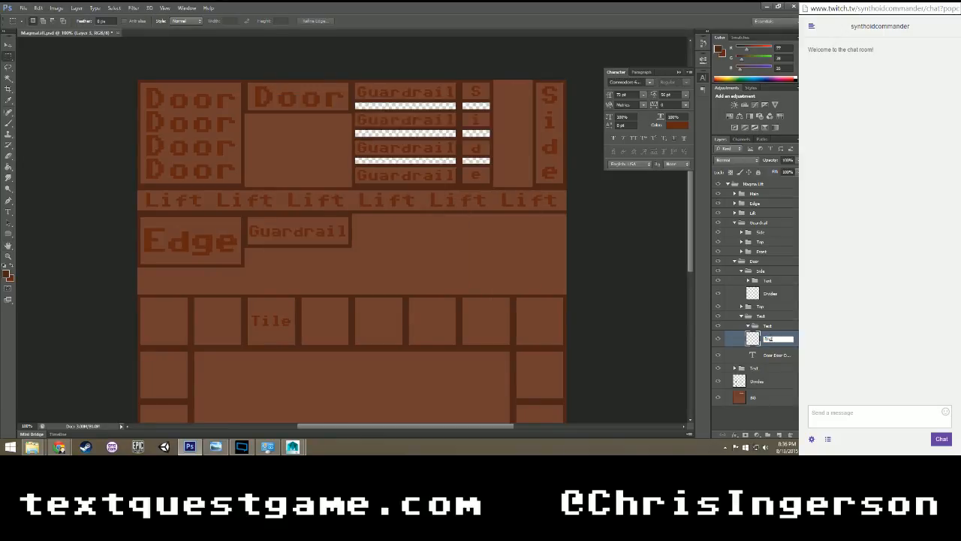
{"action": "type", "text": "des"}
{"action": "key", "text": "Return"}
{"action": "left_click_drag", "start_coordinate": [778, 356], "coordinate": [765, 324]}
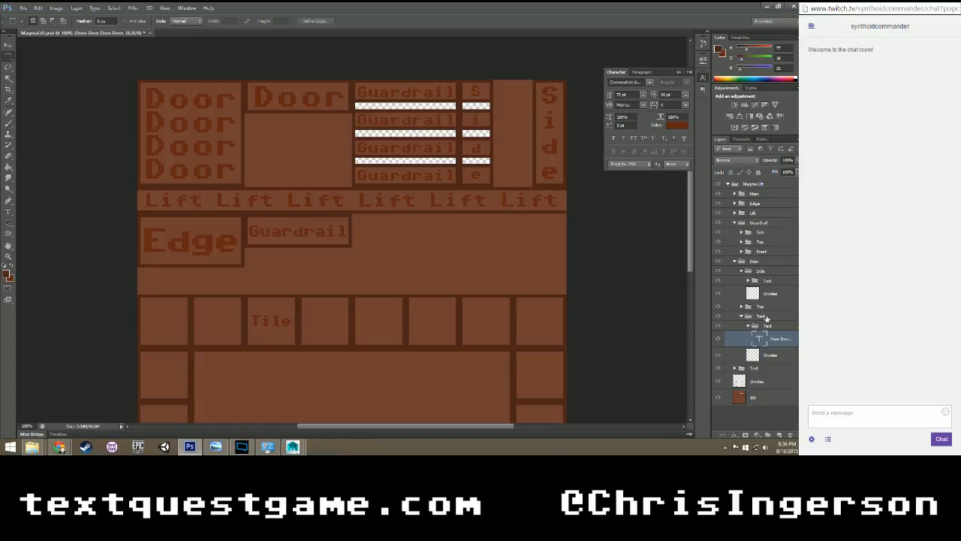
{"action": "left_click", "coordinate": [748, 325]}
Load the main Divides layer's transparency as a selection and subtract the Side box and tile grid, keeping only the four-line Door box's outline.
{"action": "left_click", "coordinate": [773, 297]}
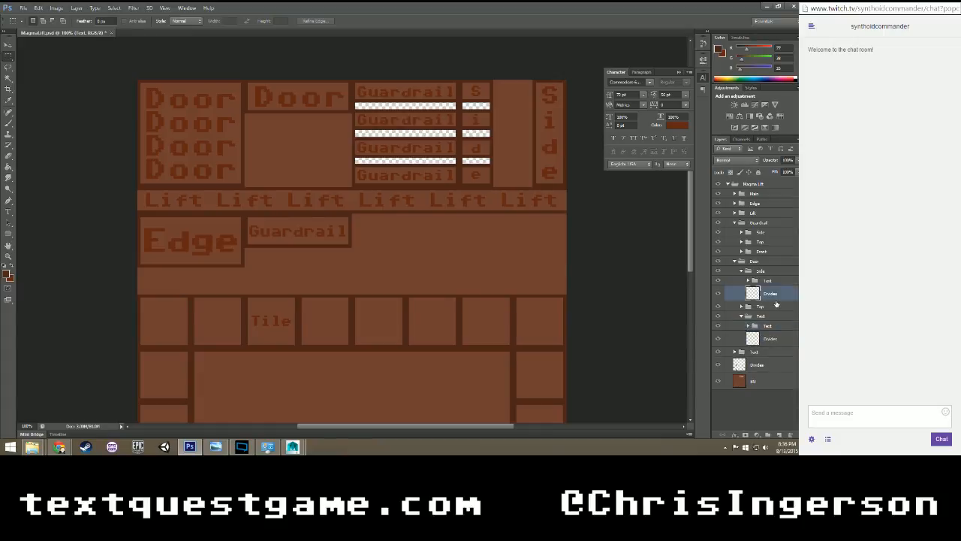
{"action": "left_click", "coordinate": [753, 366]}
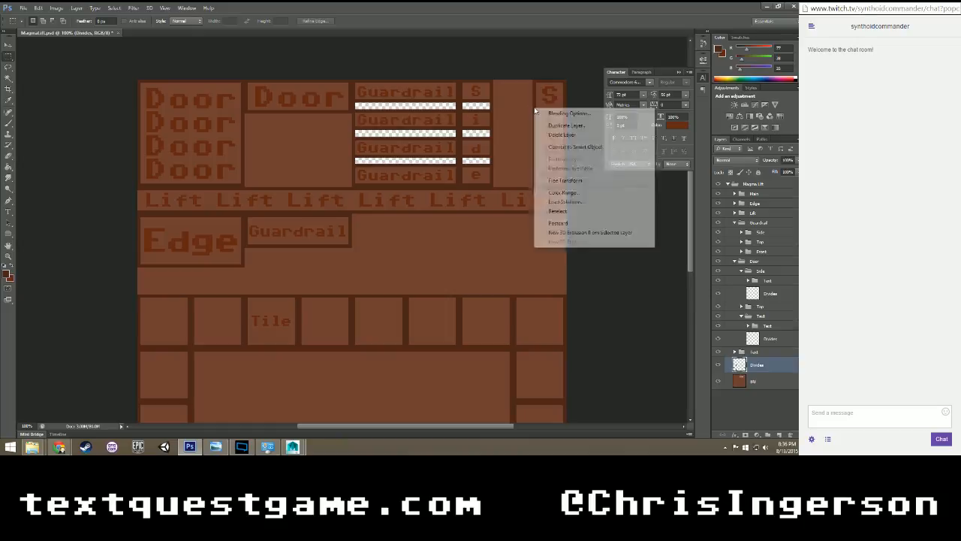
{"action": "right_click", "coordinate": [534, 108]}
{"action": "left_click", "coordinate": [565, 202]}
{"action": "left_click", "coordinate": [466, 132]}
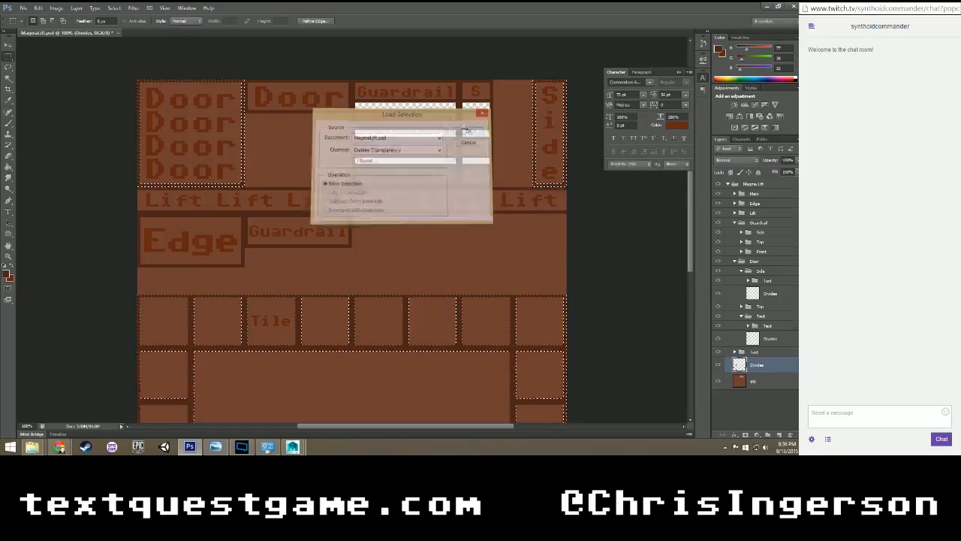
{"action": "scroll", "coordinate": [241, 200], "scroll_direction": "down", "scroll_amount": 3}
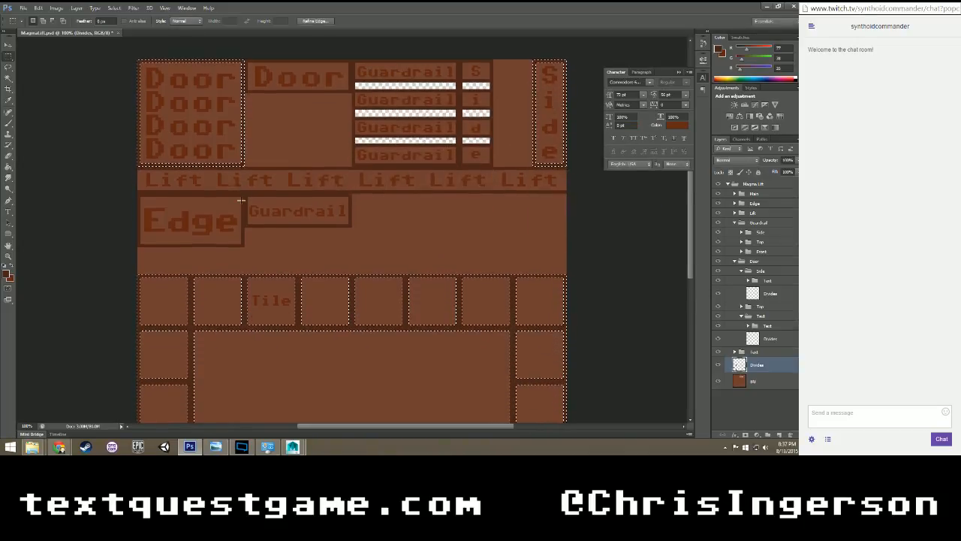
{"action": "scroll", "coordinate": [241, 200], "scroll_direction": "up", "scroll_amount": 3}
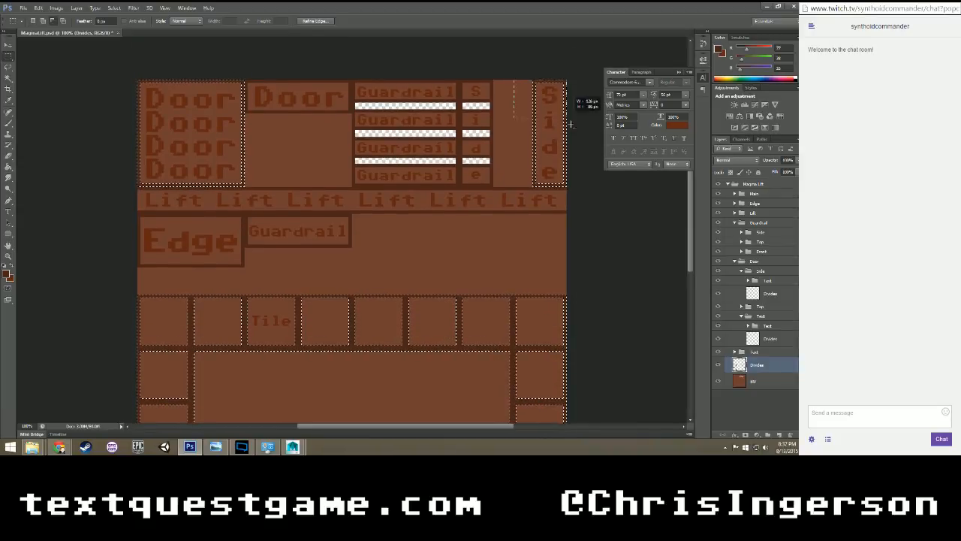
{"action": "scroll", "coordinate": [543, 234], "scroll_direction": "down", "scroll_amount": 7}
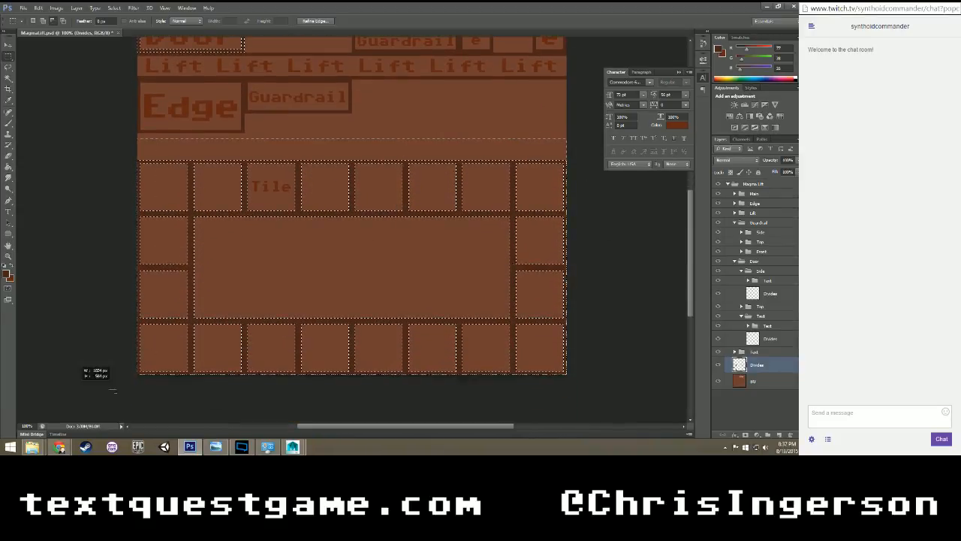
{"action": "scroll", "coordinate": [268, 308], "scroll_direction": "up", "scroll_amount": 9}
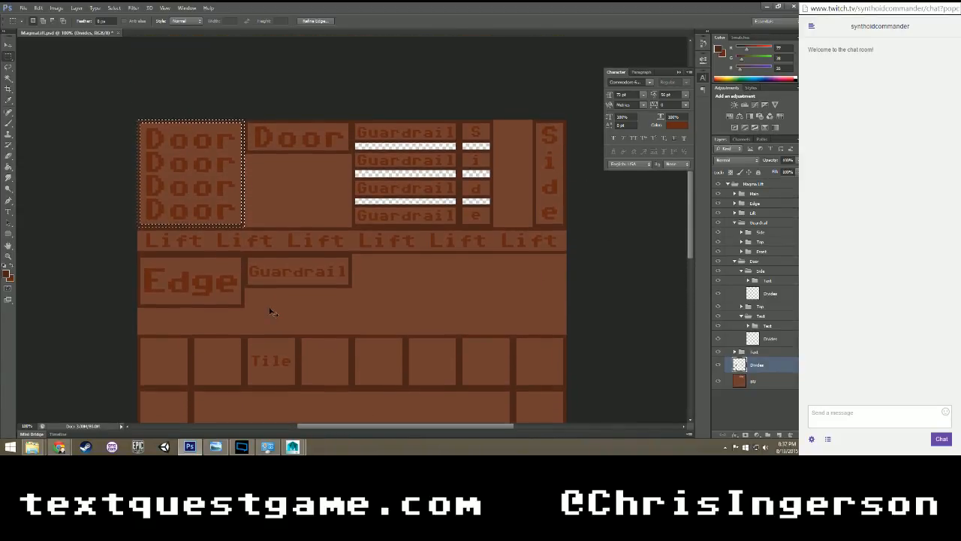
Rename the Door group's Text subgroup Front, fill the selected outline on its Divides layer, and deselect.
{"action": "left_click", "coordinate": [771, 339]}
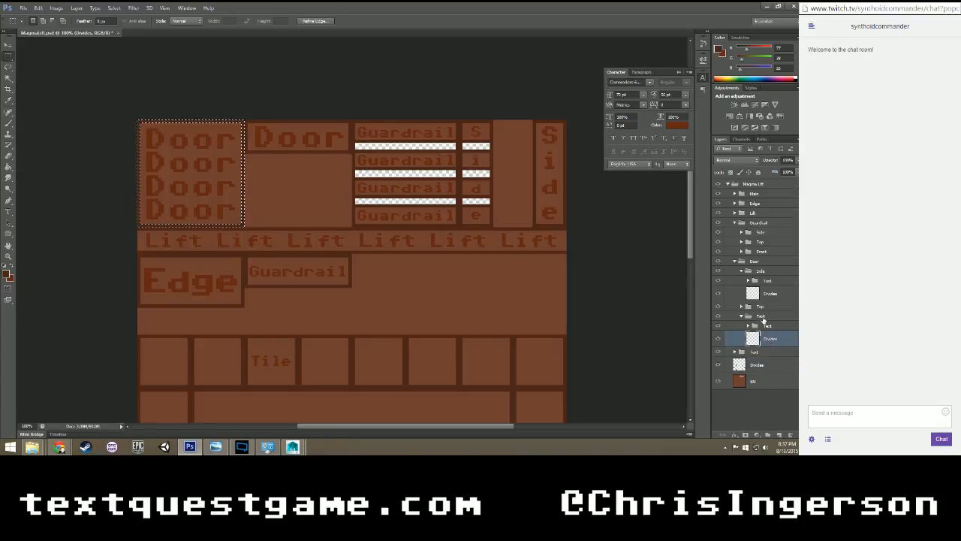
{"action": "double_click", "coordinate": [760, 316]}
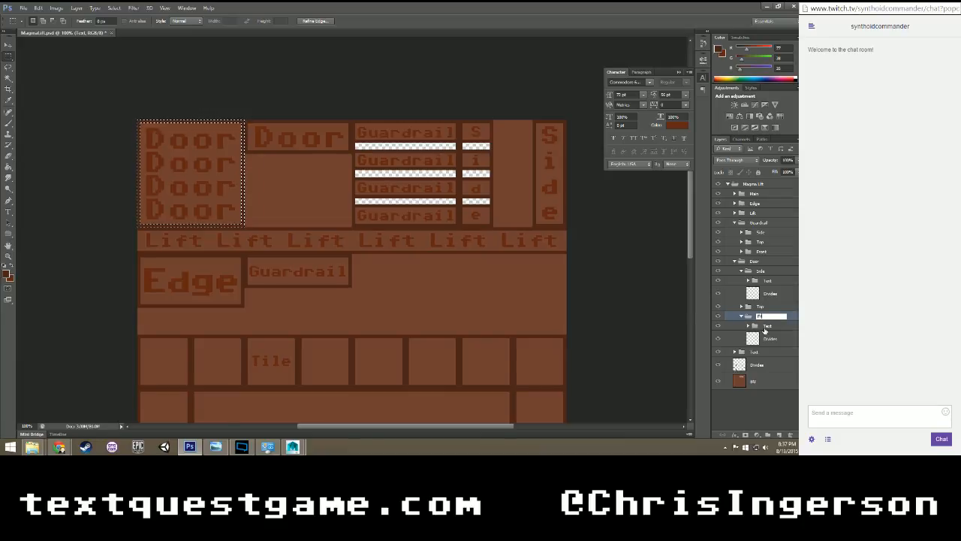
{"action": "key", "text": "Return"}
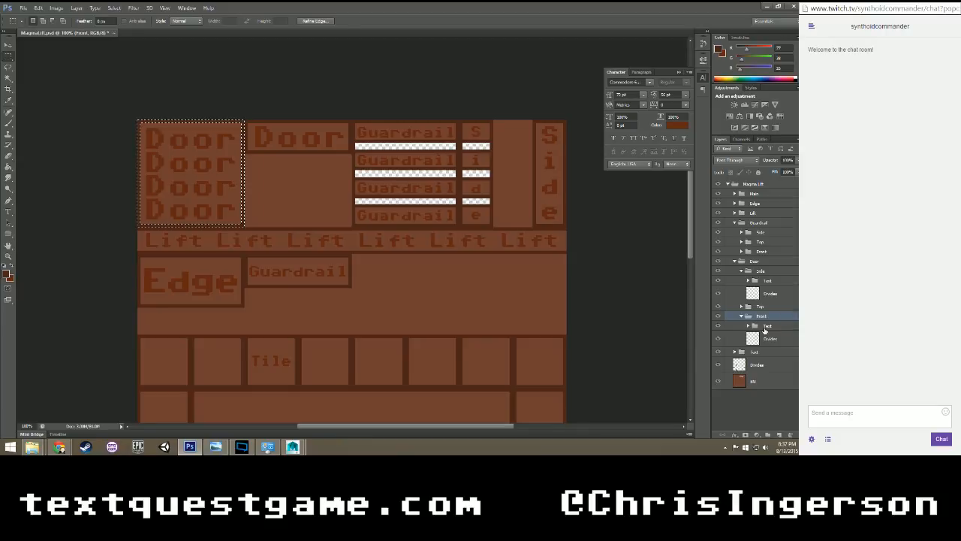
{"action": "left_click", "coordinate": [767, 338]}
{"action": "key", "text": "ctrl+d"}
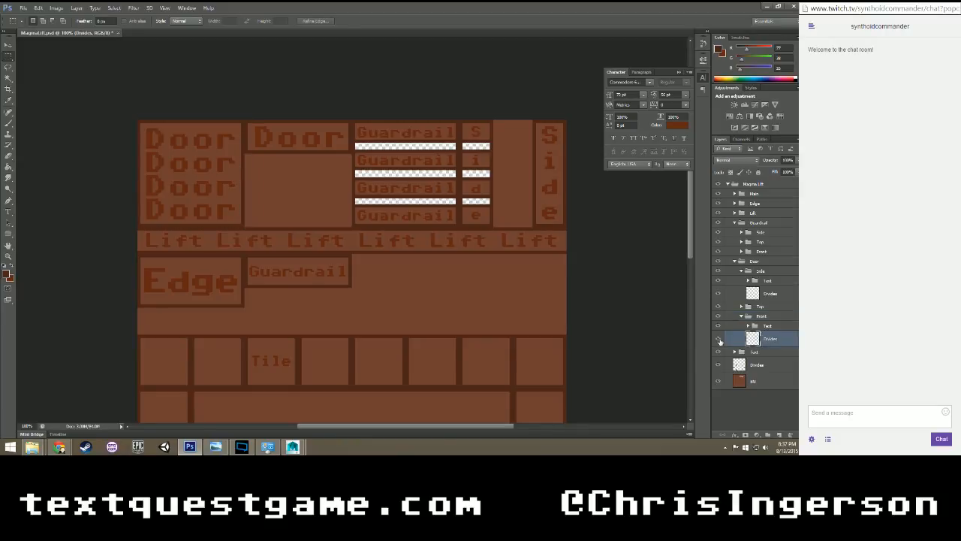
Load the Front subgroup's Divides transparency, delete that area from the main Divides layer, deselect, and check by toggling the Front subgroup's visibility.
{"action": "right_click", "coordinate": [263, 196]}
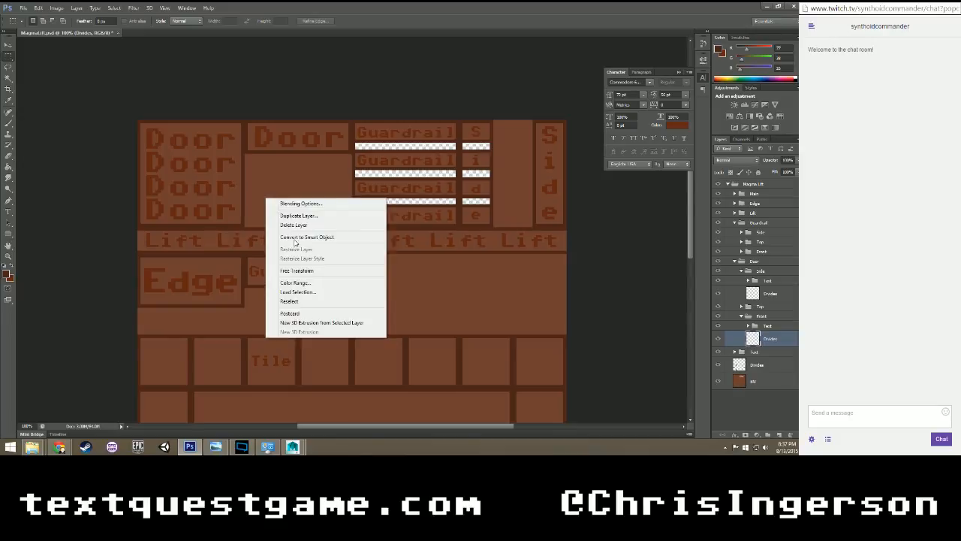
{"action": "left_click", "coordinate": [303, 292]}
{"action": "key", "text": "Return"}
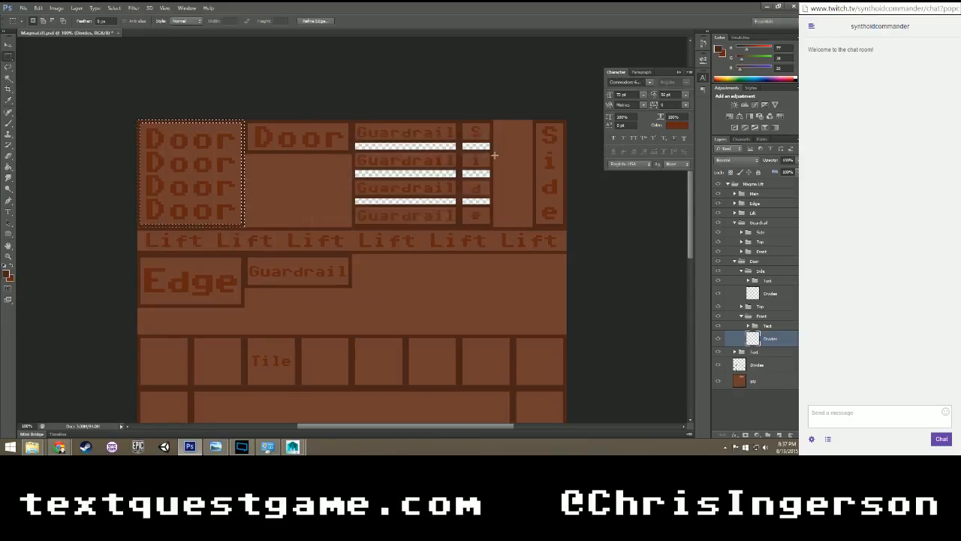
{"action": "left_click", "coordinate": [763, 366]}
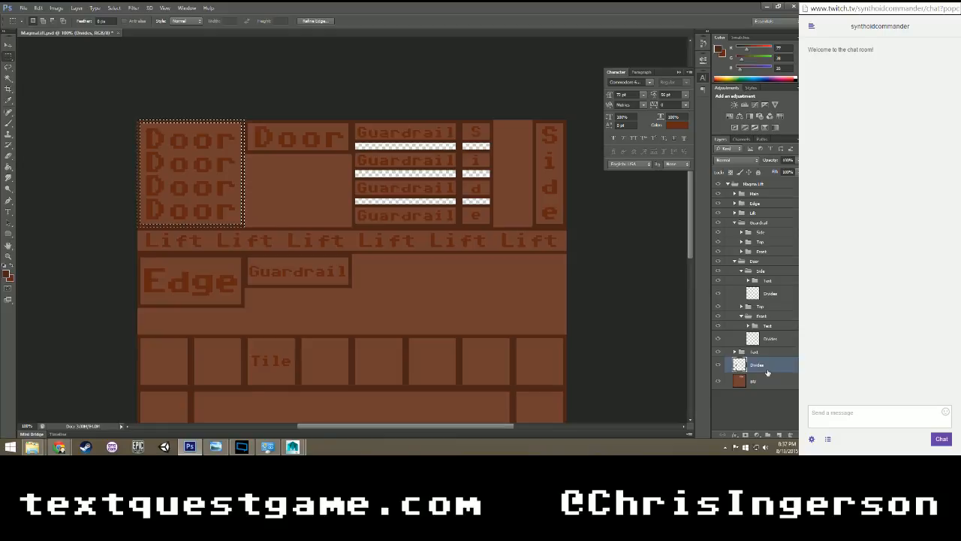
{"action": "key", "text": "ctrl+d"}
{"action": "left_click", "coordinate": [717, 316]}
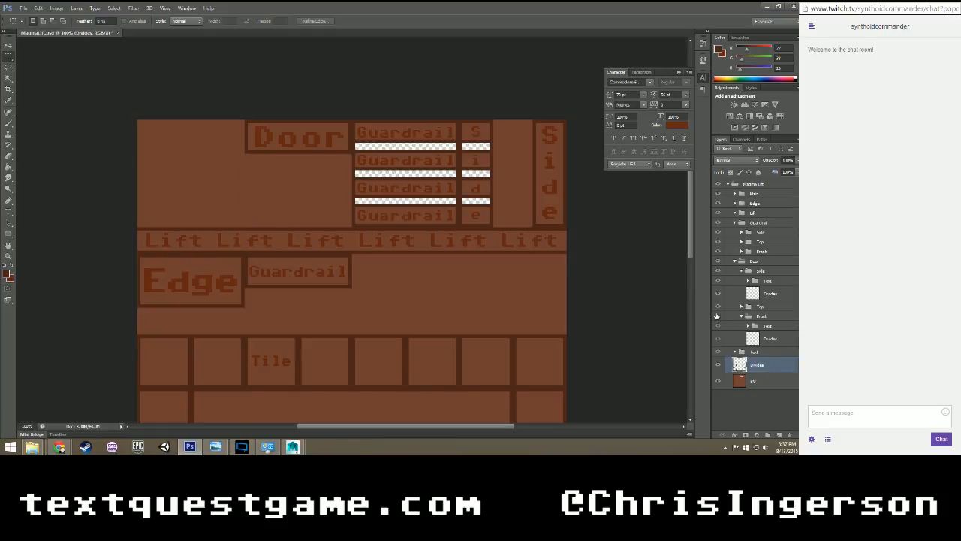
{"action": "left_click", "coordinate": [717, 316]}
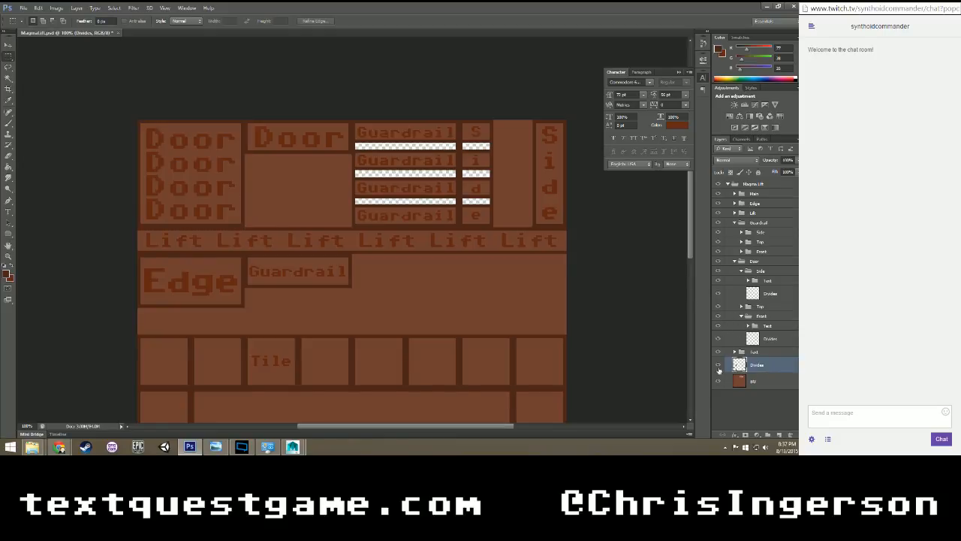
Load the main Divides layer's transparency as a selection and subtract the tile grid, keeping only the Side box's outline.
{"action": "right_click", "coordinate": [530, 253]}
{"action": "left_click", "coordinate": [555, 346]}
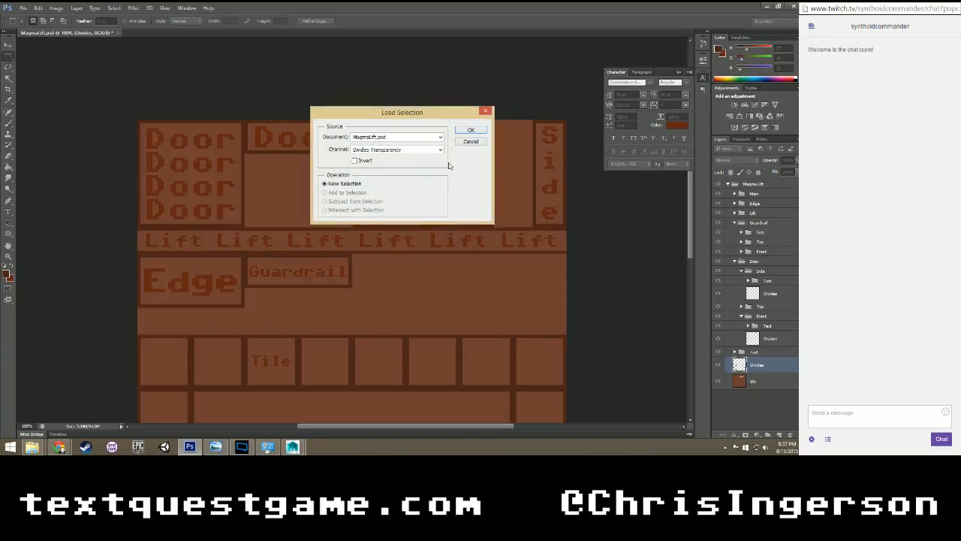
{"action": "left_click", "coordinate": [470, 130]}
{"action": "scroll", "coordinate": [497, 243], "scroll_direction": "down", "scroll_amount": 5}
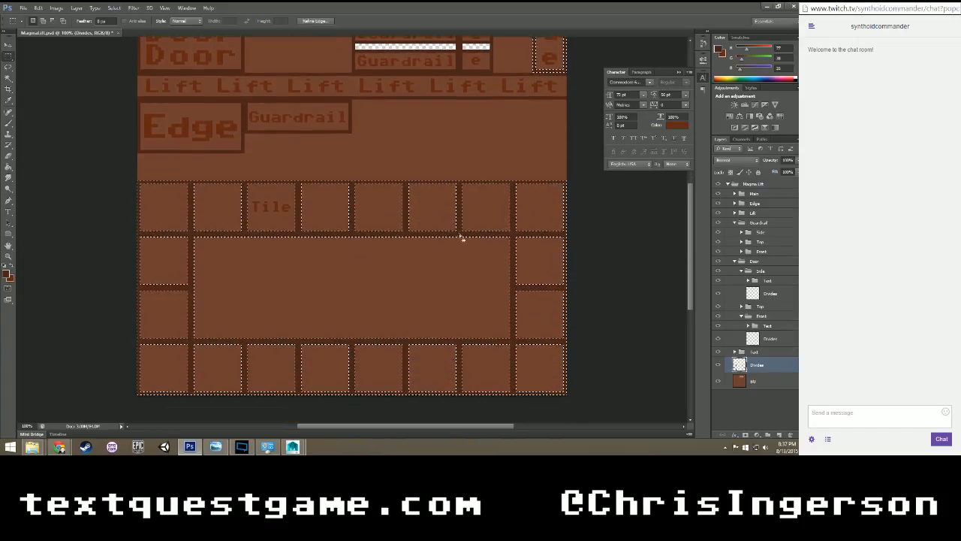
{"action": "scroll", "coordinate": [635, 339], "scroll_direction": "up", "scroll_amount": 3}
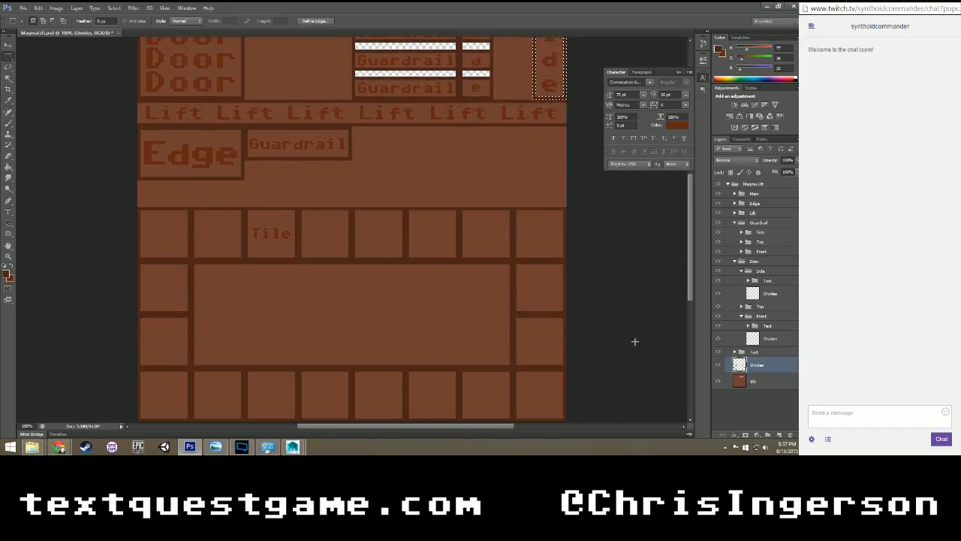
Fill the selected Side outline on the Divides layer of the Door group's Side subgroup, and deselect.
{"action": "scroll", "coordinate": [635, 341], "scroll_direction": "up", "scroll_amount": 1}
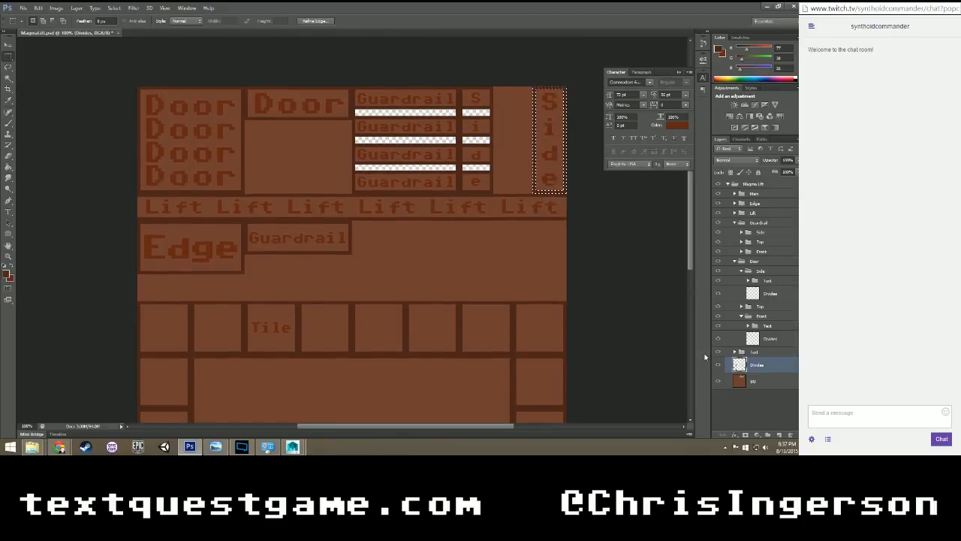
{"action": "left_click", "coordinate": [770, 293]}
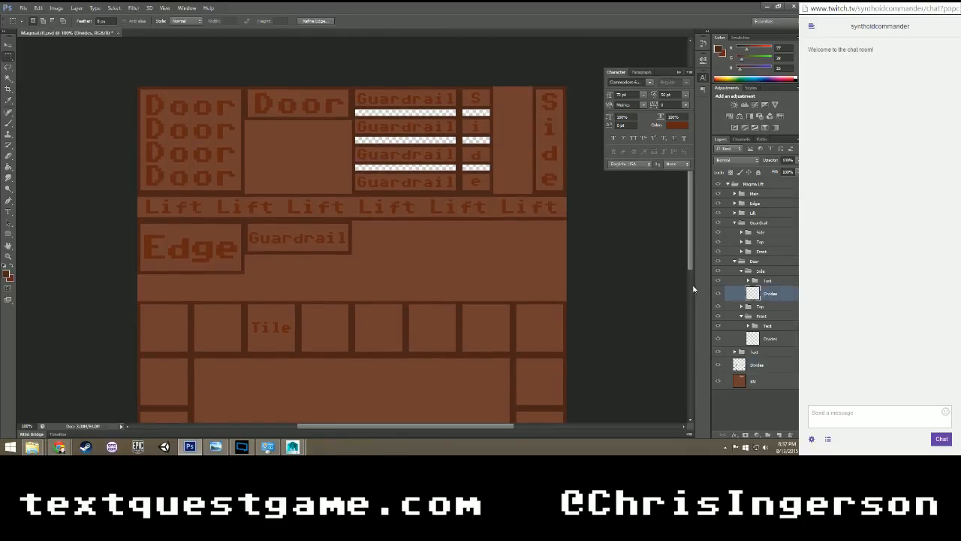
{"action": "left_click", "coordinate": [748, 366]}
Load the Side subgroup's Divides transparency, delete that area from the main Divides layer, check by toggling the subgroup's visibility, and deselect.
{"action": "right_click", "coordinate": [754, 292]}
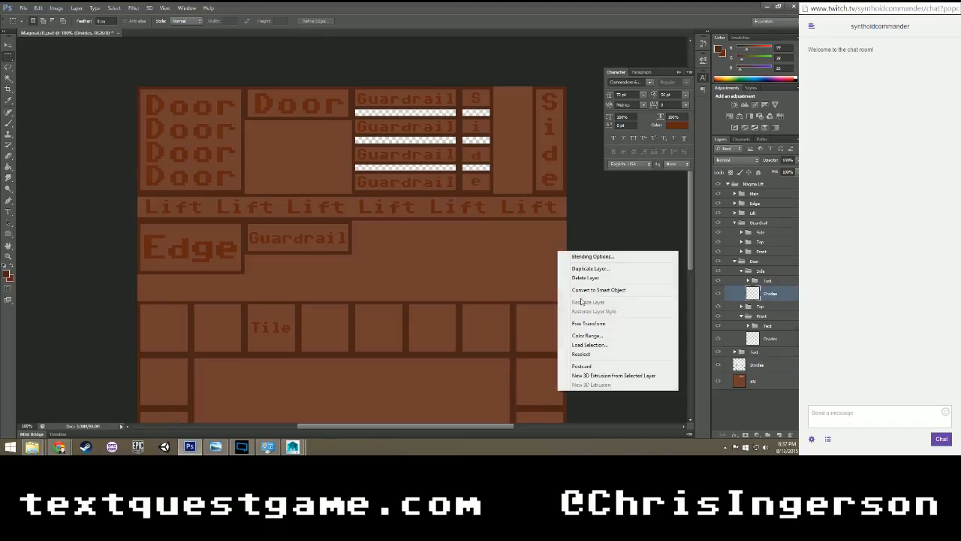
{"action": "left_click", "coordinate": [582, 344]}
{"action": "left_click", "coordinate": [458, 135]}
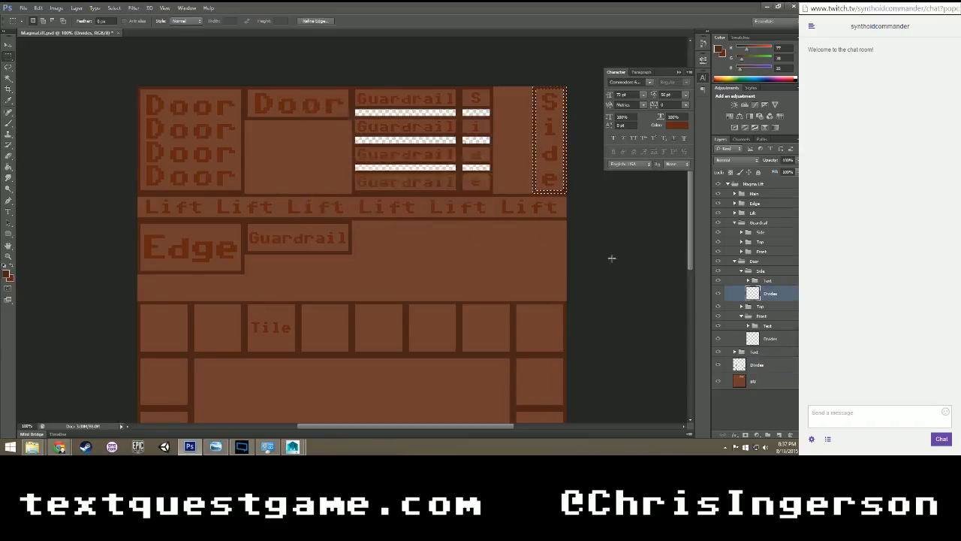
{"action": "left_click", "coordinate": [764, 365]}
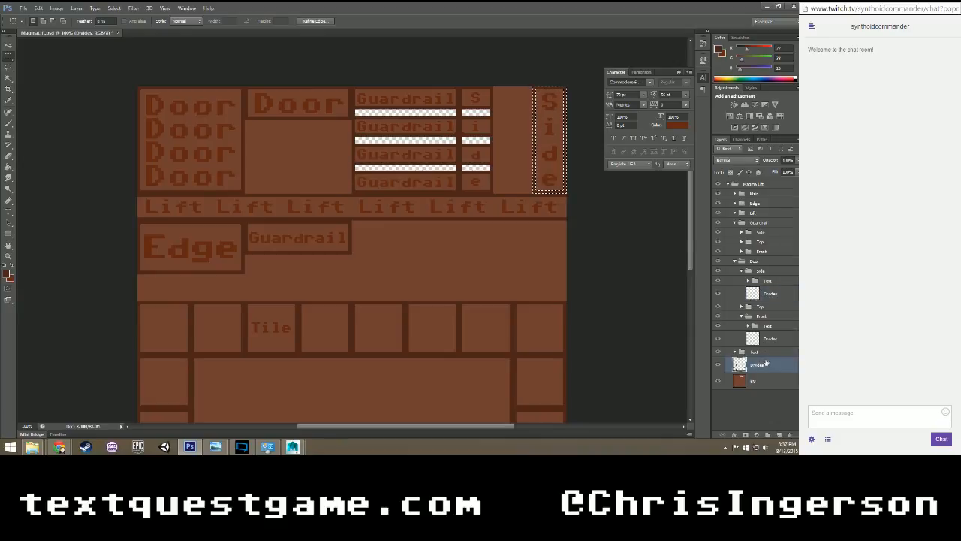
{"action": "left_click", "coordinate": [766, 413]}
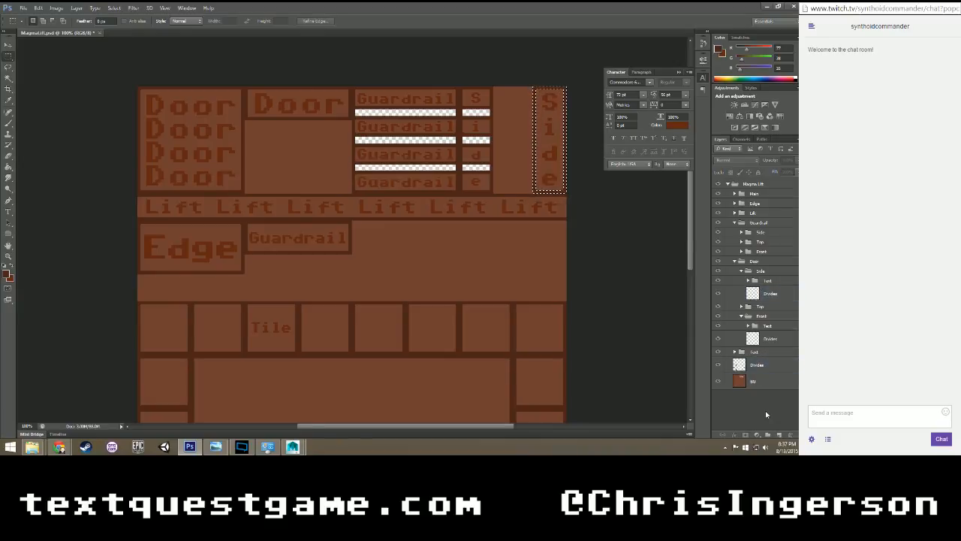
{"action": "left_click", "coordinate": [718, 279]}
{"action": "left_click", "coordinate": [718, 277]}
{"action": "left_click", "coordinate": [718, 272]}
{"action": "left_click", "coordinate": [718, 272]}
{"action": "left_click", "coordinate": [554, 238]}
Collapse the Door group's Front and Side subgroups, and move its Top subgroup below the Lift strip, beside the single Guardrail box.
{"action": "left_click", "coordinate": [742, 316]}
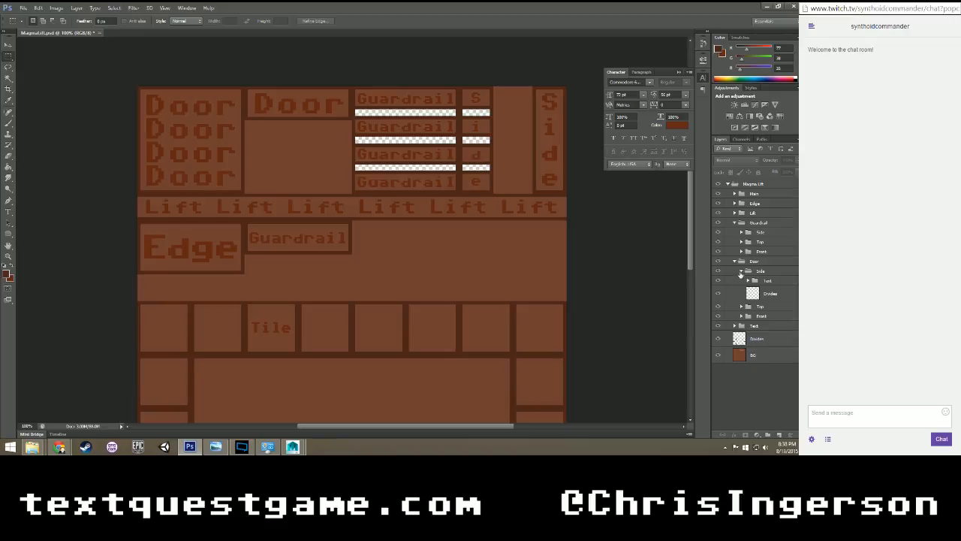
{"action": "left_click", "coordinate": [741, 271]}
{"action": "left_click", "coordinate": [751, 262]}
{"action": "left_click", "coordinate": [768, 281]}
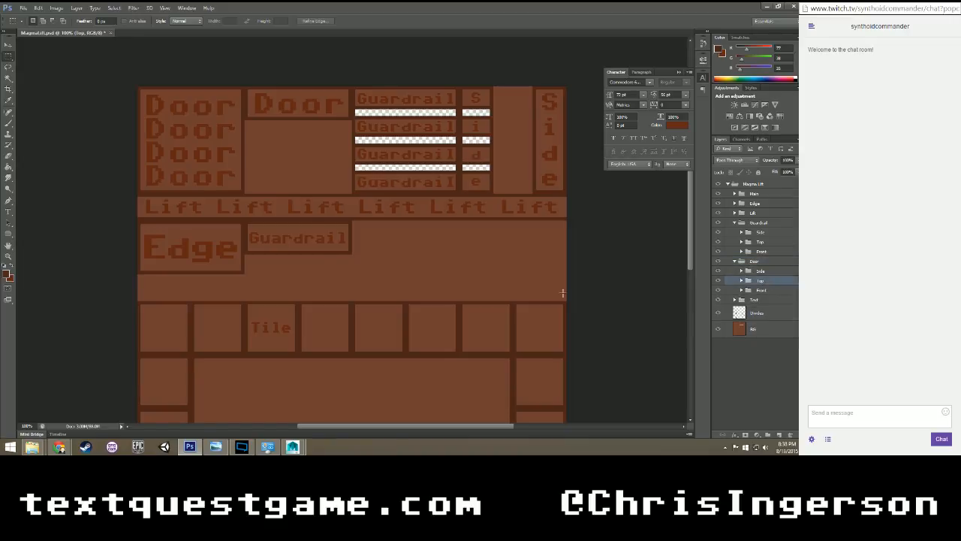
{"action": "key", "text": "v"}
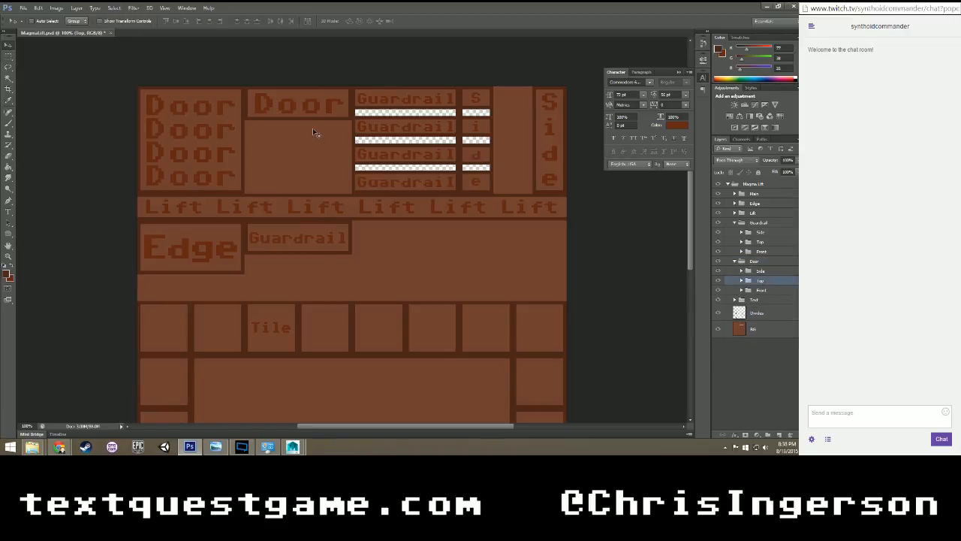
{"action": "left_click_drag", "start_coordinate": [315, 133], "coordinate": [423, 266]}
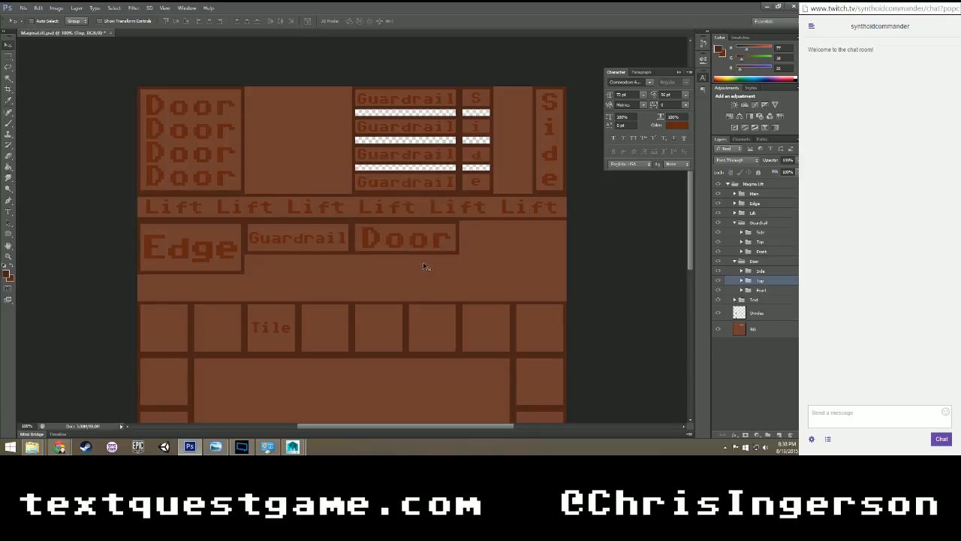
Nudge the Door group's Side subgroup upward, and collapse the Door group.
{"action": "left_click", "coordinate": [766, 272]}
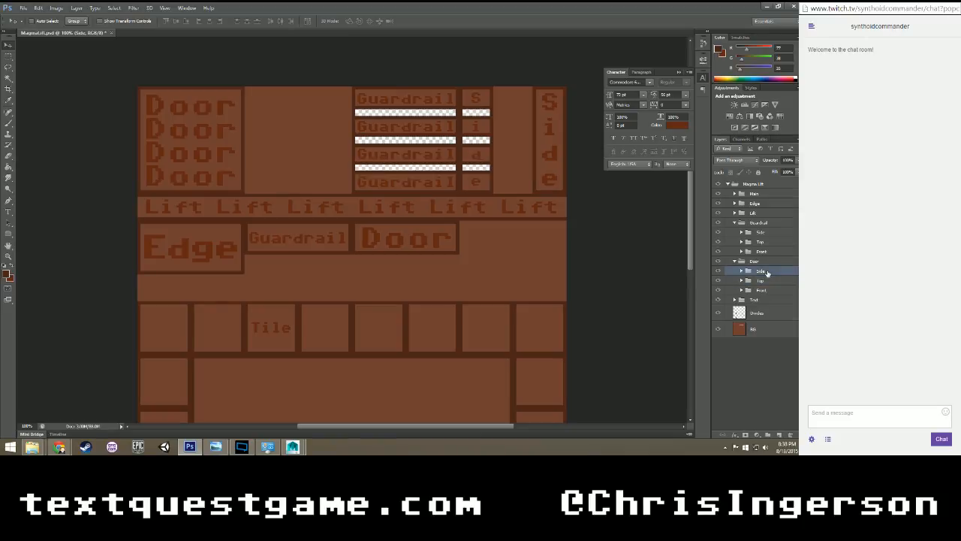
{"action": "mouse_move", "coordinate": [565, 137]}
{"action": "left_mouse_down"}
{"action": "mouse_move", "coordinate": [565, 263]}
{"action": "mouse_move", "coordinate": [565, 138]}
{"action": "left_mouse_up"}
{"action": "key", "text": "Up"}
{"action": "left_click", "coordinate": [735, 260]}
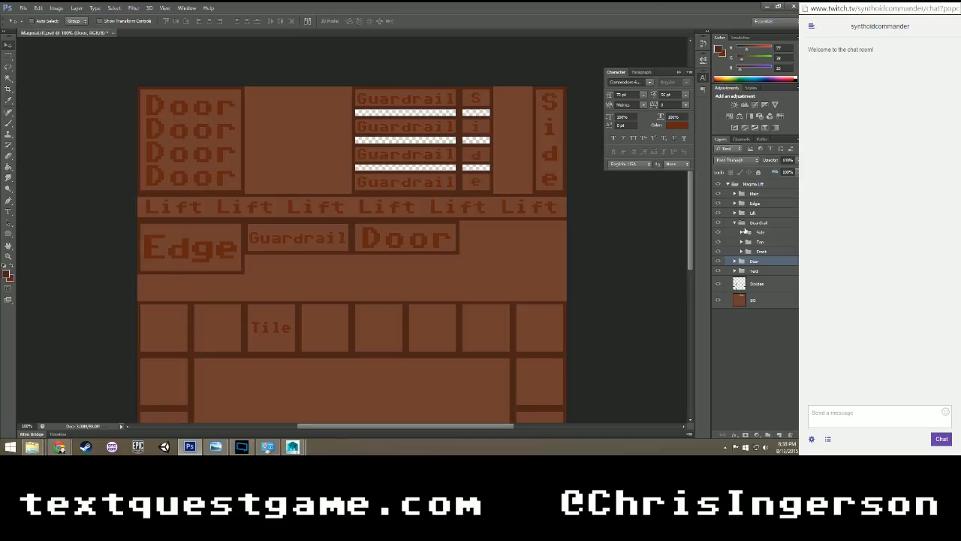
Move the Guardrail group's Side subgroup against the tall Side box, and its Front subgroup against the four-line Door box.
{"action": "left_click", "coordinate": [742, 232]}
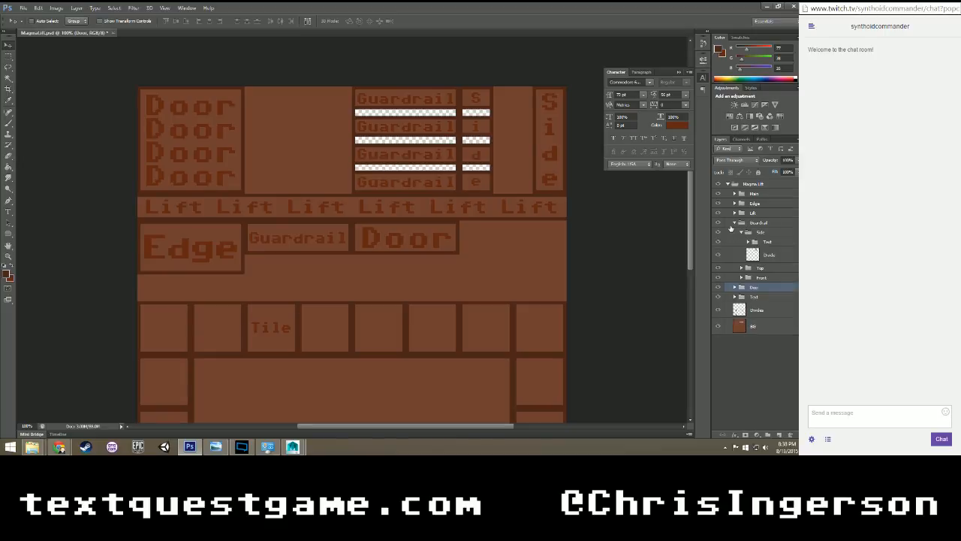
{"action": "left_click", "coordinate": [742, 232]}
{"action": "left_click", "coordinate": [746, 232]}
{"action": "left_click_drag", "start_coordinate": [491, 176], "coordinate": [534, 180]}
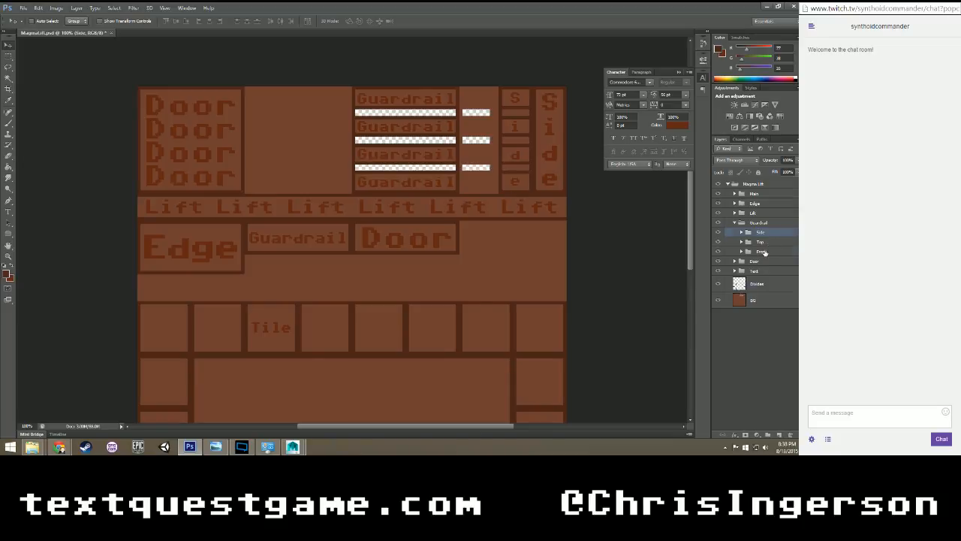
{"action": "left_click", "coordinate": [763, 252]}
{"action": "left_click_drag", "start_coordinate": [482, 177], "coordinate": [379, 177]}
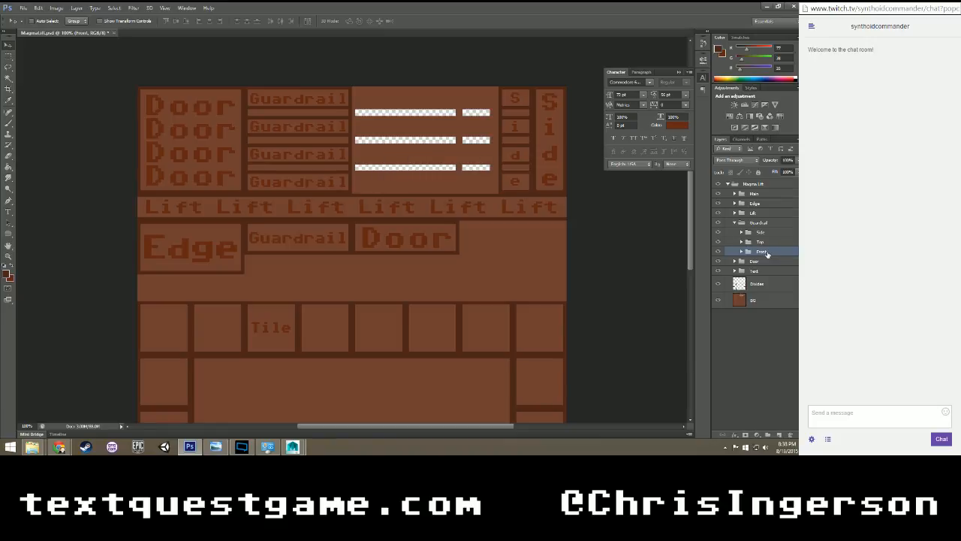
Duplicate the Guardrail group's Front subgroup, and place the copy directly to the right of the original panel.
{"action": "key", "text": "ctrl+j"}
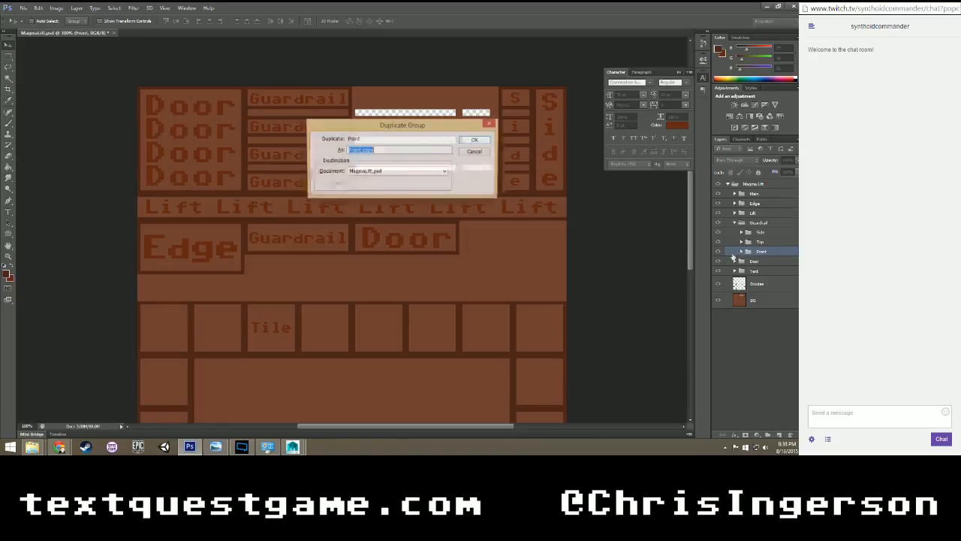
{"action": "left_click", "coordinate": [474, 141]}
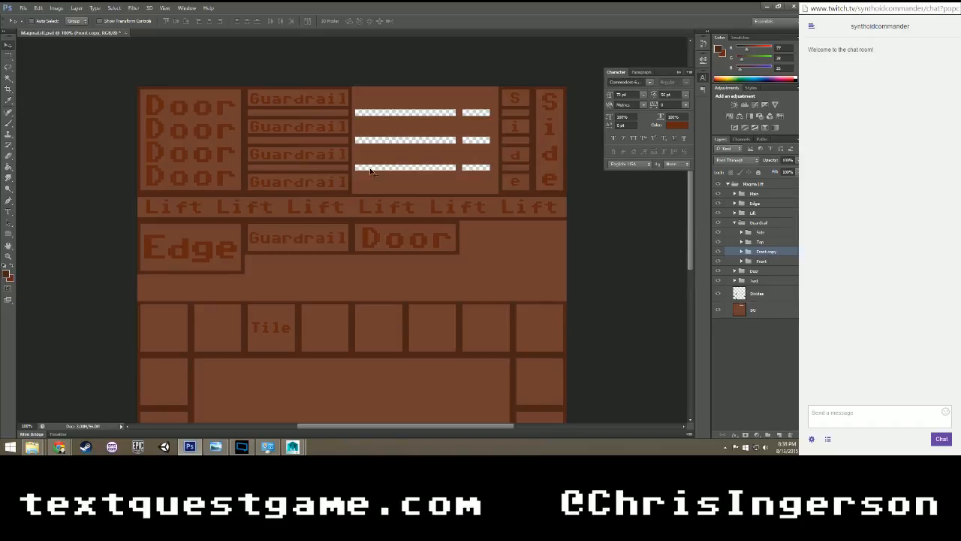
{"action": "left_click_drag", "start_coordinate": [372, 171], "coordinate": [477, 172]}
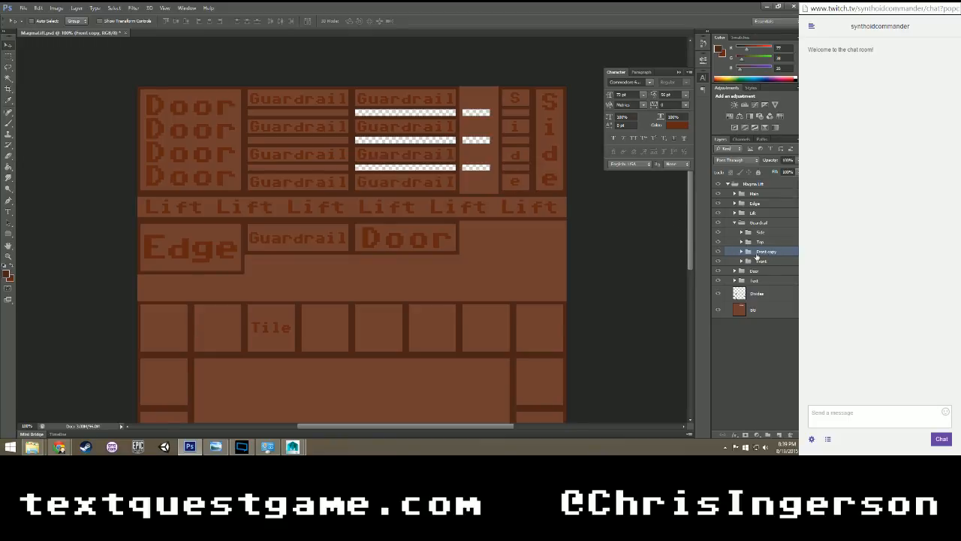
Create a group inside Guardrail, put Front copy and Front into it, and name it Front.
{"action": "left_click", "coordinate": [766, 434]}
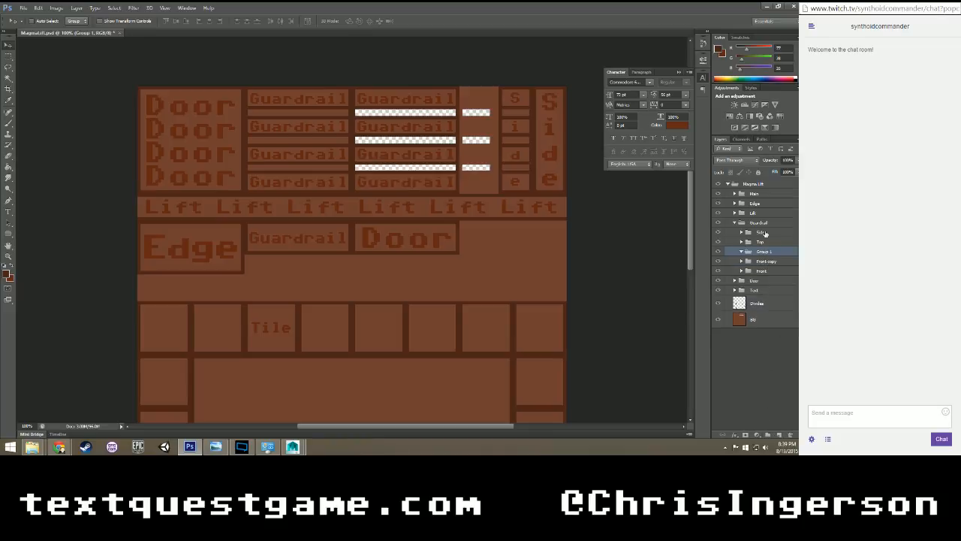
{"action": "left_click", "coordinate": [767, 262]}
{"action": "left_click", "coordinate": [767, 270], "text": "shift"}
{"action": "left_click_drag", "start_coordinate": [767, 263], "coordinate": [766, 252]}
{"action": "double_click", "coordinate": [767, 251]}
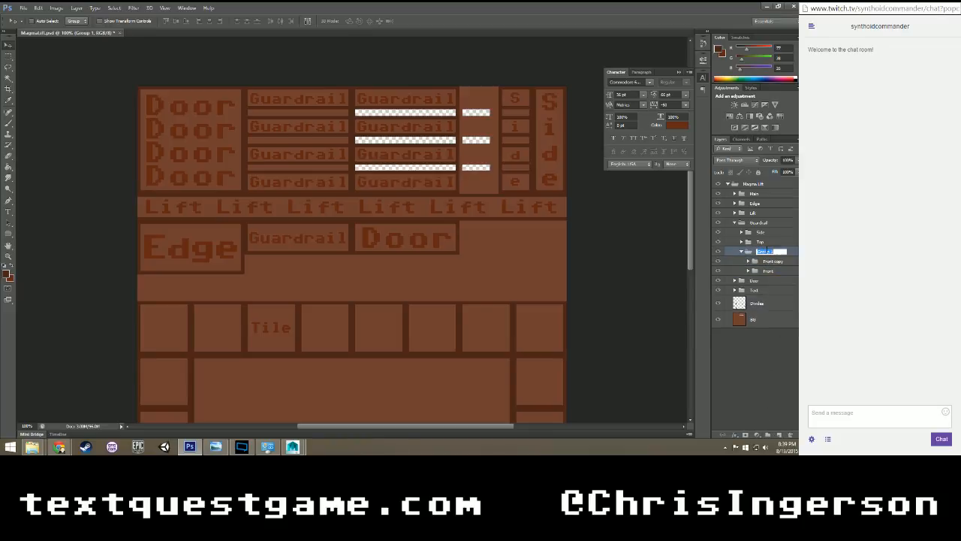
{"action": "type", "text": "Front"}
{"action": "key", "text": "Return"}
Rename the Front copy subgroup Panel A and the nested original Front subgroup Panel B, and deselect the layers.
{"action": "double_click", "coordinate": [772, 262]}
{"action": "type", "text": "Pane A"}
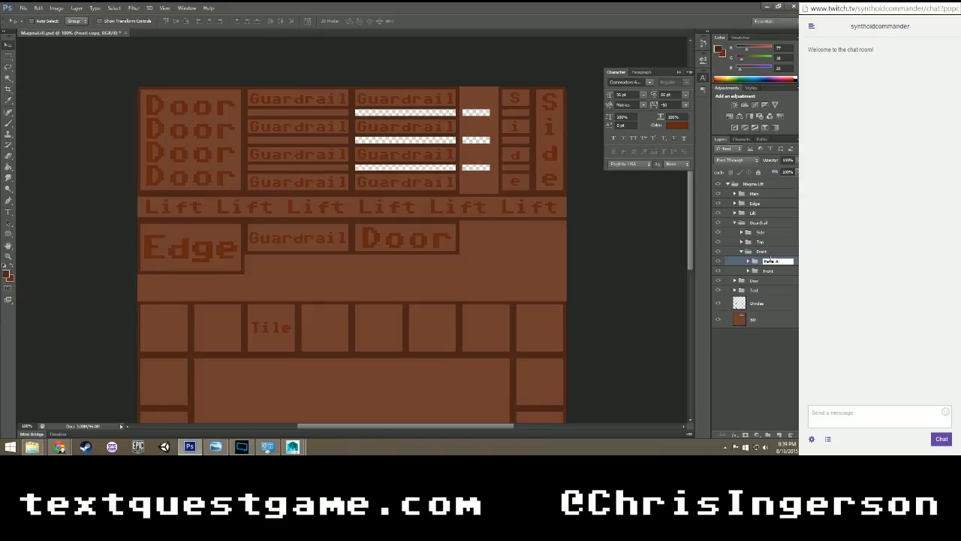
{"action": "key", "text": "Return"}
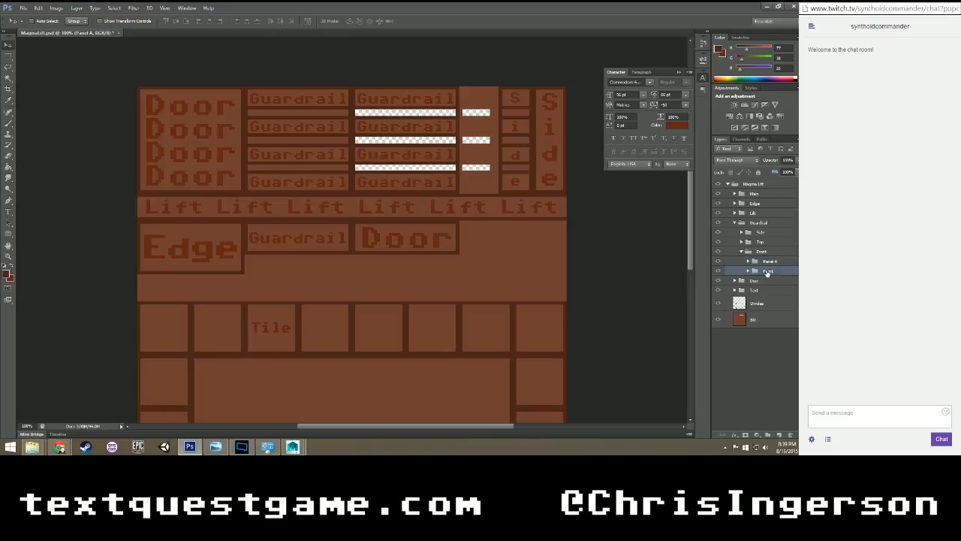
{"action": "double_click", "coordinate": [767, 271]}
{"action": "type", "text": "Panel B"}
{"action": "key", "text": "Return"}
{"action": "left_click", "coordinate": [751, 343]}
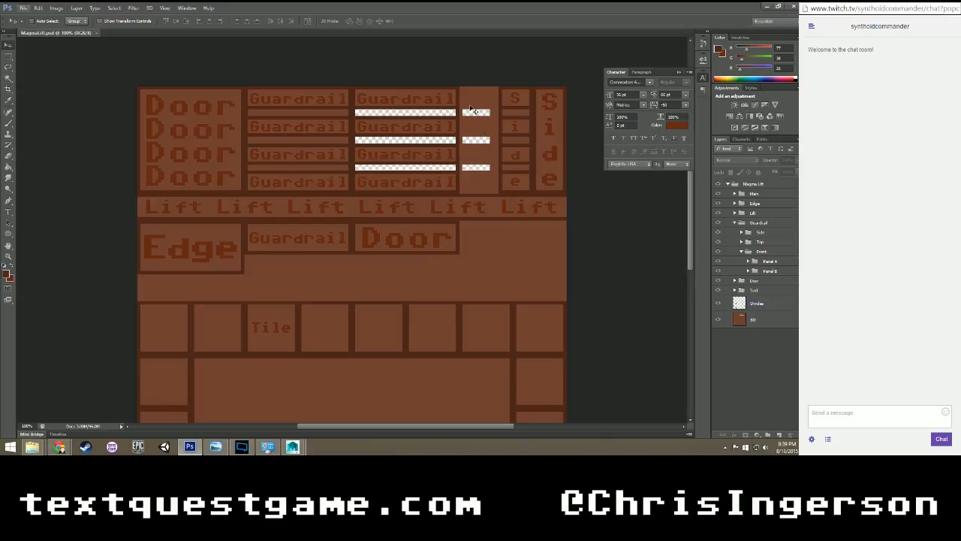
Sample the brown background colour and fill the three short transparent slots right of the Guardrail panels on the BG layer.
{"action": "left_click", "coordinate": [763, 307]}
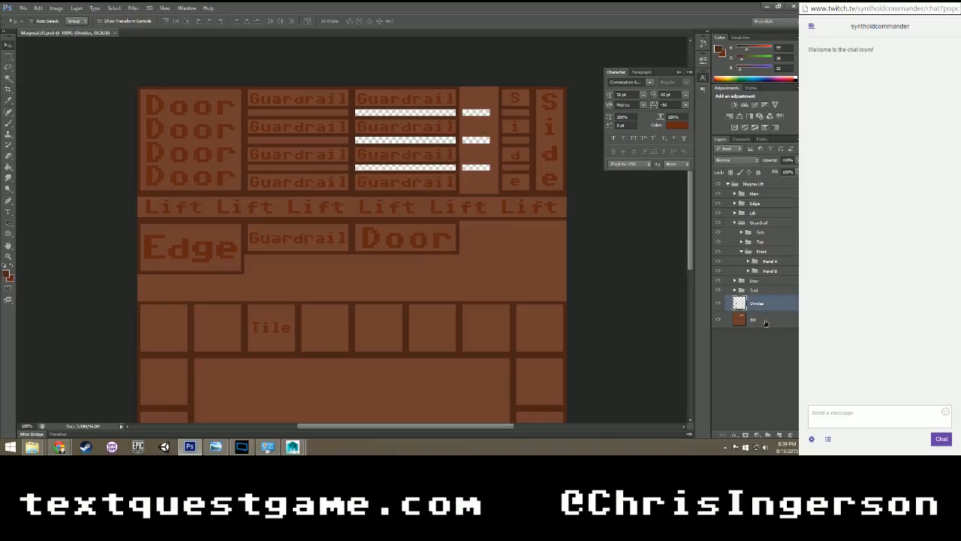
{"action": "left_click", "coordinate": [763, 319]}
{"action": "key", "text": "i"}
{"action": "left_click", "coordinate": [516, 254]}
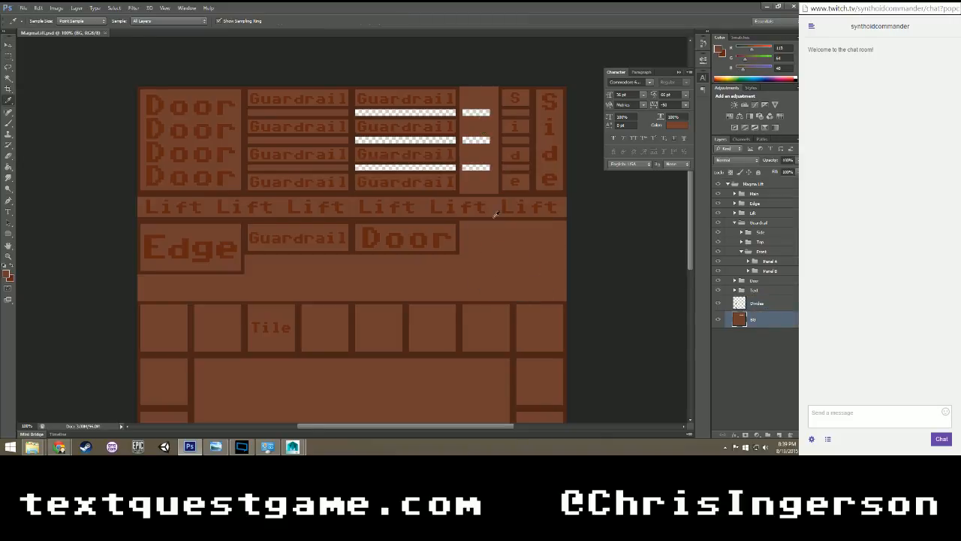
{"action": "key", "text": "g"}
{"action": "left_click", "coordinate": [481, 167]}
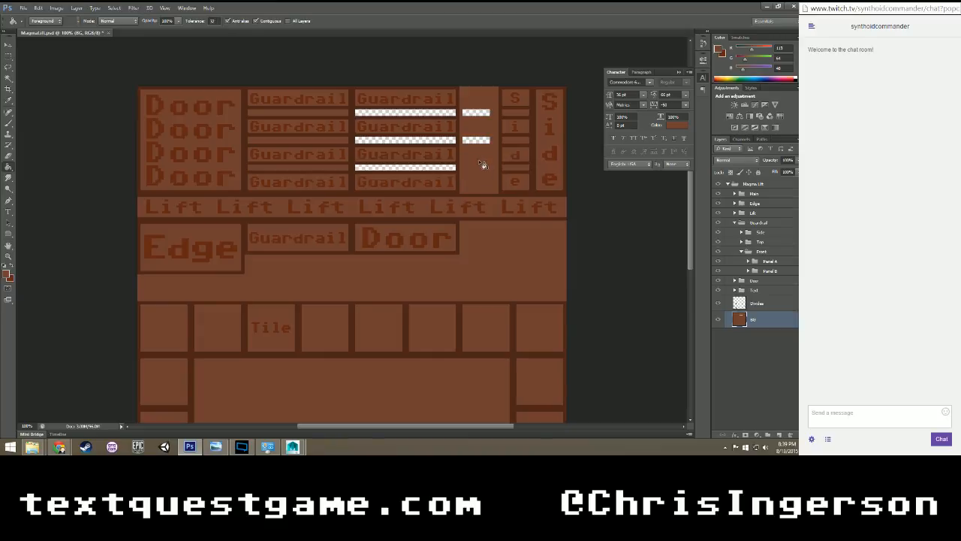
{"action": "left_click", "coordinate": [481, 140]}
{"action": "left_click", "coordinate": [480, 114]}
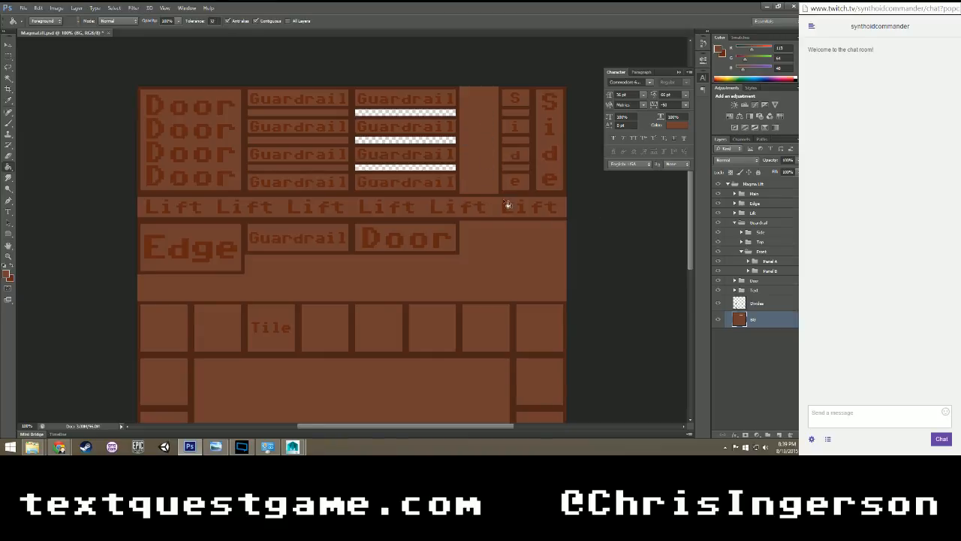
Select the three gap strips across both Guardrail panels, delete them from the BG layer, and deselect.
{"action": "key", "text": "m"}
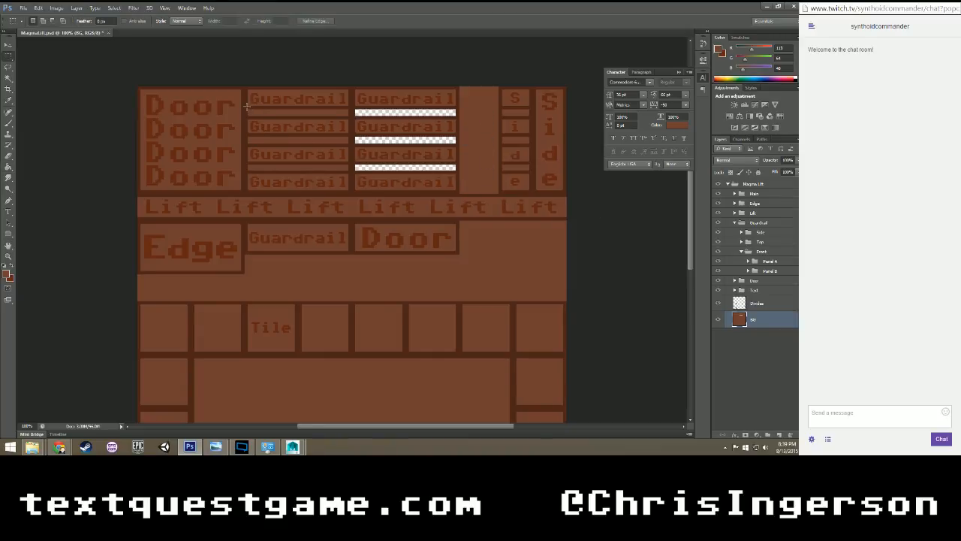
{"action": "left_click_drag", "start_coordinate": [246, 107], "coordinate": [457, 171]}
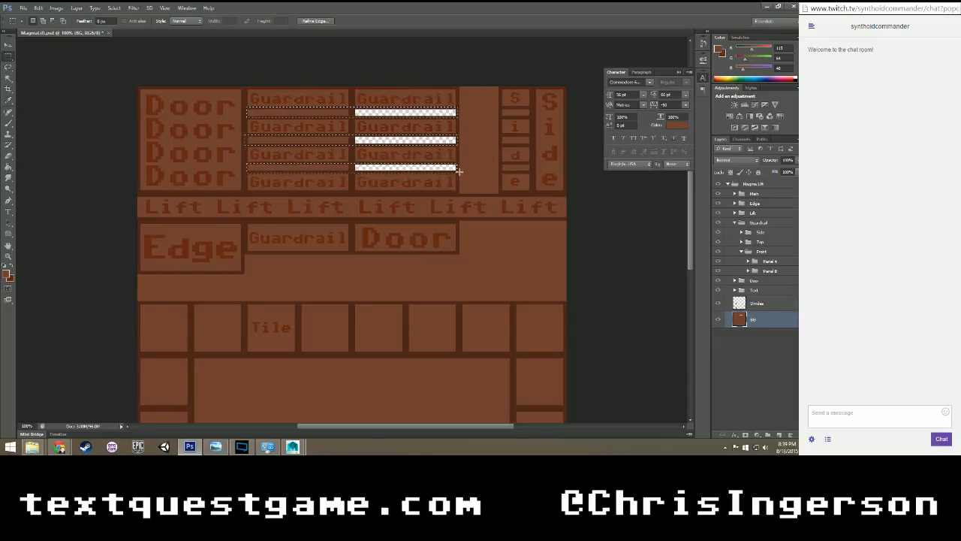
{"action": "key", "text": "Delete"}
{"action": "key", "text": "ctrl+d"}
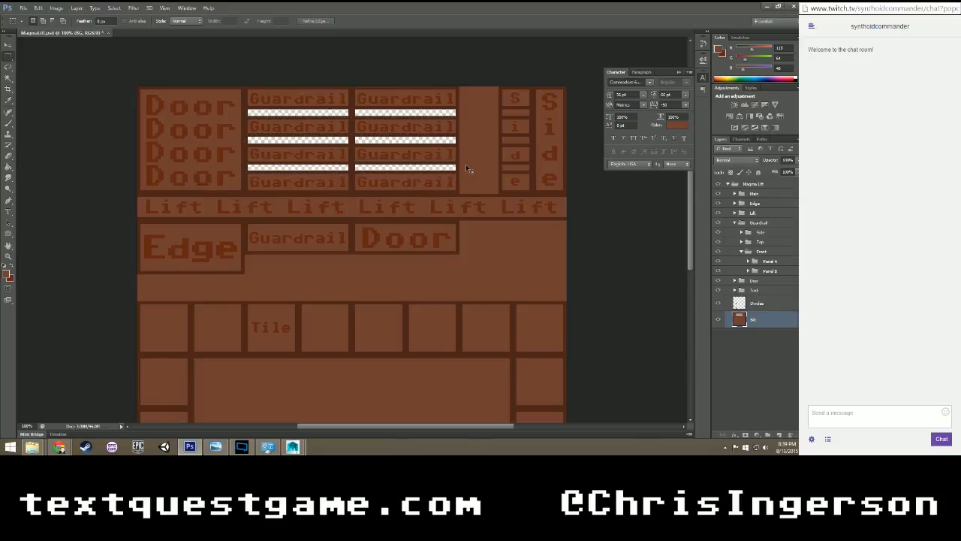
{"action": "scroll", "coordinate": [465, 168], "scroll_direction": "down", "scroll_amount": 5}
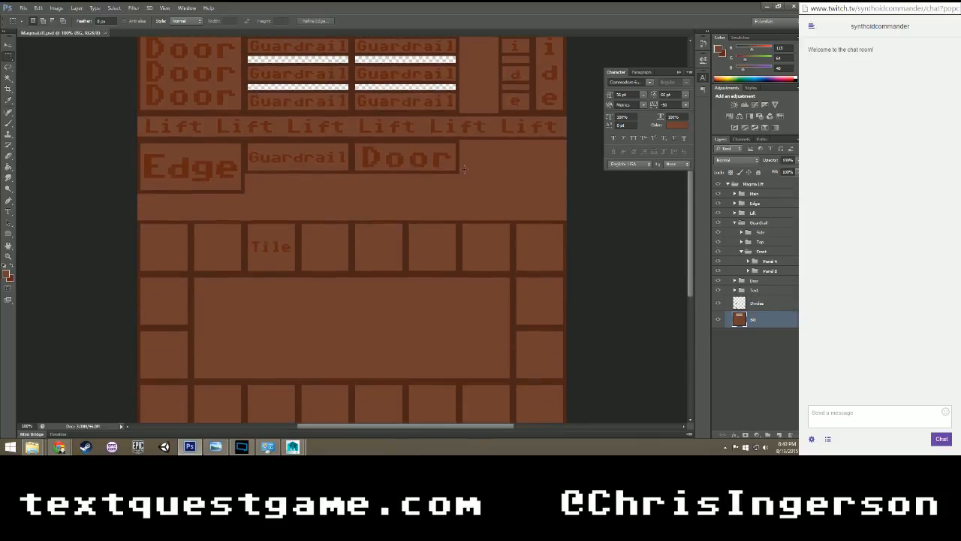
{"action": "scroll", "coordinate": [465, 168], "scroll_direction": "up", "scroll_amount": 8}
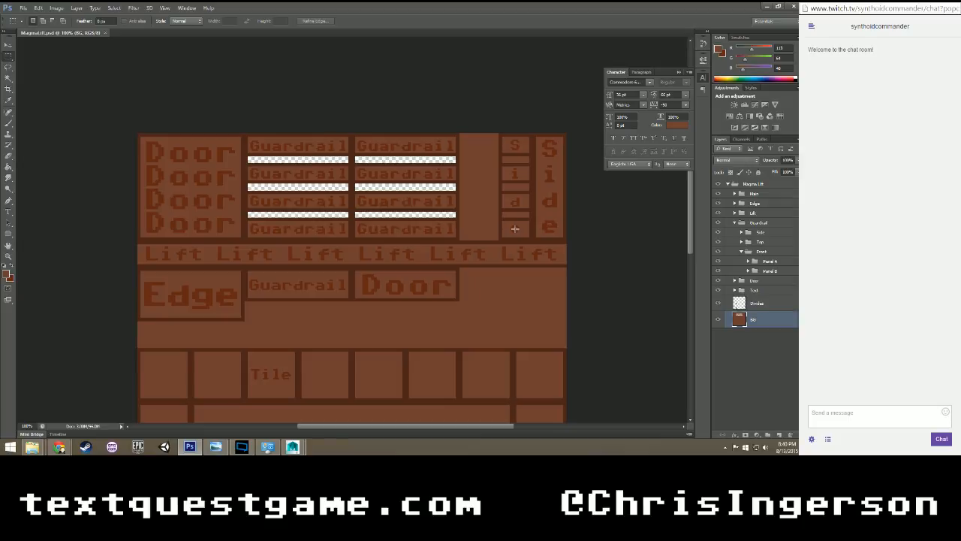
{"action": "scroll", "coordinate": [549, 269], "scroll_direction": "down", "scroll_amount": 4}
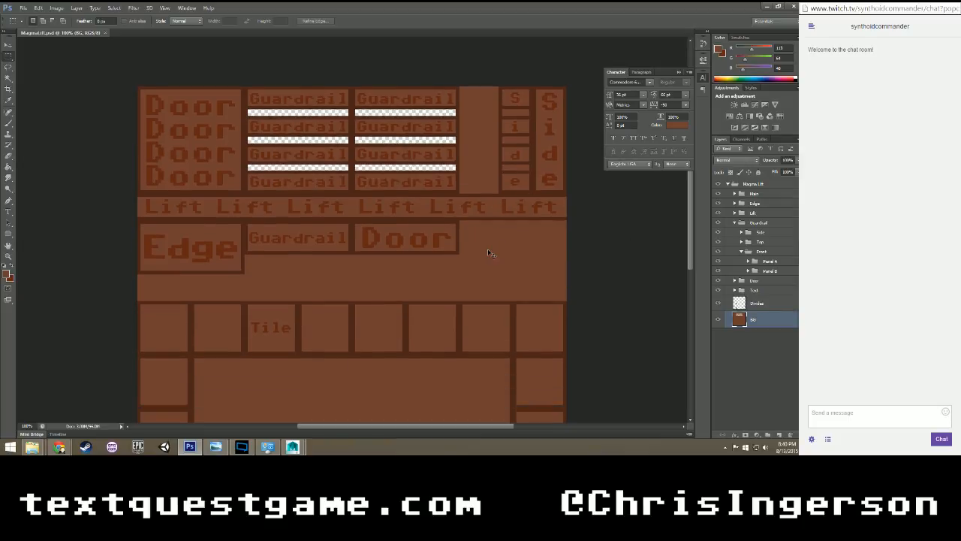
{"action": "scroll", "coordinate": [488, 249], "scroll_direction": "down", "scroll_amount": 2}
{"action": "scroll", "coordinate": [487, 249], "scroll_direction": "up", "scroll_amount": 4}
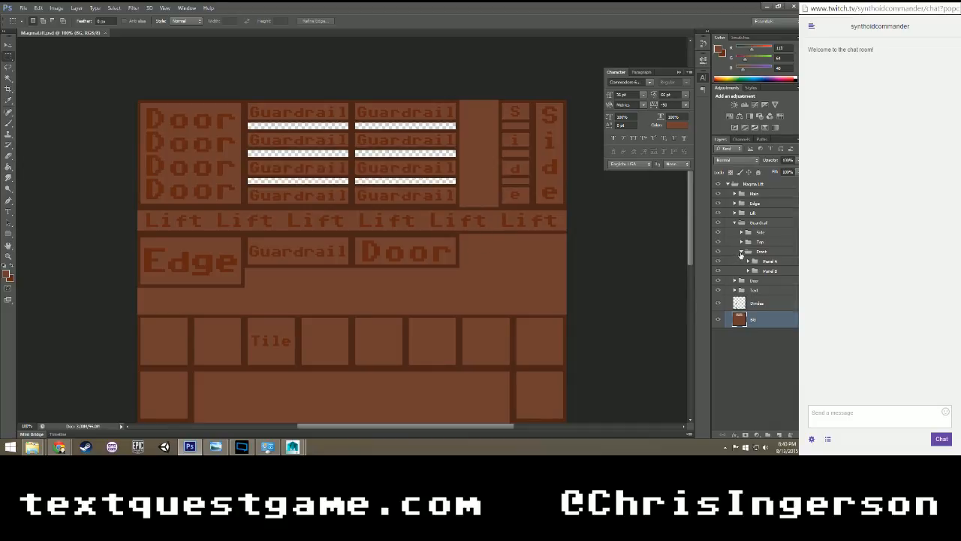
Collapse the Guardrail group and its Front subgroup, and deselect the layers.
{"action": "left_click", "coordinate": [740, 253]}
{"action": "left_click", "coordinate": [735, 223]}
{"action": "left_click", "coordinate": [758, 304]}
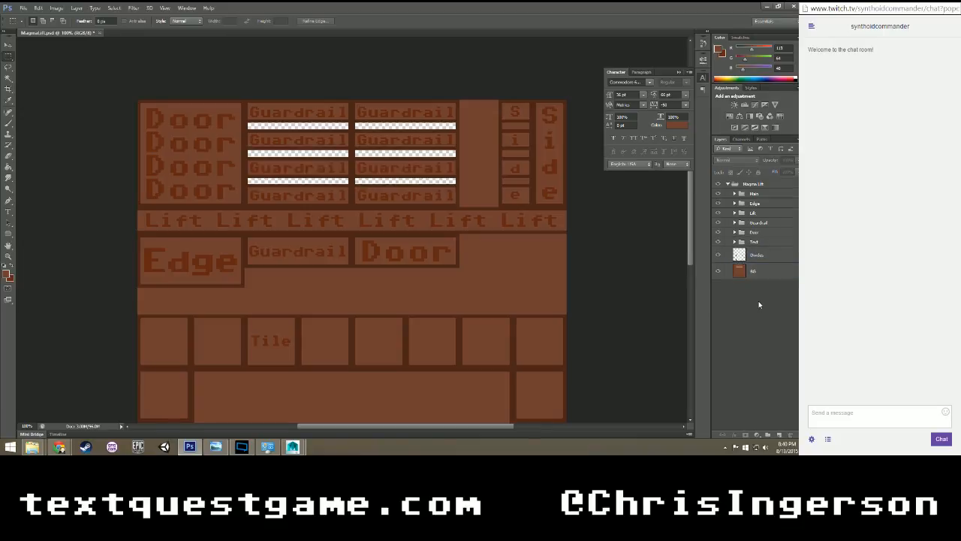
Save a PNG copy of the texture as MagmaLift.png in the Magma River folder, using smallest compression and no interlacing.
{"action": "scroll", "coordinate": [450, 179], "scroll_direction": "down", "scroll_amount": 5}
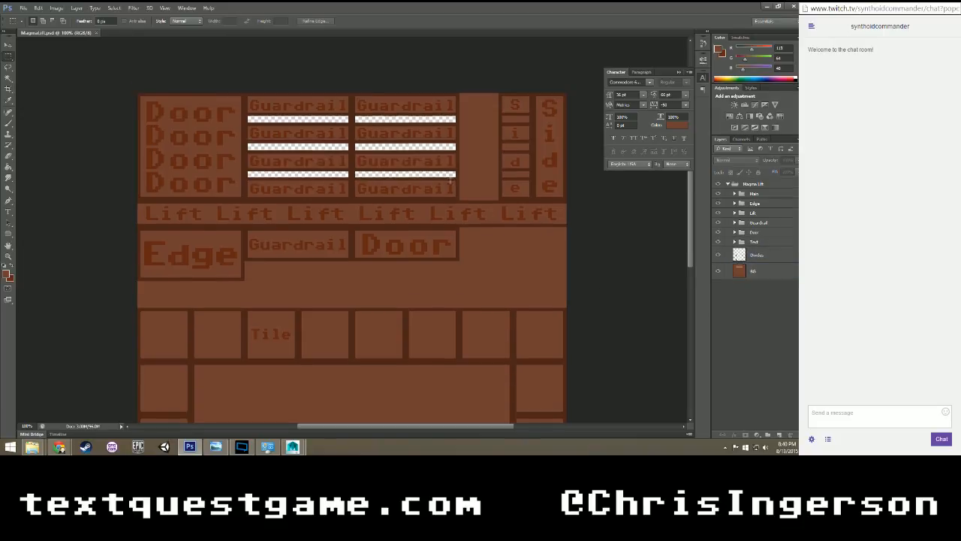
{"action": "scroll", "coordinate": [449, 179], "scroll_direction": "up", "scroll_amount": 5}
{"action": "scroll", "coordinate": [502, 217], "scroll_direction": "down", "scroll_amount": 3}
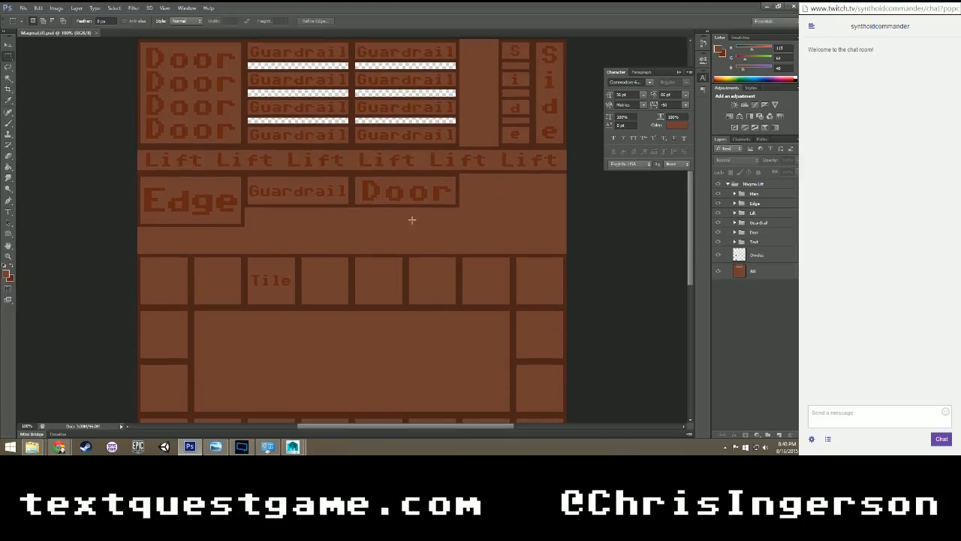
{"action": "scroll", "coordinate": [335, 372], "scroll_direction": "up", "scroll_amount": 3}
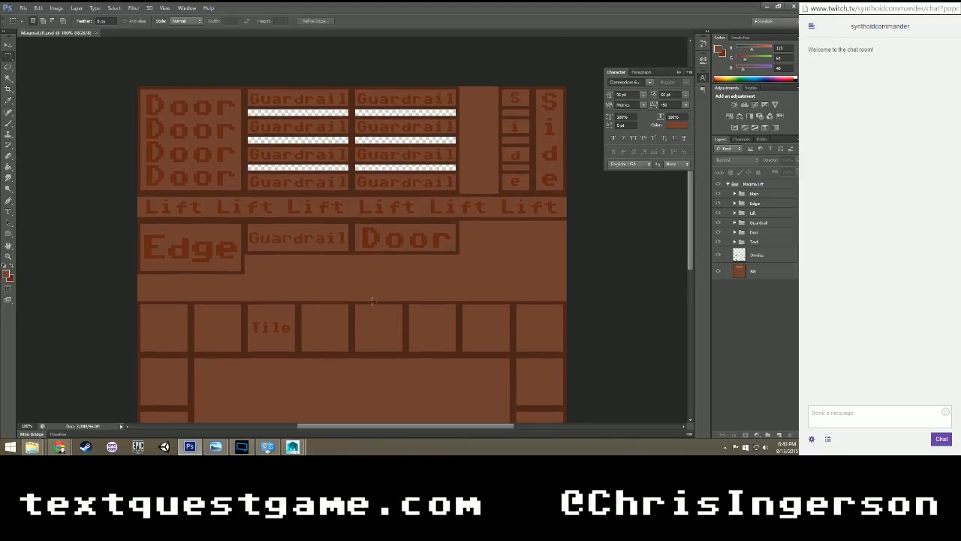
{"action": "key", "text": "ctrl+shift+s"}
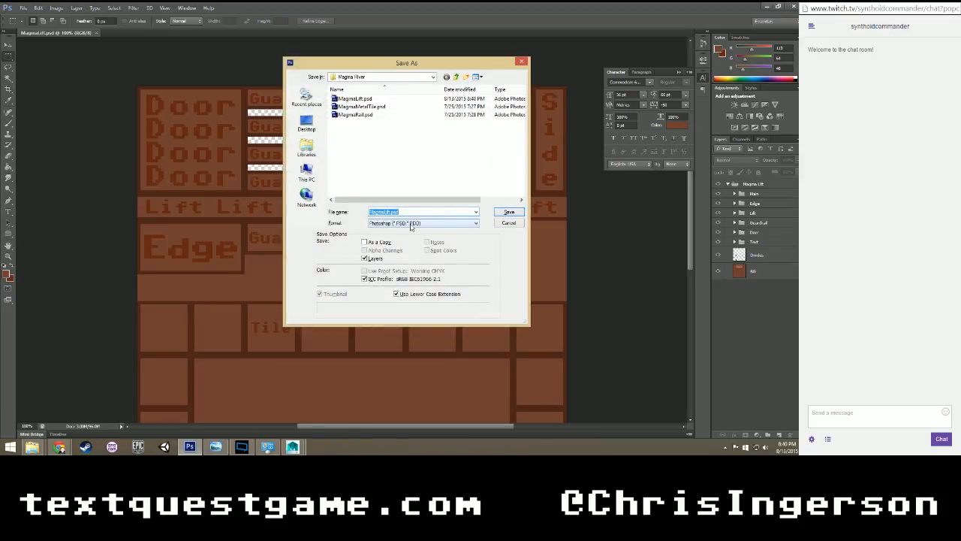
{"action": "left_click", "coordinate": [411, 224]}
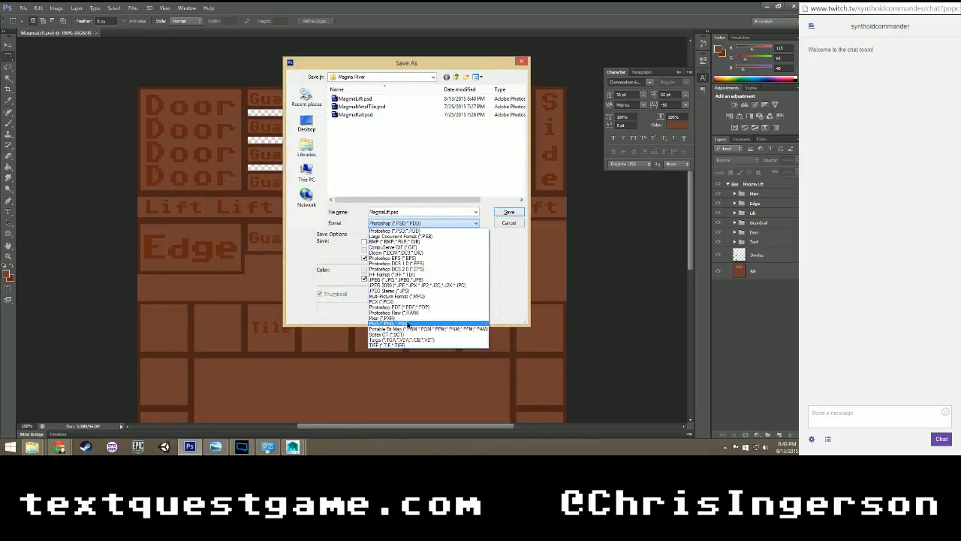
{"action": "left_click", "coordinate": [407, 324]}
{"action": "left_click", "coordinate": [518, 212]}
{"action": "left_click", "coordinate": [397, 168]}
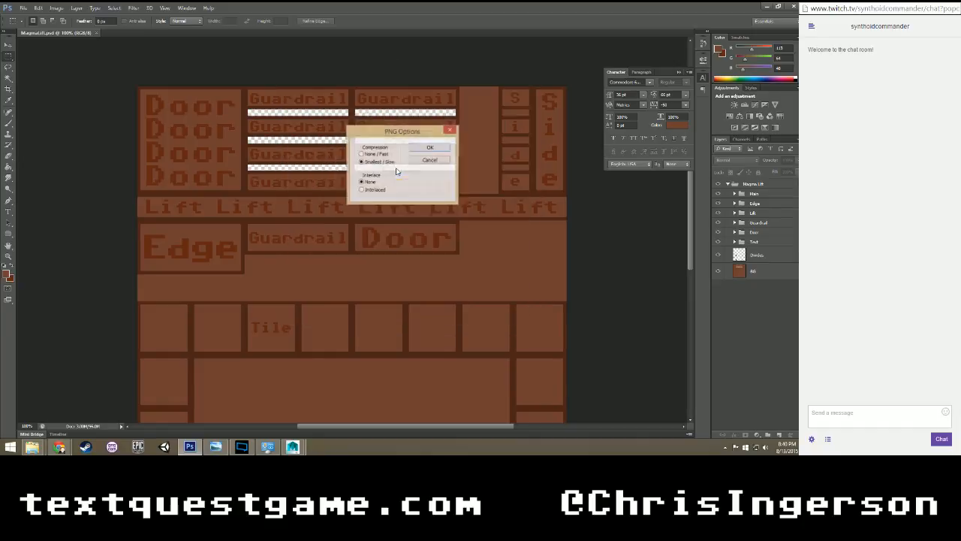
{"action": "left_click", "coordinate": [414, 150]}
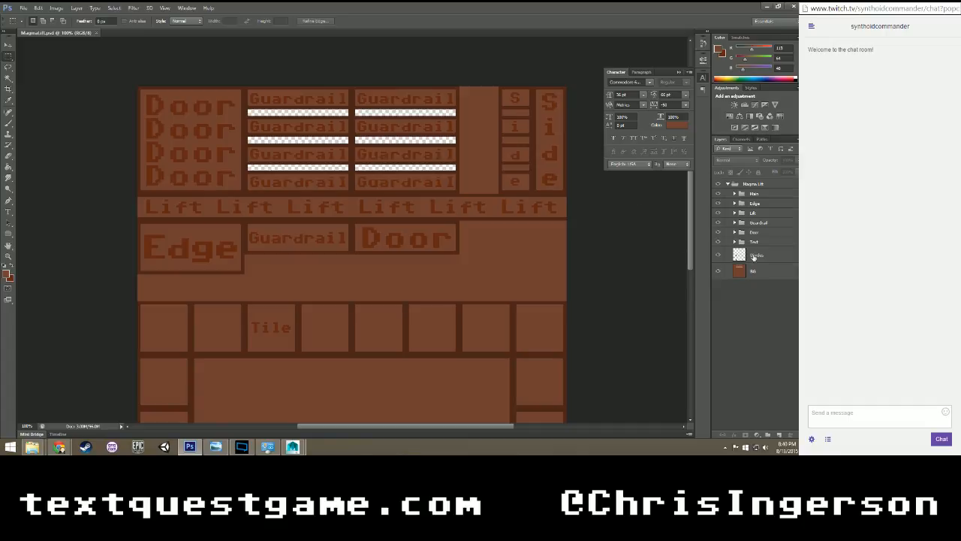
Delete the three short gap strips between the letters of the narrower Side panel from the BG layer, and deselect.
{"action": "left_click", "coordinate": [753, 269]}
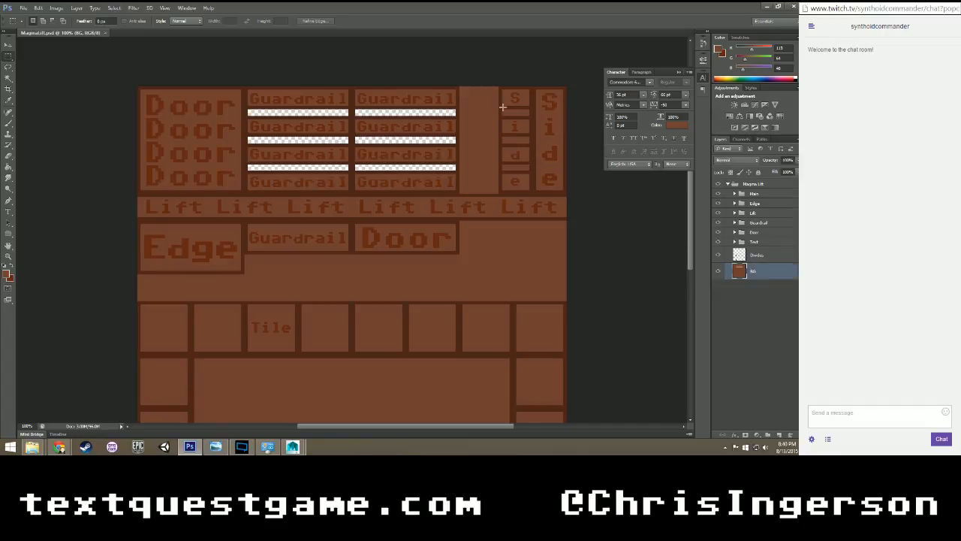
{"action": "left_click_drag", "start_coordinate": [501, 107], "coordinate": [501, 170]}
{"action": "key", "text": "Delete"}
{"action": "key", "text": "Delete"}
{"action": "key", "text": "Delete"}
{"action": "key", "text": "ctrl+d"}
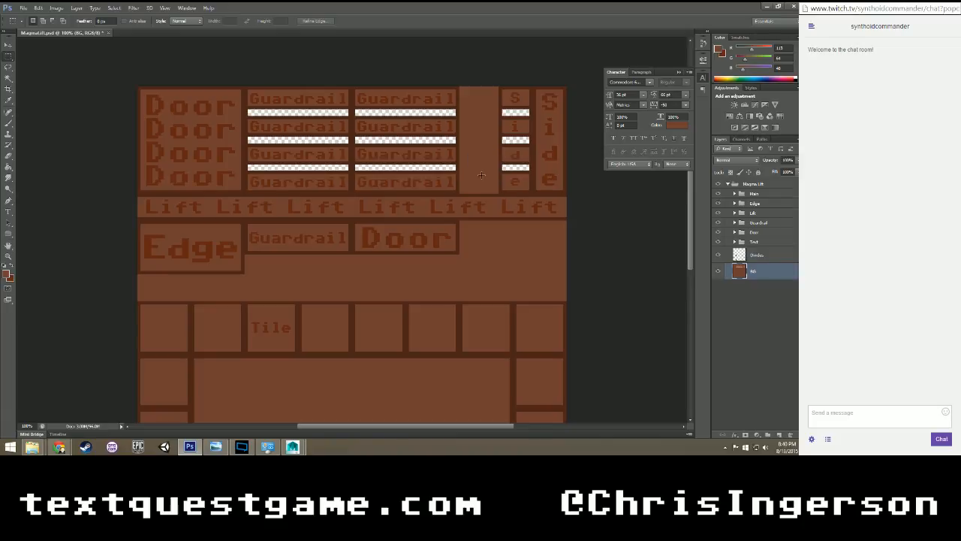
Overwrite MagmaLift.png with a PNG copy that includes the cut-out Side panel gaps, keeping the default PNG options.
{"action": "key", "text": "ctrl+shift+s"}
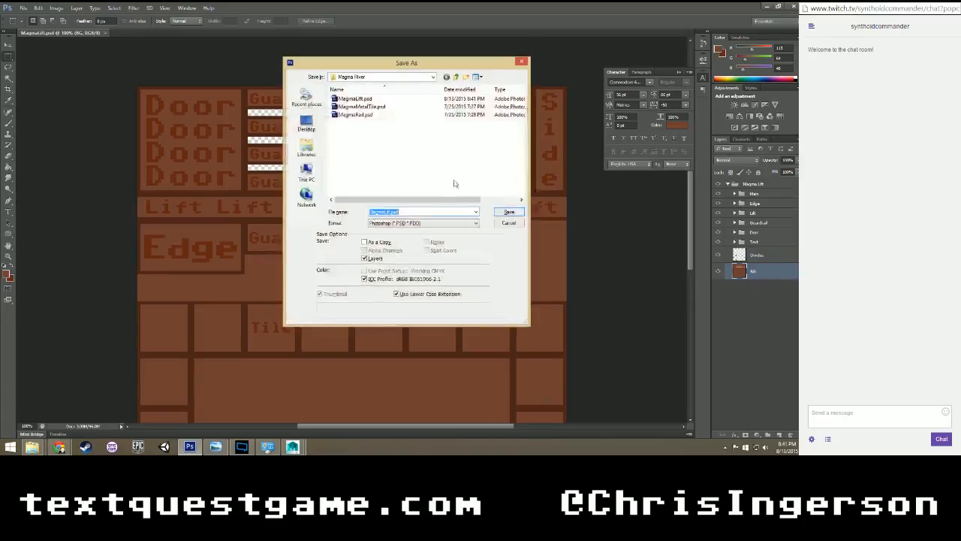
{"action": "left_click", "coordinate": [475, 223]}
{"action": "left_click", "coordinate": [398, 324]}
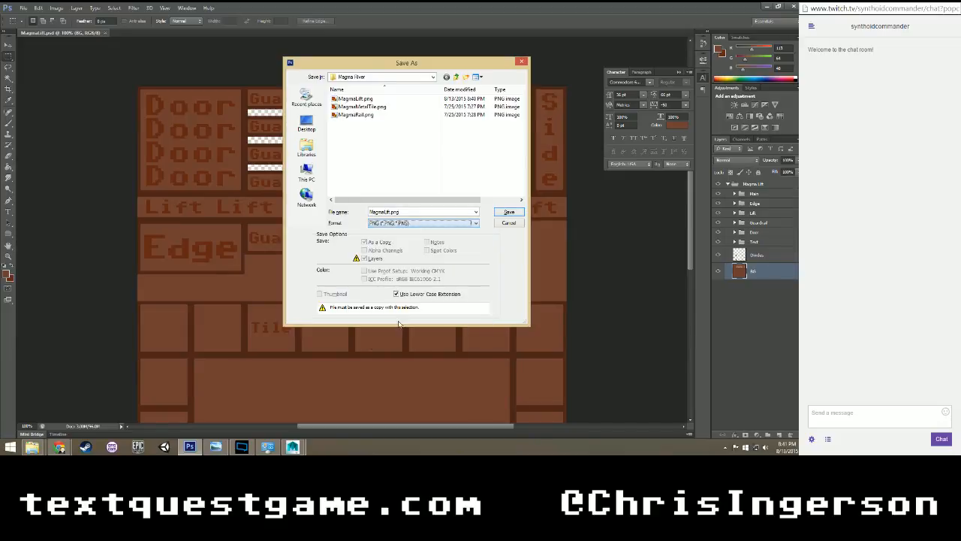
{"action": "left_click", "coordinate": [508, 214]}
{"action": "left_click", "coordinate": [385, 170]}
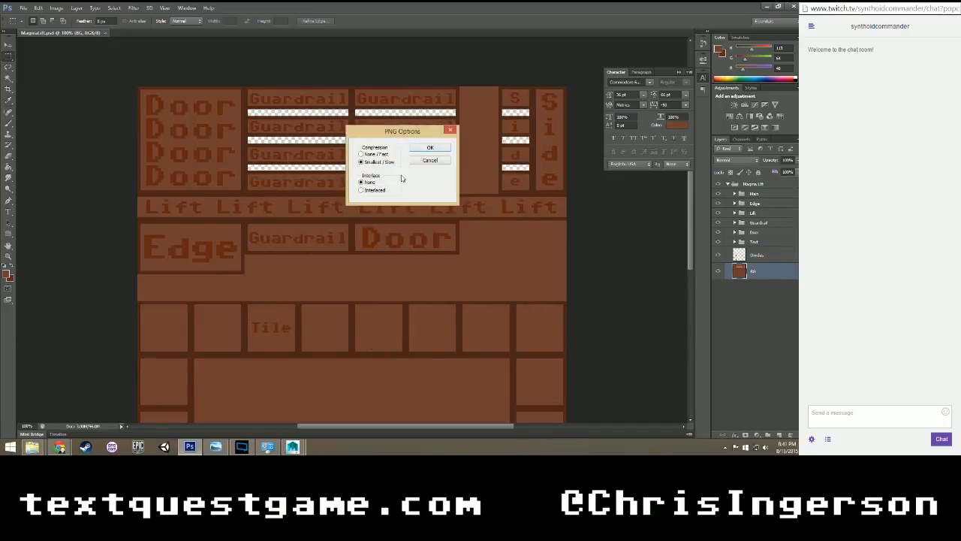
{"action": "left_click", "coordinate": [429, 148]}
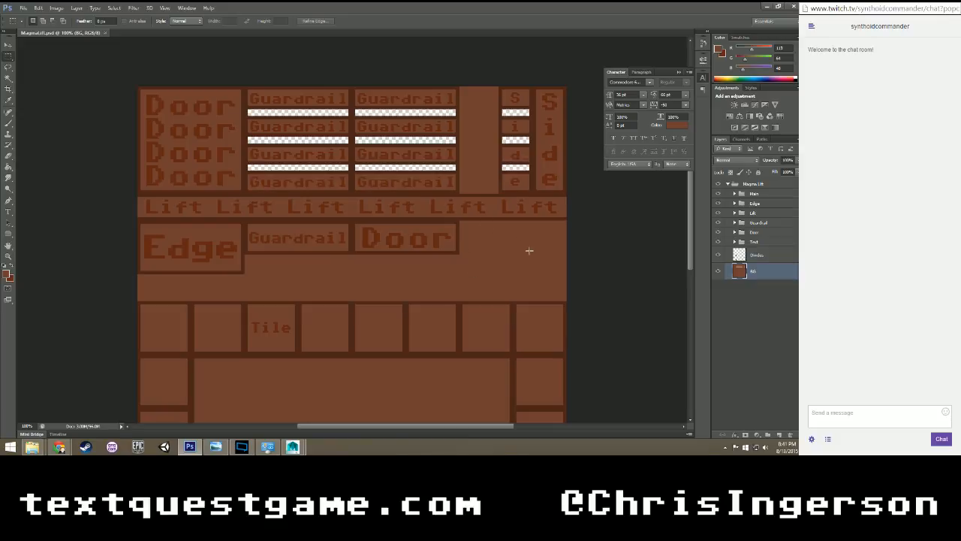
On the Dividers layer, move the two outermost columns of the tile grid two tiles inward to make it six tiles wide, and deselect.
{"action": "scroll", "coordinate": [517, 244], "scroll_direction": "down", "scroll_amount": 3}
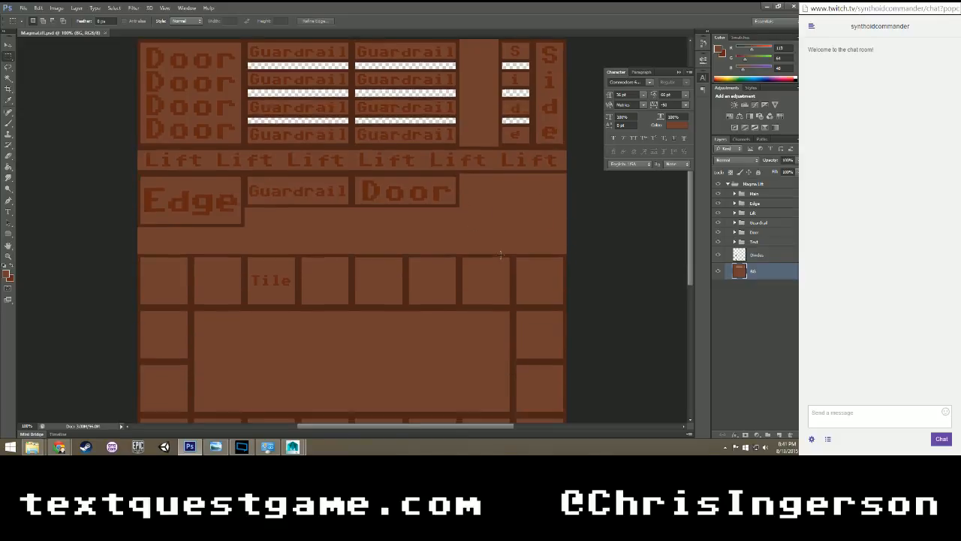
{"action": "left_click", "coordinate": [749, 256]}
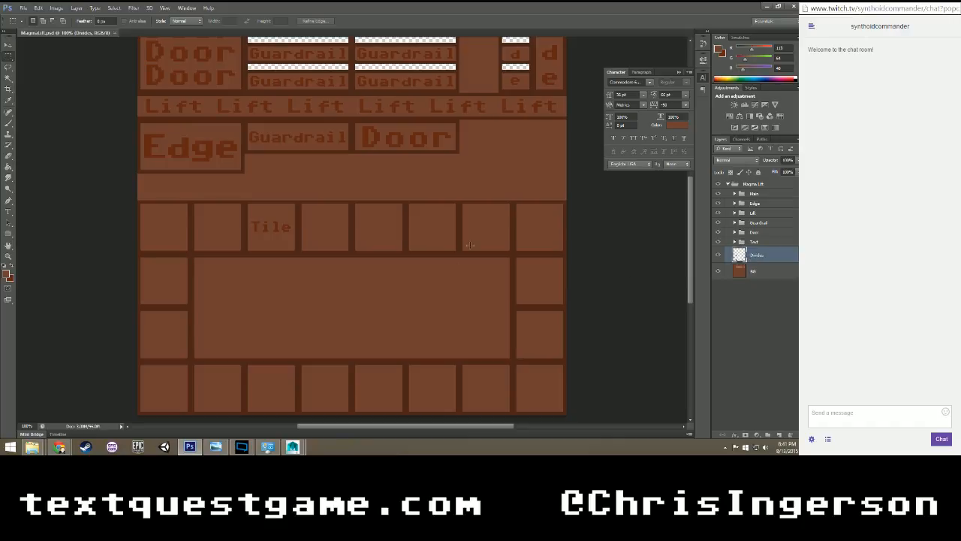
{"action": "left_click_drag", "start_coordinate": [574, 190], "coordinate": [459, 415]}
{"action": "key", "text": "v"}
{"action": "left_click_drag", "start_coordinate": [524, 311], "coordinate": [416, 310]}
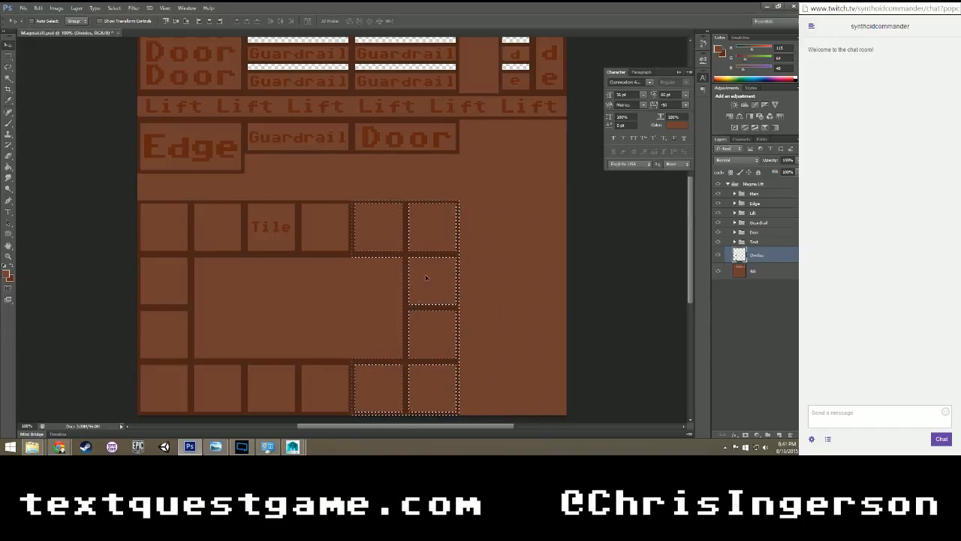
{"action": "key", "text": "m"}
{"action": "left_click", "coordinate": [496, 223]}
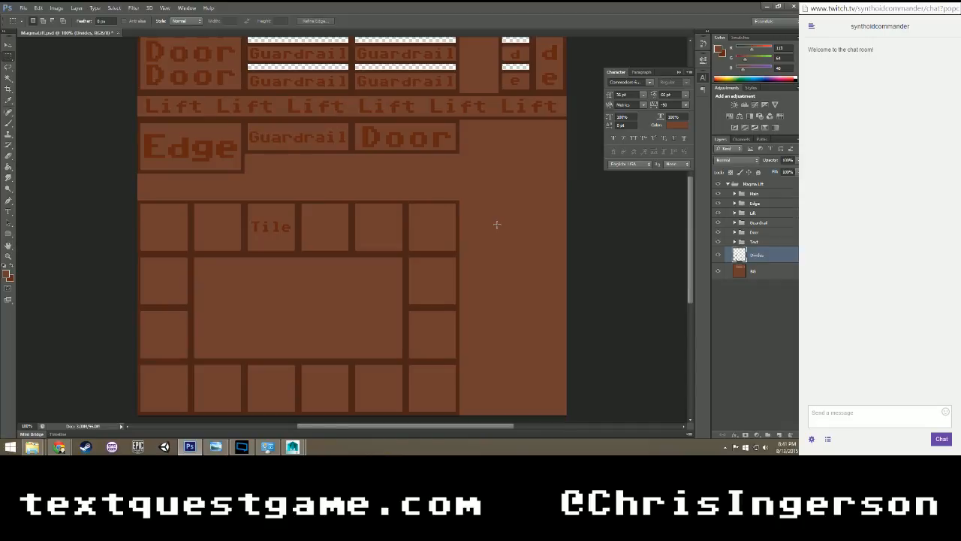
{"action": "scroll", "coordinate": [537, 229], "scroll_direction": "up", "scroll_amount": 3}
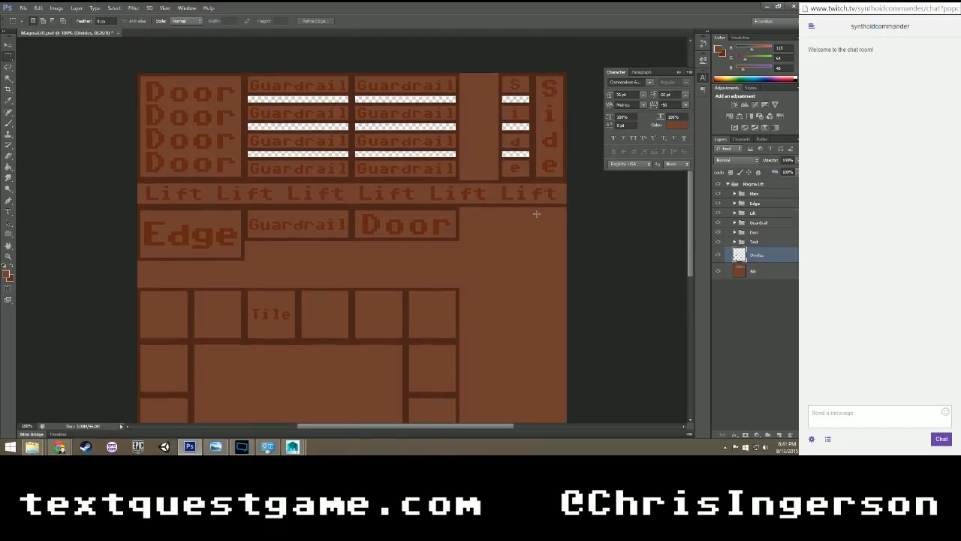
{"action": "scroll", "coordinate": [527, 242], "scroll_direction": "down", "scroll_amount": 4}
{"action": "scroll", "coordinate": [529, 242], "scroll_direction": "up", "scroll_amount": 2}
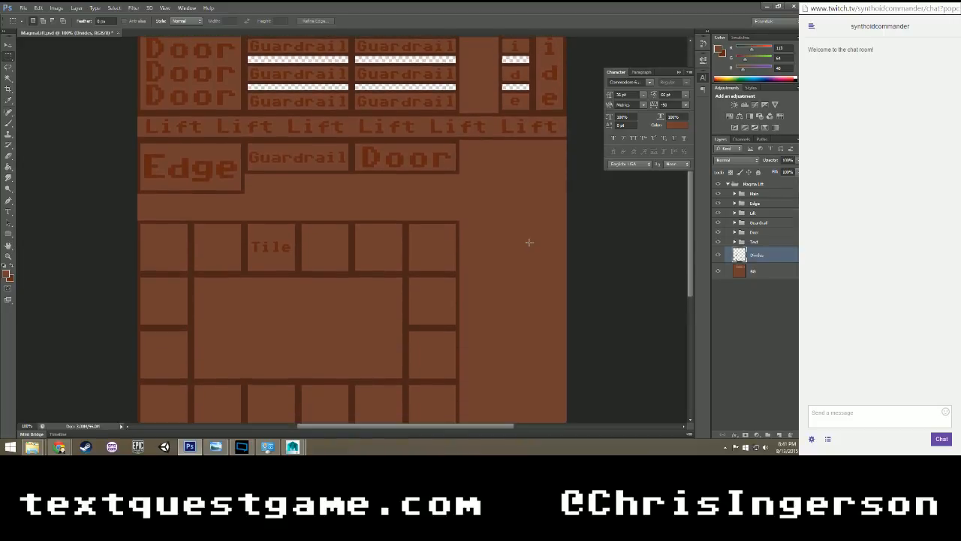
{"action": "left_click_drag", "start_coordinate": [533, 160], "coordinate": [556, 422]}
{"action": "scroll", "coordinate": [546, 281], "scroll_direction": "up", "scroll_amount": 1}
{"action": "left_click", "coordinate": [484, 208]}
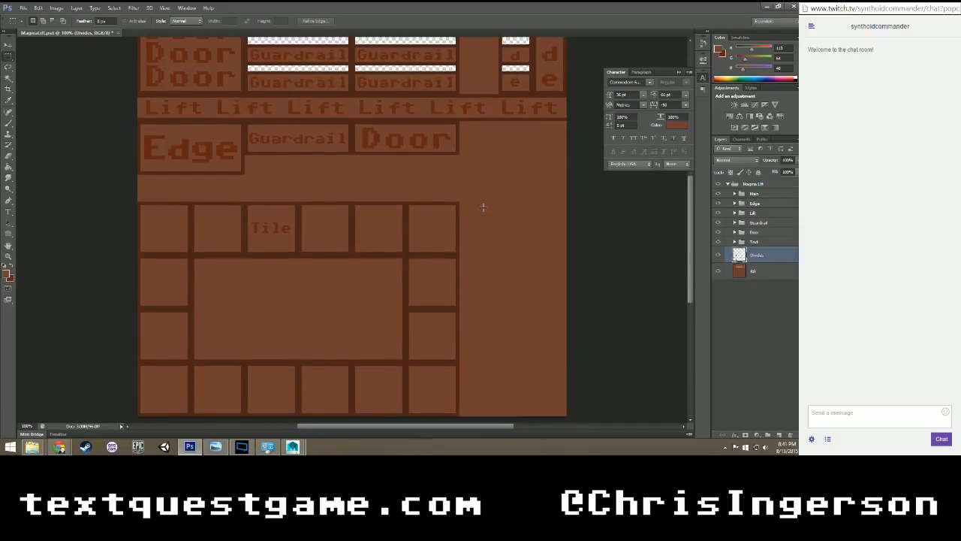
Export the texture with the narrowed tile grid as MagmaLift.png, replacing the existing PNG and keeping the default PNG options.
{"action": "scroll", "coordinate": [509, 236], "scroll_direction": "up", "scroll_amount": 3}
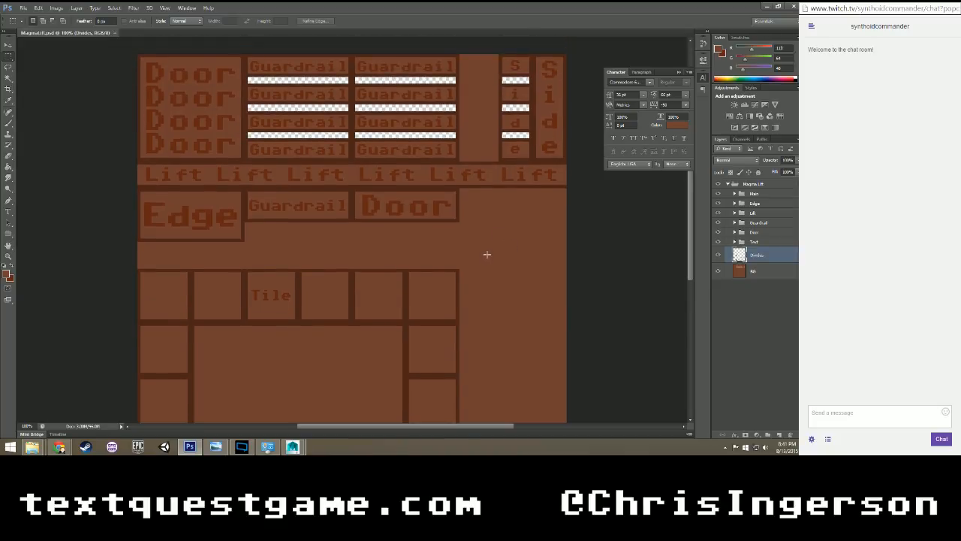
{"action": "key", "text": "ctrl+shift+s"}
{"action": "left_click", "coordinate": [428, 223]}
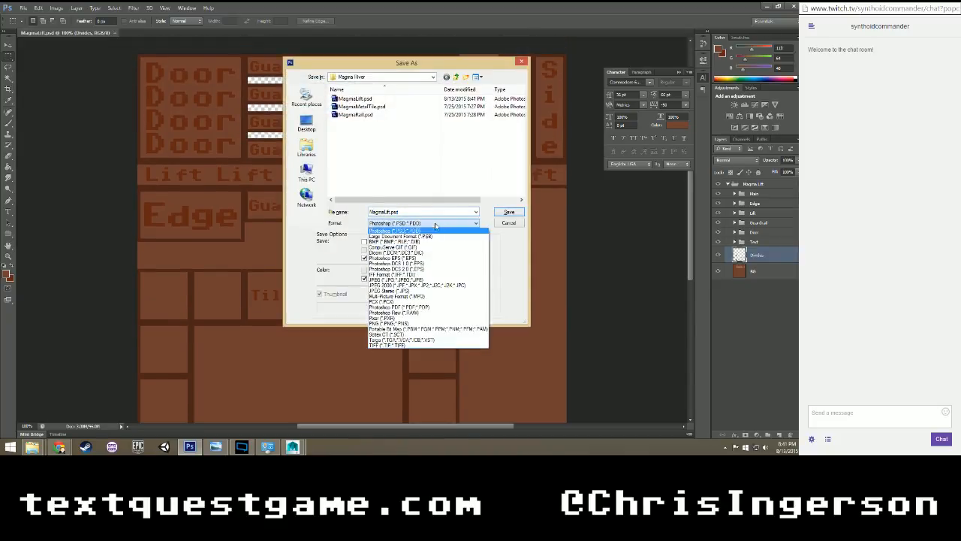
{"action": "left_click", "coordinate": [418, 323]}
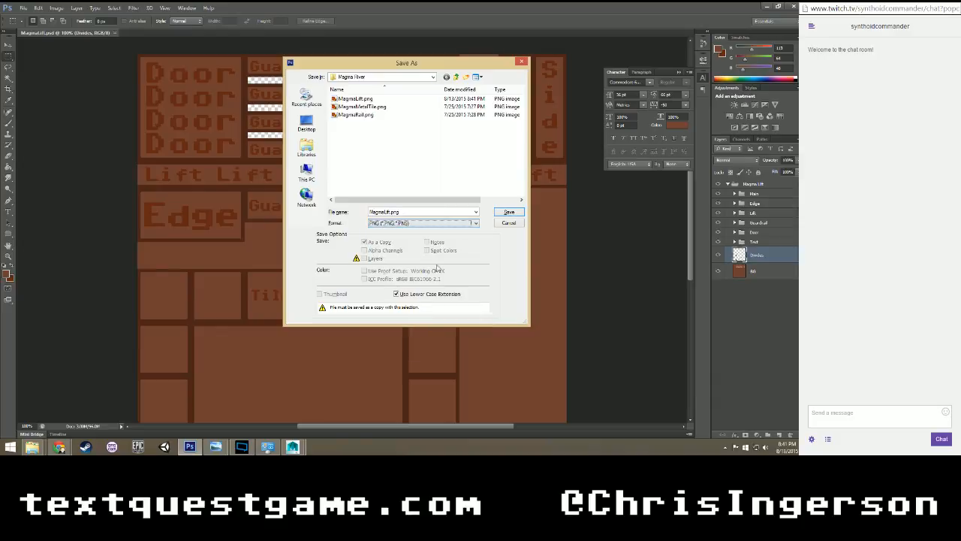
{"action": "left_click", "coordinate": [509, 213]}
{"action": "left_click", "coordinate": [385, 169]}
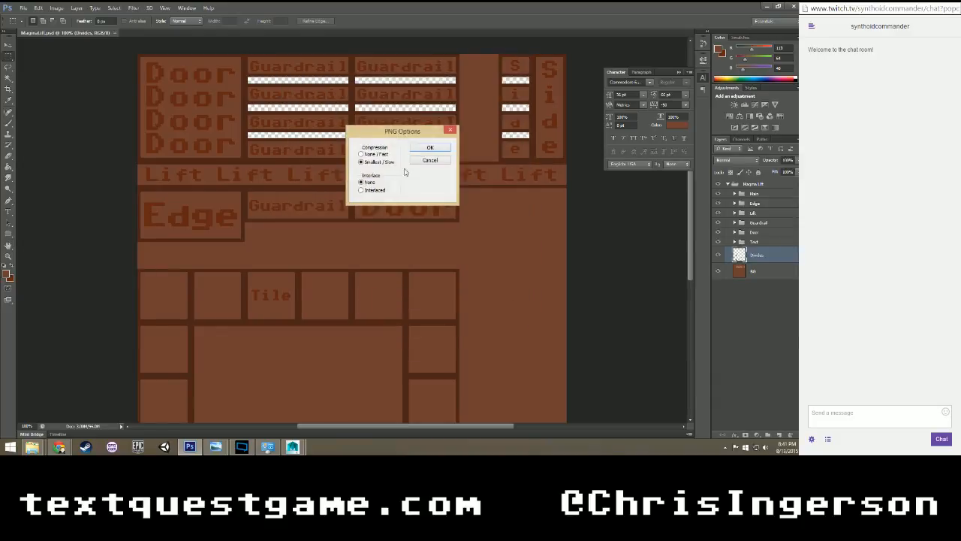
{"action": "left_click", "coordinate": [431, 148]}
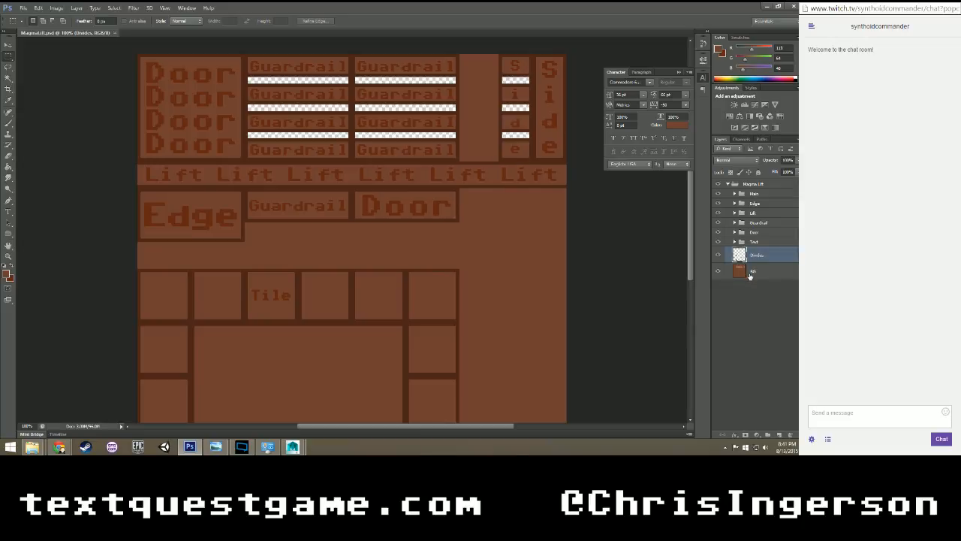
Switch to Maya, clear the UV selection on the lift, and open Hypershade.
{"action": "left_click", "coordinate": [767, 9]}
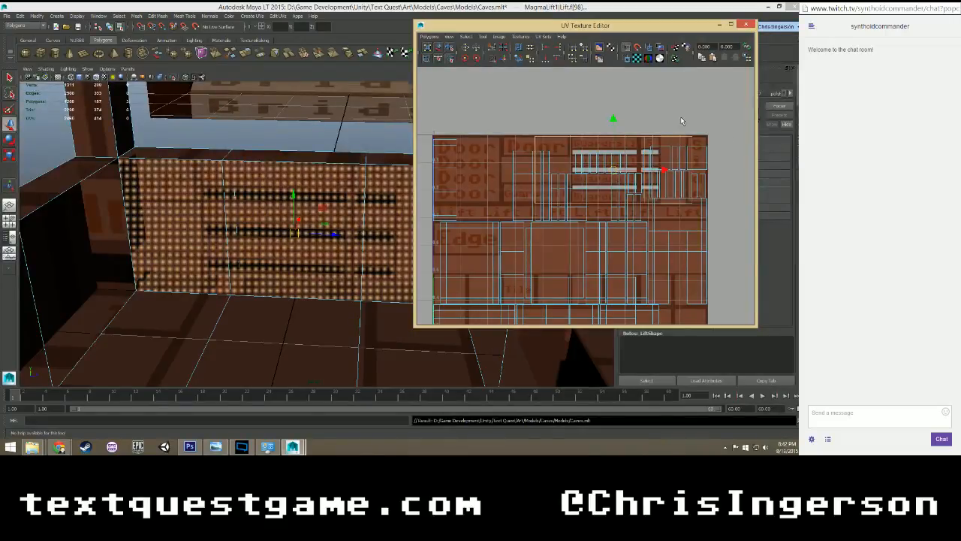
{"action": "left_click", "coordinate": [708, 111]}
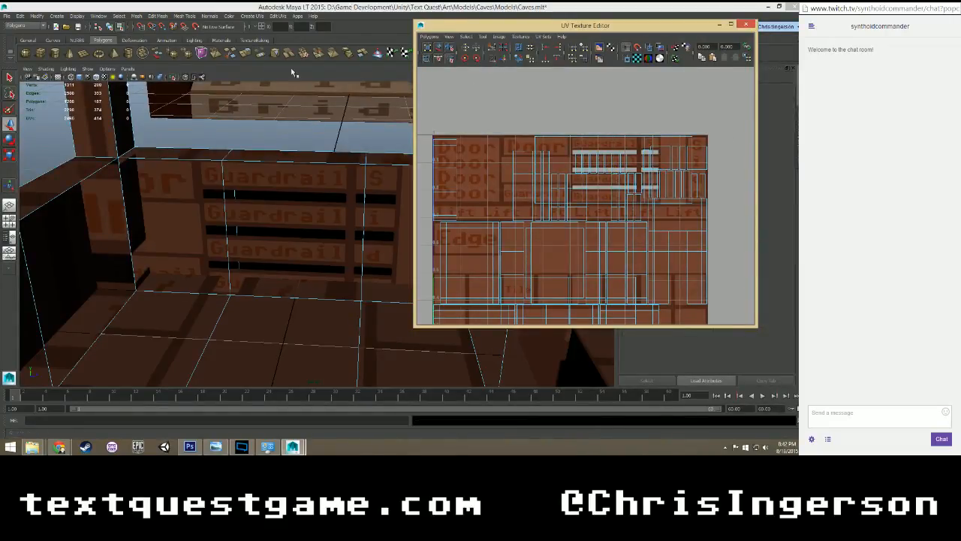
{"action": "left_click", "coordinate": [100, 16]}
{"action": "mouse_move", "coordinate": [151, 36]}
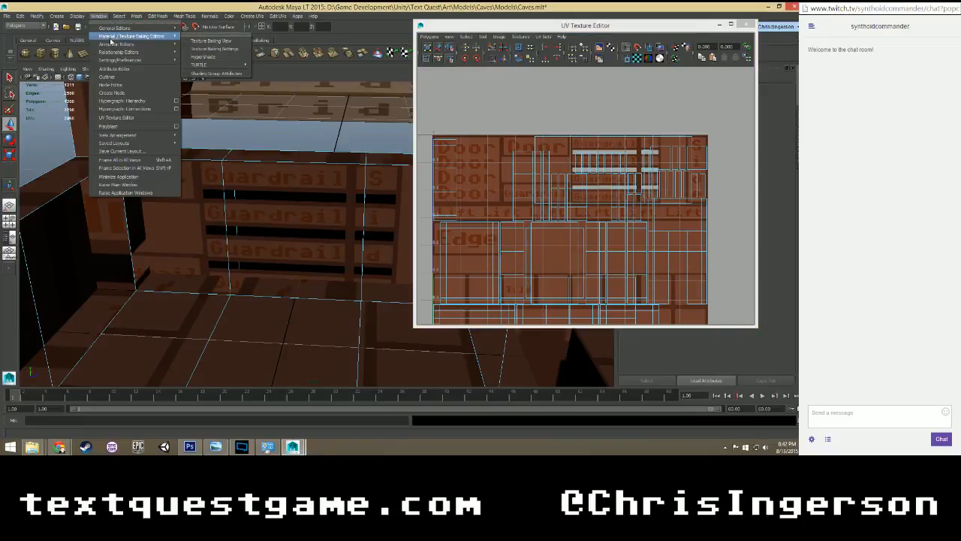
{"action": "left_click", "coordinate": [201, 56]}
Select the MagmaLiftMat material, close the UV Texture Editor, and open the attributes of the file texture connected to the material's color.
{"action": "left_click", "coordinate": [452, 106]}
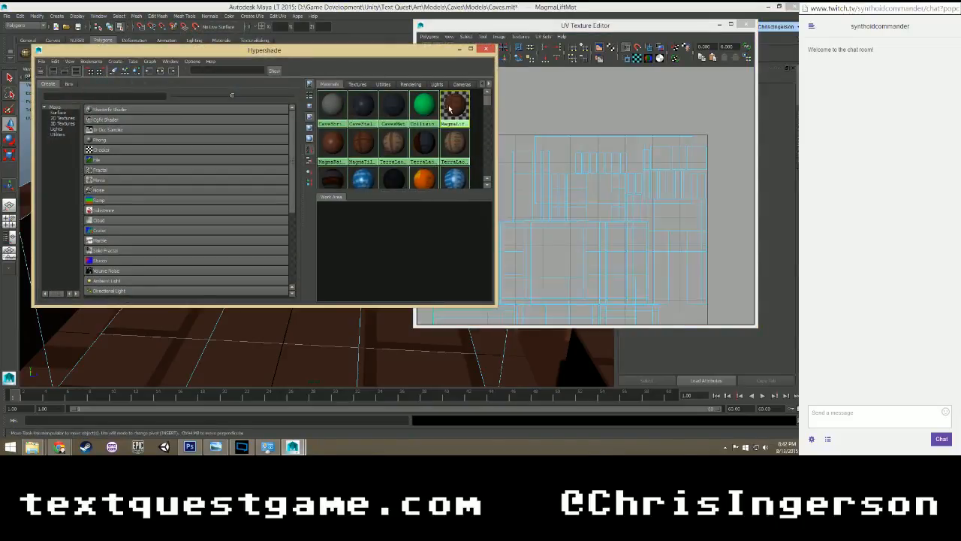
{"action": "left_click", "coordinate": [745, 25]}
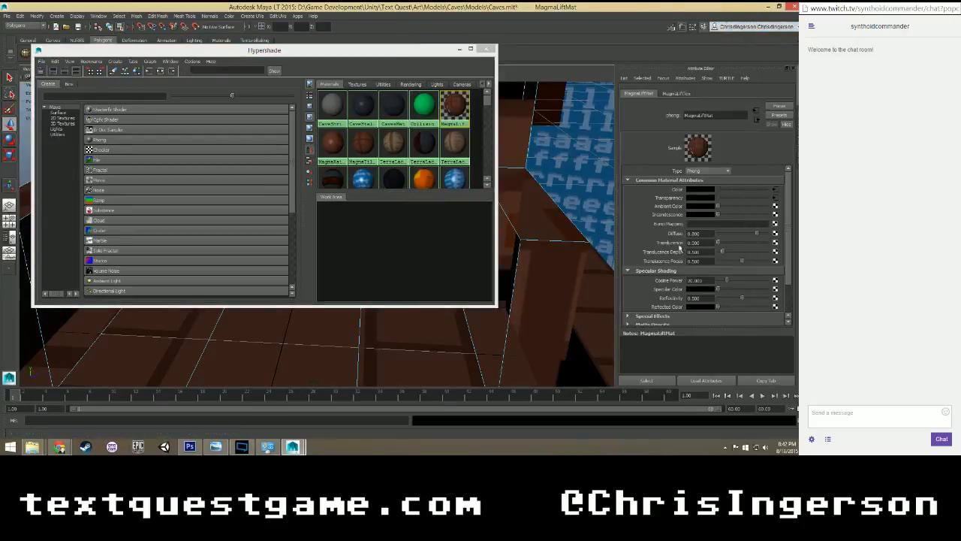
{"action": "left_click", "coordinate": [776, 189]}
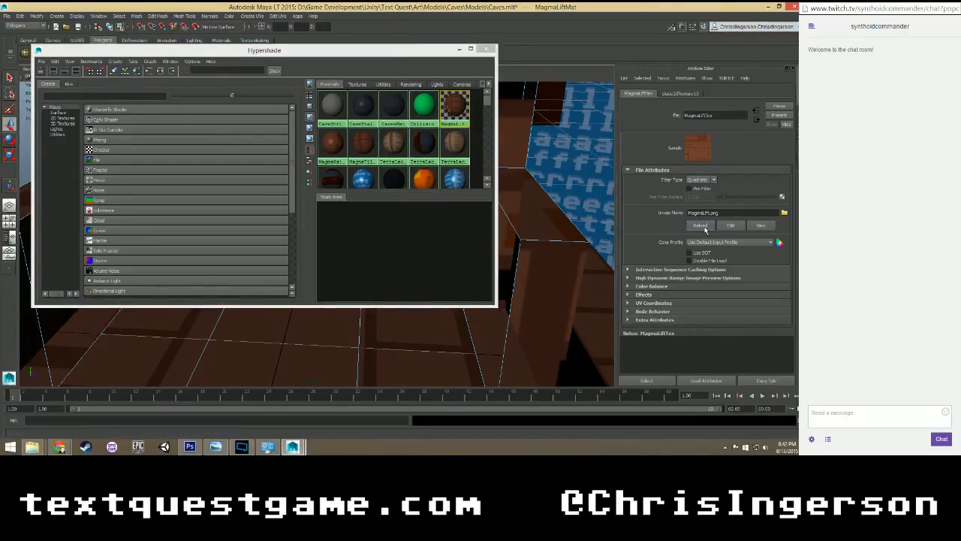
Copy MagmaLift.png from the Magma River folder into the Models folder, replacing the existing file.
{"action": "mouse_move", "coordinate": [32, 447]}
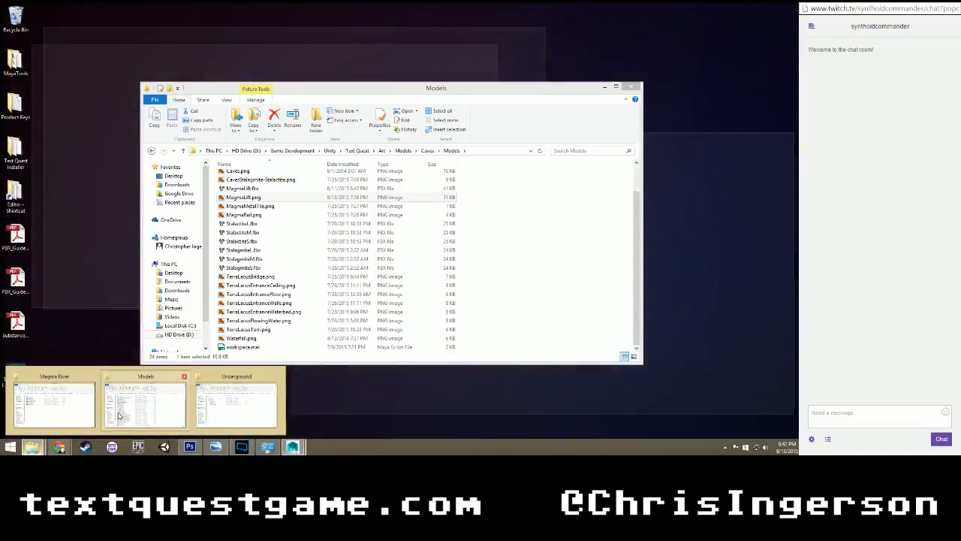
{"action": "left_click", "coordinate": [118, 415]}
{"action": "mouse_move", "coordinate": [32, 447]}
{"action": "left_click", "coordinate": [52, 405]}
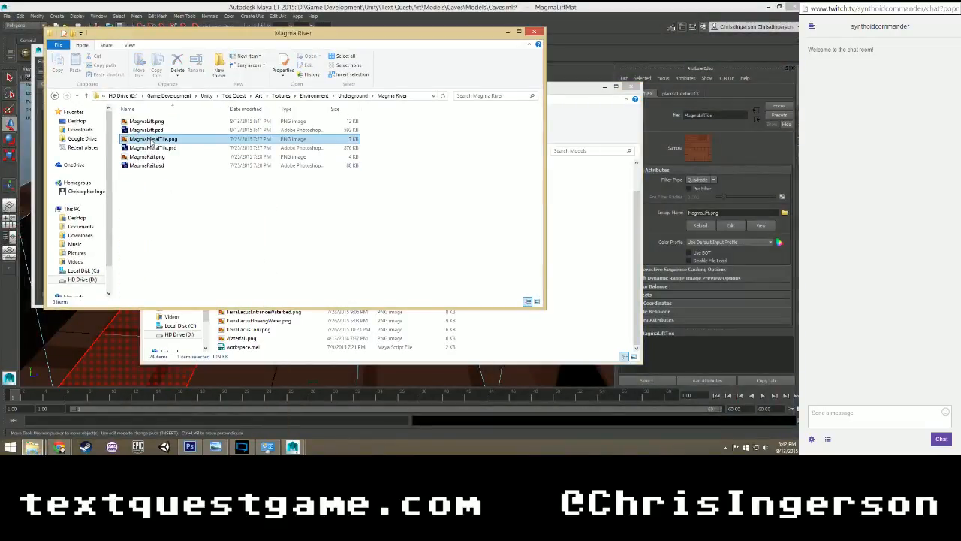
{"action": "left_click", "coordinate": [175, 123]}
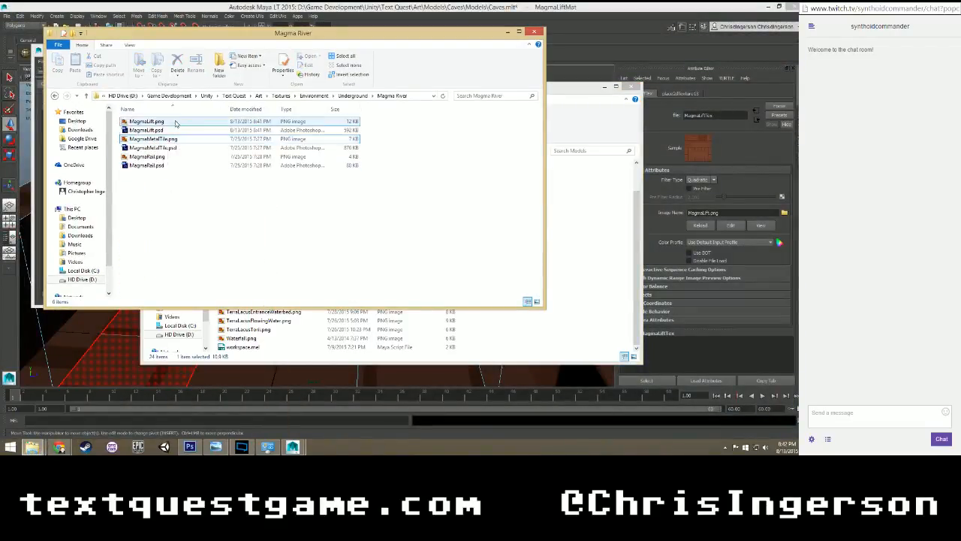
{"action": "left_click", "coordinate": [171, 124]}
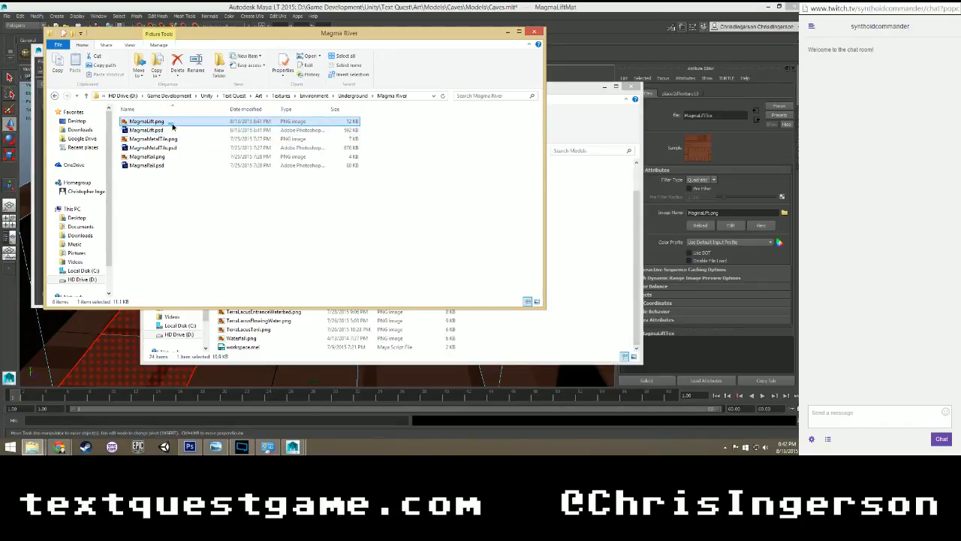
{"action": "left_click_drag", "start_coordinate": [169, 125], "coordinate": [568, 280]}
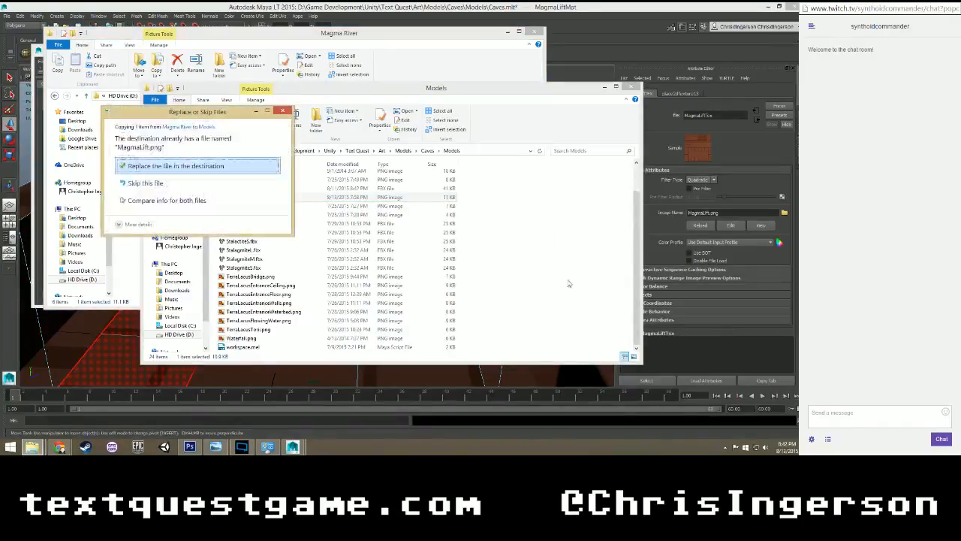
{"action": "left_click", "coordinate": [169, 165]}
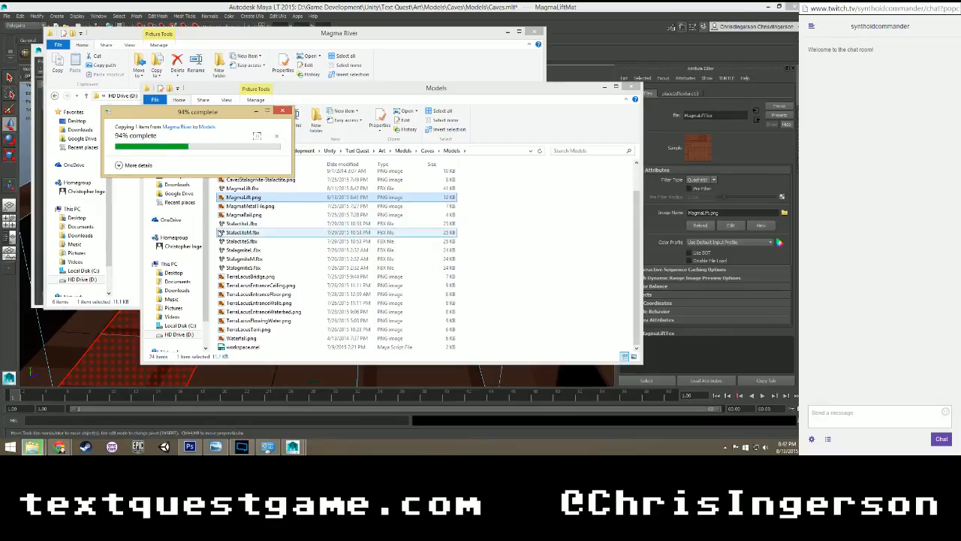
Return to Maya, reload the MagmaLift.png file texture, and close Hypershade.
{"action": "left_click", "coordinate": [585, 12]}
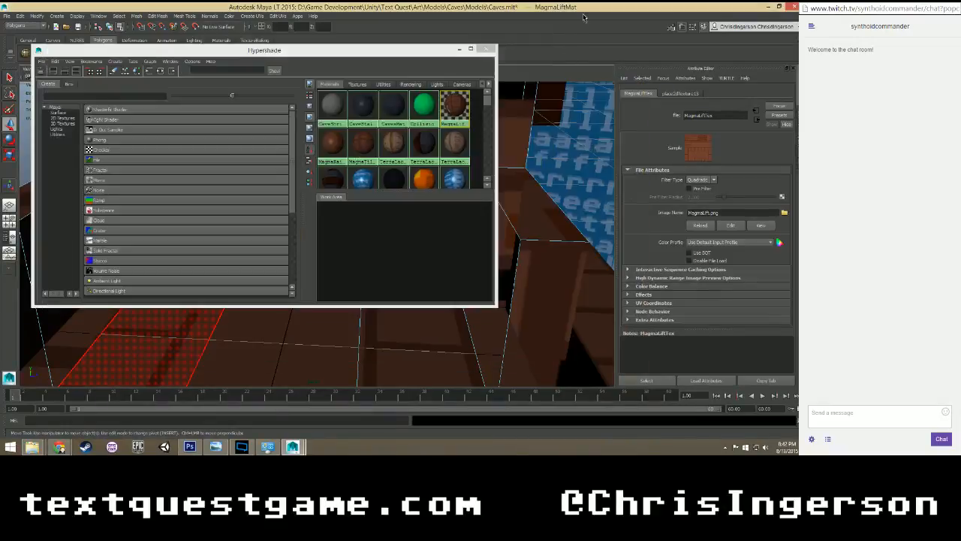
{"action": "left_click", "coordinate": [700, 224]}
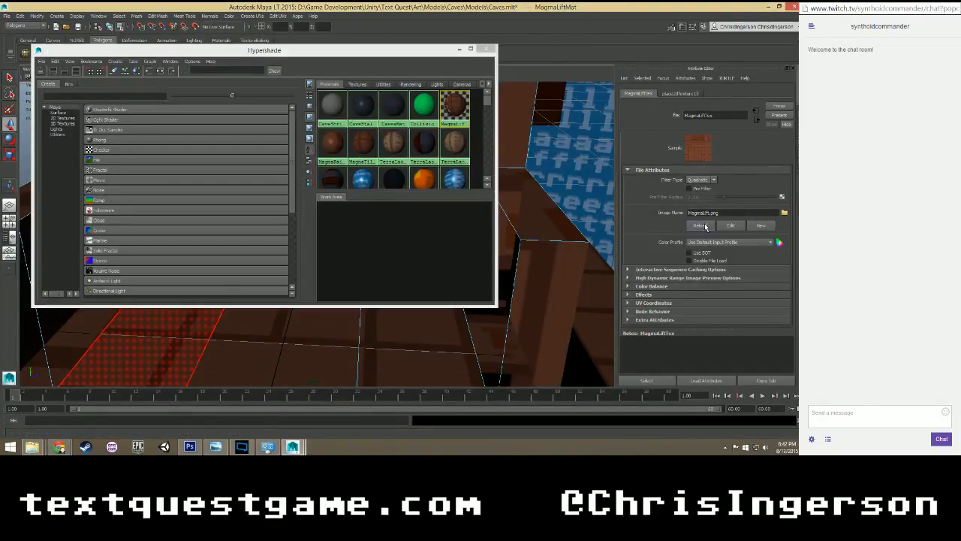
{"action": "left_click", "coordinate": [486, 49]}
{"action": "scroll", "coordinate": [434, 179], "scroll_direction": "down", "scroll_amount": 2}
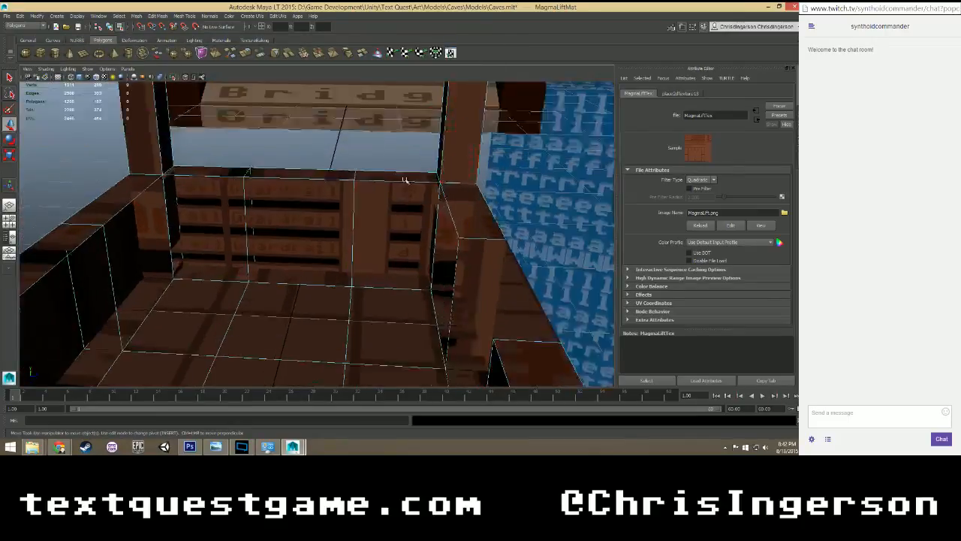
{"action": "mouse_move", "coordinate": [351, 225]}
{"action": "left_mouse_down", "text": "alt"}
{"action": "mouse_move", "coordinate": [322, 219]}
{"action": "mouse_move", "coordinate": [353, 215]}
{"action": "mouse_move", "coordinate": [355, 223]}
{"action": "left_mouse_up", "text": "alt"}
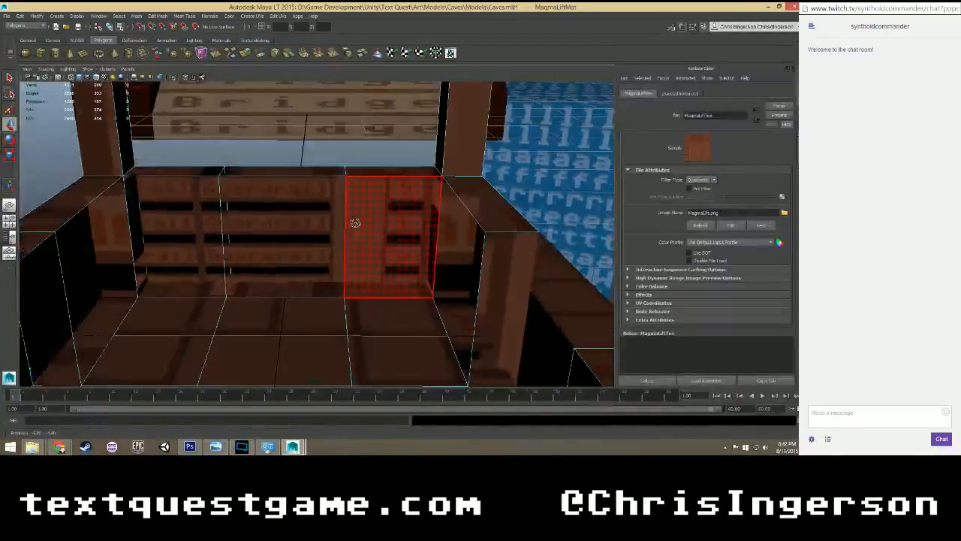
{"action": "left_click", "coordinate": [403, 225]}
{"action": "left_click", "coordinate": [276, 219], "text": "shift"}
{"action": "left_click", "coordinate": [172, 225], "text": "shift"}
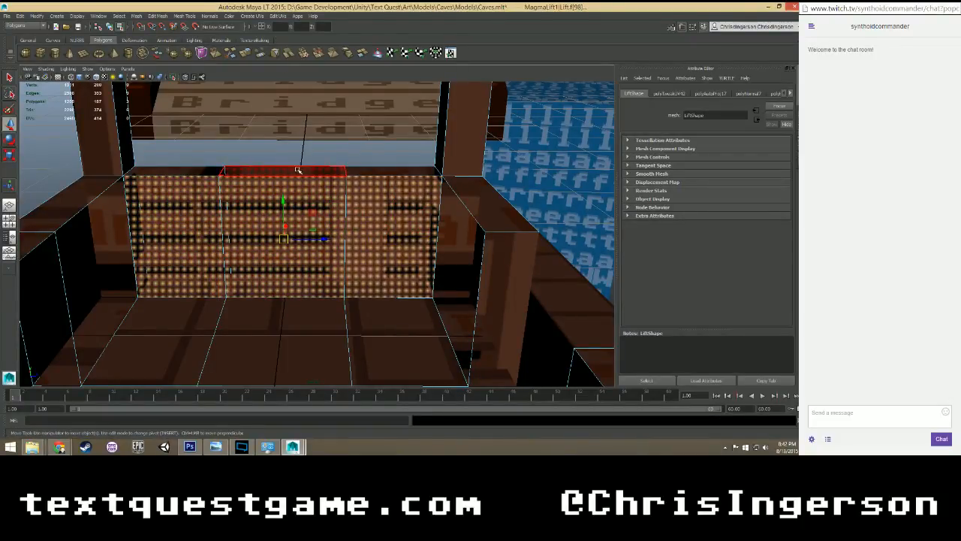
{"action": "scroll", "coordinate": [301, 169], "scroll_direction": "down", "scroll_amount": 3}
{"action": "scroll", "coordinate": [301, 169], "scroll_direction": "up", "scroll_amount": 2}
{"action": "left_click", "coordinate": [100, 195]}
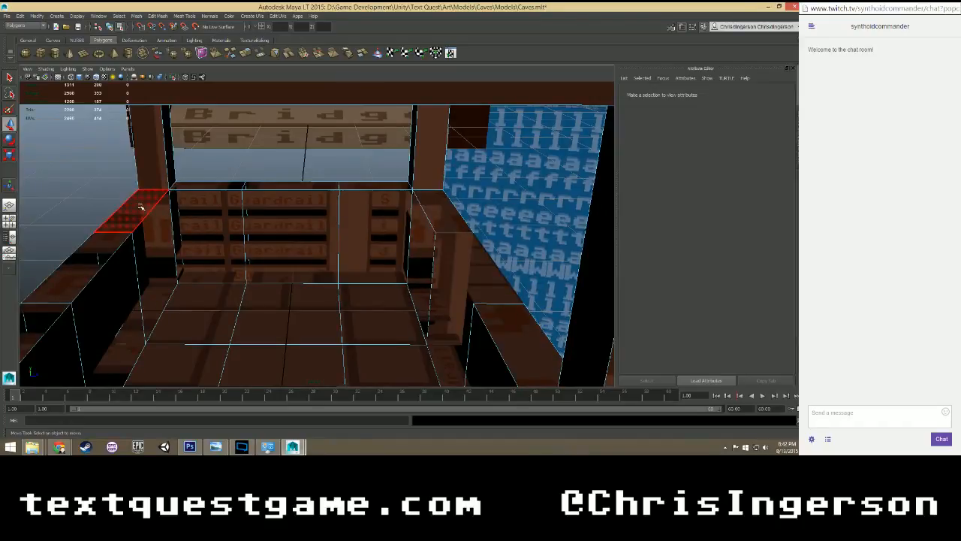
Save the Caves scene and open the UV Texture Editor.
{"action": "key", "text": "ctrl+s"}
{"action": "right_click", "coordinate": [278, 218]}
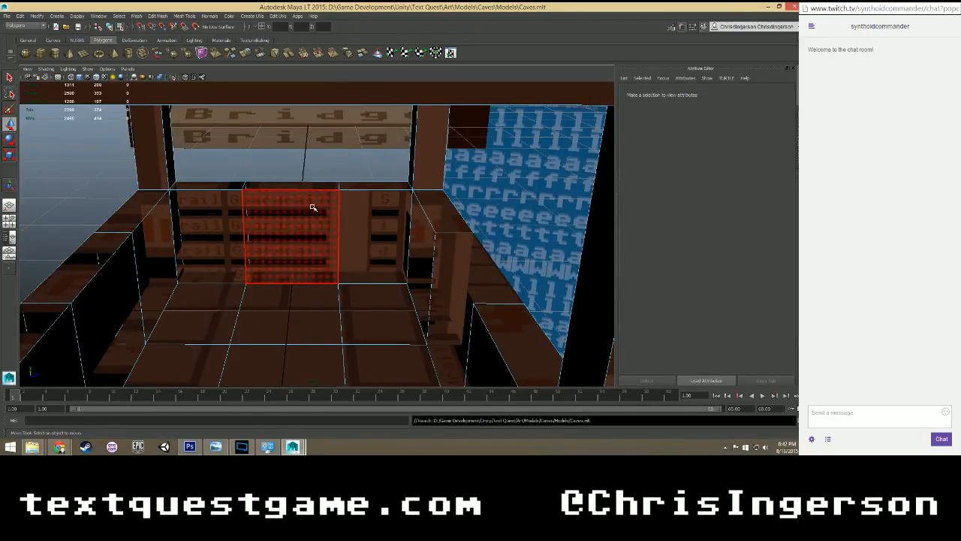
{"action": "left_click", "coordinate": [279, 16]}
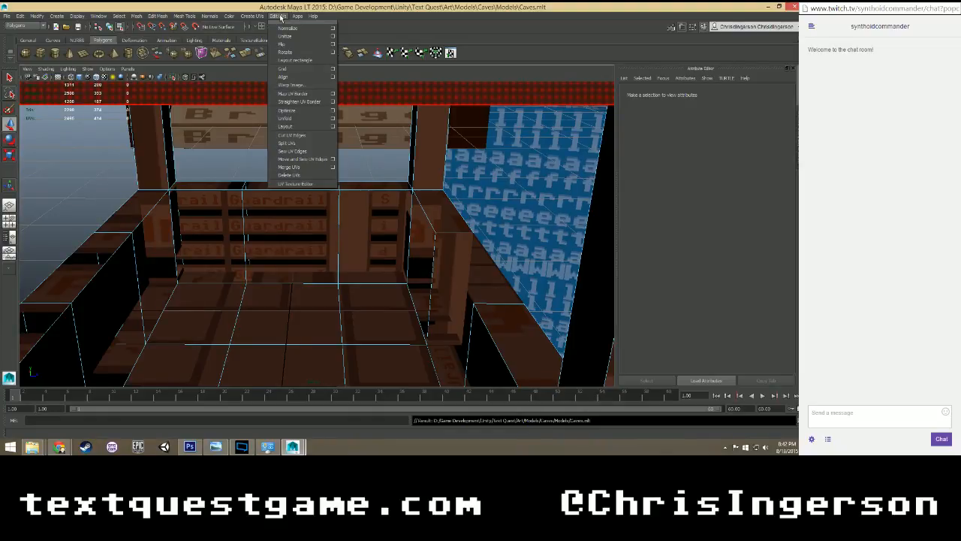
{"action": "left_click", "coordinate": [295, 183]}
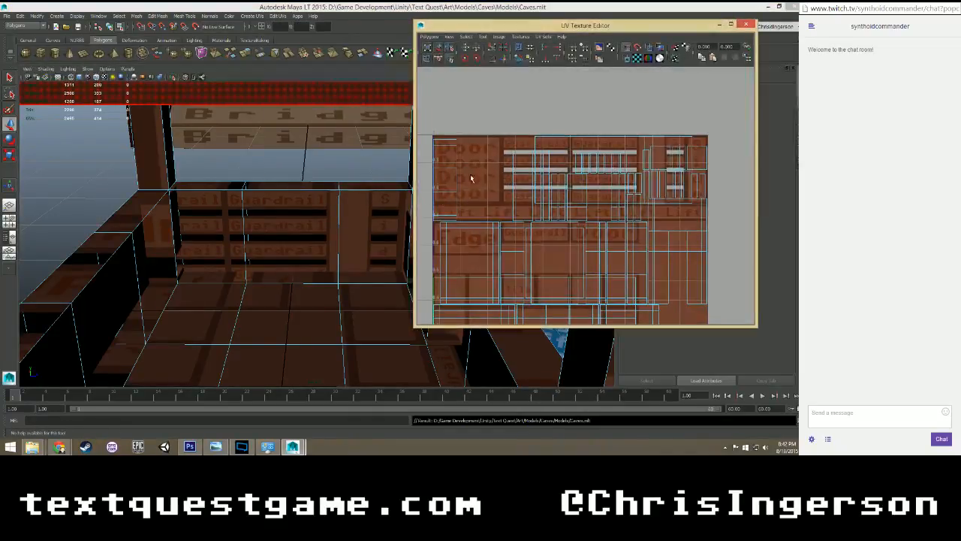
Select the three inner faces of the lift's back guardrail and fit their UVs over the two Guardrail panels in the texture.
{"action": "left_click", "coordinate": [365, 225]}
{"action": "left_click", "coordinate": [278, 224], "text": "shift"}
{"action": "left_click", "coordinate": [232, 221], "text": "shift"}
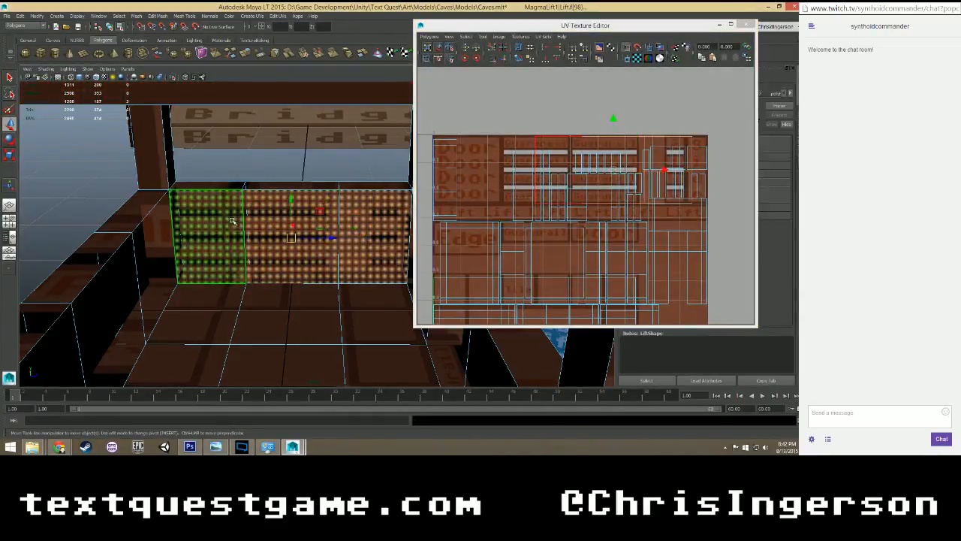
{"action": "scroll", "coordinate": [618, 167], "scroll_direction": "down", "scroll_amount": 1}
{"action": "scroll", "coordinate": [618, 165], "scroll_direction": "up", "scroll_amount": 2}
{"action": "left_click_drag", "start_coordinate": [670, 165], "coordinate": [609, 168]}
{"action": "key", "text": "r"}
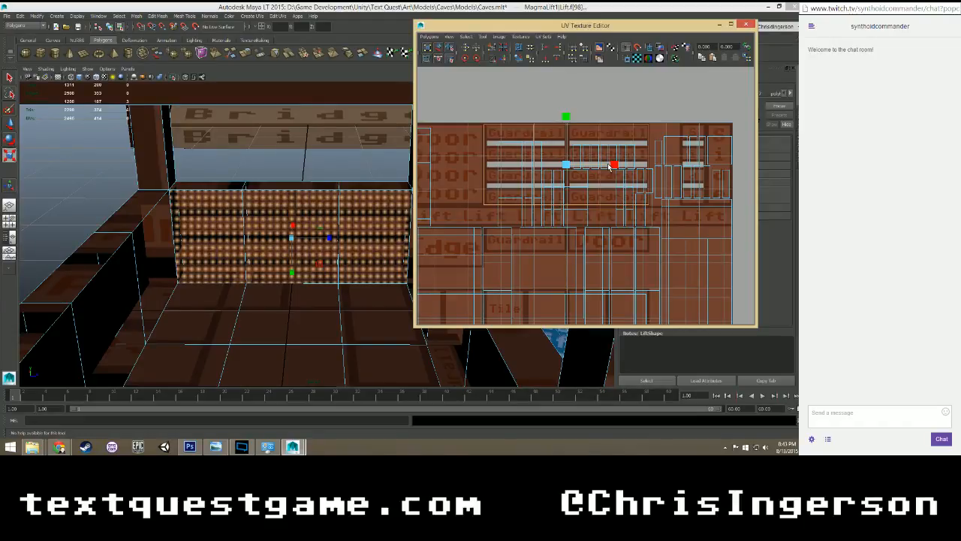
{"action": "scroll", "coordinate": [350, 204], "scroll_direction": "up", "scroll_amount": 3}
{"action": "scroll", "coordinate": [330, 221], "scroll_direction": "down", "scroll_amount": 2}
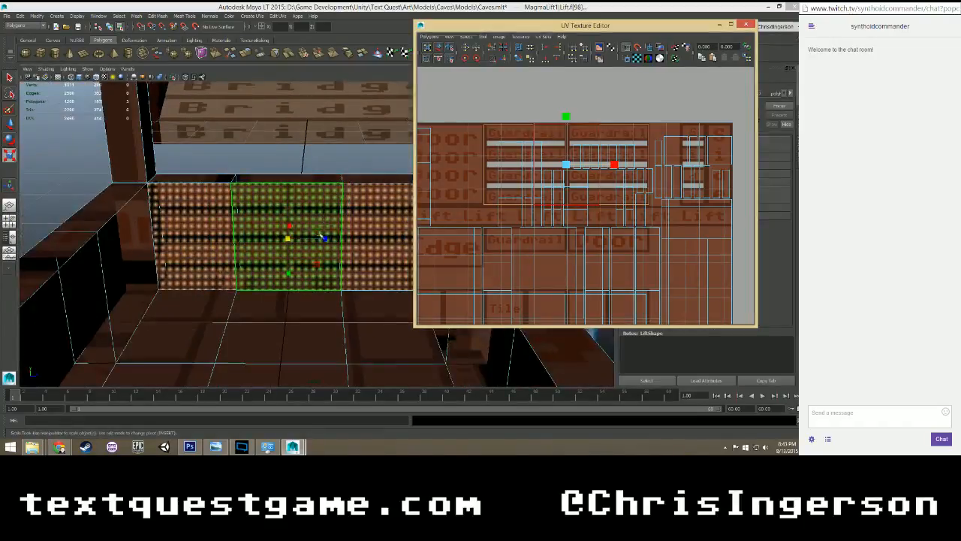
{"action": "left_click_drag", "start_coordinate": [323, 234], "coordinate": [234, 246], "text": "alt"}
Select the three top faces of the back guardrail and rotate their UVs to run horizontally.
{"action": "scroll", "coordinate": [241, 213], "scroll_direction": "up", "scroll_amount": 2}
{"action": "left_click", "coordinate": [174, 114]}
{"action": "left_click", "coordinate": [282, 115], "text": "shift"}
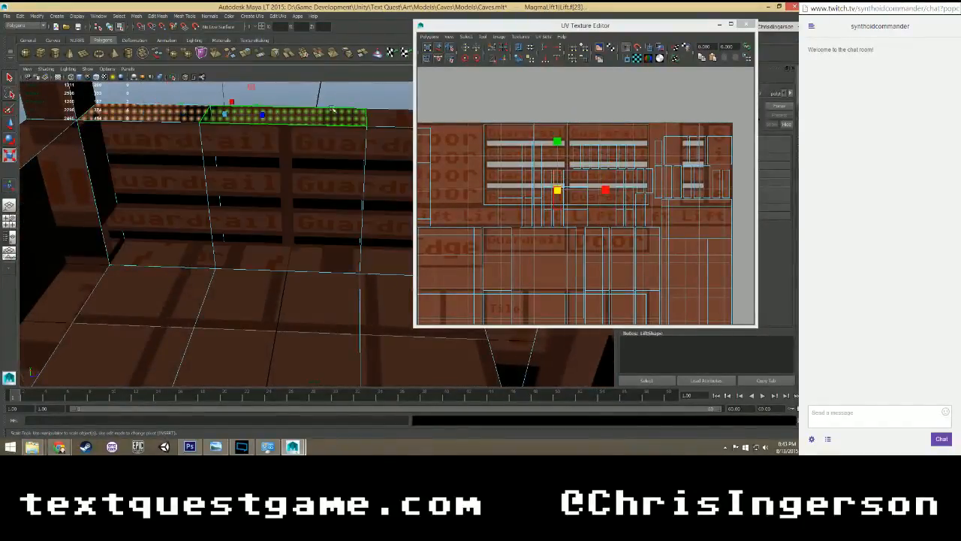
{"action": "left_click", "coordinate": [399, 116], "text": "shift"}
{"action": "key", "text": "e"}
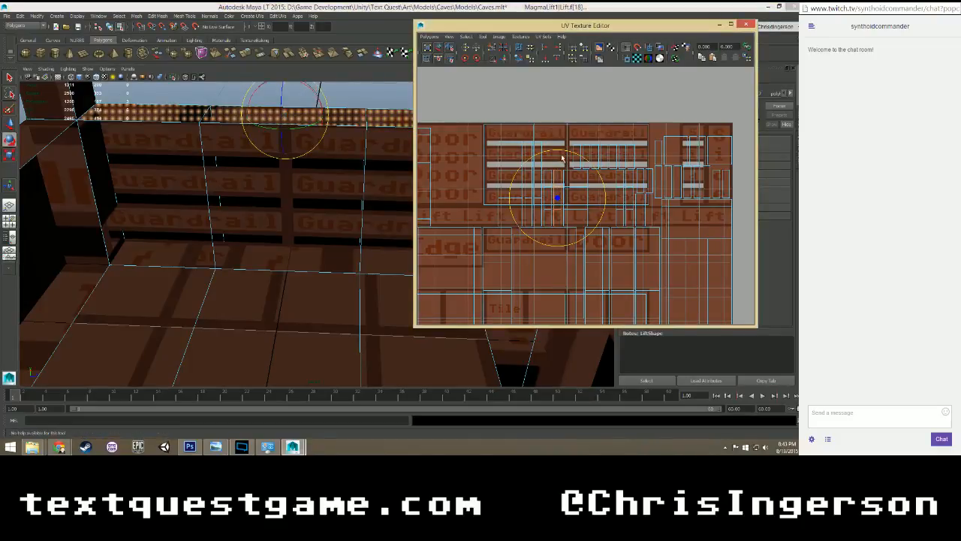
{"action": "left_click_drag", "start_coordinate": [559, 153], "coordinate": [492, 193]}
{"action": "middle_click_drag", "start_coordinate": [400, 160], "coordinate": [375, 231], "text": "alt"}
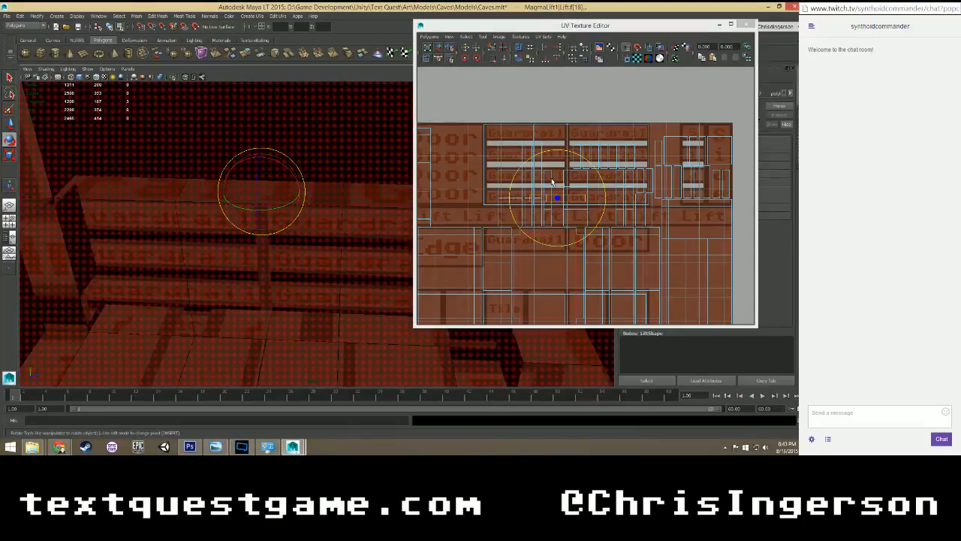
Move the guardrail top's UVs onto the uppermost Guardrail strip and scale them horizontally to span both panels.
{"action": "key", "text": "w"}
{"action": "left_click_drag", "start_coordinate": [557, 154], "coordinate": [552, 88]}
{"action": "left_click_drag", "start_coordinate": [608, 135], "coordinate": [606, 80]}
{"action": "key", "text": "r"}
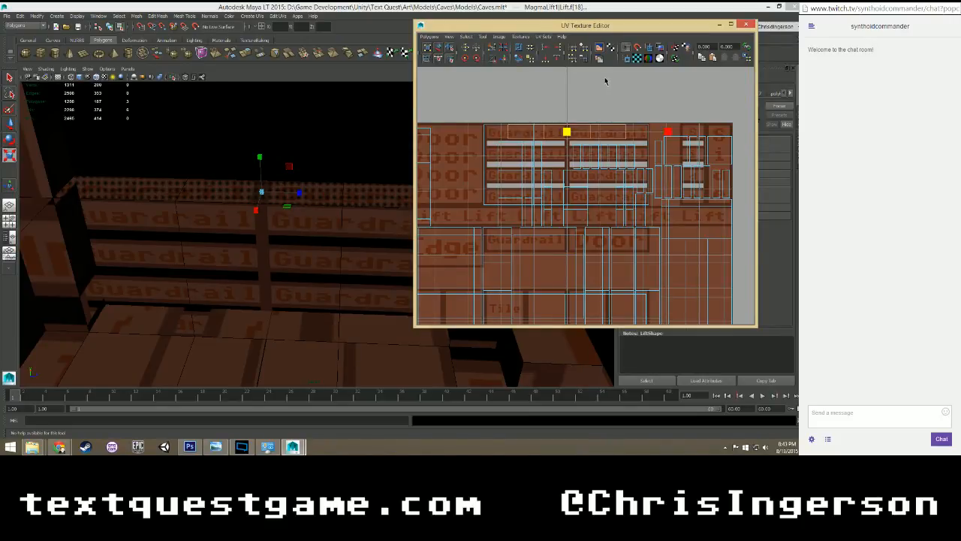
{"action": "left_click_drag", "start_coordinate": [605, 81], "coordinate": [605, 79]}
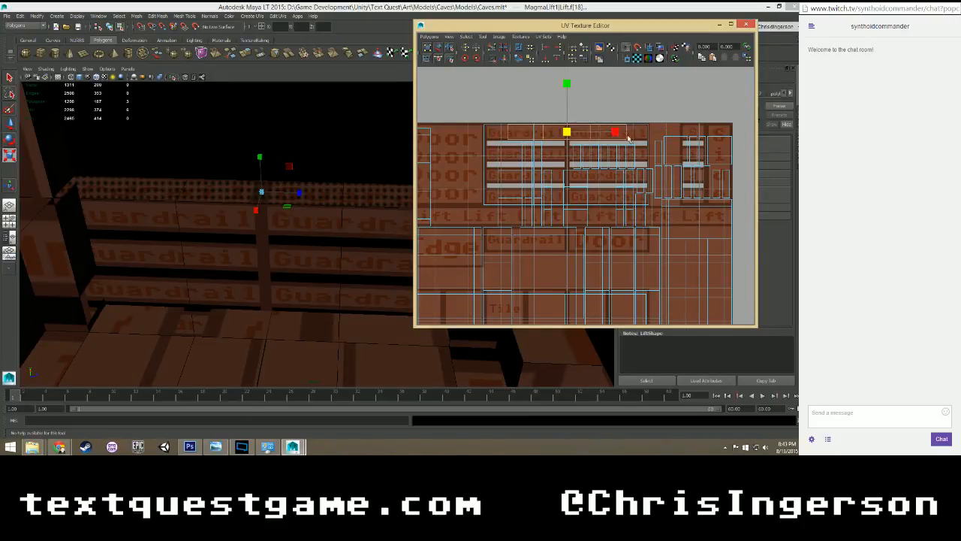
{"action": "left_click_drag", "start_coordinate": [612, 132], "coordinate": [631, 132]}
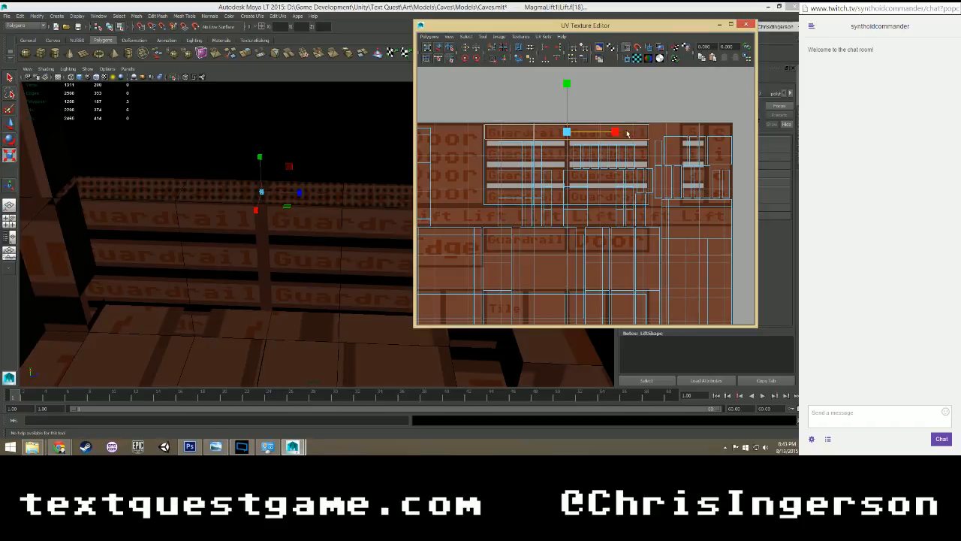
{"action": "key", "text": "w"}
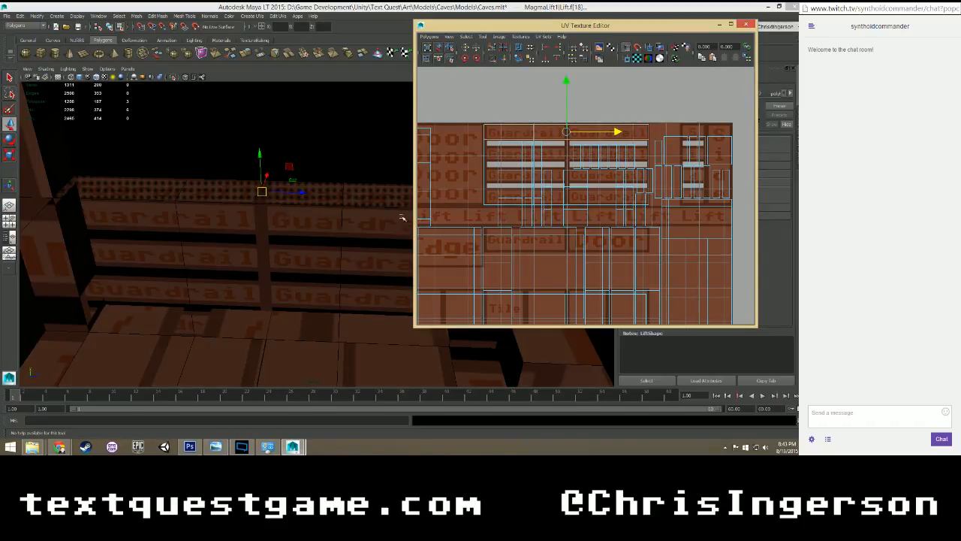
Select the three adjacent faces on the outer side of the lift's guardrail.
{"action": "left_click_drag", "start_coordinate": [331, 243], "coordinate": [531, 192], "text": "alt"}
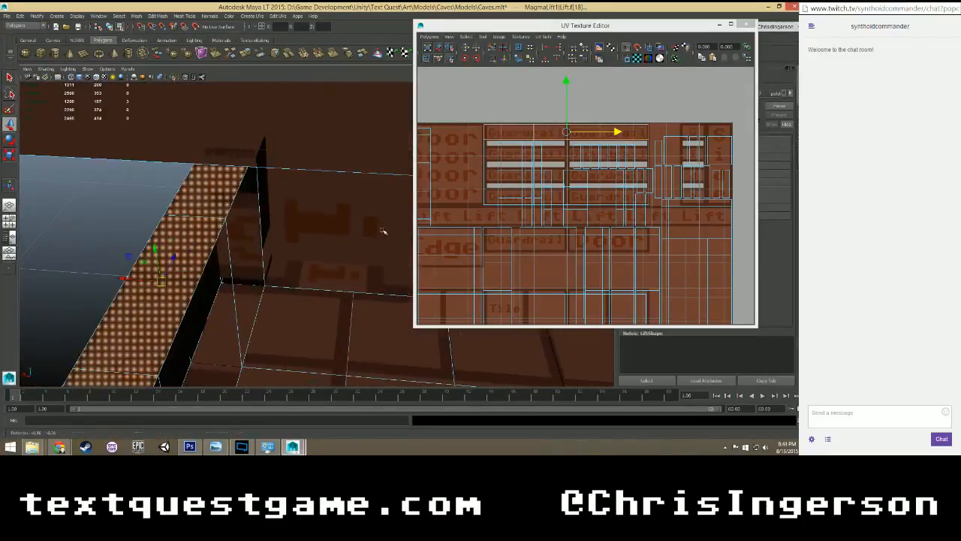
{"action": "left_click", "coordinate": [145, 230]}
{"action": "scroll", "coordinate": [278, 248], "scroll_direction": "down", "scroll_amount": 3}
{"action": "middle_click_drag", "start_coordinate": [296, 269], "coordinate": [266, 238], "text": "alt"}
{"action": "left_click_drag", "start_coordinate": [267, 238], "coordinate": [308, 230], "text": "alt"}
{"action": "scroll", "coordinate": [323, 227], "scroll_direction": "down", "scroll_amount": 4}
{"action": "left_click", "coordinate": [309, 230]}
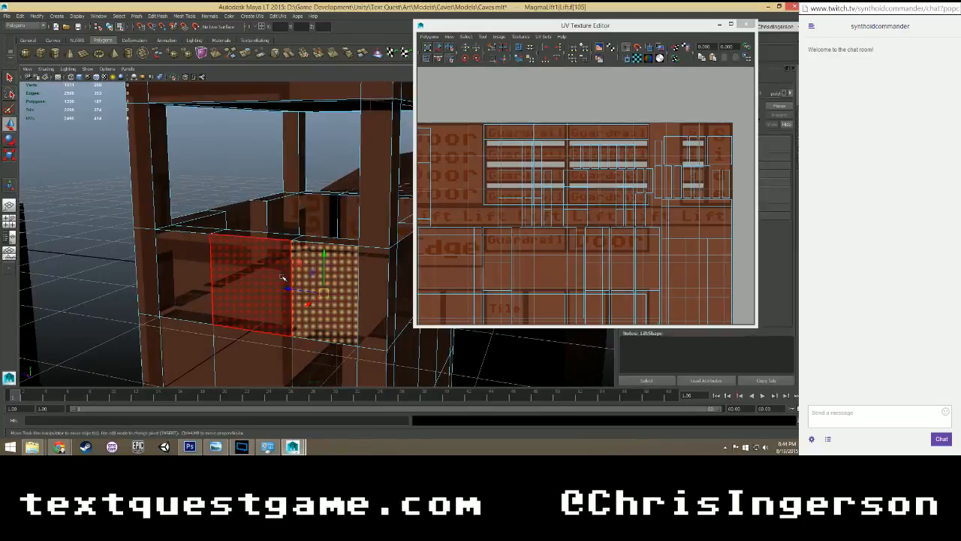
{"action": "left_click", "coordinate": [206, 269]}
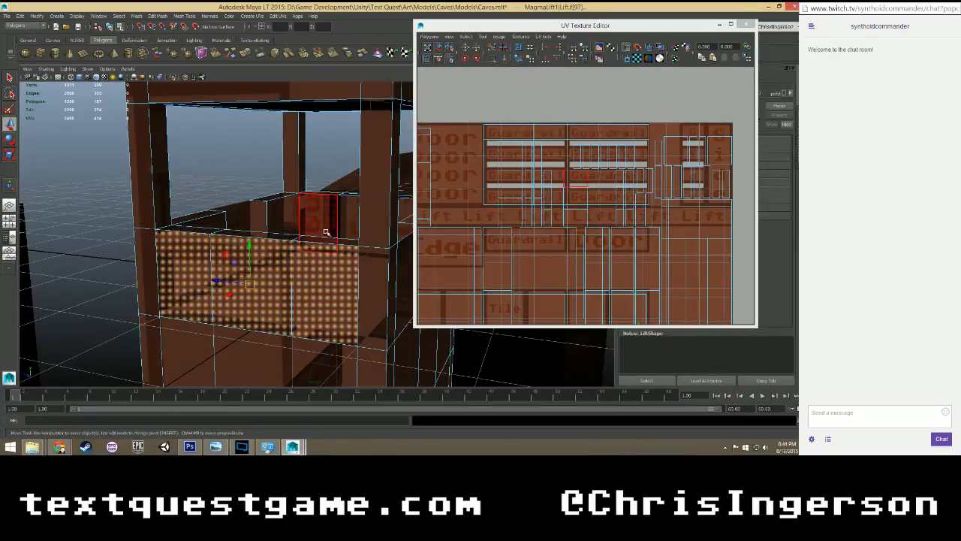
Try to move the outer guardrail faces' UVs upward in the texture layout.
{"action": "scroll", "coordinate": [577, 180], "scroll_direction": "down", "scroll_amount": 4}
{"action": "scroll", "coordinate": [622, 217], "scroll_direction": "up", "scroll_amount": 5}
{"action": "scroll", "coordinate": [621, 216], "scroll_direction": "down", "scroll_amount": 3}
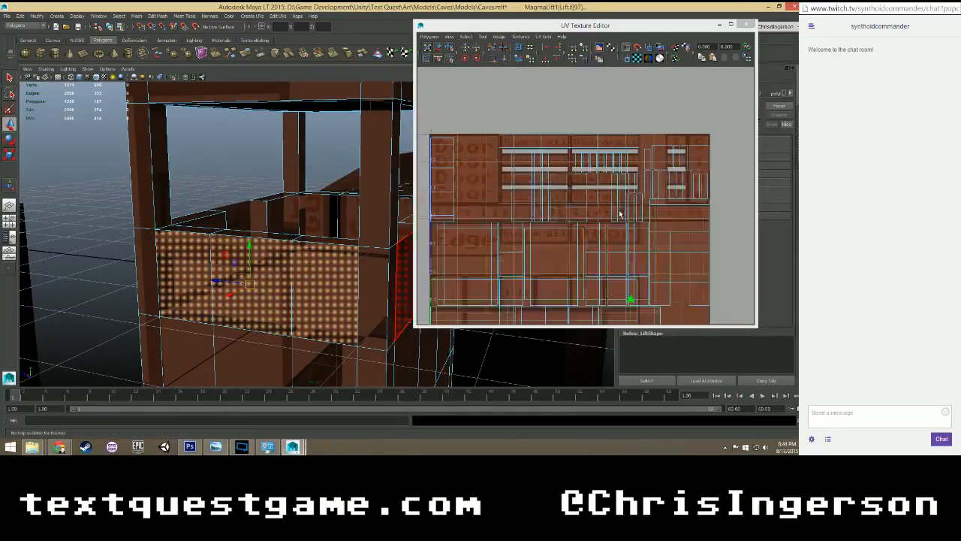
{"action": "scroll", "coordinate": [623, 225], "scroll_direction": "down", "scroll_amount": 3}
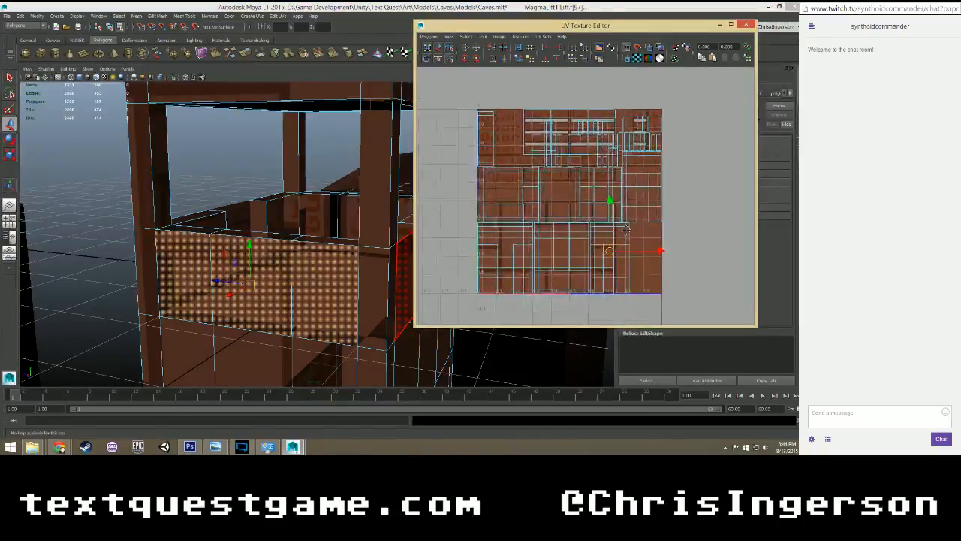
{"action": "scroll", "coordinate": [623, 247], "scroll_direction": "up", "scroll_amount": 5}
{"action": "left_click_drag", "start_coordinate": [629, 243], "coordinate": [628, 216]}
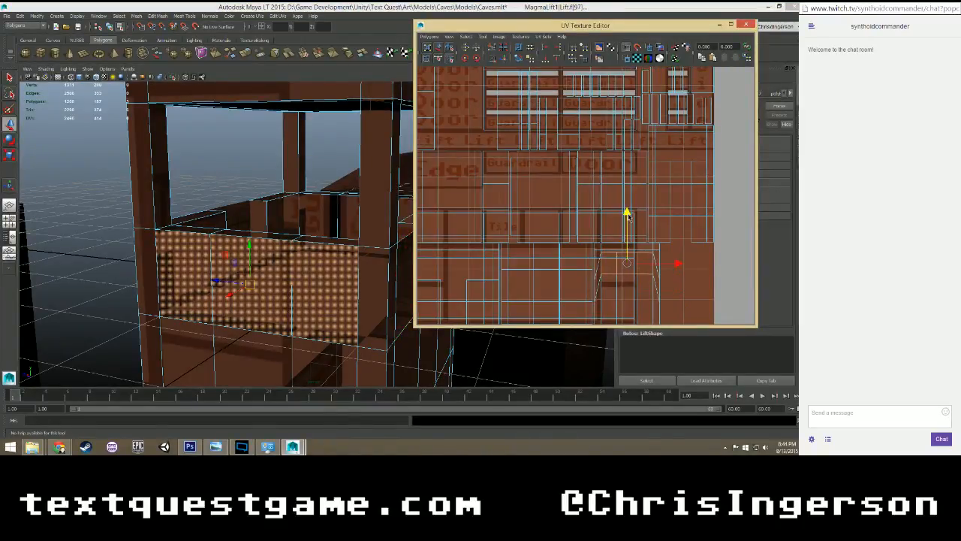
{"action": "scroll", "coordinate": [624, 241], "scroll_direction": "up", "scroll_amount": 5}
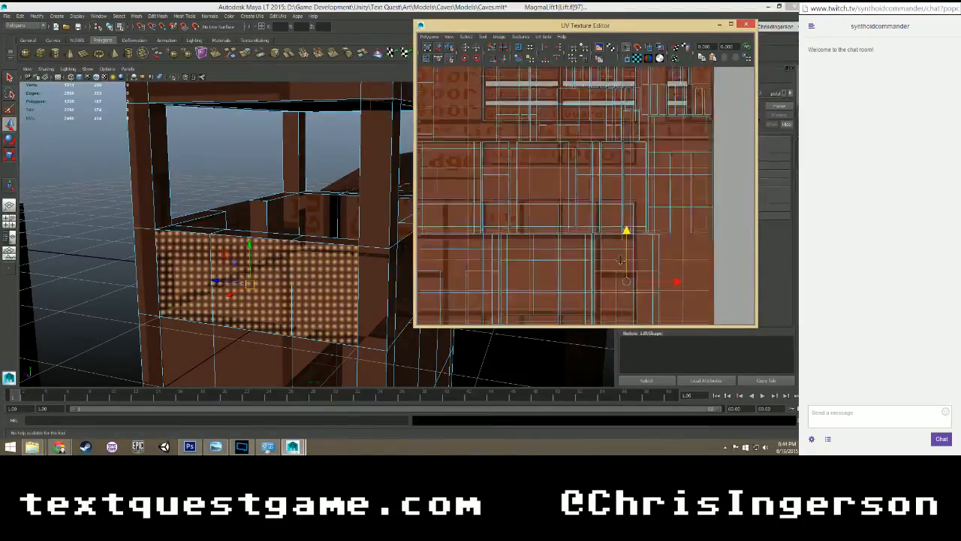
{"action": "scroll", "coordinate": [571, 227], "scroll_direction": "up", "scroll_amount": 4}
{"action": "middle_click_drag", "start_coordinate": [574, 265], "coordinate": [575, 206], "text": "alt"}
Select the border edges of the three outer guardrail faces and cut their UVs free from the neighbouring faces.
{"action": "right_click", "coordinate": [513, 204]}
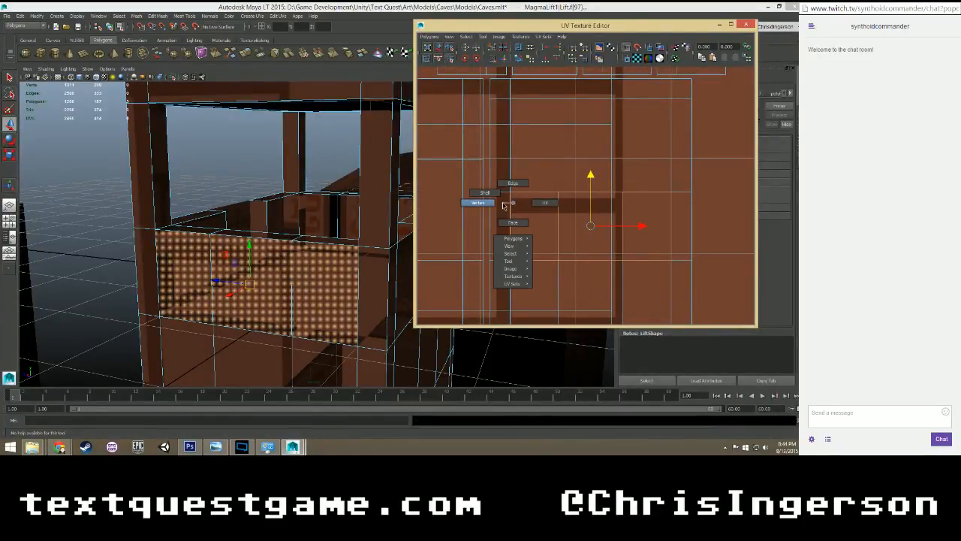
{"action": "right_click_drag", "start_coordinate": [503, 204], "coordinate": [513, 183]}
{"action": "left_click", "coordinate": [508, 216]}
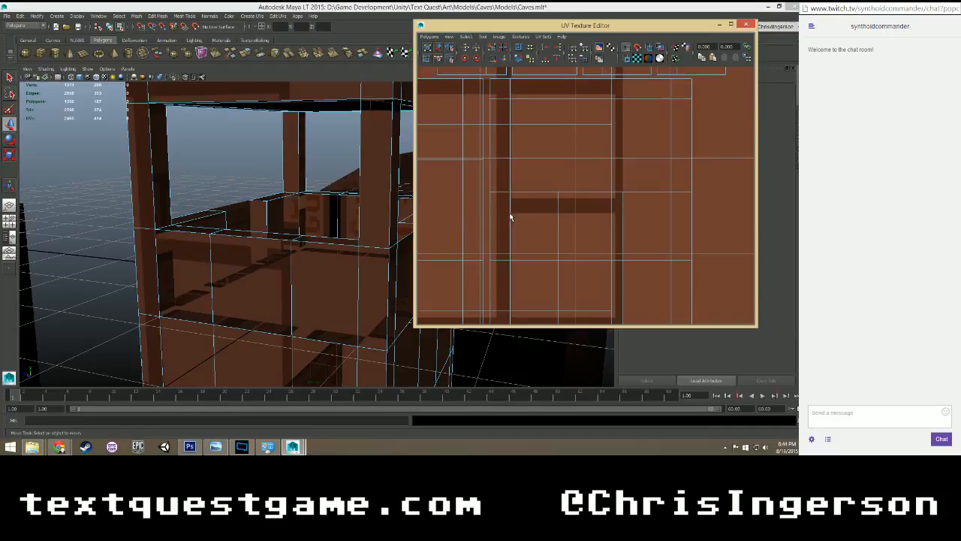
{"action": "left_click", "coordinate": [535, 261], "text": "shift"}
{"action": "left_click", "coordinate": [599, 261], "text": "shift"}
{"action": "left_click", "coordinate": [645, 261], "text": "shift"}
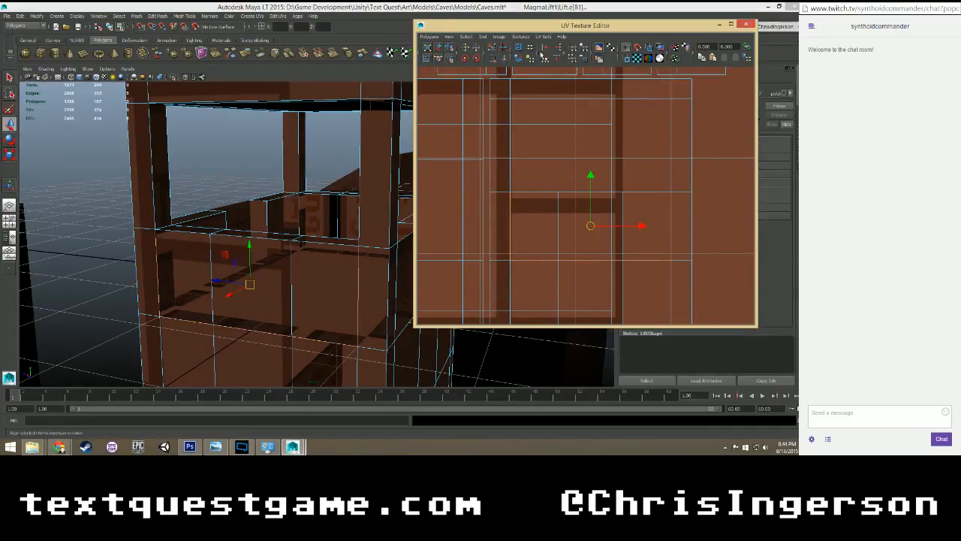
{"action": "right_click_drag", "start_coordinate": [535, 214], "coordinate": [535, 233]}
{"action": "left_click", "coordinate": [568, 226]}
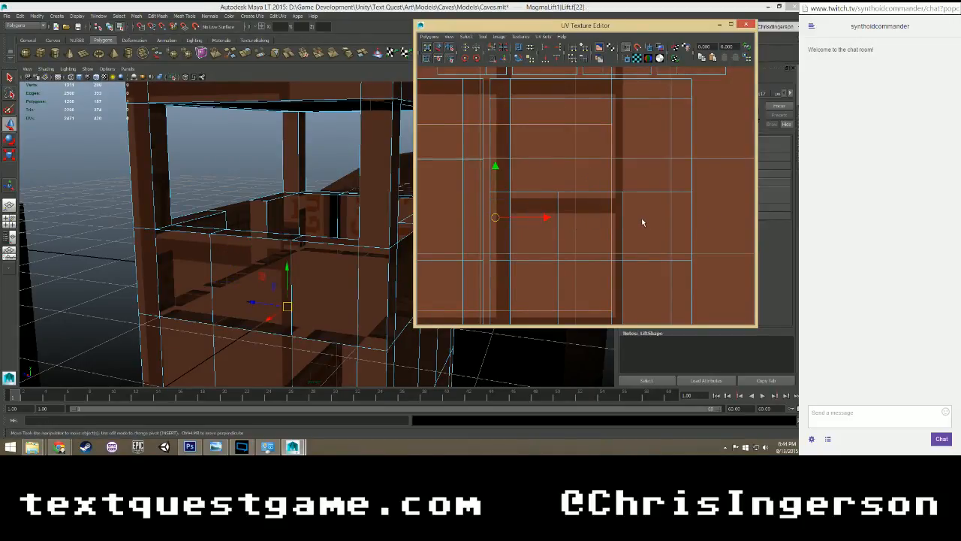
Move the three outer guardrail faces' UVs up onto the Guardrail panels, centred on the gap between the two columns.
{"action": "left_click", "coordinate": [268, 263]}
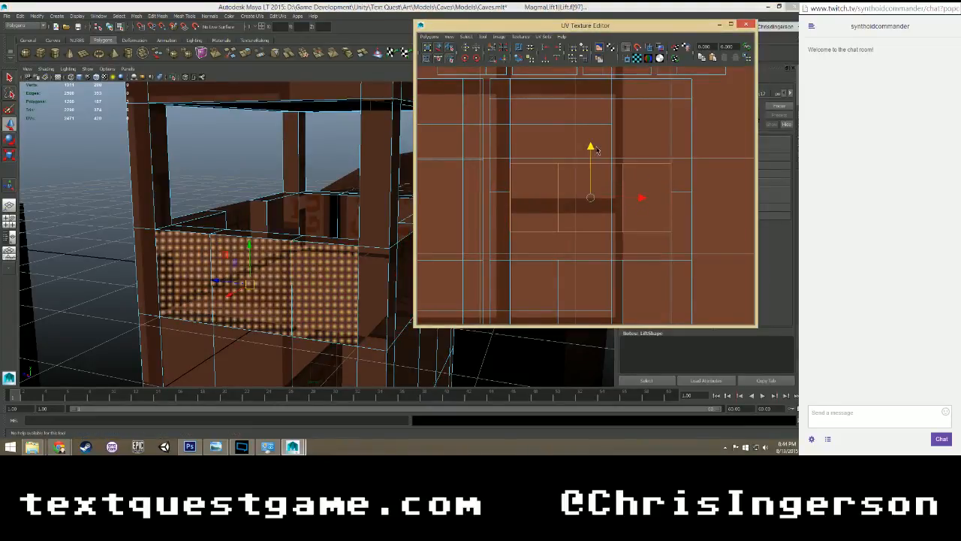
{"action": "scroll", "coordinate": [597, 179], "scroll_direction": "down", "scroll_amount": 4}
{"action": "middle_click_drag", "start_coordinate": [595, 177], "coordinate": [610, 232], "text": "alt"}
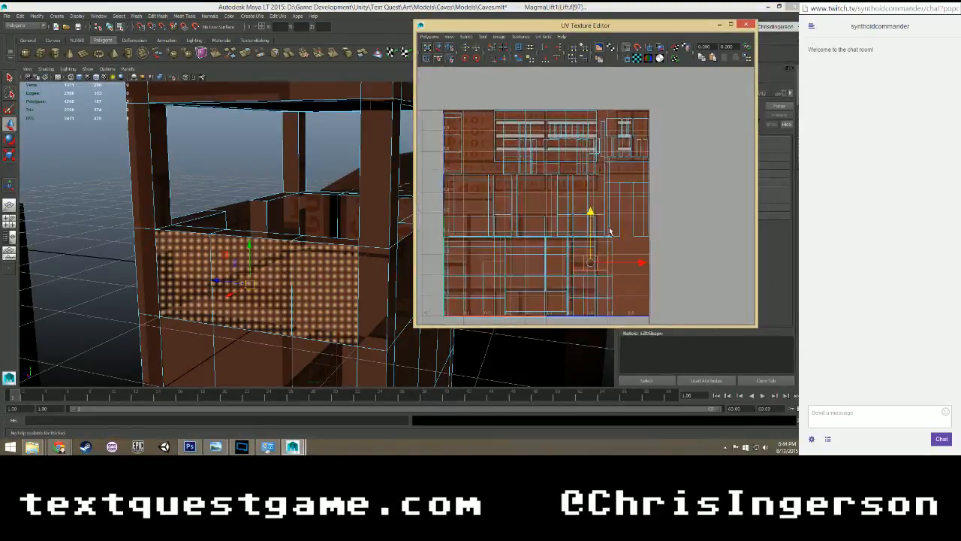
{"action": "left_click_drag", "start_coordinate": [592, 216], "coordinate": [576, 92]}
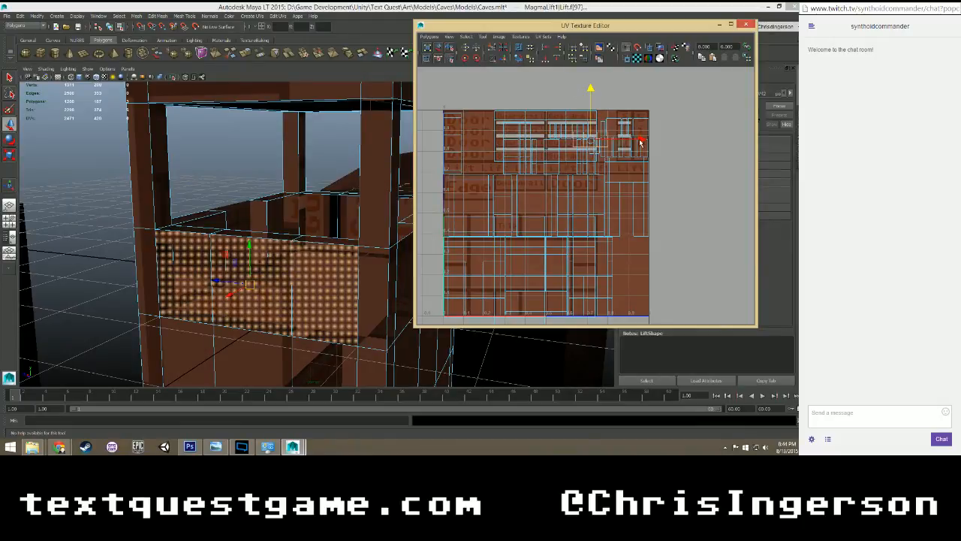
{"action": "left_click_drag", "start_coordinate": [641, 142], "coordinate": [596, 141]}
{"action": "scroll", "coordinate": [642, 235], "scroll_direction": "up", "scroll_amount": 5}
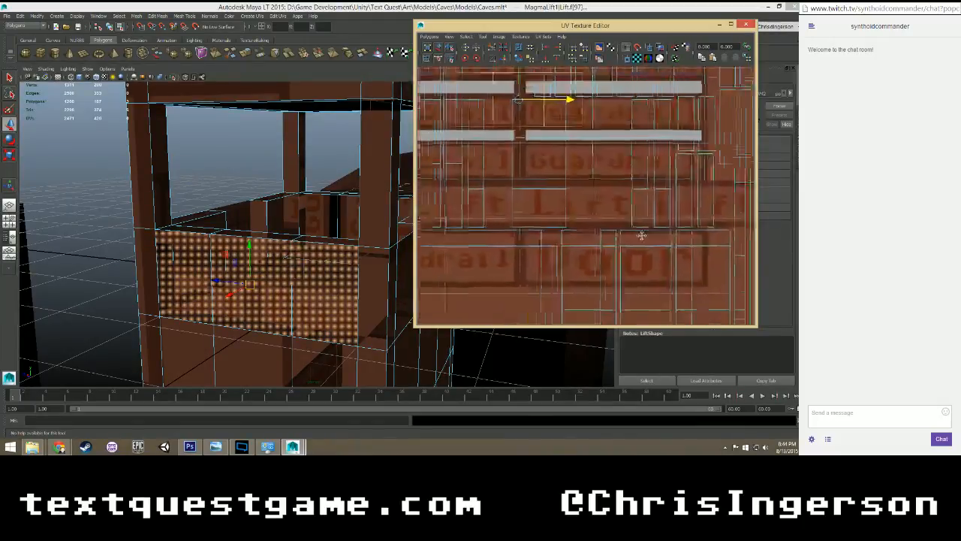
{"action": "middle_click_drag", "start_coordinate": [641, 235], "coordinate": [653, 262], "text": "alt"}
{"action": "scroll", "coordinate": [583, 208], "scroll_direction": "up", "scroll_amount": 4}
{"action": "middle_click_drag", "start_coordinate": [545, 151], "coordinate": [601, 234], "text": "alt"}
{"action": "scroll", "coordinate": [600, 232], "scroll_direction": "down", "scroll_amount": 1}
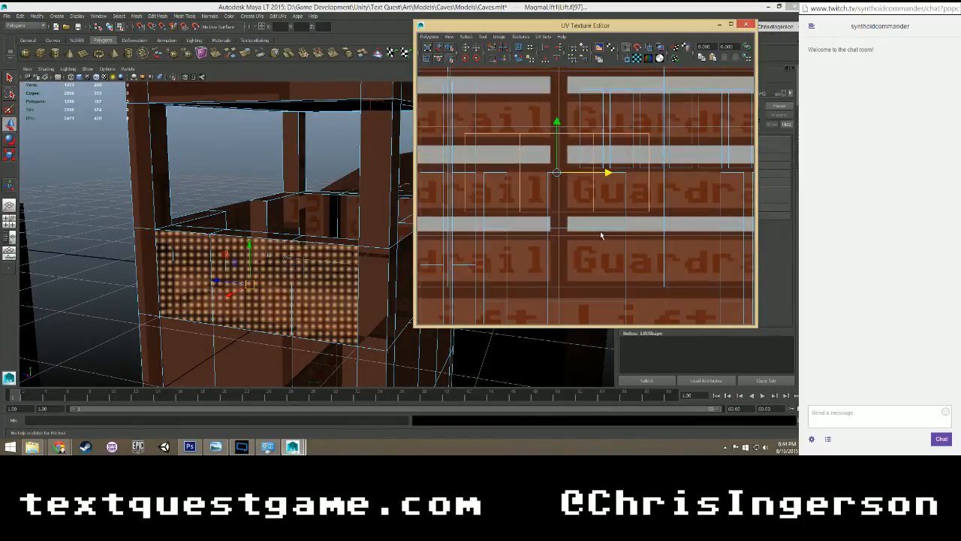
{"action": "scroll", "coordinate": [600, 231], "scroll_direction": "down", "scroll_amount": 1}
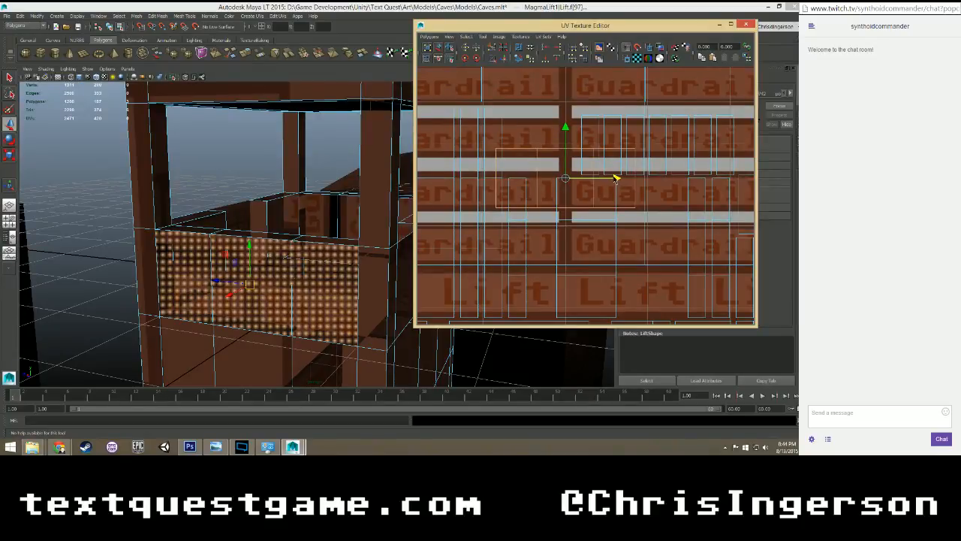
{"action": "scroll", "coordinate": [615, 178], "scroll_direction": "down", "scroll_amount": 2}
Scale the outer guardrail faces' UVs uniformly to span both Guardrail columns and nudge them up into alignment.
{"action": "key", "text": "r"}
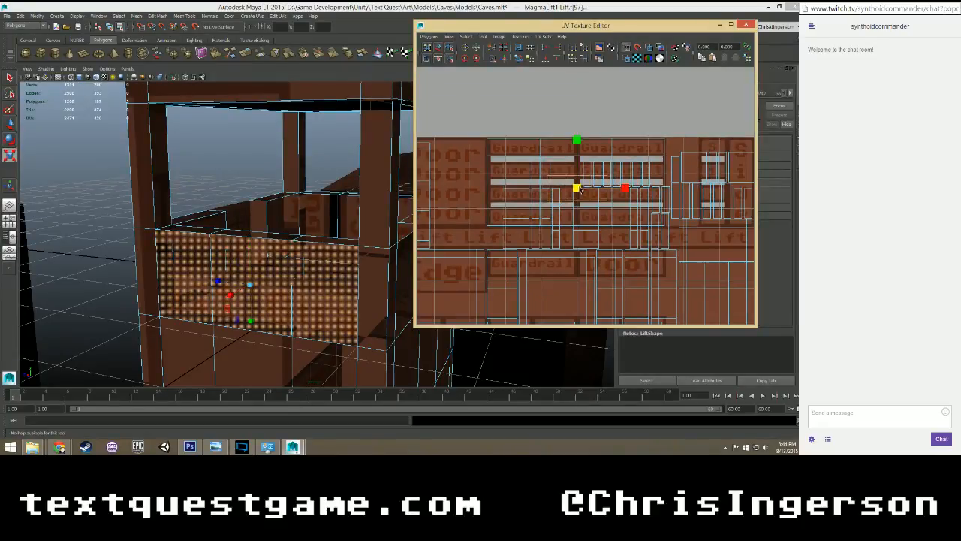
{"action": "left_click_drag", "start_coordinate": [579, 190], "coordinate": [671, 98]}
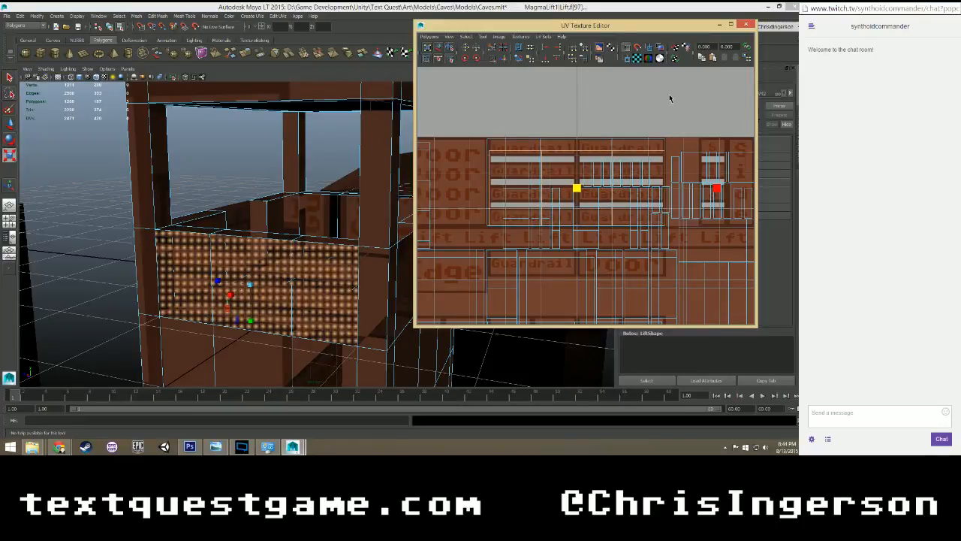
{"action": "key", "text": "w"}
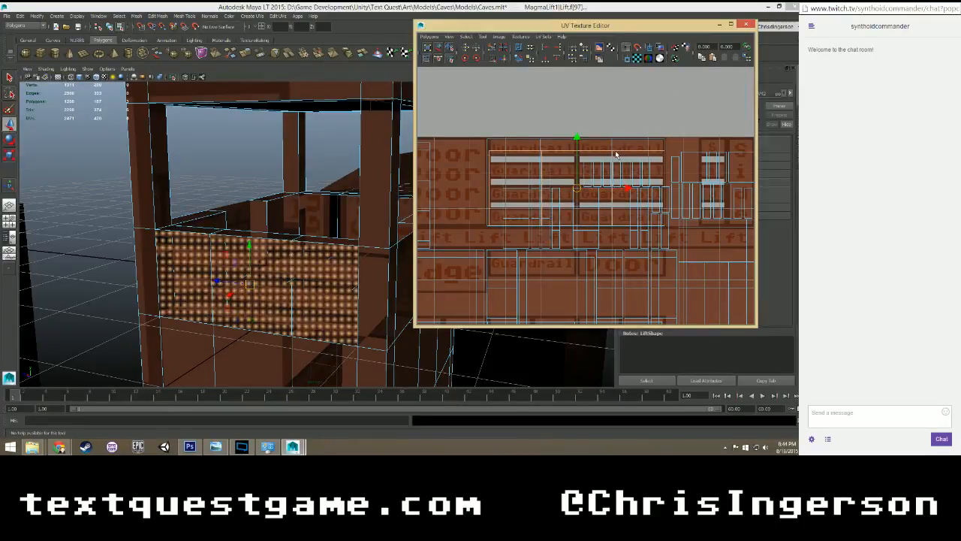
{"action": "left_click_drag", "start_coordinate": [578, 138], "coordinate": [576, 133]}
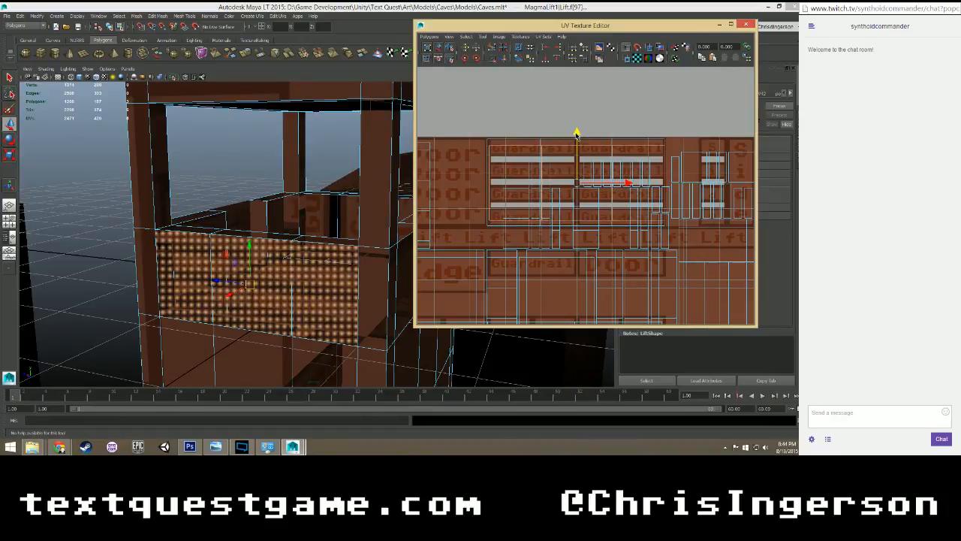
{"action": "mouse_move", "coordinate": [406, 223]}
{"action": "left_mouse_down", "text": "alt"}
{"action": "mouse_move", "coordinate": [315, 224]}
{"action": "mouse_move", "coordinate": [268, 236]}
{"action": "mouse_move", "coordinate": [371, 215]}
{"action": "mouse_move", "coordinate": [390, 230]}
{"action": "mouse_move", "coordinate": [417, 220]}
{"action": "left_mouse_up", "text": "alt"}
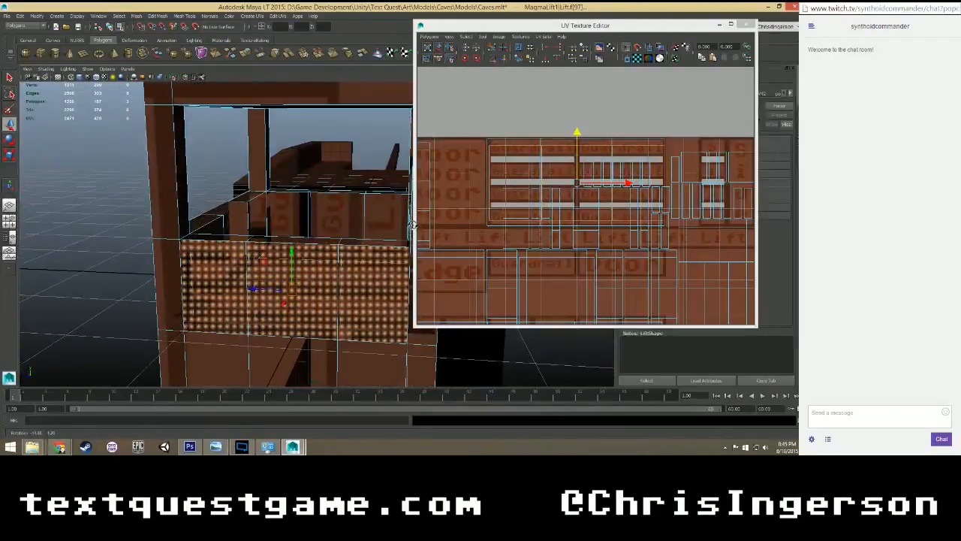
{"action": "left_click", "coordinate": [627, 183]}
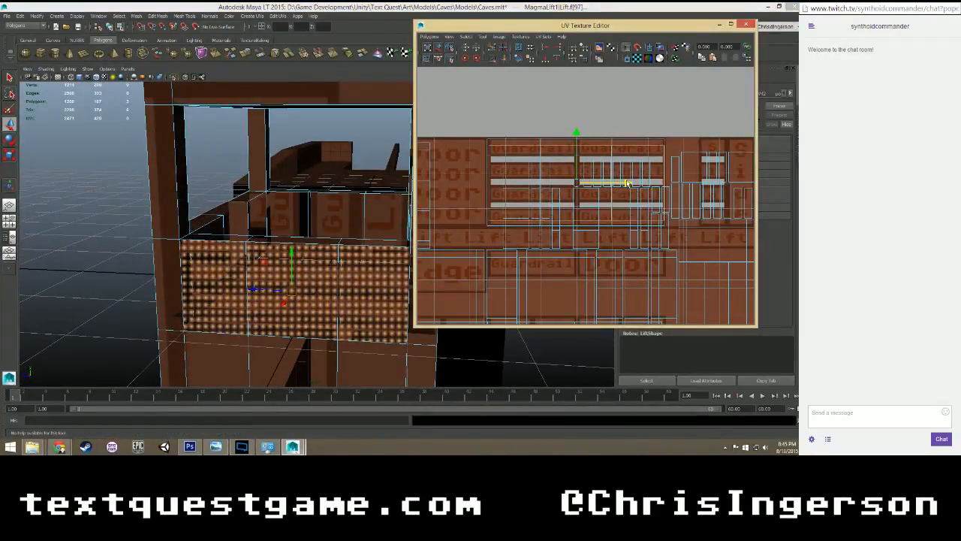
{"action": "key", "text": "r"}
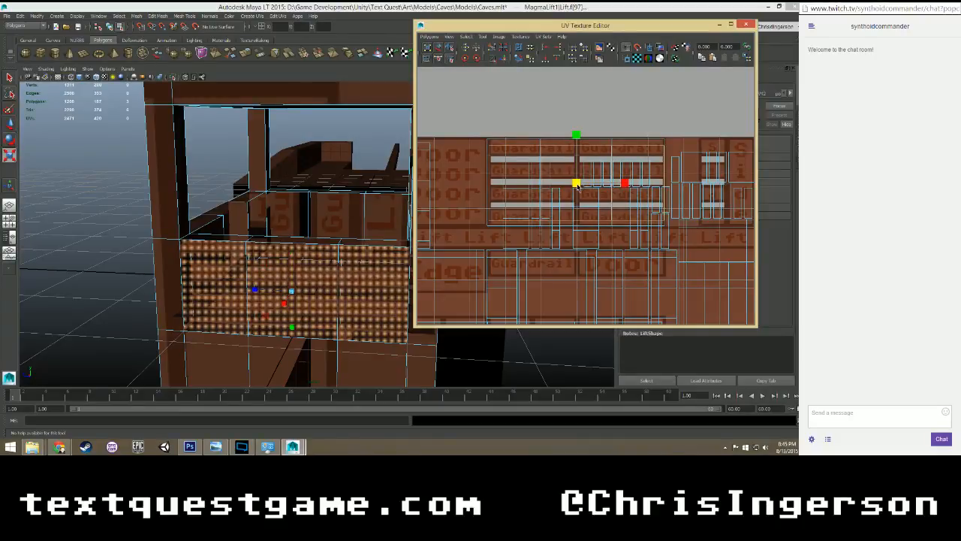
{"action": "left_click_drag", "start_coordinate": [577, 187], "coordinate": [578, 187]}
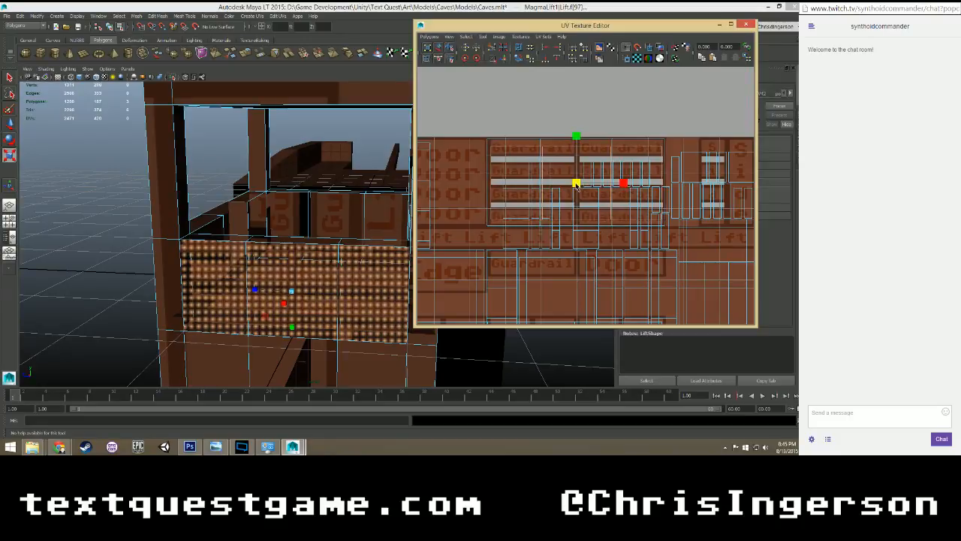
Fine-tune the uniform scale of the outer guardrail UVs to match the outline of the Guardrail panel block.
{"action": "scroll", "coordinate": [576, 184], "scroll_direction": "up", "scroll_amount": 5}
{"action": "left_click_drag", "start_coordinate": [574, 179], "coordinate": [575, 179]}
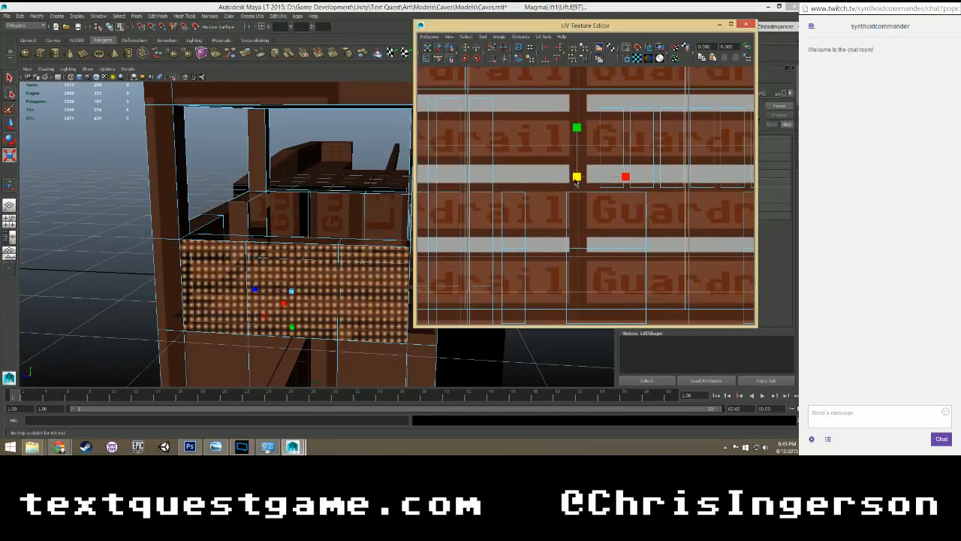
{"action": "scroll", "coordinate": [578, 182], "scroll_direction": "down", "scroll_amount": 3}
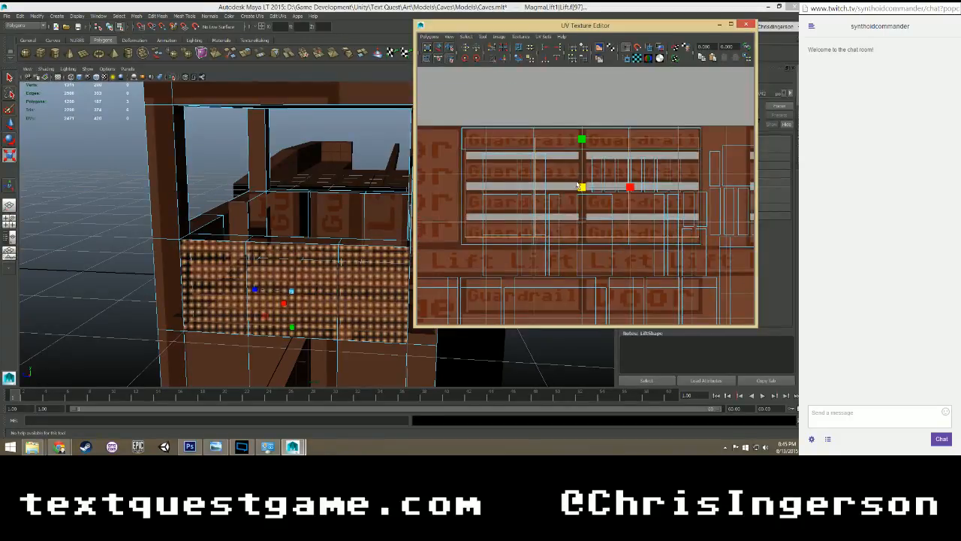
{"action": "scroll", "coordinate": [578, 184], "scroll_direction": "up", "scroll_amount": 3}
{"action": "scroll", "coordinate": [576, 179], "scroll_direction": "down", "scroll_amount": 4}
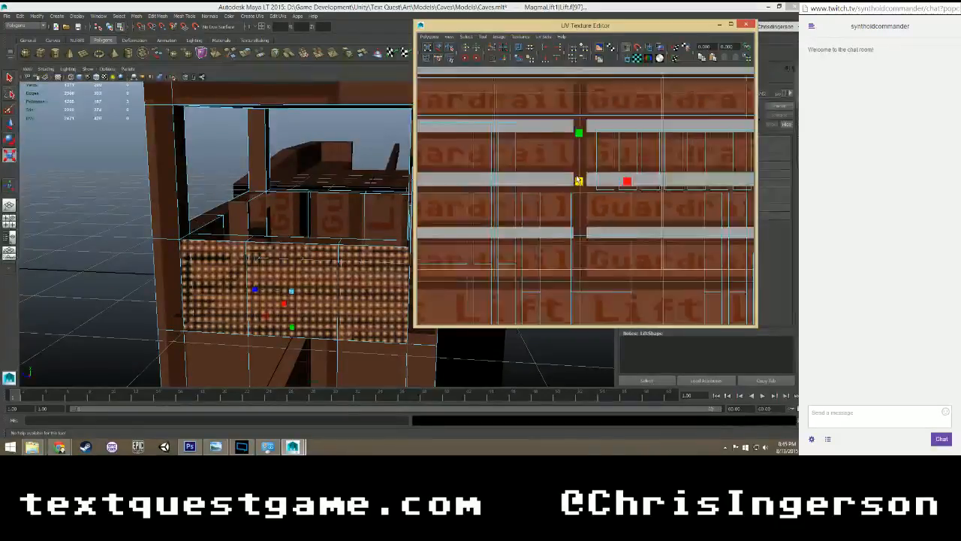
{"action": "scroll", "coordinate": [578, 180], "scroll_direction": "up", "scroll_amount": 3}
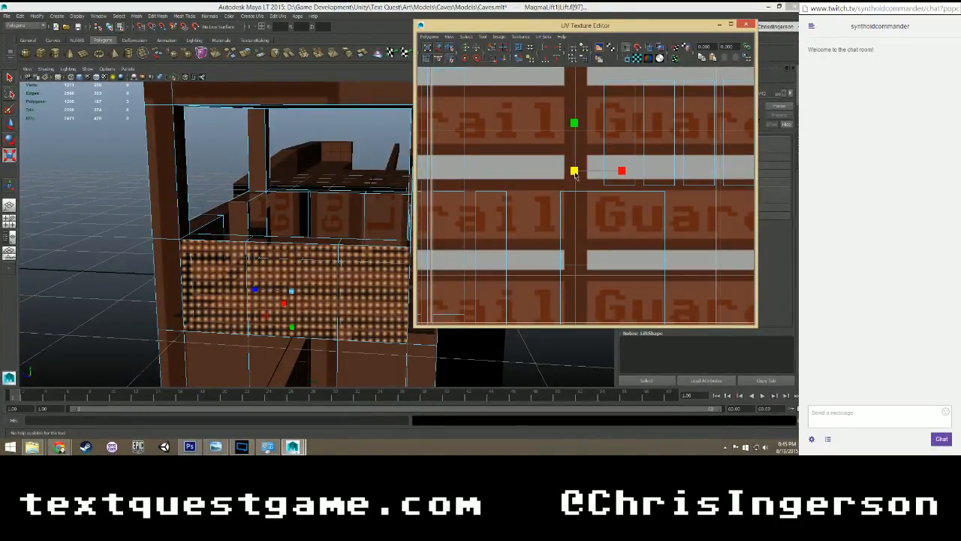
{"action": "scroll", "coordinate": [575, 175], "scroll_direction": "down", "scroll_amount": 5}
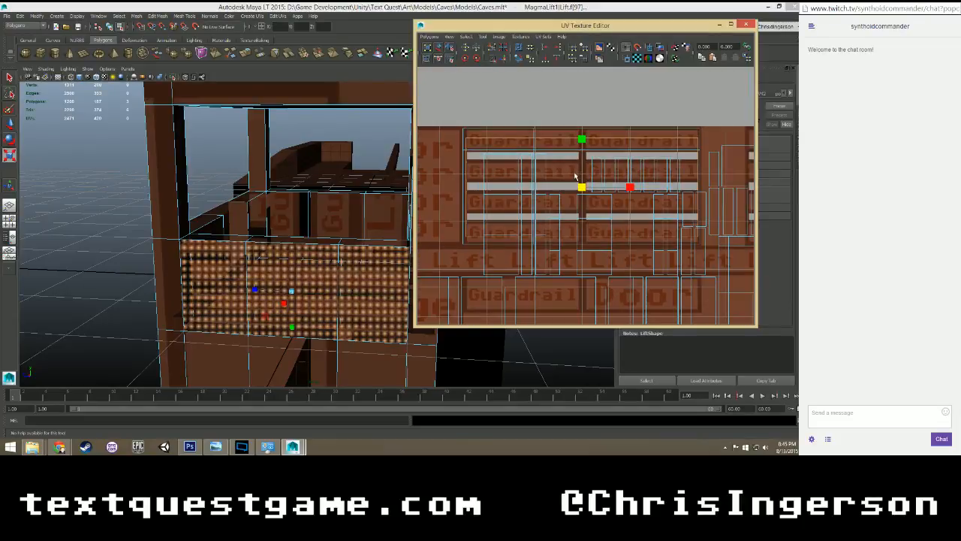
{"action": "scroll", "coordinate": [575, 175], "scroll_direction": "up", "scroll_amount": 4}
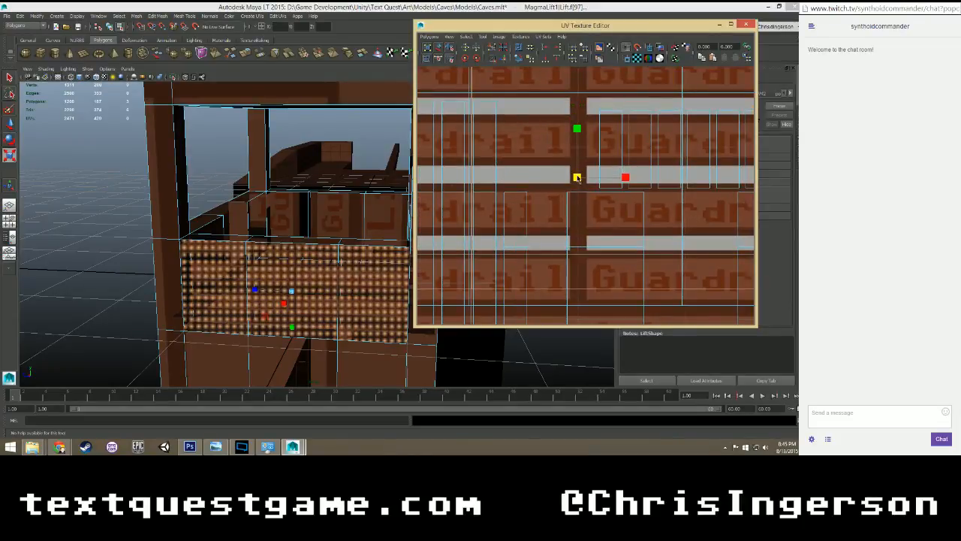
{"action": "scroll", "coordinate": [577, 177], "scroll_direction": "down", "scroll_amount": 3}
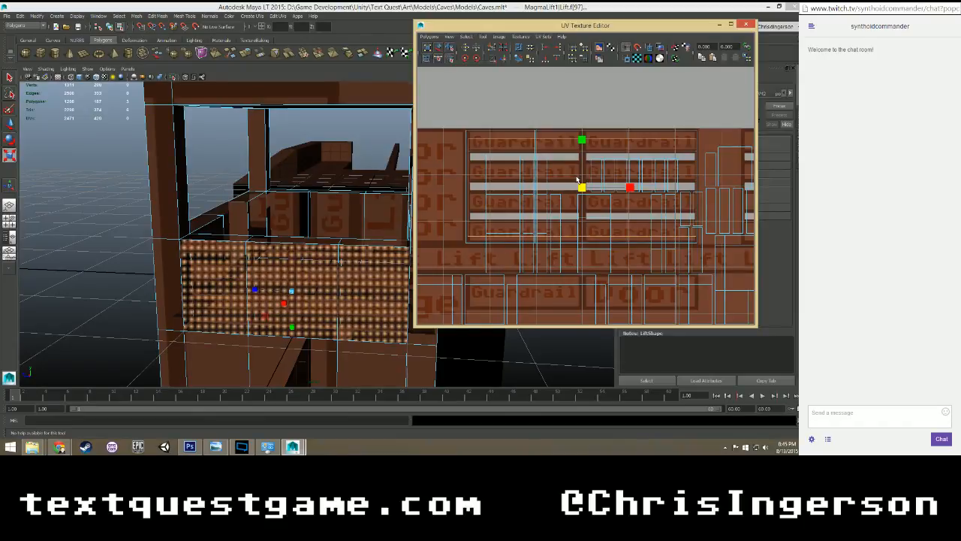
Stretch the outer guardrail faces' UVs slightly in height to fit the Guardrail panel block.
{"action": "key", "text": "w"}
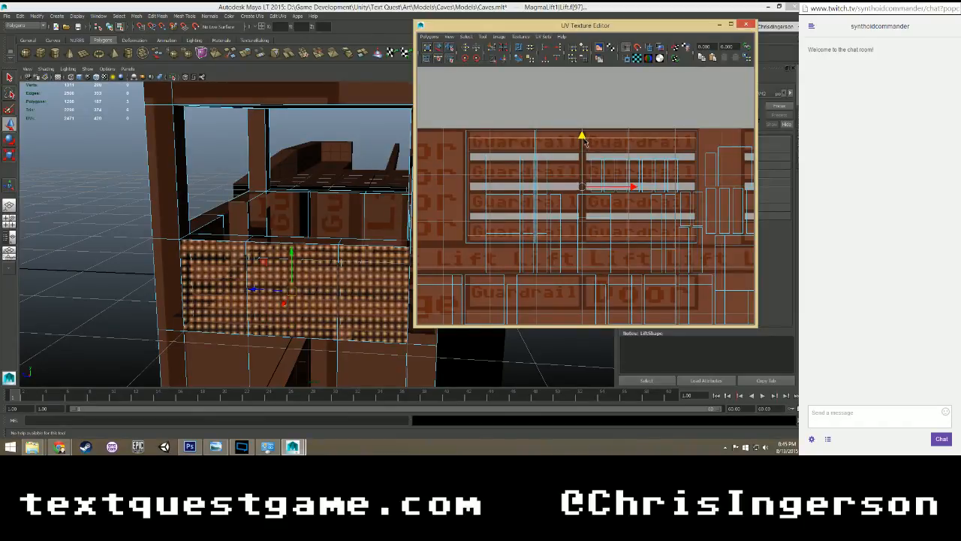
{"action": "key", "text": "r"}
{"action": "left_click_drag", "start_coordinate": [585, 143], "coordinate": [584, 133]}
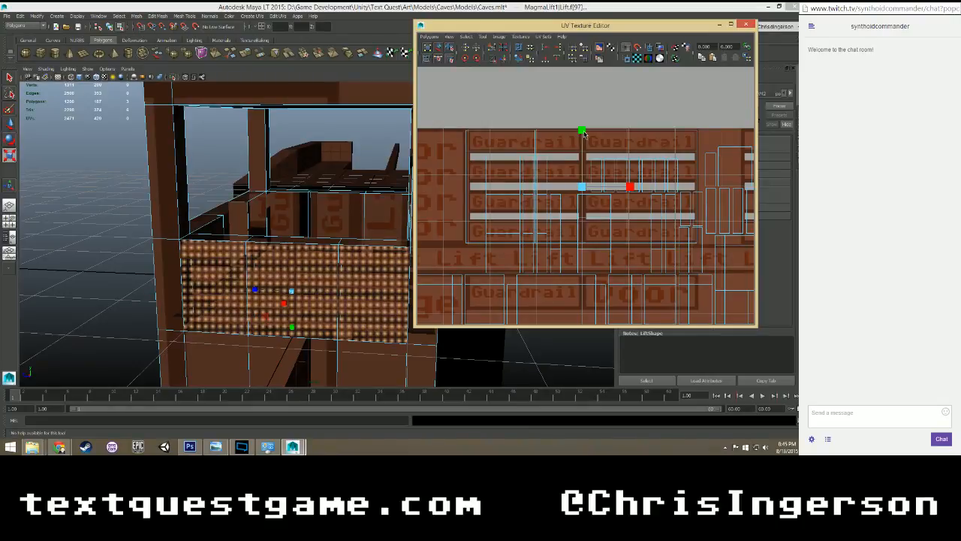
{"action": "key", "text": "w"}
Select the three adjacent outer faces on another side of the lift's guardrail.
{"action": "left_click", "coordinate": [218, 167]}
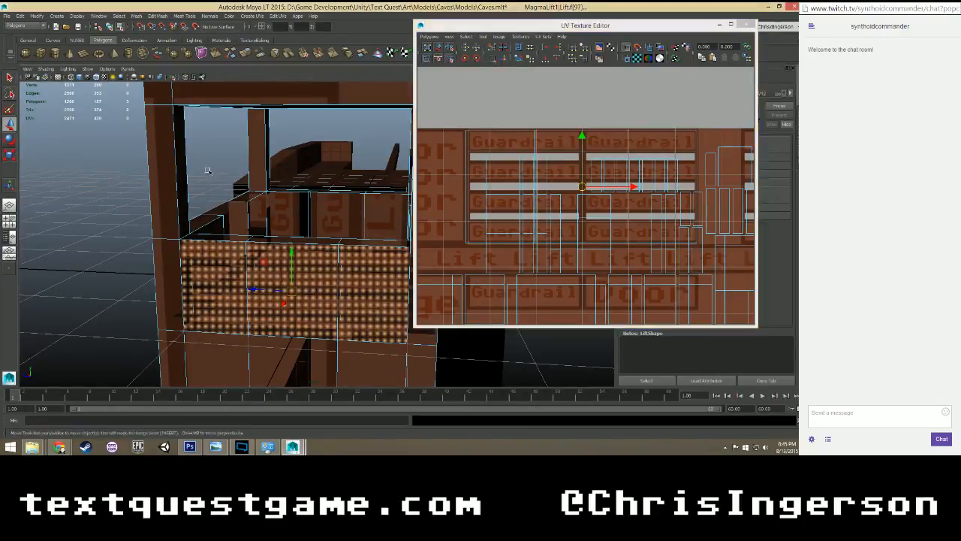
{"action": "left_click_drag", "start_coordinate": [241, 204], "coordinate": [138, 196], "text": "alt"}
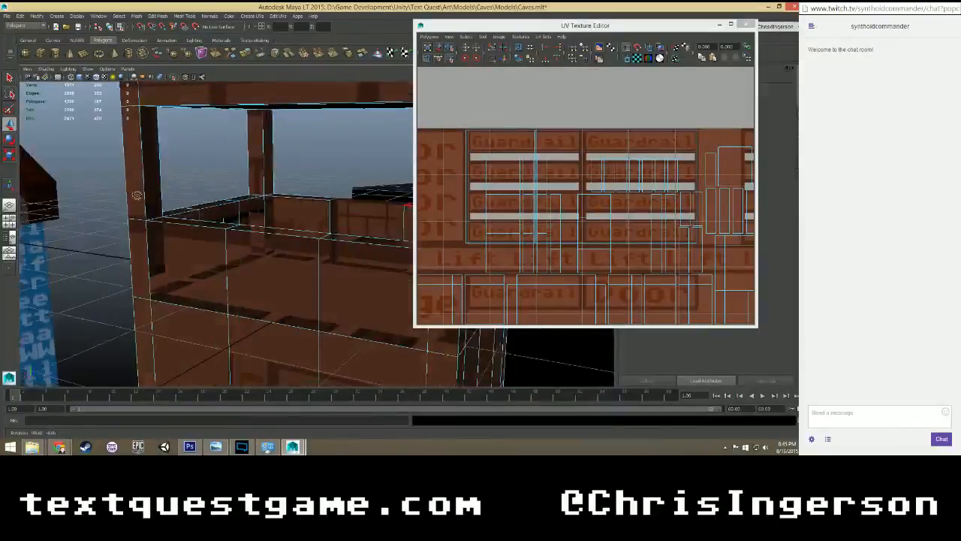
{"action": "left_click", "coordinate": [186, 261]}
{"action": "left_click_drag", "start_coordinate": [188, 259], "coordinate": [313, 254], "text": "alt"}
{"action": "scroll", "coordinate": [313, 254], "scroll_direction": "up", "scroll_amount": 2}
{"action": "left_click", "coordinate": [300, 260], "text": "shift"}
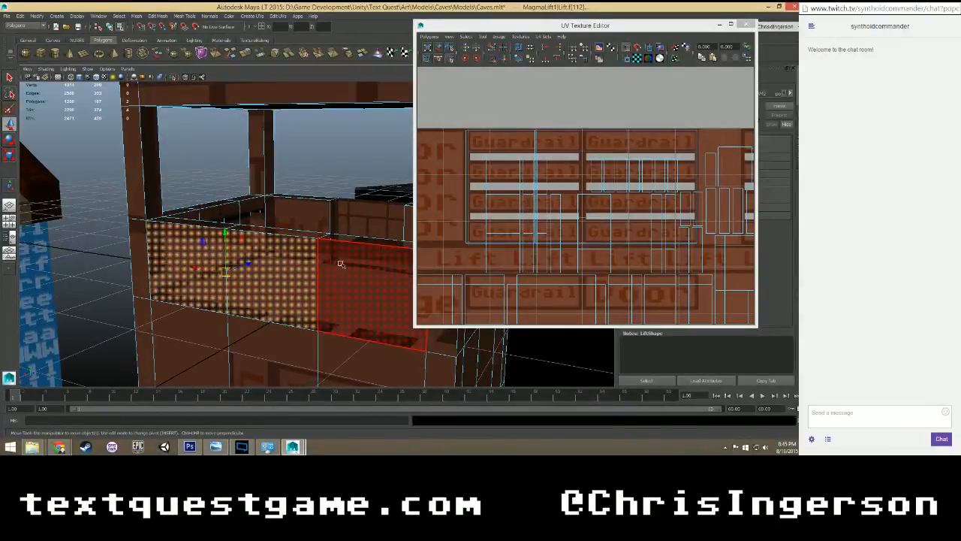
{"action": "left_click", "coordinate": [342, 264], "text": "shift"}
Locate the selected outer guardrail faces' UVs in the texture layout and examine how they sit against the neighbouring UVs.
{"action": "scroll", "coordinate": [622, 251], "scroll_direction": "down", "scroll_amount": 5}
{"action": "middle_click_drag", "start_coordinate": [610, 256], "coordinate": [594, 199], "text": "alt"}
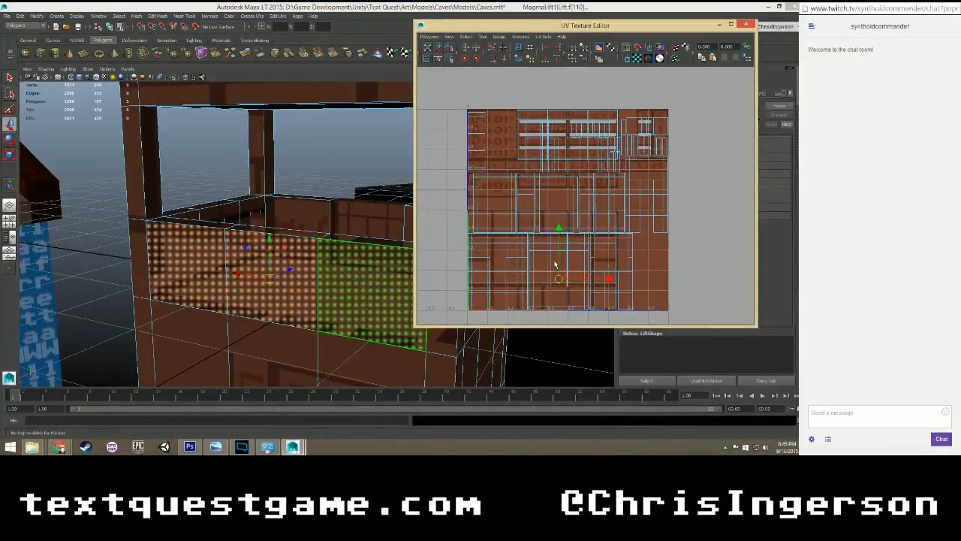
{"action": "scroll", "coordinate": [557, 262], "scroll_direction": "up", "scroll_amount": 1}
{"action": "scroll", "coordinate": [557, 260], "scroll_direction": "down", "scroll_amount": 2}
{"action": "scroll", "coordinate": [555, 260], "scroll_direction": "up", "scroll_amount": 1}
{"action": "left_click_drag", "start_coordinate": [301, 177], "coordinate": [231, 201], "text": "alt"}
{"action": "scroll", "coordinate": [533, 298], "scroll_direction": "up", "scroll_amount": 6}
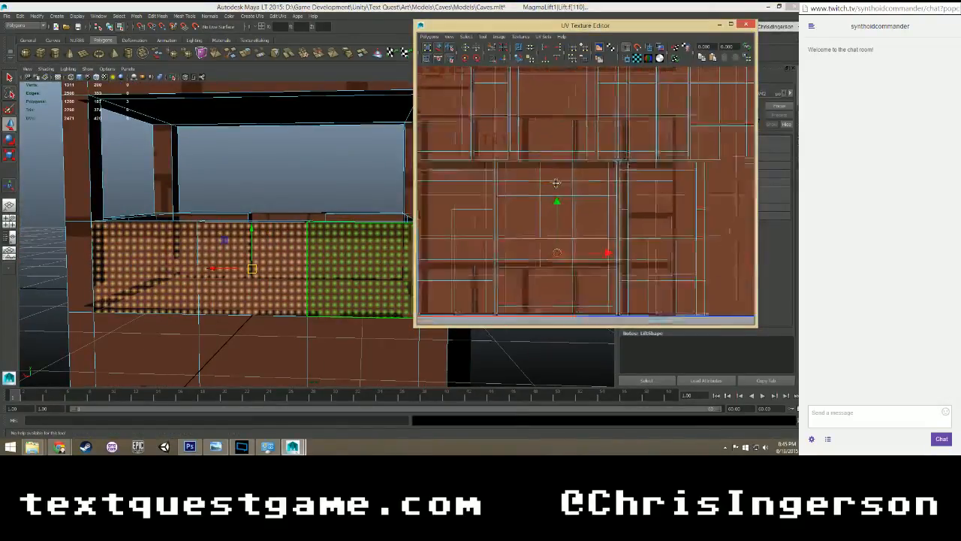
{"action": "middle_click_drag", "start_coordinate": [580, 222], "coordinate": [585, 231], "text": "alt"}
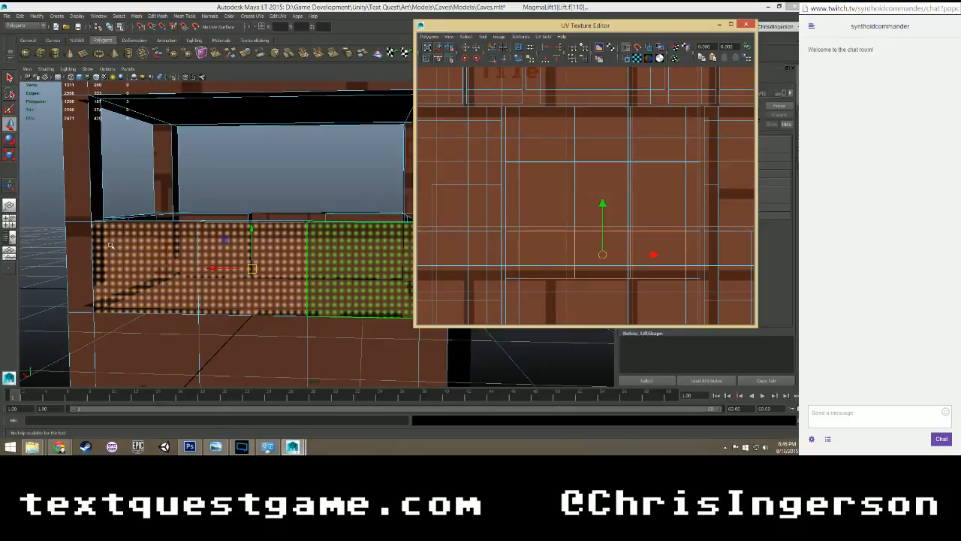
Select the bottom edges of the three outer guardrail faces and cut the UVs along them.
{"action": "right_click_drag", "start_coordinate": [109, 245], "coordinate": [105, 226]}
{"action": "left_click", "coordinate": [144, 312]}
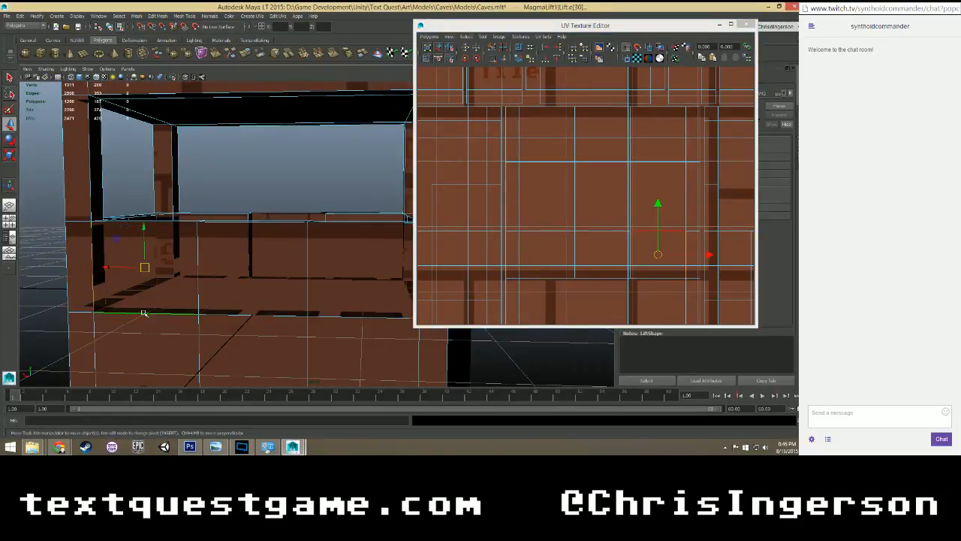
{"action": "middle_click_drag", "start_coordinate": [285, 298], "coordinate": [184, 298], "text": "alt"}
{"action": "left_click", "coordinate": [172, 311], "text": "shift"}
{"action": "left_click", "coordinate": [251, 315], "text": "shift"}
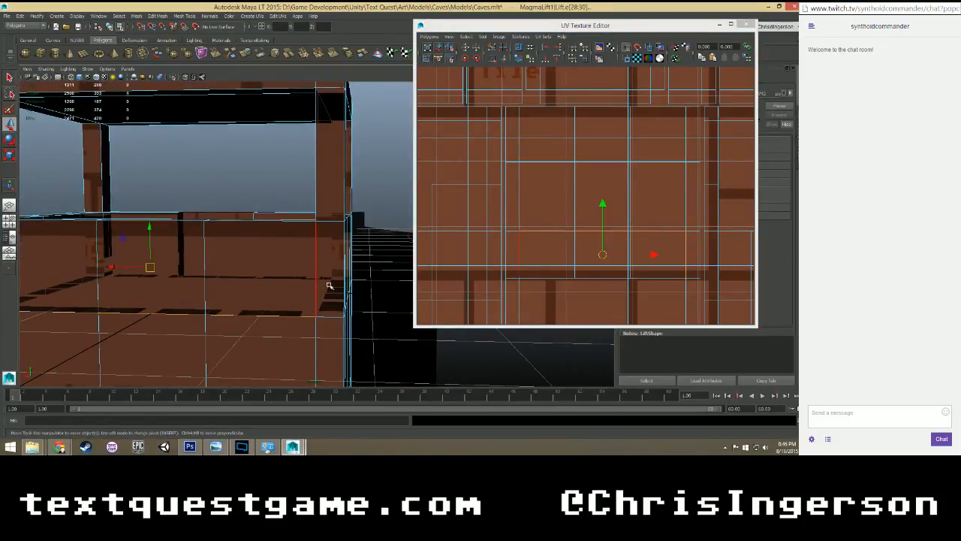
{"action": "left_click", "coordinate": [491, 49]}
{"action": "scroll", "coordinate": [599, 215], "scroll_direction": "down", "scroll_amount": 2}
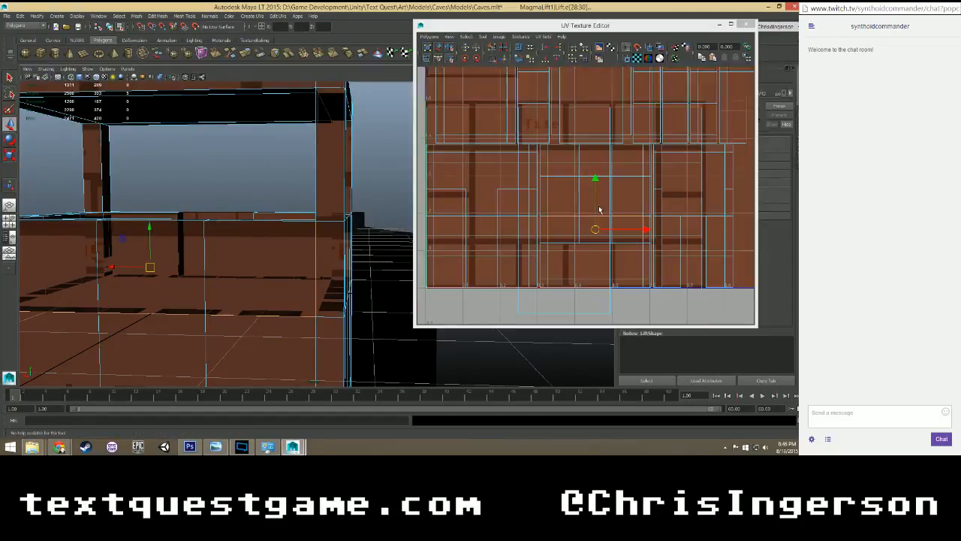
{"action": "left_click", "coordinate": [491, 48]}
Reselect the three outer guardrail faces and move their UVs up over the Guardrail panels of the texture.
{"action": "right_click_drag", "start_coordinate": [571, 228], "coordinate": [571, 244]}
{"action": "left_click", "coordinate": [563, 235]}
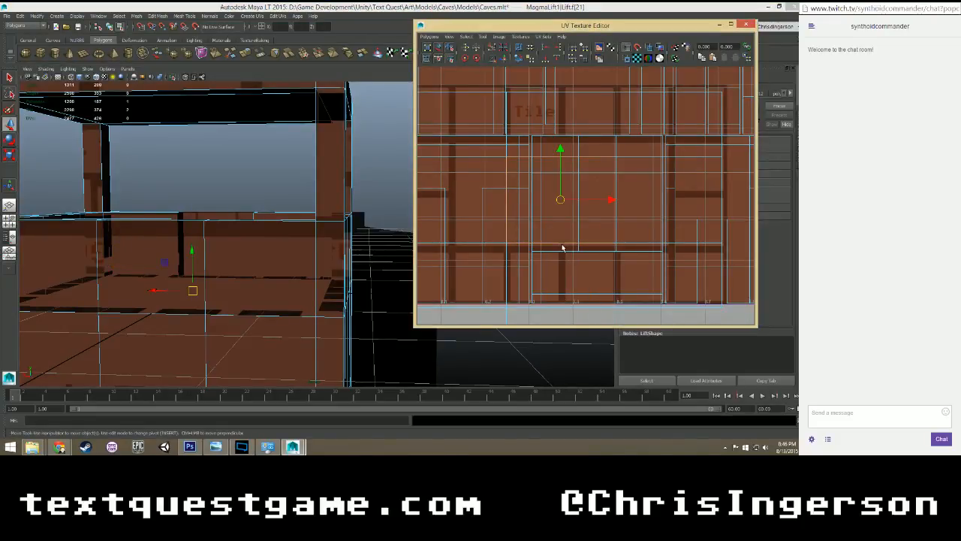
{"action": "left_click", "coordinate": [265, 290]}
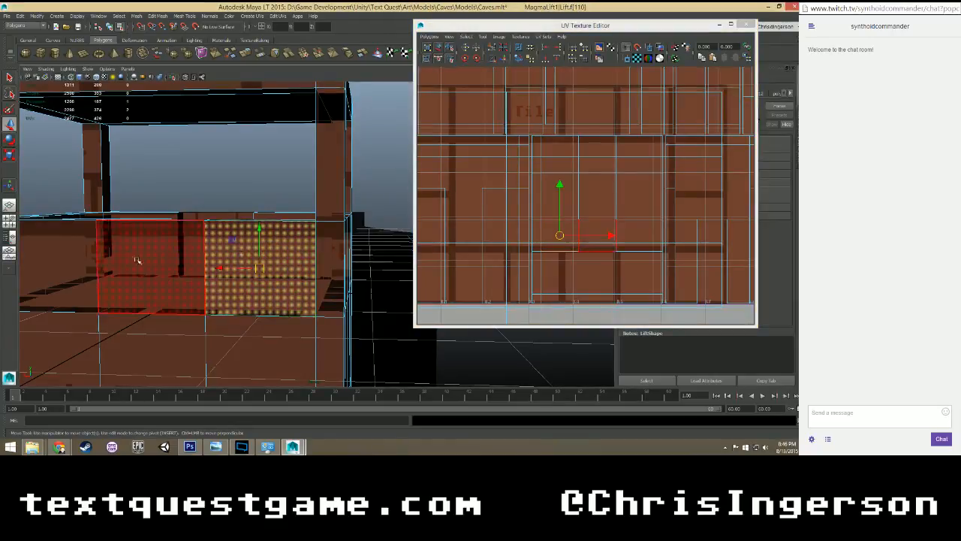
{"action": "left_click", "coordinate": [134, 260], "text": "shift"}
{"action": "left_click", "coordinate": [83, 262], "text": "shift"}
{"action": "scroll", "coordinate": [570, 233], "scroll_direction": "down", "scroll_amount": 4}
{"action": "scroll", "coordinate": [570, 234], "scroll_direction": "up", "scroll_amount": 2}
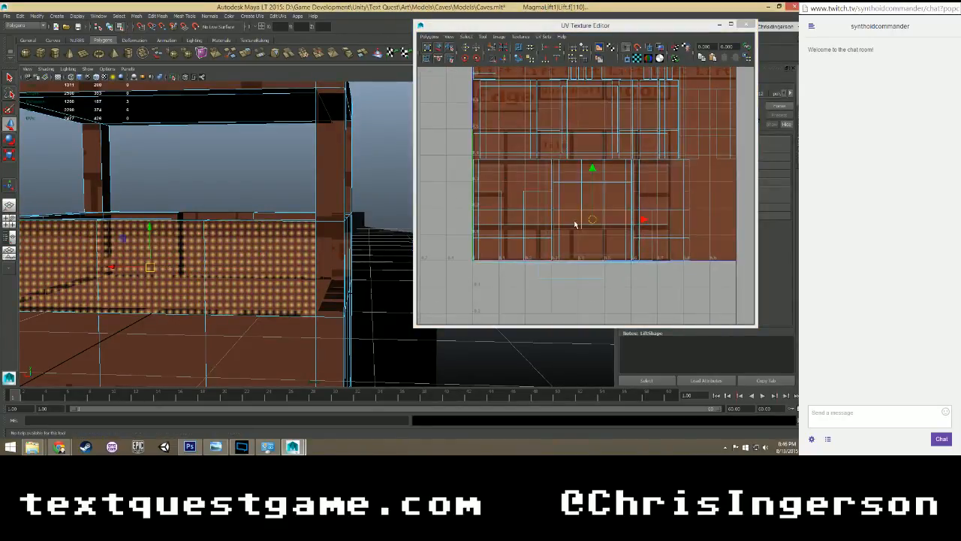
{"action": "mouse_move", "coordinate": [298, 225]}
{"action": "left_mouse_down", "text": "alt"}
{"action": "mouse_move", "coordinate": [302, 274]}
{"action": "mouse_move", "coordinate": [292, 256]}
{"action": "mouse_move", "coordinate": [346, 248]}
{"action": "mouse_move", "coordinate": [288, 224]}
{"action": "mouse_move", "coordinate": [294, 230]}
{"action": "left_mouse_up", "text": "alt"}
{"action": "scroll", "coordinate": [598, 189], "scroll_direction": "up", "scroll_amount": 3}
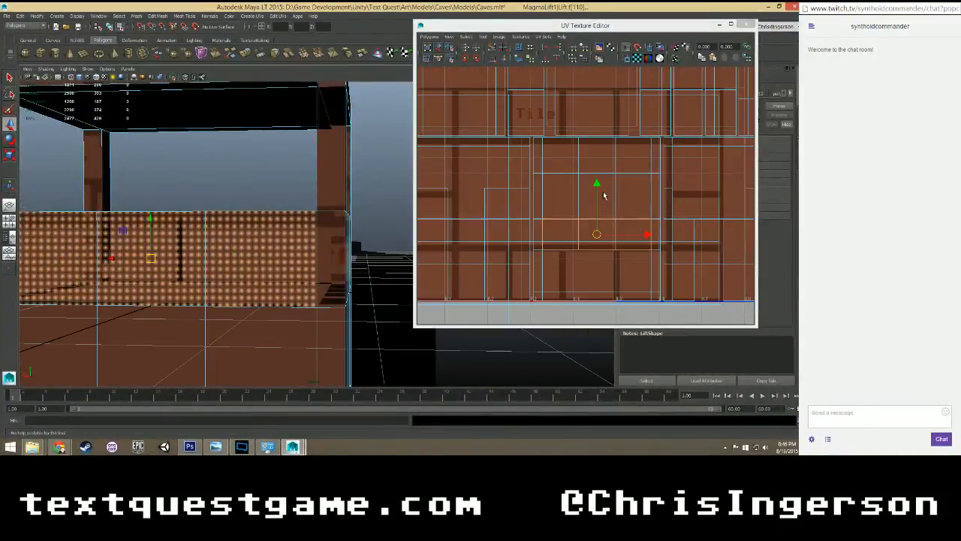
{"action": "scroll", "coordinate": [589, 165], "scroll_direction": "down", "scroll_amount": 5}
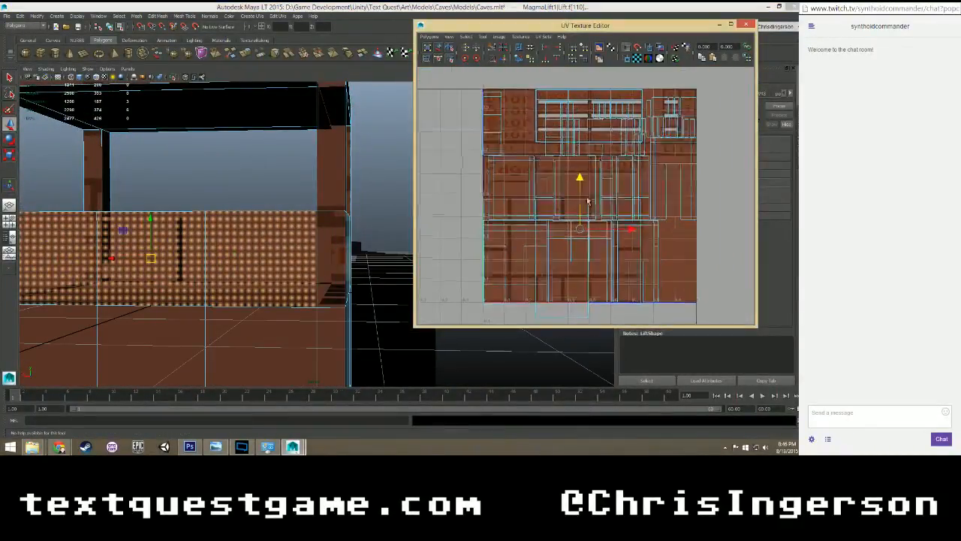
{"action": "left_click_drag", "start_coordinate": [581, 181], "coordinate": [581, 75]}
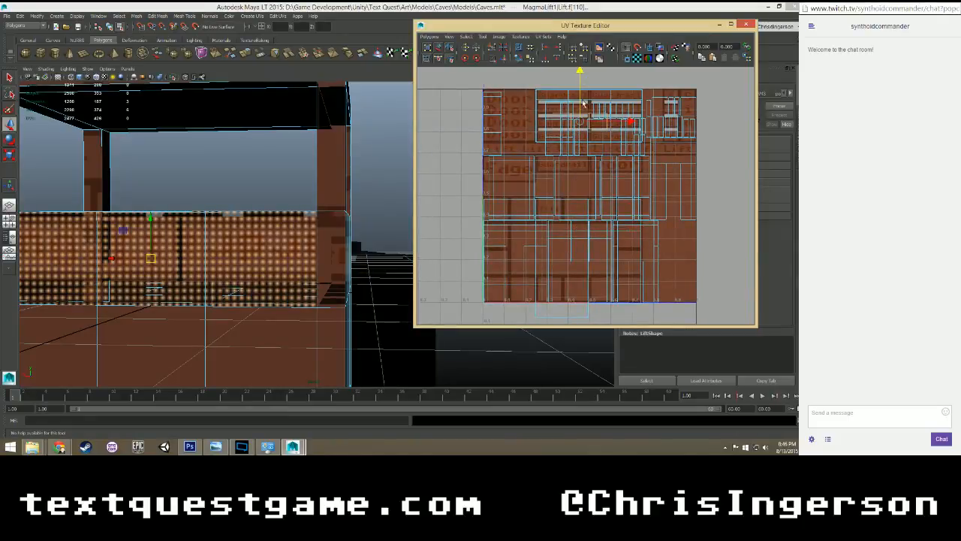
Rotate the selected guardrail UVs by about 180 degrees and scale them up toward the Guardrail panel size.
{"action": "key", "text": "e"}
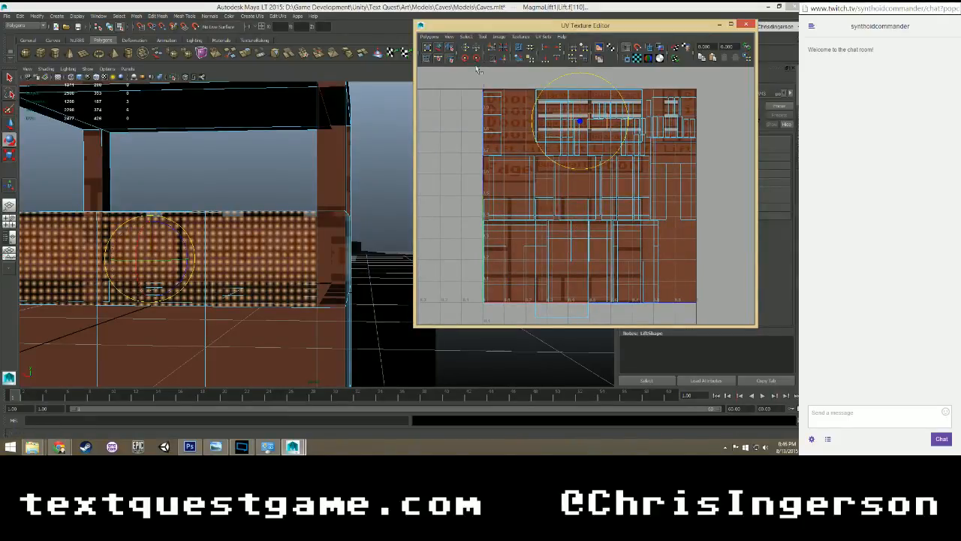
{"action": "left_click_drag", "start_coordinate": [571, 76], "coordinate": [586, 166]}
{"action": "key", "text": "r"}
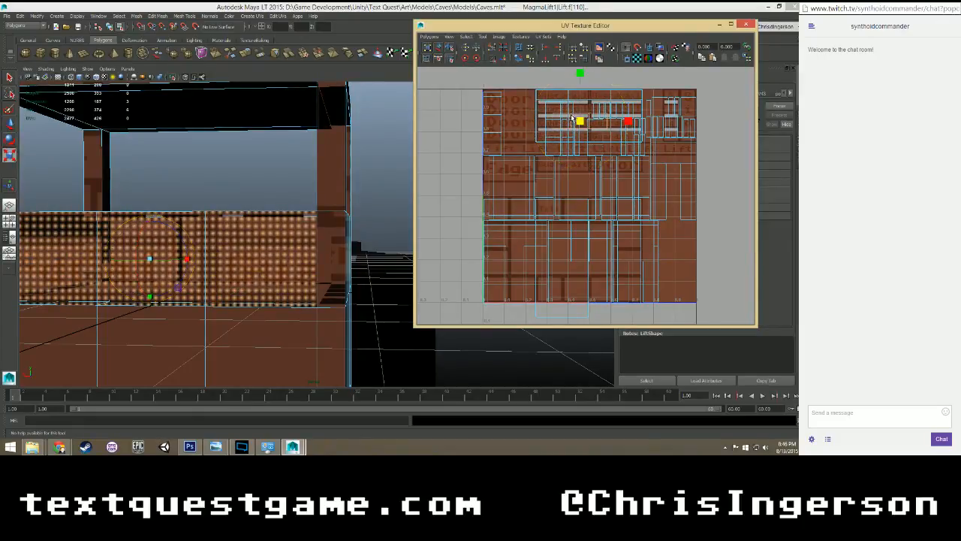
{"action": "left_click_drag", "start_coordinate": [640, 121], "coordinate": [736, 121]}
Move the guardrail UVs slightly up and across so the middle face lies over the second Guardrail column.
{"action": "scroll", "coordinate": [651, 88], "scroll_direction": "up", "scroll_amount": 3}
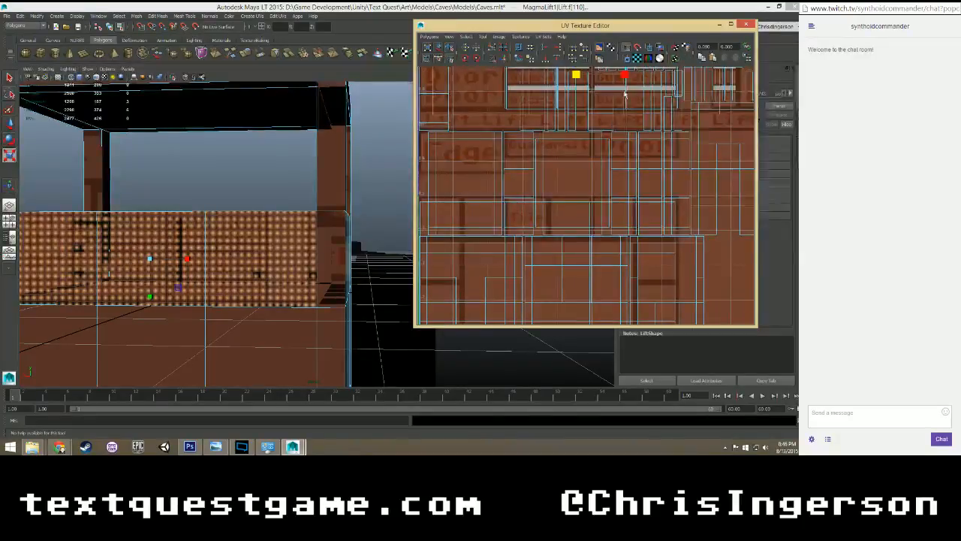
{"action": "middle_click_drag", "start_coordinate": [623, 92], "coordinate": [630, 211], "text": "alt"}
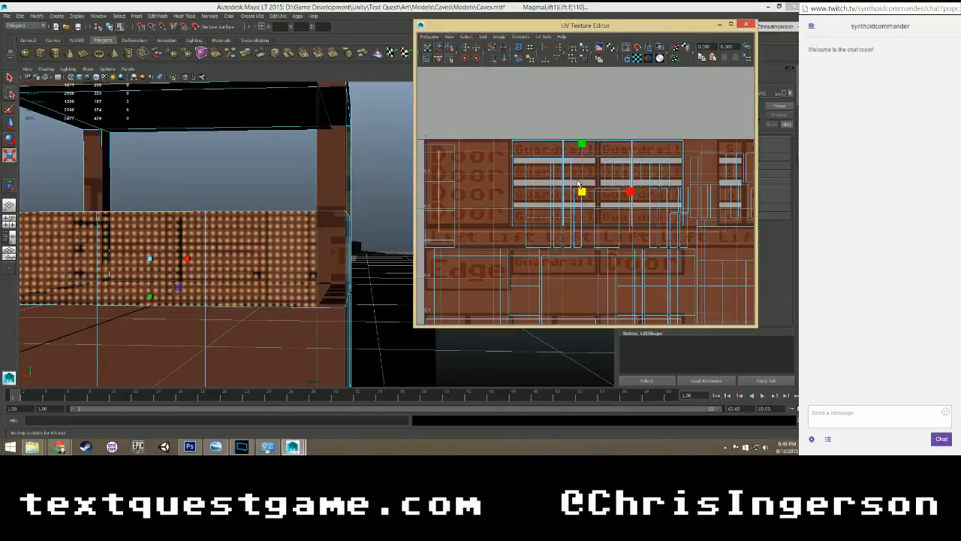
{"action": "key", "text": "w"}
{"action": "left_click_drag", "start_coordinate": [584, 148], "coordinate": [587, 137]}
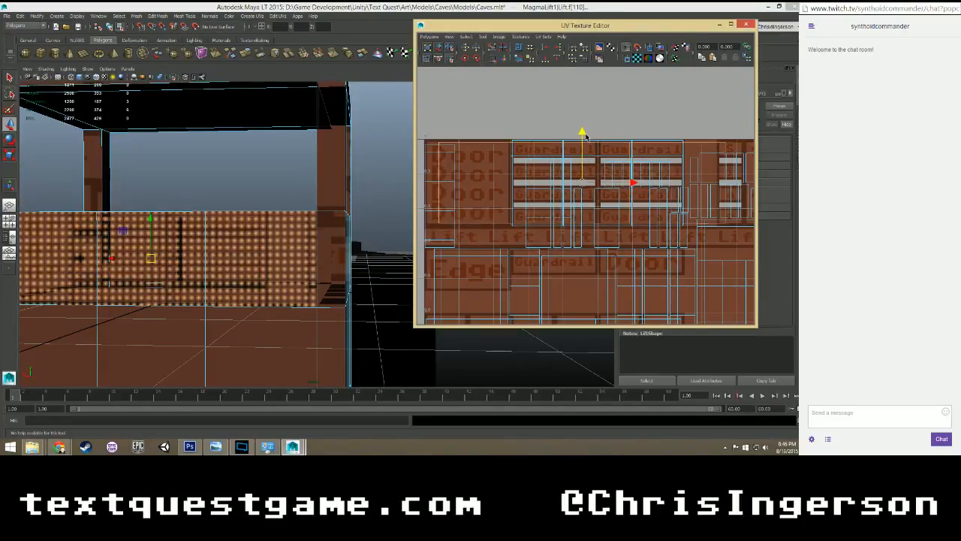
{"action": "left_click_drag", "start_coordinate": [636, 184], "coordinate": [698, 176]}
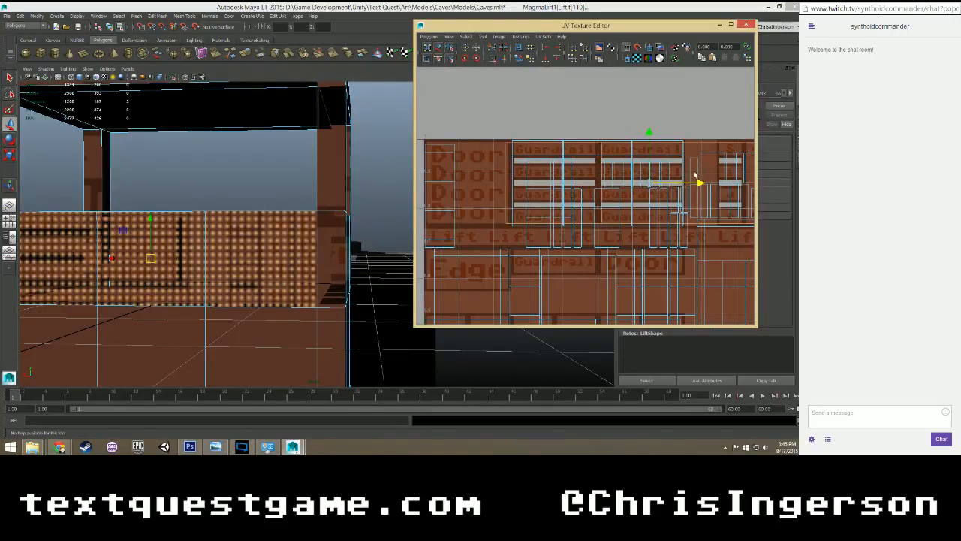
Fine-tune the guardrail UVs' scale, horizontal position and height to fit the outline of the Guardrail panels.
{"action": "key", "text": "r"}
{"action": "left_click_drag", "start_coordinate": [651, 185], "coordinate": [691, 184]}
{"action": "key", "text": "w"}
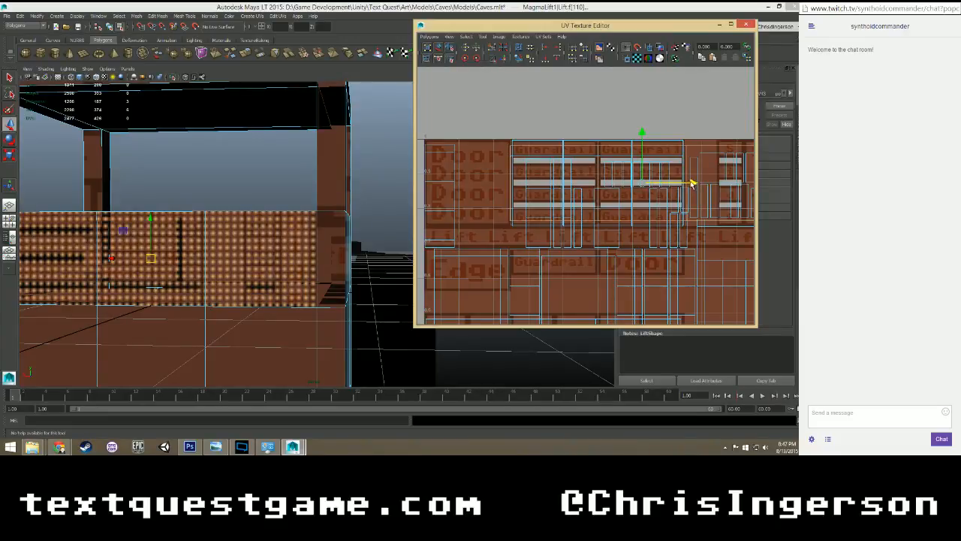
{"action": "key", "text": "r"}
{"action": "left_click_drag", "start_coordinate": [643, 136], "coordinate": [642, 139]}
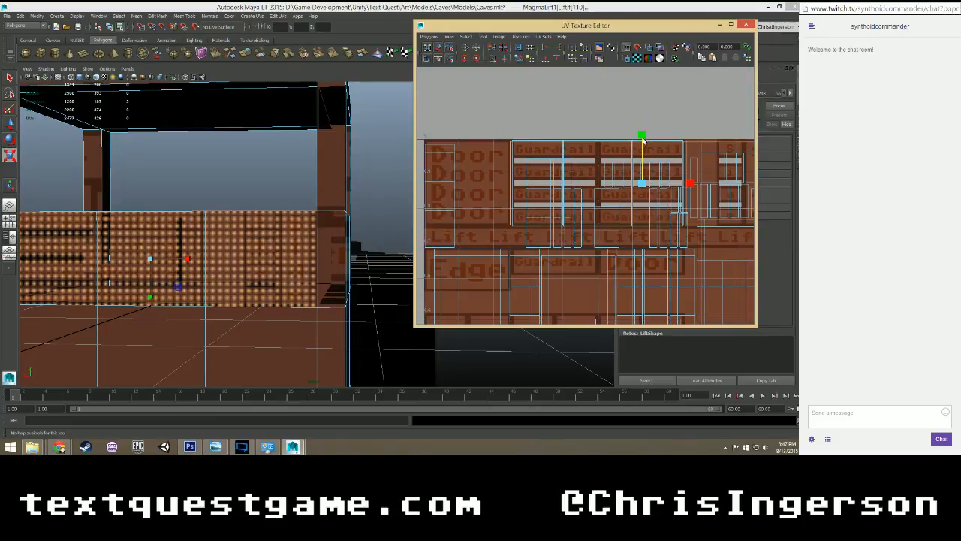
Select the two vertical edges bounding the middle outer guardrail face and cut the UVs along them.
{"action": "scroll", "coordinate": [638, 150], "scroll_direction": "up", "scroll_amount": 1}
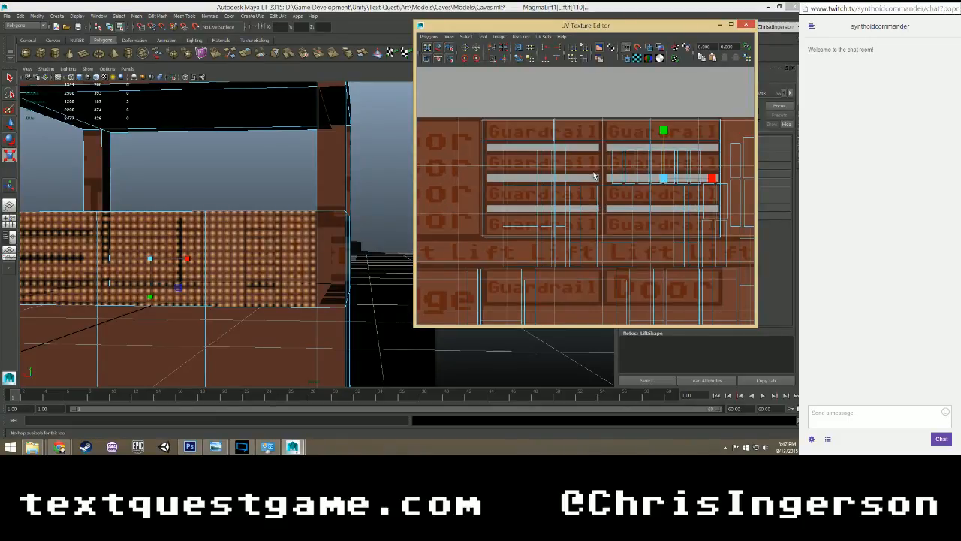
{"action": "mouse_move", "coordinate": [296, 228]}
{"action": "middle_mouse_down", "text": "alt"}
{"action": "mouse_move", "coordinate": [359, 212]}
{"action": "mouse_move", "coordinate": [417, 229]}
{"action": "mouse_move", "coordinate": [362, 221]}
{"action": "mouse_move", "coordinate": [302, 233]}
{"action": "middle_mouse_up", "text": "alt"}
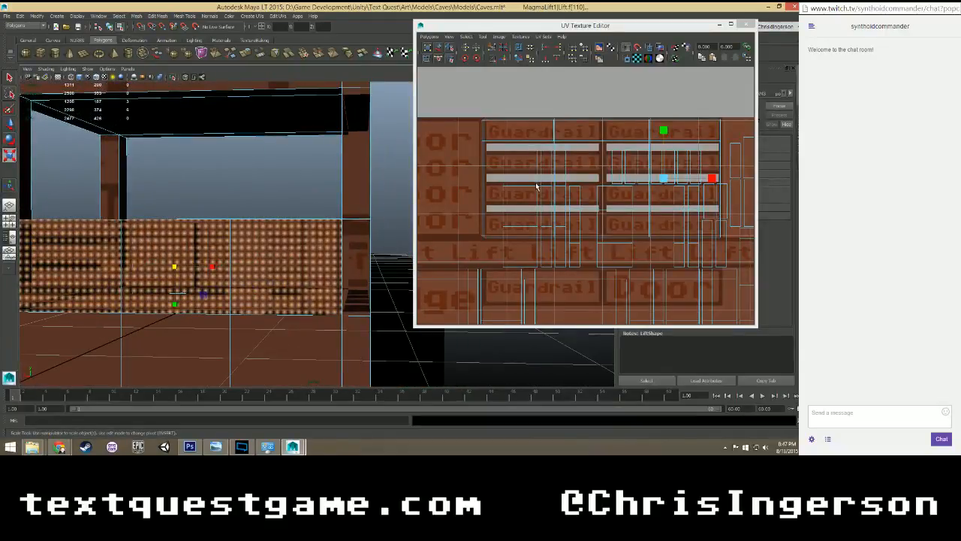
{"action": "mouse_move", "coordinate": [558, 182]}
{"action": "middle_mouse_down", "text": "alt"}
{"action": "mouse_move", "coordinate": [505, 175]}
{"action": "mouse_move", "coordinate": [499, 186]}
{"action": "mouse_move", "coordinate": [564, 183]}
{"action": "middle_mouse_up", "text": "alt"}
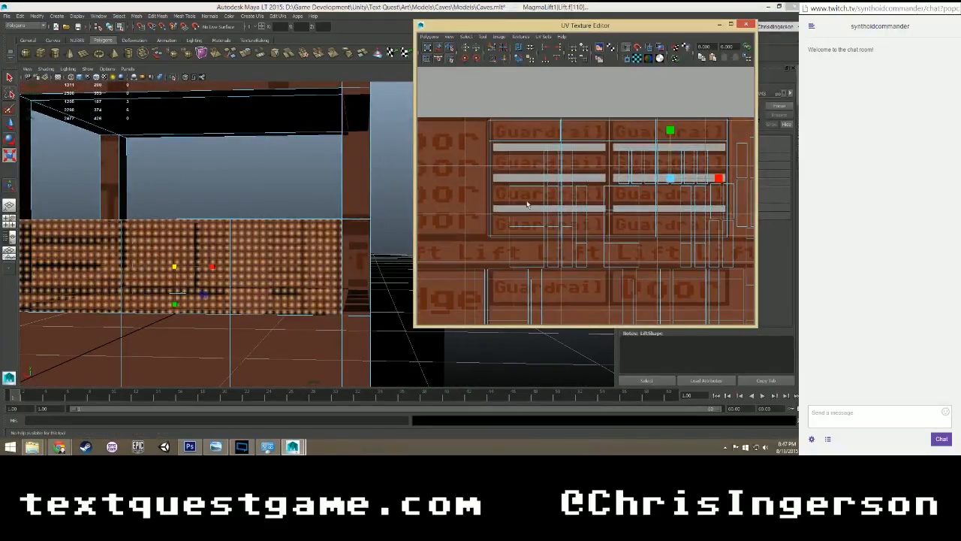
{"action": "middle_click_drag", "start_coordinate": [215, 265], "coordinate": [343, 236], "text": "alt"}
{"action": "right_click_drag", "start_coordinate": [250, 225], "coordinate": [249, 200]}
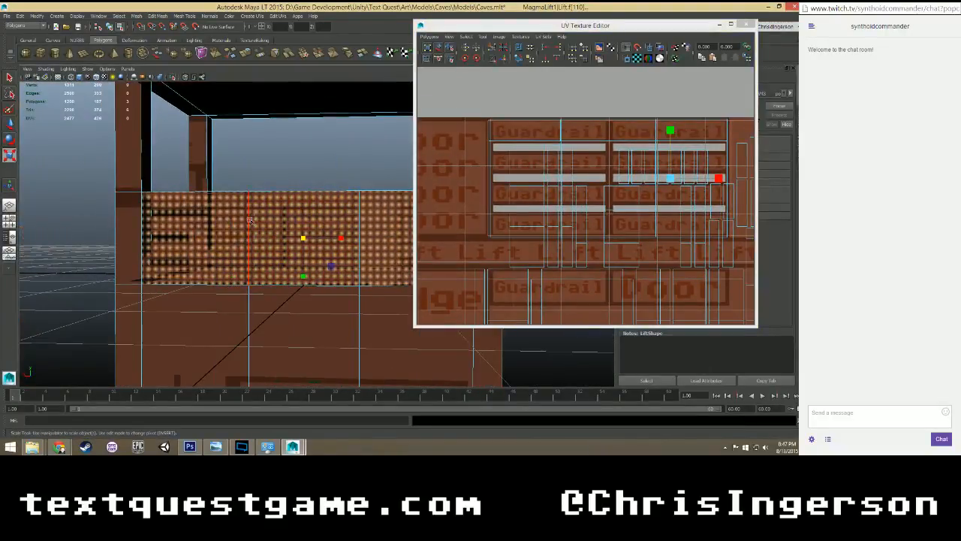
{"action": "left_click", "coordinate": [250, 216]}
{"action": "left_click", "coordinate": [358, 219]}
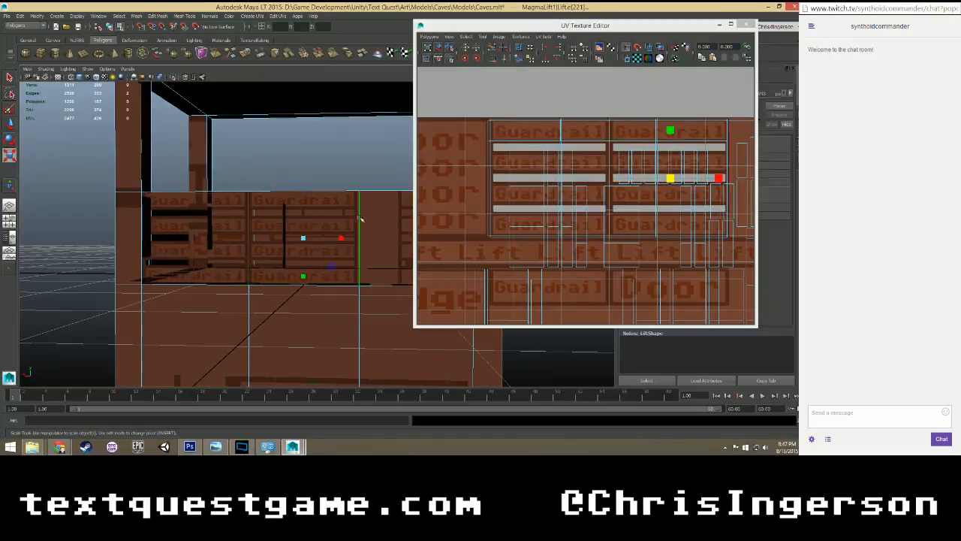
{"action": "left_click", "coordinate": [491, 48]}
Select the middle outer guardrail face and nudge its UVs sideways to align with the second Guardrail column.
{"action": "right_click_drag", "start_coordinate": [307, 212], "coordinate": [306, 230]}
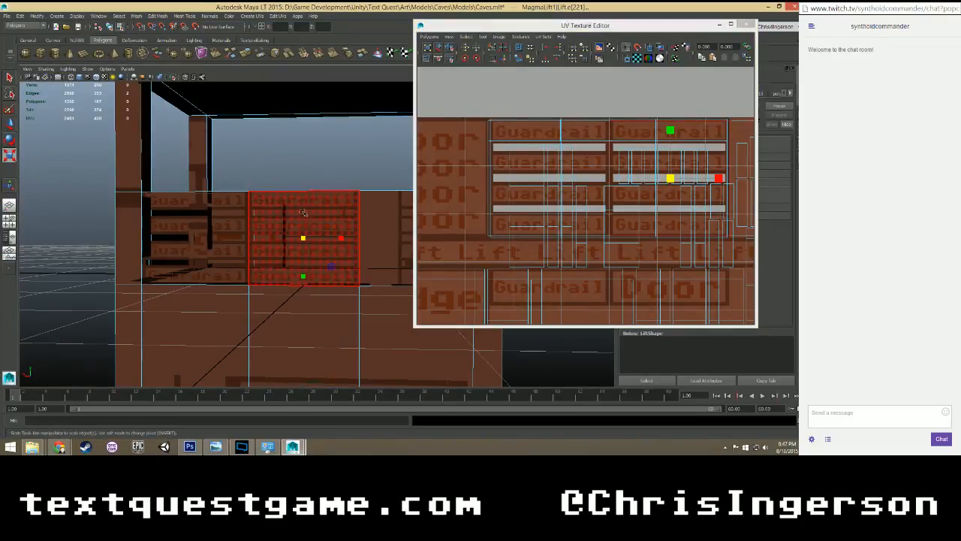
{"action": "left_click", "coordinate": [309, 227]}
{"action": "scroll", "coordinate": [616, 201], "scroll_direction": "up", "scroll_amount": 3}
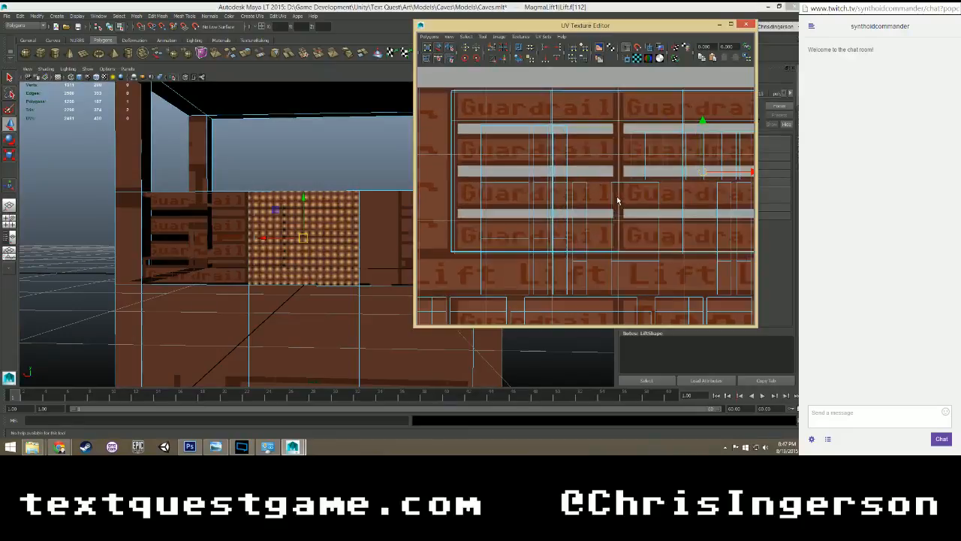
{"action": "middle_click_drag", "start_coordinate": [651, 168], "coordinate": [546, 196], "text": "alt"}
{"action": "left_click_drag", "start_coordinate": [649, 201], "coordinate": [646, 201]}
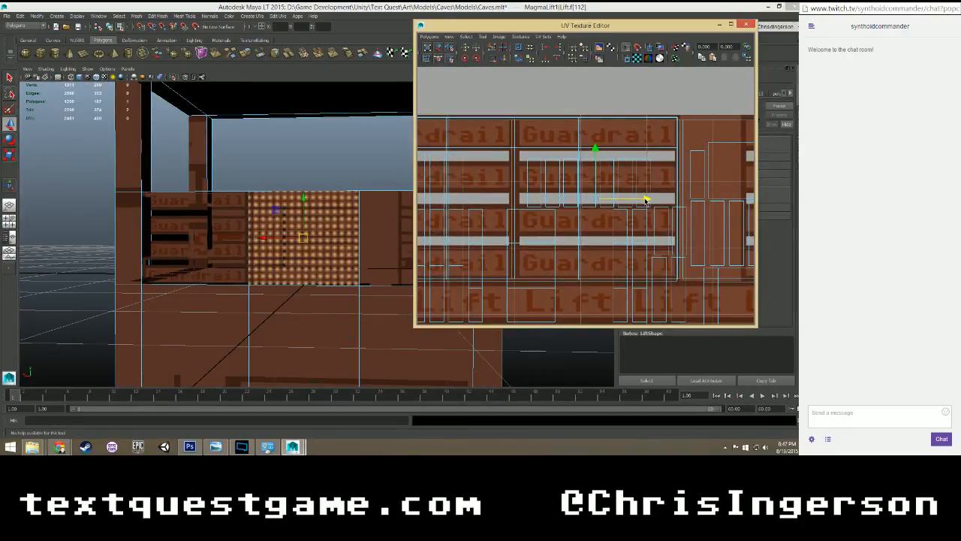
Select the adjoining end face of the guardrail and move its UVs sideways onto the first Guardrail column.
{"action": "left_click", "coordinate": [384, 219]}
{"action": "scroll", "coordinate": [650, 202], "scroll_direction": "down", "scroll_amount": 5}
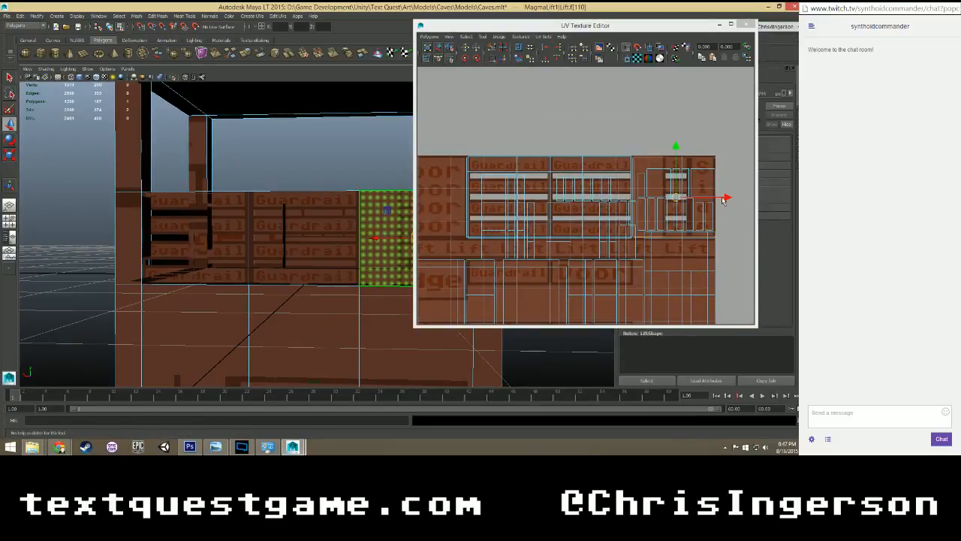
{"action": "left_click_drag", "start_coordinate": [725, 199], "coordinate": [559, 196]}
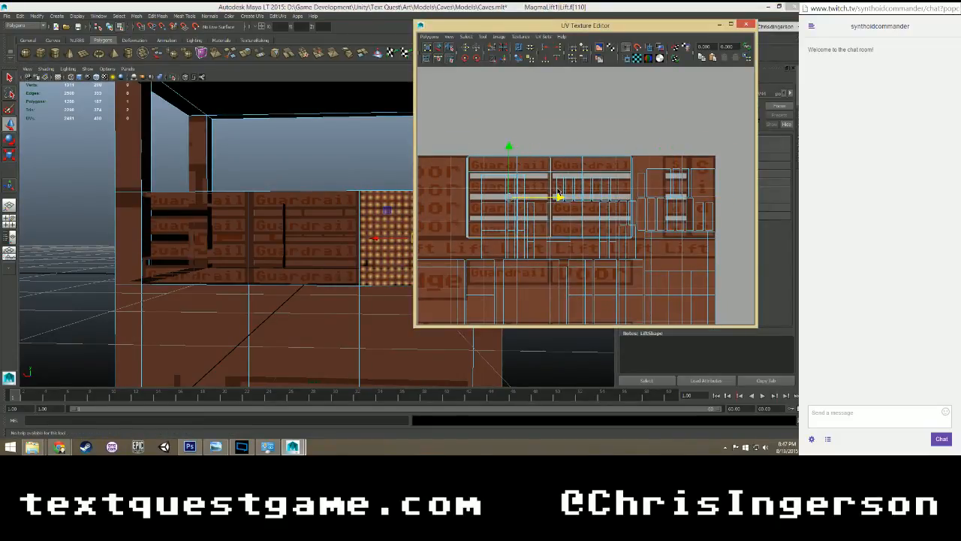
{"action": "scroll", "coordinate": [369, 230], "scroll_direction": "up", "scroll_amount": 5}
{"action": "middle_click_drag", "start_coordinate": [369, 191], "coordinate": [181, 198], "text": "alt"}
{"action": "scroll", "coordinate": [511, 251], "scroll_direction": "up", "scroll_amount": 4}
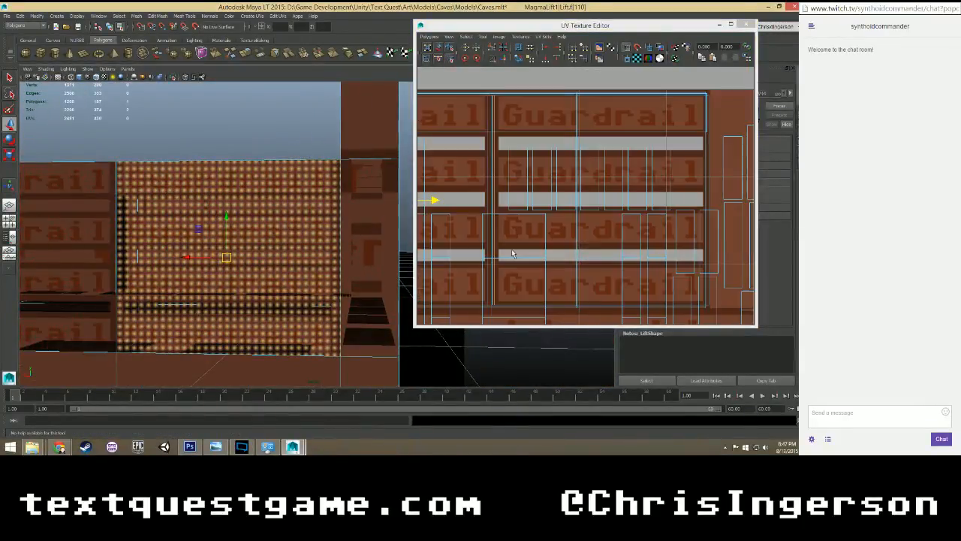
{"action": "middle_click_drag", "start_coordinate": [554, 231], "coordinate": [607, 247], "text": "alt"}
{"action": "scroll", "coordinate": [377, 218], "scroll_direction": "down", "scroll_amount": 5}
{"action": "left_click", "coordinate": [376, 217]}
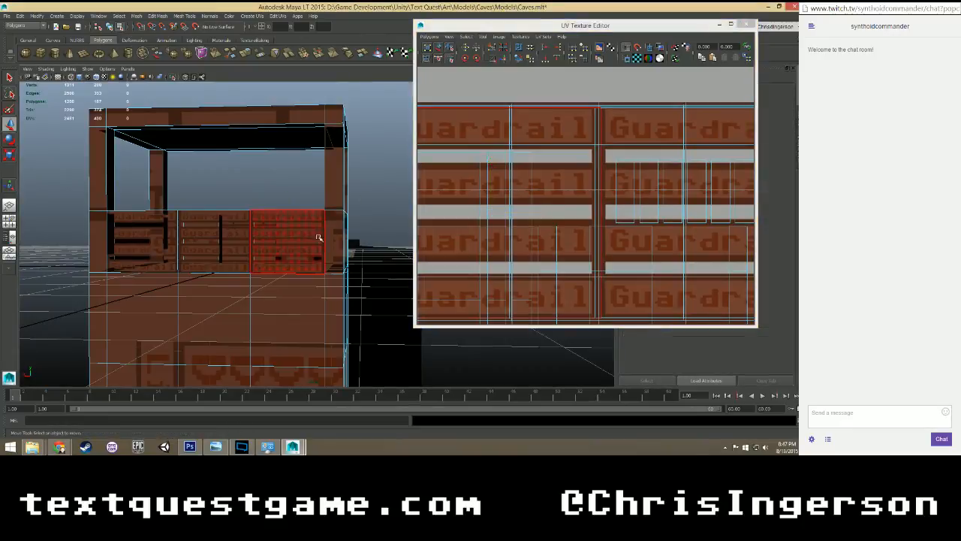
Select the three adjacent faces on the inner side of the lift's guardrail and locate their UVs.
{"action": "scroll", "coordinate": [289, 245], "scroll_direction": "up", "scroll_amount": 1}
{"action": "left_click_drag", "start_coordinate": [280, 249], "coordinate": [217, 233], "text": "alt"}
{"action": "left_click", "coordinate": [216, 235]}
{"action": "left_click", "coordinate": [217, 238]}
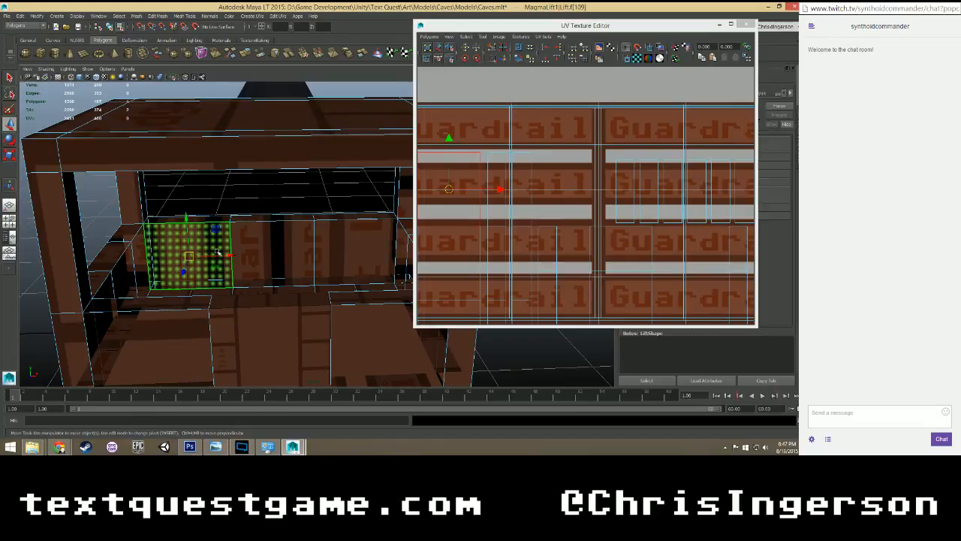
{"action": "scroll", "coordinate": [465, 227], "scroll_direction": "down", "scroll_amount": 5}
{"action": "left_click", "coordinate": [298, 238], "text": "shift"}
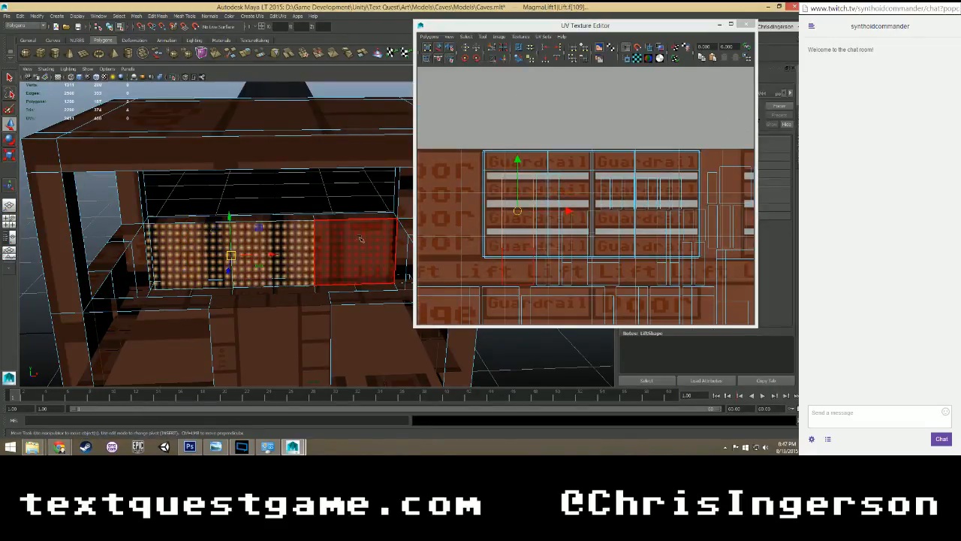
{"action": "left_click", "coordinate": [360, 240], "text": "shift"}
{"action": "scroll", "coordinate": [519, 223], "scroll_direction": "down", "scroll_amount": 2}
{"action": "scroll", "coordinate": [515, 228], "scroll_direction": "up", "scroll_amount": 3}
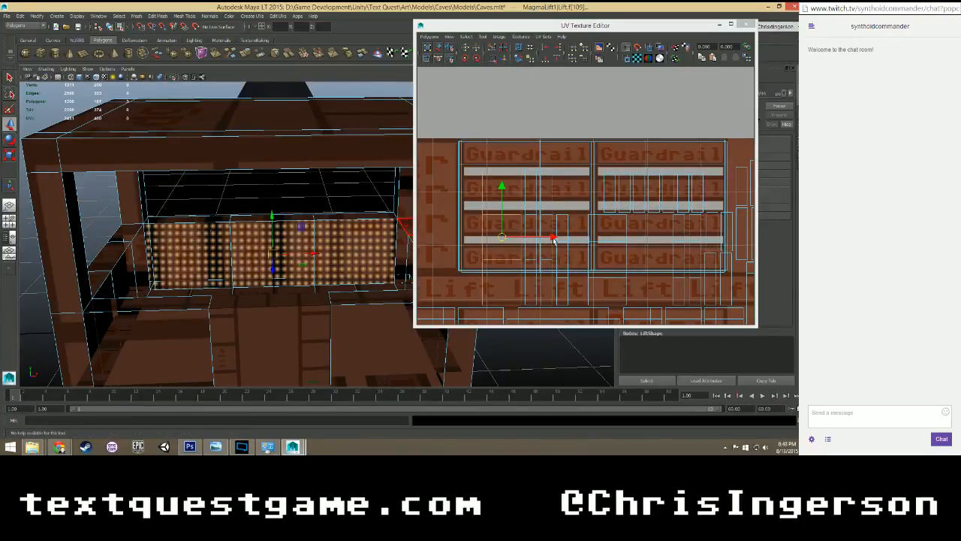
Rotate the UVs of the three inner guardrail faces to horizontal and move them onto the centre of the Guardrail panels.
{"action": "key", "text": "e"}
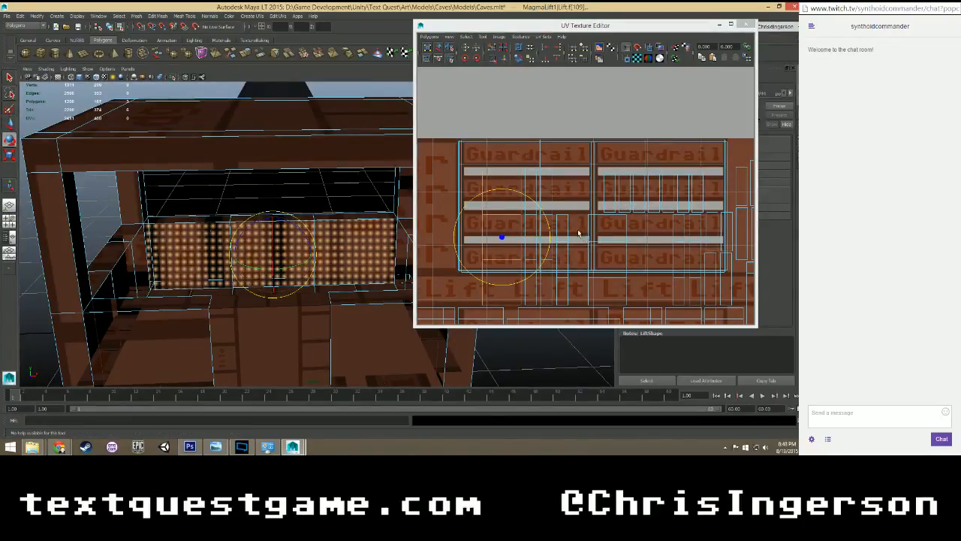
{"action": "left_click_drag", "start_coordinate": [485, 196], "coordinate": [457, 223]}
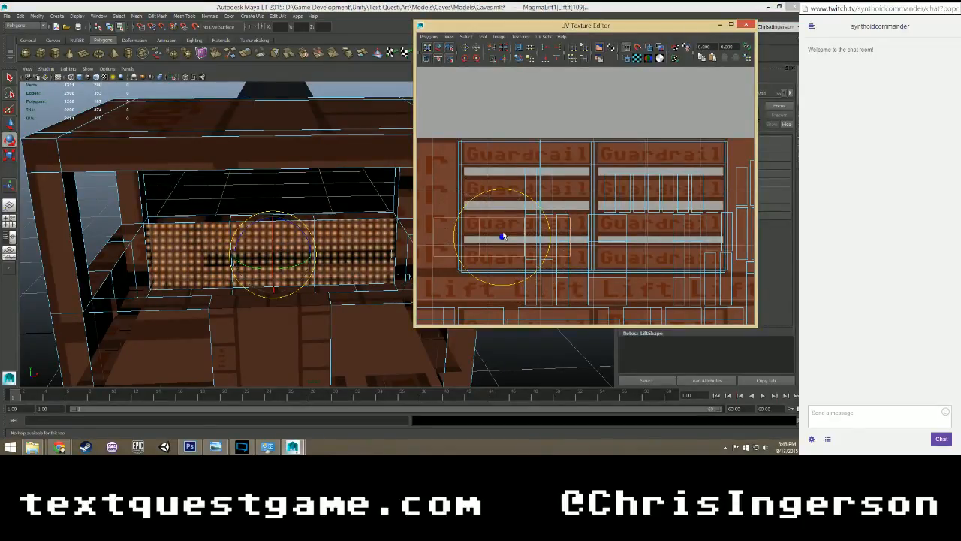
{"action": "key", "text": "w"}
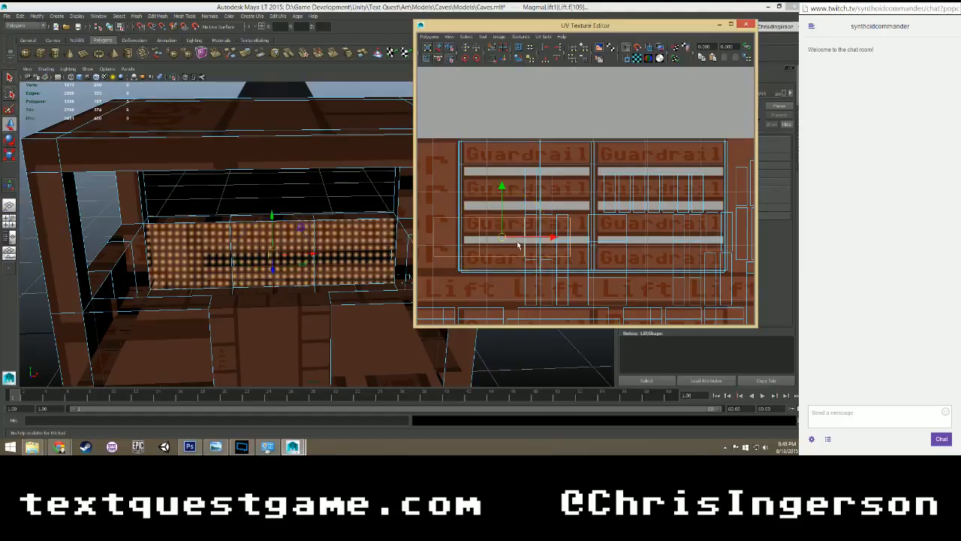
{"action": "left_click_drag", "start_coordinate": [554, 238], "coordinate": [644, 238]}
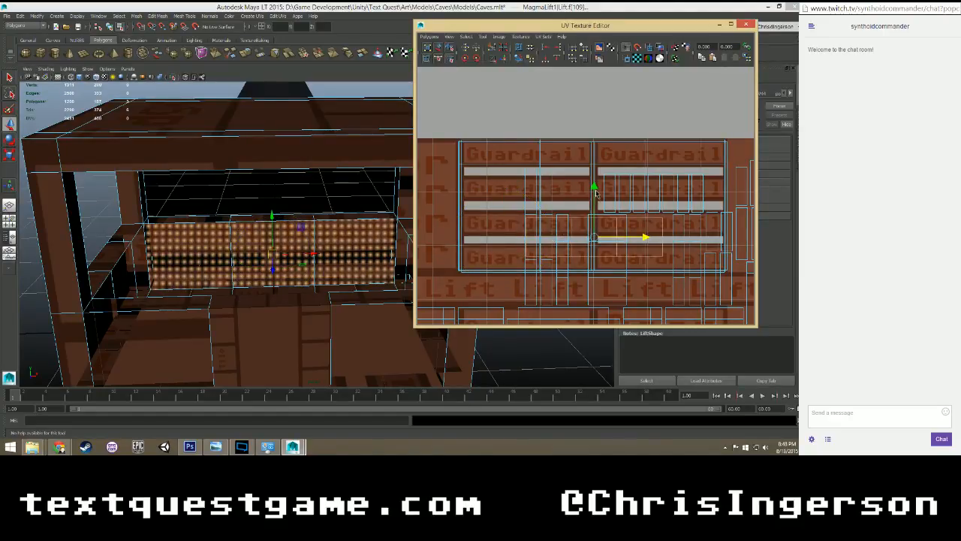
{"action": "left_click_drag", "start_coordinate": [596, 193], "coordinate": [596, 165]}
Enlarge the three inner faces' UVs uniformly across both Guardrail columns and nudge them sideways into line with the panels.
{"action": "scroll", "coordinate": [589, 192], "scroll_direction": "down", "scroll_amount": 1}
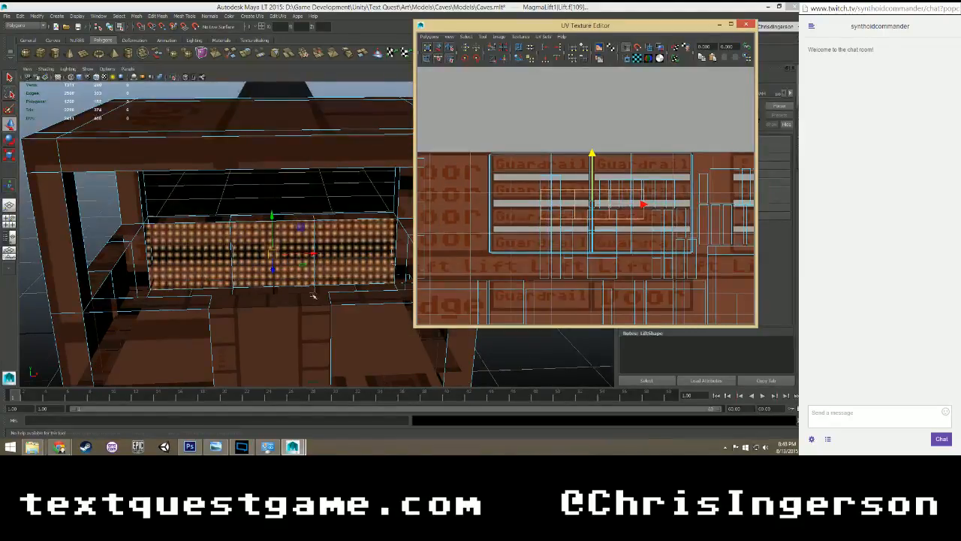
{"action": "left_click_drag", "start_coordinate": [313, 295], "coordinate": [318, 271], "text": "alt"}
{"action": "scroll", "coordinate": [473, 249], "scroll_direction": "up", "scroll_amount": 2}
{"action": "scroll", "coordinate": [477, 248], "scroll_direction": "down", "scroll_amount": 1}
{"action": "key", "text": "r"}
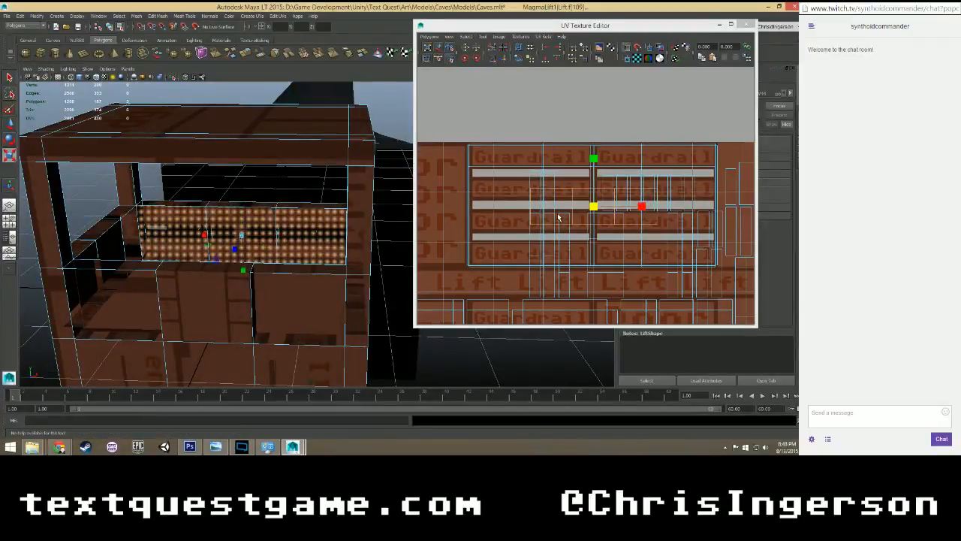
{"action": "left_click_drag", "start_coordinate": [587, 212], "coordinate": [623, 163]}
{"action": "key", "text": "w"}
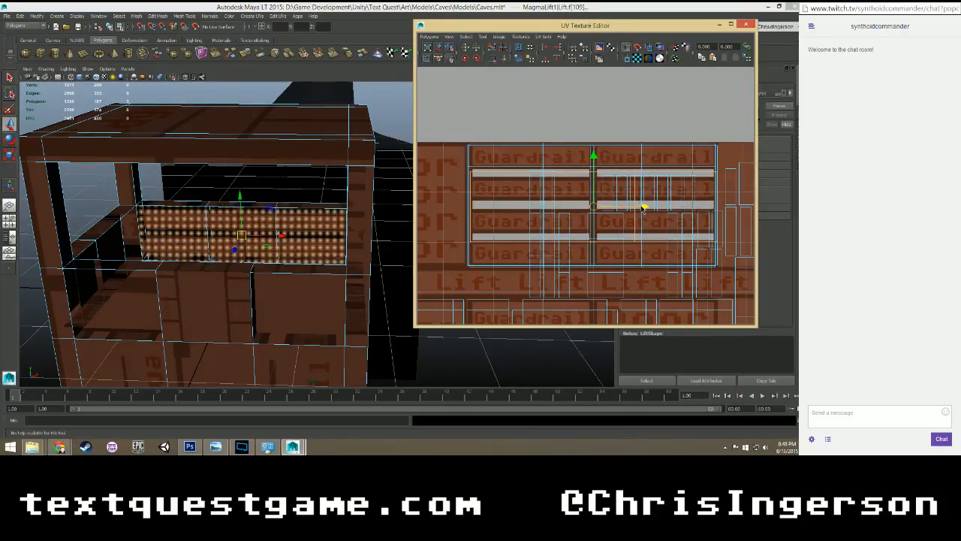
{"action": "left_click_drag", "start_coordinate": [644, 208], "coordinate": [642, 208]}
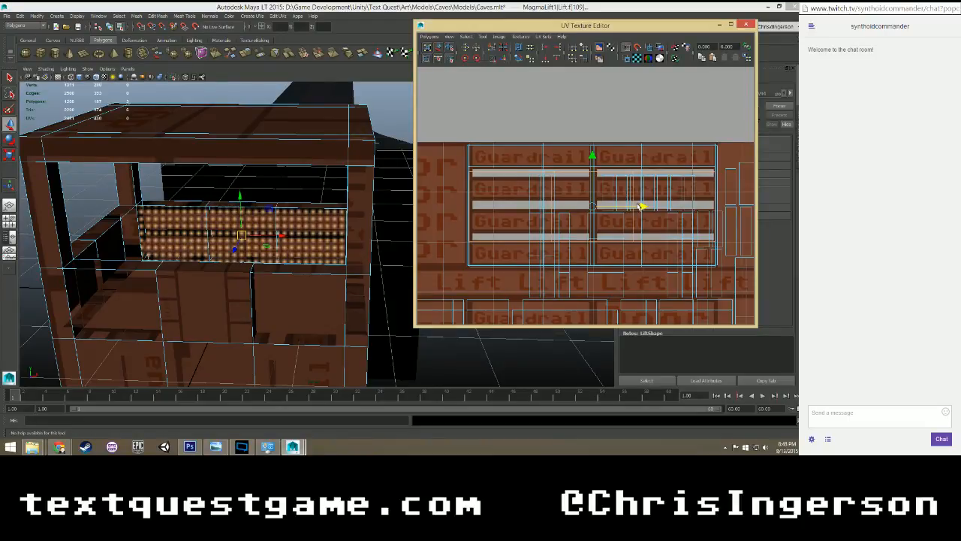
Undo the vertical stretch of the inner faces' UVs and enlarge them uniformly to match the height of the Guardrail panels.
{"action": "key", "text": "r"}
{"action": "left_click_drag", "start_coordinate": [593, 159], "coordinate": [593, 142]}
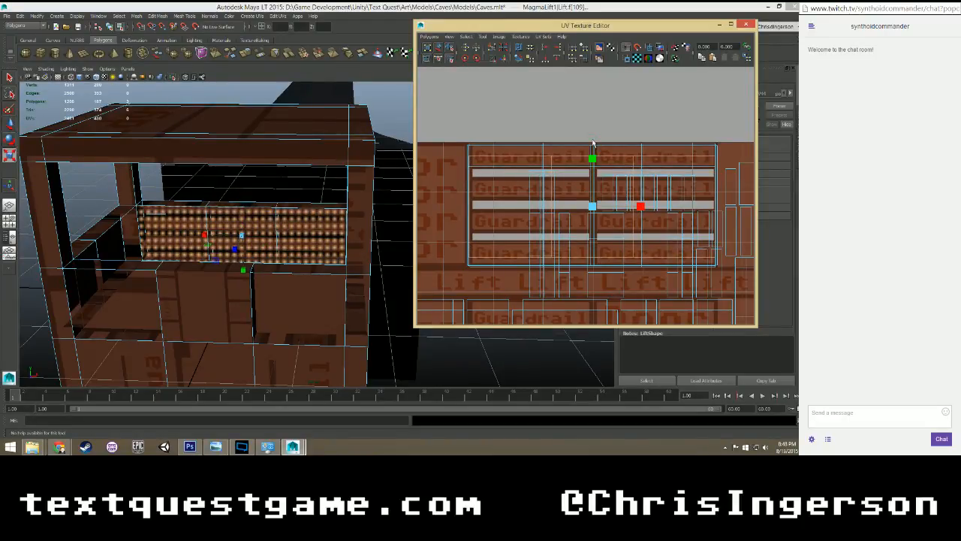
{"action": "key", "text": "ctrl+z"}
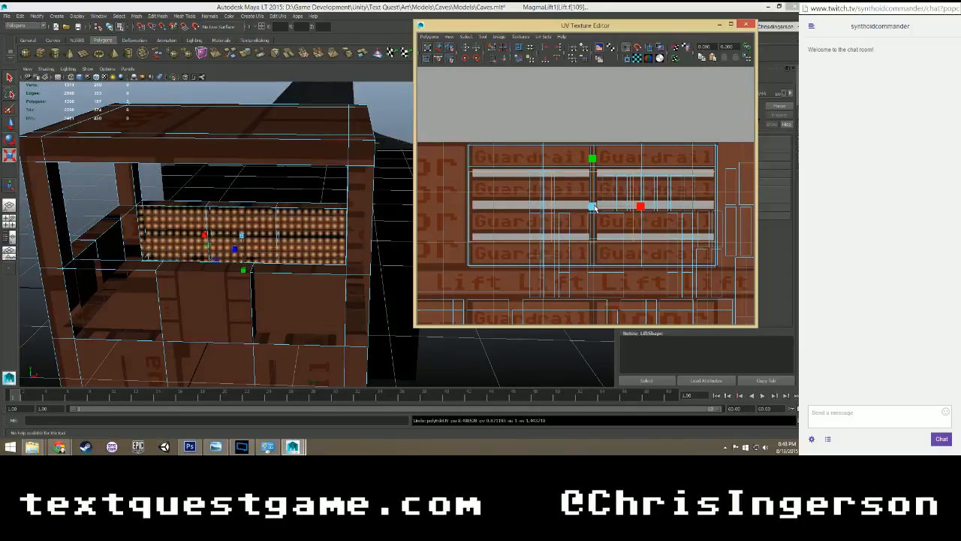
{"action": "left_click_drag", "start_coordinate": [593, 207], "coordinate": [608, 180]}
{"action": "scroll", "coordinate": [608, 180], "scroll_direction": "down", "scroll_amount": 4}
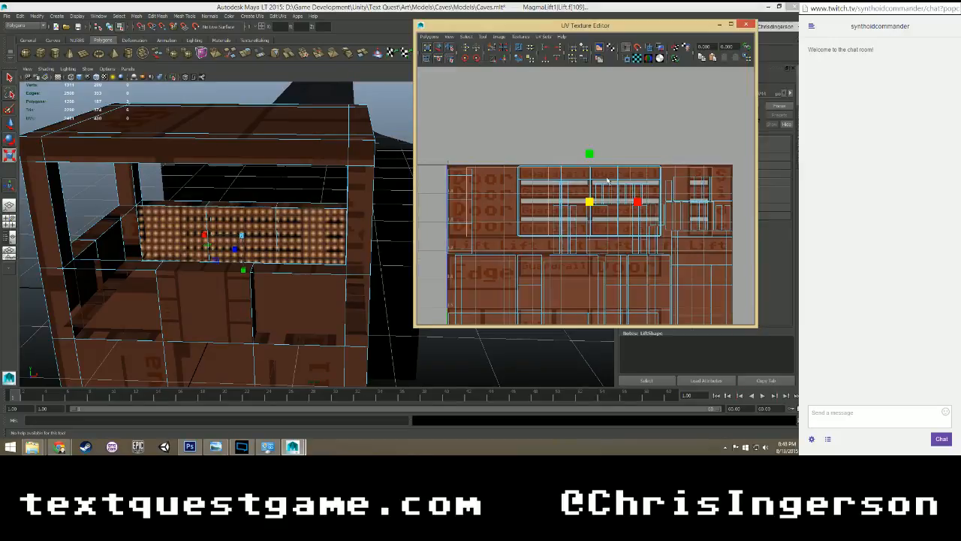
{"action": "scroll", "coordinate": [608, 181], "scroll_direction": "up", "scroll_amount": 1}
Move the inner faces' UVs sideways so the first two faces cover the two Guardrail columns, and fine-tune their vertical fit.
{"action": "key", "text": "w"}
{"action": "left_click_drag", "start_coordinate": [639, 203], "coordinate": [682, 204]}
{"action": "key", "text": "r"}
{"action": "key", "text": "w"}
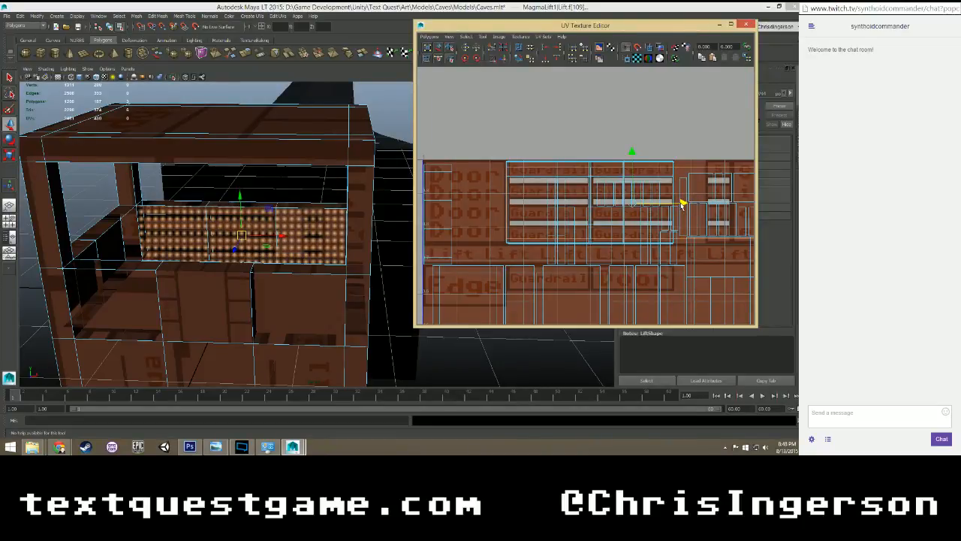
{"action": "key", "text": "r"}
{"action": "left_click_drag", "start_coordinate": [633, 157], "coordinate": [630, 148]}
{"action": "key", "text": "w"}
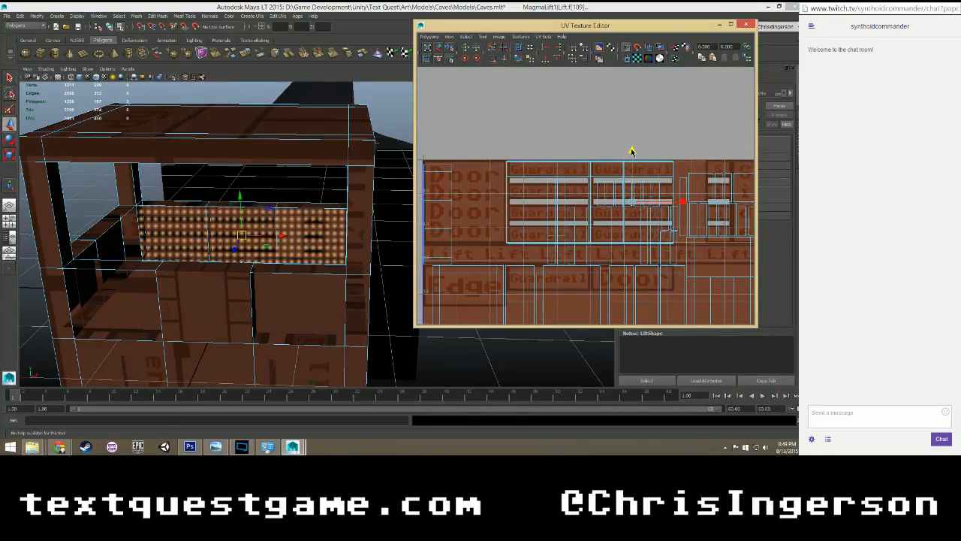
Select the two vertical edges bounding the middle inner guardrail face and cut the UVs along them.
{"action": "scroll", "coordinate": [617, 175], "scroll_direction": "up", "scroll_amount": 4}
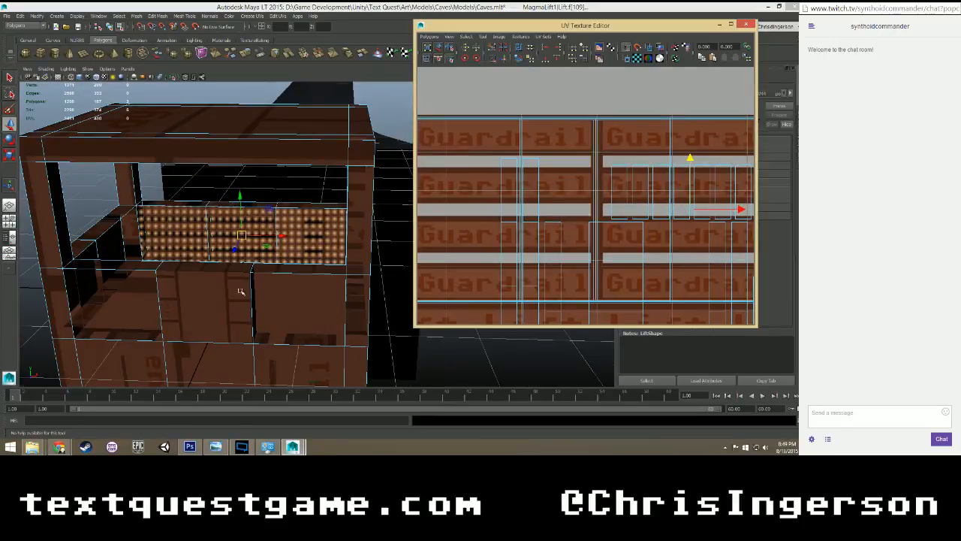
{"action": "key", "text": "f"}
{"action": "right_click", "coordinate": [146, 225]}
{"action": "right_click_drag", "start_coordinate": [145, 225], "coordinate": [145, 206]}
{"action": "left_click", "coordinate": [143, 215]}
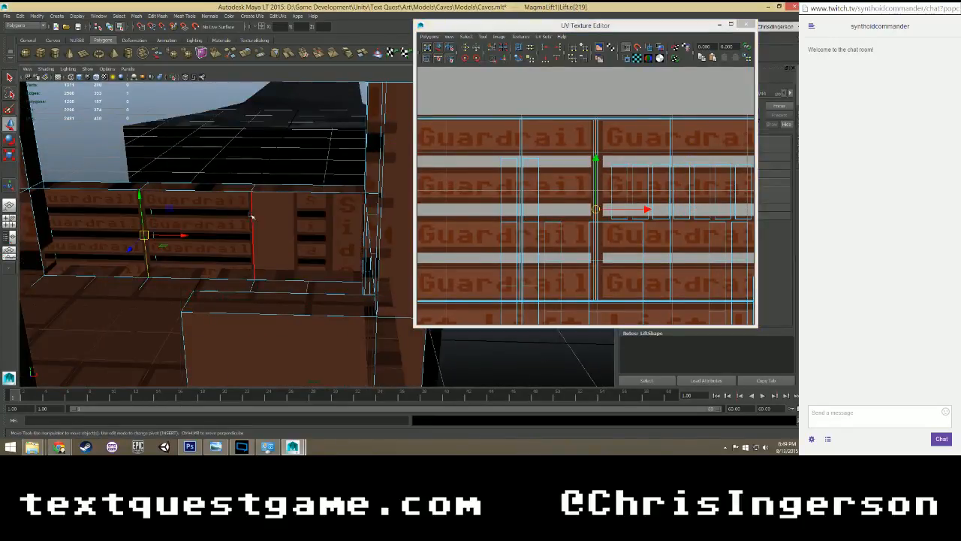
{"action": "left_click", "coordinate": [254, 217], "text": "shift"}
{"action": "left_click", "coordinate": [492, 49]}
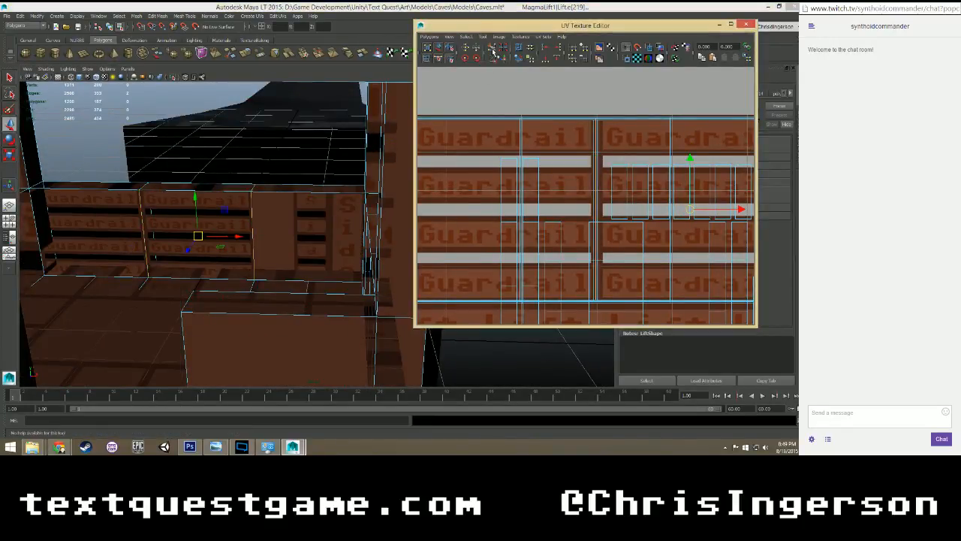
Select the middle inner guardrail face and nudge its UVs sideways to align with the second Guardrail column.
{"action": "scroll", "coordinate": [534, 227], "scroll_direction": "down", "scroll_amount": 4}
{"action": "right_click_drag", "start_coordinate": [235, 208], "coordinate": [234, 228]}
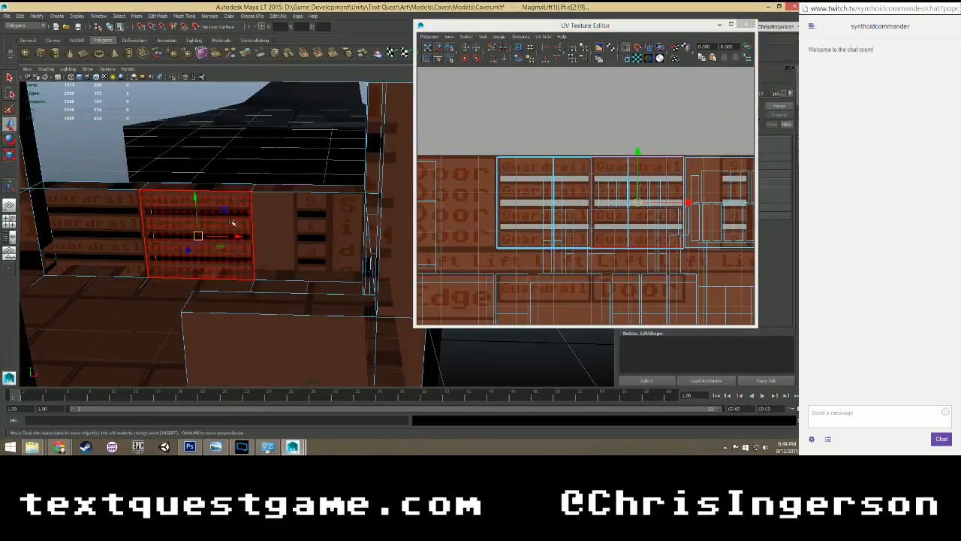
{"action": "left_click", "coordinate": [233, 216]}
{"action": "scroll", "coordinate": [561, 211], "scroll_direction": "up", "scroll_amount": 5}
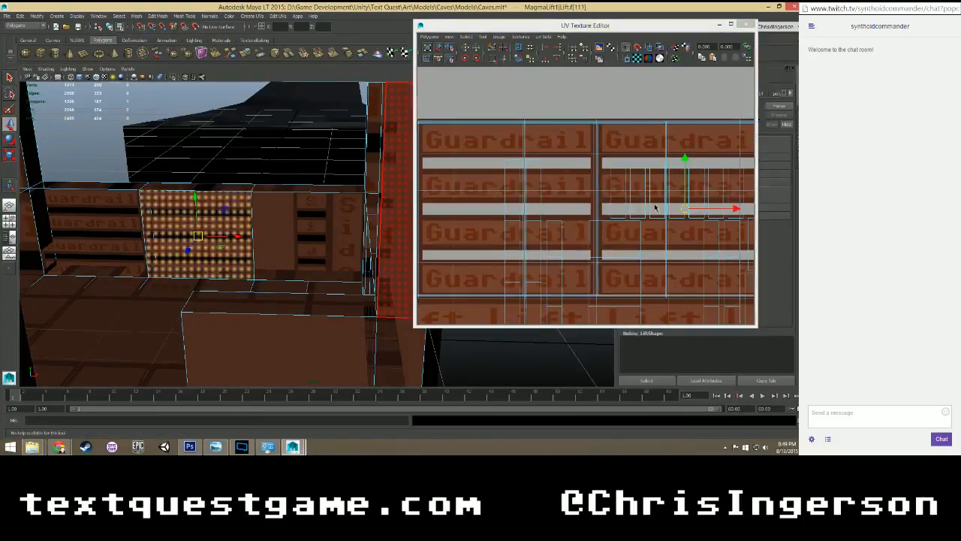
{"action": "left_click_drag", "start_coordinate": [642, 213], "coordinate": [639, 211]}
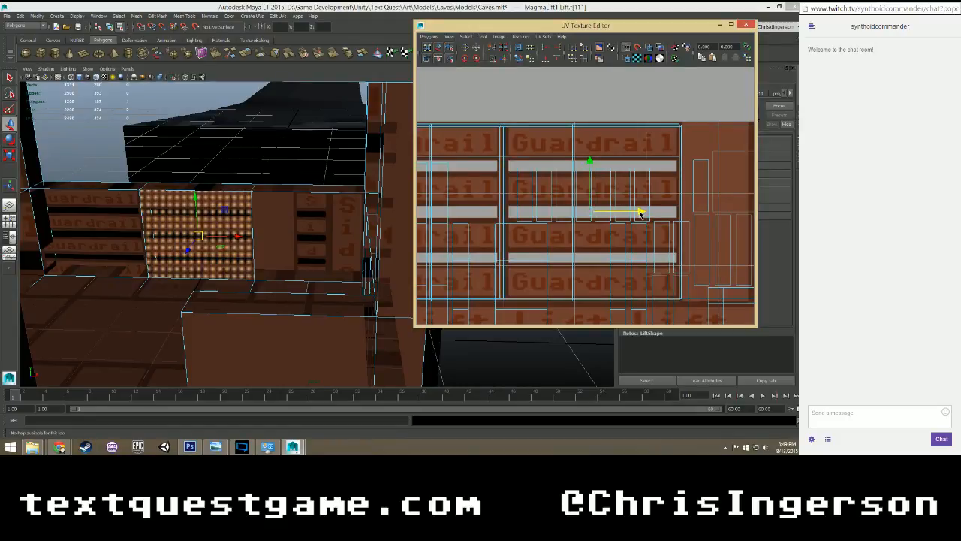
Select the inner end face showing the wrong texture and move its UVs sideways onto the first Guardrail column.
{"action": "left_click", "coordinate": [301, 234]}
{"action": "scroll", "coordinate": [590, 241], "scroll_direction": "down", "scroll_amount": 4}
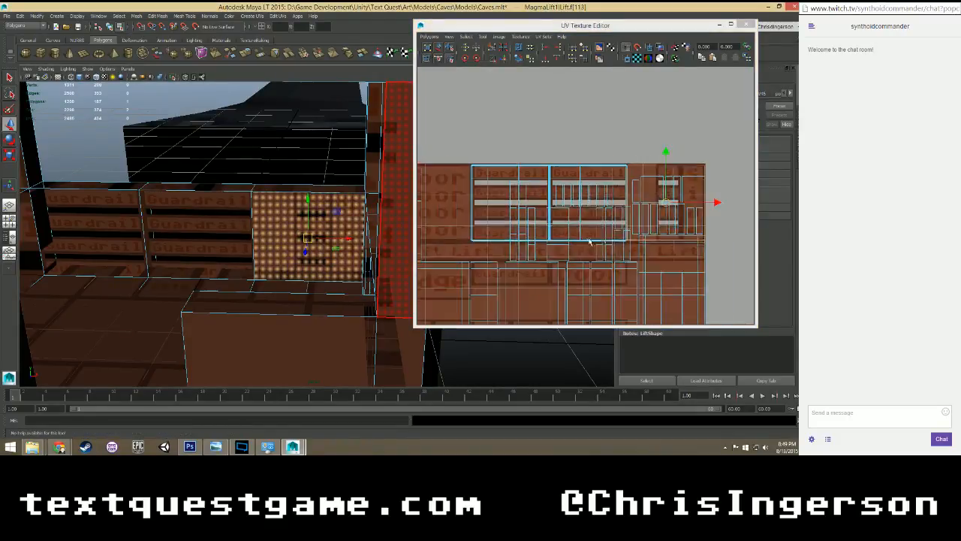
{"action": "left_click_drag", "start_coordinate": [717, 205], "coordinate": [559, 203]}
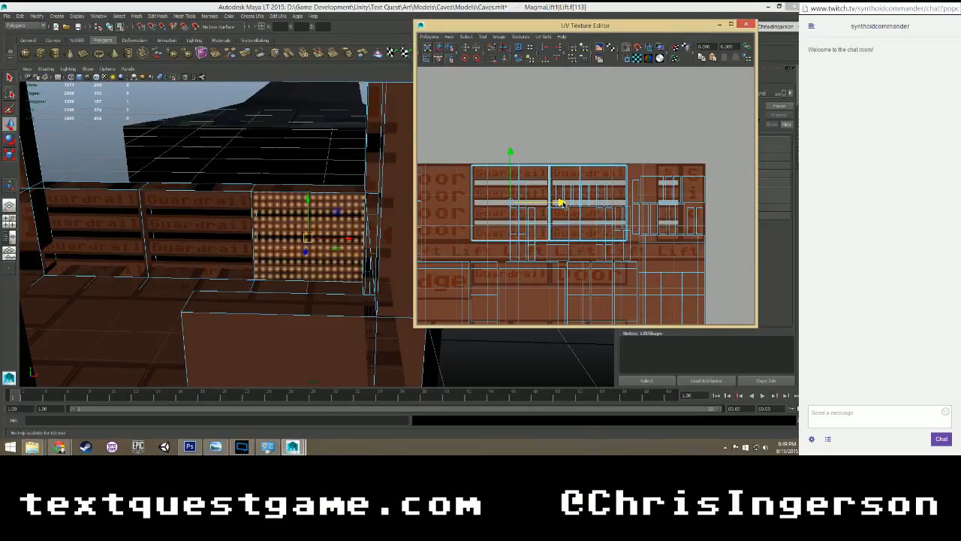
{"action": "scroll", "coordinate": [387, 238], "scroll_direction": "up", "scroll_amount": 3}
{"action": "scroll", "coordinate": [306, 264], "scroll_direction": "down", "scroll_amount": 2}
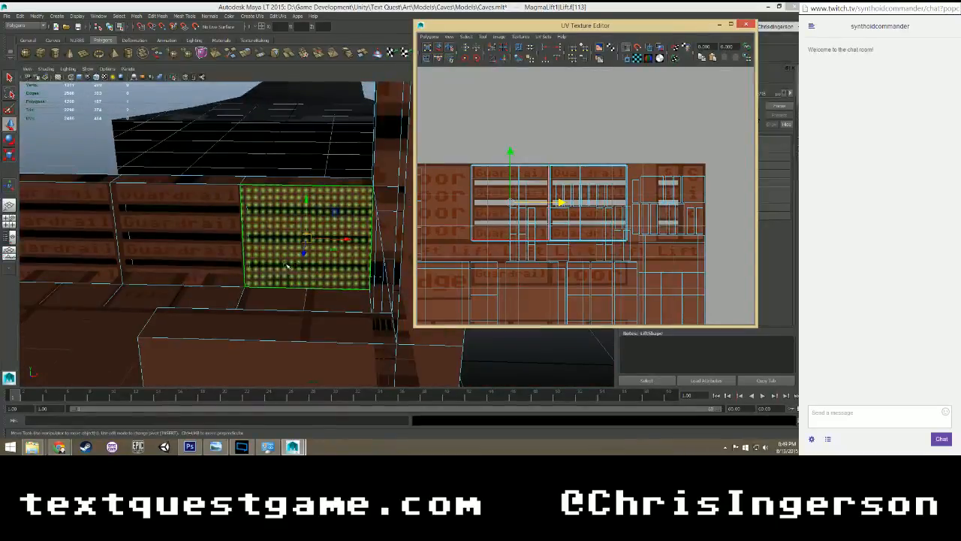
Inspect the inner guardrail up close, reselect its middle face and fine-tune that face's sideways UV alignment.
{"action": "mouse_move", "coordinate": [287, 263]}
{"action": "left_mouse_down", "text": "alt"}
{"action": "mouse_move", "coordinate": [268, 253]}
{"action": "mouse_move", "coordinate": [278, 279]}
{"action": "left_mouse_up", "text": "alt"}
{"action": "left_click", "coordinate": [378, 163]}
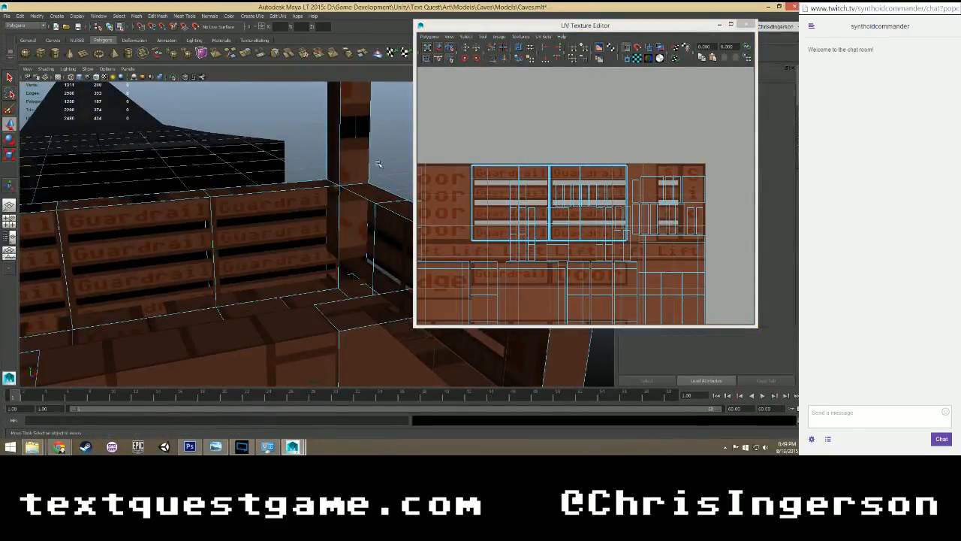
{"action": "scroll", "coordinate": [283, 217], "scroll_direction": "up", "scroll_amount": 3}
{"action": "middle_click_drag", "start_coordinate": [230, 219], "coordinate": [448, 193], "text": "alt"}
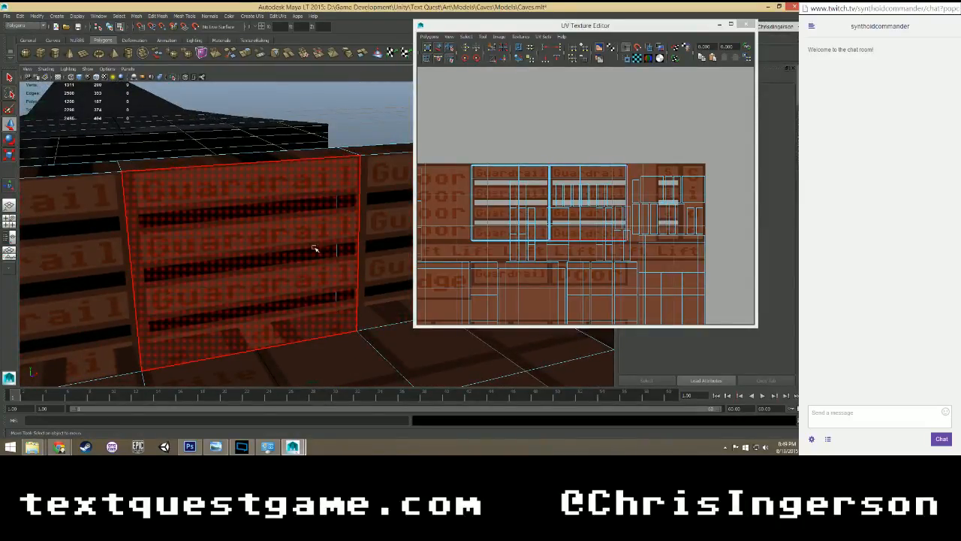
{"action": "left_click_drag", "start_coordinate": [314, 248], "coordinate": [266, 268], "text": "alt"}
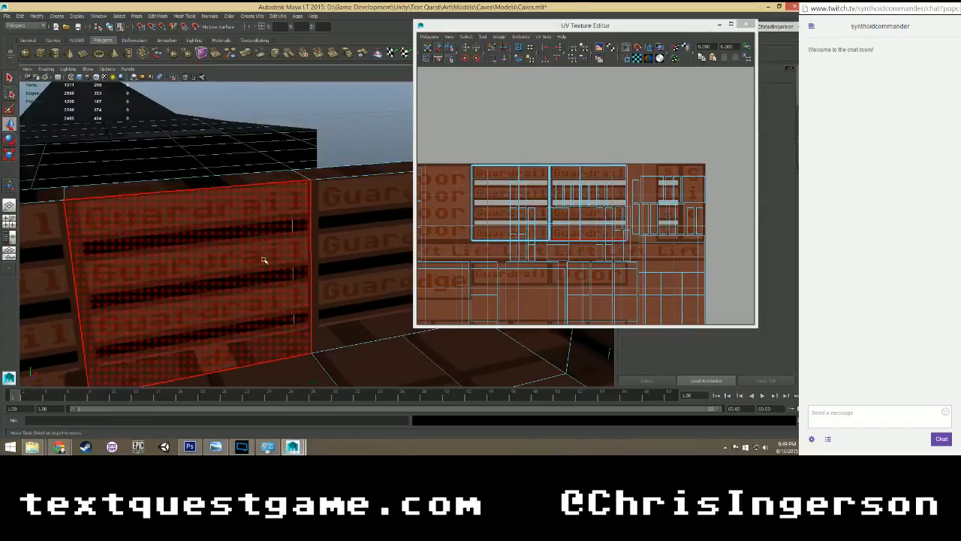
{"action": "left_click", "coordinate": [263, 260]}
{"action": "scroll", "coordinate": [606, 251], "scroll_direction": "up", "scroll_amount": 3}
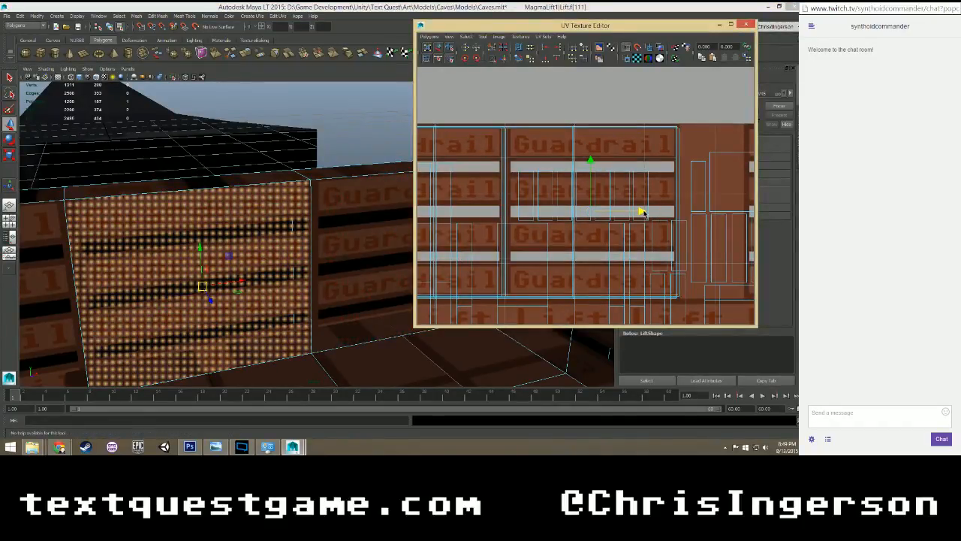
Select the adjoining inner end face and fine-tune its UVs sideways on the first Guardrail column.
{"action": "left_click", "coordinate": [398, 261]}
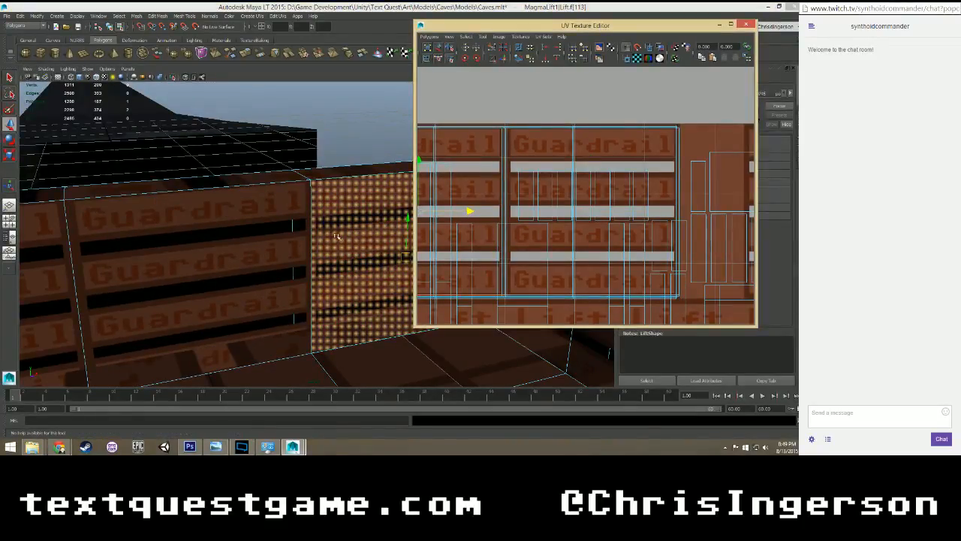
{"action": "mouse_move", "coordinate": [337, 236]}
{"action": "left_mouse_down", "text": "alt"}
{"action": "mouse_move", "coordinate": [351, 227]}
{"action": "mouse_move", "coordinate": [328, 230]}
{"action": "mouse_move", "coordinate": [341, 229]}
{"action": "left_mouse_up", "text": "alt"}
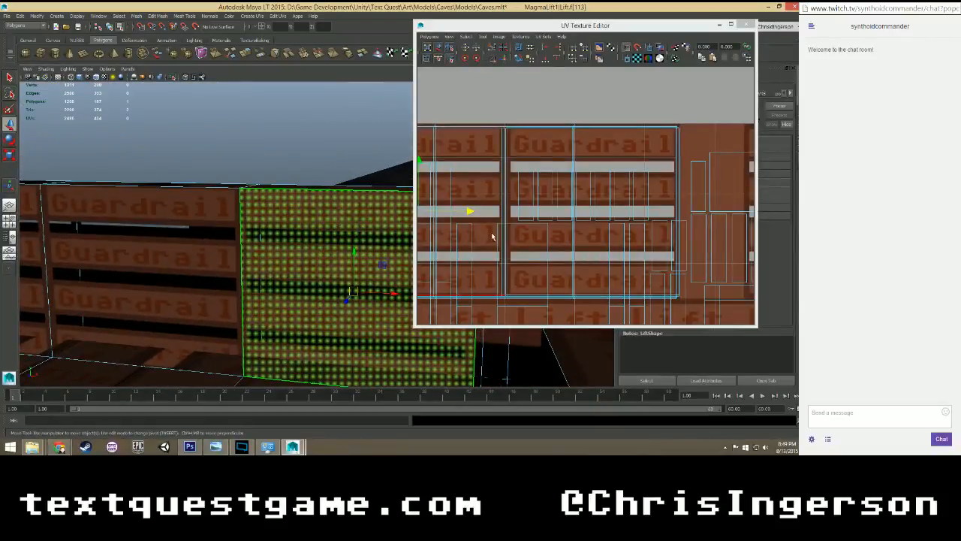
{"action": "left_click", "coordinate": [469, 214]}
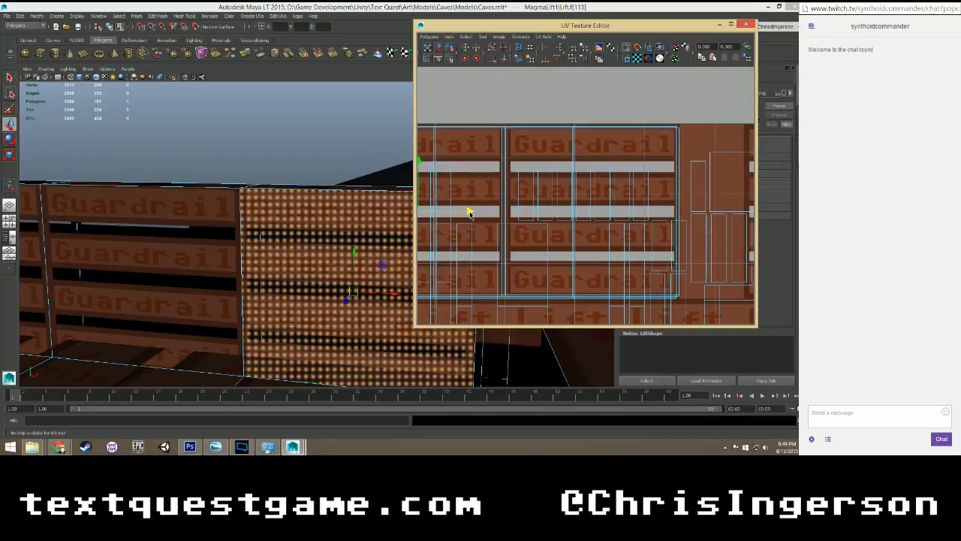
Select the three narrow faces along the top of the guardrail.
{"action": "scroll", "coordinate": [261, 229], "scroll_direction": "down", "scroll_amount": 6}
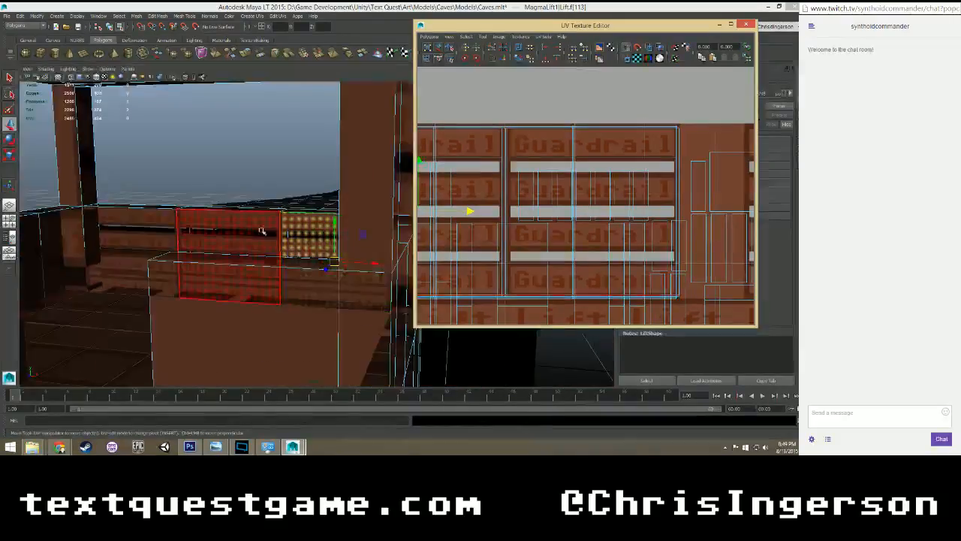
{"action": "left_click_drag", "start_coordinate": [262, 232], "coordinate": [276, 239], "text": "alt"}
{"action": "middle_click_drag", "start_coordinate": [277, 239], "coordinate": [352, 249], "text": "alt"}
{"action": "left_click_drag", "start_coordinate": [352, 249], "coordinate": [223, 222], "text": "alt"}
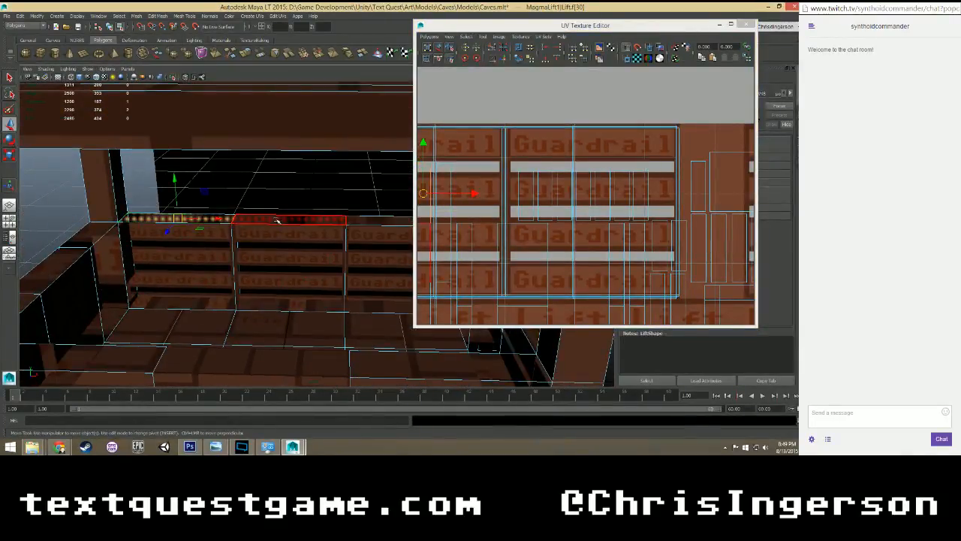
{"action": "left_click", "coordinate": [302, 222], "text": "shift"}
{"action": "left_click", "coordinate": [382, 222], "text": "shift"}
Rotate the top faces' UVs to horizontal and move them up onto the first column's uppermost Guardrail row.
{"action": "scroll", "coordinate": [510, 241], "scroll_direction": "down", "scroll_amount": 5}
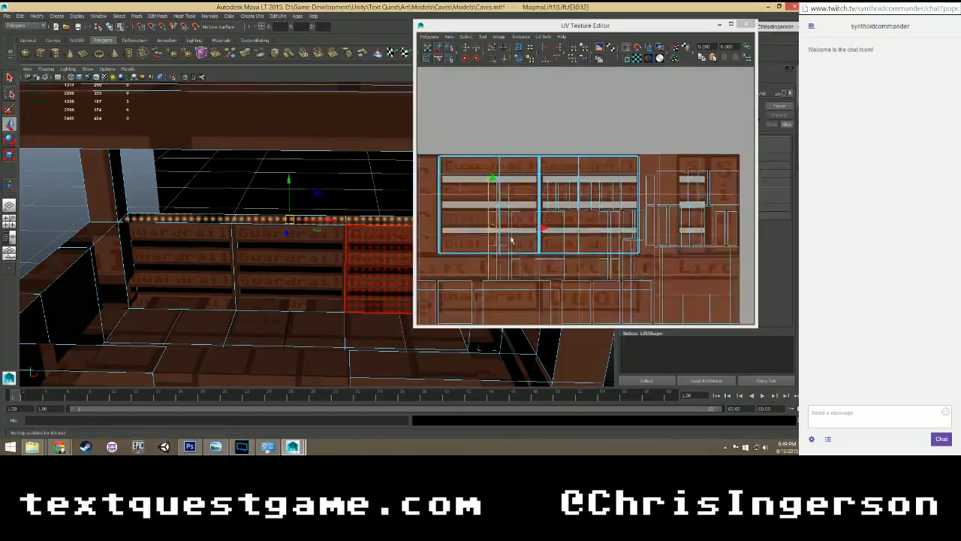
{"action": "scroll", "coordinate": [518, 243], "scroll_direction": "up", "scroll_amount": 1}
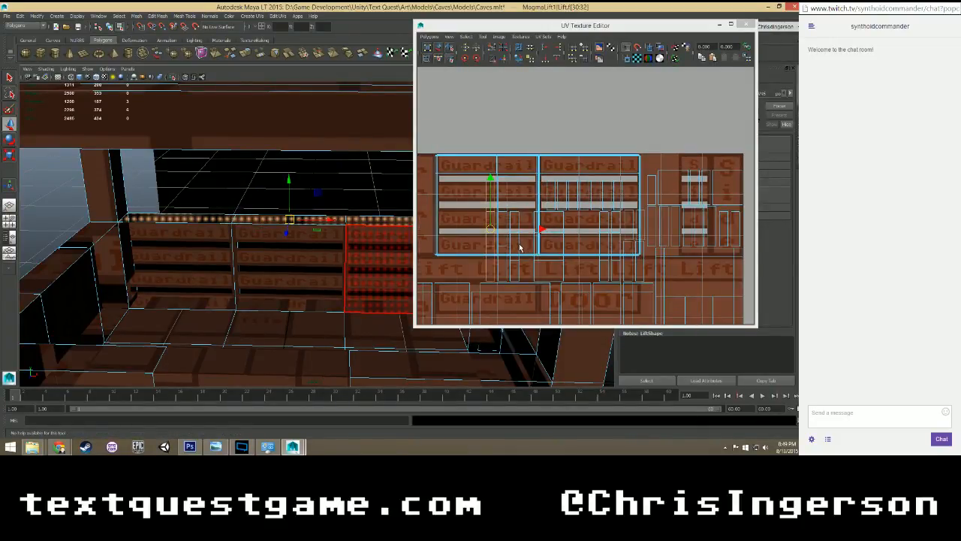
{"action": "key", "text": "e"}
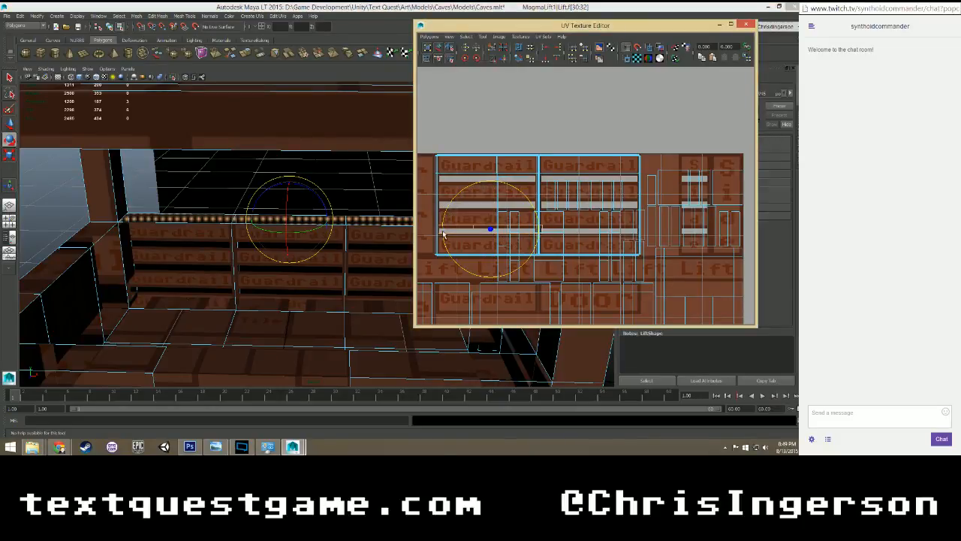
{"action": "key", "text": "w"}
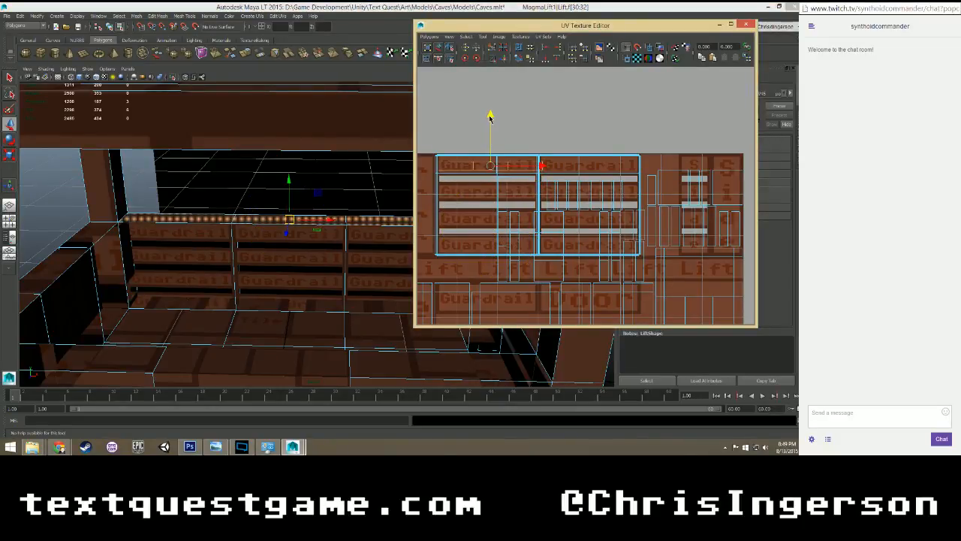
Uniformly enlarge the UVs of the three top guardrail faces on the uppermost Guardrail row.
{"action": "key", "text": "f"}
{"action": "scroll", "coordinate": [346, 225], "scroll_direction": "up", "scroll_amount": 3}
{"action": "left_click_drag", "start_coordinate": [347, 192], "coordinate": [239, 273], "text": "alt"}
{"action": "scroll", "coordinate": [352, 215], "scroll_direction": "down", "scroll_amount": 4}
{"action": "scroll", "coordinate": [350, 214], "scroll_direction": "up", "scroll_amount": 4}
{"action": "left_click", "coordinate": [228, 268]}
{"action": "left_click", "coordinate": [543, 202]}
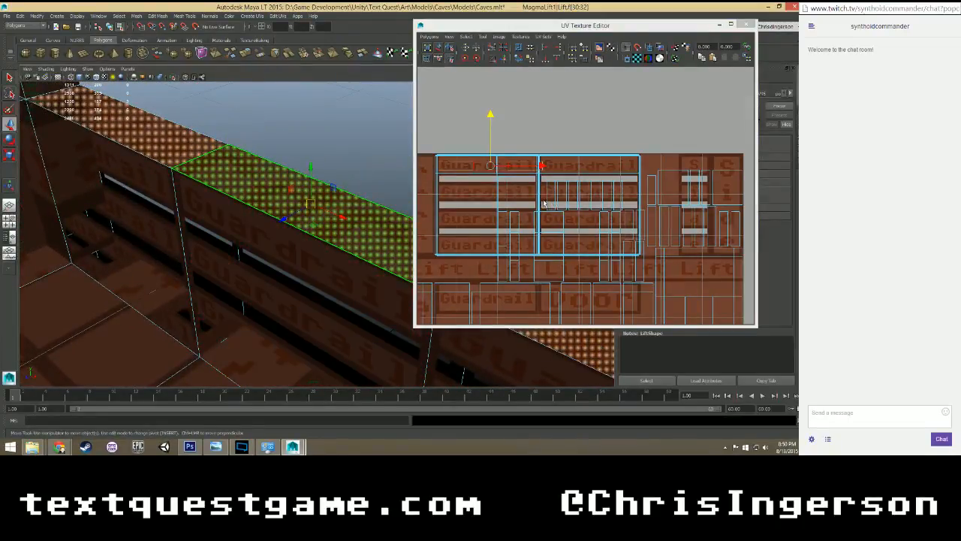
{"action": "key", "text": "r"}
{"action": "left_click_drag", "start_coordinate": [490, 166], "coordinate": [538, 131]}
{"action": "key", "text": "w"}
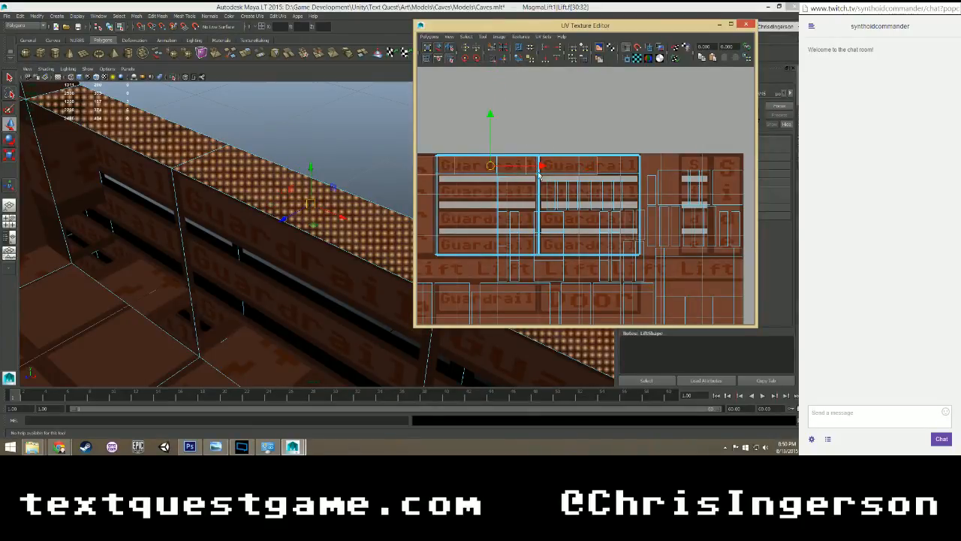
Shift the top faces' UVs sideways and stretch them horizontally until each face matches one Guardrail panel's width, with the middle face on the second column.
{"action": "left_click_drag", "start_coordinate": [539, 166], "coordinate": [608, 161]}
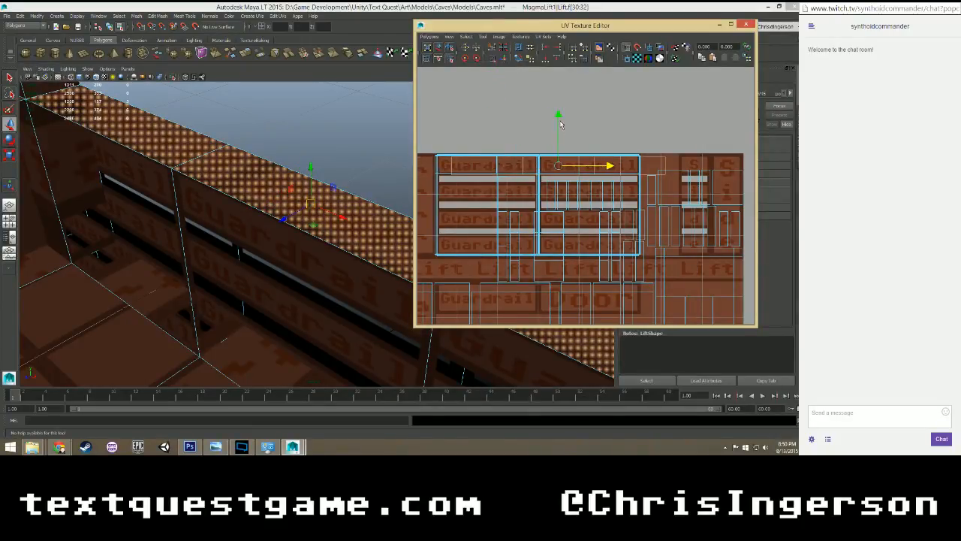
{"action": "left_click_drag", "start_coordinate": [559, 124], "coordinate": [559, 119]}
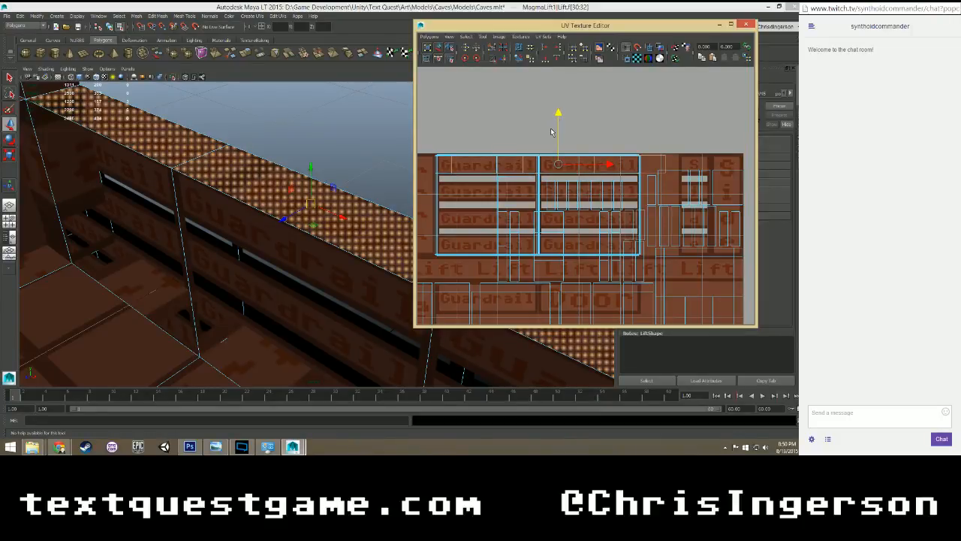
{"action": "key", "text": "r"}
{"action": "left_click_drag", "start_coordinate": [558, 164], "coordinate": [559, 164]}
{"action": "key", "text": "w"}
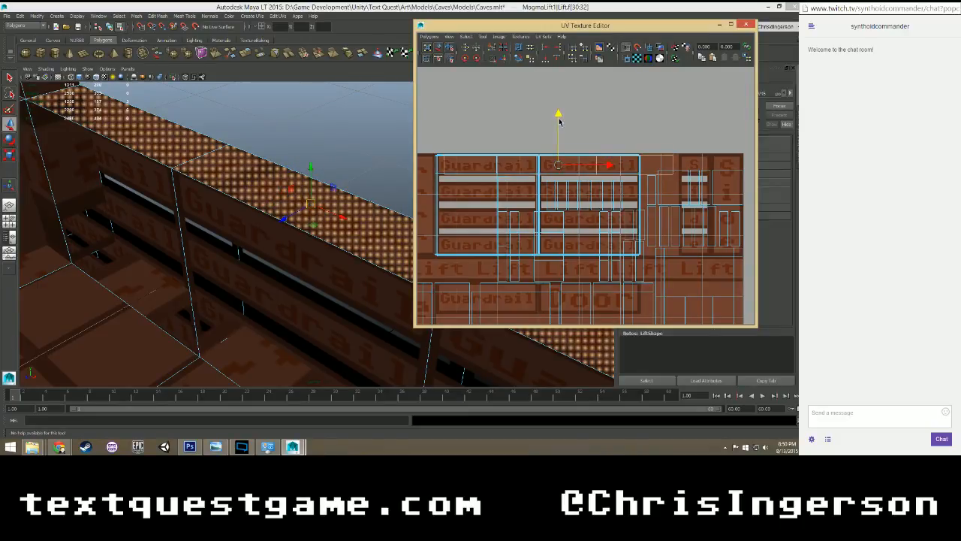
{"action": "key", "text": "r"}
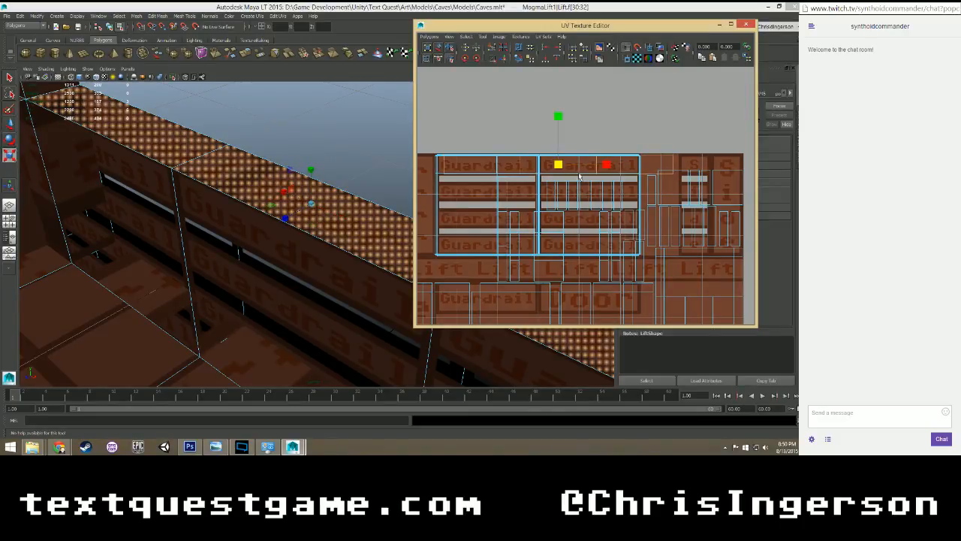
{"action": "left_click_drag", "start_coordinate": [607, 165], "coordinate": [639, 166]}
{"action": "key", "text": "w"}
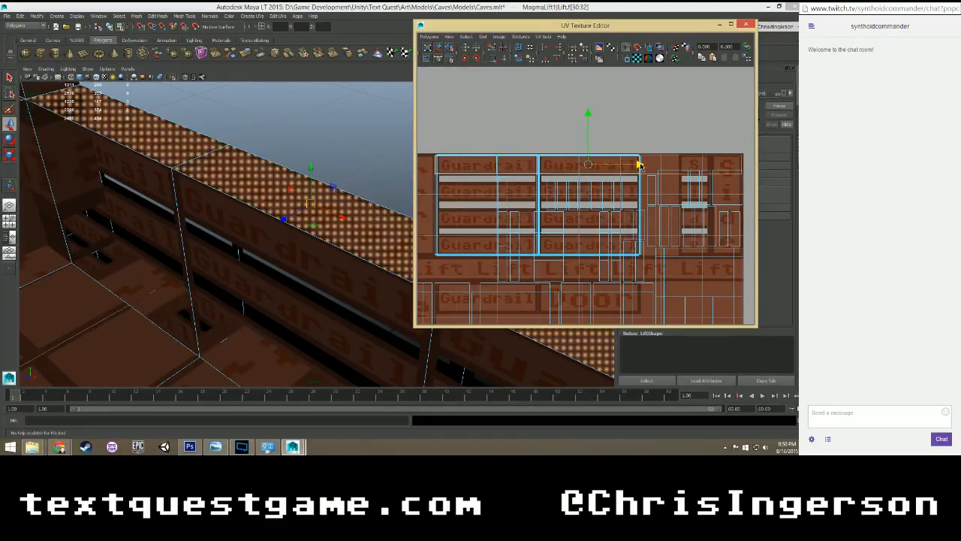
Cut the UVs along the two edges that divide the guardrail's top faces.
{"action": "right_click_drag", "start_coordinate": [202, 154], "coordinate": [201, 137]}
{"action": "left_click", "coordinate": [200, 156]}
{"action": "left_click_drag", "start_coordinate": [266, 199], "coordinate": [361, 205], "text": "alt"}
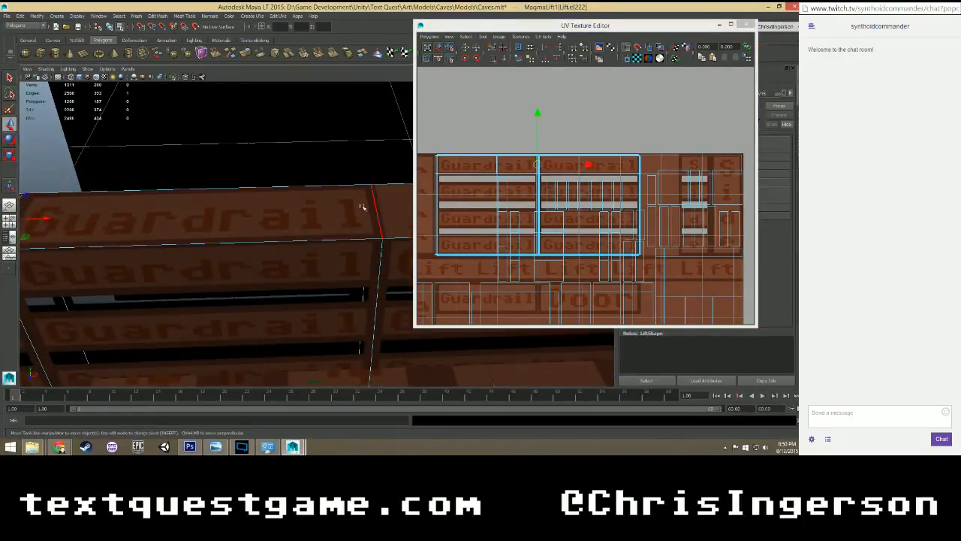
{"action": "left_click", "coordinate": [378, 204], "text": "shift"}
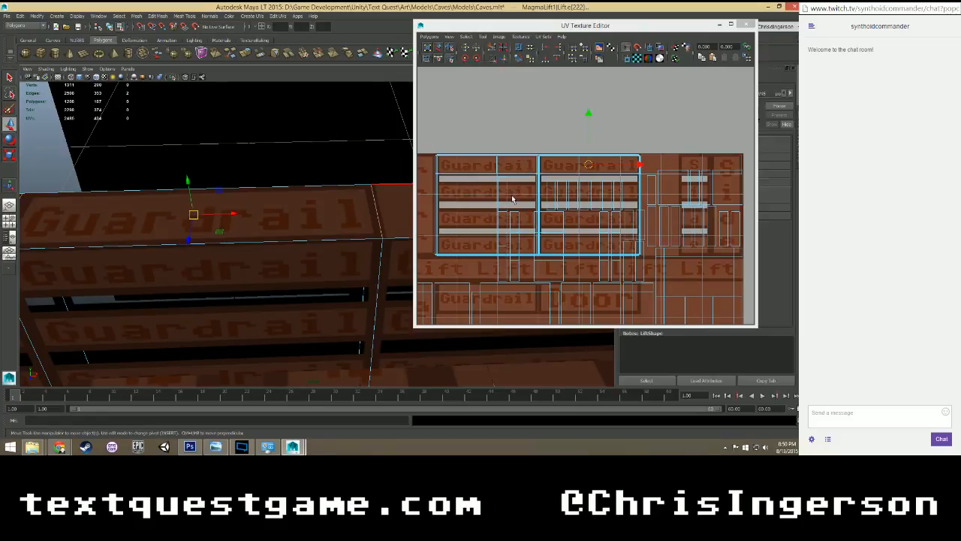
{"action": "left_click", "coordinate": [491, 48]}
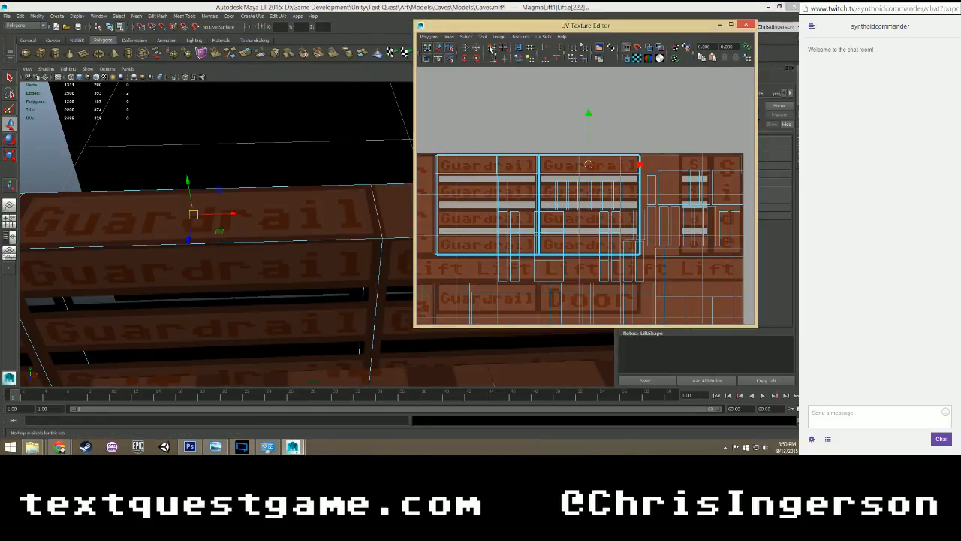
Move the end top face's UVs onto the first column's uppermost Guardrail row and save the scene.
{"action": "right_click_drag", "start_coordinate": [372, 200], "coordinate": [372, 218]}
{"action": "left_click", "coordinate": [399, 198]}
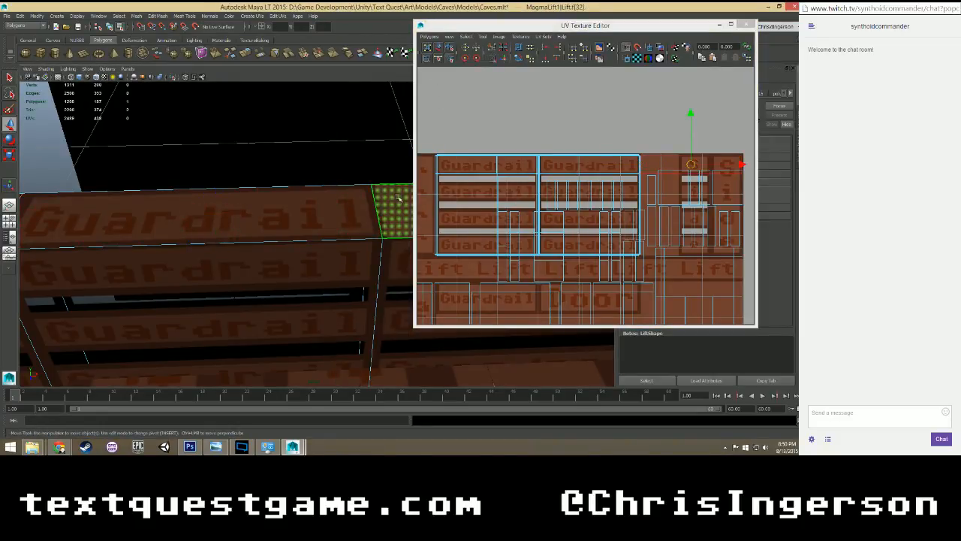
{"action": "left_click_drag", "start_coordinate": [734, 172], "coordinate": [538, 165]}
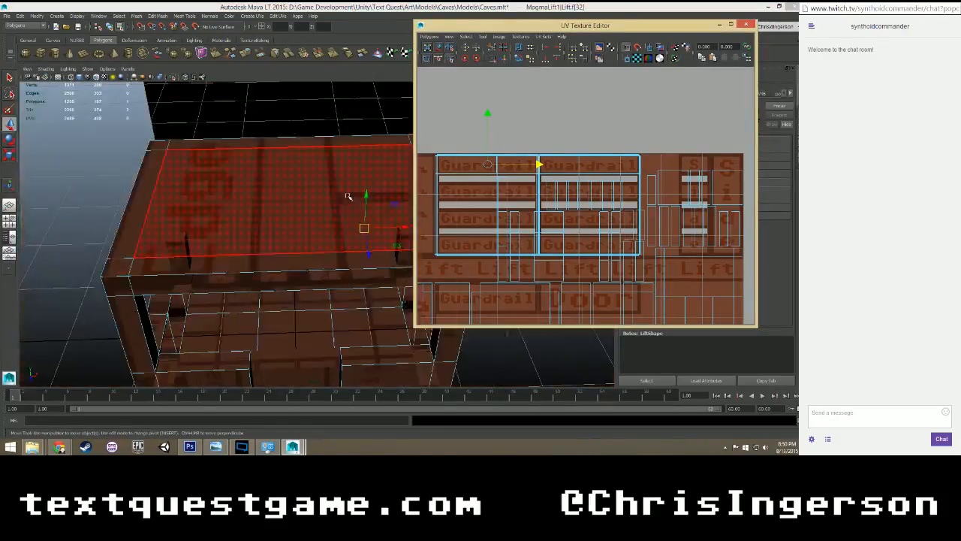
{"action": "left_click_drag", "start_coordinate": [348, 197], "coordinate": [361, 225], "text": "alt"}
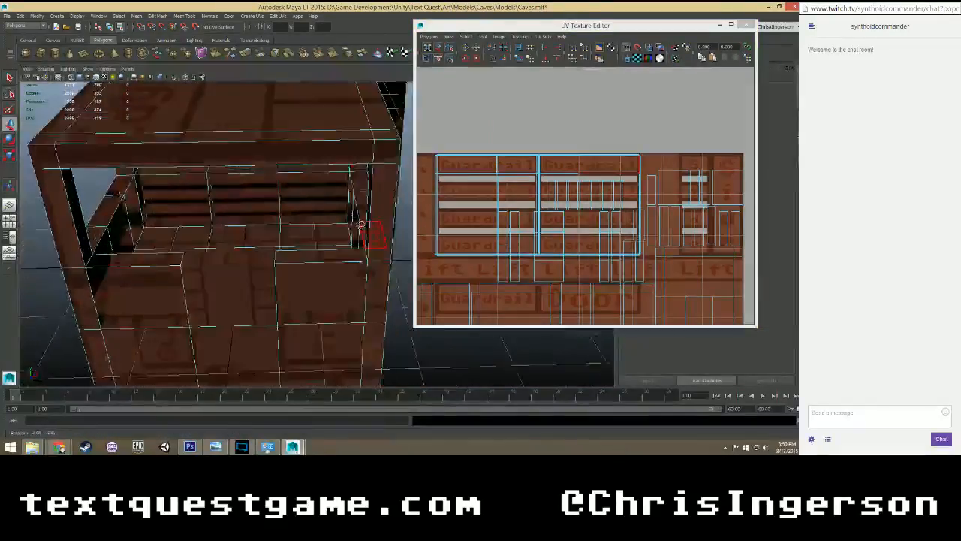
{"action": "key", "text": "ctrl+s"}
Select the three inner faces of the side guardrail and rotate their UVs to horizontal.
{"action": "scroll", "coordinate": [315, 232], "scroll_direction": "up", "scroll_amount": 5}
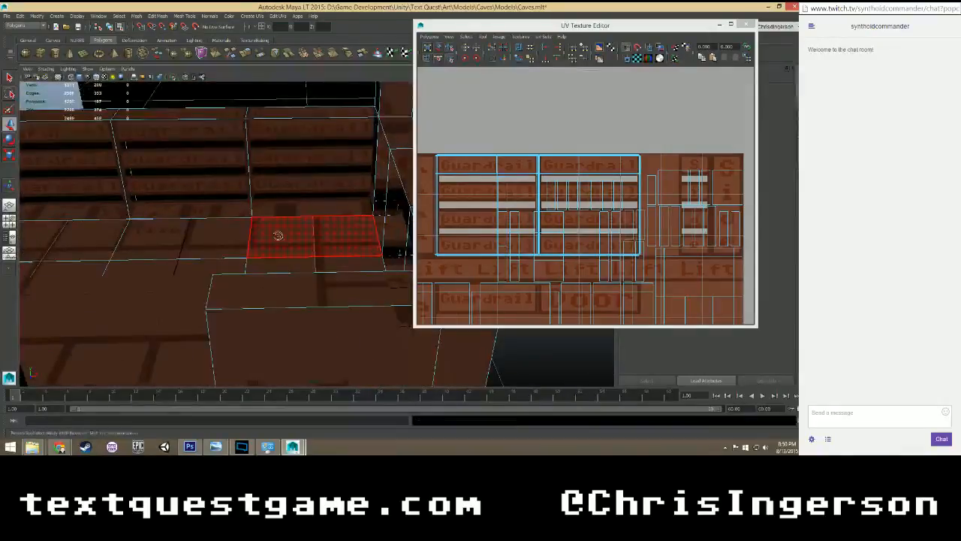
{"action": "left_click_drag", "start_coordinate": [277, 236], "coordinate": [194, 214], "text": "alt"}
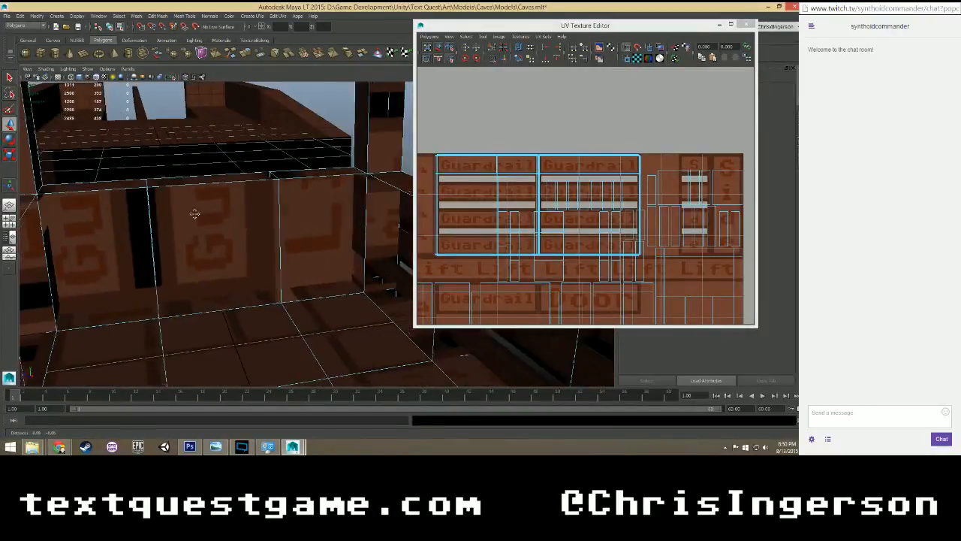
{"action": "left_click", "coordinate": [312, 211]}
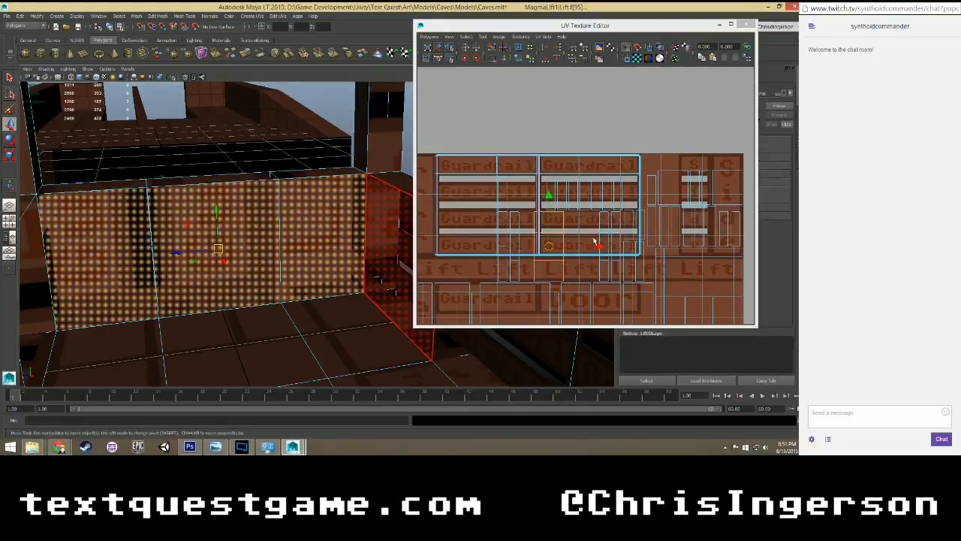
{"action": "key", "text": "e"}
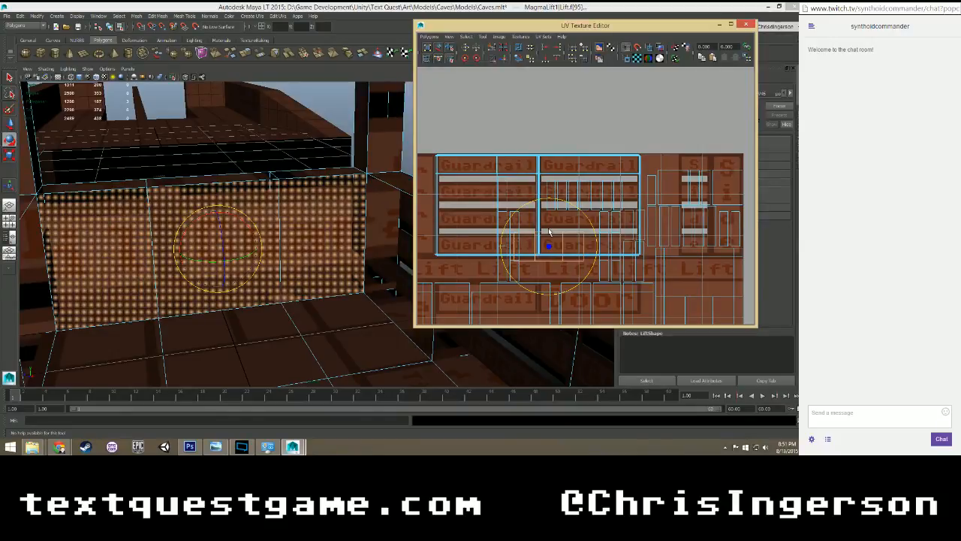
{"action": "key", "text": "w"}
Move the side guardrail's inner-face UVs up onto the two Guardrail columns and scale them to the panels' height.
{"action": "left_click", "coordinate": [546, 182]}
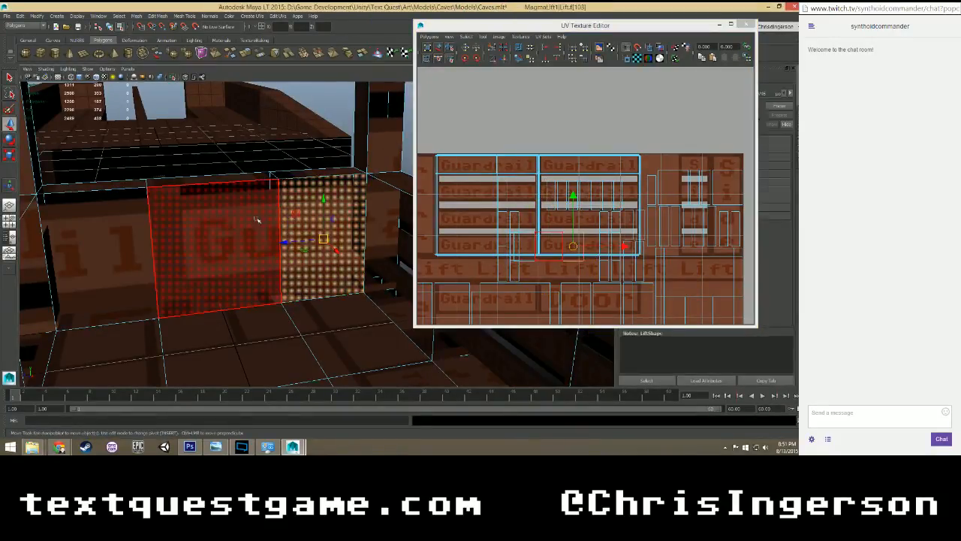
{"action": "left_click", "coordinate": [569, 204]}
{"action": "left_click_drag", "start_coordinate": [549, 196], "coordinate": [548, 155]}
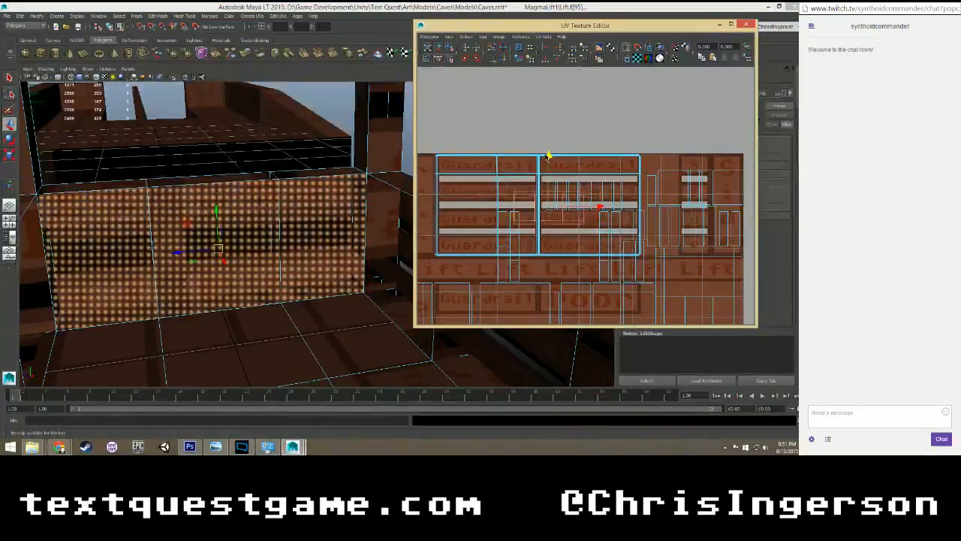
{"action": "left_click_drag", "start_coordinate": [599, 206], "coordinate": [632, 156]}
{"action": "key", "text": "r"}
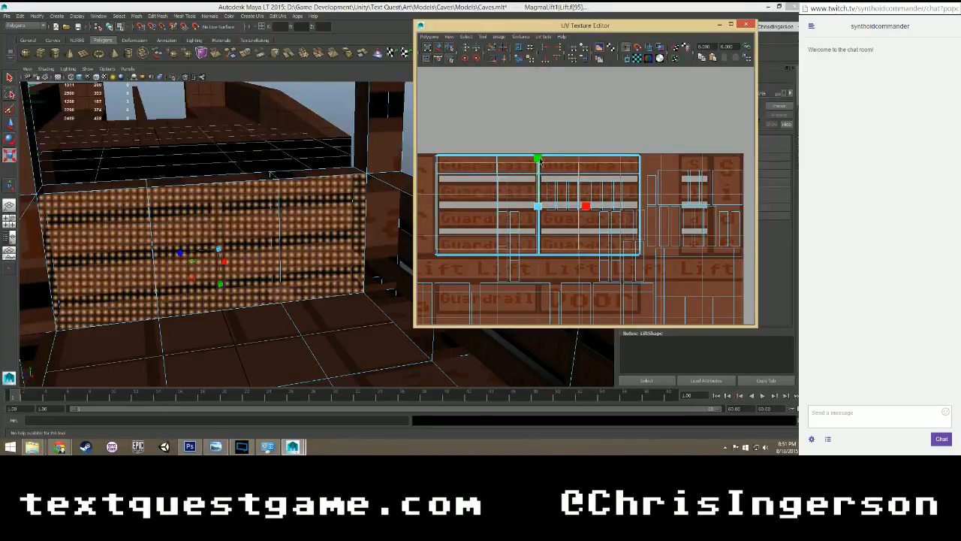
{"action": "left_click_drag", "start_coordinate": [540, 160], "coordinate": [537, 153]}
{"action": "key", "text": "w"}
Select the three outer faces of the side guardrail.
{"action": "left_click_drag", "start_coordinate": [361, 233], "coordinate": [240, 227], "text": "alt"}
{"action": "left_click_drag", "start_coordinate": [298, 229], "coordinate": [270, 274], "text": "alt"}
{"action": "scroll", "coordinate": [317, 270], "scroll_direction": "down", "scroll_amount": 5}
{"action": "left_click", "coordinate": [257, 289], "text": "shift"}
{"action": "left_click", "coordinate": [316, 290], "text": "shift"}
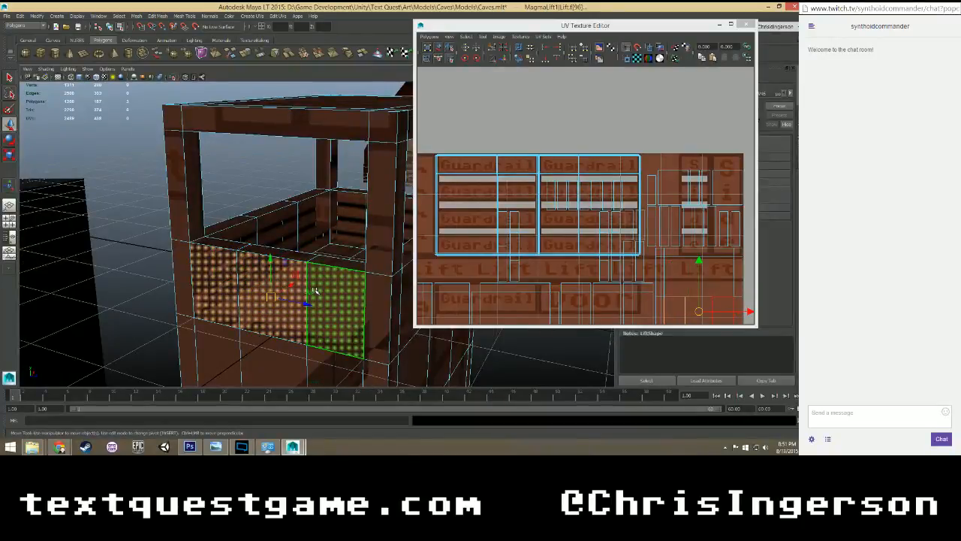
Cut the UVs along the edges bounding the side guardrail's three outer faces.
{"action": "scroll", "coordinate": [315, 290], "scroll_direction": "up", "scroll_amount": 4}
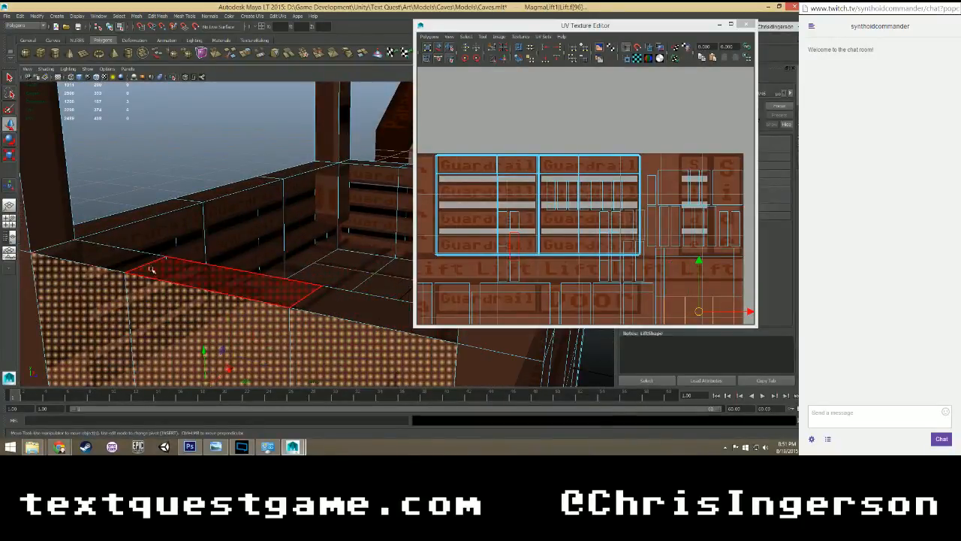
{"action": "scroll", "coordinate": [619, 223], "scroll_direction": "down", "scroll_amount": 6}
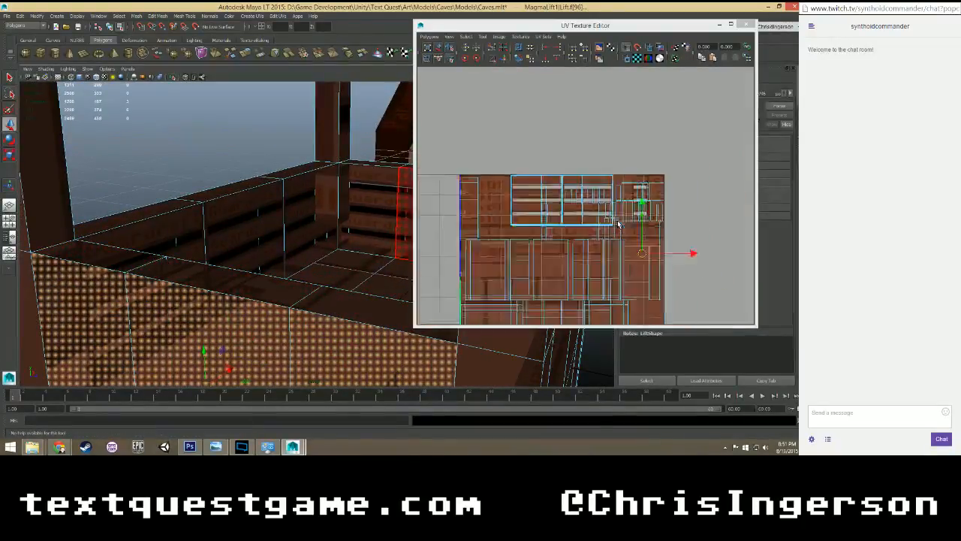
{"action": "scroll", "coordinate": [620, 223], "scroll_direction": "up", "scroll_amount": 2}
{"action": "scroll", "coordinate": [643, 259], "scroll_direction": "up", "scroll_amount": 8}
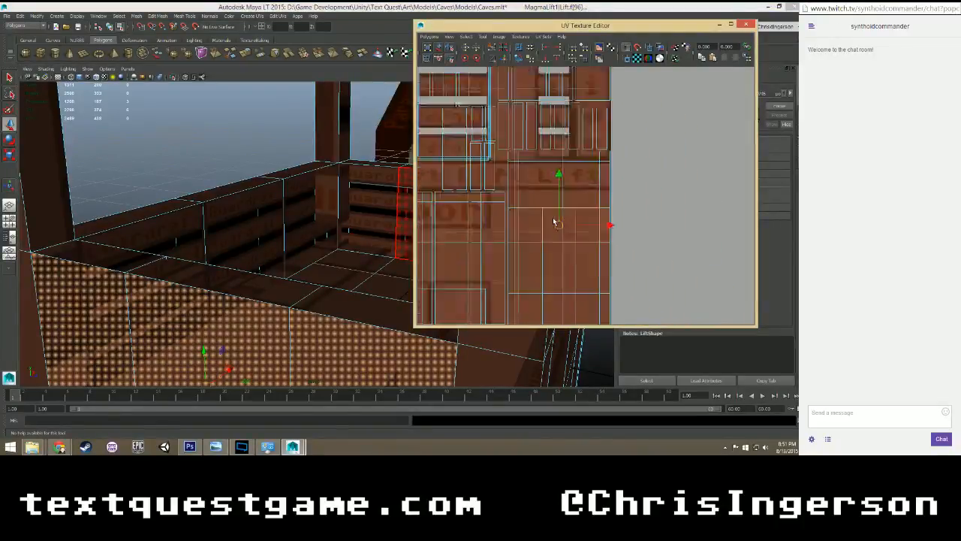
{"action": "right_click_drag", "start_coordinate": [494, 226], "coordinate": [493, 208]}
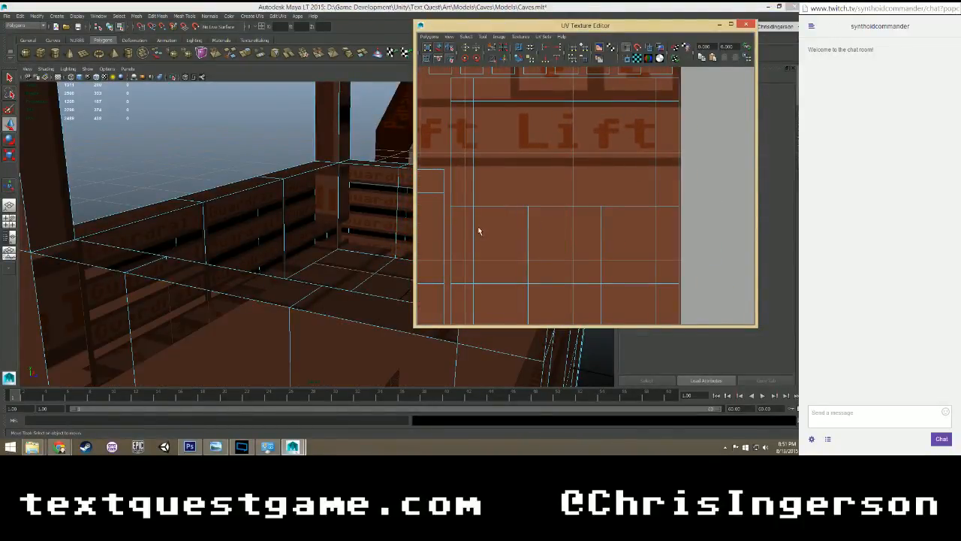
{"action": "left_click", "coordinate": [476, 228]}
{"action": "left_click", "coordinate": [557, 284], "text": "shift"}
{"action": "left_click", "coordinate": [632, 283], "text": "shift"}
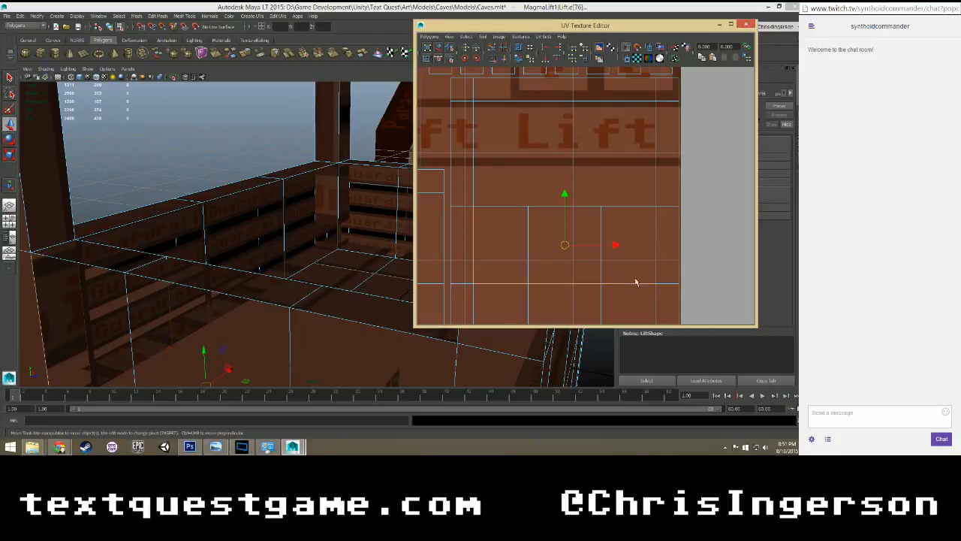
{"action": "left_click", "coordinate": [659, 242], "text": "shift"}
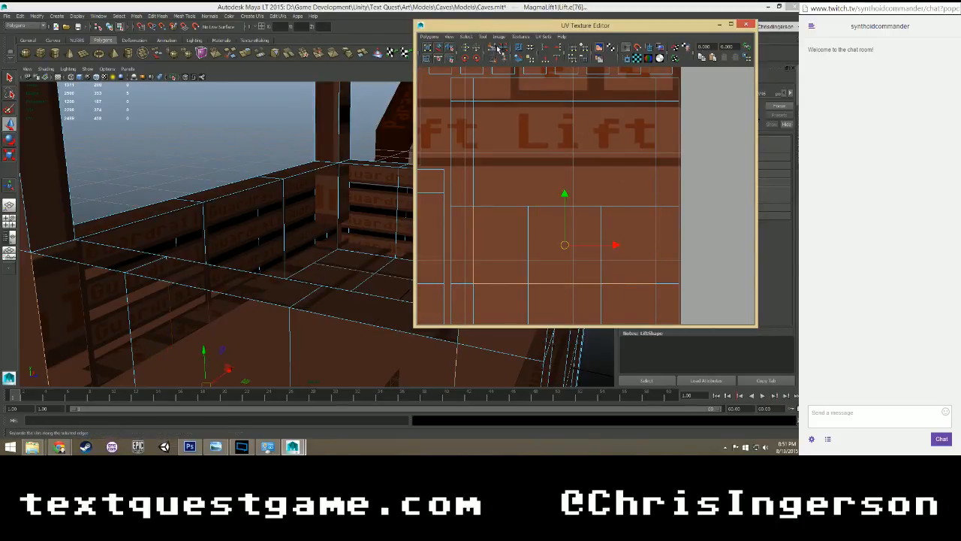
Reselect the side guardrail's three outer faces and move their UVs onto the middle of the two Guardrail columns.
{"action": "right_click_drag", "start_coordinate": [486, 230], "coordinate": [486, 247]}
{"action": "left_click", "coordinate": [490, 237]}
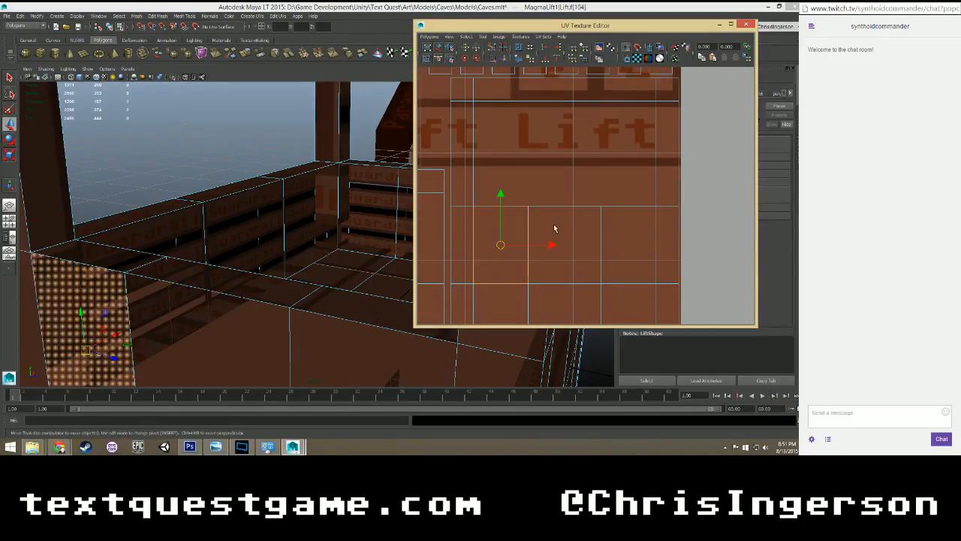
{"action": "left_click", "coordinate": [557, 227], "text": "shift"}
{"action": "left_click", "coordinate": [615, 223], "text": "shift"}
{"action": "scroll", "coordinate": [292, 262], "scroll_direction": "down", "scroll_amount": 3}
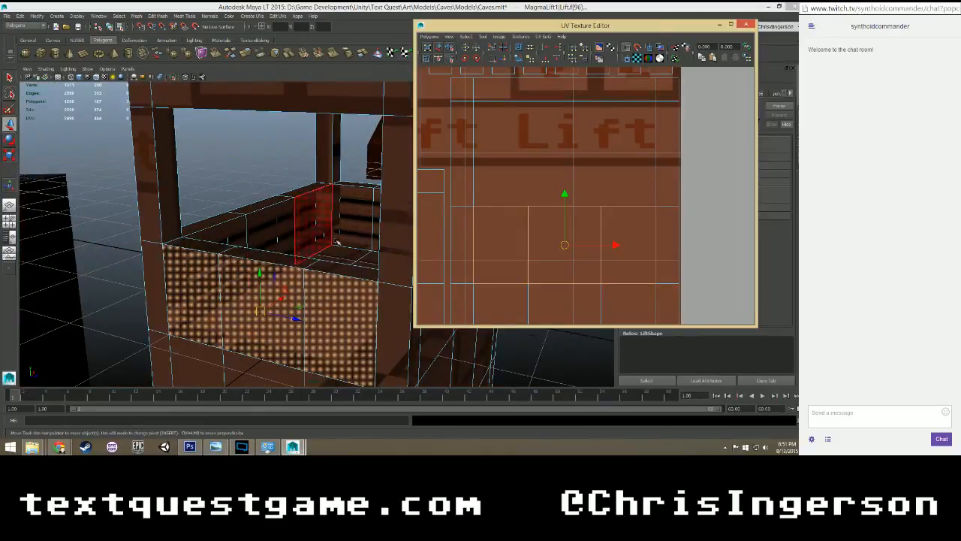
{"action": "scroll", "coordinate": [536, 230], "scroll_direction": "down", "scroll_amount": 3}
{"action": "scroll", "coordinate": [536, 230], "scroll_direction": "down", "scroll_amount": 3}
{"action": "middle_click_drag", "start_coordinate": [510, 192], "coordinate": [606, 221], "text": "alt"}
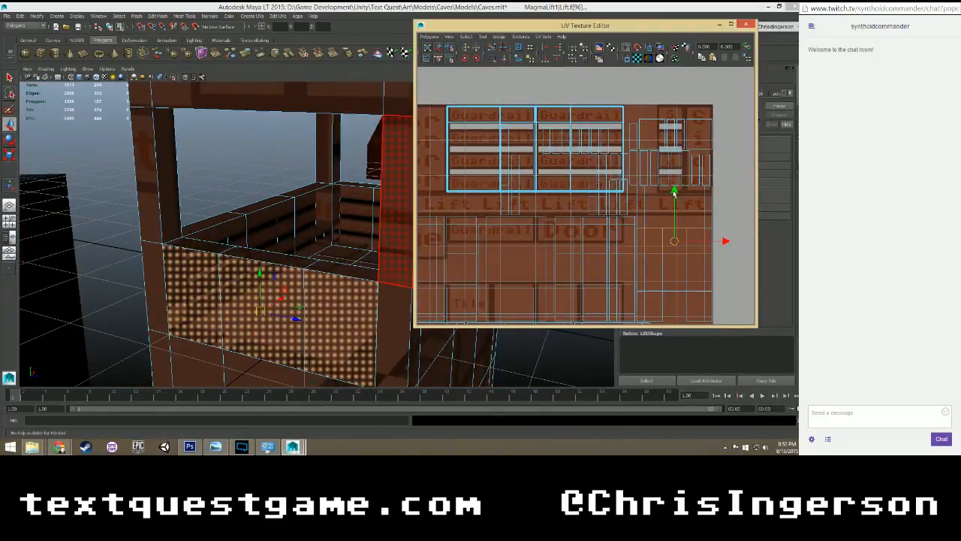
{"action": "left_click_drag", "start_coordinate": [674, 193], "coordinate": [659, 105]}
{"action": "left_click_drag", "start_coordinate": [727, 154], "coordinate": [587, 154]}
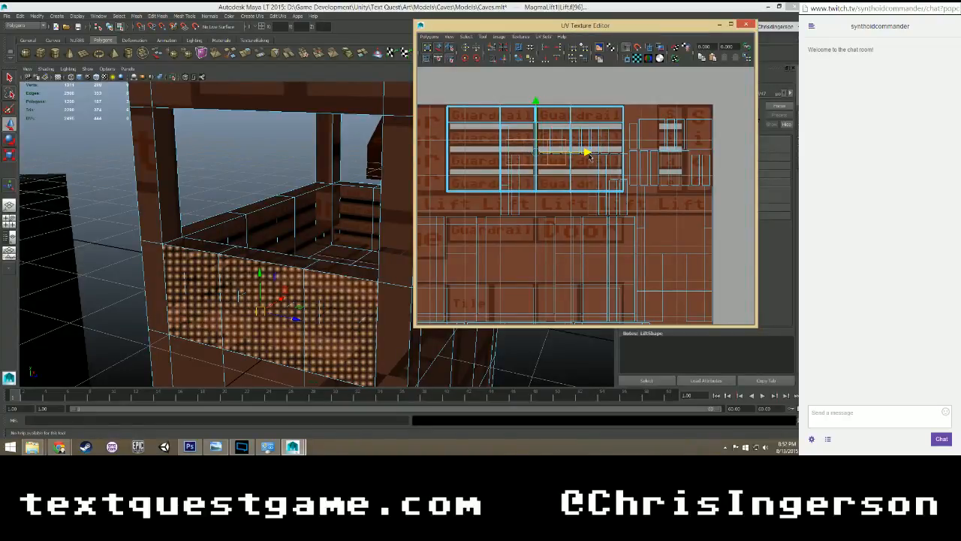
Enlarge the outer side faces' UVs to fit the Guardrail panels, nudge them up and check the alignment on the model.
{"action": "key", "text": "r"}
{"action": "left_click_drag", "start_coordinate": [538, 150], "coordinate": [628, 81]}
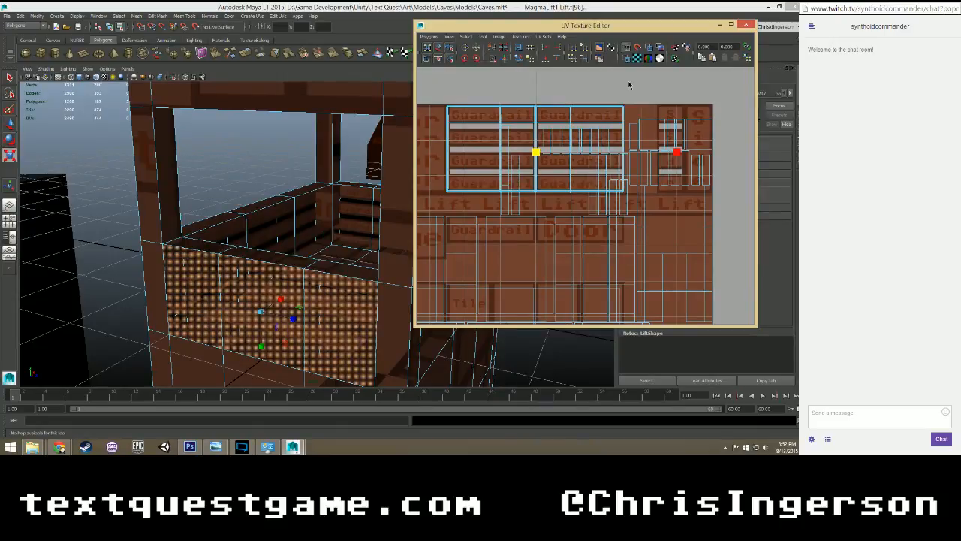
{"action": "key", "text": "w"}
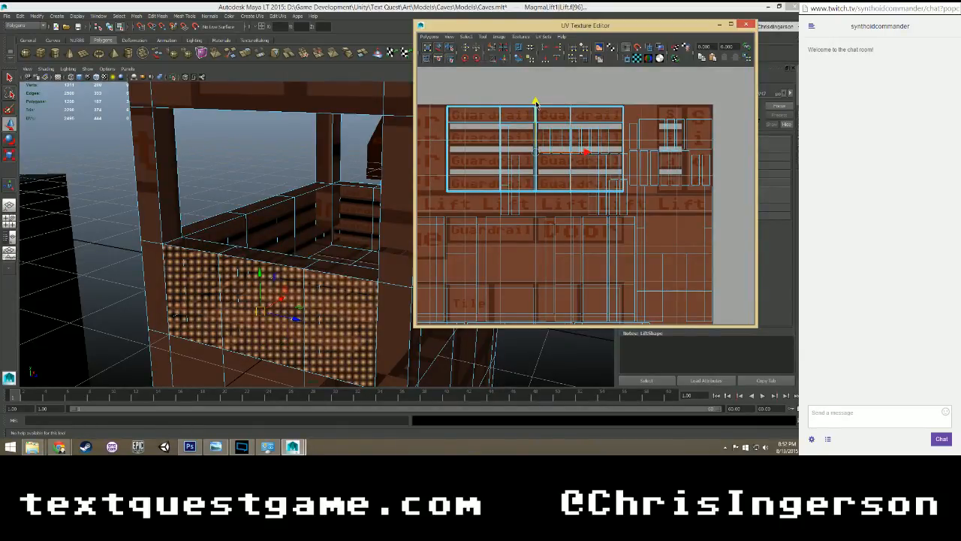
{"action": "left_click_drag", "start_coordinate": [536, 102], "coordinate": [535, 98]}
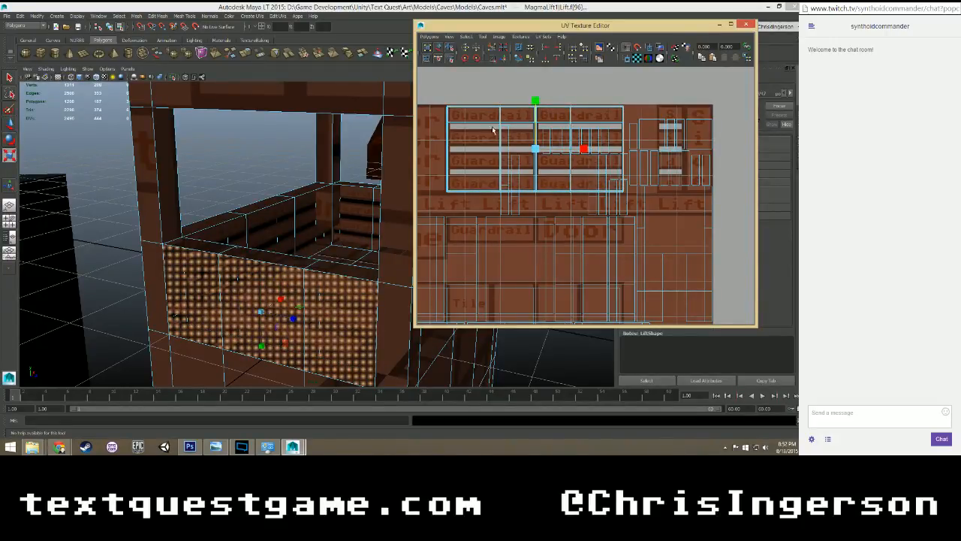
{"action": "left_click_drag", "start_coordinate": [390, 226], "coordinate": [336, 232], "text": "alt"}
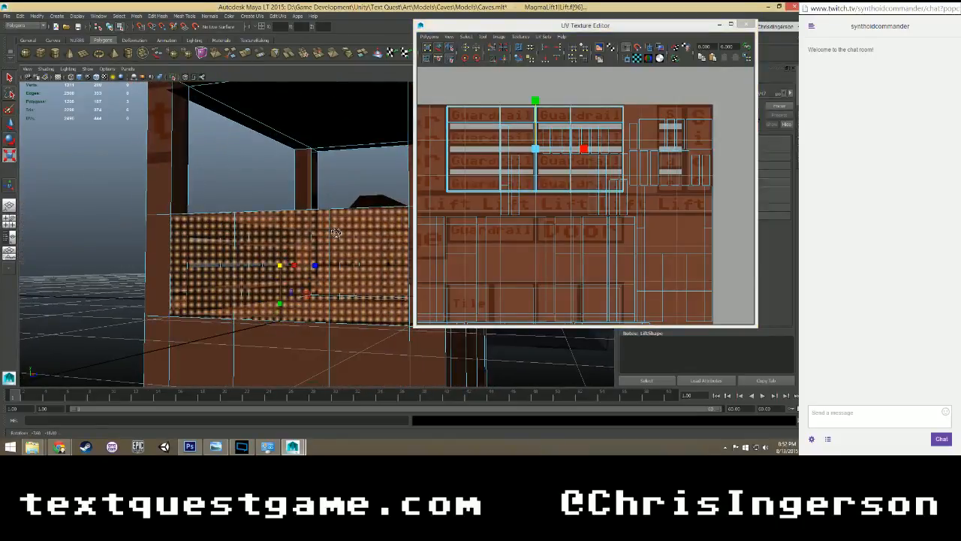
Select the side guardrail's three top faces and rotate their UVs so the strip lies horizontally.
{"action": "left_click", "coordinate": [263, 196]}
{"action": "left_click_drag", "start_coordinate": [253, 183], "coordinate": [256, 299], "text": "alt"}
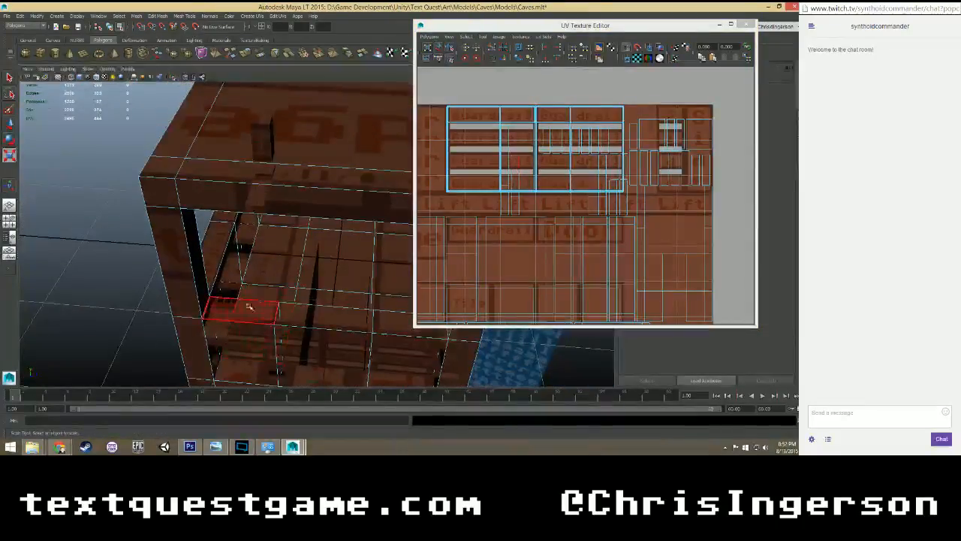
{"action": "left_click", "coordinate": [248, 306]}
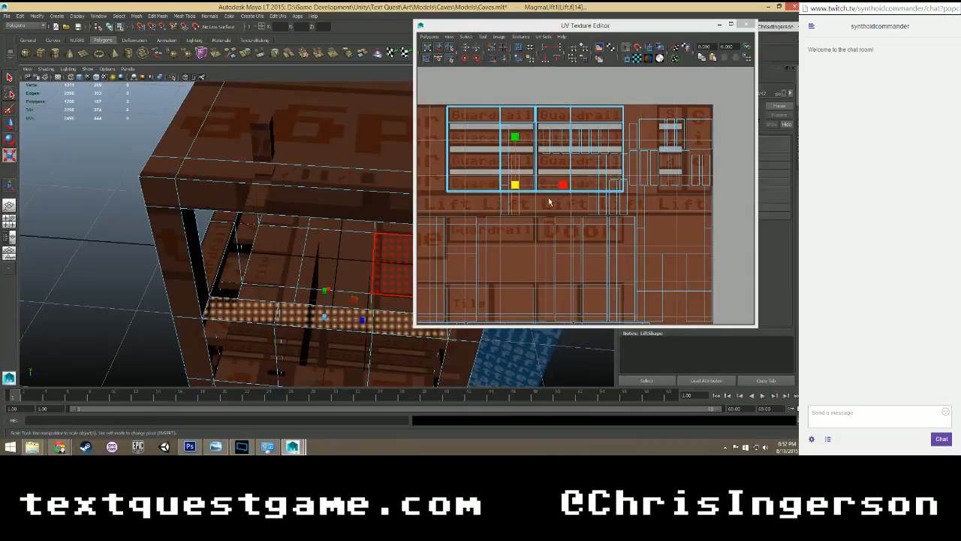
{"action": "key", "text": "e"}
{"action": "left_click_drag", "start_coordinate": [530, 143], "coordinate": [476, 180]}
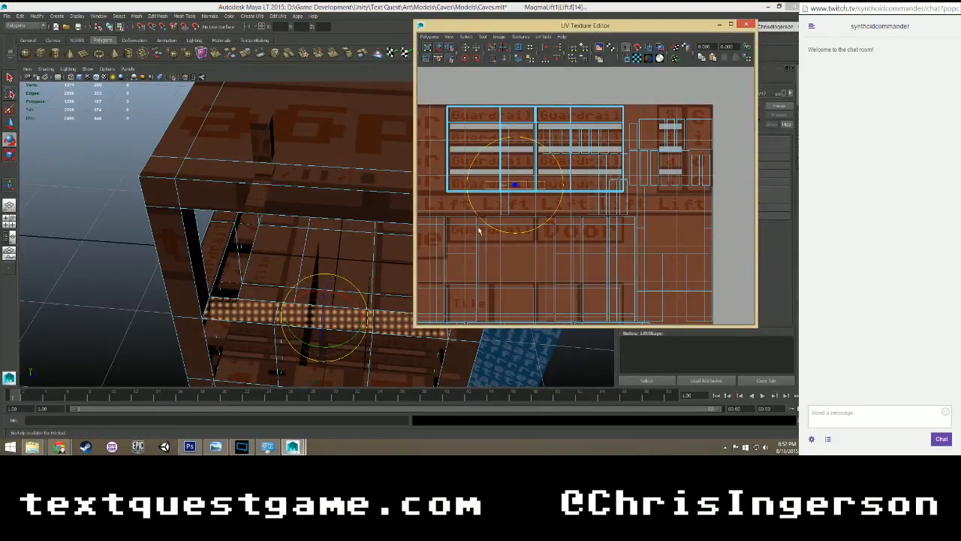
Reselect the side guardrail's three top faces, then enlarge, center and widen their UVs across the lowest Guardrail row of both columns.
{"action": "left_click", "coordinate": [131, 261]}
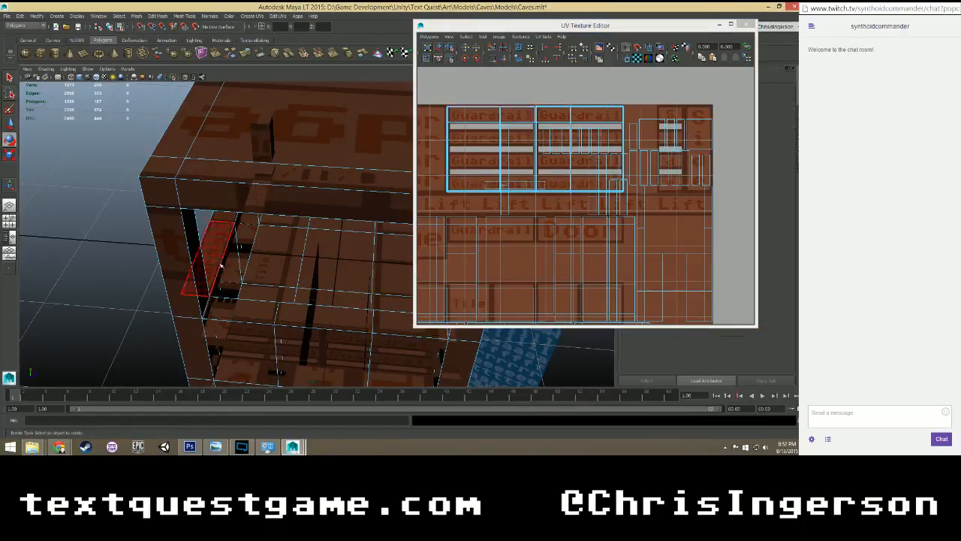
{"action": "left_click_drag", "start_coordinate": [311, 314], "coordinate": [190, 301], "text": "alt"}
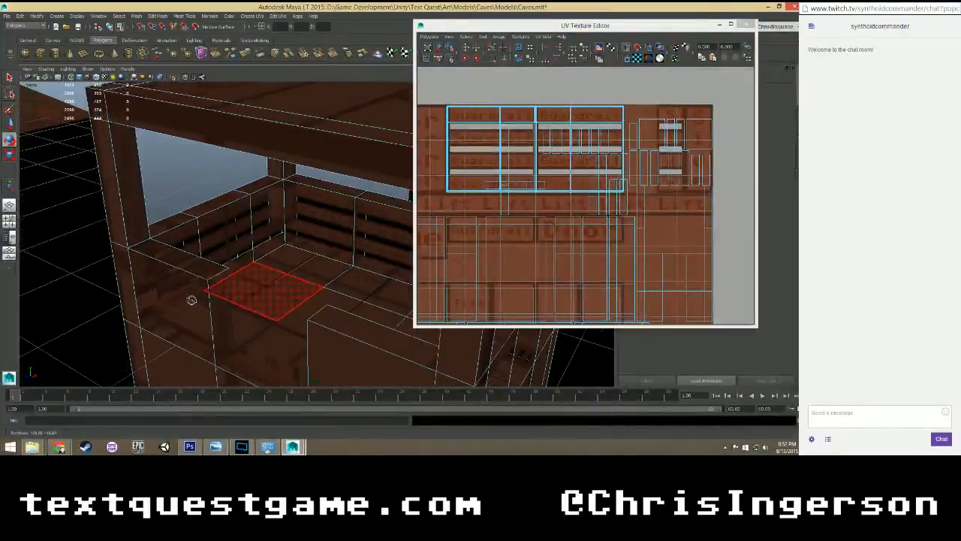
{"action": "left_click", "coordinate": [263, 184]}
{"action": "left_click", "coordinate": [222, 204], "text": "shift"}
{"action": "left_click", "coordinate": [178, 225], "text": "shift"}
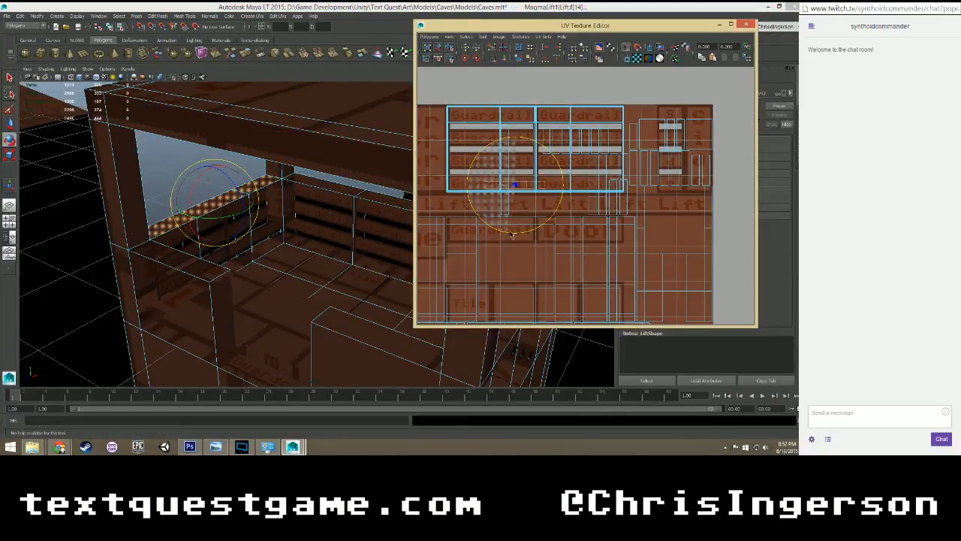
{"action": "key", "text": "r"}
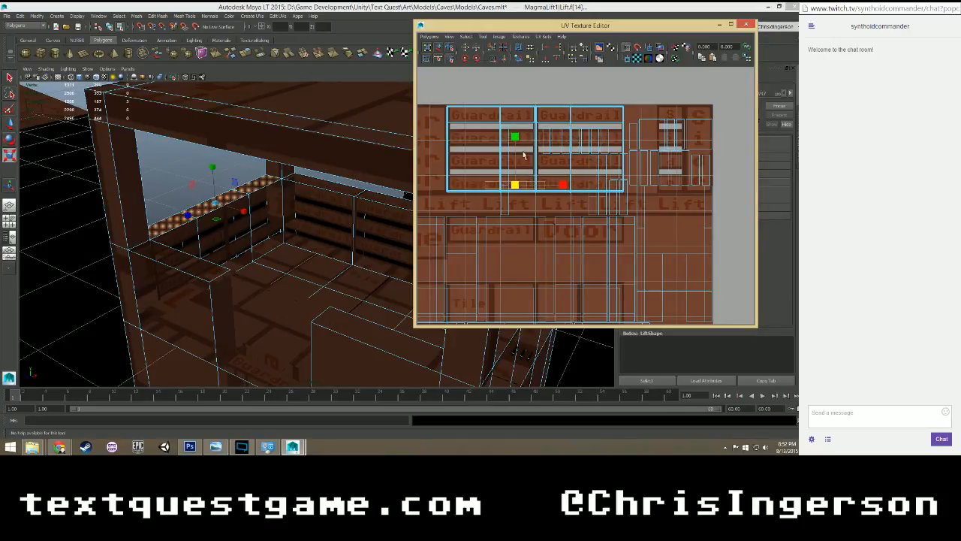
{"action": "left_click_drag", "start_coordinate": [515, 186], "coordinate": [580, 152]}
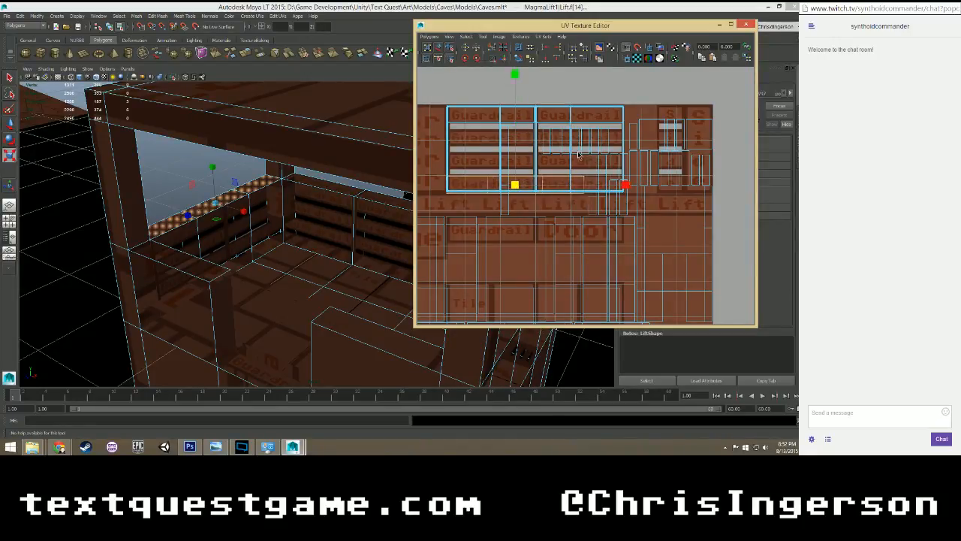
{"action": "key", "text": "w"}
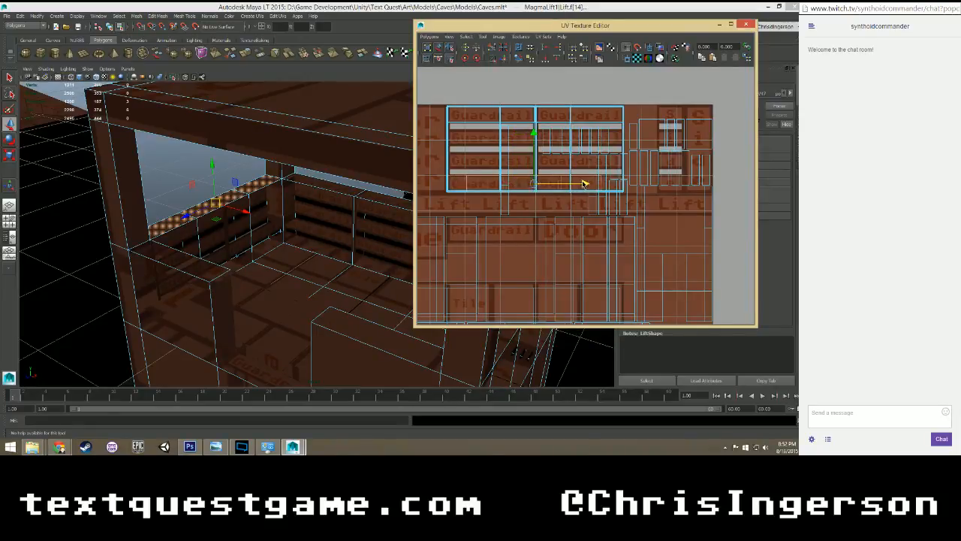
{"action": "key", "text": "r"}
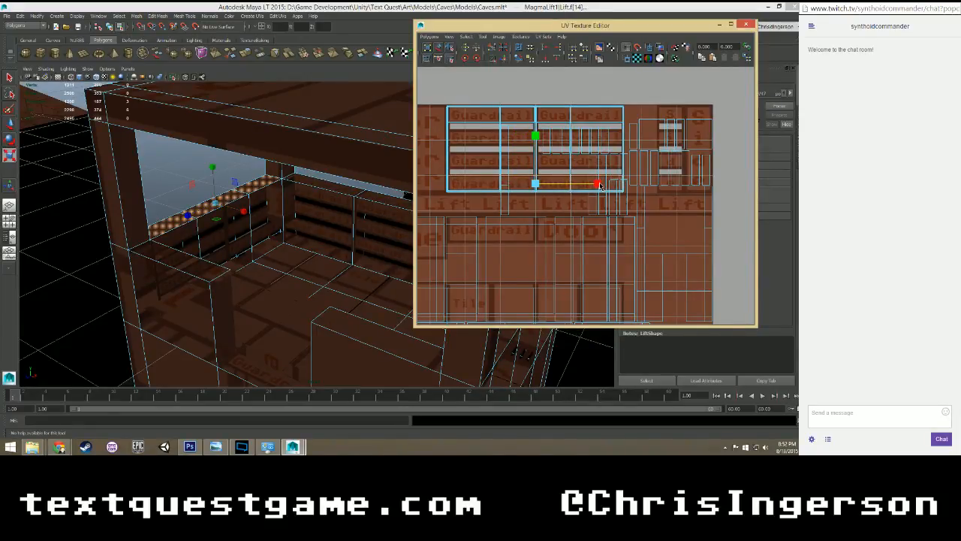
{"action": "left_click", "coordinate": [177, 190]}
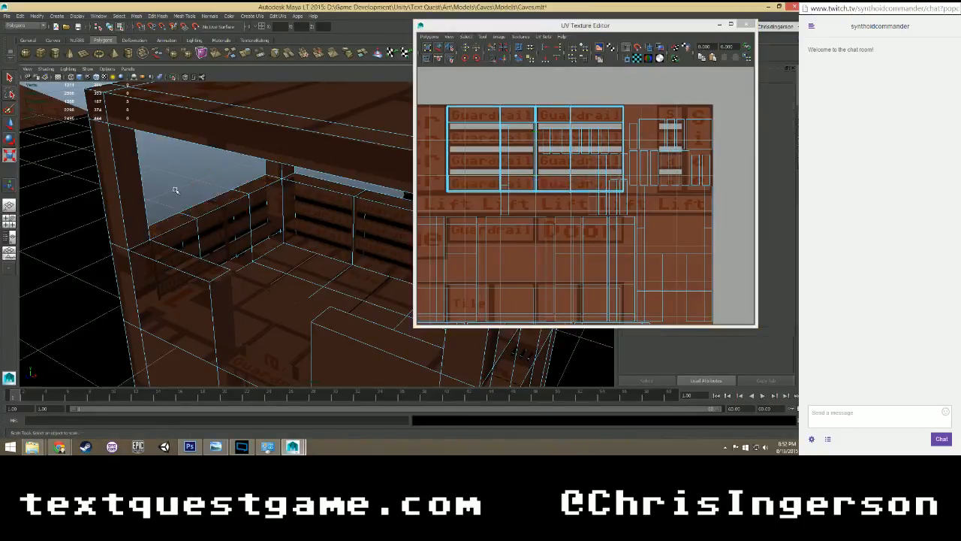
Check the side guardrail's texture from inside the lift and reselect its three top faces with the Move tool for a UV adjustment.
{"action": "scroll", "coordinate": [175, 194], "scroll_direction": "up", "scroll_amount": 5}
{"action": "left_click_drag", "start_coordinate": [187, 176], "coordinate": [131, 155], "text": "alt"}
{"action": "middle_click_drag", "start_coordinate": [234, 137], "coordinate": [272, 200], "text": "alt"}
{"action": "scroll", "coordinate": [284, 198], "scroll_direction": "up", "scroll_amount": 4}
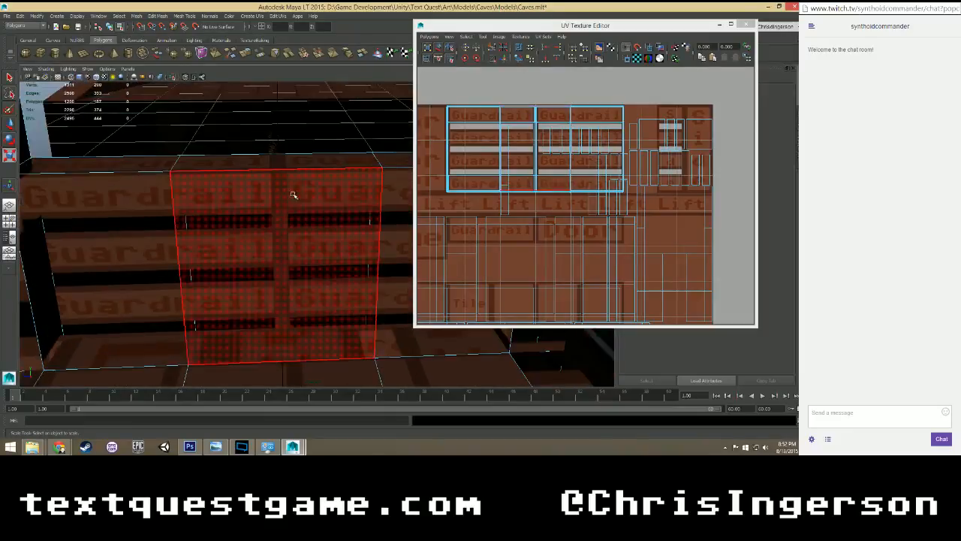
{"action": "left_click_drag", "start_coordinate": [294, 182], "coordinate": [297, 195], "text": "alt"}
{"action": "middle_click_drag", "start_coordinate": [341, 188], "coordinate": [346, 233], "text": "alt"}
{"action": "left_click", "coordinate": [386, 210]}
{"action": "double_click", "coordinate": [386, 209]}
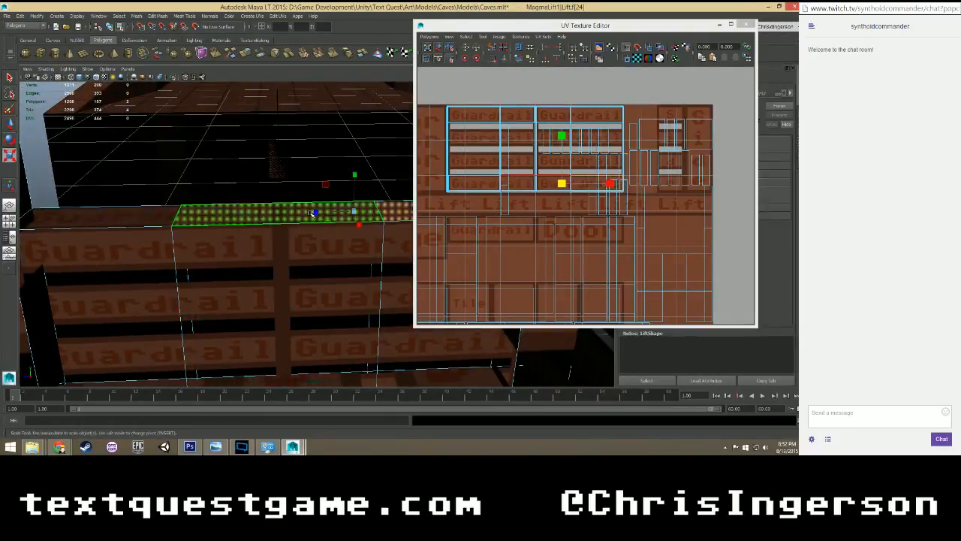
{"action": "scroll", "coordinate": [510, 196], "scroll_direction": "up", "scroll_amount": 2}
{"action": "scroll", "coordinate": [509, 195], "scroll_direction": "up", "scroll_amount": 2}
{"action": "key", "text": "w"}
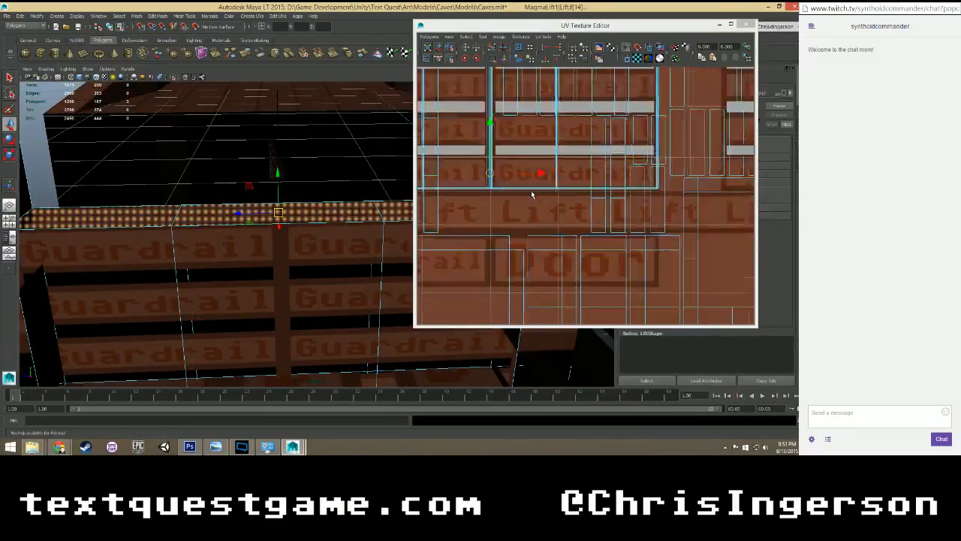
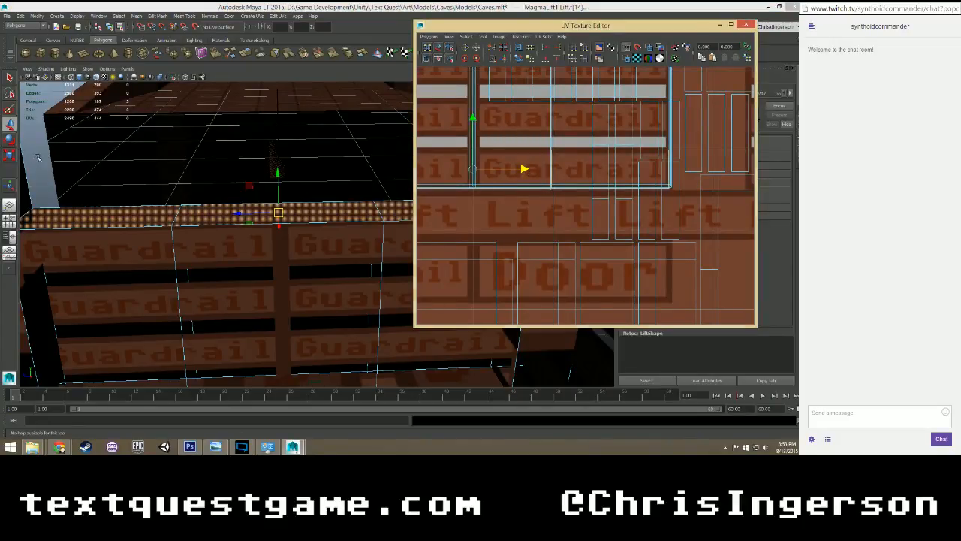
Save the scene, select the lift's front guardrail face beside the entrance opening and locate its UVs on the texture.
{"action": "left_click", "coordinate": [86, 178]}
{"action": "left_click_drag", "start_coordinate": [87, 178], "coordinate": [155, 249], "text": "alt"}
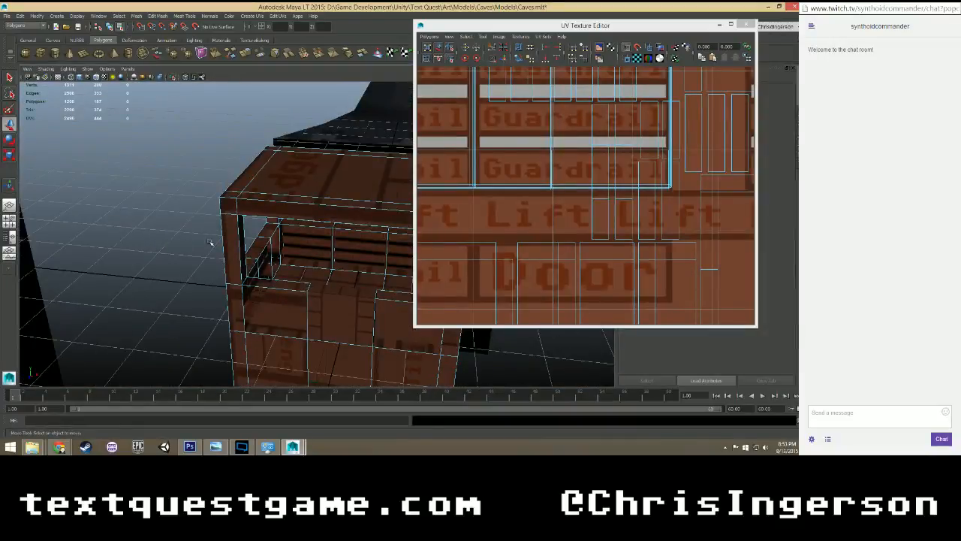
{"action": "left_click", "coordinate": [318, 295]}
{"action": "key", "text": "ctrl+s"}
{"action": "mouse_move", "coordinate": [340, 295]}
{"action": "left_mouse_down", "text": "alt"}
{"action": "mouse_move", "coordinate": [367, 289]}
{"action": "mouse_move", "coordinate": [353, 293]}
{"action": "left_mouse_up", "text": "alt"}
{"action": "left_click", "coordinate": [277, 299]}
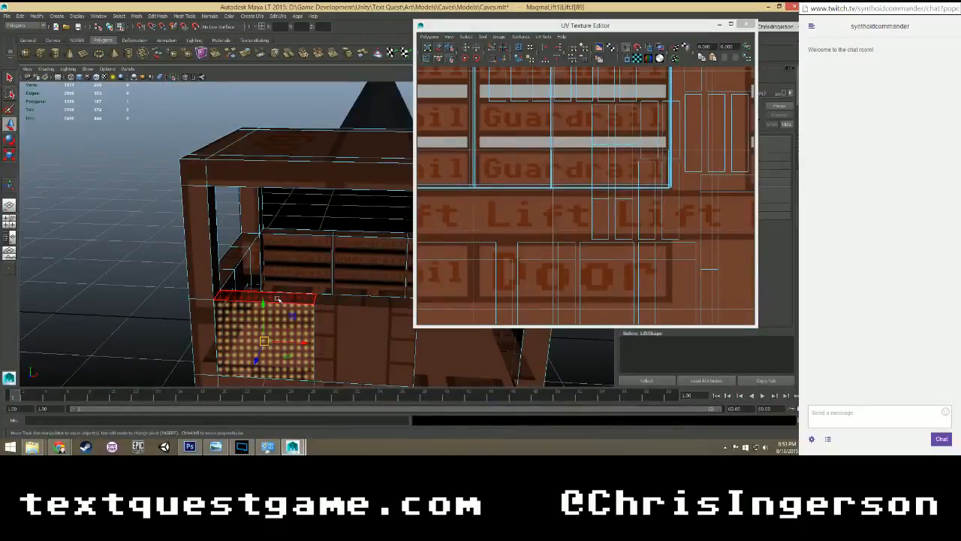
{"action": "middle_click_drag", "start_coordinate": [360, 321], "coordinate": [296, 273], "text": "alt"}
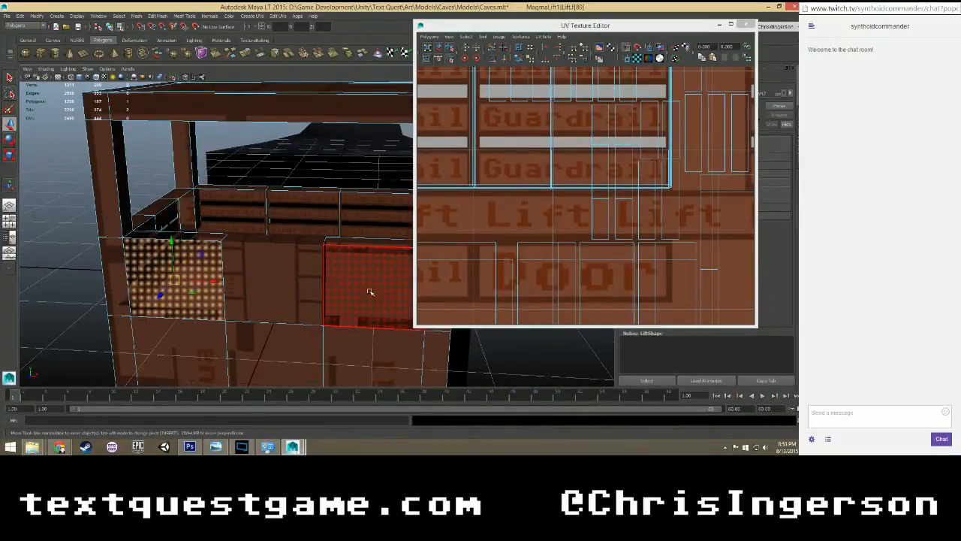
{"action": "scroll", "coordinate": [547, 230], "scroll_direction": "down", "scroll_amount": 3}
{"action": "scroll", "coordinate": [553, 220], "scroll_direction": "down", "scroll_amount": 2}
{"action": "scroll", "coordinate": [571, 220], "scroll_direction": "up", "scroll_amount": 6}
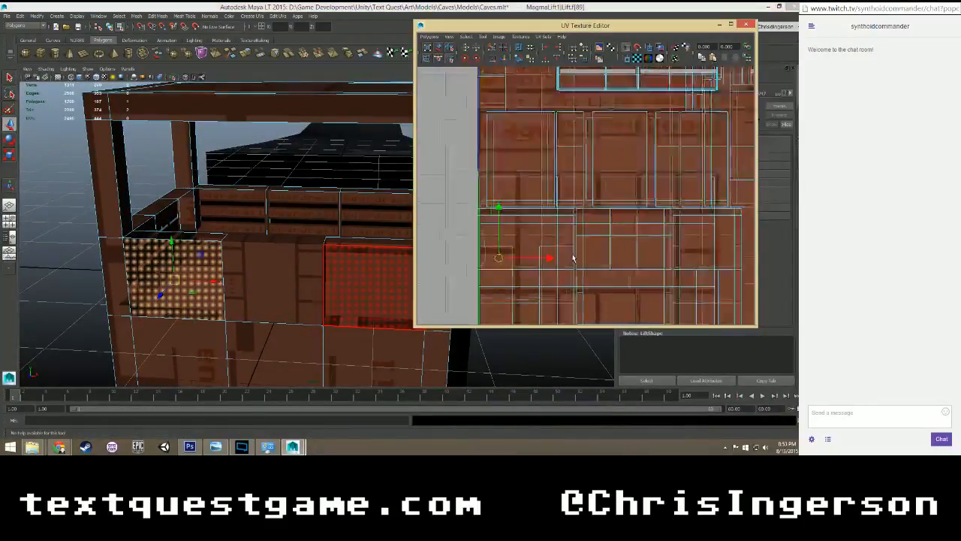
{"action": "scroll", "coordinate": [578, 233], "scroll_direction": "up", "scroll_amount": 2}
{"action": "right_click_drag", "start_coordinate": [509, 233], "coordinate": [504, 216]}
Select the edges bordering the two front guardrail faces and cut the UVs along them.
{"action": "left_click", "coordinate": [128, 279]}
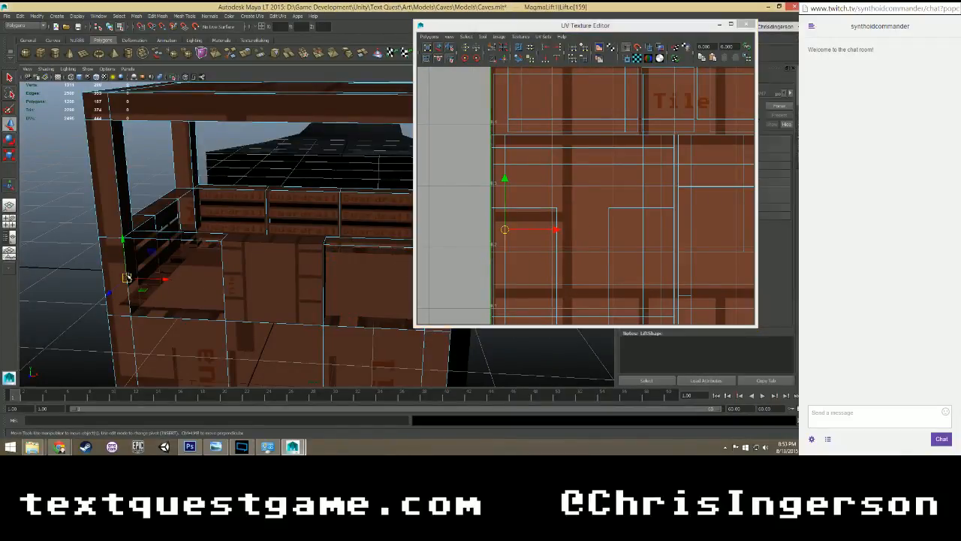
{"action": "left_click", "coordinate": [144, 314], "text": "shift"}
{"action": "middle_click_drag", "start_coordinate": [302, 316], "coordinate": [230, 313], "text": "alt"}
{"action": "left_click", "coordinate": [231, 314], "text": "shift"}
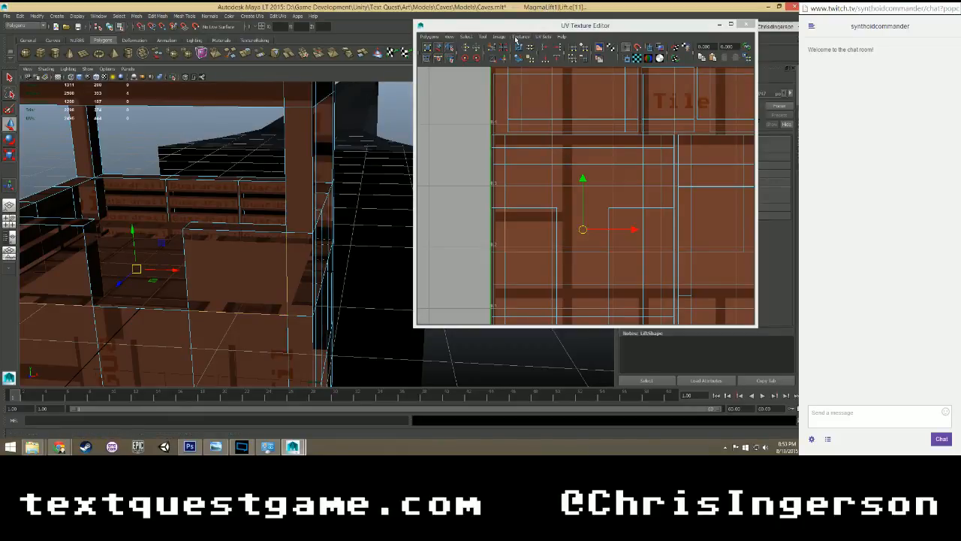
{"action": "left_click", "coordinate": [467, 37]}
{"action": "left_click", "coordinate": [475, 39]}
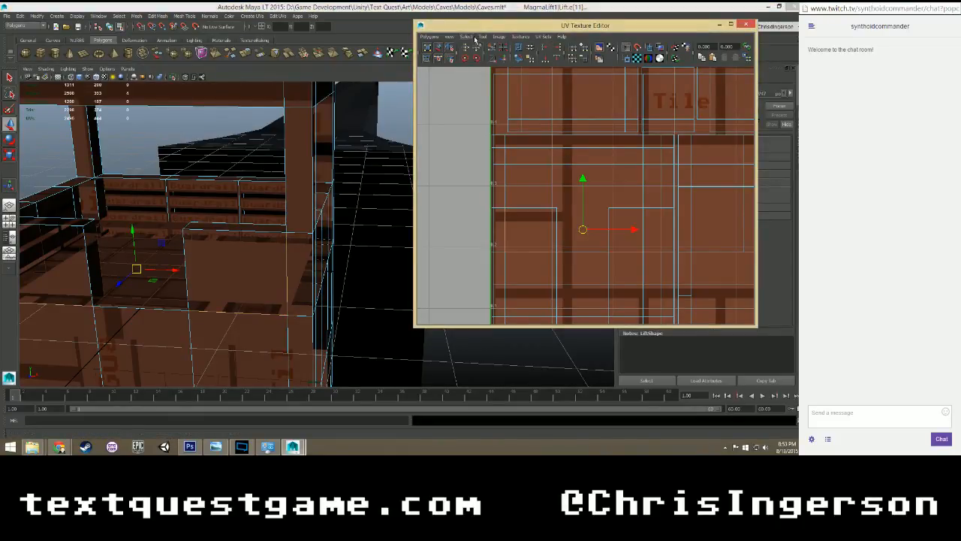
Select the two front guardrail faces on either side of the entrance and move their UVs up onto the Guardrail panels.
{"action": "right_click_drag", "start_coordinate": [230, 258], "coordinate": [231, 274]}
{"action": "left_click", "coordinate": [234, 270]}
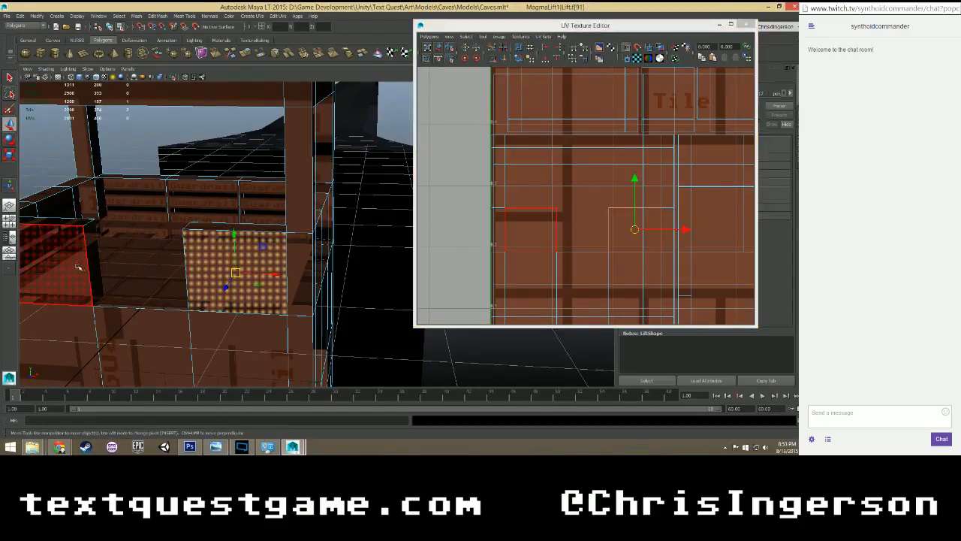
{"action": "scroll", "coordinate": [583, 231], "scroll_direction": "down", "scroll_amount": 1}
{"action": "scroll", "coordinate": [584, 230], "scroll_direction": "down", "scroll_amount": 2}
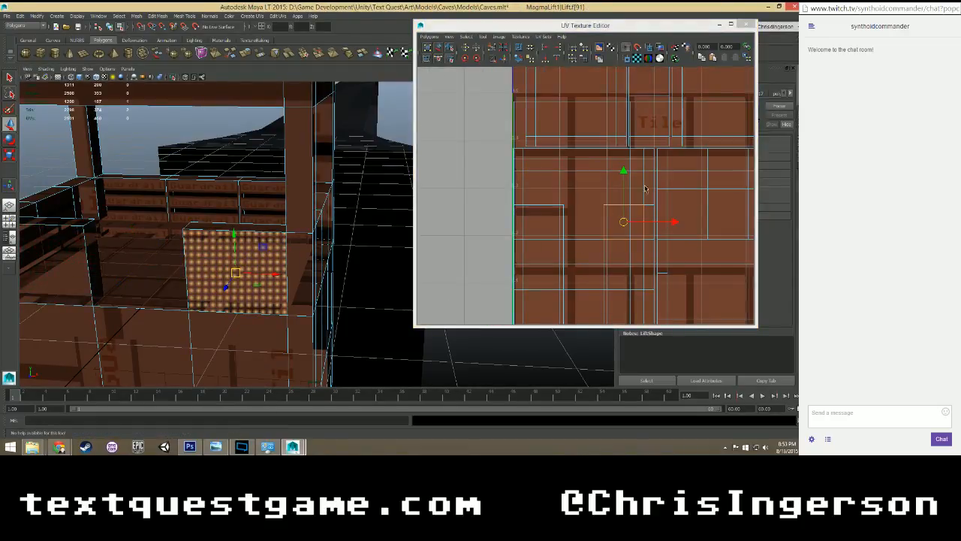
{"action": "middle_click_drag", "start_coordinate": [643, 188], "coordinate": [572, 228], "text": "alt"}
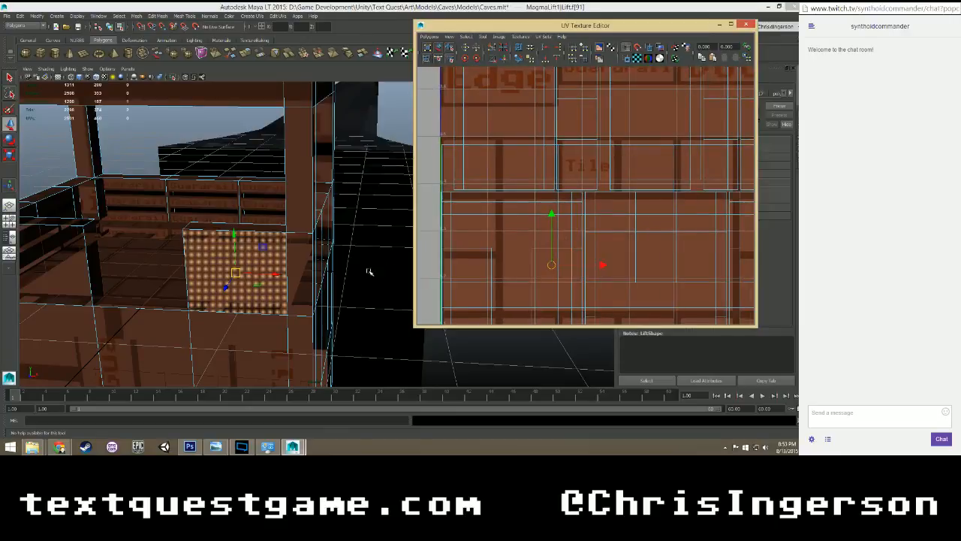
{"action": "left_click", "coordinate": [78, 271]}
{"action": "left_click_drag", "start_coordinate": [512, 219], "coordinate": [513, 97]}
{"action": "middle_click_drag", "start_coordinate": [585, 96], "coordinate": [547, 220], "text": "alt"}
{"action": "left_click_drag", "start_coordinate": [476, 220], "coordinate": [476, 123]}
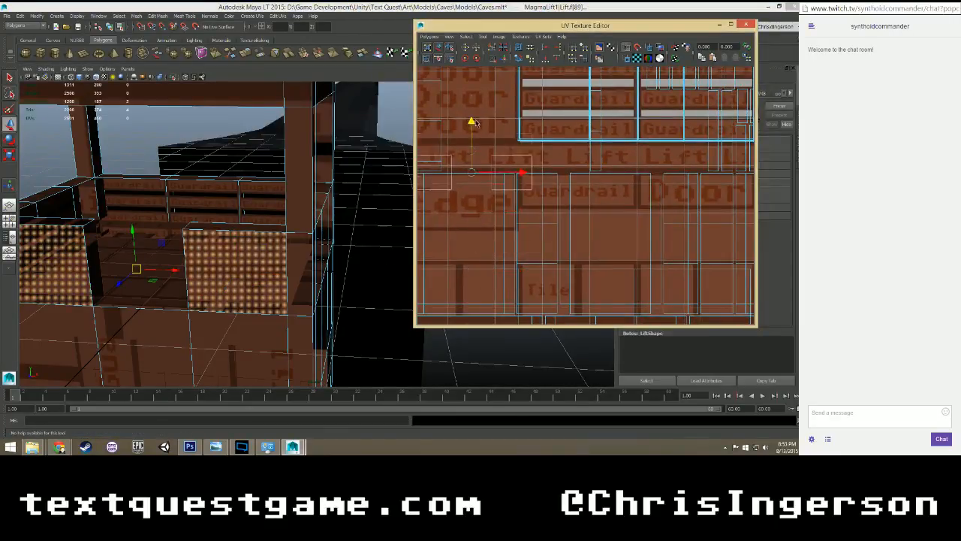
{"action": "middle_click_drag", "start_coordinate": [529, 95], "coordinate": [502, 201], "text": "alt"}
{"action": "left_click_drag", "start_coordinate": [464, 191], "coordinate": [463, 170]}
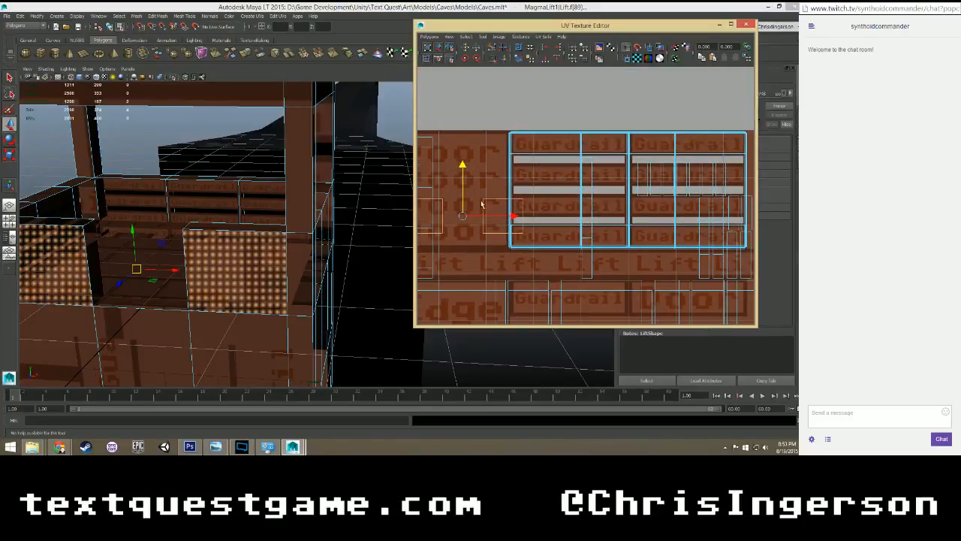
{"action": "left_click_drag", "start_coordinate": [513, 217], "coordinate": [681, 205]}
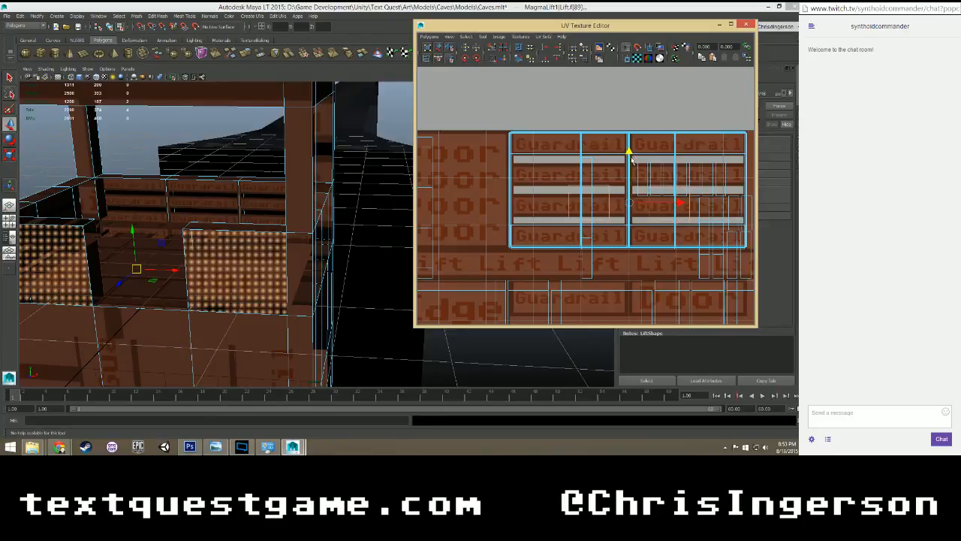
Scale the two front faces' UVs up to about the height of the Guardrail panels and nudge them up into line.
{"action": "middle_click_drag", "start_coordinate": [627, 169], "coordinate": [572, 223], "text": "alt"}
{"action": "key", "text": "r"}
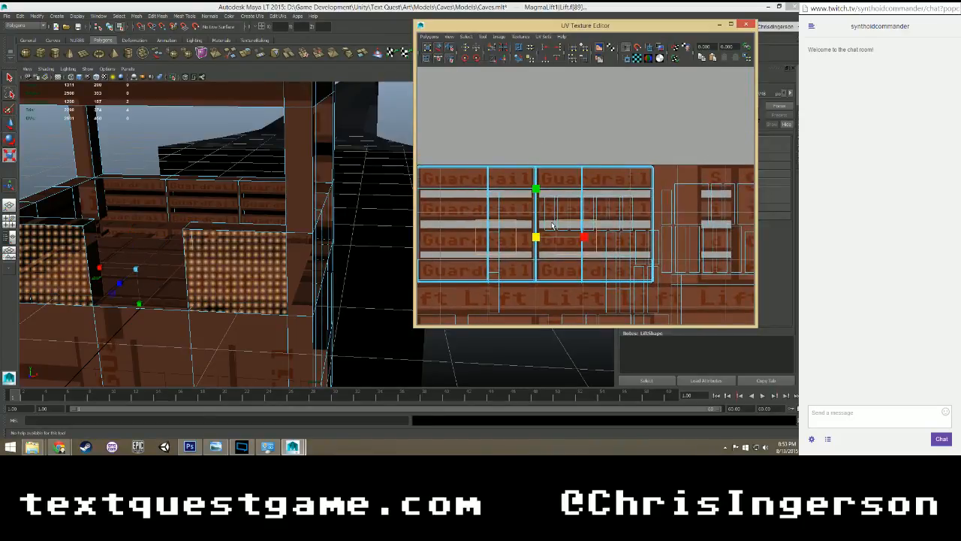
{"action": "middle_click_drag", "start_coordinate": [536, 239], "coordinate": [571, 240], "text": "alt"}
{"action": "mouse_move", "coordinate": [571, 240]}
{"action": "left_mouse_down"}
{"action": "mouse_move", "coordinate": [583, 231]}
{"action": "mouse_move", "coordinate": [574, 227]}
{"action": "left_mouse_up"}
{"action": "key", "text": "ctrl+z"}
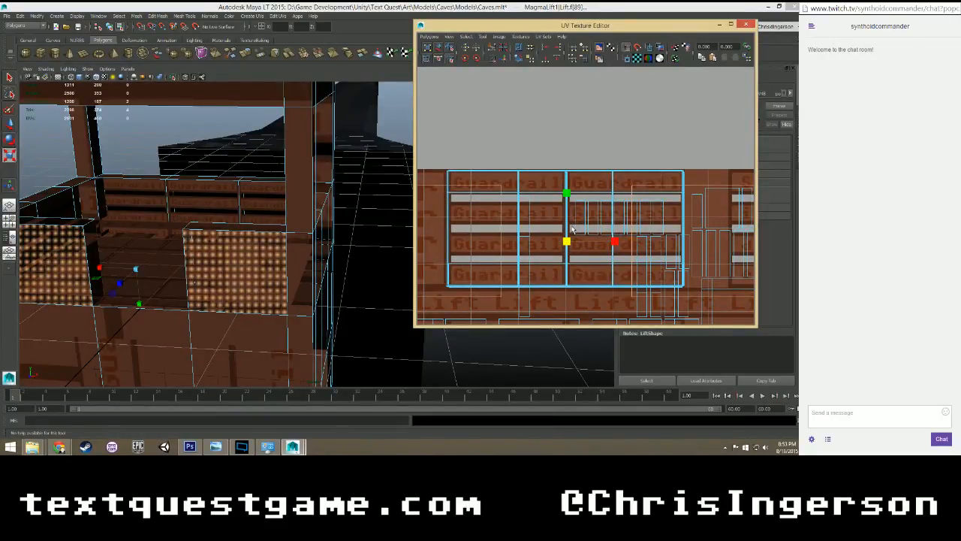
{"action": "key", "text": "w"}
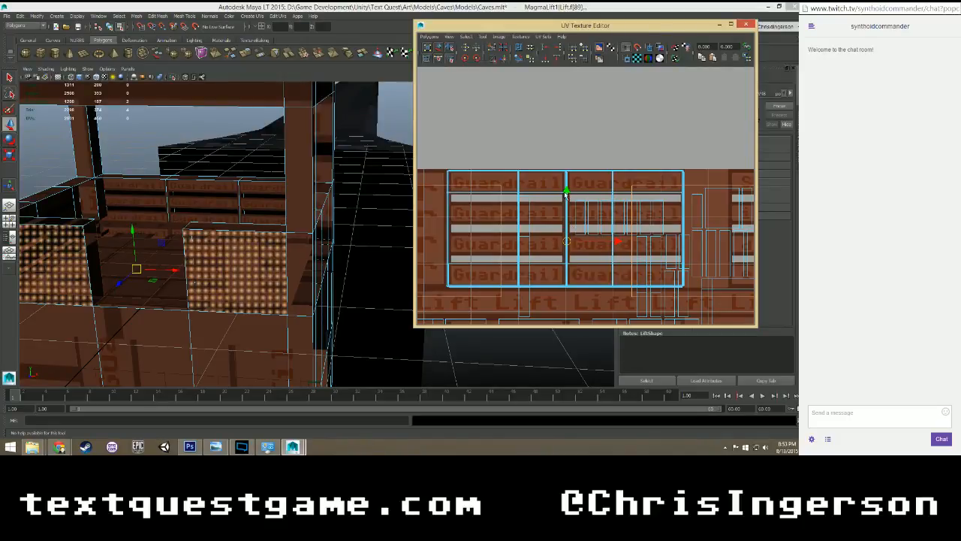
{"action": "left_click_drag", "start_coordinate": [566, 196], "coordinate": [569, 181]}
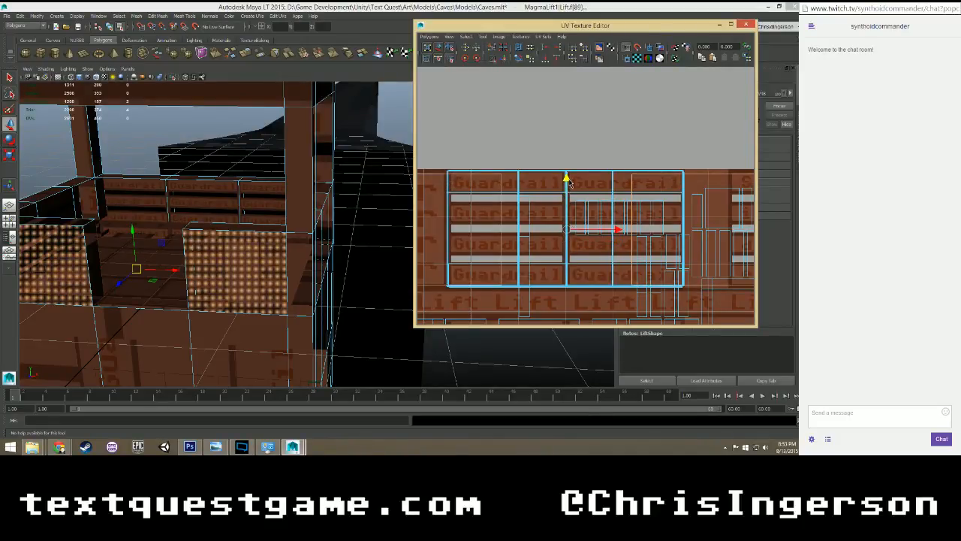
{"action": "key", "text": "r"}
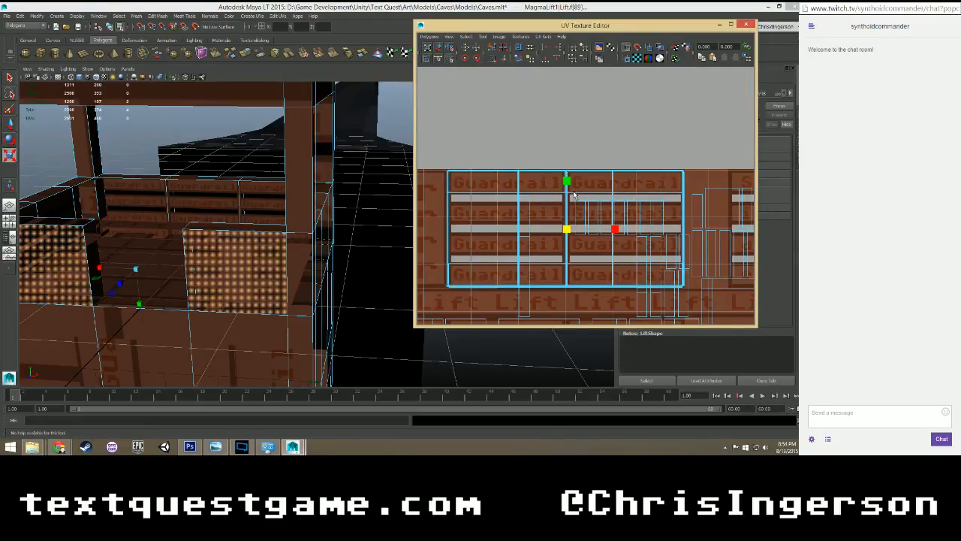
{"action": "key", "text": "w"}
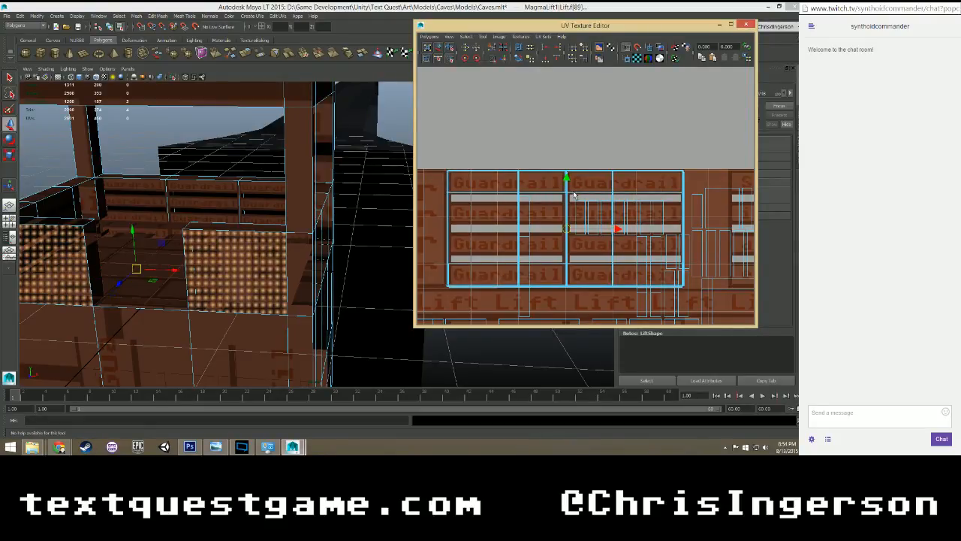
Move each front guardrail face's UVs horizontally so that each one covers its own Guardrail column.
{"action": "left_click", "coordinate": [253, 277]}
{"action": "scroll", "coordinate": [702, 235], "scroll_direction": "down", "scroll_amount": 2}
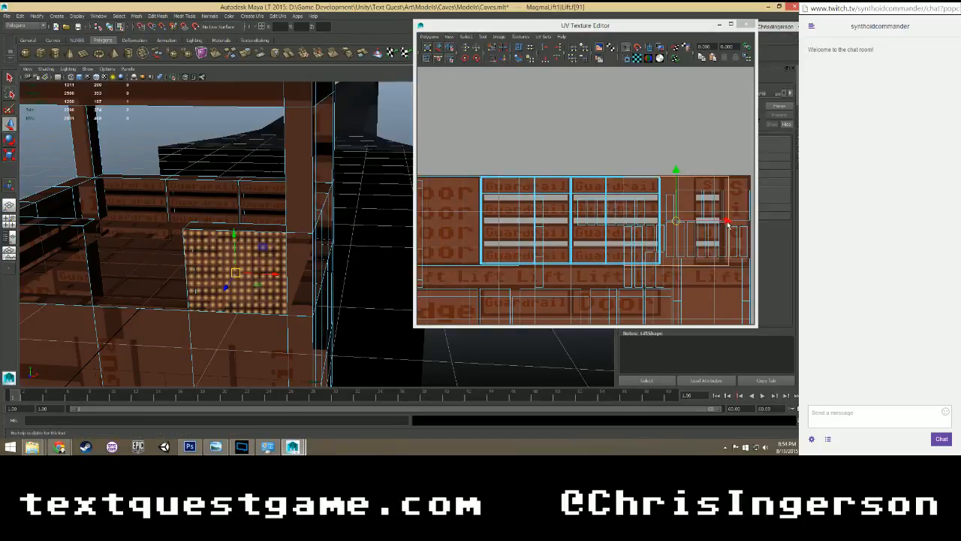
{"action": "left_click_drag", "start_coordinate": [728, 223], "coordinate": [673, 219]}
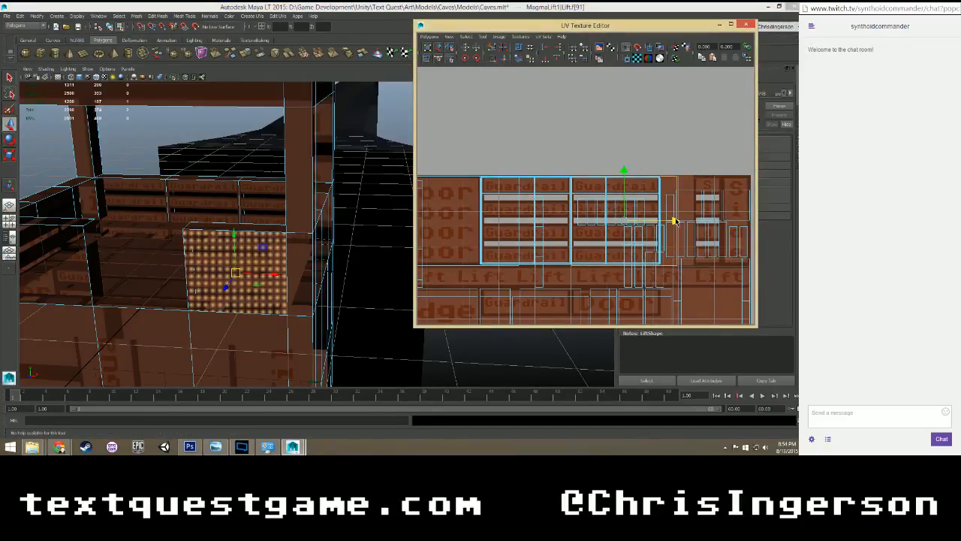
{"action": "left_click", "coordinate": [43, 276]}
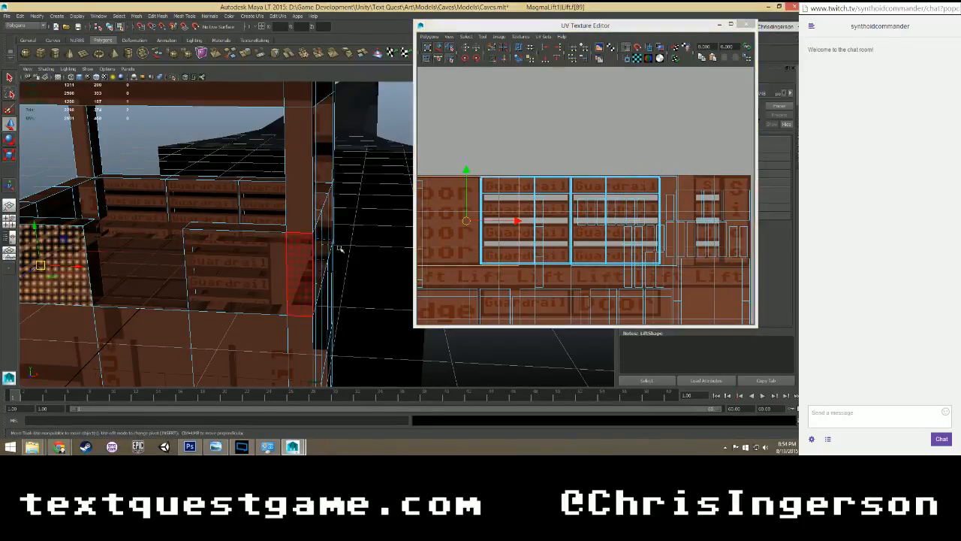
{"action": "left_click_drag", "start_coordinate": [563, 220], "coordinate": [569, 220]}
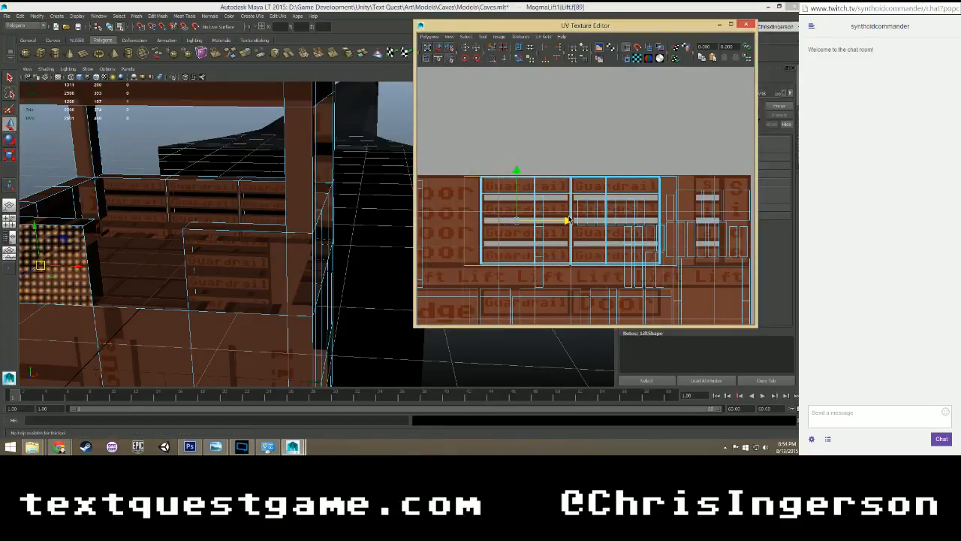
Reselect both front guardrail faces, scale their UVs to fit the Guardrail panel edges, nudge them vertically and check the alignment.
{"action": "left_click", "coordinate": [197, 270], "text": "shift"}
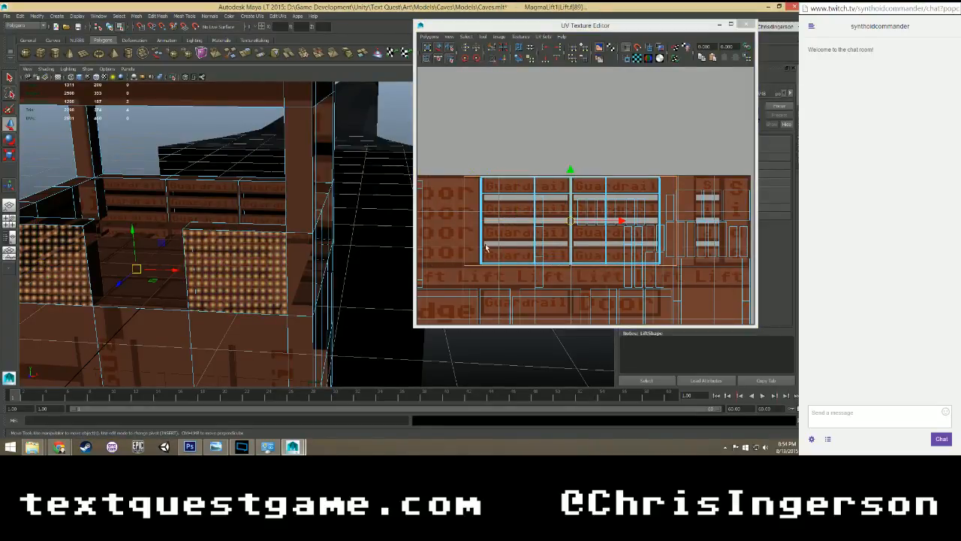
{"action": "left_click", "coordinate": [568, 217]}
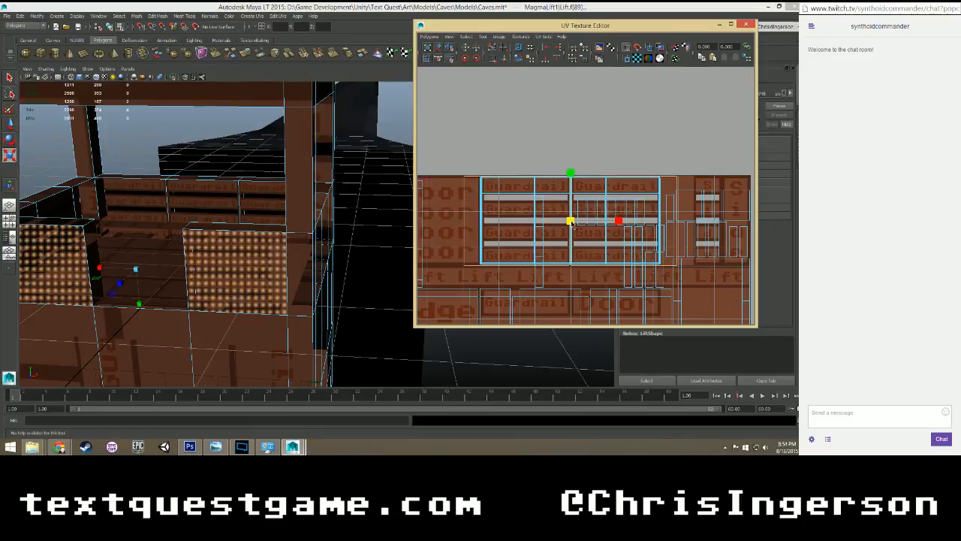
{"action": "left_click_drag", "start_coordinate": [570, 223], "coordinate": [566, 227]}
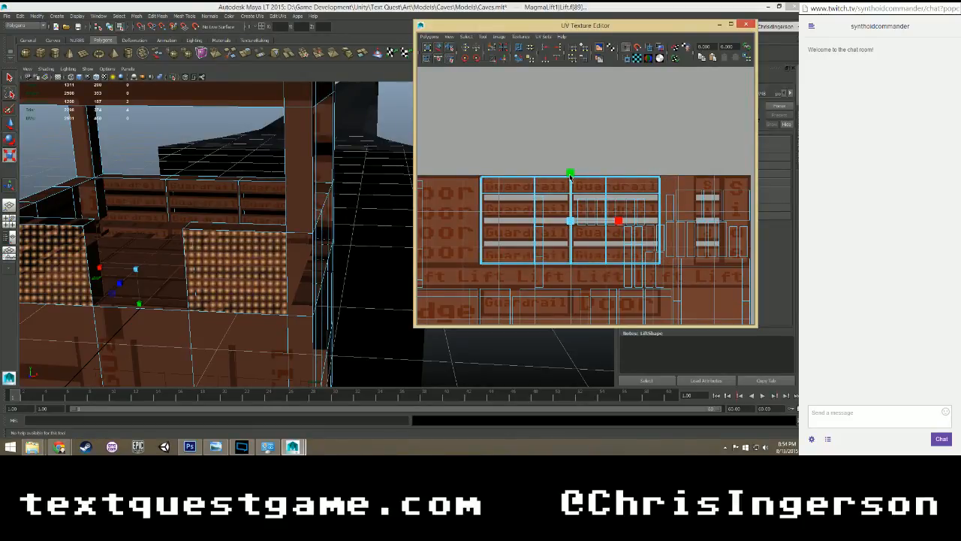
{"action": "left_click_drag", "start_coordinate": [570, 176], "coordinate": [570, 165]}
{"action": "key", "text": "w"}
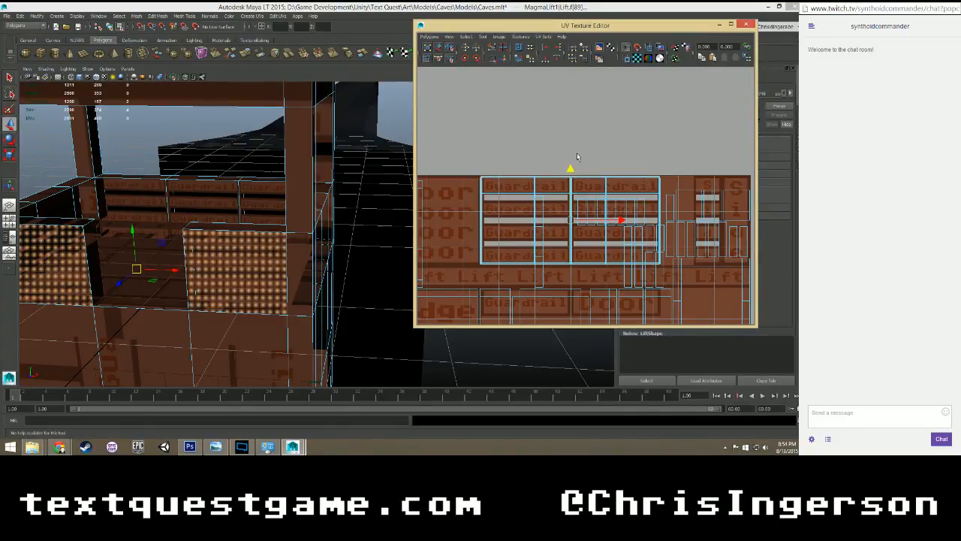
{"action": "scroll", "coordinate": [573, 164], "scroll_direction": "up", "scroll_amount": 4}
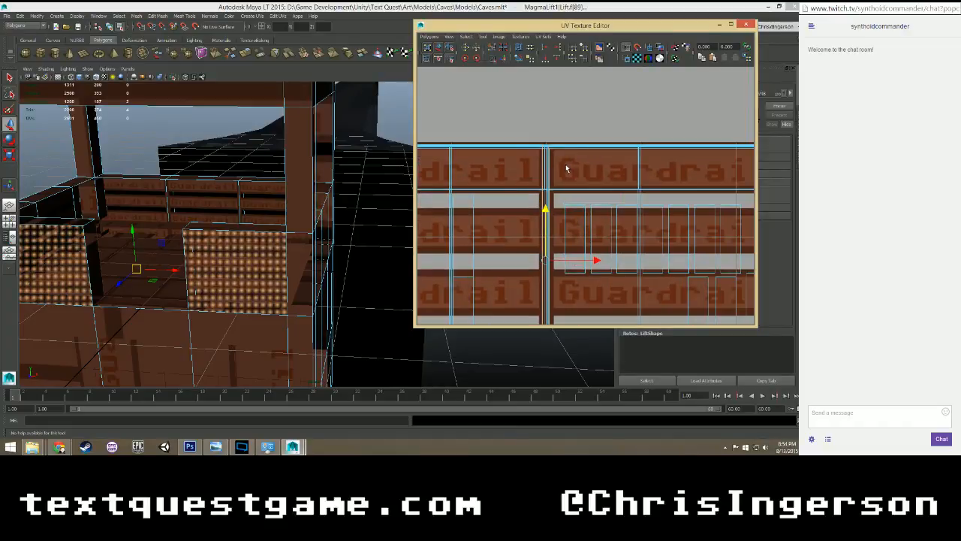
{"action": "scroll", "coordinate": [566, 168], "scroll_direction": "down", "scroll_amount": 3}
{"action": "scroll", "coordinate": [567, 168], "scroll_direction": "up", "scroll_amount": 1}
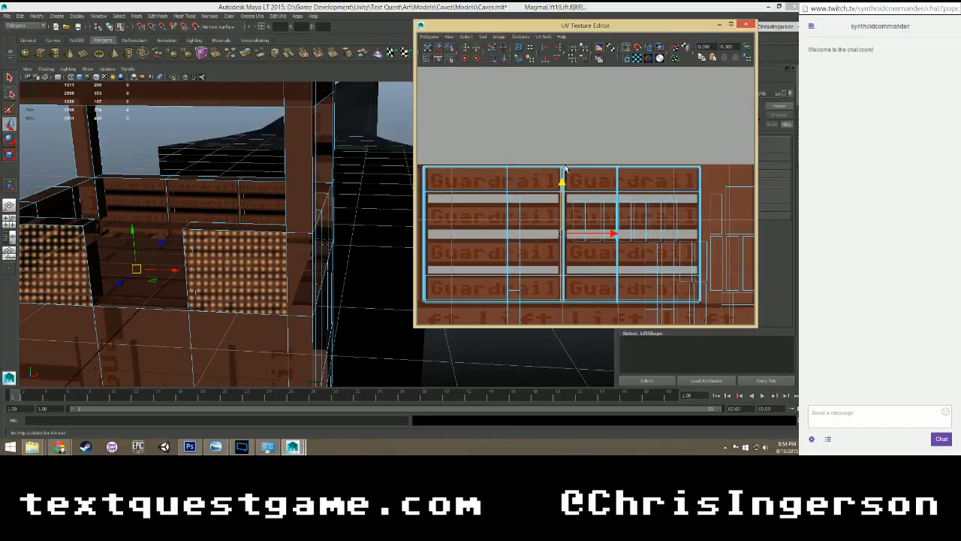
{"action": "scroll", "coordinate": [570, 154], "scroll_direction": "up", "scroll_amount": 1}
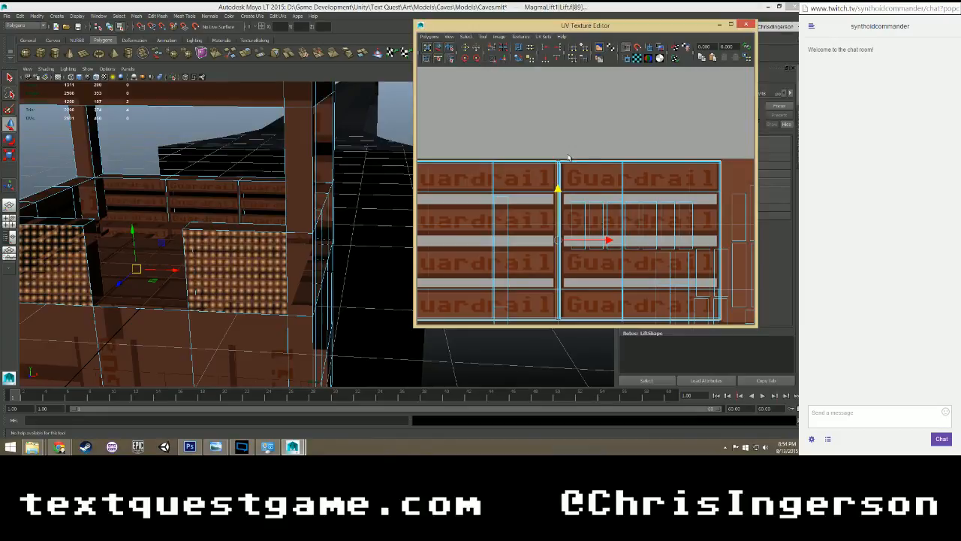
{"action": "middle_click_drag", "start_coordinate": [578, 170], "coordinate": [600, 161], "text": "alt"}
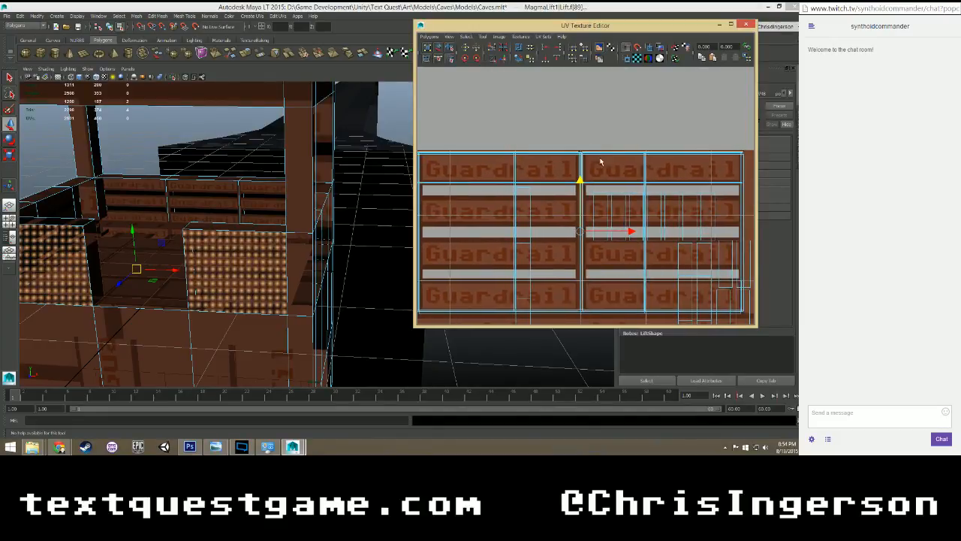
{"action": "left_click", "coordinate": [578, 134]}
Select the inner faces of the two front guardrails and move their UVs onto the Guardrail panels, centered between both columns.
{"action": "left_click_drag", "start_coordinate": [276, 258], "coordinate": [141, 245], "text": "alt"}
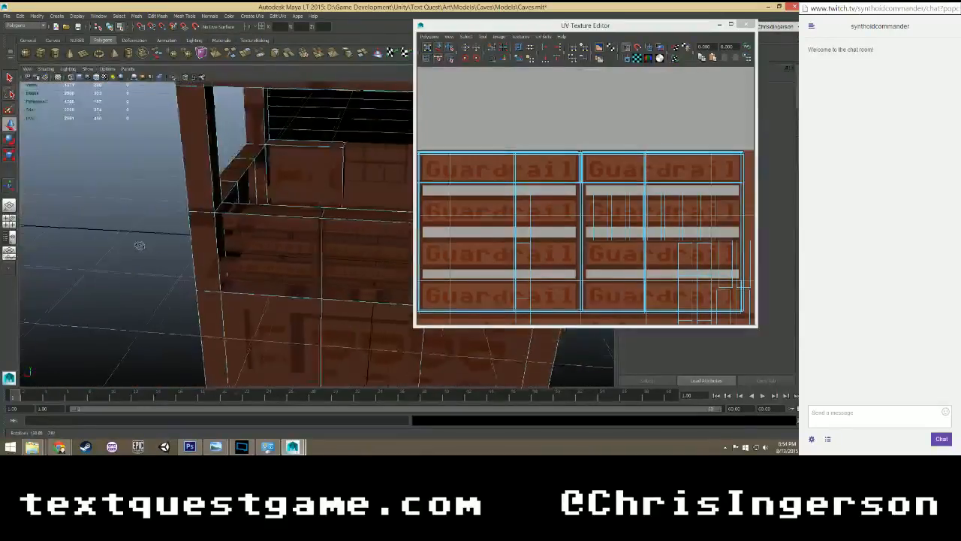
{"action": "scroll", "coordinate": [314, 229], "scroll_direction": "up", "scroll_amount": 3}
{"action": "middle_click_drag", "start_coordinate": [309, 189], "coordinate": [209, 273], "text": "alt"}
{"action": "left_click", "coordinate": [203, 240]}
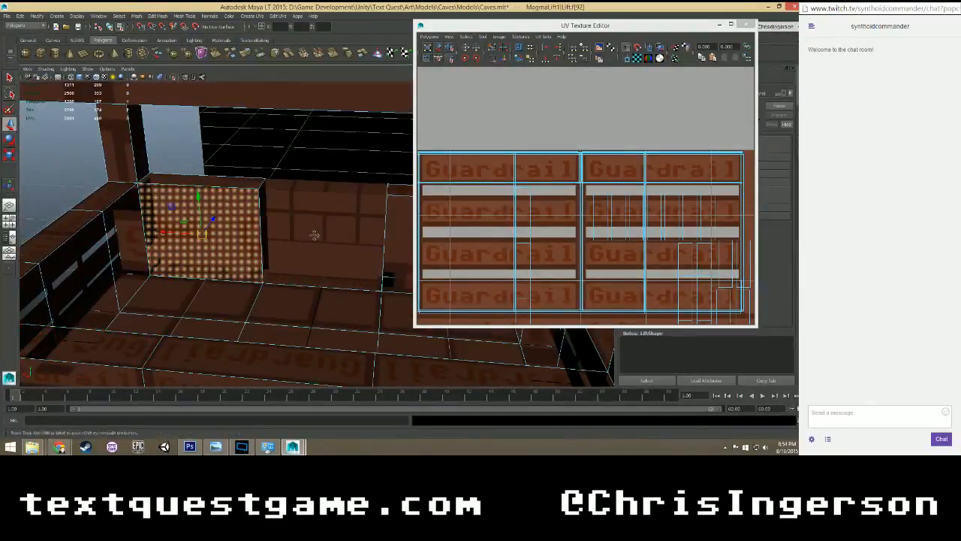
{"action": "left_click_drag", "start_coordinate": [315, 234], "coordinate": [269, 240], "text": "alt"}
{"action": "left_click", "coordinate": [335, 230], "text": "shift"}
{"action": "scroll", "coordinate": [483, 216], "scroll_direction": "down", "scroll_amount": 3}
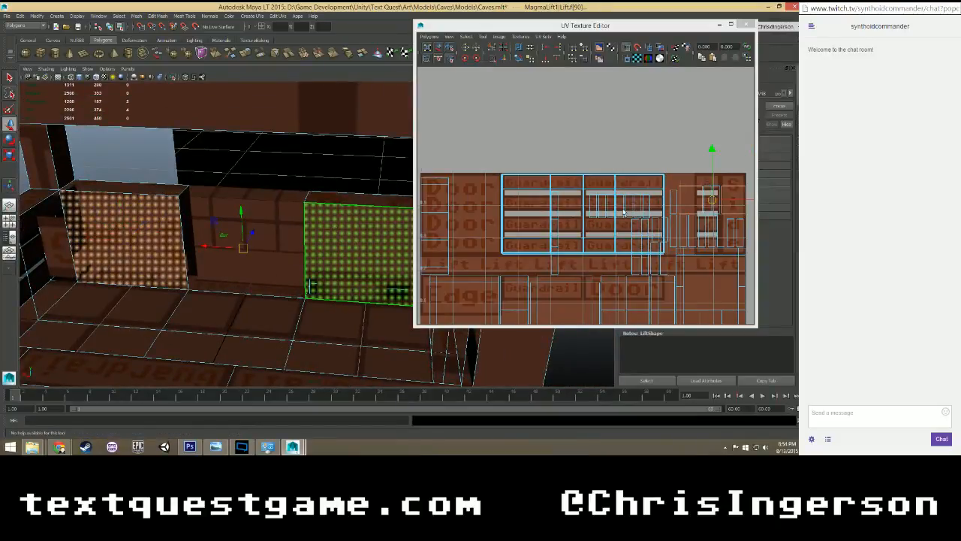
{"action": "middle_click_drag", "start_coordinate": [745, 205], "coordinate": [681, 192], "text": "alt"}
{"action": "left_click_drag", "start_coordinate": [698, 188], "coordinate": [573, 187]}
{"action": "scroll", "coordinate": [573, 189], "scroll_direction": "up", "scroll_amount": 3}
{"action": "middle_click_drag", "start_coordinate": [531, 204], "coordinate": [610, 205], "text": "alt"}
{"action": "left_click_drag", "start_coordinate": [556, 154], "coordinate": [559, 171]}
{"action": "scroll", "coordinate": [549, 213], "scroll_direction": "up", "scroll_amount": 2}
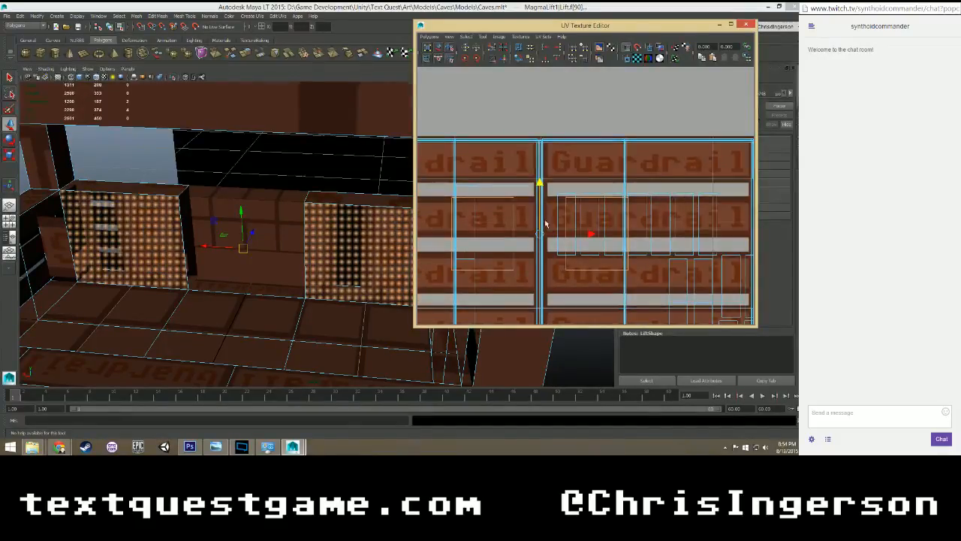
Move the two inner front guardrail faces' UVs horizontally so they sit side by side, meeting at the gap between the Guardrail columns.
{"action": "left_click", "coordinate": [505, 225]}
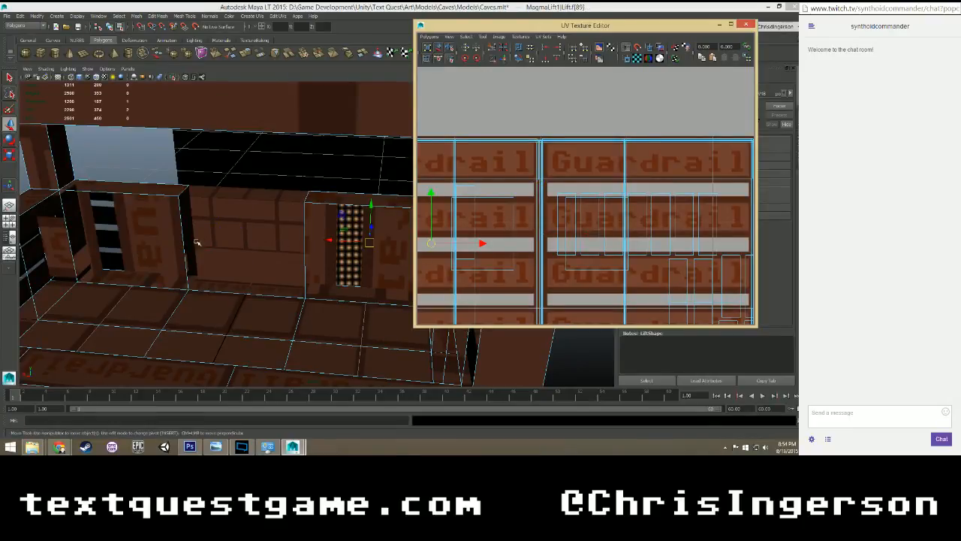
{"action": "left_click", "coordinate": [127, 249]}
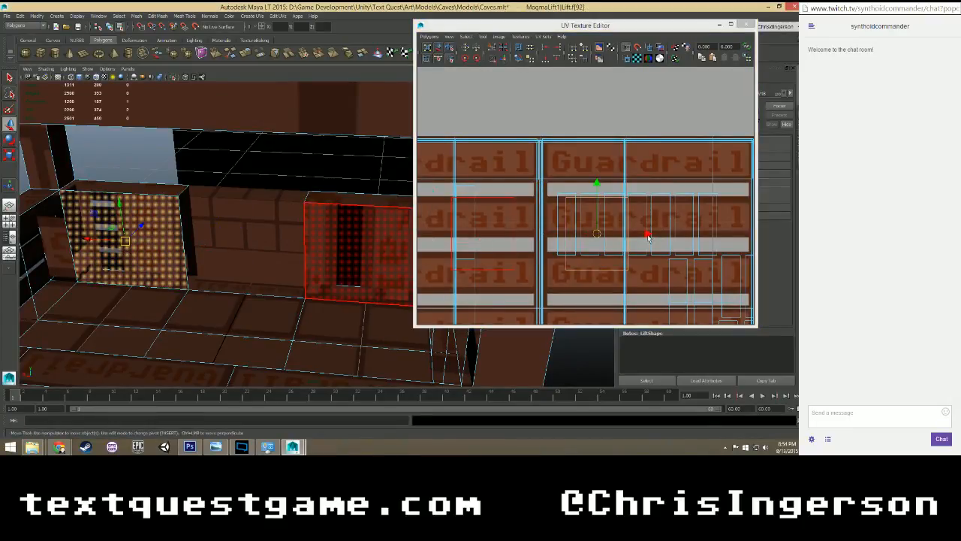
{"action": "left_click_drag", "start_coordinate": [650, 237], "coordinate": [596, 233]}
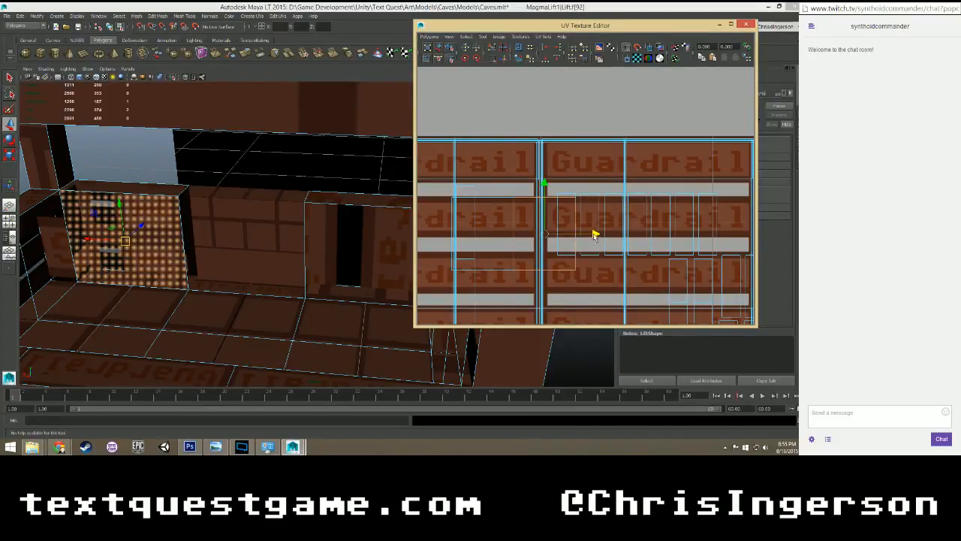
{"action": "left_click", "coordinate": [331, 241]}
{"action": "left_click_drag", "start_coordinate": [564, 234], "coordinate": [592, 233]}
Scale both inner faces' UVs up to the size of the Guardrail panels, nudge them vertically and widen them to the panel edges.
{"action": "scroll", "coordinate": [589, 233], "scroll_direction": "down", "scroll_amount": 4}
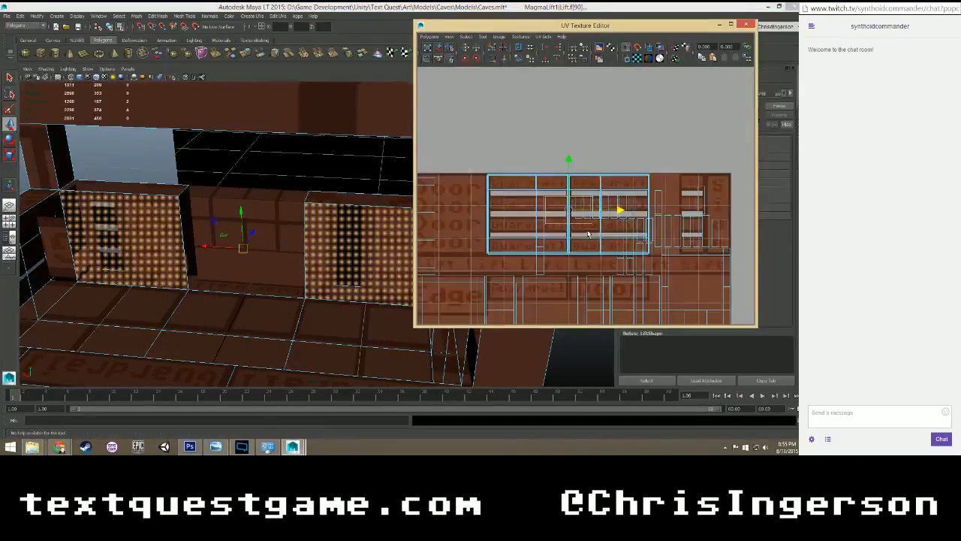
{"action": "left_click_drag", "start_coordinate": [579, 197], "coordinate": [654, 150]}
{"action": "key", "text": "w"}
{"action": "left_click_drag", "start_coordinate": [566, 163], "coordinate": [566, 166]}
{"action": "key", "text": "r"}
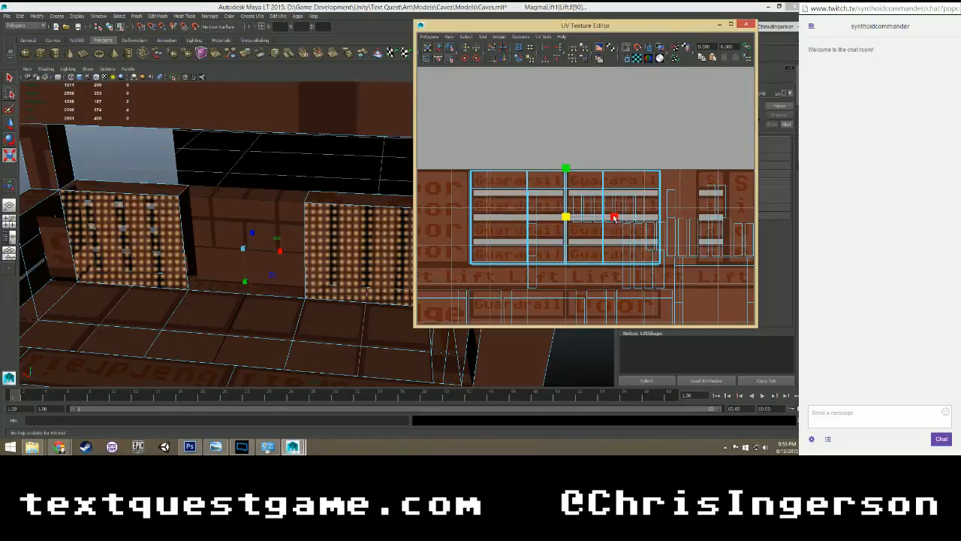
{"action": "left_click_drag", "start_coordinate": [614, 217], "coordinate": [623, 217]}
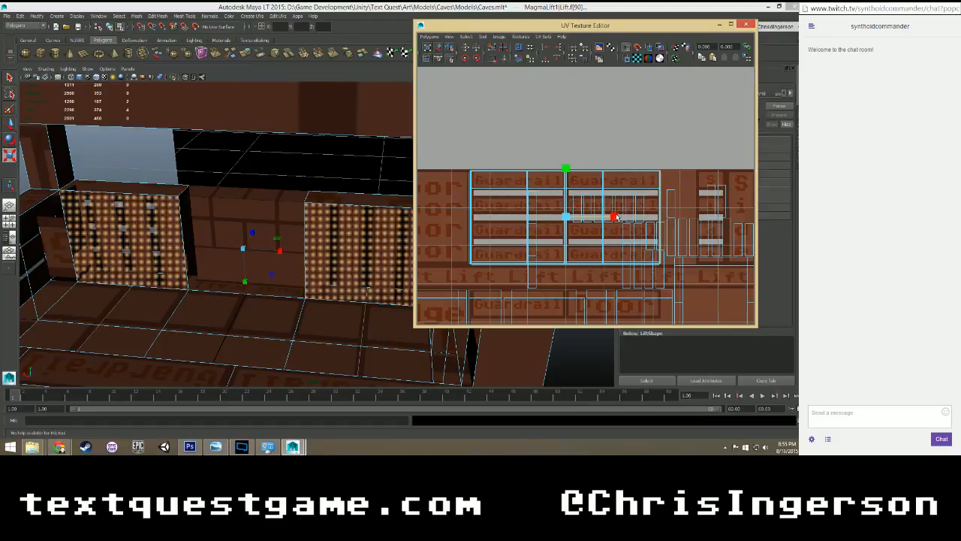
{"action": "mouse_move", "coordinate": [327, 257]}
{"action": "left_mouse_down", "text": "alt"}
{"action": "mouse_move", "coordinate": [363, 248]}
{"action": "mouse_move", "coordinate": [342, 251]}
{"action": "left_mouse_up", "text": "alt"}
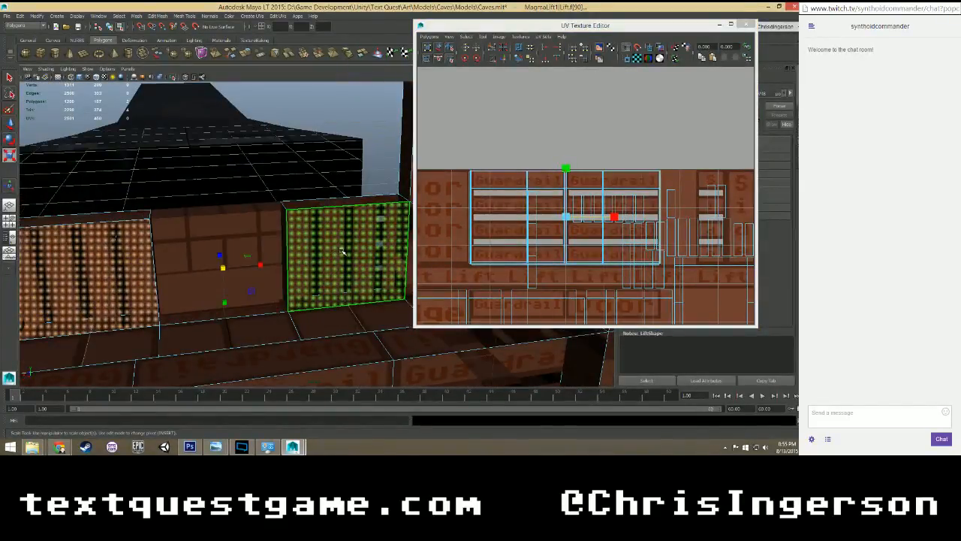
Undo the scaling and nudging of the two inner guardrail faces' UVs.
{"action": "key", "text": "ctrl+z"}
{"action": "key", "text": "ctrl+z"}
{"action": "key", "text": "ctrl+z"}
{"action": "key", "text": "ctrl+z"}
{"action": "key", "text": "ctrl+z"}
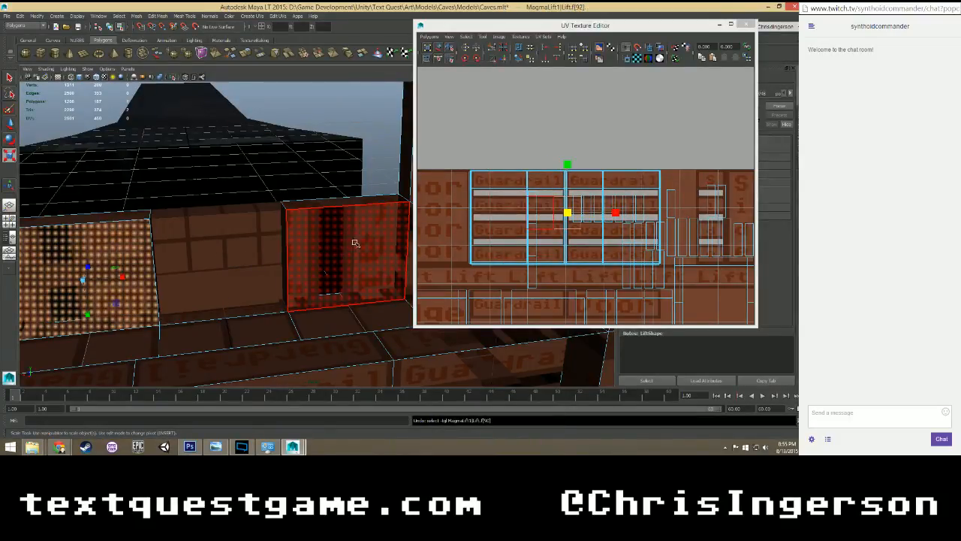
Reselect both inner guardrail faces and try rotating their UVs together a quarter turn clockwise.
{"action": "left_click", "coordinate": [358, 242]}
{"action": "left_click", "coordinate": [381, 167]}
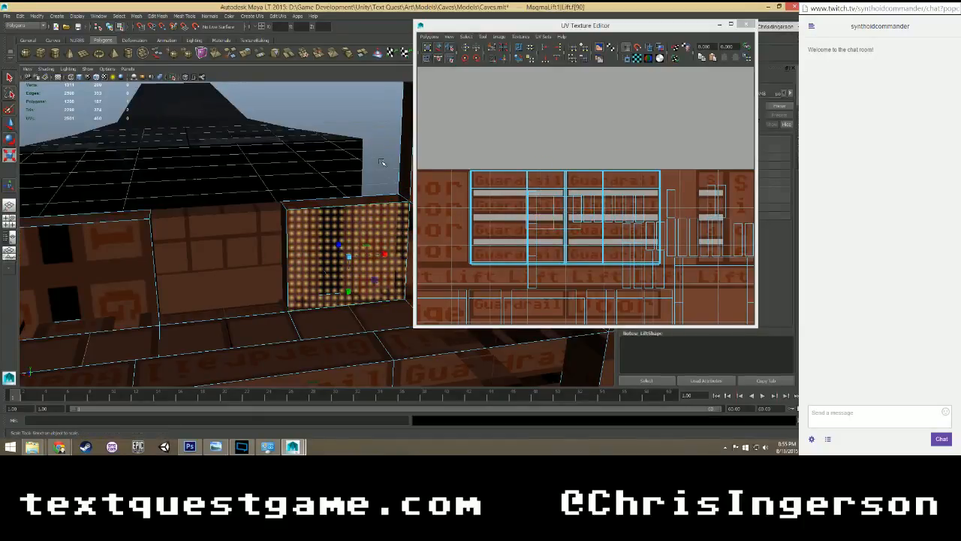
{"action": "left_click", "coordinate": [345, 239]}
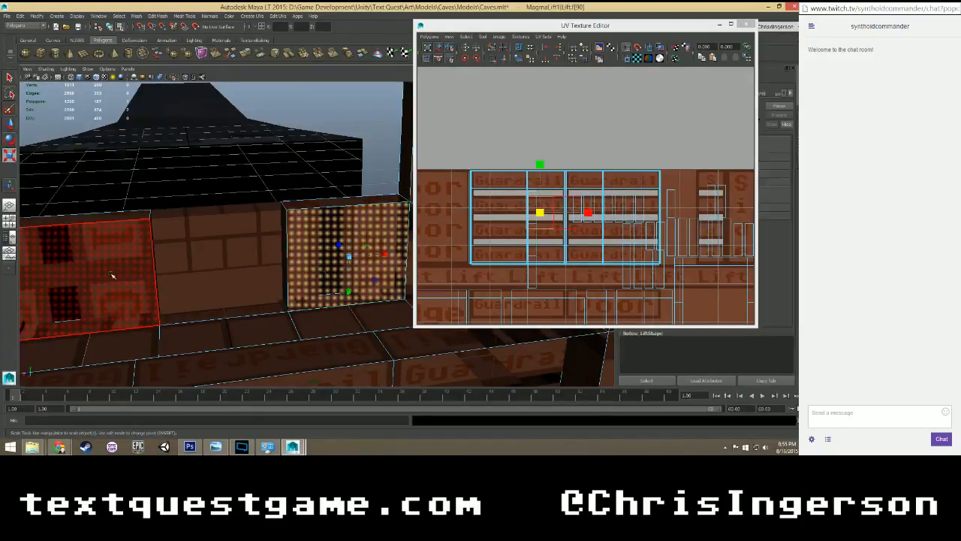
{"action": "left_click", "coordinate": [113, 274], "text": "shift"}
{"action": "key", "text": "e"}
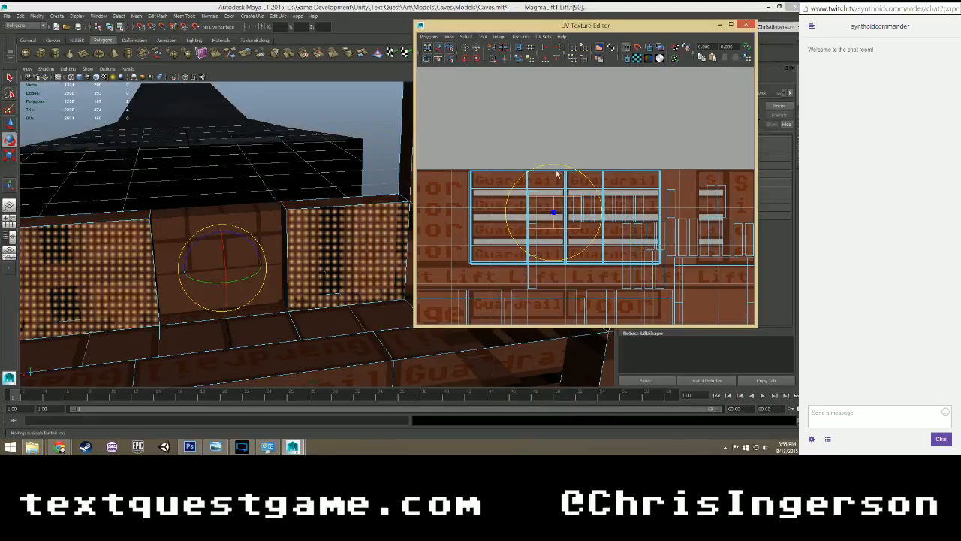
{"action": "left_click_drag", "start_coordinate": [557, 167], "coordinate": [593, 223]}
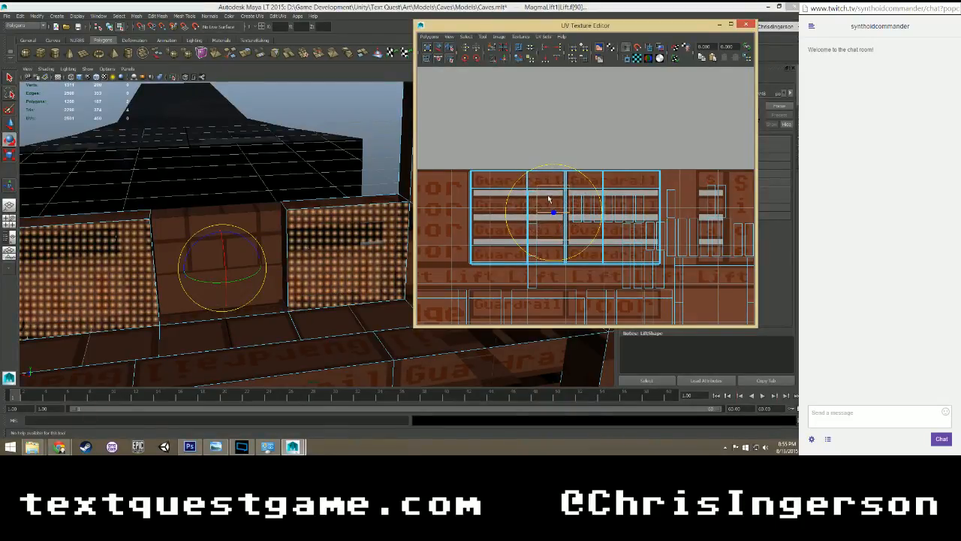
Try to move the left inner face's rotated UVs beside the other face's UVs, level with them at the gap between the Guardrail columns.
{"action": "left_click", "coordinate": [140, 274]}
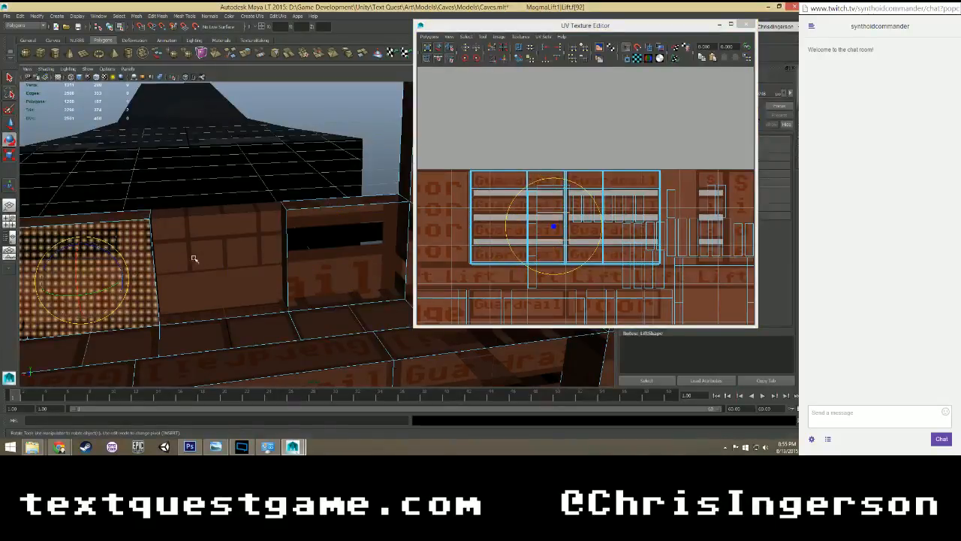
{"action": "key", "text": "w"}
{"action": "scroll", "coordinate": [526, 248], "scroll_direction": "up", "scroll_amount": 5}
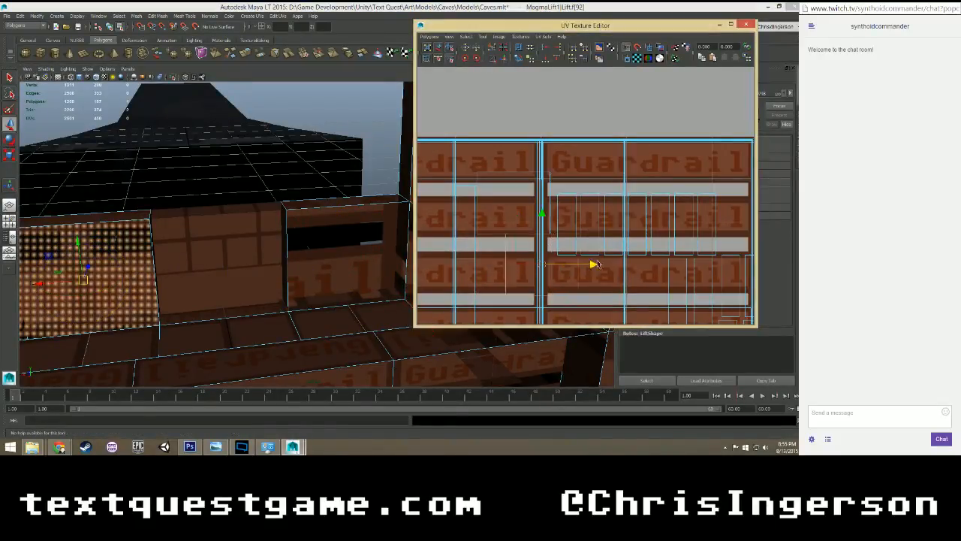
{"action": "left_click_drag", "start_coordinate": [597, 265], "coordinate": [588, 159]}
{"action": "scroll", "coordinate": [623, 251], "scroll_direction": "up", "scroll_amount": 4}
{"action": "scroll", "coordinate": [574, 164], "scroll_direction": "up", "scroll_amount": 5}
{"action": "middle_click_drag", "start_coordinate": [538, 198], "coordinate": [623, 227], "text": "alt"}
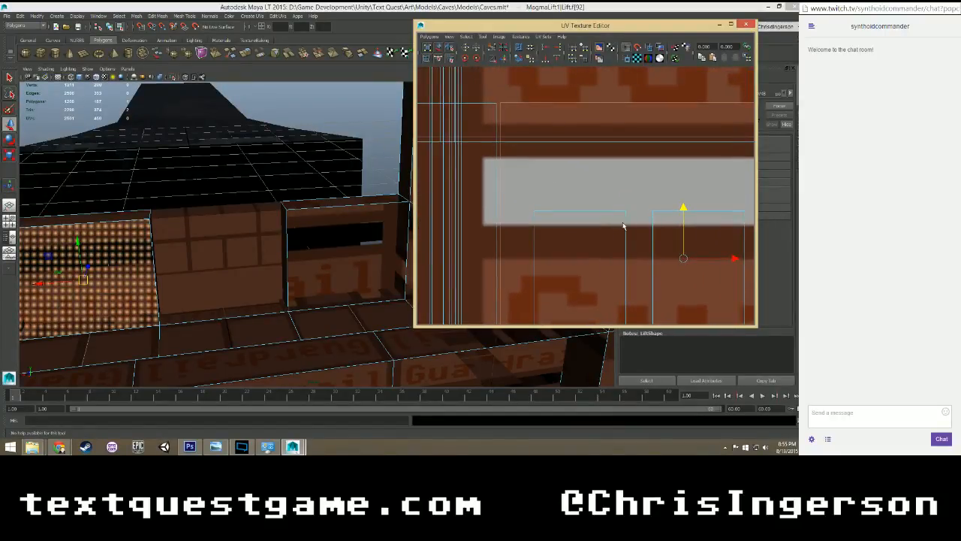
{"action": "left_click_drag", "start_coordinate": [734, 261], "coordinate": [731, 260]}
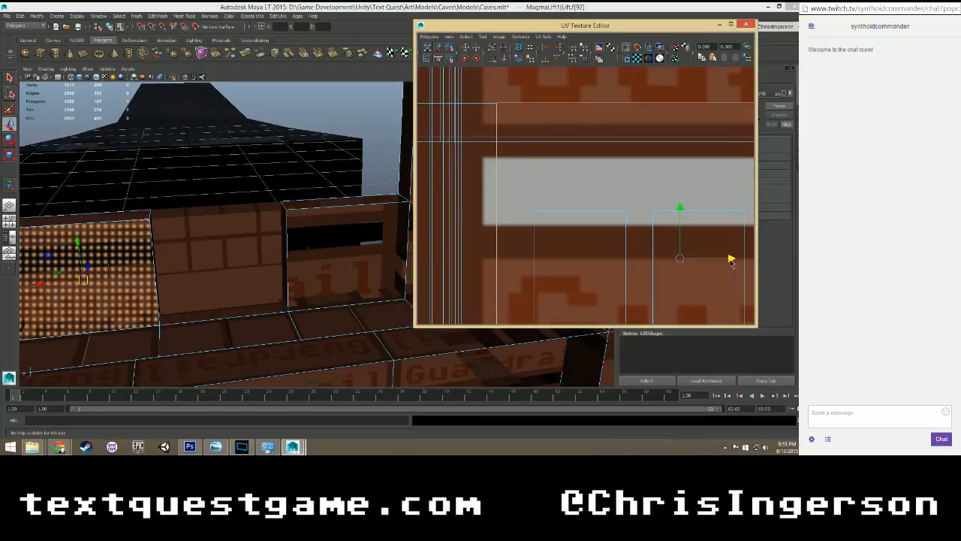
{"action": "left_click", "coordinate": [680, 210]}
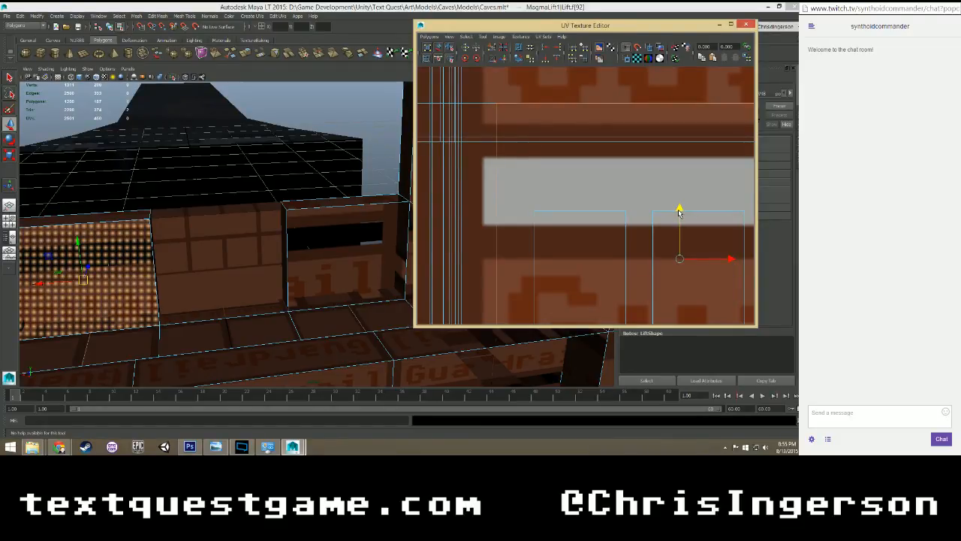
Undo the rotation and all moves of the inner faces' UVs, back to their original place near the Side panels.
{"action": "scroll", "coordinate": [678, 214], "scroll_direction": "down", "scroll_amount": 8}
{"action": "key", "text": "ctrl+z"}
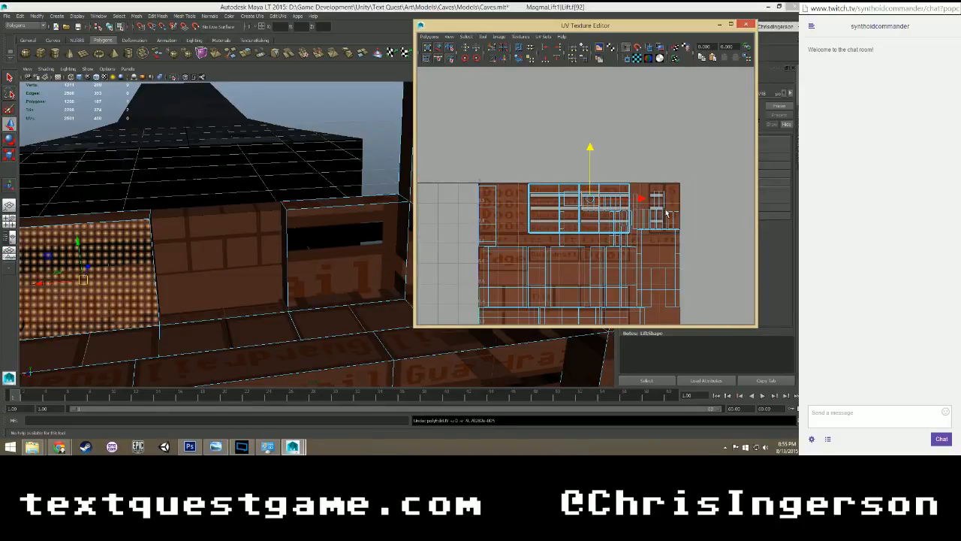
{"action": "key", "text": "ctrl+z"}
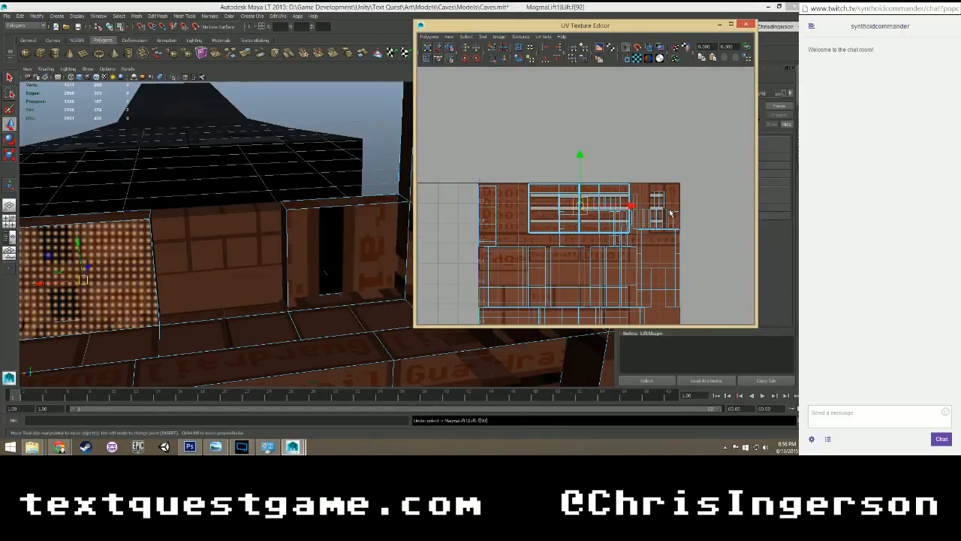
{"action": "key", "text": "ctrl+z"}
{"action": "key", "text": "ctrl+z"}
{"action": "key", "text": "ctrl+z"}
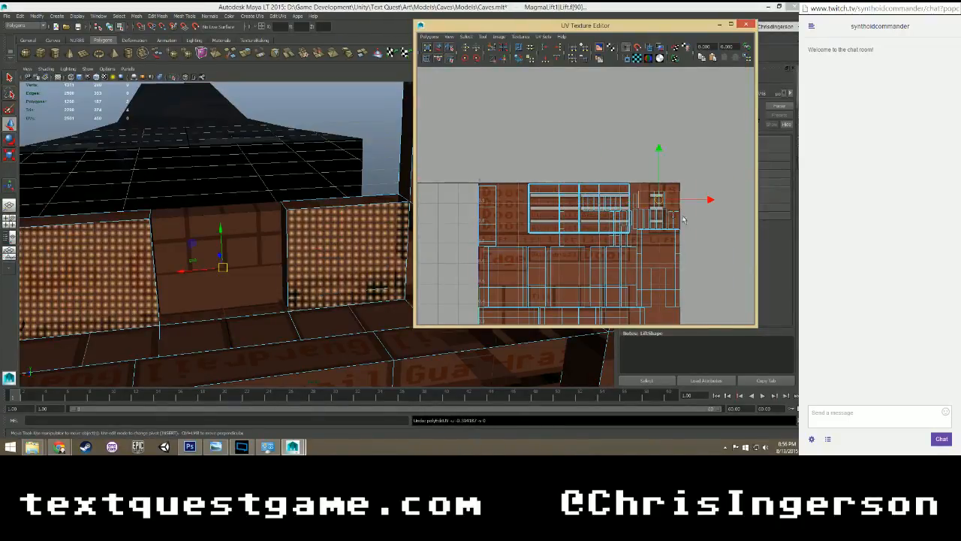
Rotate each inner guardrail face's UVs separately about its own center by a quarter turn clockwise.
{"action": "scroll", "coordinate": [697, 215], "scroll_direction": "up", "scroll_amount": 6}
{"action": "middle_click_drag", "start_coordinate": [701, 204], "coordinate": [538, 201], "text": "alt"}
{"action": "left_click", "coordinate": [570, 194]}
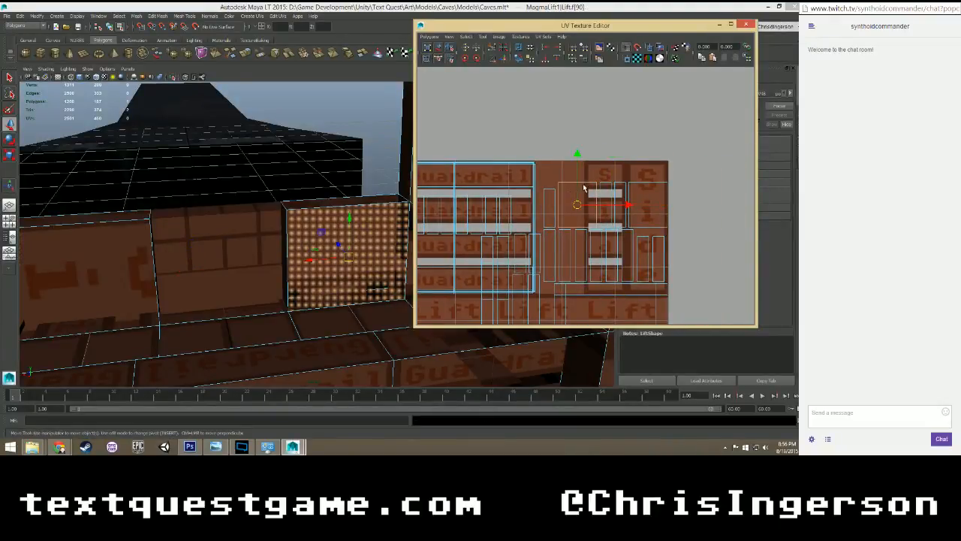
{"action": "key", "text": "e"}
{"action": "left_click_drag", "start_coordinate": [590, 161], "coordinate": [696, 241]}
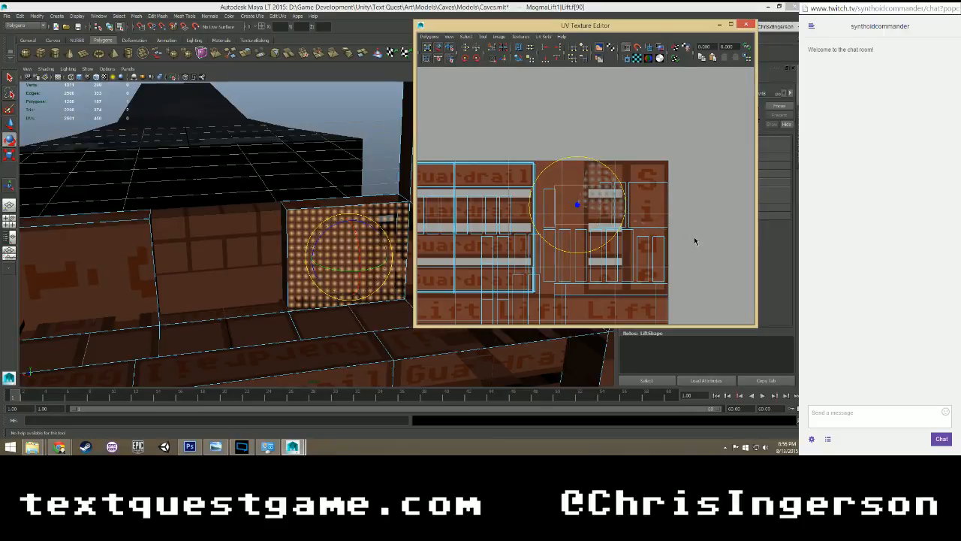
{"action": "left_click", "coordinate": [651, 207]}
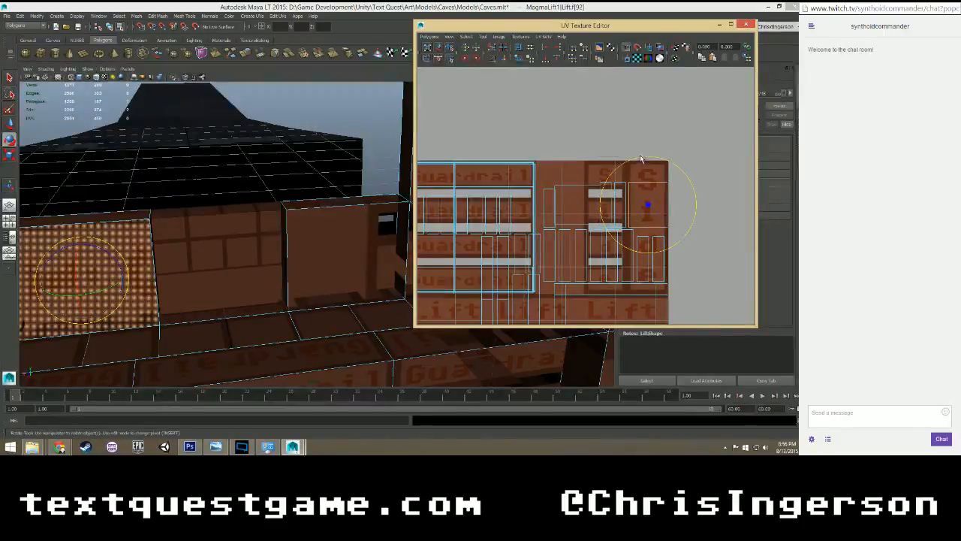
{"action": "left_click_drag", "start_coordinate": [642, 158], "coordinate": [713, 197]}
{"action": "left_click", "coordinate": [709, 161]}
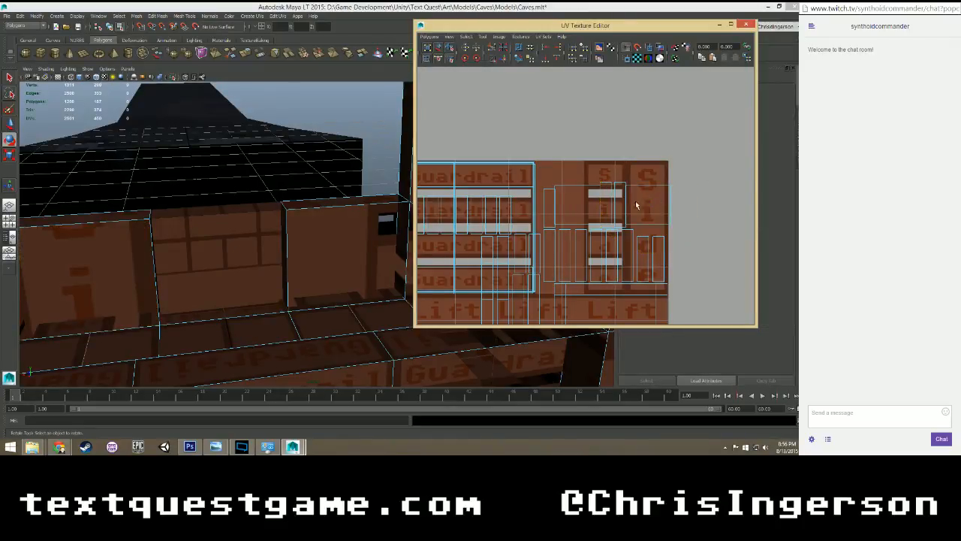
Select both inner guardrail faces and move their UVs horizontally onto the Guardrail panels.
{"action": "left_click", "coordinate": [573, 202]}
{"action": "left_click", "coordinate": [662, 206], "text": "shift"}
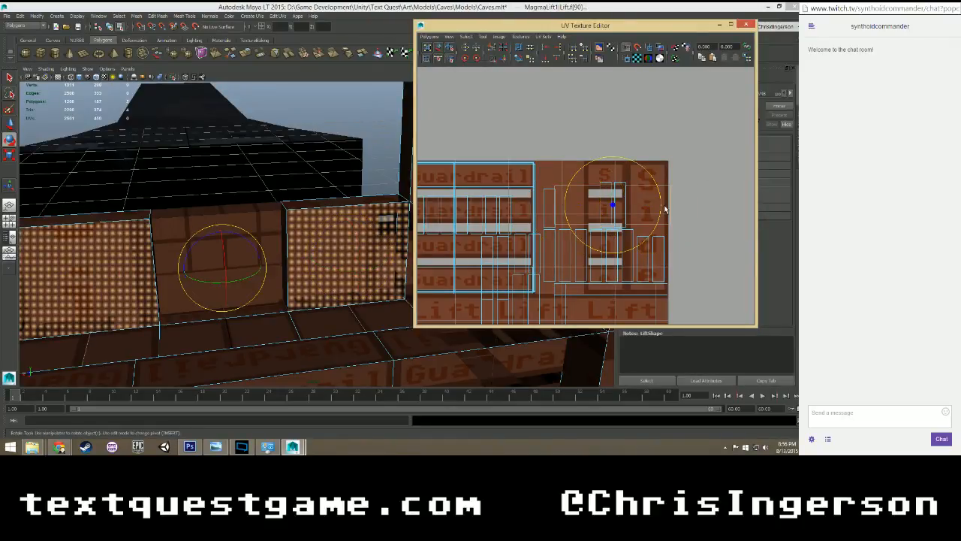
{"action": "key", "text": "w"}
{"action": "left_click_drag", "start_coordinate": [664, 206], "coordinate": [530, 204]}
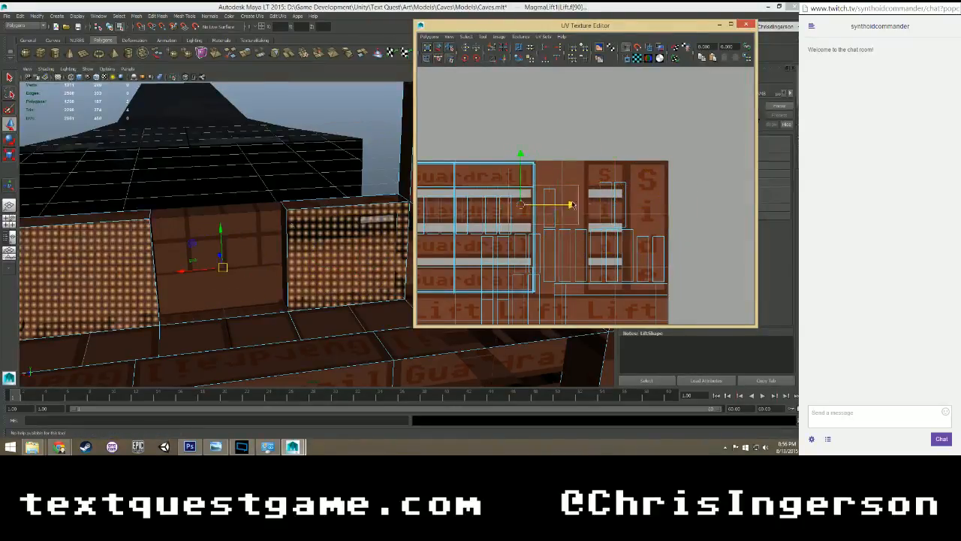
{"action": "middle_click_drag", "start_coordinate": [573, 216], "coordinate": [663, 226], "text": "alt"}
{"action": "left_click_drag", "start_coordinate": [609, 215], "coordinate": [535, 215]}
{"action": "scroll", "coordinate": [532, 215], "scroll_direction": "up", "scroll_amount": 5}
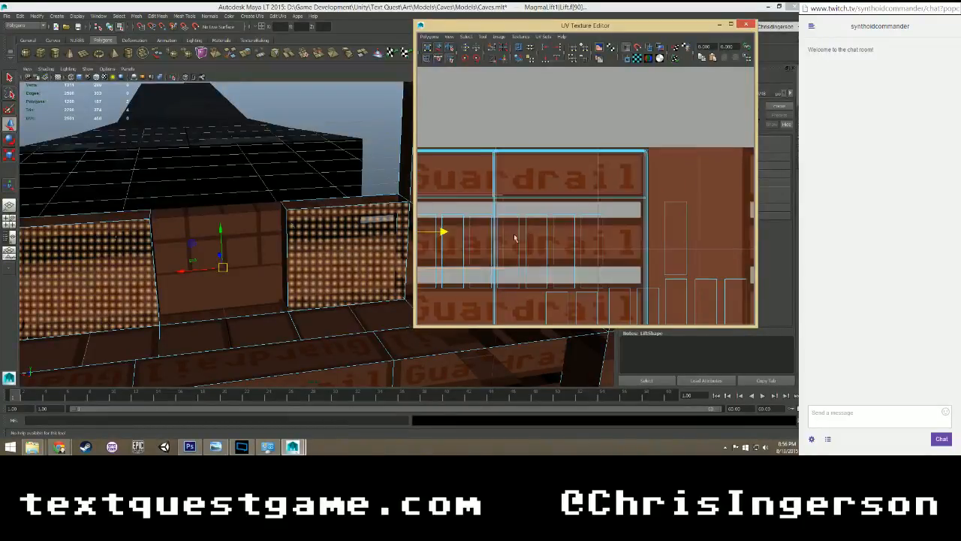
{"action": "middle_click_drag", "start_coordinate": [640, 213], "coordinate": [639, 211], "text": "alt"}
Move the right inner face's UVs against the left one's at the gap between the Guardrail columns, and lower both to the panels' middle.
{"action": "left_click", "coordinate": [385, 246]}
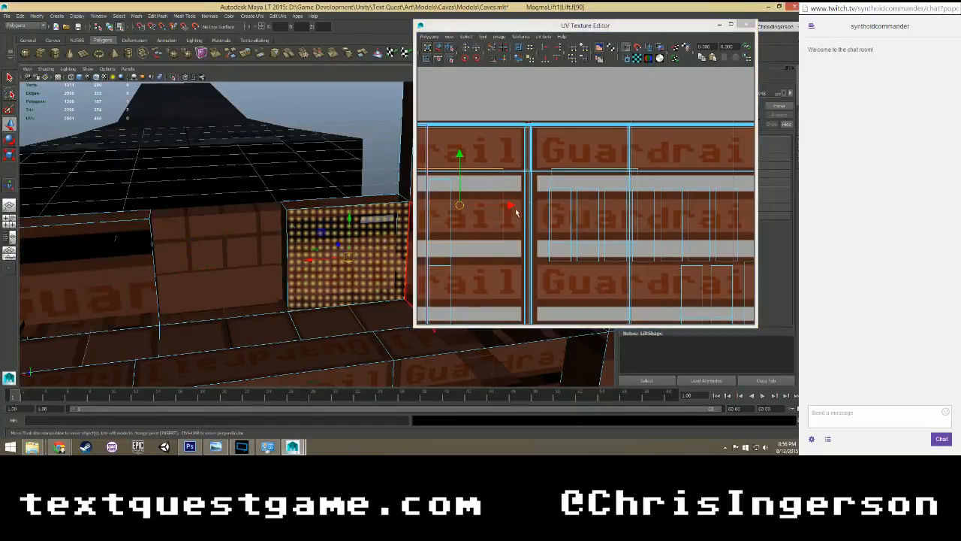
{"action": "left_click_drag", "start_coordinate": [505, 209], "coordinate": [559, 215]}
{"action": "left_click", "coordinate": [137, 278], "text": "shift"}
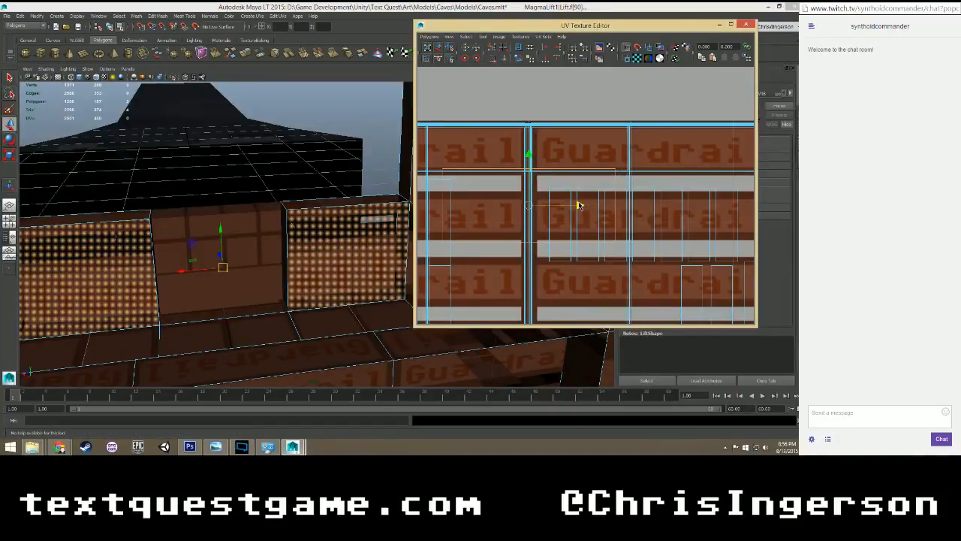
{"action": "scroll", "coordinate": [580, 205], "scroll_direction": "down", "scroll_amount": 3}
{"action": "left_click_drag", "start_coordinate": [556, 152], "coordinate": [557, 171]}
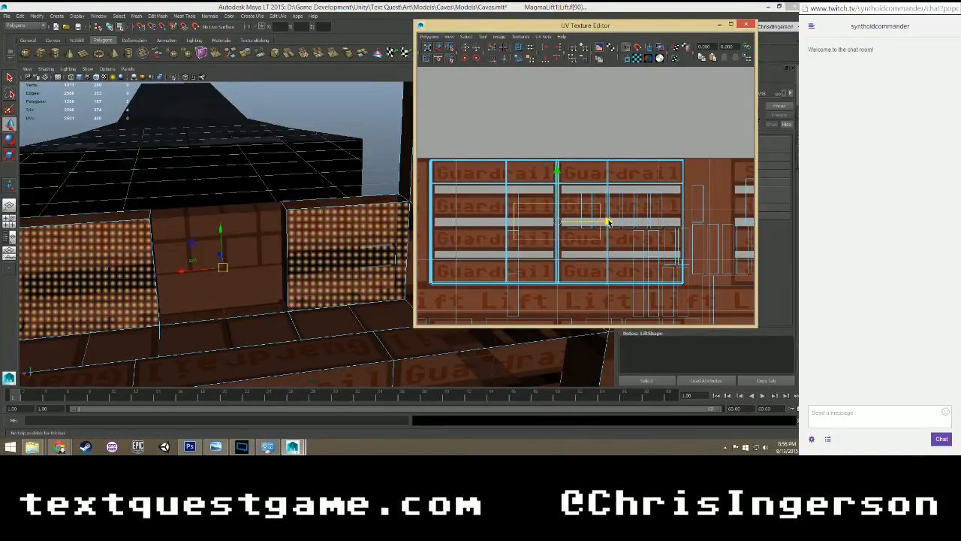
Scale both inner faces' UVs up to cover the two Guardrail columns, stretch them slightly in height and deselect them to check the fit.
{"action": "scroll", "coordinate": [600, 225], "scroll_direction": "down", "scroll_amount": 3}
{"action": "key", "text": "r"}
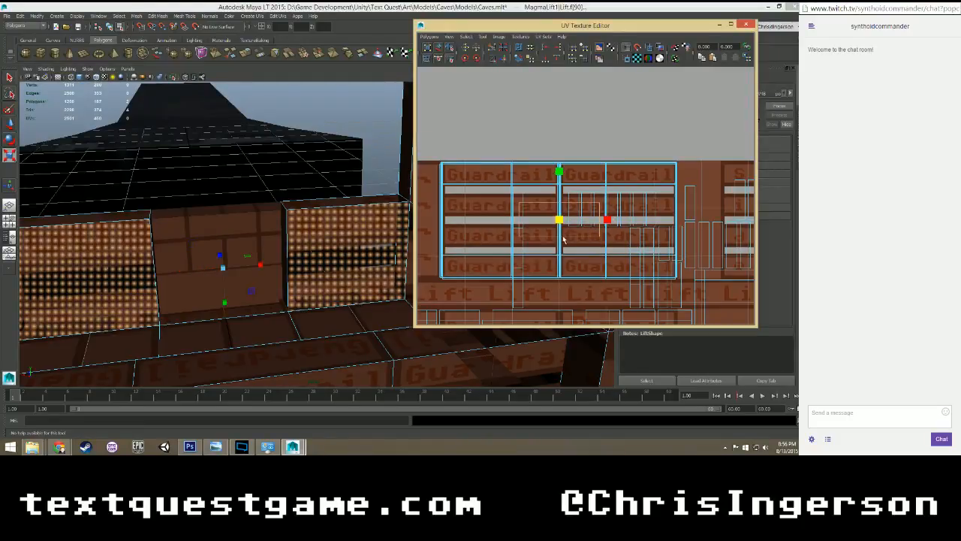
{"action": "left_click_drag", "start_coordinate": [559, 221], "coordinate": [643, 147]}
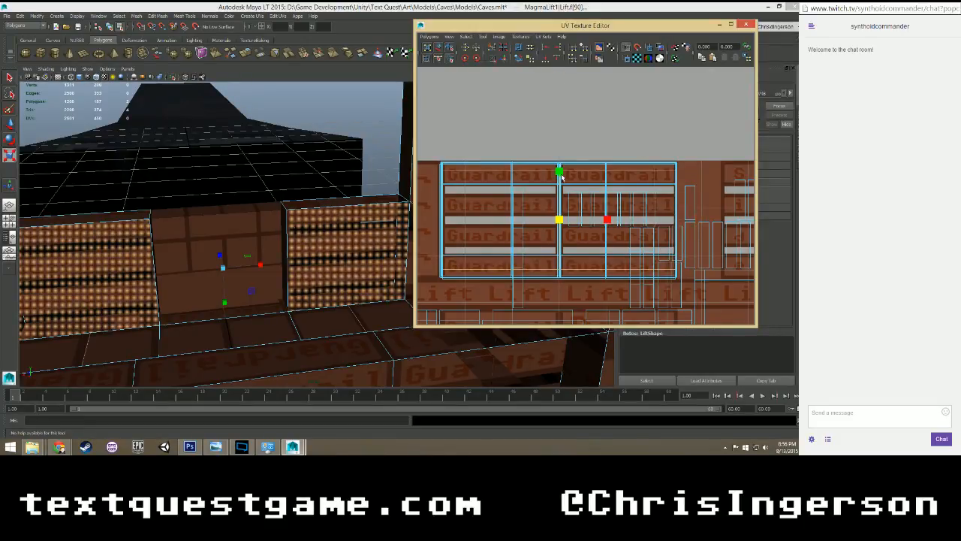
{"action": "left_click_drag", "start_coordinate": [561, 176], "coordinate": [559, 167]}
{"action": "key", "text": "w"}
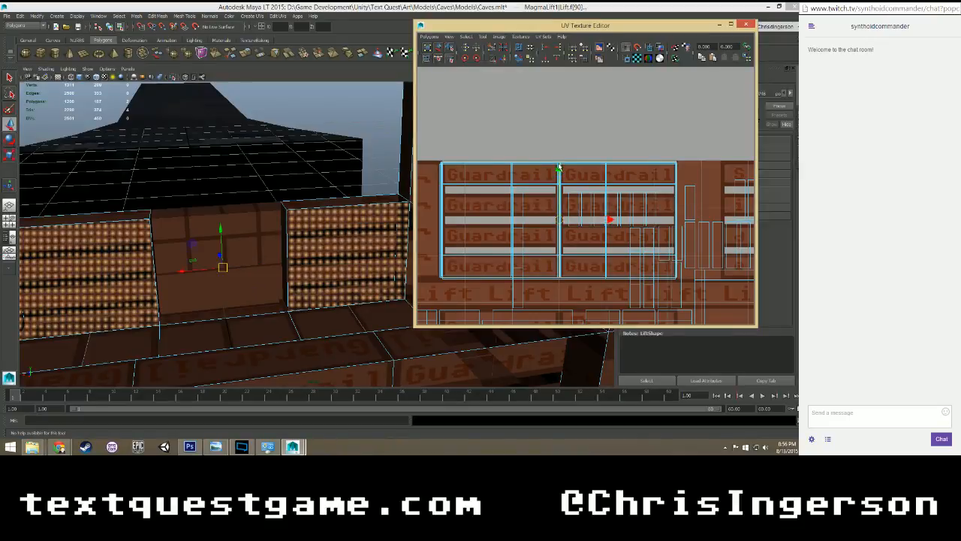
{"action": "left_click", "coordinate": [562, 157]}
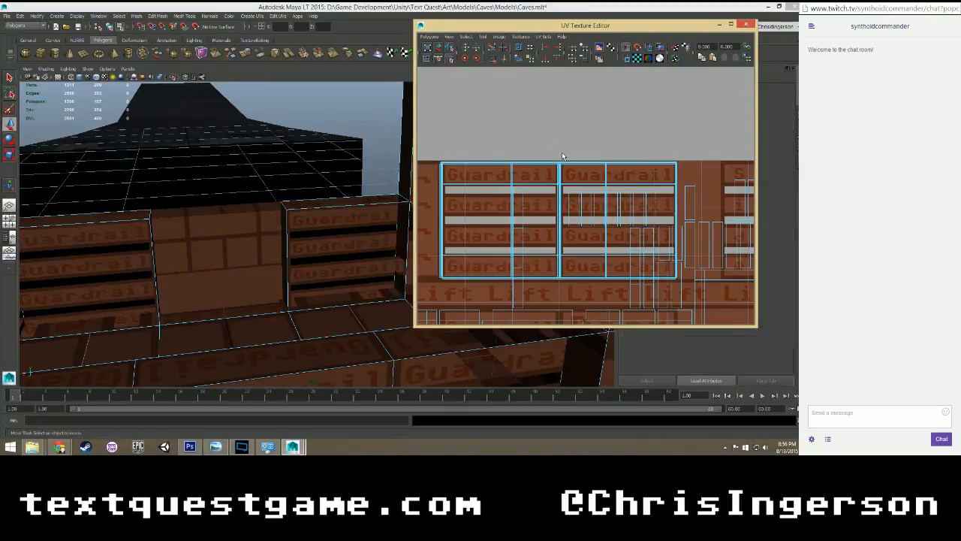
Select the top faces of both front guardrails and rotate their UVs a quarter turn counterclockwise.
{"action": "left_click", "coordinate": [345, 199]}
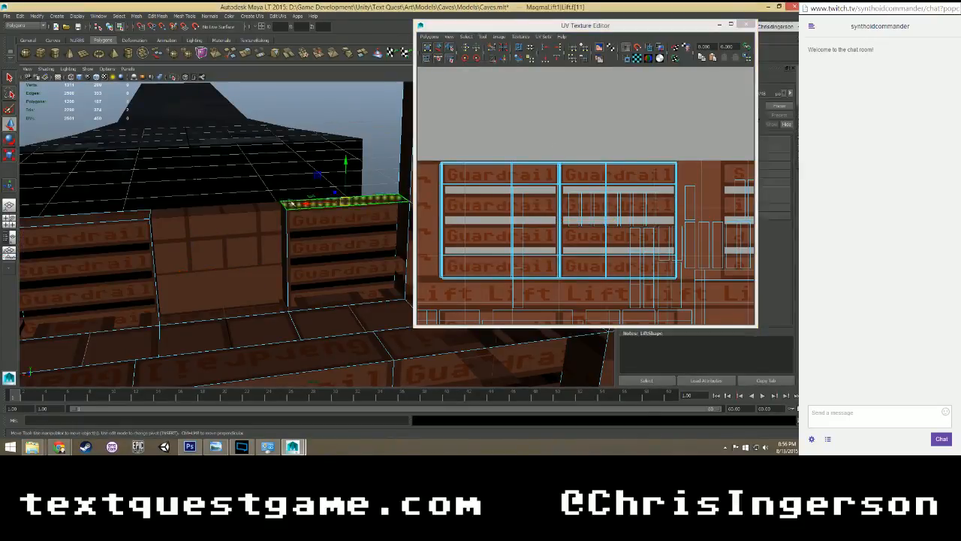
{"action": "left_click", "coordinate": [124, 217], "text": "shift"}
{"action": "scroll", "coordinate": [170, 303], "scroll_direction": "down", "scroll_amount": 3}
{"action": "mouse_move", "coordinate": [171, 303]}
{"action": "left_mouse_down", "text": "alt"}
{"action": "mouse_move", "coordinate": [316, 301]}
{"action": "mouse_move", "coordinate": [163, 290]}
{"action": "left_mouse_up", "text": "alt"}
{"action": "scroll", "coordinate": [521, 262], "scroll_direction": "down", "scroll_amount": 5}
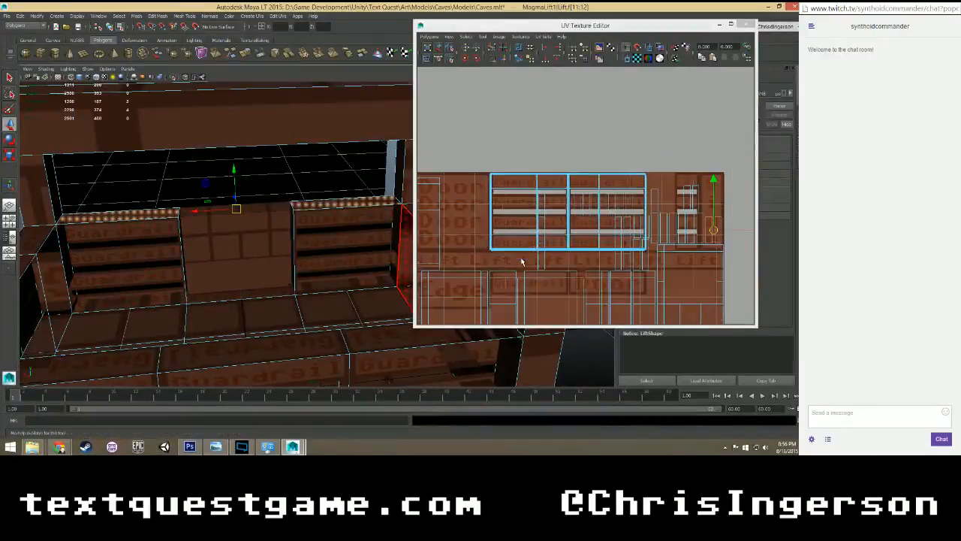
{"action": "scroll", "coordinate": [564, 245], "scroll_direction": "up", "scroll_amount": 3}
{"action": "scroll", "coordinate": [574, 250], "scroll_direction": "down", "scroll_amount": 1}
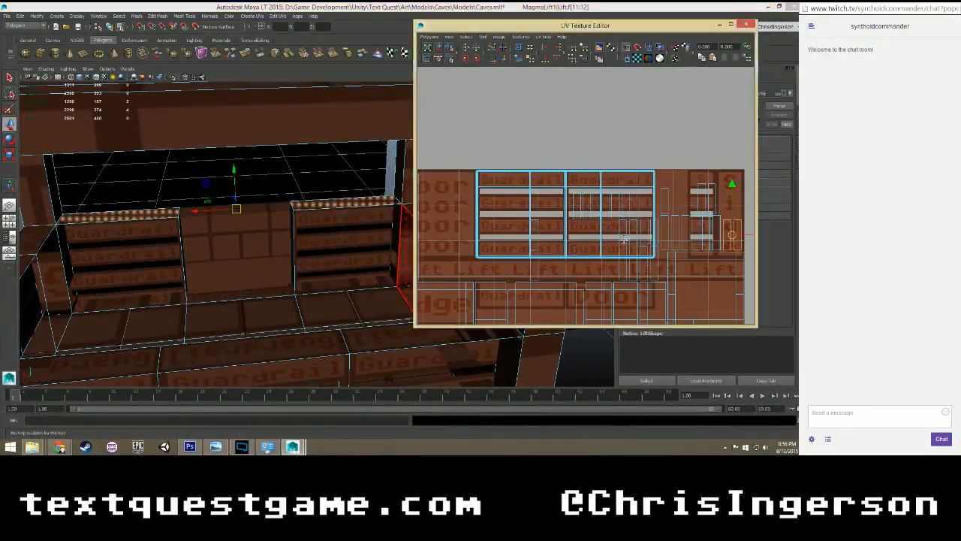
{"action": "middle_click_drag", "start_coordinate": [625, 241], "coordinate": [567, 242], "text": "alt"}
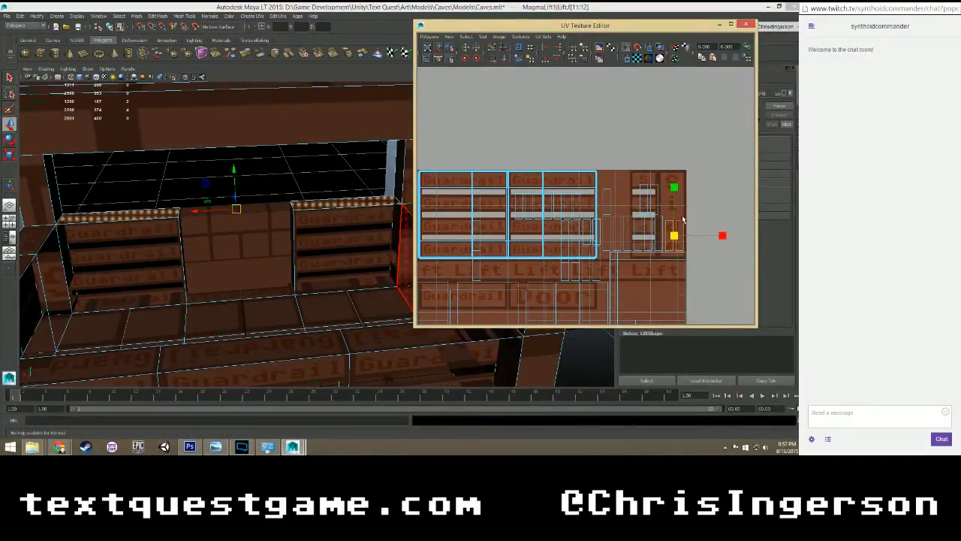
{"action": "key", "text": "e"}
{"action": "left_click_drag", "start_coordinate": [675, 188], "coordinate": [627, 239]}
{"action": "scroll", "coordinate": [454, 248], "scroll_direction": "up", "scroll_amount": 2}
{"action": "scroll", "coordinate": [376, 229], "scroll_direction": "up", "scroll_amount": 2}
{"action": "scroll", "coordinate": [376, 229], "scroll_direction": "up", "scroll_amount": 1}
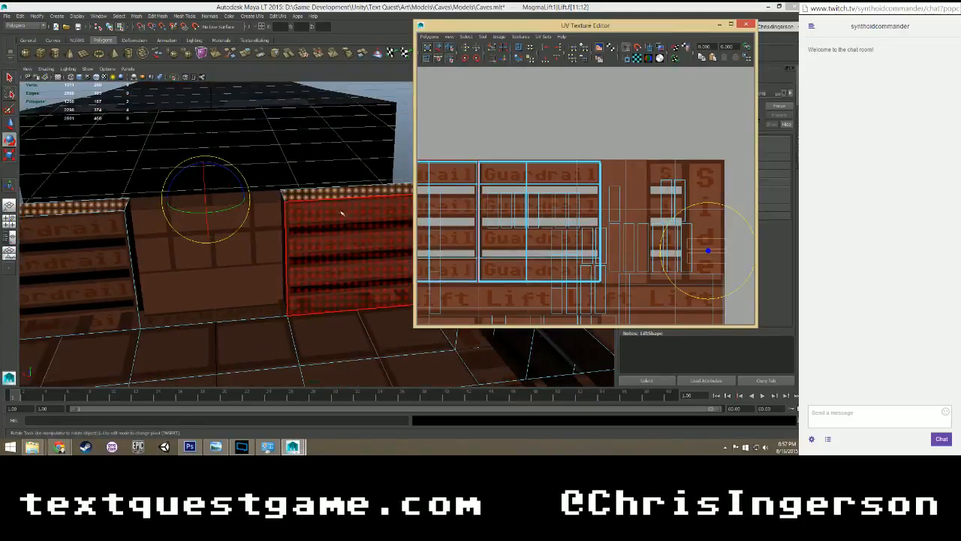
Deselect the guardrail top faces to check the rotation, reselect both, and move their UVs onto the upper planks of the left Guardrail column.
{"action": "left_click", "coordinate": [406, 151]}
{"action": "mouse_move", "coordinate": [321, 197]}
{"action": "middle_mouse_down", "text": "alt"}
{"action": "mouse_move", "coordinate": [331, 190]}
{"action": "mouse_move", "coordinate": [368, 210]}
{"action": "mouse_move", "coordinate": [303, 211]}
{"action": "mouse_move", "coordinate": [318, 211]}
{"action": "middle_mouse_up", "text": "alt"}
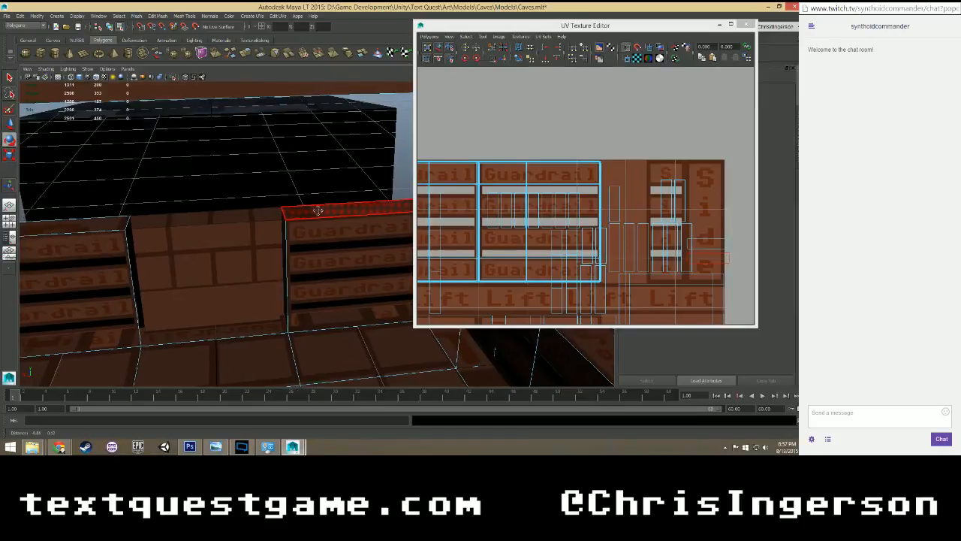
{"action": "left_click", "coordinate": [723, 245]}
{"action": "left_click", "coordinate": [710, 229], "text": "shift"}
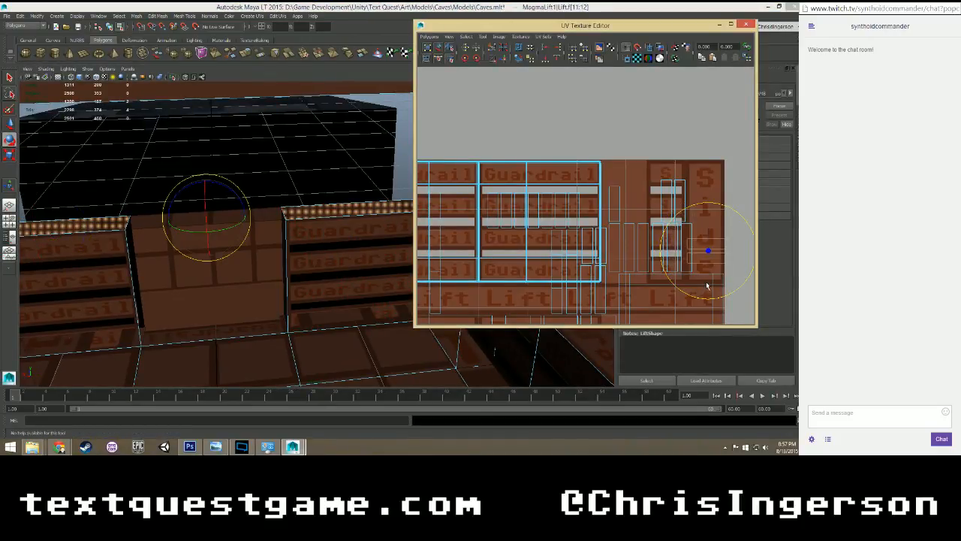
{"action": "key", "text": "w"}
{"action": "scroll", "coordinate": [710, 241], "scroll_direction": "down", "scroll_amount": 2}
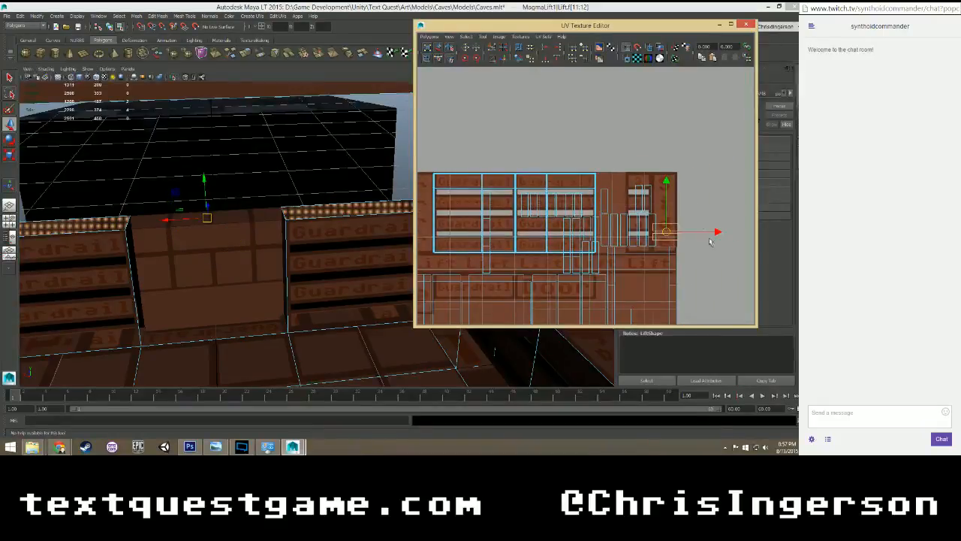
{"action": "left_click_drag", "start_coordinate": [716, 233], "coordinate": [598, 230]}
{"action": "left_click_drag", "start_coordinate": [530, 223], "coordinate": [521, 223]}
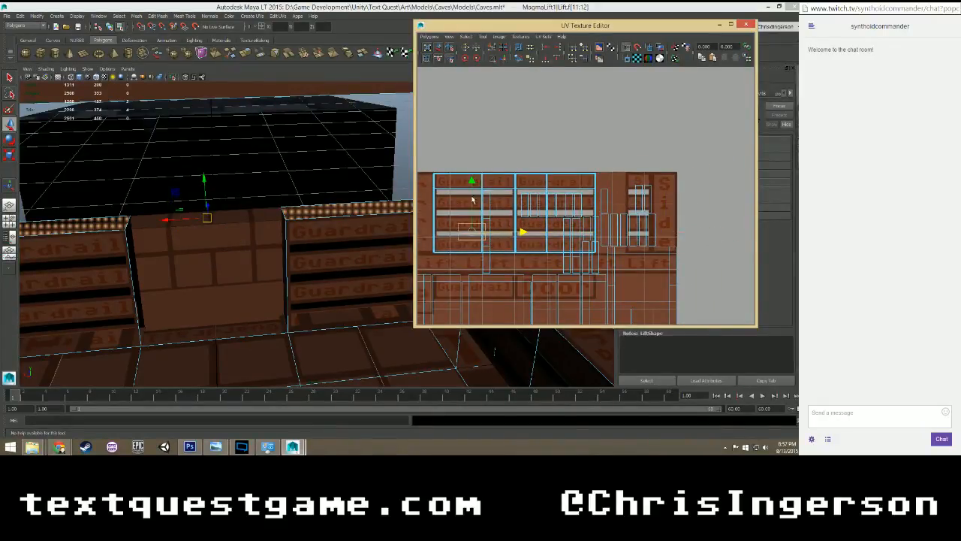
{"action": "left_click_drag", "start_coordinate": [471, 179], "coordinate": [472, 135]}
Scale both top faces' UVs up uniformly toward the left Guardrail column's width and lower them slightly.
{"action": "scroll", "coordinate": [480, 192], "scroll_direction": "up", "scroll_amount": 3}
{"action": "scroll", "coordinate": [480, 192], "scroll_direction": "up", "scroll_amount": 2}
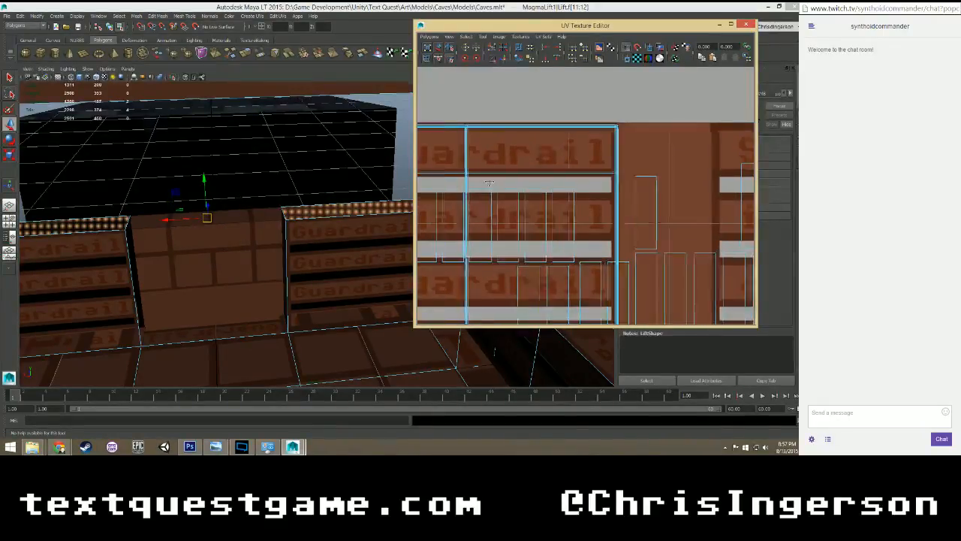
{"action": "middle_click_drag", "start_coordinate": [485, 182], "coordinate": [732, 202], "text": "alt"}
{"action": "scroll", "coordinate": [629, 202], "scroll_direction": "down", "scroll_amount": 1}
{"action": "middle_click_drag", "start_coordinate": [592, 215], "coordinate": [623, 227], "text": "alt"}
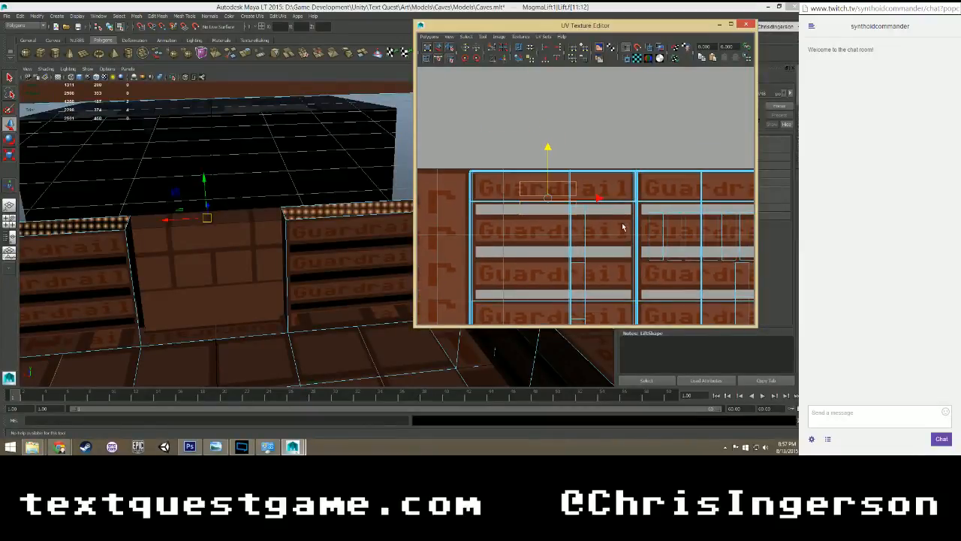
{"action": "key", "text": "r"}
{"action": "left_click_drag", "start_coordinate": [548, 199], "coordinate": [608, 157]}
{"action": "key", "text": "w"}
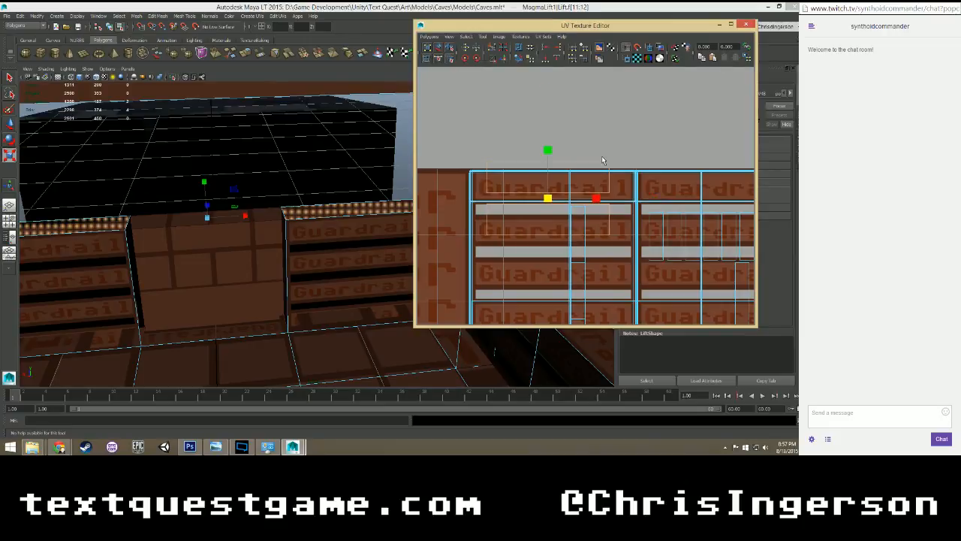
{"action": "left_click_drag", "start_coordinate": [548, 147], "coordinate": [548, 157]}
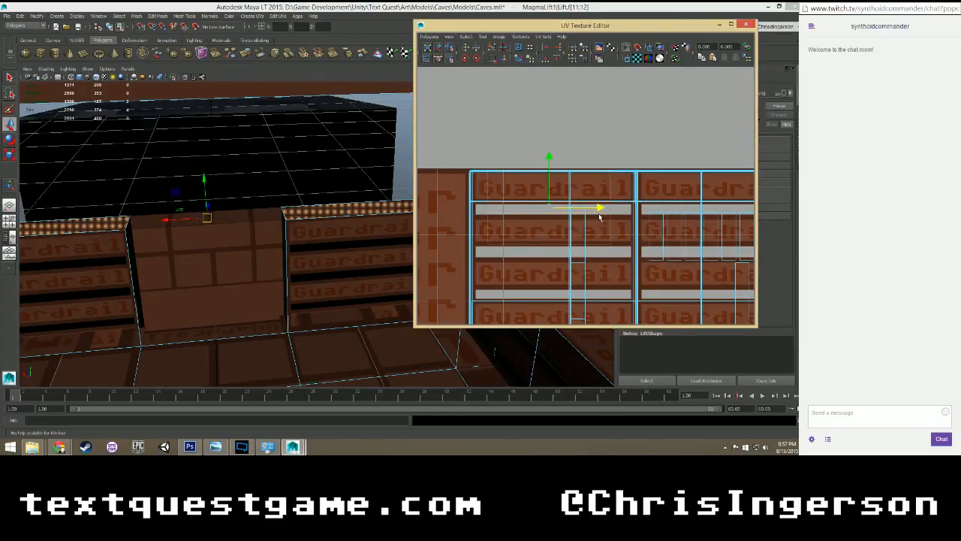
Stretch both top faces' UVs horizontally and align them with the sides of the left Guardrail column.
{"action": "key", "text": "r"}
{"action": "left_click_drag", "start_coordinate": [596, 209], "coordinate": [605, 209]}
{"action": "key", "text": "w"}
{"action": "key", "text": "r"}
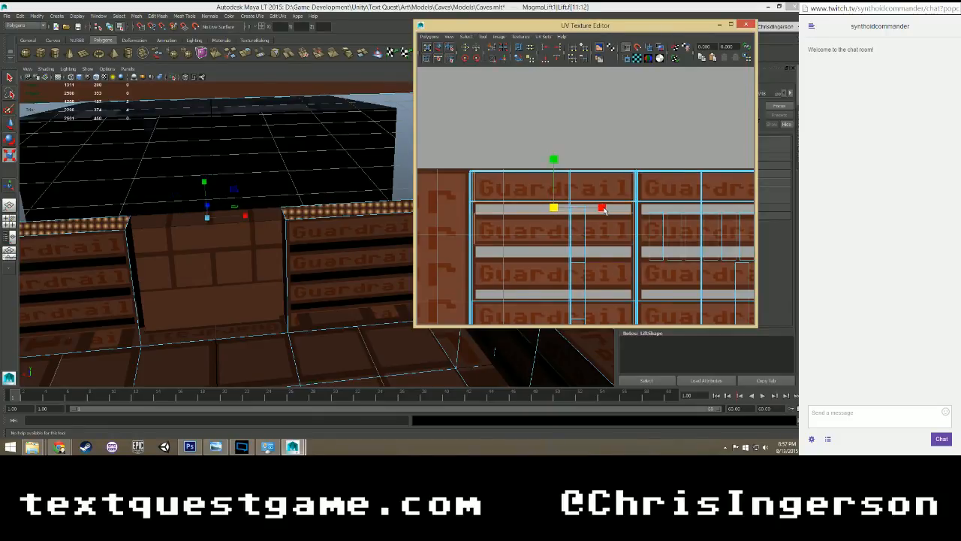
Move only the left guardrail's top-face UVs up onto the top plank and across to the right Guardrail column, and deselect the face.
{"action": "left_click", "coordinate": [518, 232]}
{"action": "key", "text": "w"}
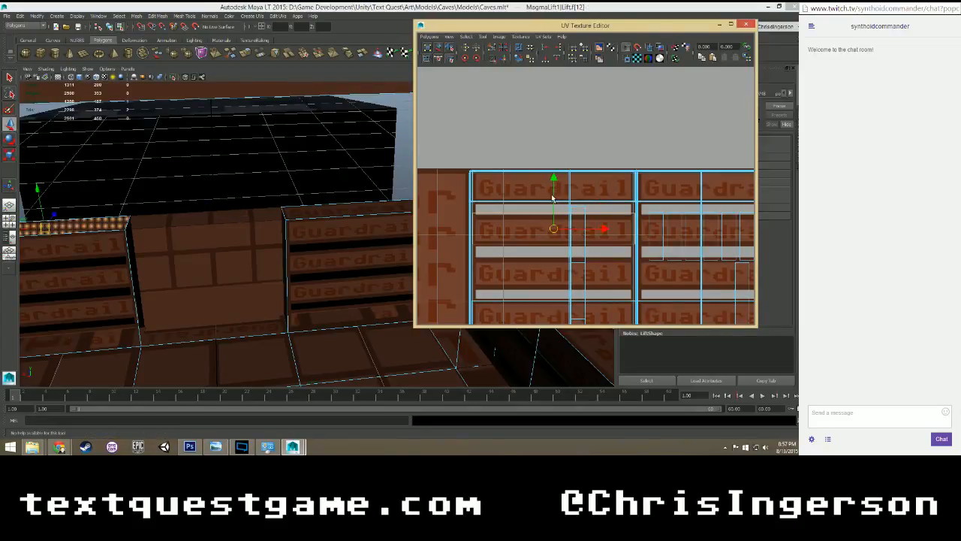
{"action": "left_click_drag", "start_coordinate": [552, 184], "coordinate": [553, 139]}
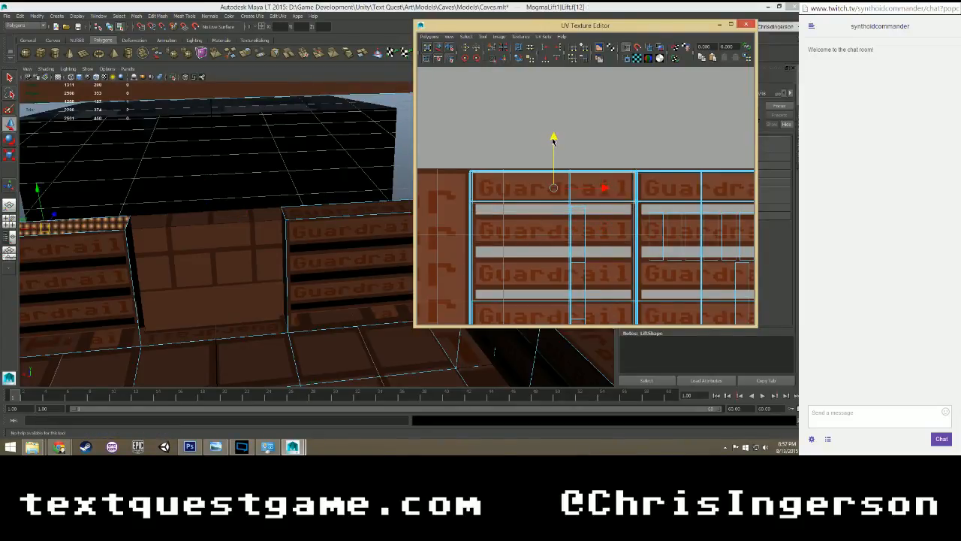
{"action": "left_click_drag", "start_coordinate": [605, 187], "coordinate": [728, 187]}
{"action": "middle_click_drag", "start_coordinate": [727, 187], "coordinate": [628, 198], "text": "alt"}
{"action": "left_click_drag", "start_coordinate": [627, 198], "coordinate": [669, 198]}
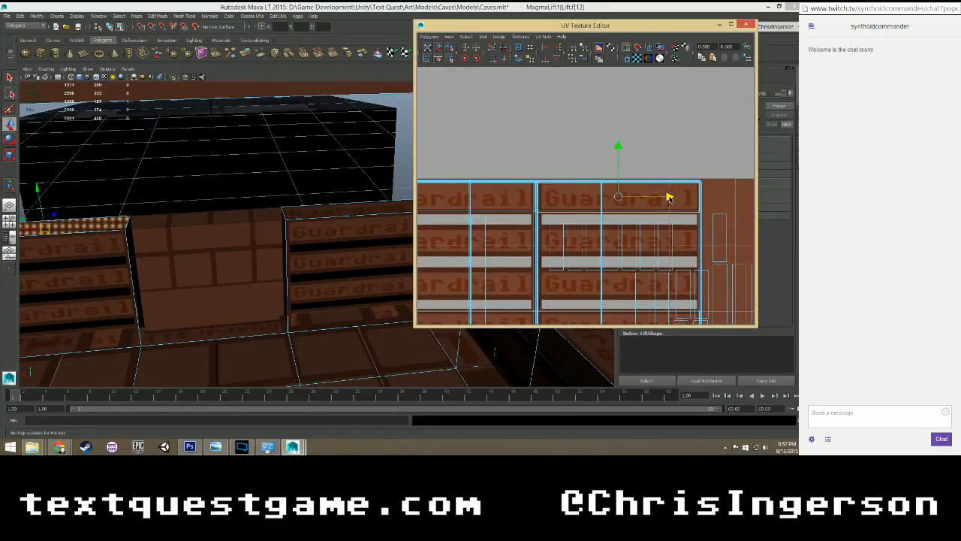
{"action": "left_click", "coordinate": [679, 165]}
Close the UV Texture Editor, return the lift to object selection and save the Caves.mlt scene.
{"action": "scroll", "coordinate": [676, 166], "scroll_direction": "down", "scroll_amount": 2}
{"action": "scroll", "coordinate": [360, 202], "scroll_direction": "down", "scroll_amount": 4}
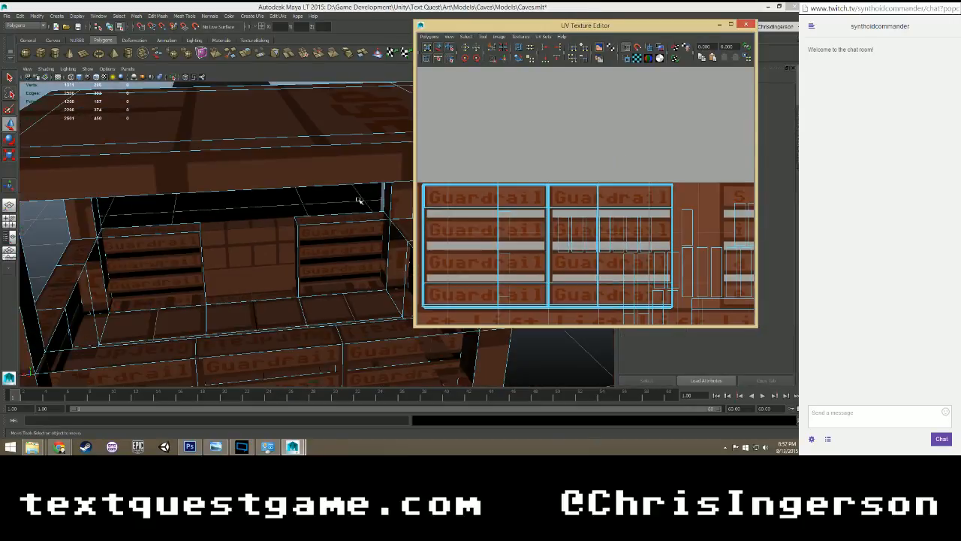
{"action": "scroll", "coordinate": [345, 242], "scroll_direction": "down", "scroll_amount": 8}
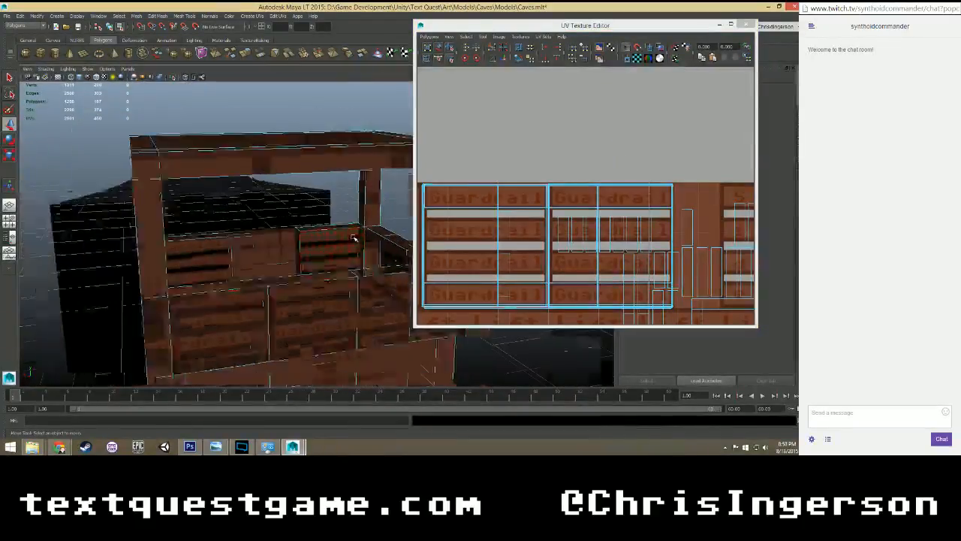
{"action": "middle_click_drag", "start_coordinate": [371, 228], "coordinate": [365, 213], "text": "alt"}
{"action": "left_click", "coordinate": [505, 157]}
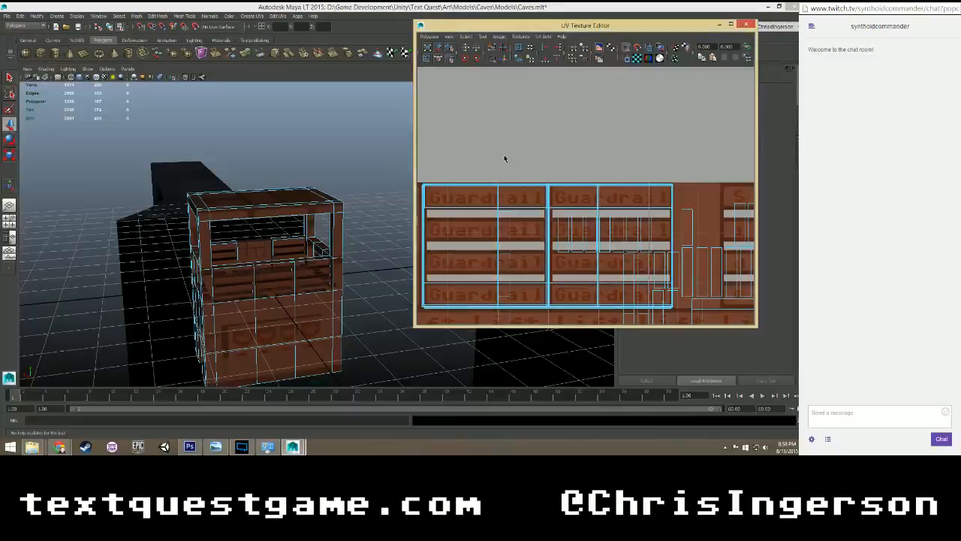
{"action": "left_click", "coordinate": [745, 25]}
{"action": "scroll", "coordinate": [395, 204], "scroll_direction": "down", "scroll_amount": 5}
{"action": "scroll", "coordinate": [395, 204], "scroll_direction": "up", "scroll_amount": 5}
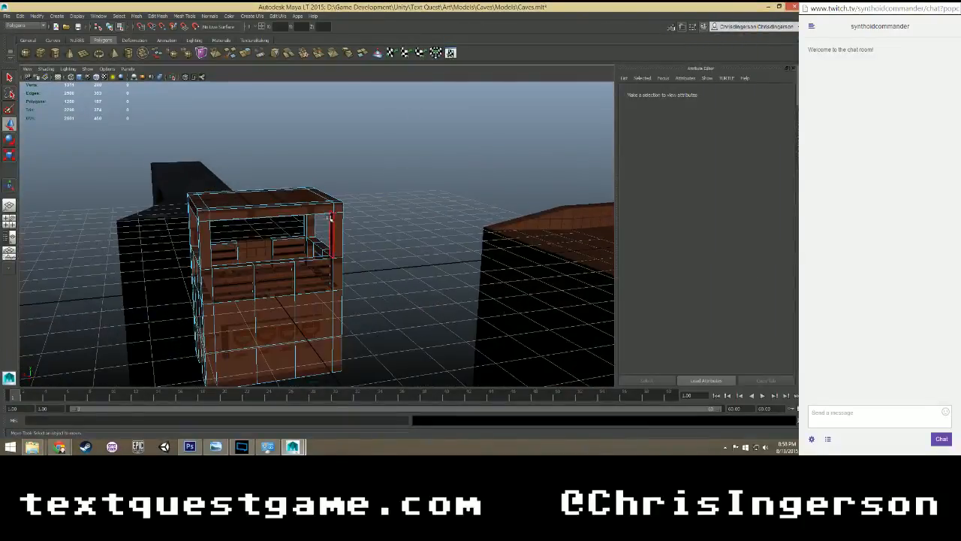
{"action": "right_click_drag", "start_coordinate": [305, 204], "coordinate": [304, 216]}
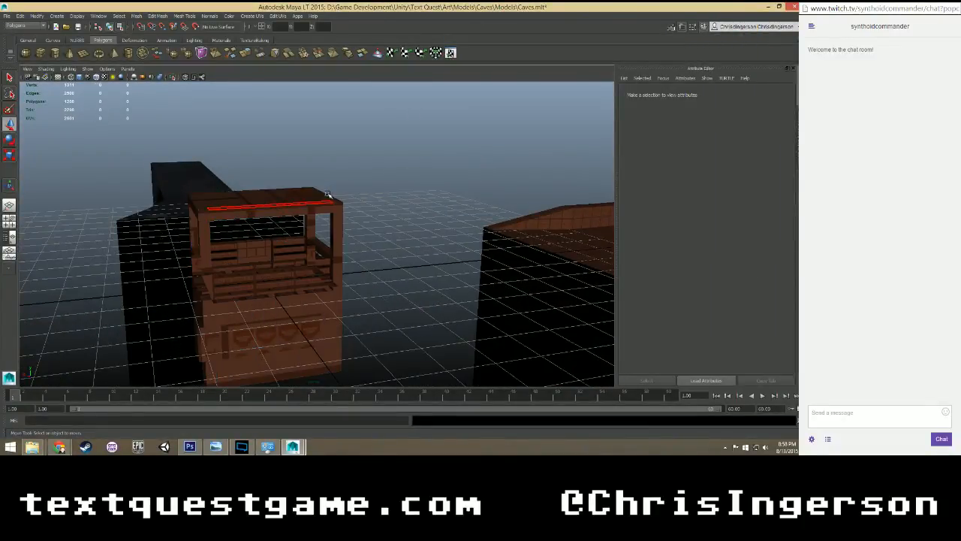
{"action": "key", "text": "ctrl+s"}
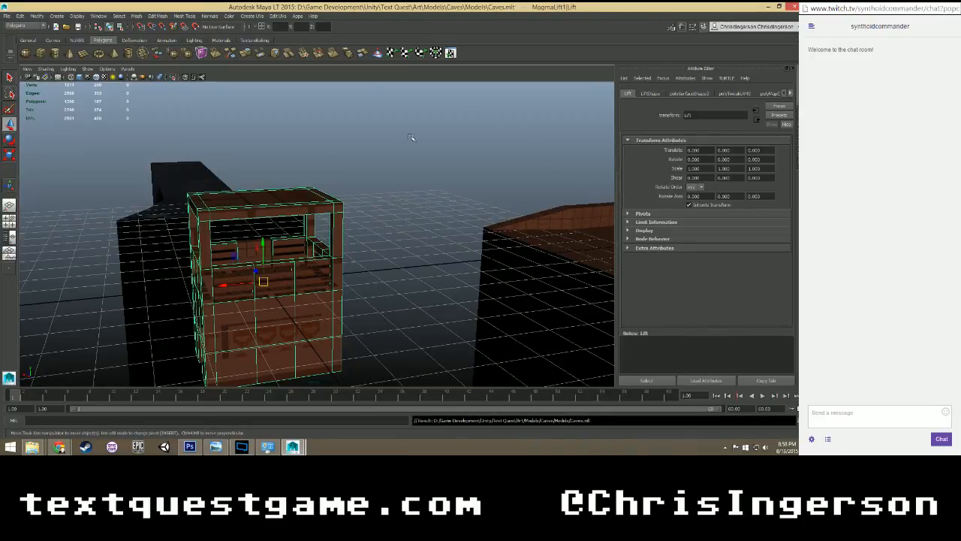
Inspect the lift's guardrail textures from inside and outside, and save the scene again.
{"action": "right_click_drag", "start_coordinate": [346, 171], "coordinate": [293, 283], "text": "alt"}
{"action": "left_click_drag", "start_coordinate": [292, 283], "coordinate": [347, 227], "text": "alt"}
{"action": "middle_click_drag", "start_coordinate": [347, 227], "coordinate": [97, 224], "text": "alt"}
{"action": "scroll", "coordinate": [311, 253], "scroll_direction": "down", "scroll_amount": 10}
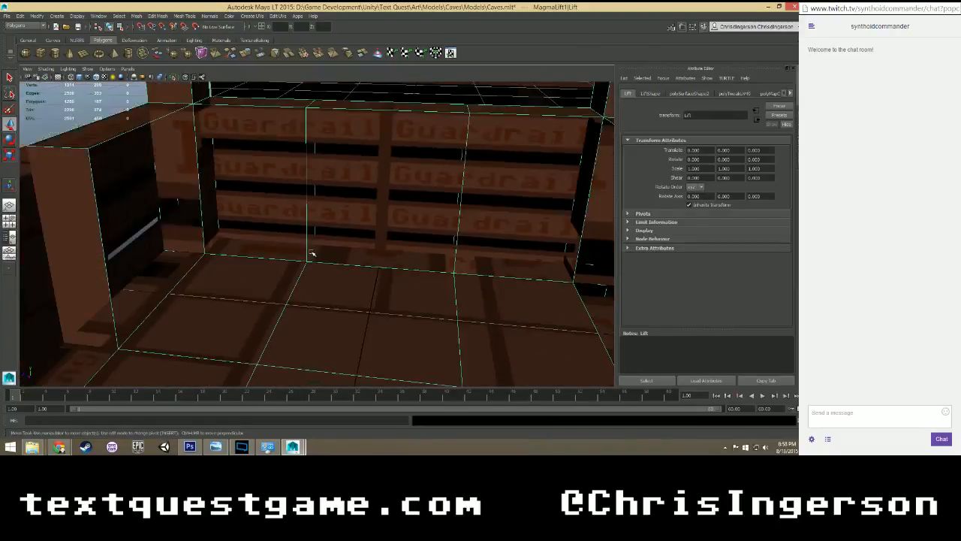
{"action": "left_click_drag", "start_coordinate": [325, 249], "coordinate": [262, 253], "text": "alt"}
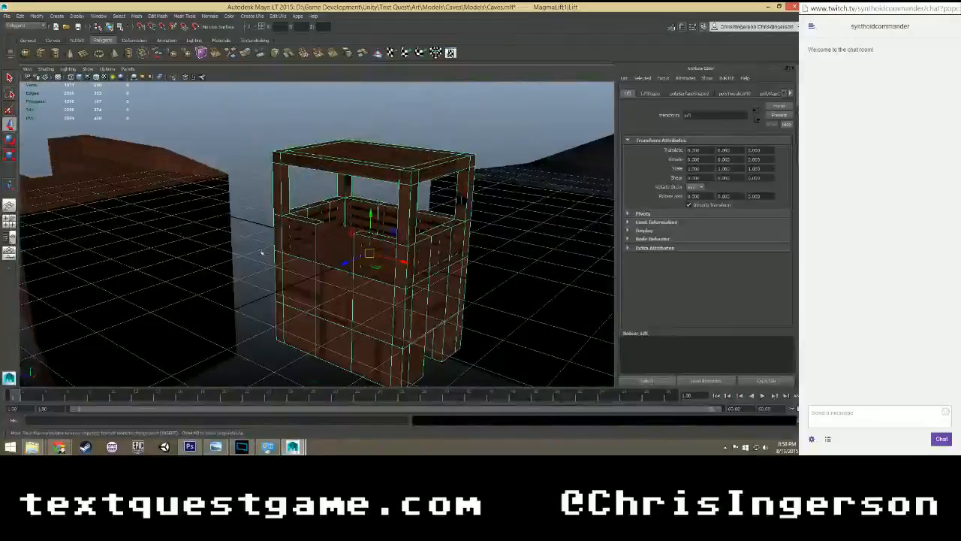
{"action": "key", "text": "ctrl+s"}
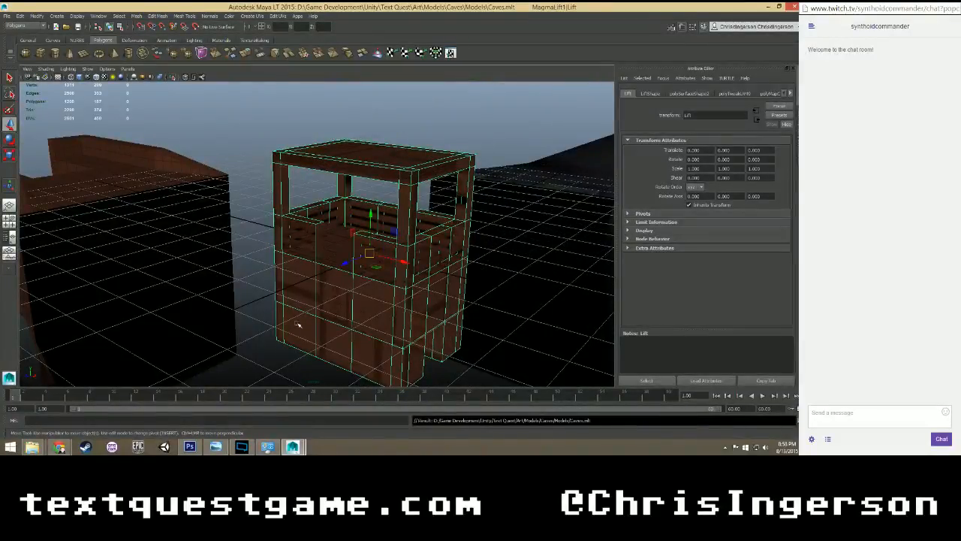
Reopen the UV Texture Editor for the lift and bring its whole UV layout into view.
{"action": "left_click", "coordinate": [247, 329]}
{"action": "mouse_move", "coordinate": [247, 328]}
{"action": "left_mouse_down", "text": "alt"}
{"action": "mouse_move", "coordinate": [290, 311]}
{"action": "mouse_move", "coordinate": [259, 332]}
{"action": "left_mouse_up", "text": "alt"}
{"action": "left_click", "coordinate": [352, 173]}
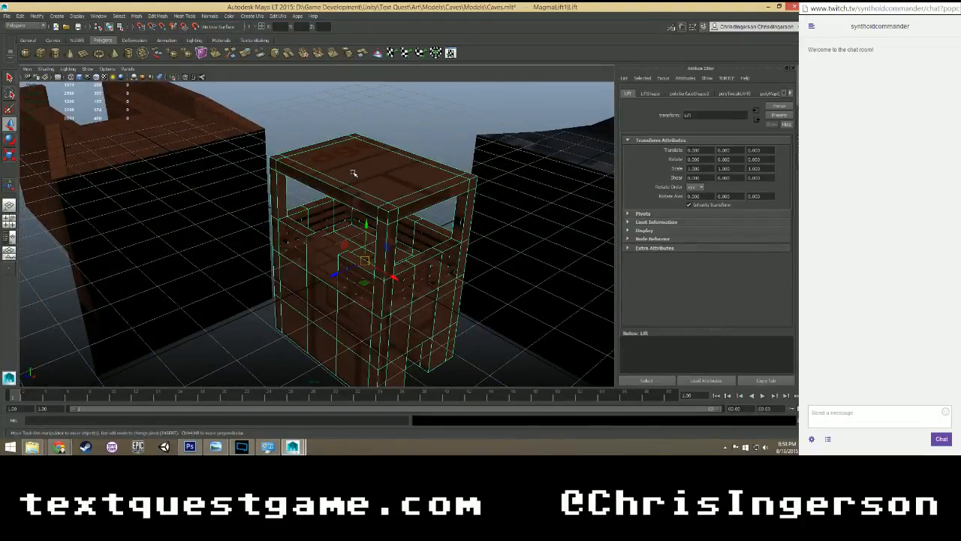
{"action": "left_click", "coordinate": [277, 15]}
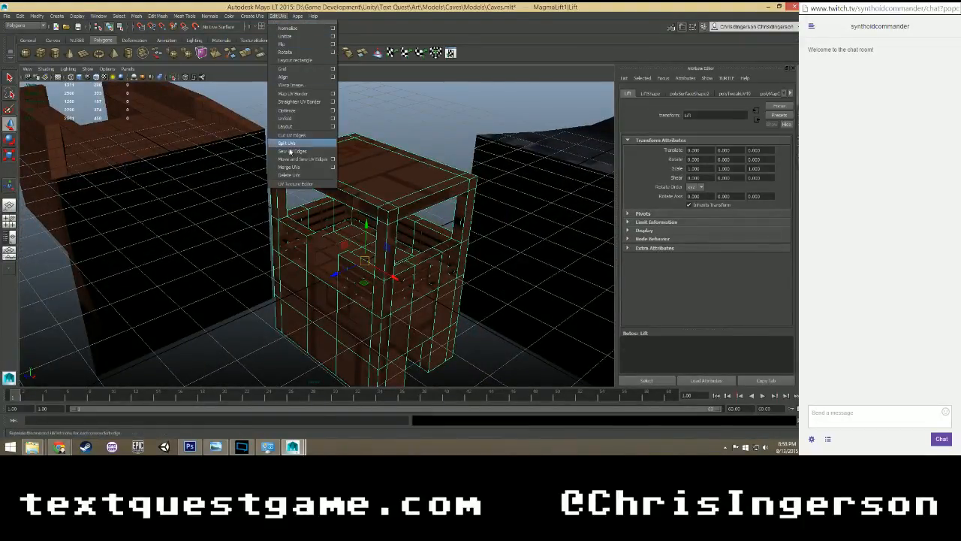
{"action": "left_click", "coordinate": [296, 183]}
{"action": "scroll", "coordinate": [564, 212], "scroll_direction": "down", "scroll_amount": 4}
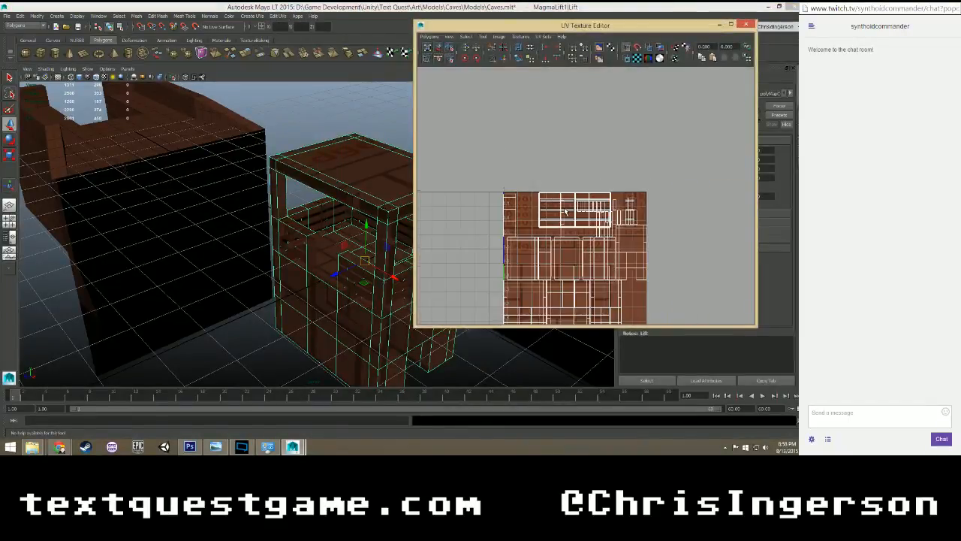
{"action": "scroll", "coordinate": [566, 211], "scroll_direction": "up", "scroll_amount": 2}
{"action": "middle_click_drag", "start_coordinate": [561, 226], "coordinate": [563, 143], "text": "alt"}
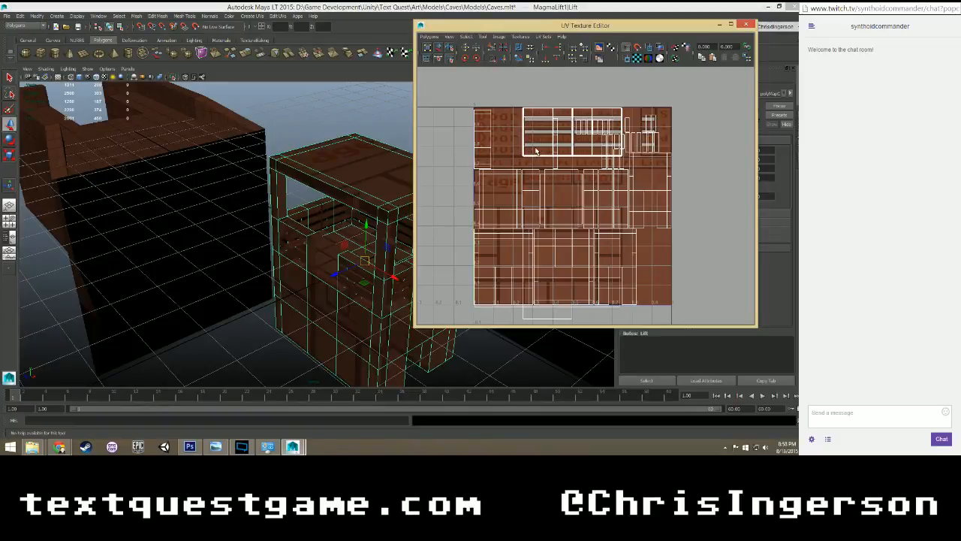
Display the lift's LightMap UV set, switch back to the TextureMap set and deselect the lift.
{"action": "left_click", "coordinate": [537, 38]}
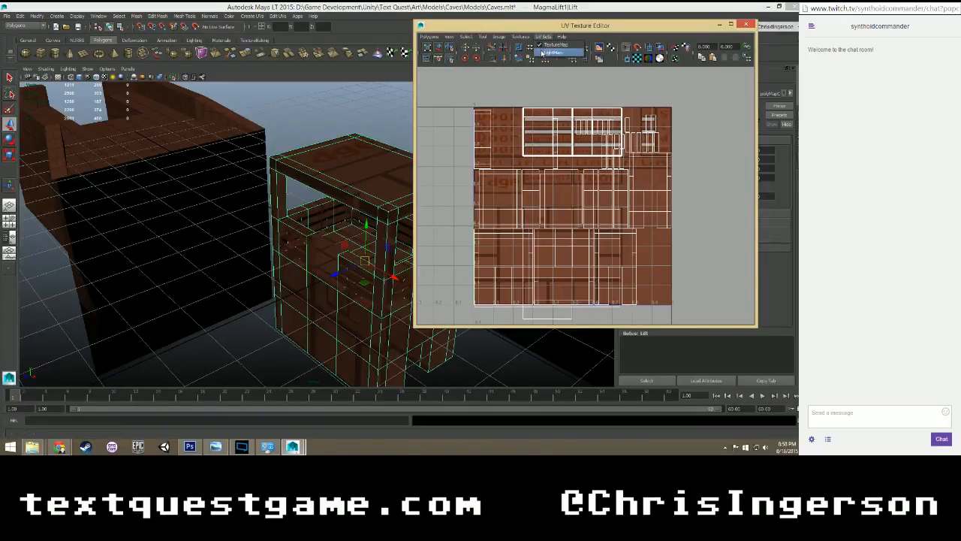
{"action": "left_click", "coordinate": [541, 53]}
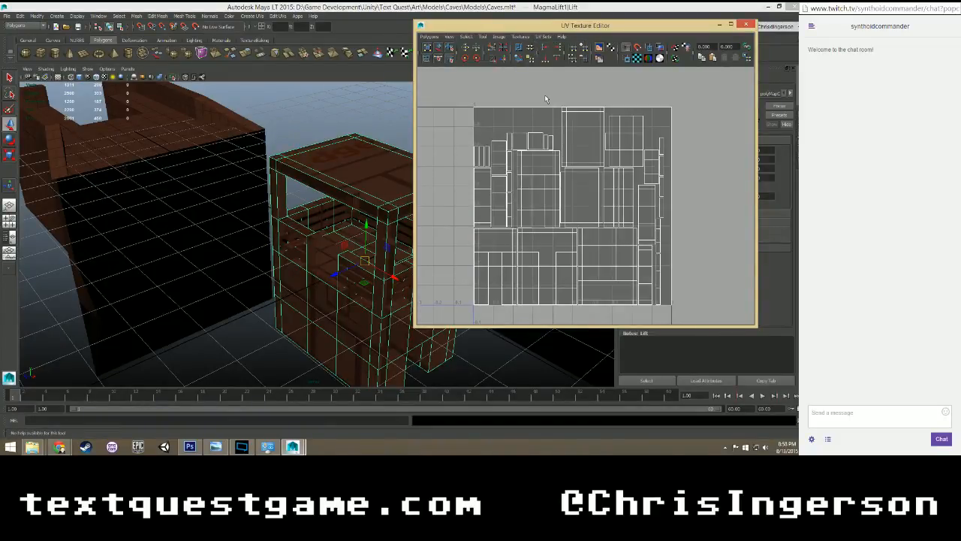
{"action": "left_click", "coordinate": [542, 36]}
{"action": "left_click", "coordinate": [548, 45]}
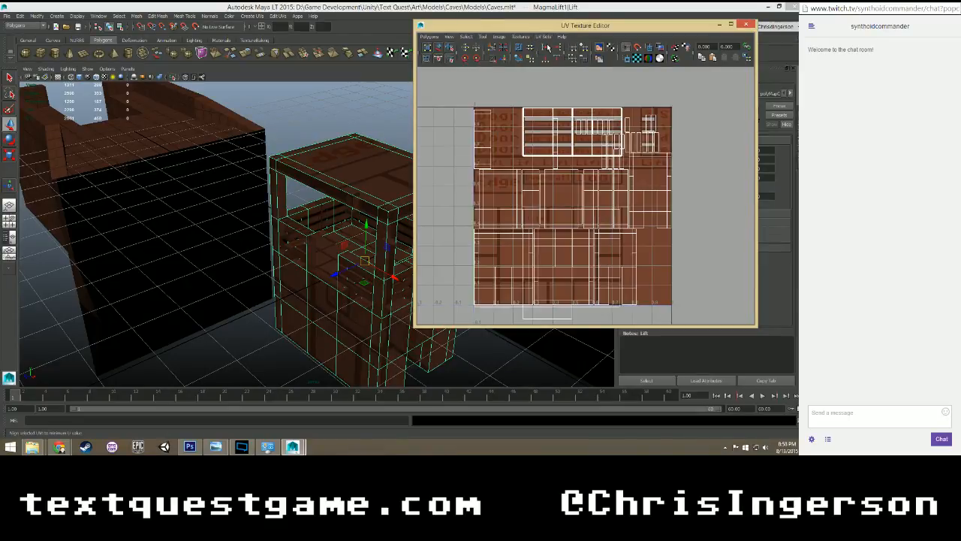
{"action": "scroll", "coordinate": [329, 278], "scroll_direction": "up", "scroll_amount": 5}
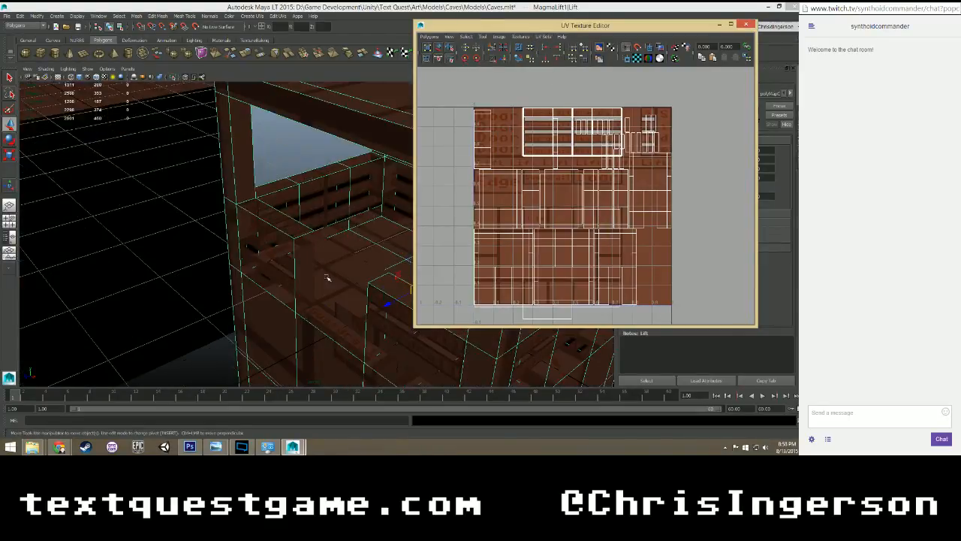
{"action": "scroll", "coordinate": [280, 177], "scroll_direction": "down", "scroll_amount": 5}
{"action": "left_click", "coordinate": [290, 184]}
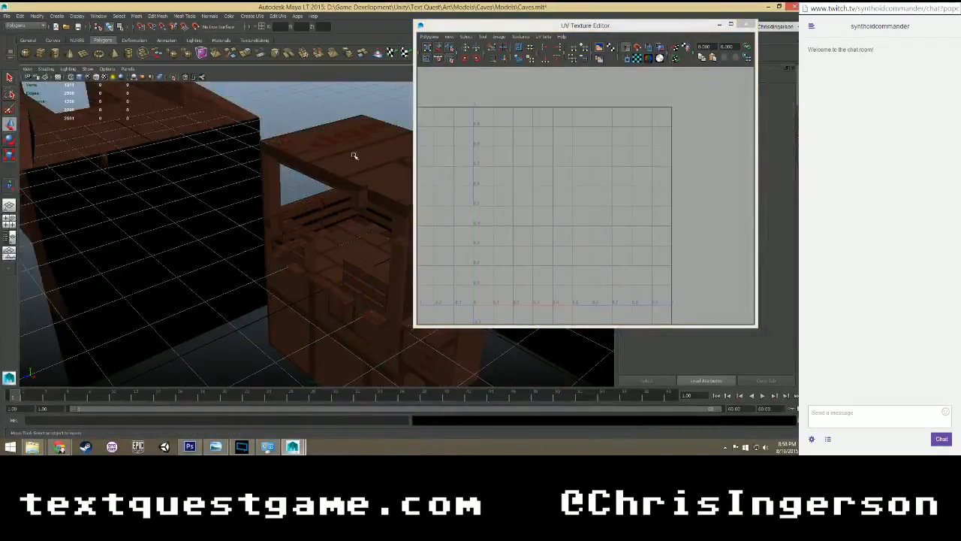
Close the UV Texture Editor, frame the lift, select its whole MagmaLift1 group and save the Caves.mlt scene.
{"action": "left_click", "coordinate": [354, 155]}
{"action": "key", "text": "f"}
{"action": "left_click", "coordinate": [743, 28]}
{"action": "scroll", "coordinate": [448, 188], "scroll_direction": "down", "scroll_amount": 5}
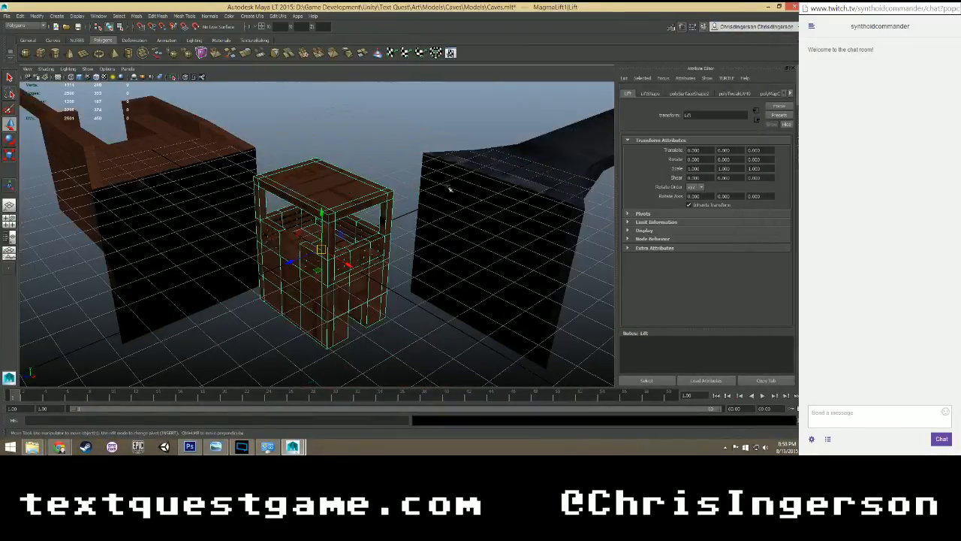
{"action": "scroll", "coordinate": [421, 206], "scroll_direction": "up", "scroll_amount": 4}
{"action": "middle_click_drag", "start_coordinate": [409, 214], "coordinate": [373, 200], "text": "alt"}
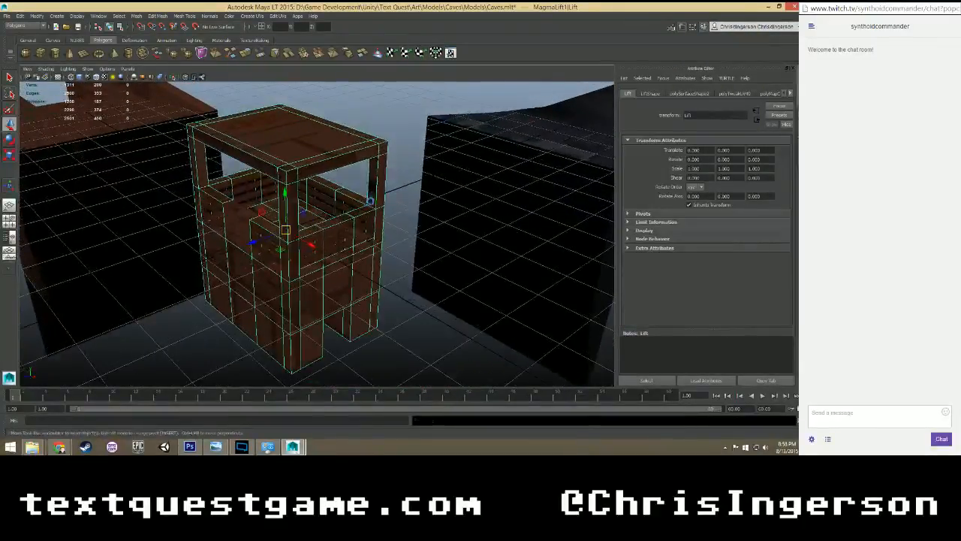
{"action": "key", "text": "ctrl+s"}
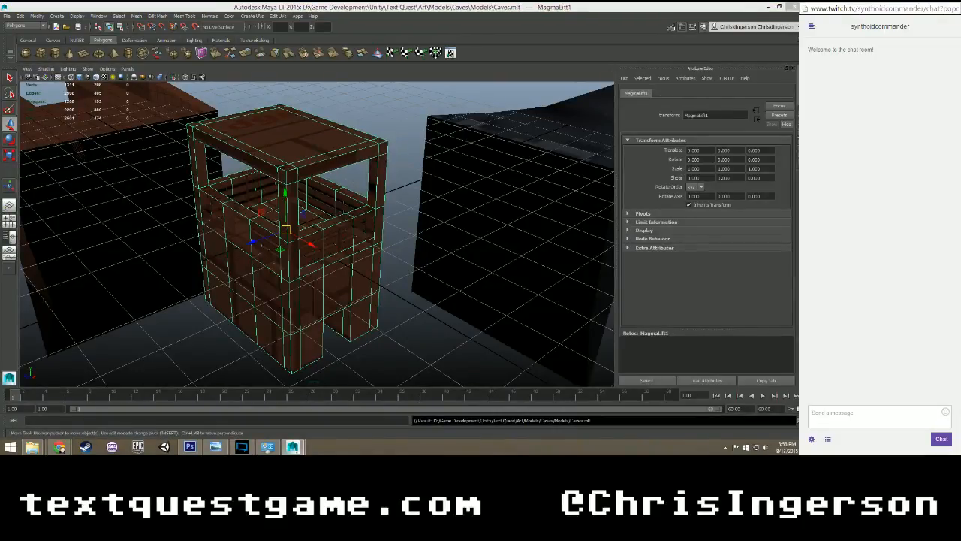
Export the selected MagmaLift1 group as FBX, overwriting the existing MagmaLift.fbx in the Models folder.
{"action": "left_click", "coordinate": [7, 15]}
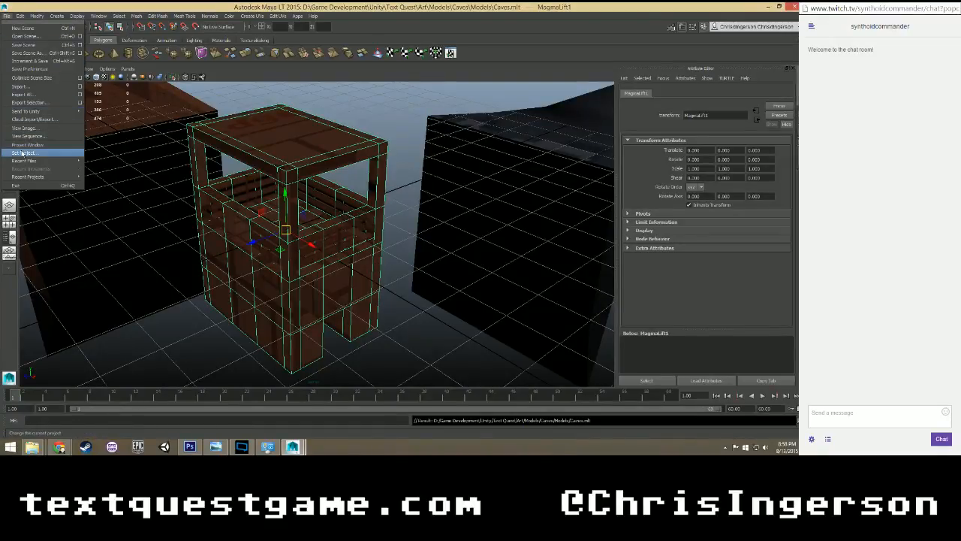
{"action": "left_click", "coordinate": [27, 102]}
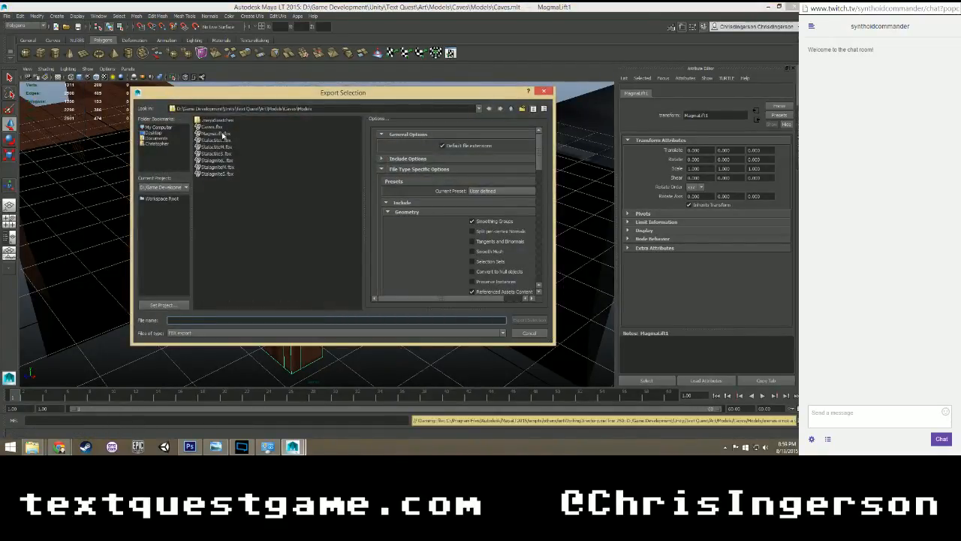
{"action": "left_click", "coordinate": [218, 134]}
{"action": "left_click", "coordinate": [529, 320]}
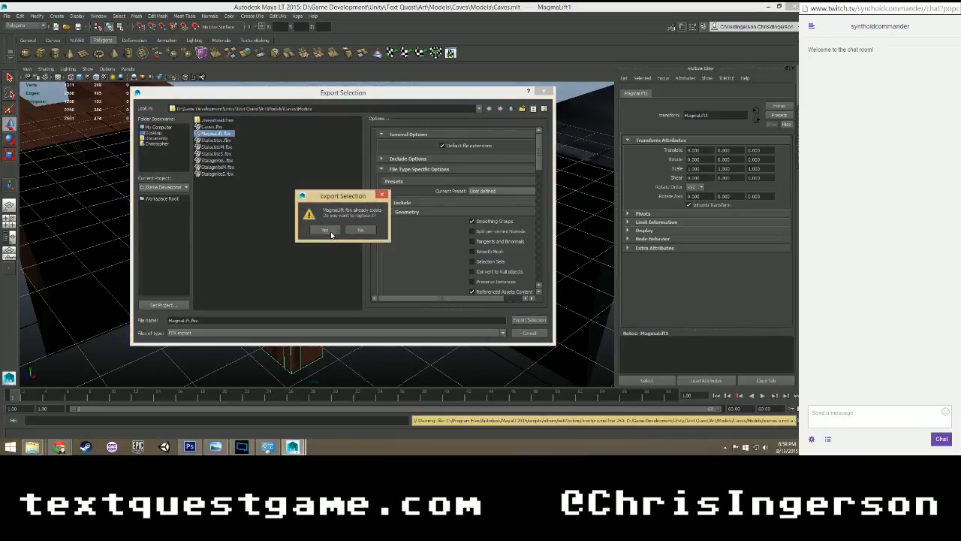
{"action": "left_click", "coordinate": [325, 230]}
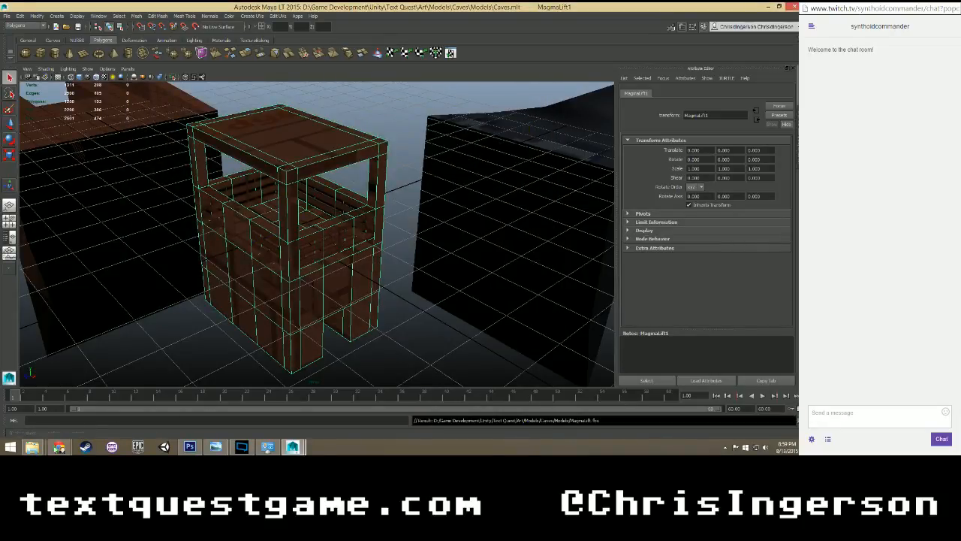
In File Explorer, copy MagmaLift.fbx from the art Models folder into the Unity project's Magma River\Lift folder, replacing the existing file.
{"action": "mouse_move", "coordinate": [32, 447]}
{"action": "left_click", "coordinate": [219, 399]}
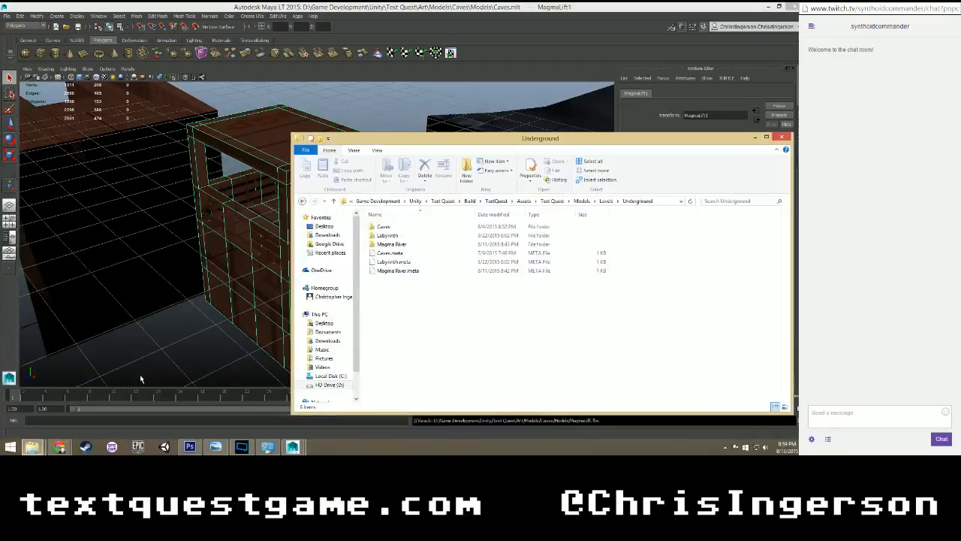
{"action": "double_click", "coordinate": [387, 244]}
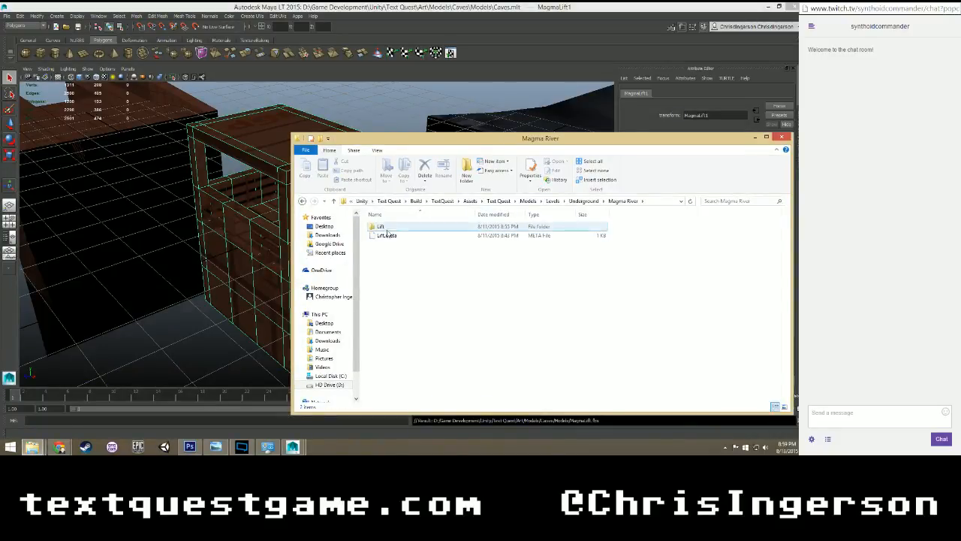
{"action": "double_click", "coordinate": [387, 226]}
{"action": "mouse_move", "coordinate": [37, 449]}
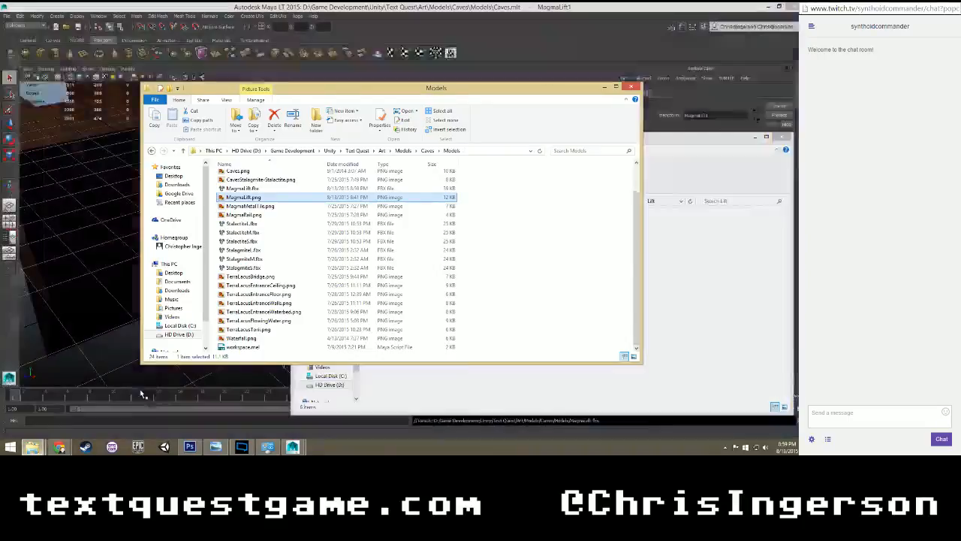
{"action": "left_click", "coordinate": [140, 399]}
{"action": "left_click", "coordinate": [271, 188]}
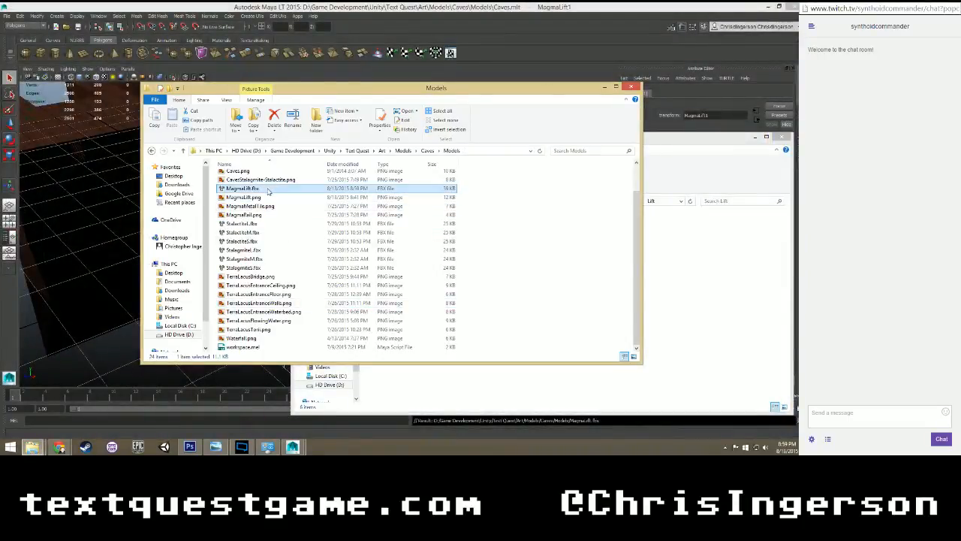
{"action": "left_click_drag", "start_coordinate": [272, 189], "coordinate": [561, 396]}
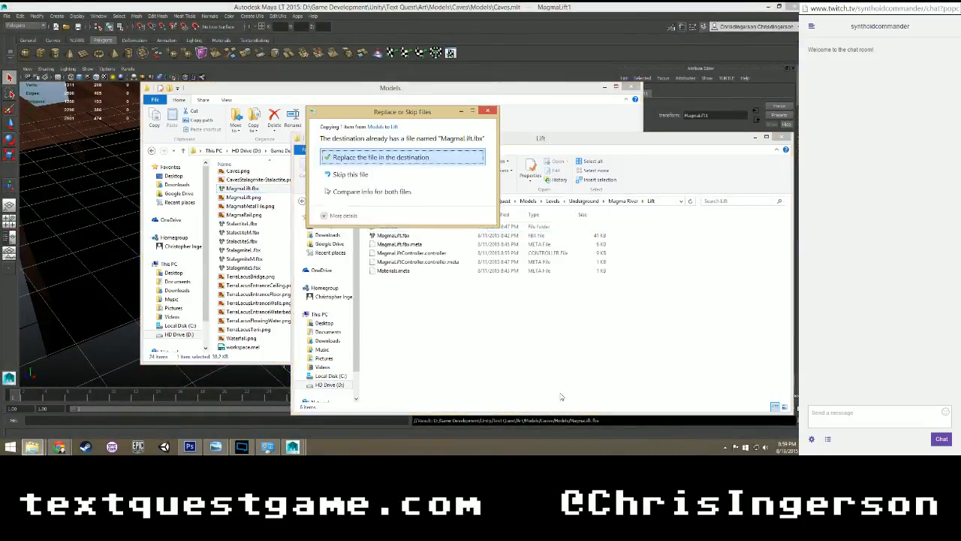
{"action": "left_click", "coordinate": [376, 158]}
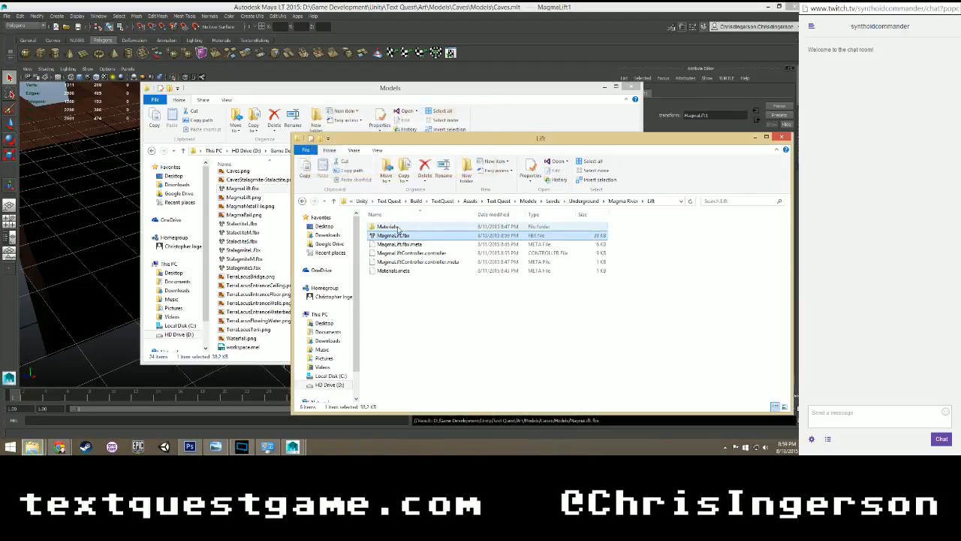
Copy MagmaLift.png from the Models folder into the Lift folder's Materials subfolder and return to Maya with nothing selected.
{"action": "double_click", "coordinate": [395, 226]}
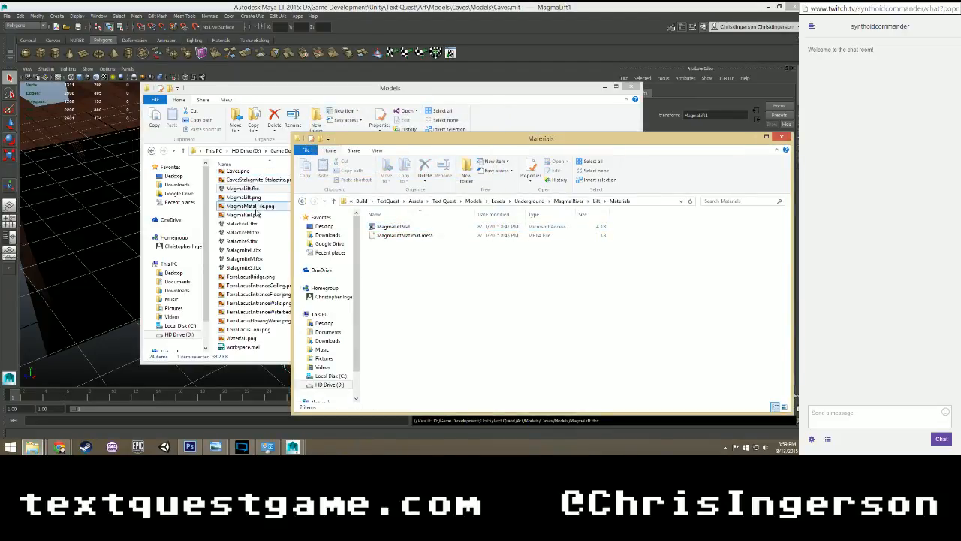
{"action": "left_click_drag", "start_coordinate": [243, 198], "coordinate": [425, 283]}
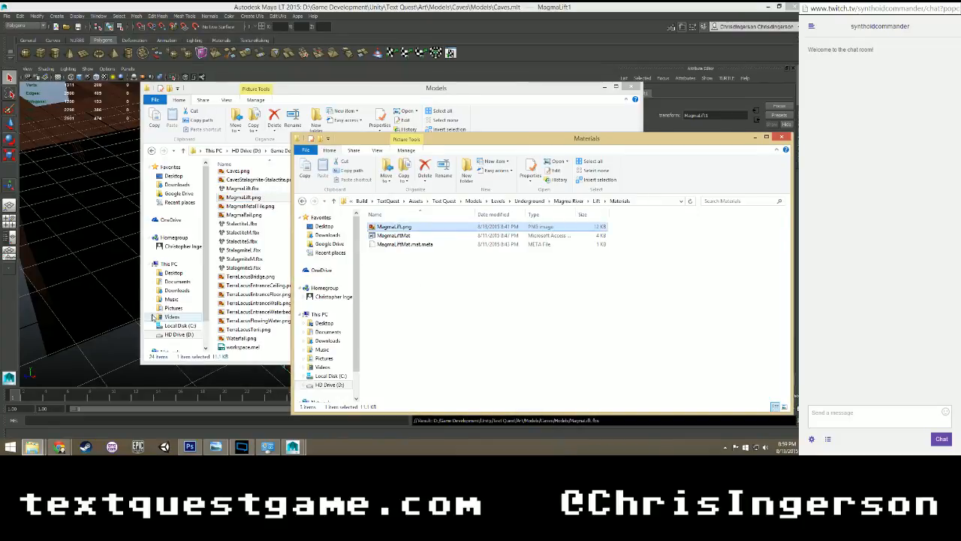
{"action": "left_click", "coordinate": [106, 347]}
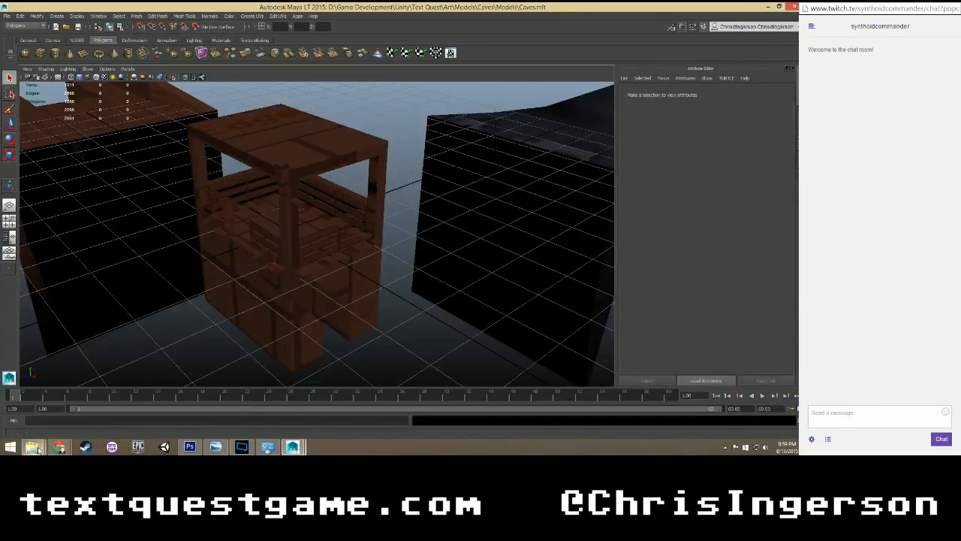
Switch to Unity, open the TextQuest project and frame the MagmaLift object in the Caves scene.
{"action": "left_click", "coordinate": [165, 447]}
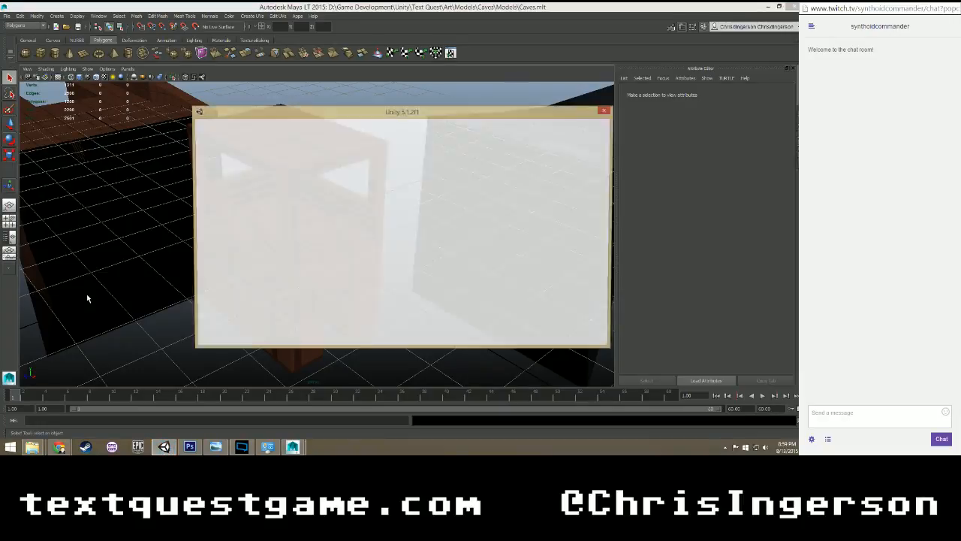
{"action": "left_click", "coordinate": [235, 180]}
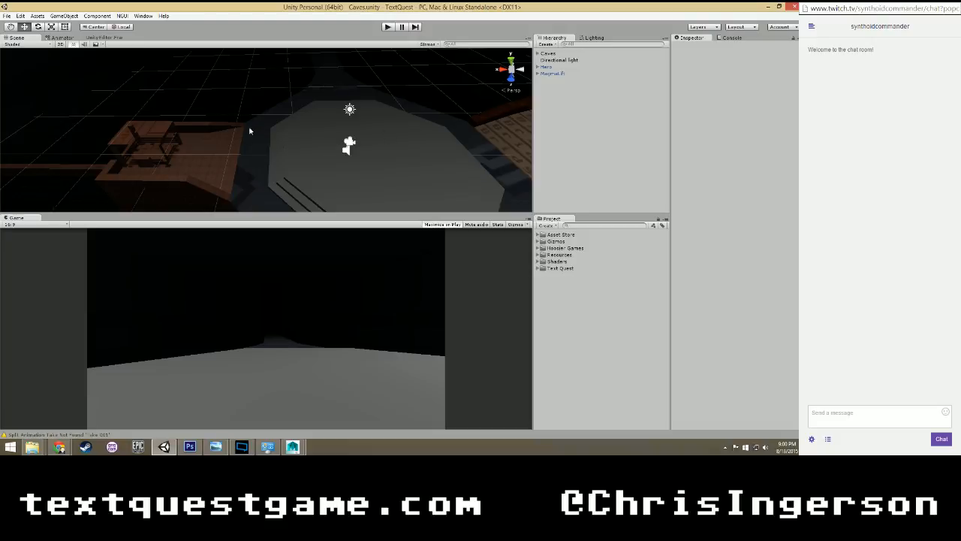
{"action": "left_click", "coordinate": [552, 73]}
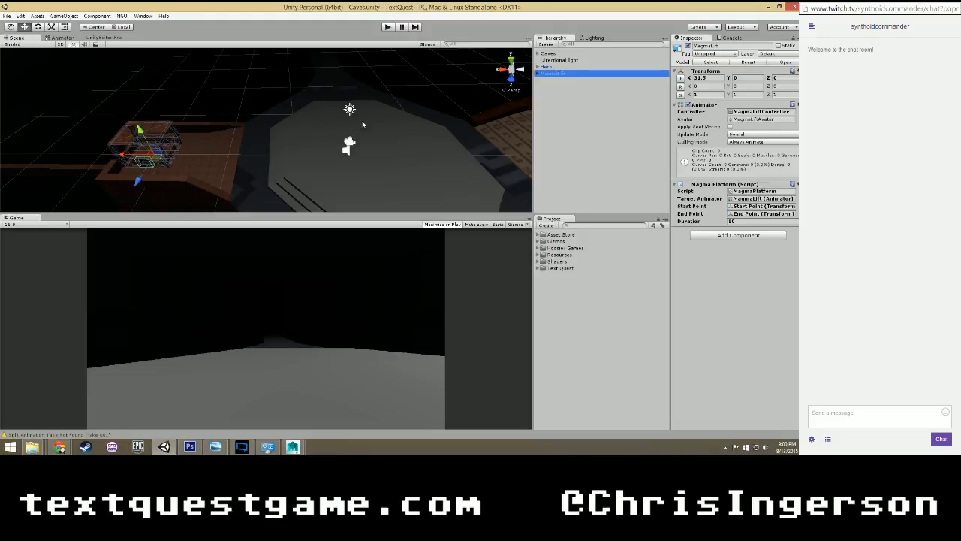
{"action": "key", "text": "f"}
{"action": "left_click_drag", "start_coordinate": [255, 125], "coordinate": [526, 94], "text": "alt"}
Expand MagmaLift in the scene hierarchy, look up the material assigned to LiftDoor and open that MagmaLift material's settings.
{"action": "left_click", "coordinate": [539, 74]}
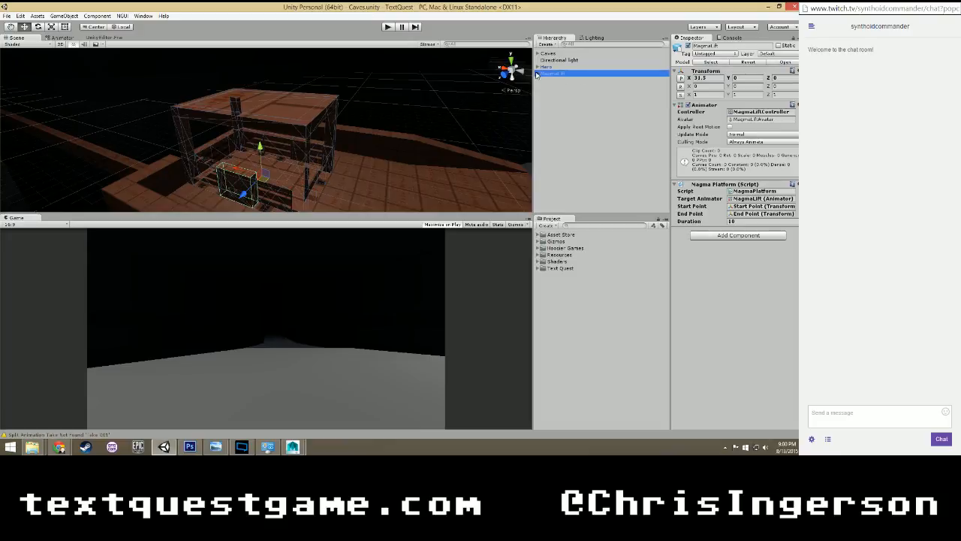
{"action": "left_click", "coordinate": [554, 80]}
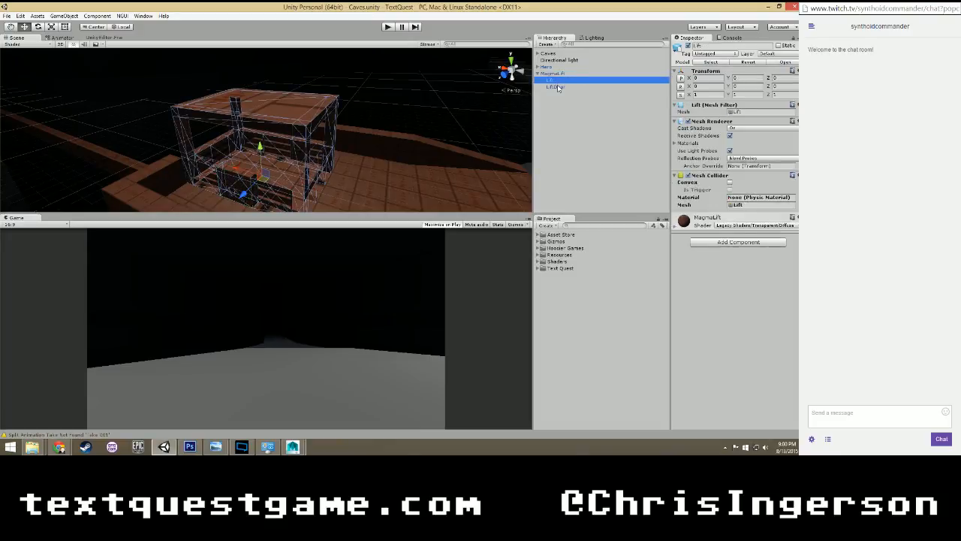
{"action": "left_click", "coordinate": [556, 87]}
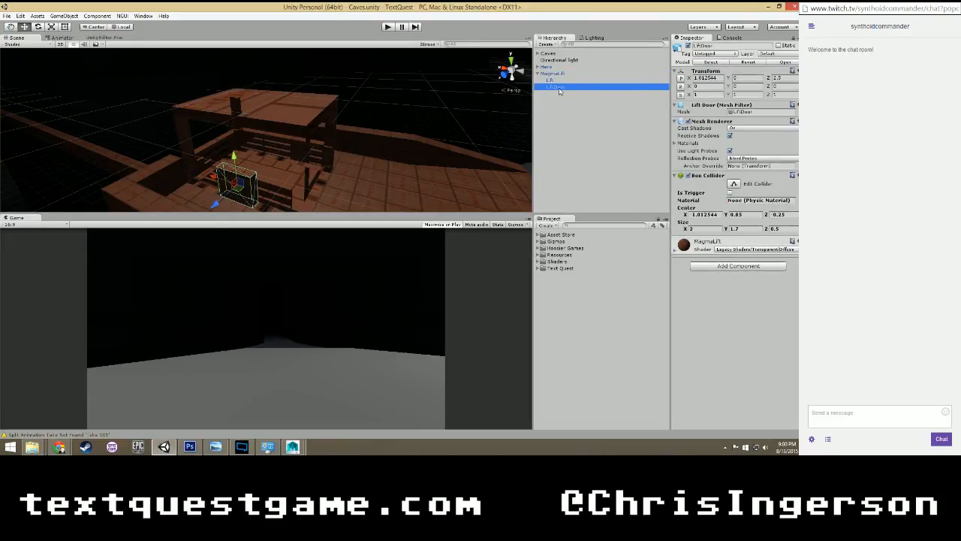
{"action": "left_click", "coordinate": [676, 143]}
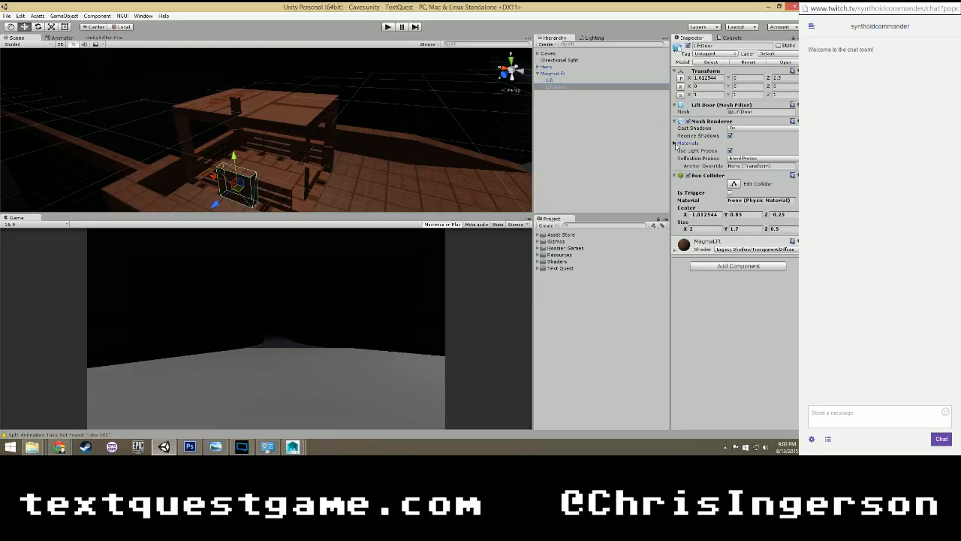
{"action": "left_click", "coordinate": [761, 158]}
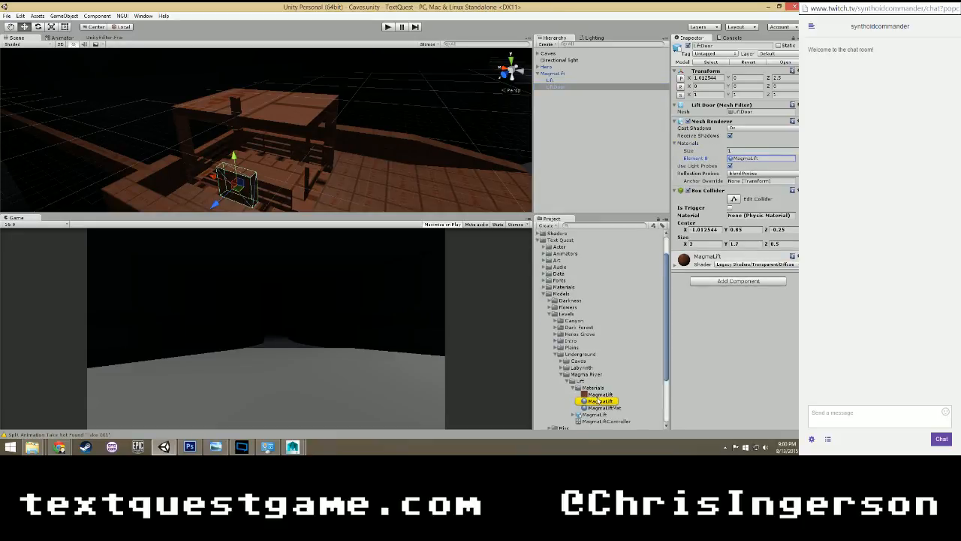
{"action": "left_click", "coordinate": [599, 401]}
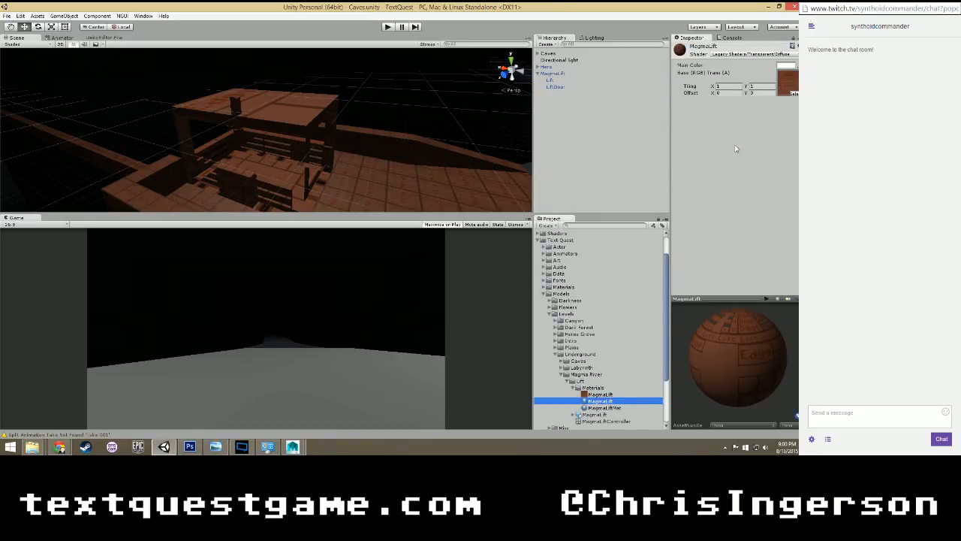
Change the MagmaLift material's shader to Standard and its rendering mode to Cutout.
{"action": "left_click", "coordinate": [752, 54]}
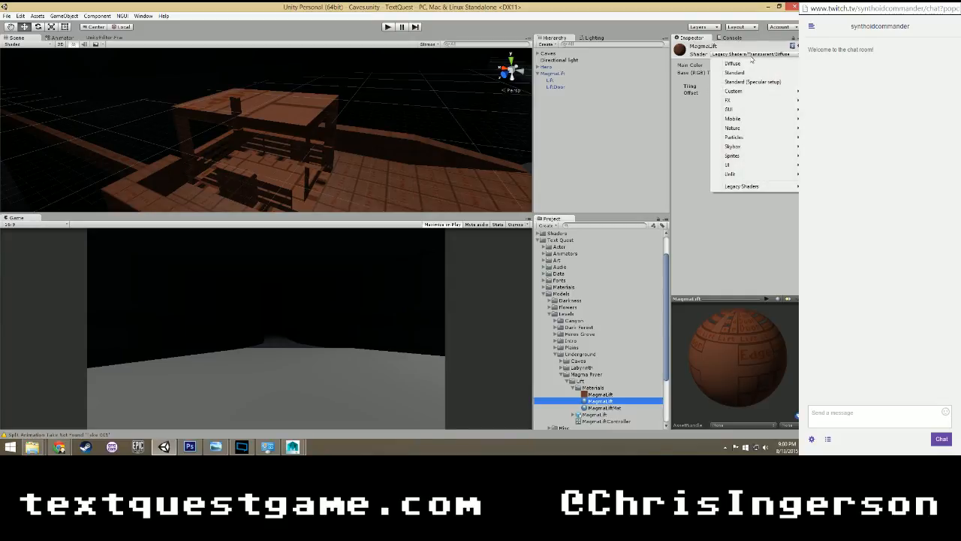
{"action": "left_click", "coordinate": [743, 73]}
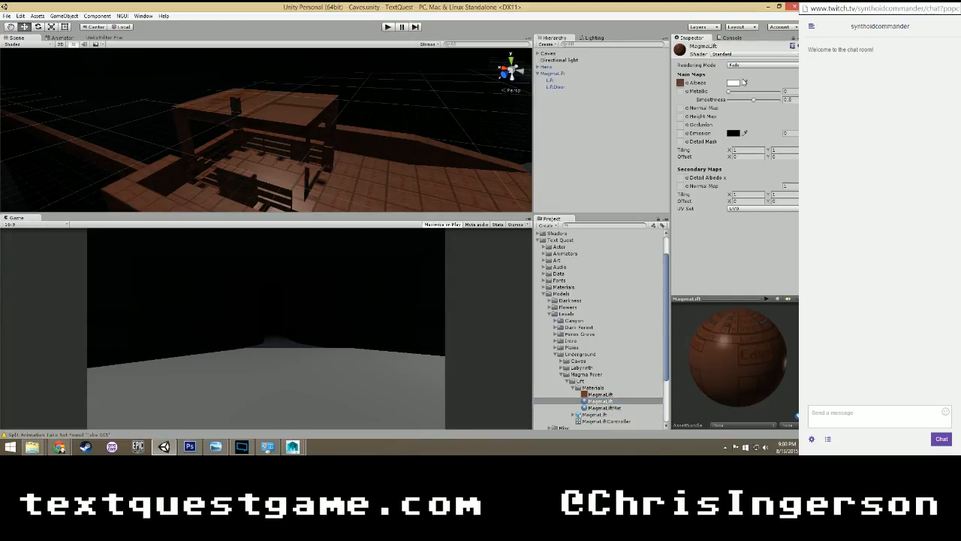
{"action": "left_click", "coordinate": [744, 66]}
{"action": "left_click", "coordinate": [745, 83]}
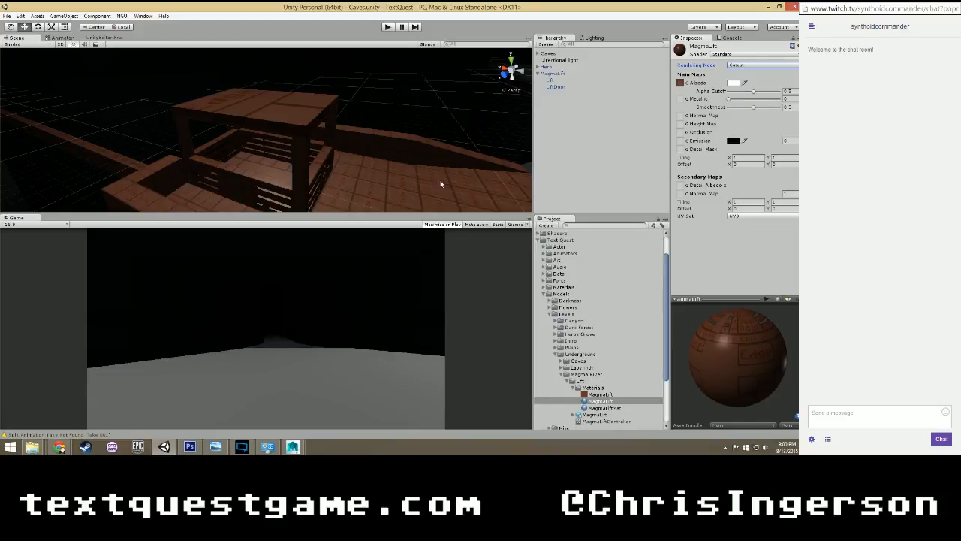
Check the lift from another side, set the MagmaLift material's smoothness to 0.2 and deactivate the LiftDoor object.
{"action": "scroll", "coordinate": [395, 185], "scroll_direction": "up", "scroll_amount": 2}
{"action": "scroll", "coordinate": [391, 186], "scroll_direction": "down", "scroll_amount": 1}
{"action": "left_click_drag", "start_coordinate": [332, 187], "coordinate": [473, 151], "text": "alt"}
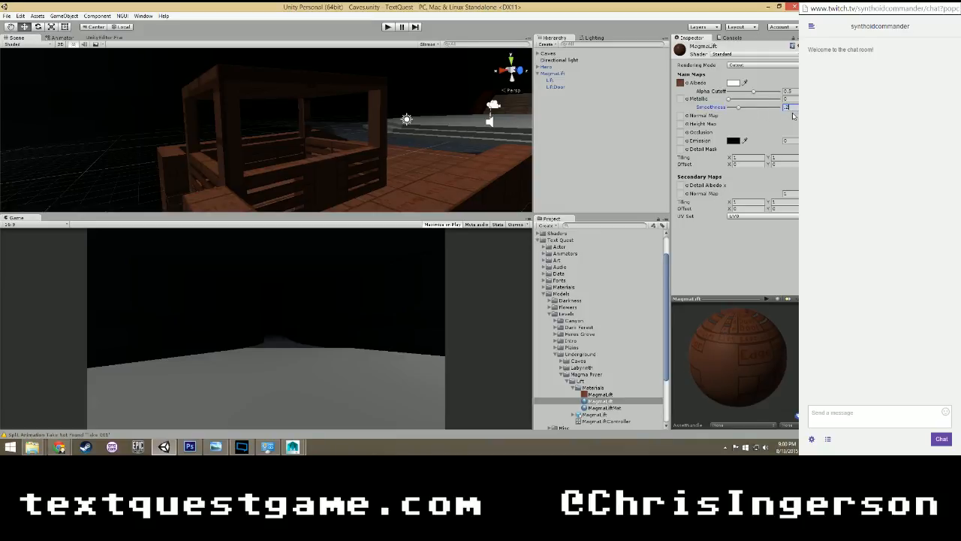
{"action": "left_click", "coordinate": [344, 175]}
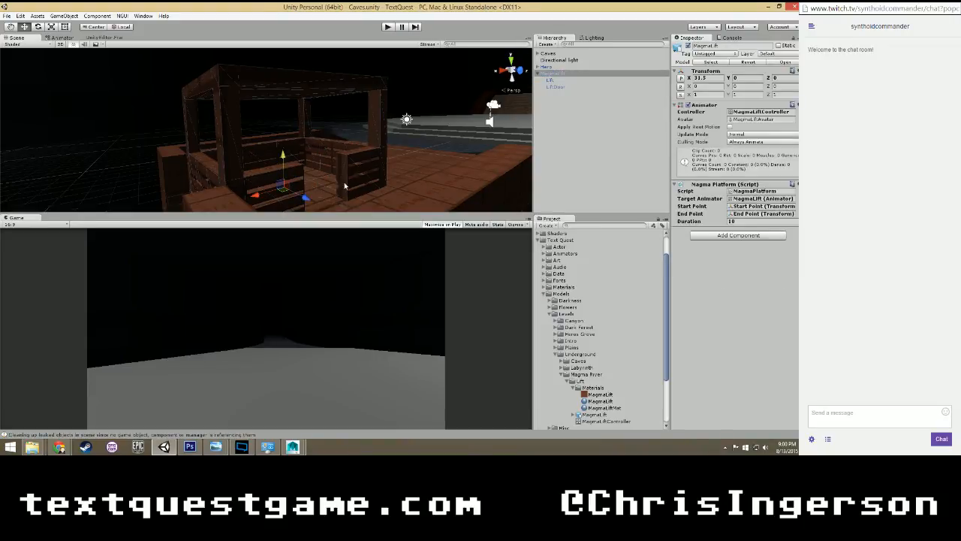
Deactivate the Magma Lift object under Logic in the Caves hierarchy and restart play mode.
{"action": "left_click", "coordinate": [387, 30]}
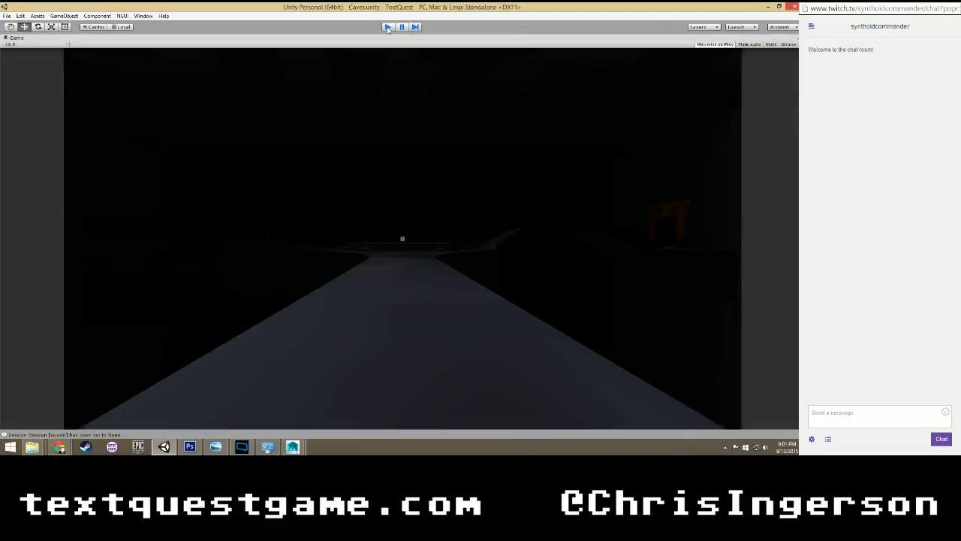
{"action": "left_click", "coordinate": [387, 27]}
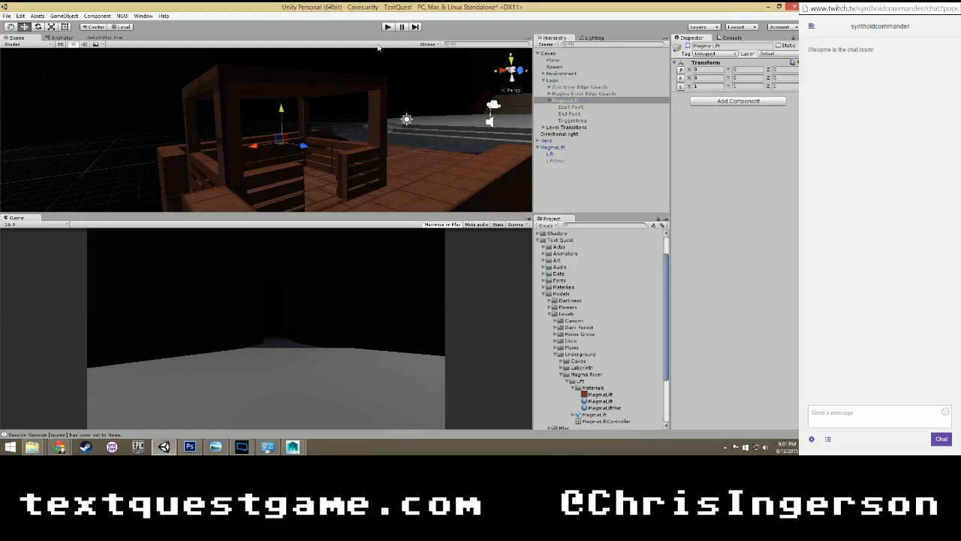
{"action": "key", "text": "ctrl+p"}
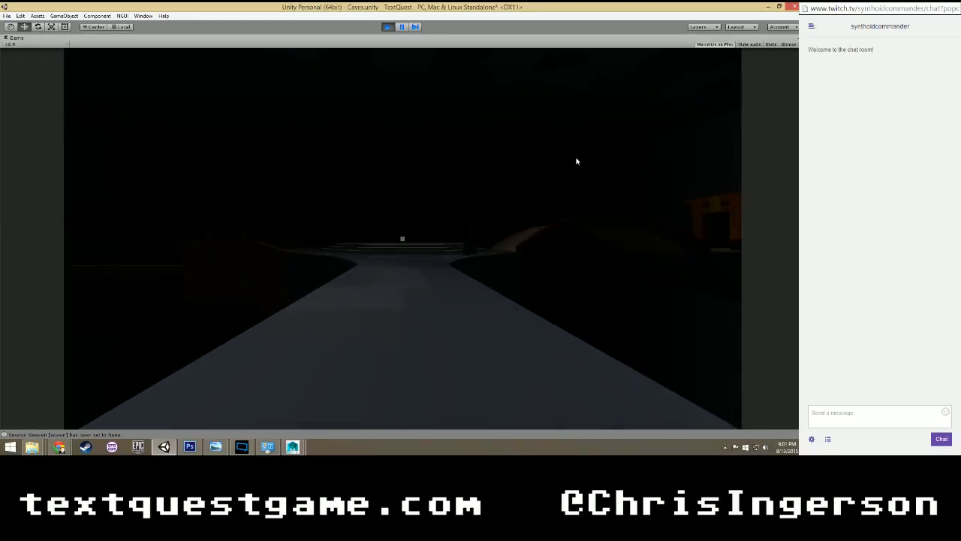
Walk the player through the cave onto the metal-tile platform and up to the magma lift's doorway.
{"action": "key", "text": "w"}
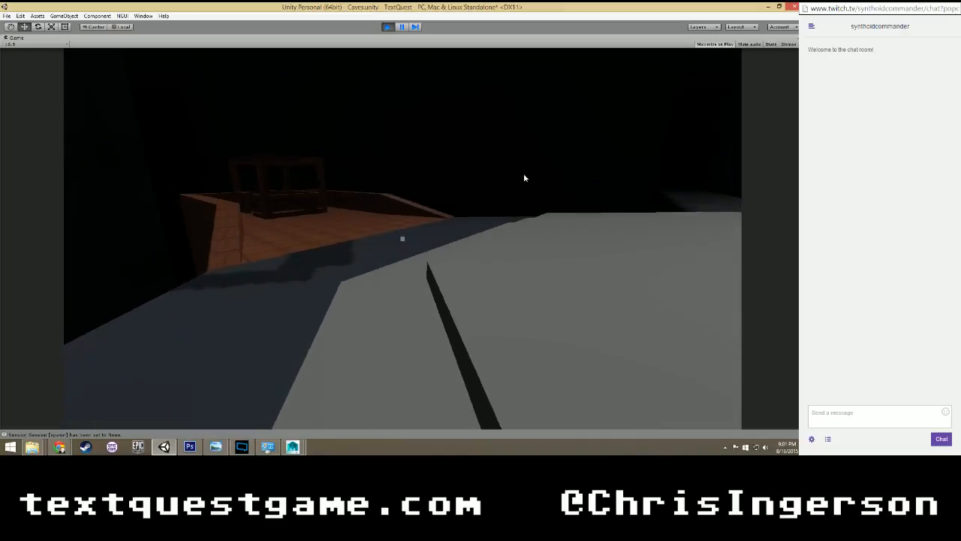
{"action": "key", "text": "w"}
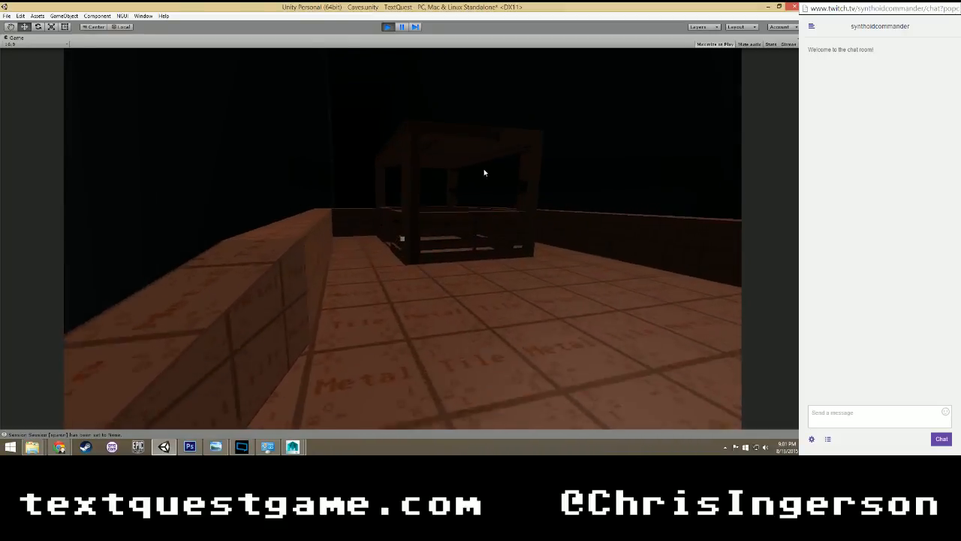
{"action": "key", "text": "w"}
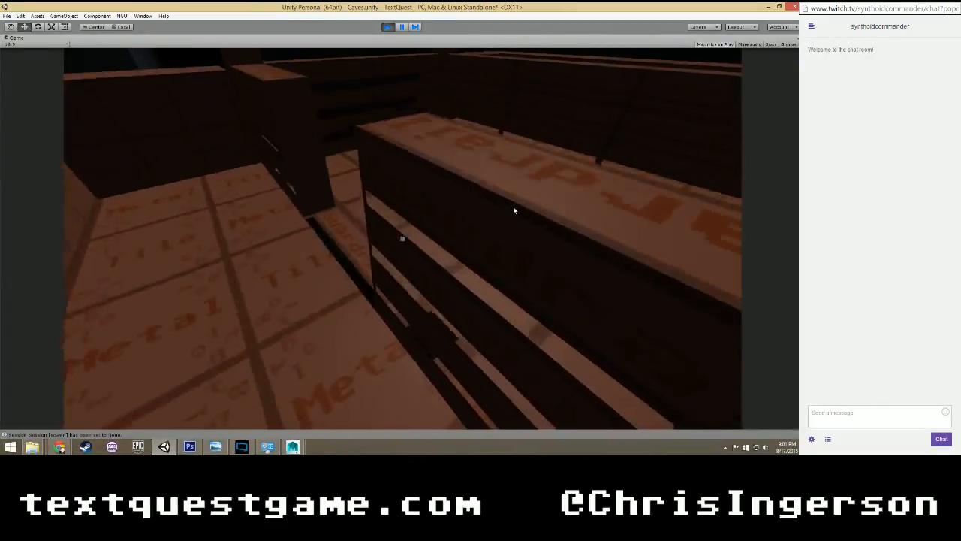
{"action": "key", "text": "s"}
{"action": "key", "text": "w"}
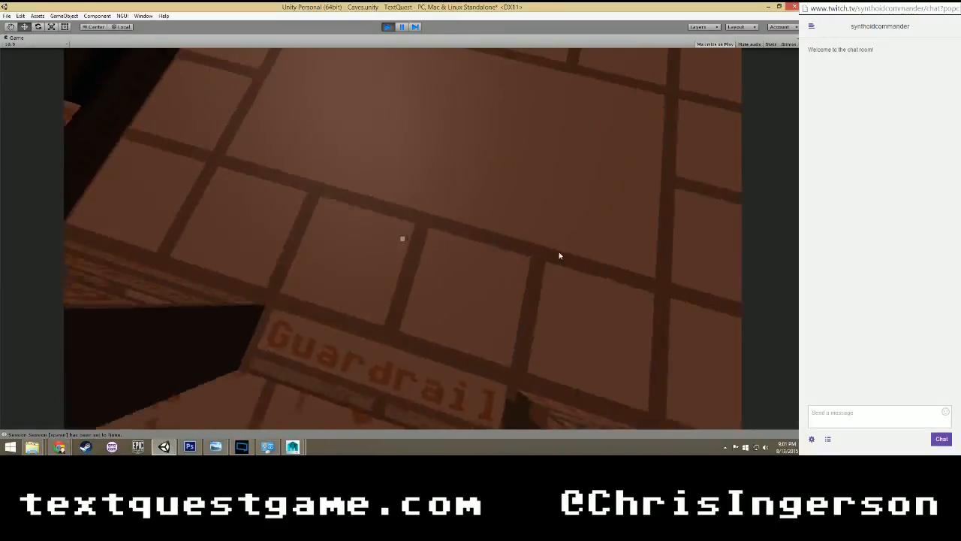
Move around the lift's doorway and interior to examine the floor tiles, door threshold and slatted guardrails.
{"action": "key", "text": "s"}
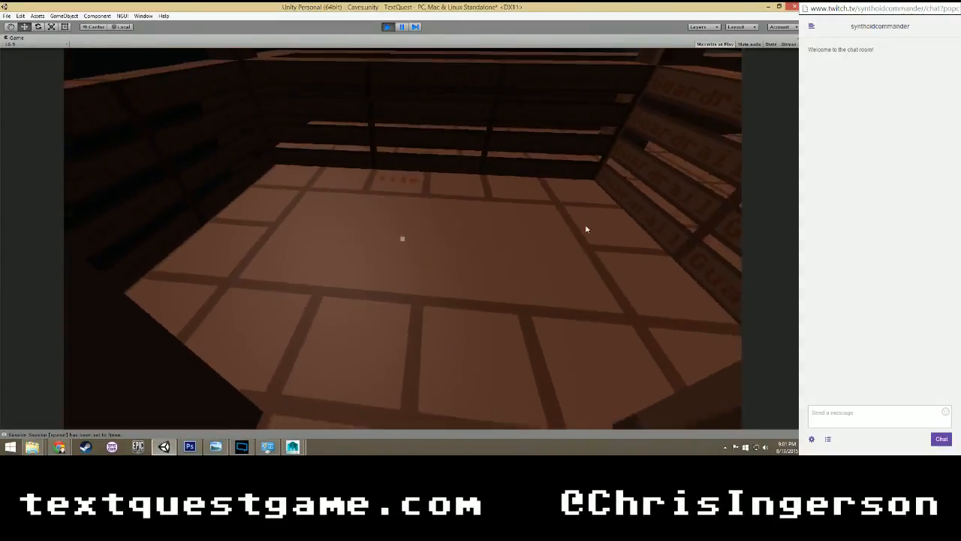
{"action": "key", "text": "w"}
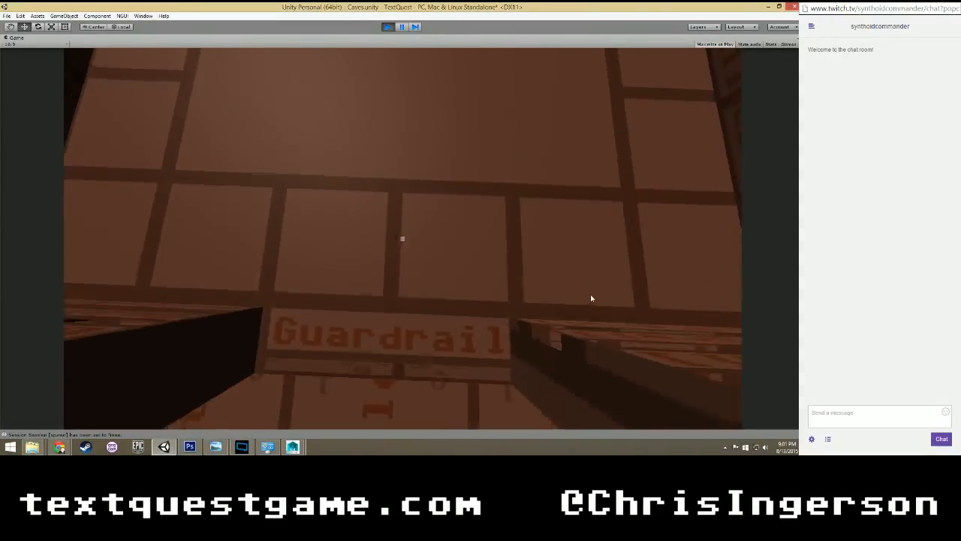
{"action": "key", "text": "w"}
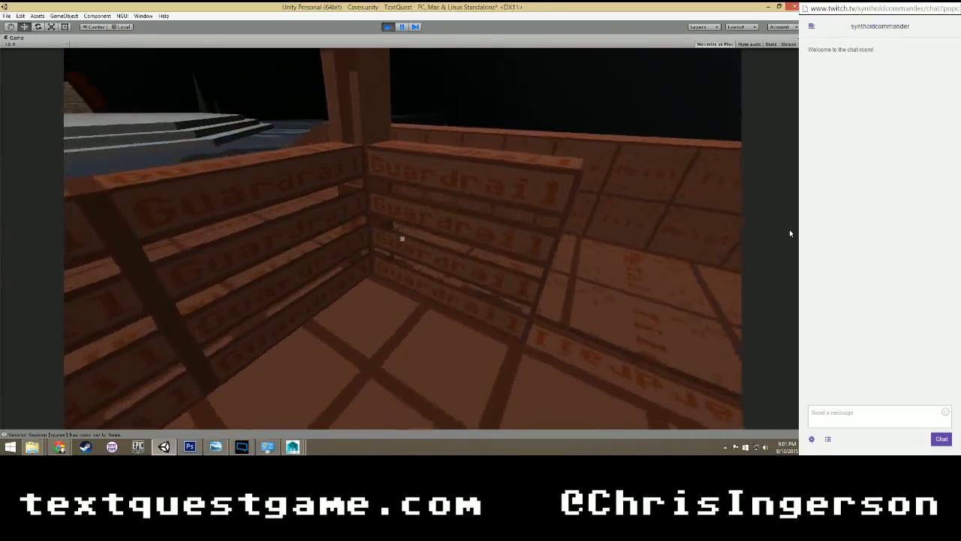
{"action": "key", "text": "w"}
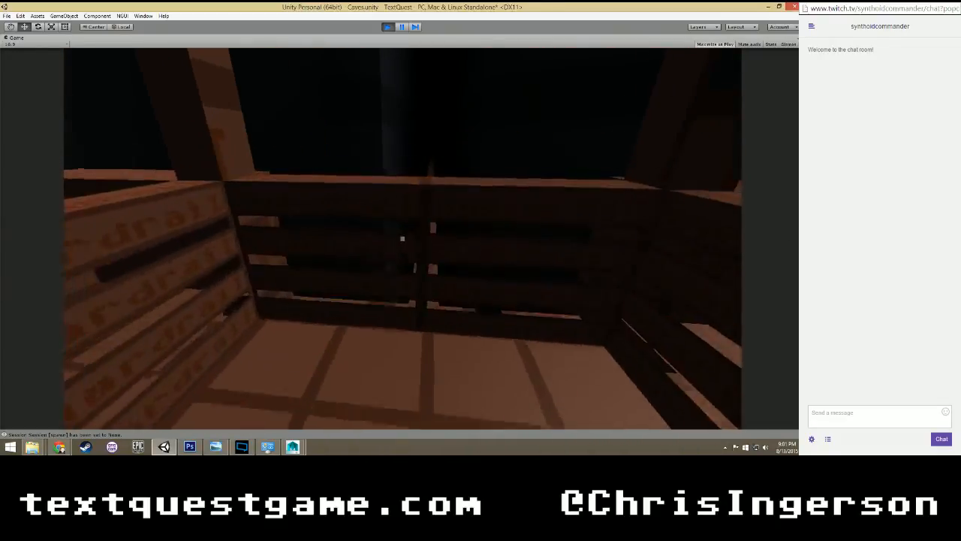
{"action": "key", "text": "w"}
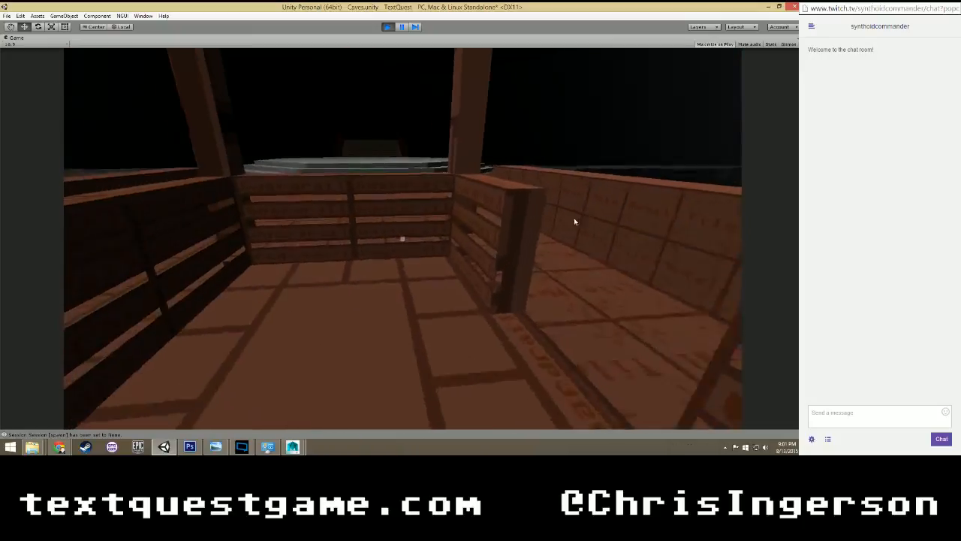
{"action": "key", "text": "w"}
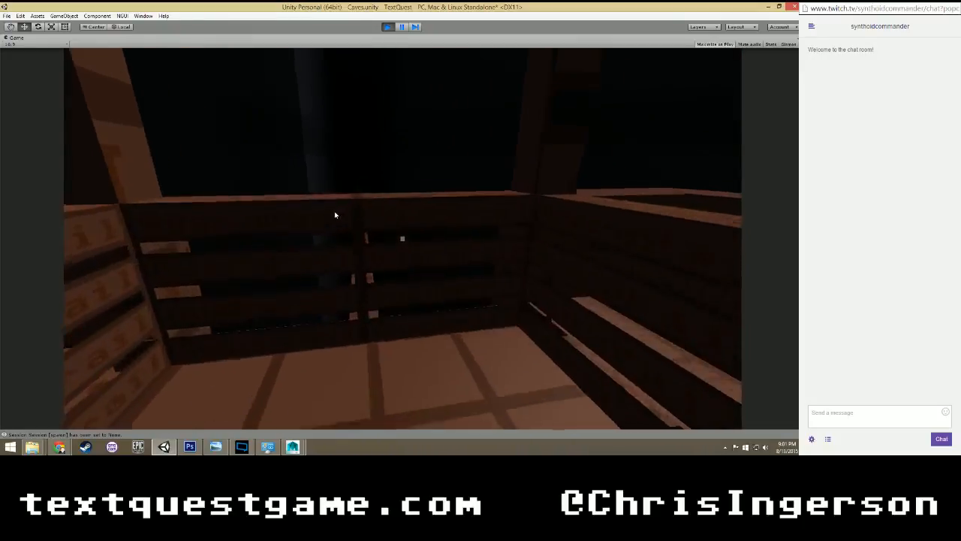
{"action": "key", "text": "s"}
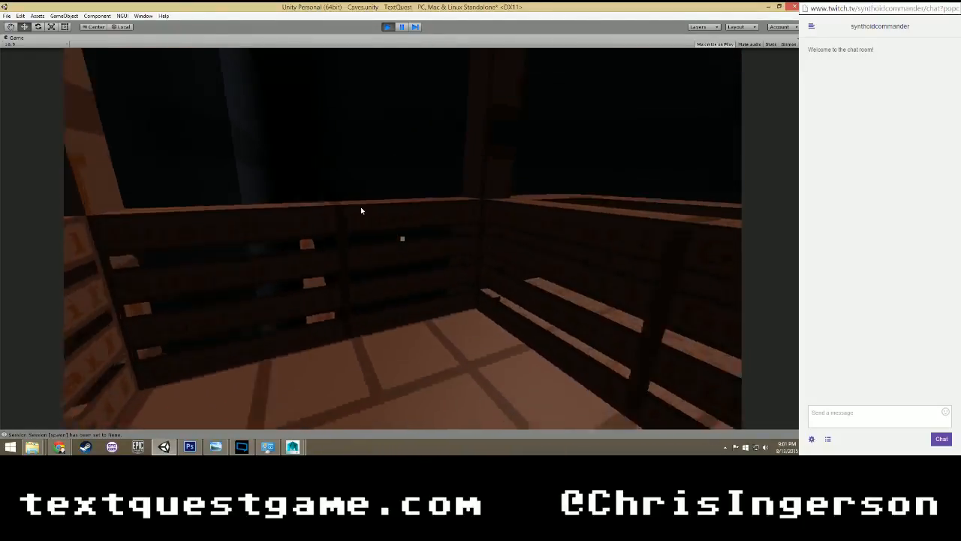
{"action": "key", "text": "w"}
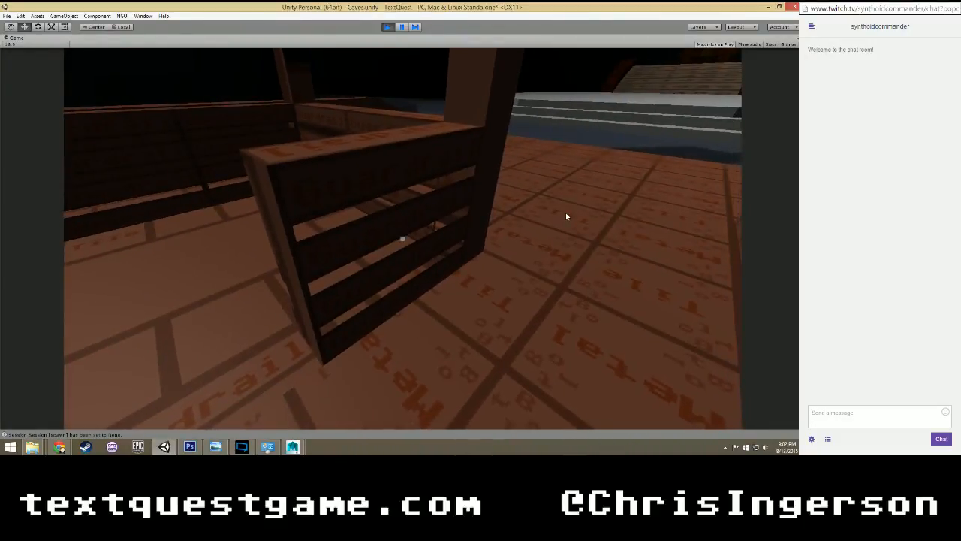
Inspect the guardrails on both sides of the door opening and the textured wall outside from within the lift.
{"action": "key", "text": "s"}
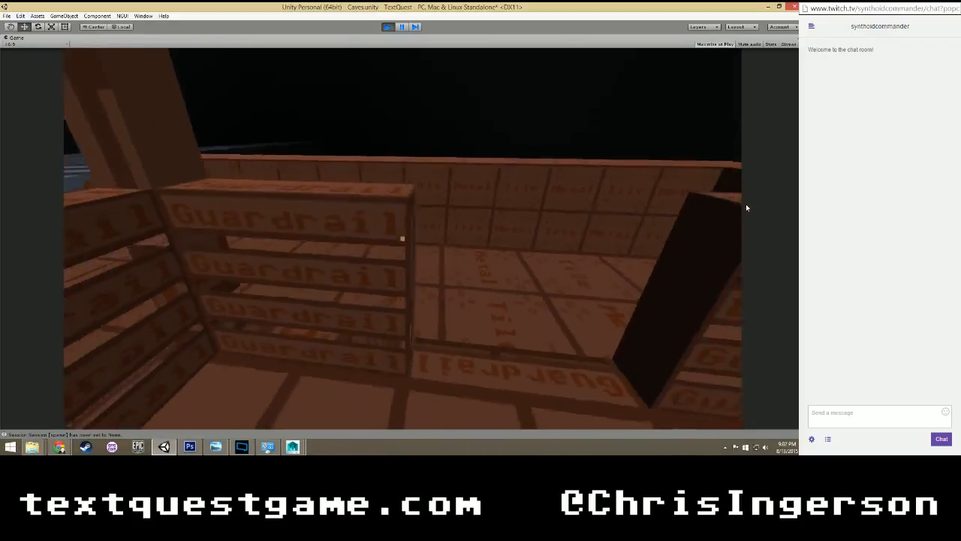
{"action": "key", "text": "s"}
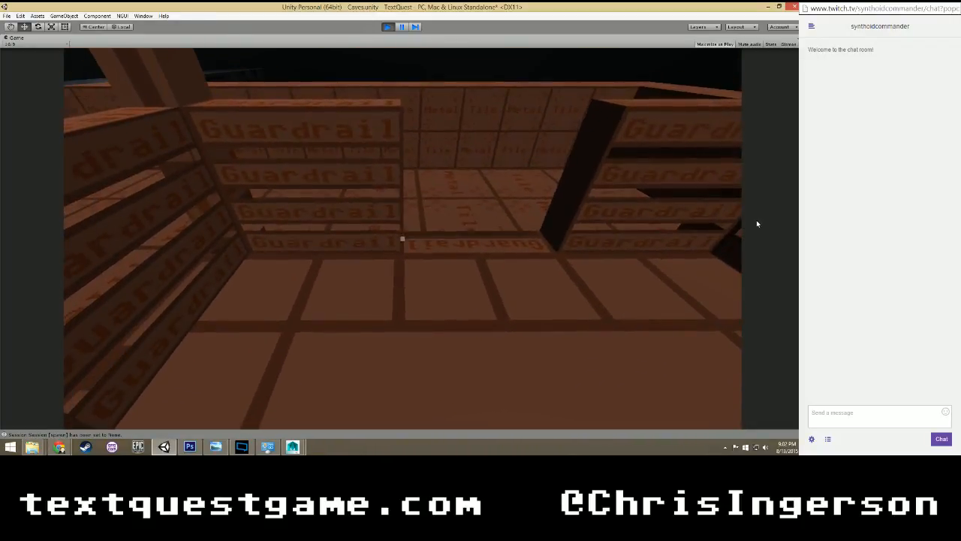
{"action": "key", "text": "w"}
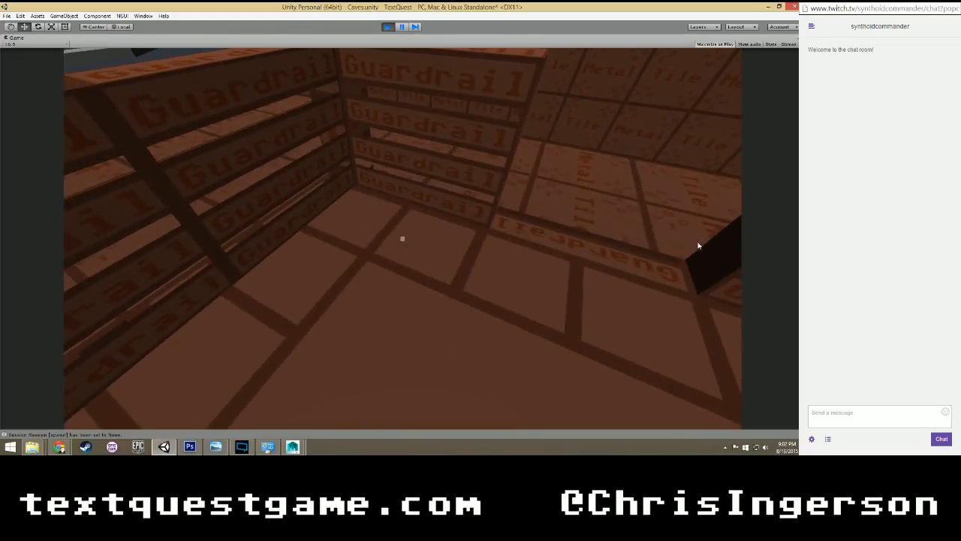
{"action": "key", "text": "w"}
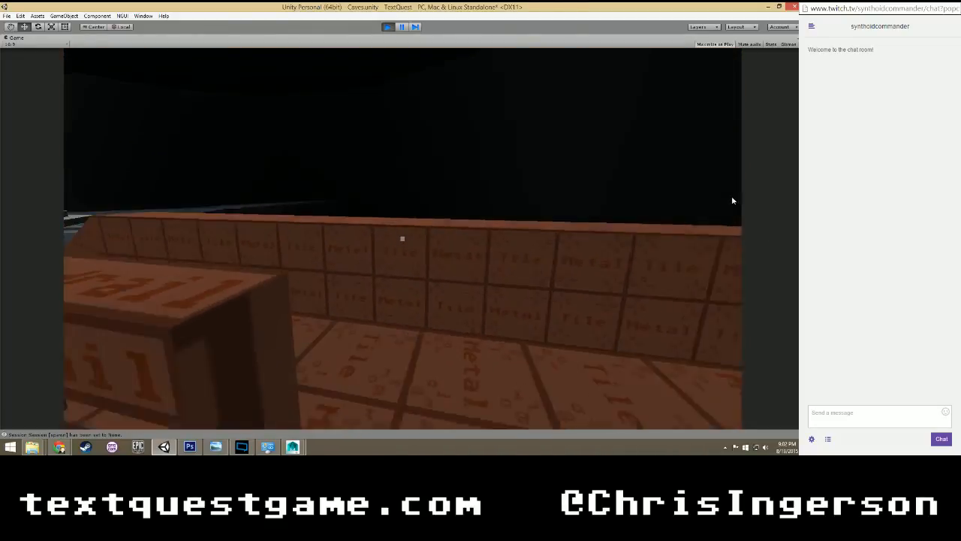
{"action": "key", "text": "a"}
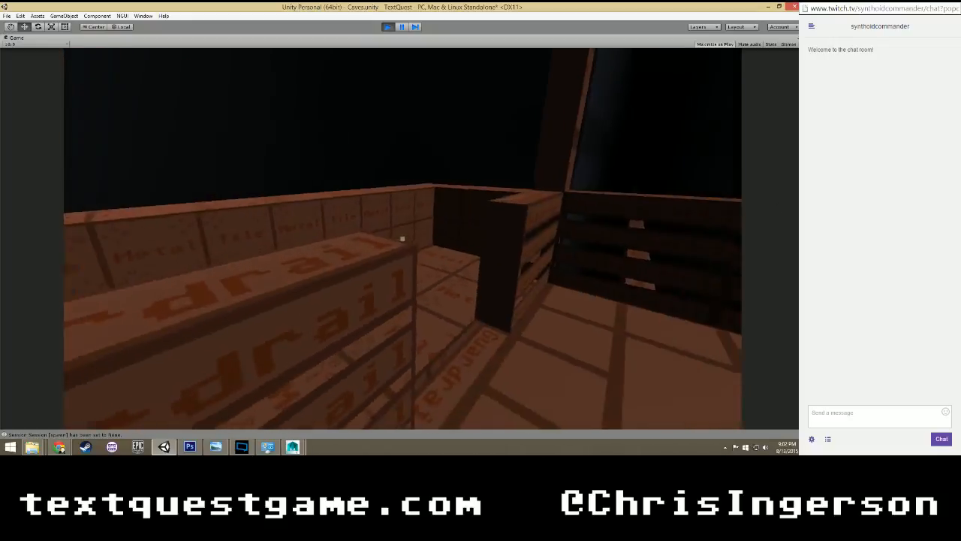
{"action": "key", "text": "d"}
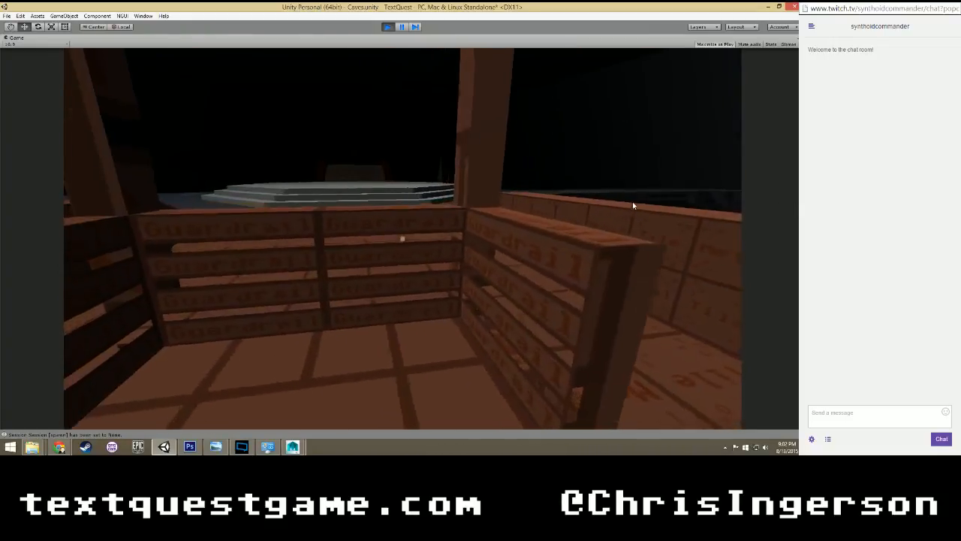
{"action": "key", "text": "w"}
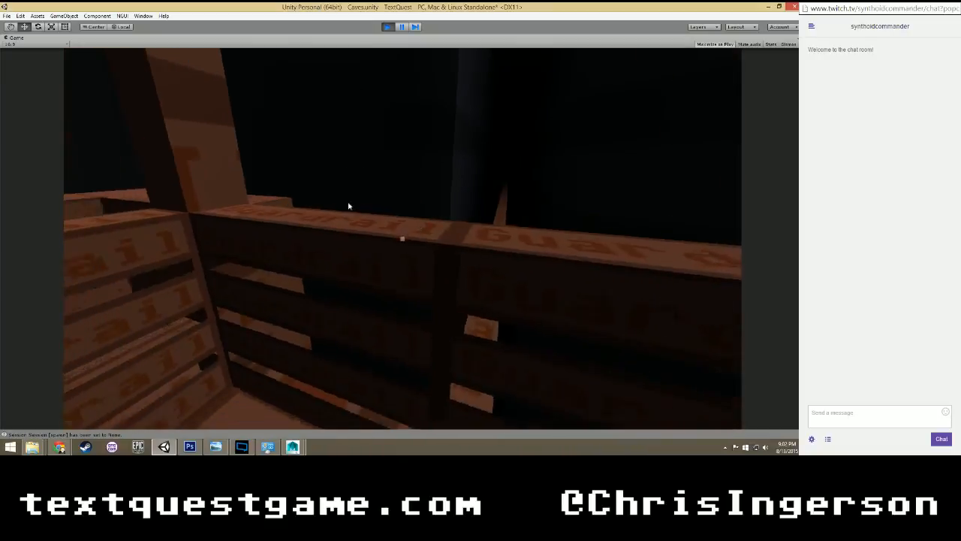
{"action": "key", "text": "w"}
{"action": "key", "text": "w"}
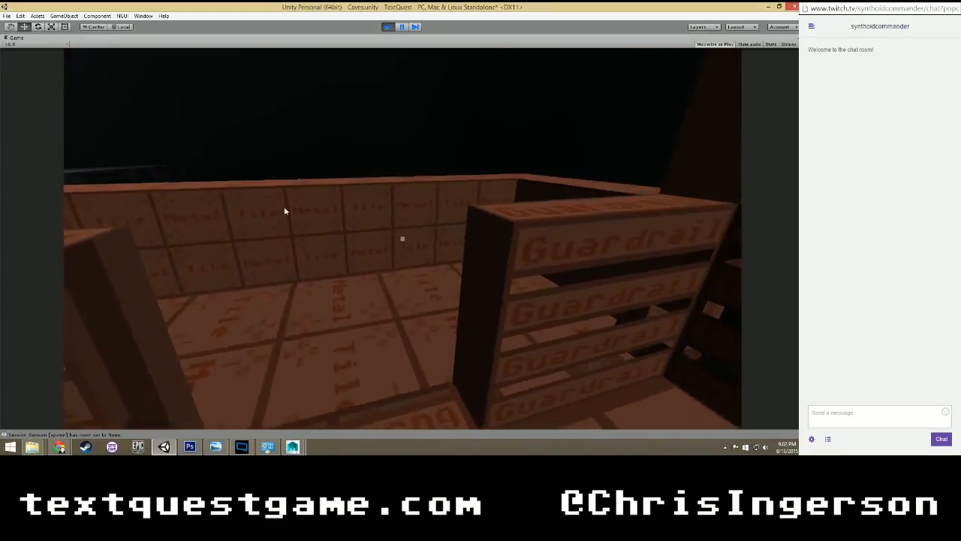
Back out through the lift's doorway, re-enter and examine the inside of the guardrail facing the stepped platform.
{"action": "key", "text": "s"}
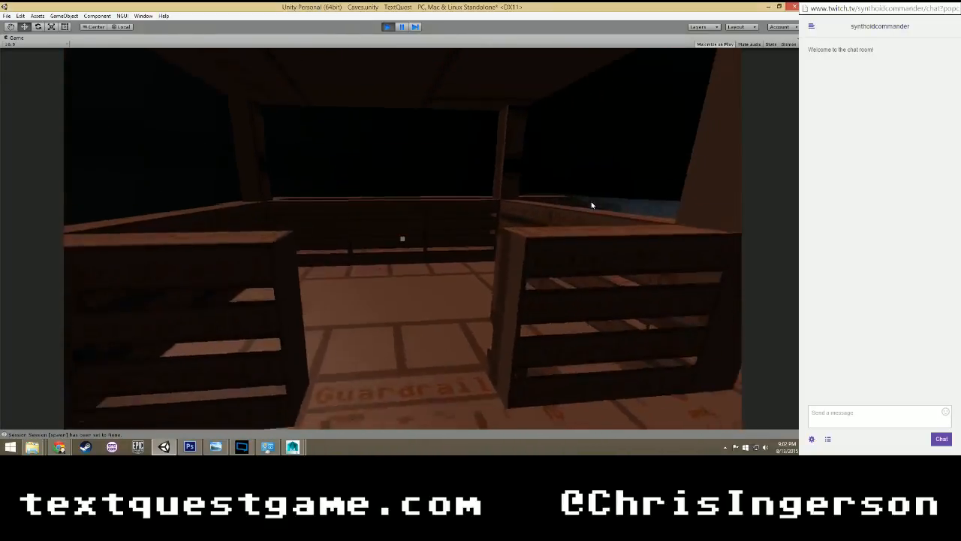
{"action": "key", "text": "w"}
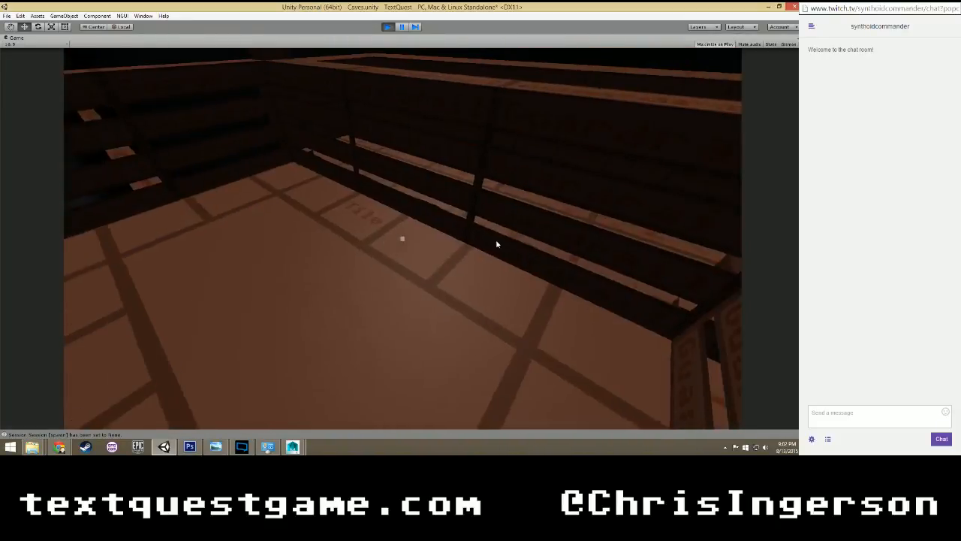
{"action": "key", "text": "a"}
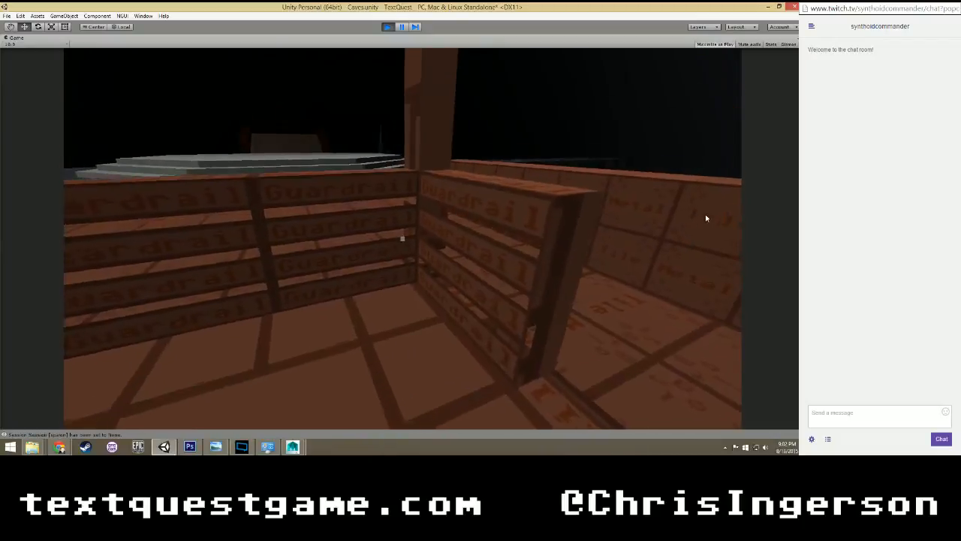
{"action": "key", "text": "w"}
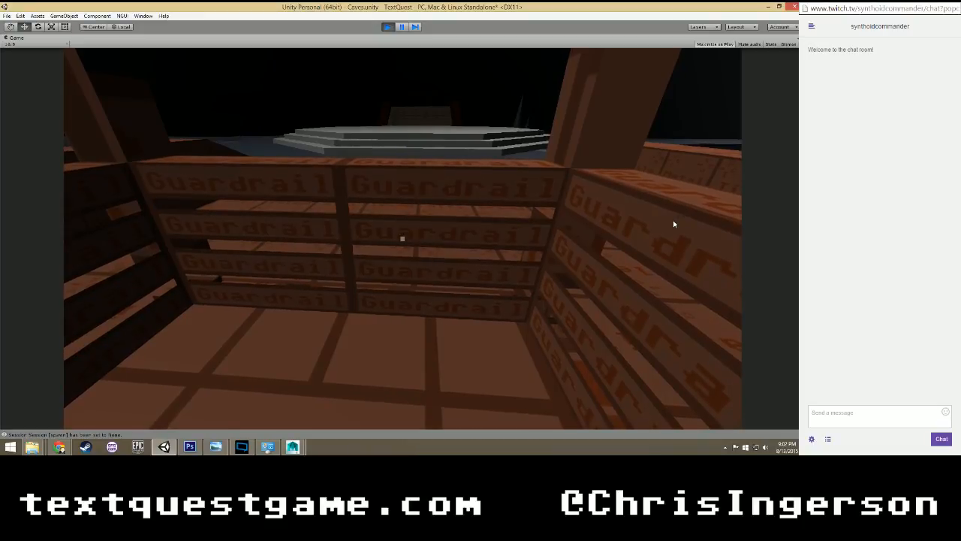
{"action": "key", "text": "w"}
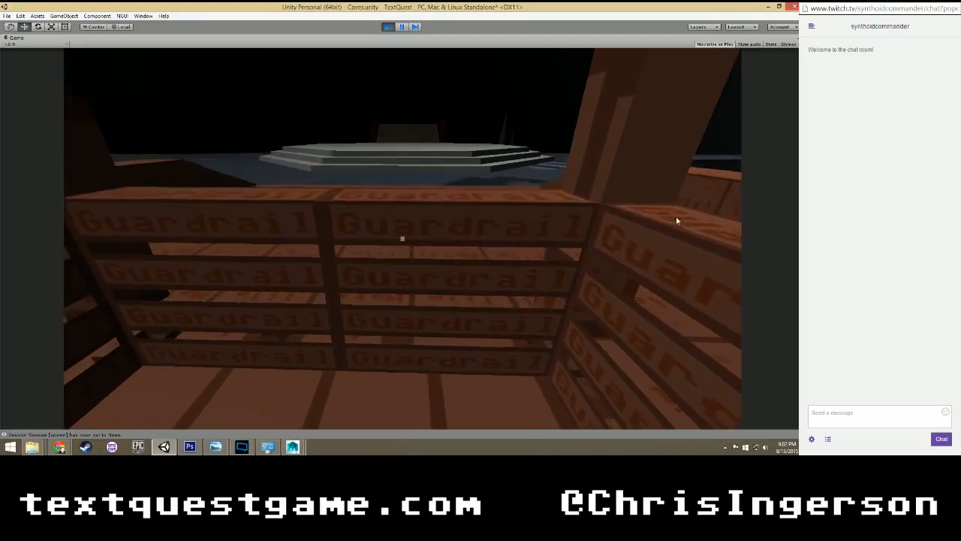
{"action": "key", "text": "c"}
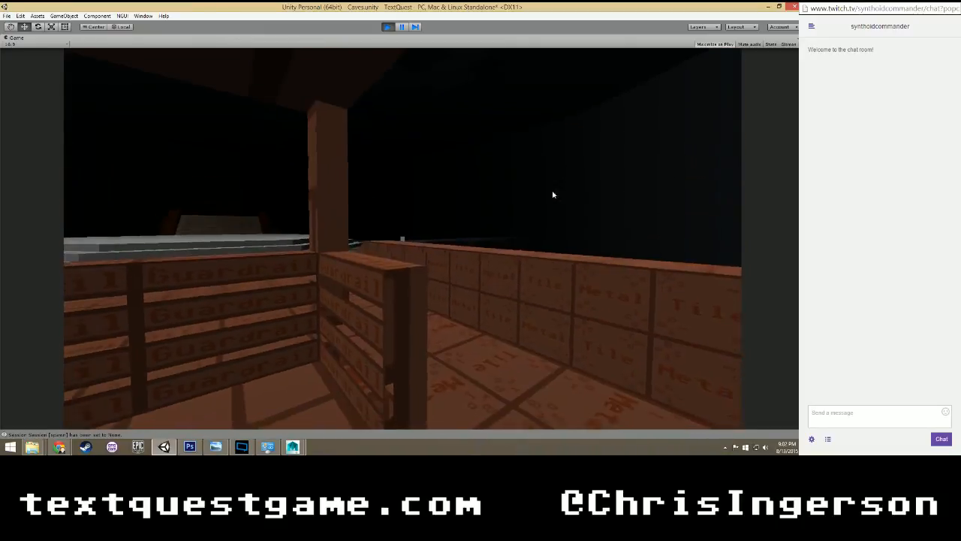
Test the lift's boundaries by jumping at the guardrail opposite the stepped platform and moving along the outer tile wall.
{"action": "key", "text": "w"}
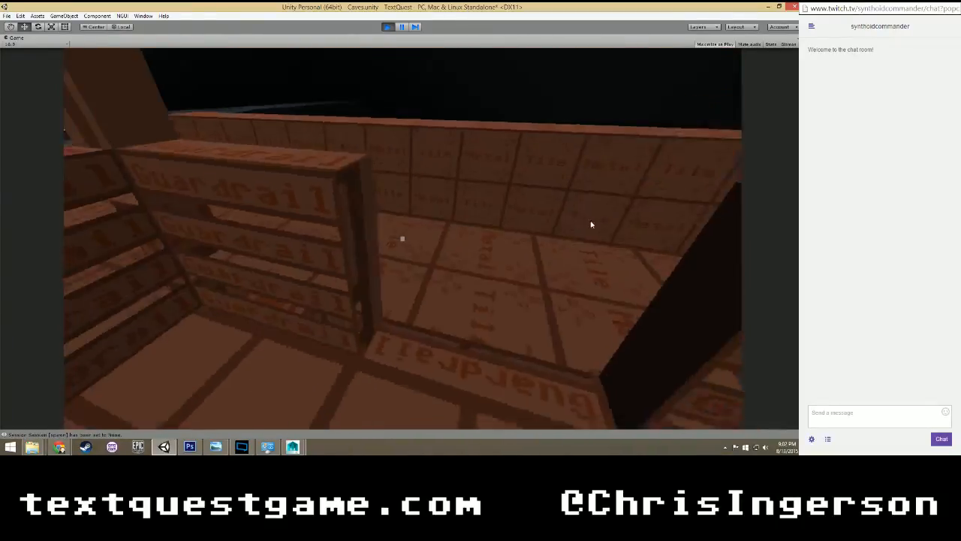
{"action": "key", "text": "w"}
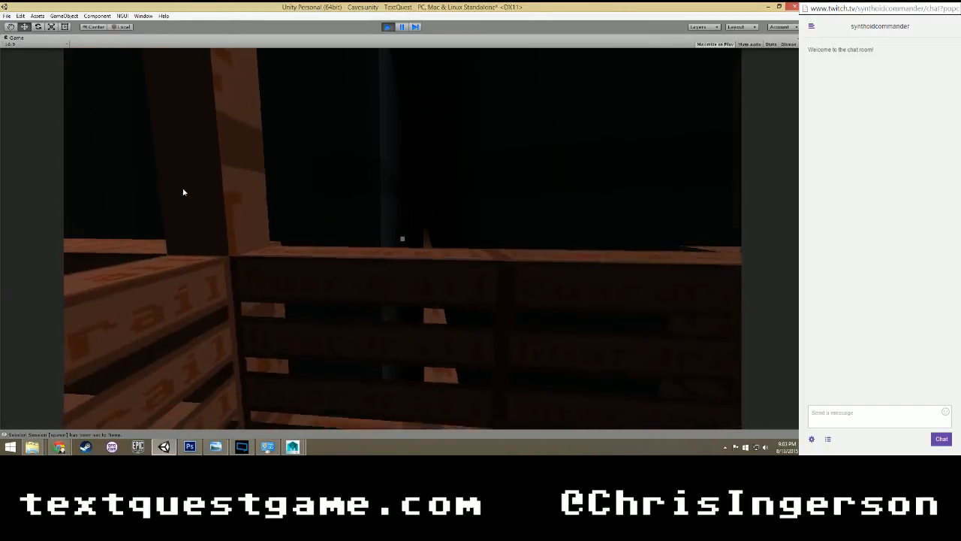
{"action": "key", "text": "space"}
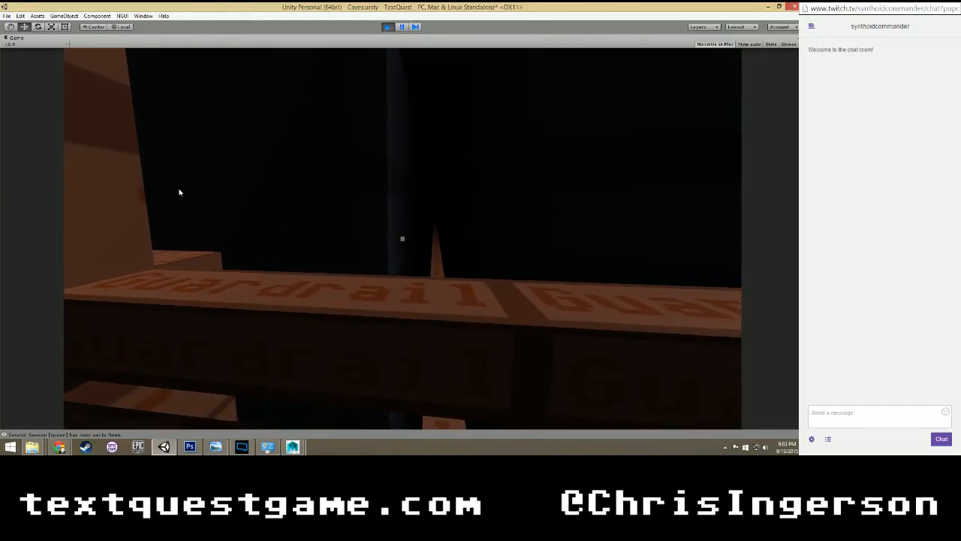
{"action": "key", "text": "space"}
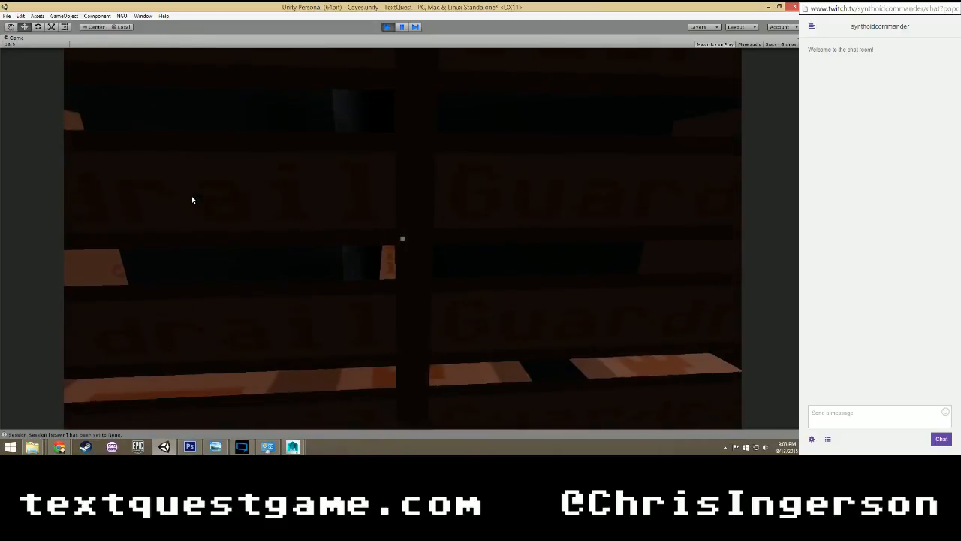
{"action": "key", "text": "s"}
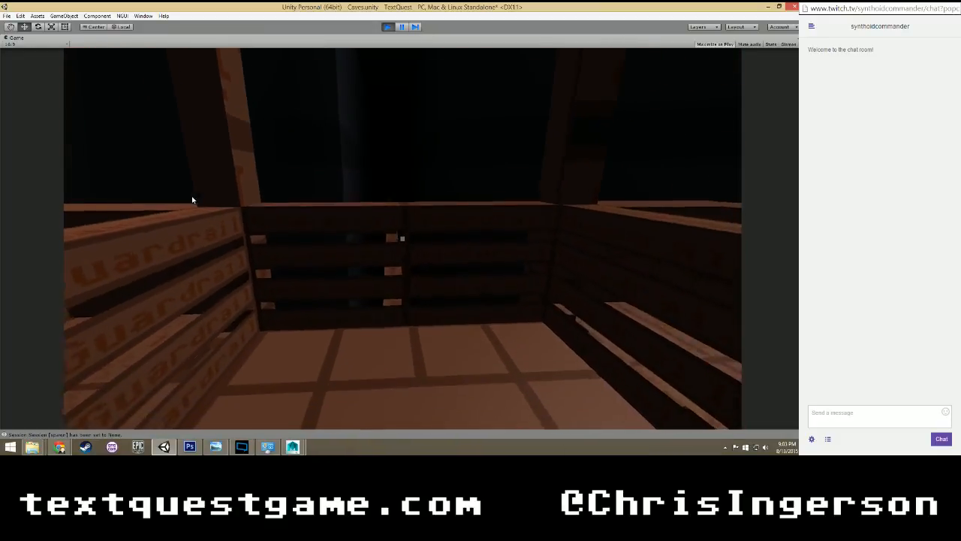
{"action": "key", "text": "w"}
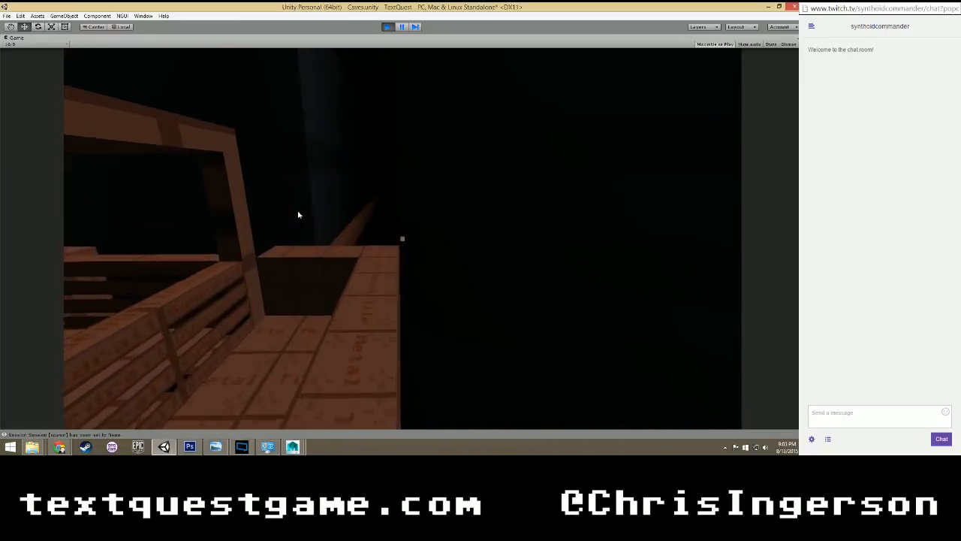
Walk the tiled walkway around the outside of the lift and jump beside its guardrail to examine the barriers.
{"action": "key", "text": "w"}
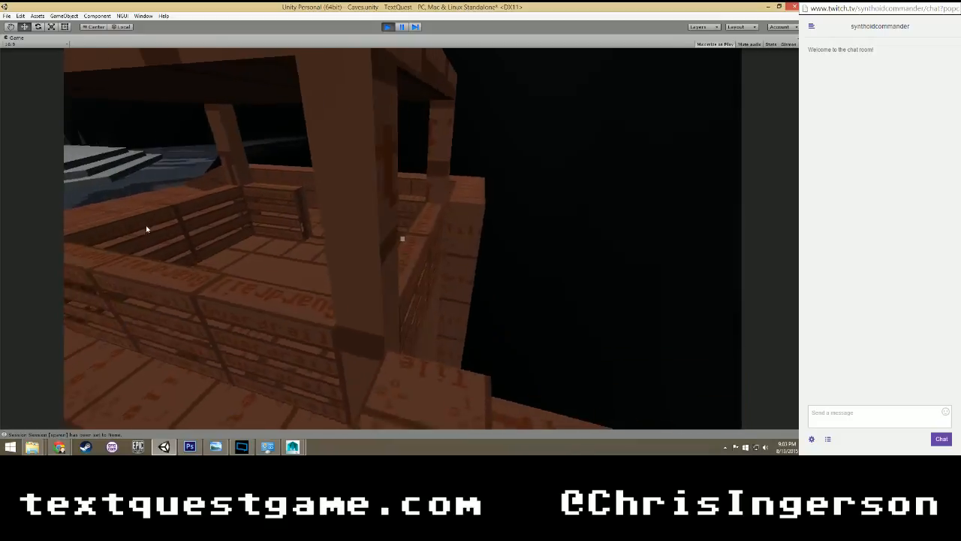
{"action": "key", "text": "w"}
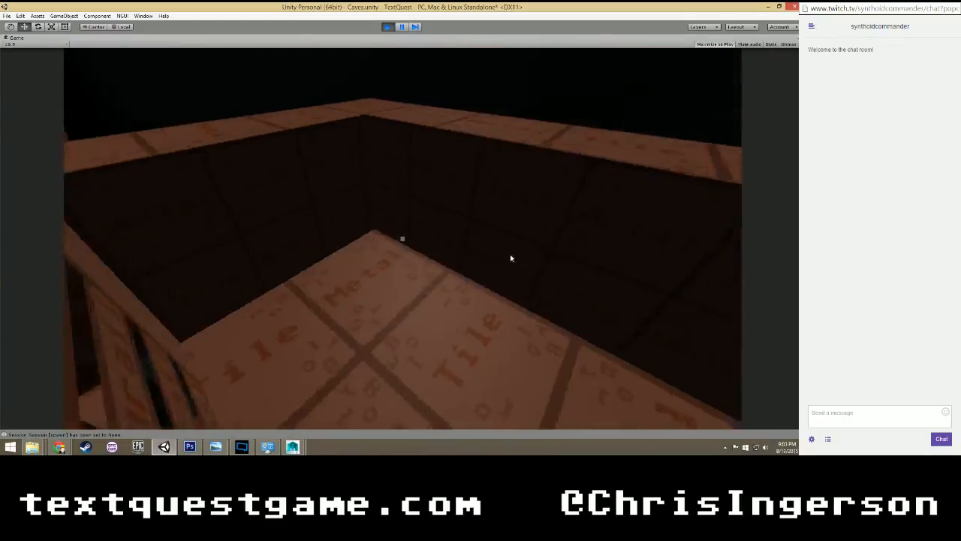
{"action": "key", "text": "w"}
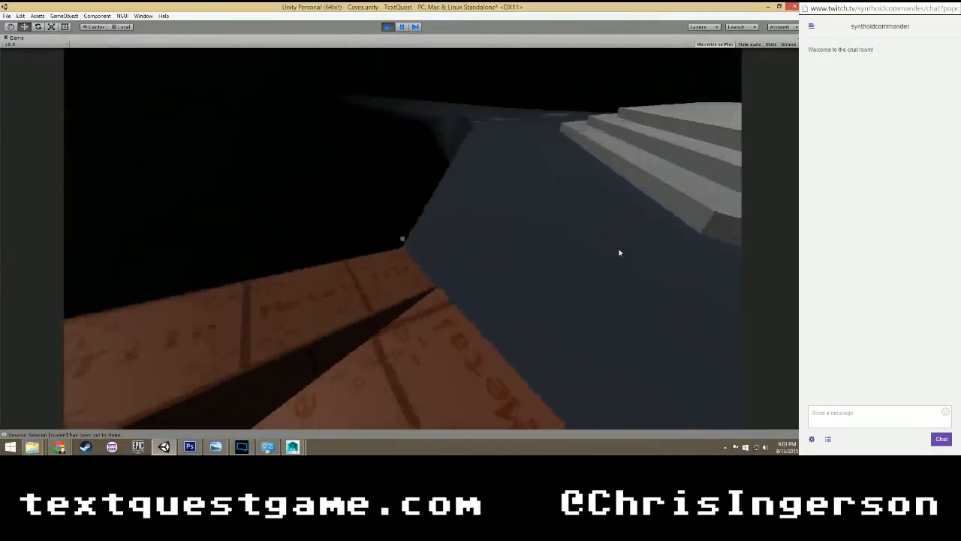
{"action": "key", "text": "w"}
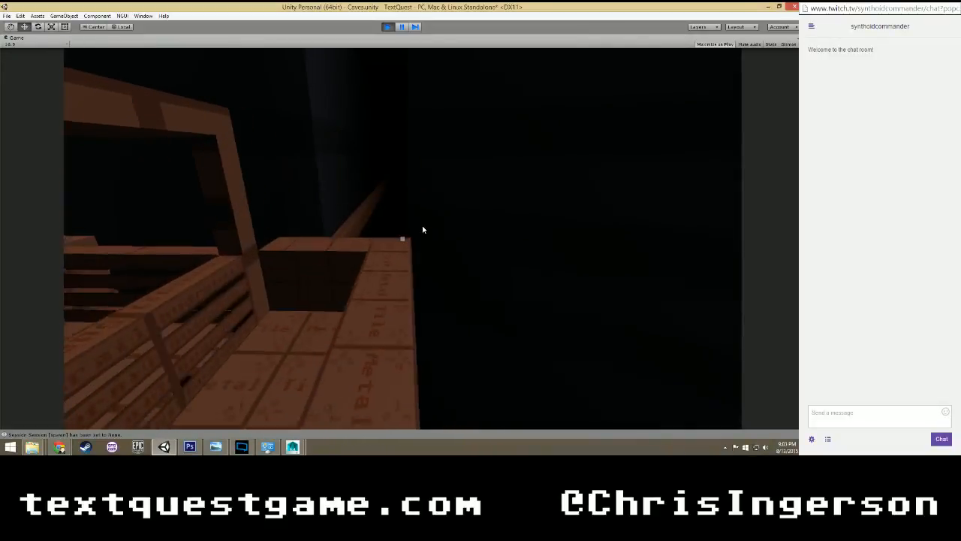
{"action": "key", "text": "w"}
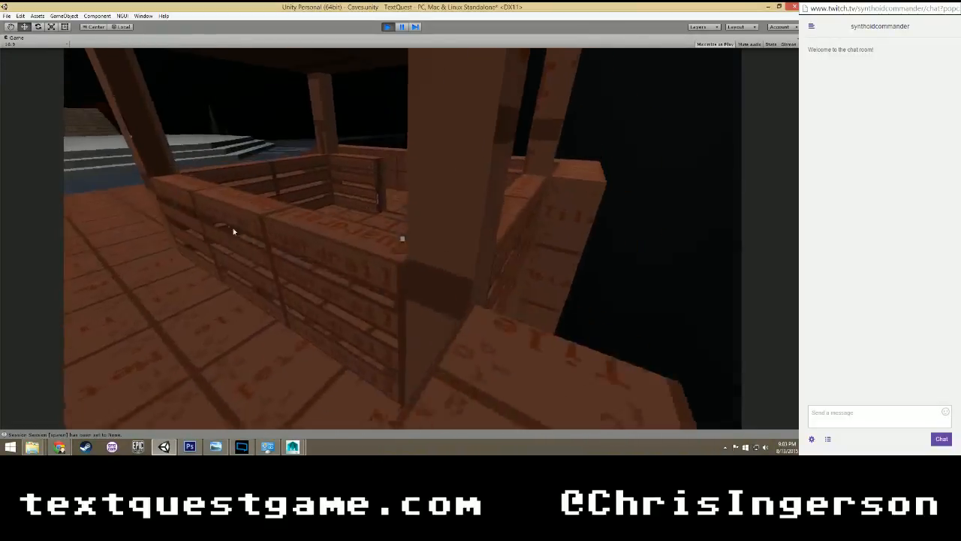
{"action": "key", "text": "w"}
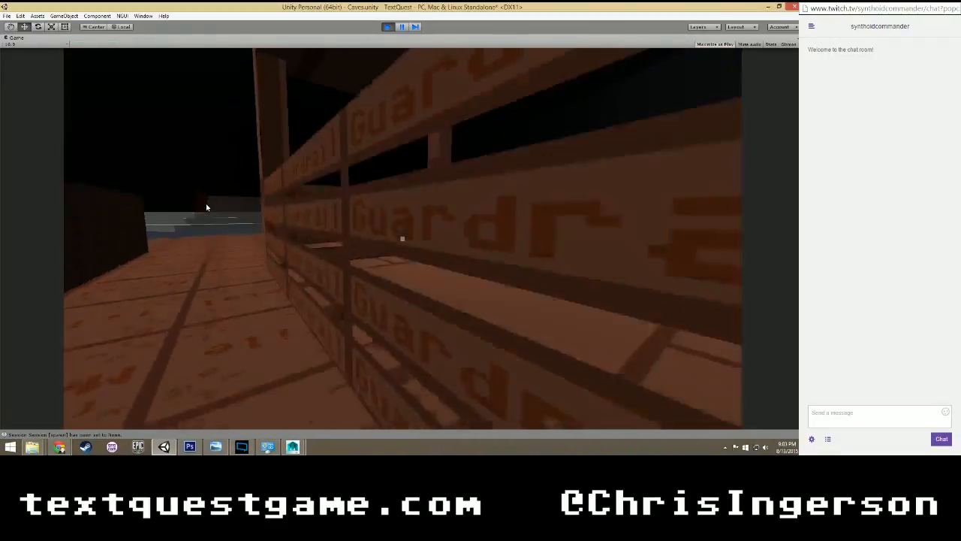
{"action": "key", "text": "w"}
{"action": "key", "text": "space"}
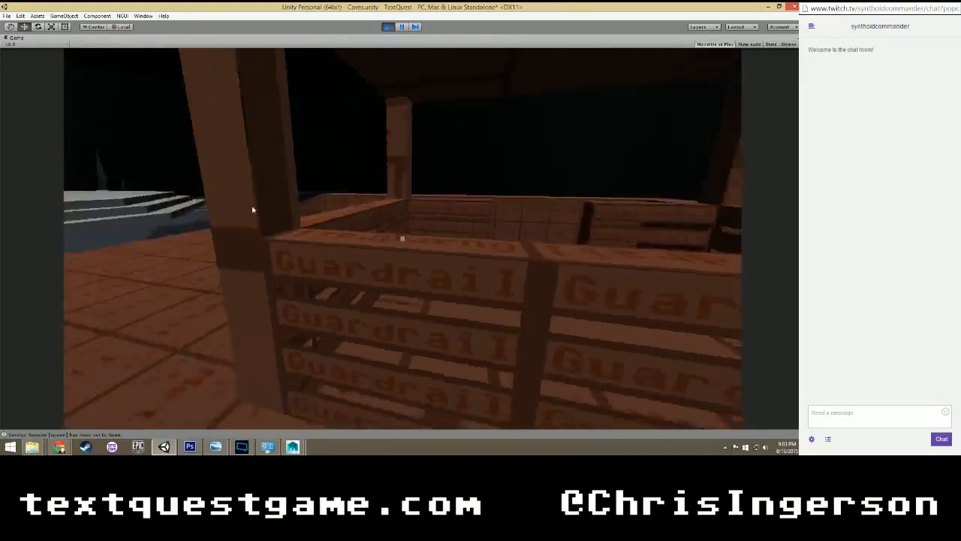
Examine the lift's inner guardrail corners and the slatted rail beside the door opening.
{"action": "key", "text": "w"}
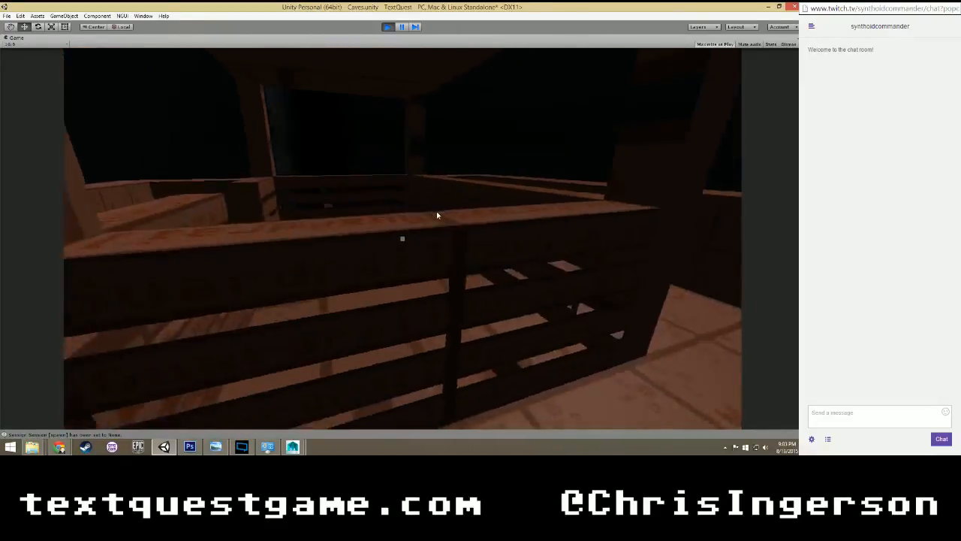
{"action": "key", "text": "w"}
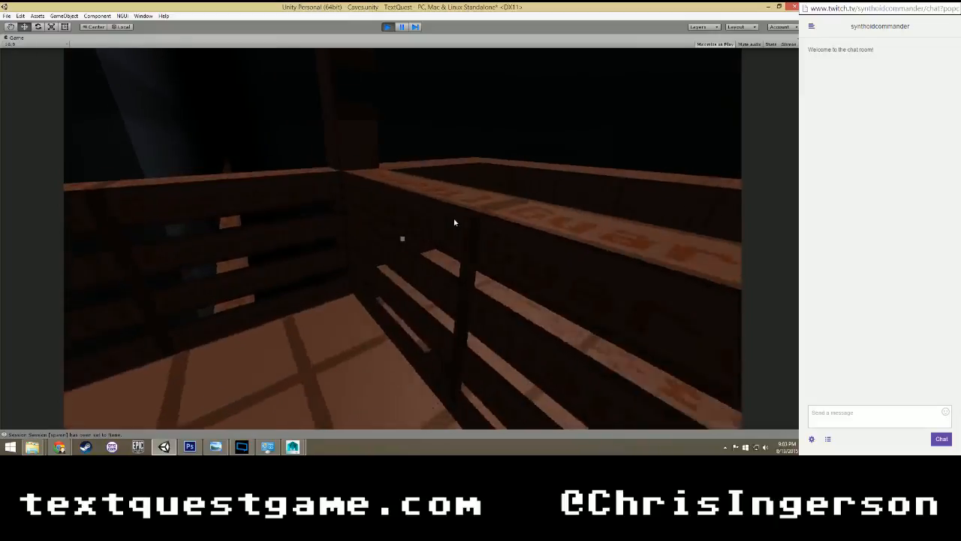
{"action": "key", "text": "a"}
{"action": "key", "text": "w"}
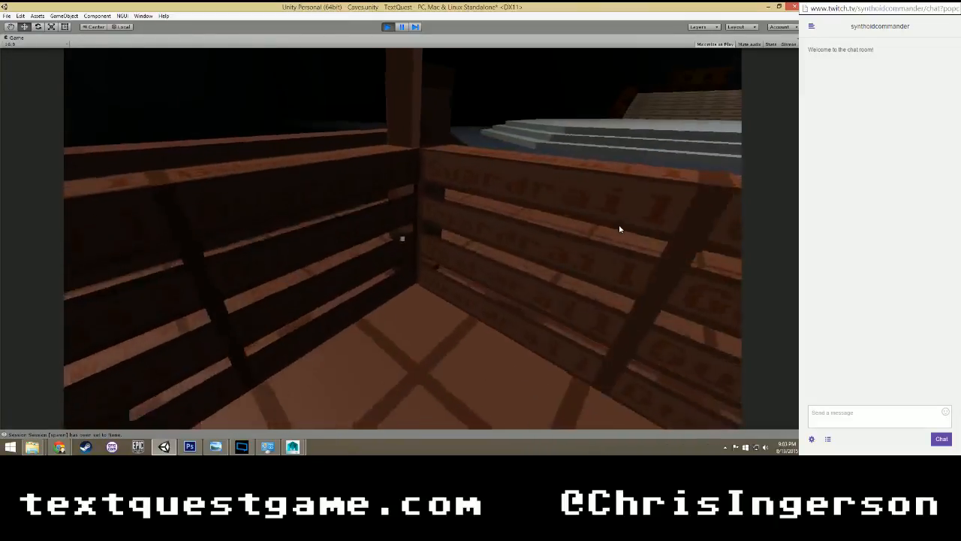
{"action": "key", "text": "w"}
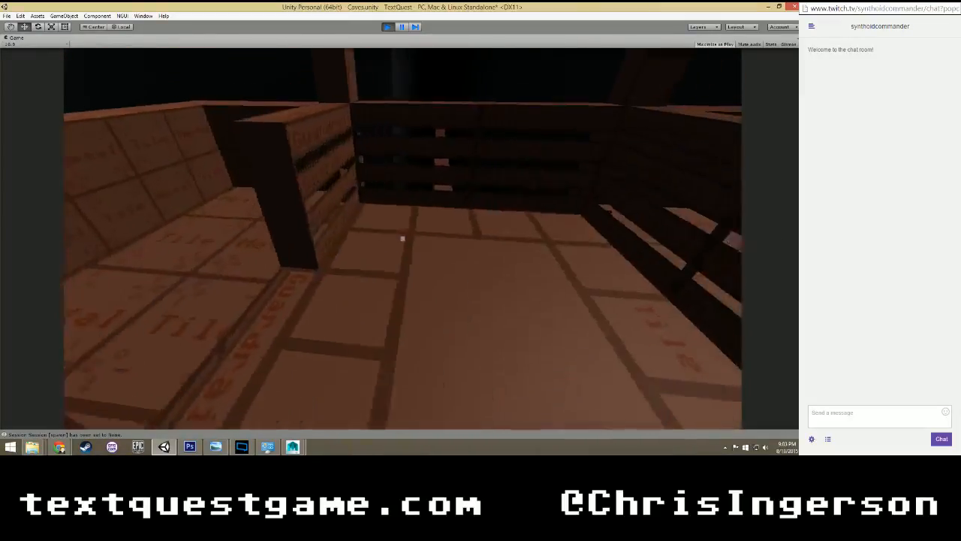
{"action": "key", "text": "s"}
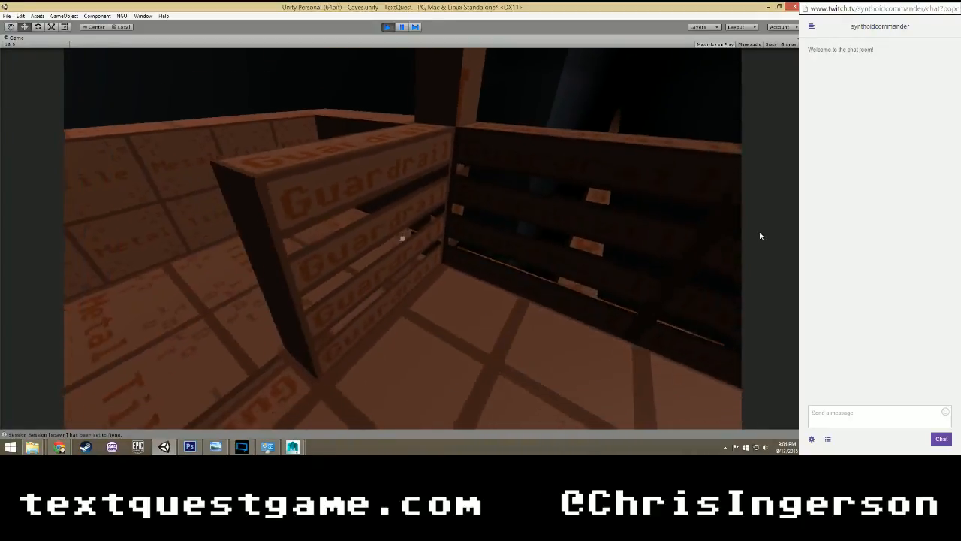
{"action": "key", "text": "a"}
{"action": "key", "text": "w"}
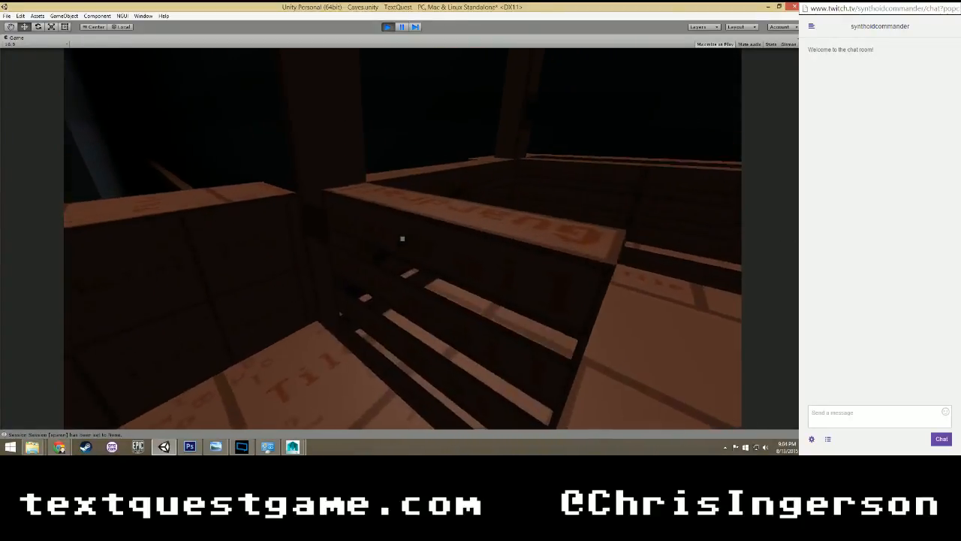
Check the lift's outer corner, doorway rail and interior floor once more, and end the playtest.
{"action": "key", "text": "w"}
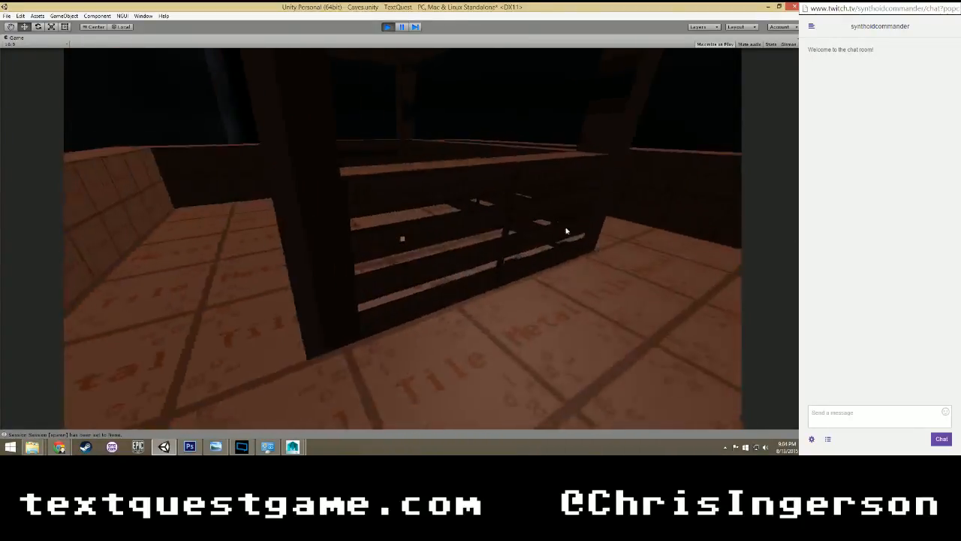
{"action": "key", "text": "w"}
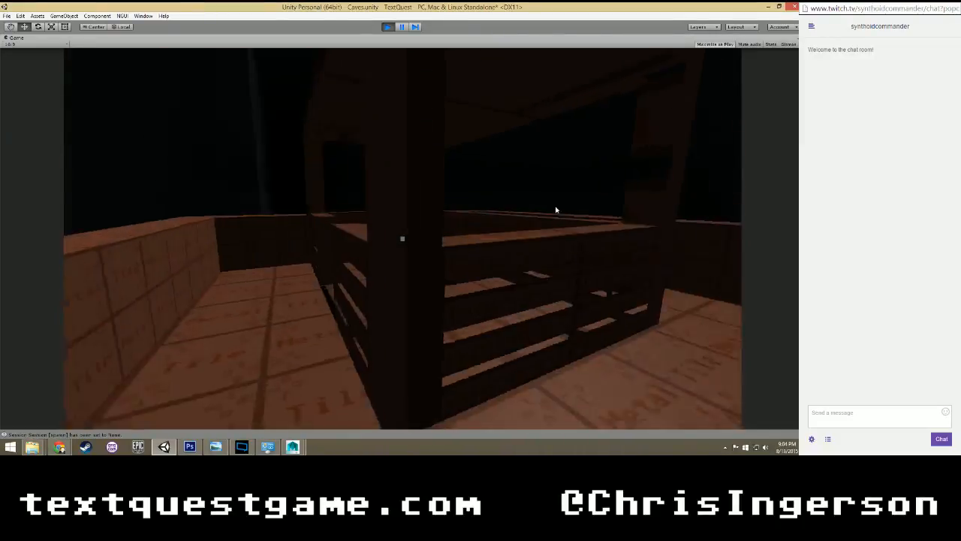
{"action": "key", "text": "a"}
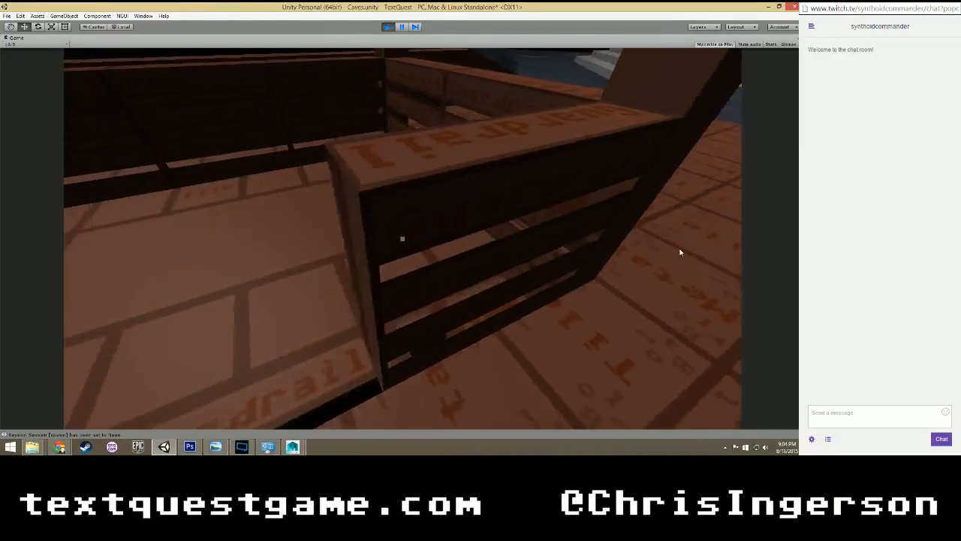
{"action": "key", "text": "w"}
{"action": "key", "text": "w"}
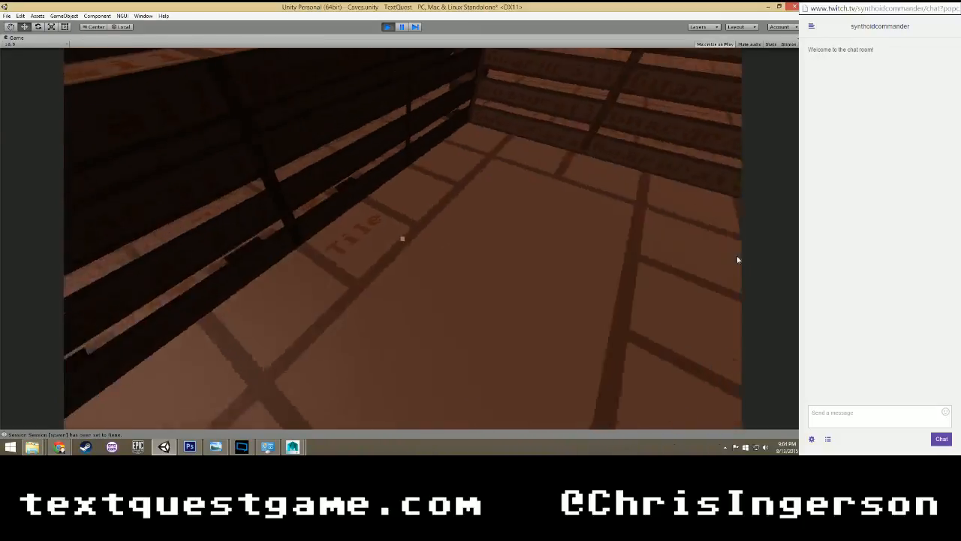
{"action": "key", "text": "w"}
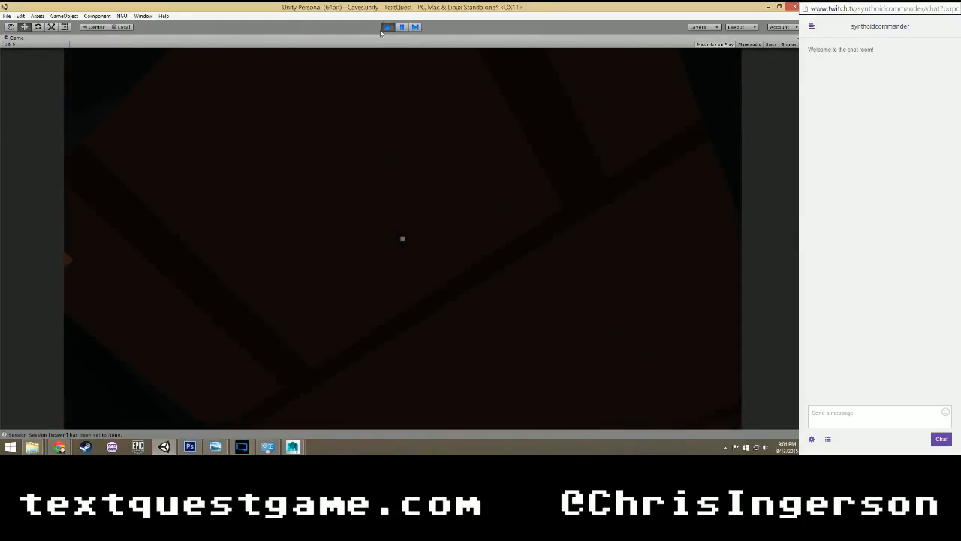
{"action": "key", "text": "ctrl+p"}
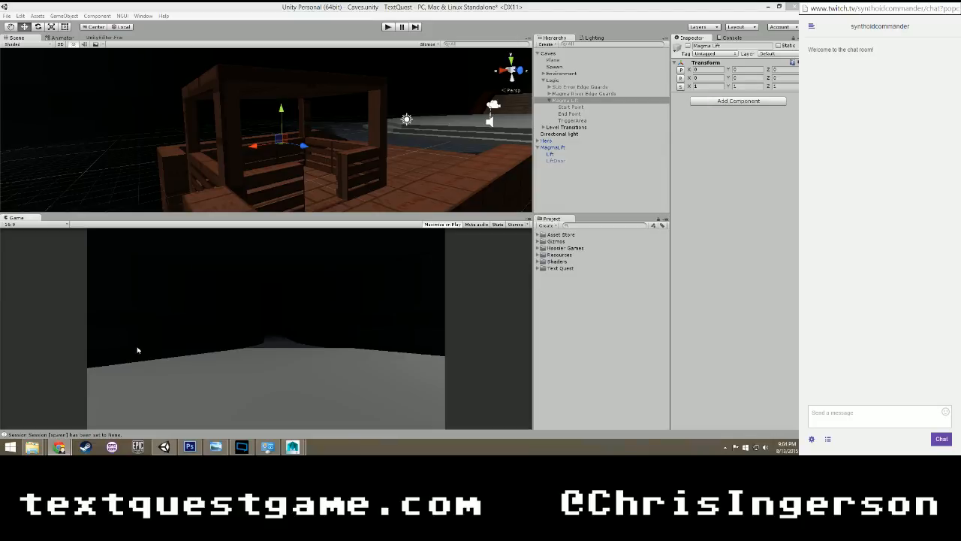
Select the Lift mesh under MagmaLift and open its assigned MagmaLift material.
{"action": "mouse_move", "coordinate": [59, 446]}
{"action": "left_click", "coordinate": [149, 394]}
{"action": "left_click", "coordinate": [565, 154]}
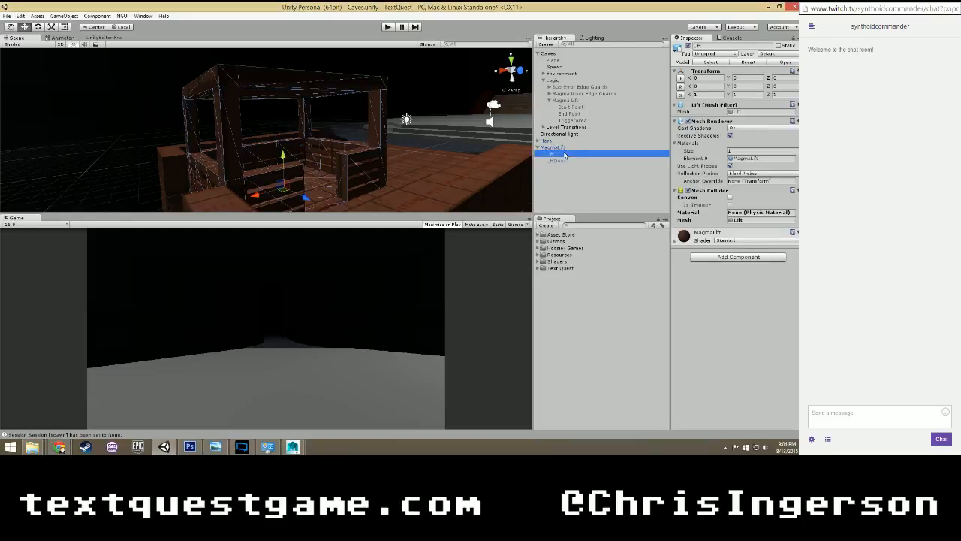
{"action": "double_click", "coordinate": [737, 160]}
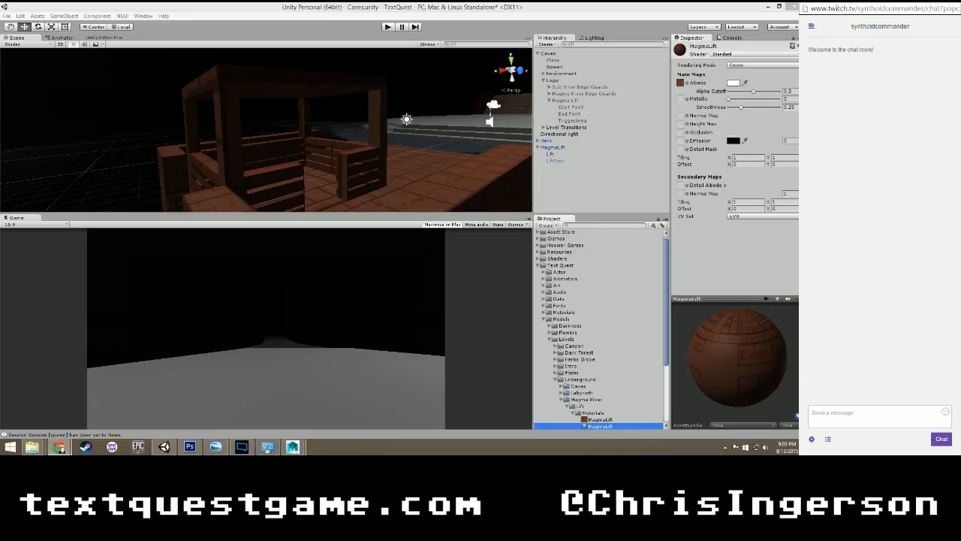
Switch to File Explorer, open a second window from the lift's Materials folder and show Downloads in it.
{"action": "mouse_move", "coordinate": [31, 447]}
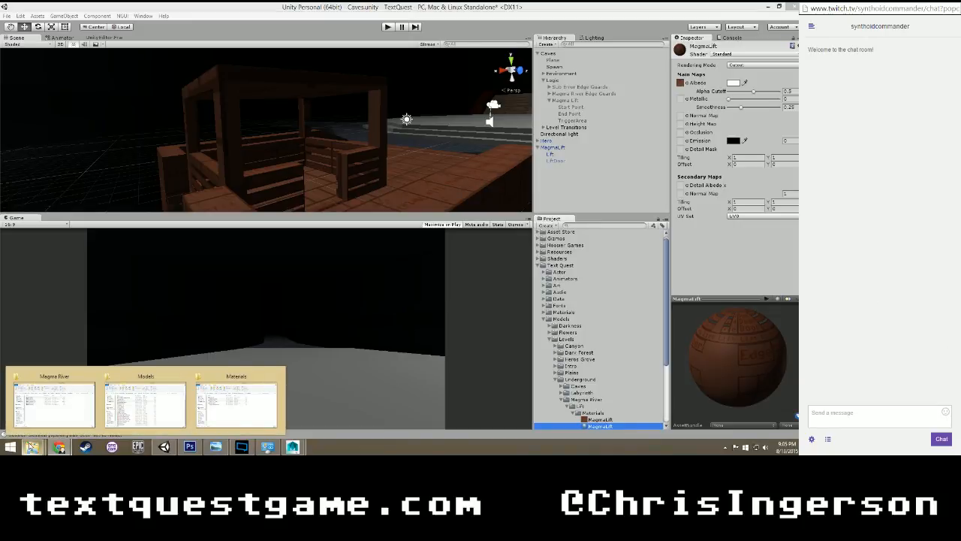
{"action": "left_click", "coordinate": [241, 413]}
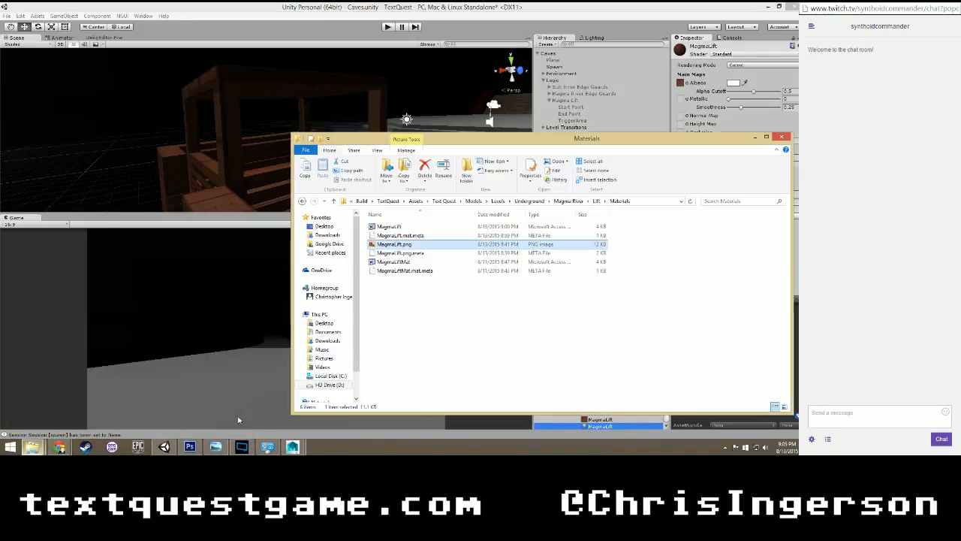
{"action": "key", "text": "ctrl+n"}
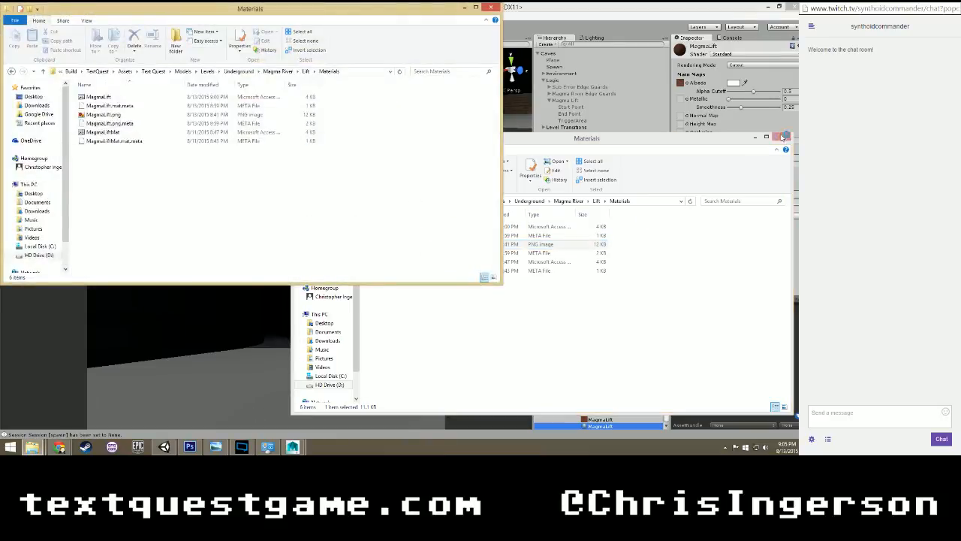
{"action": "left_click", "coordinate": [756, 138]}
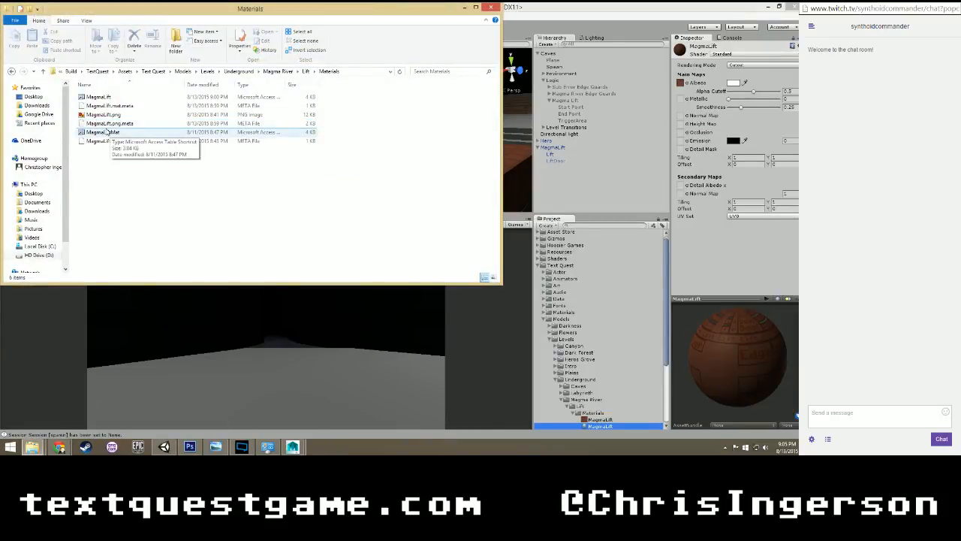
{"action": "mouse_move", "coordinate": [41, 448]}
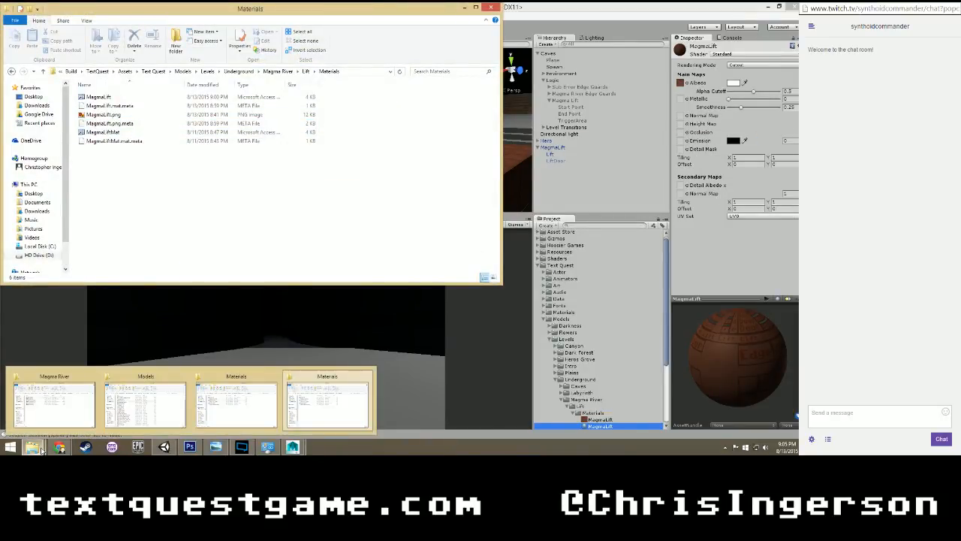
{"action": "left_click", "coordinate": [36, 105]}
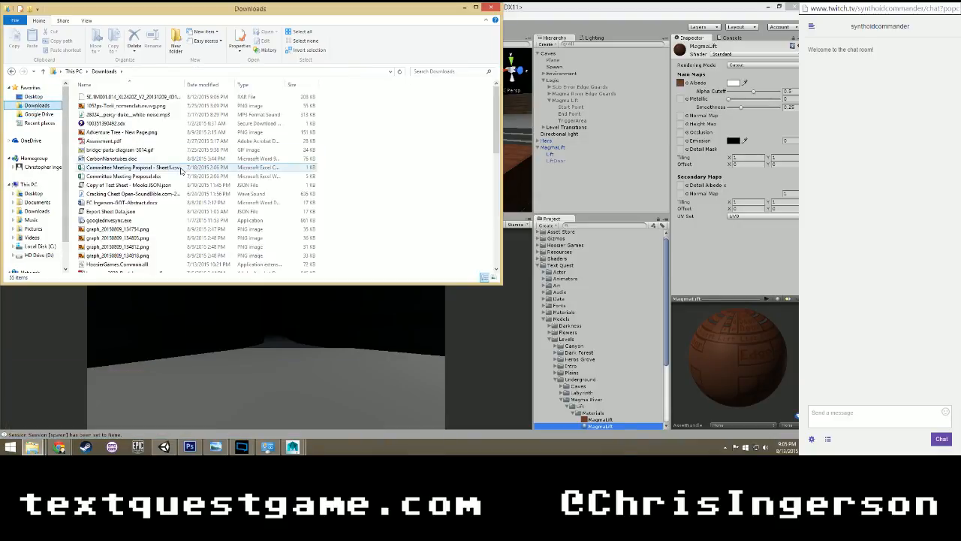
Import normal map.jpg from Downloads into the Materials folder of the Magma River lift in Unity.
{"action": "left_click", "coordinate": [133, 245]}
{"action": "scroll", "coordinate": [132, 242], "scroll_direction": "down", "scroll_amount": 8}
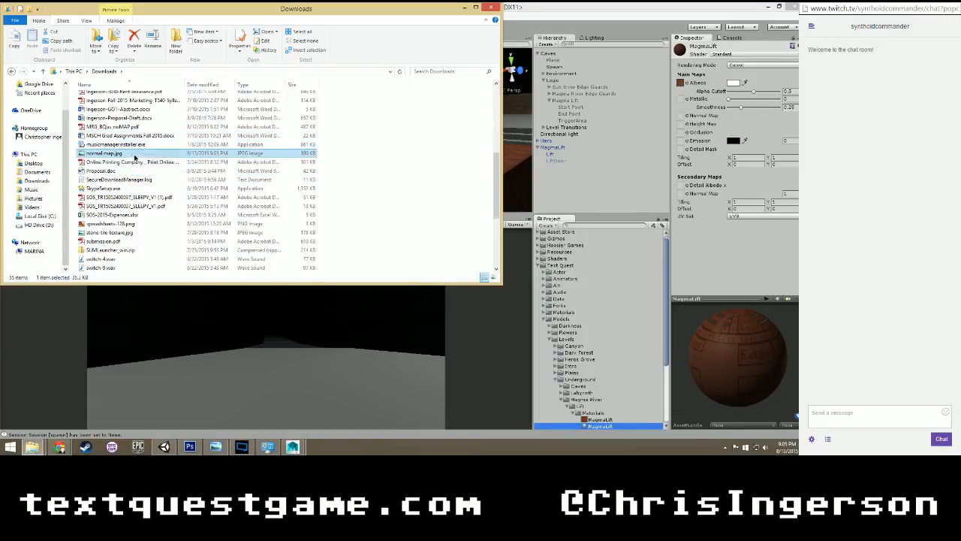
{"action": "left_click", "coordinate": [178, 154]}
{"action": "left_click_drag", "start_coordinate": [179, 157], "coordinate": [614, 417]}
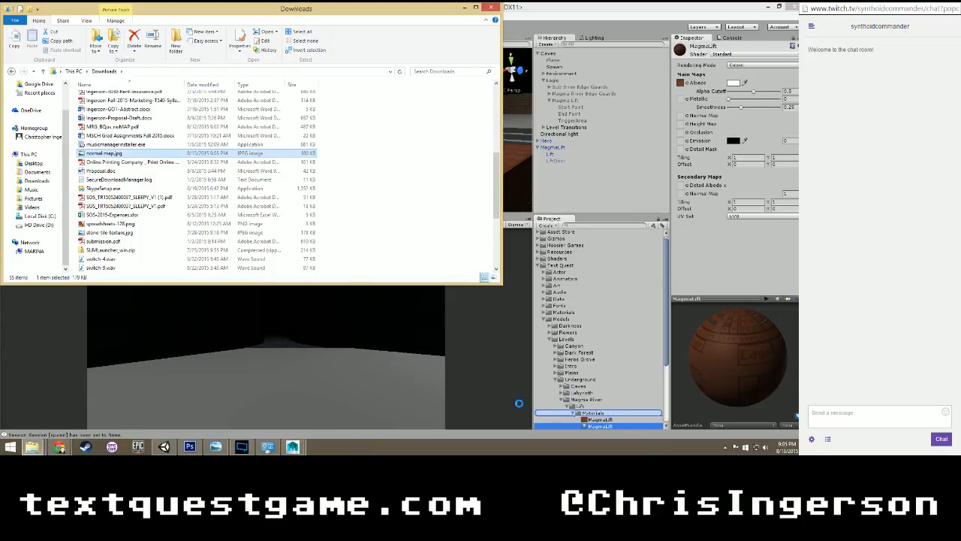
{"action": "left_click", "coordinate": [452, 388]}
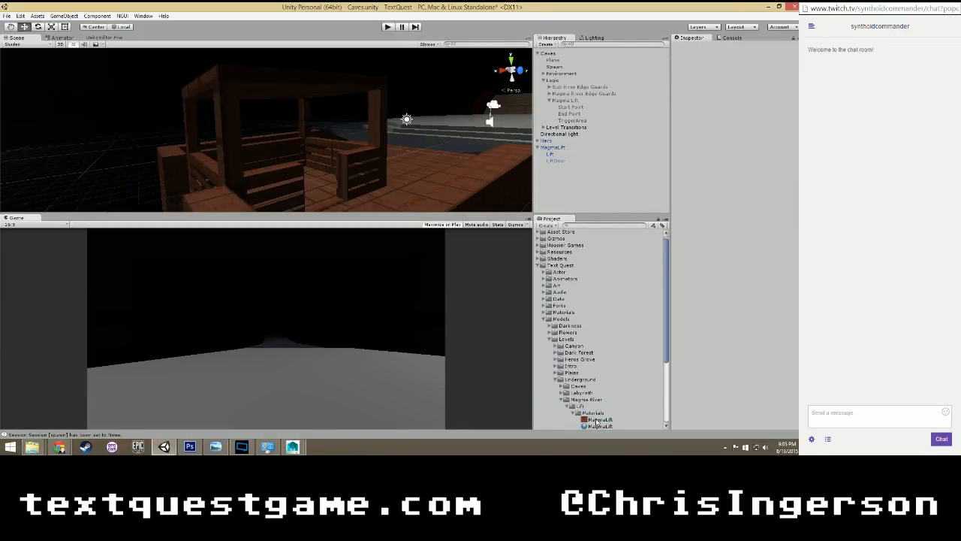
Assign the imported normal map texture to the MagmaLift material's Normal Map slot and inspect the lift's surfaces up close.
{"action": "scroll", "coordinate": [593, 420], "scroll_direction": "down", "scroll_amount": 1}
{"action": "left_click", "coordinate": [600, 399]}
{"action": "left_click_drag", "start_coordinate": [602, 413], "coordinate": [682, 118]}
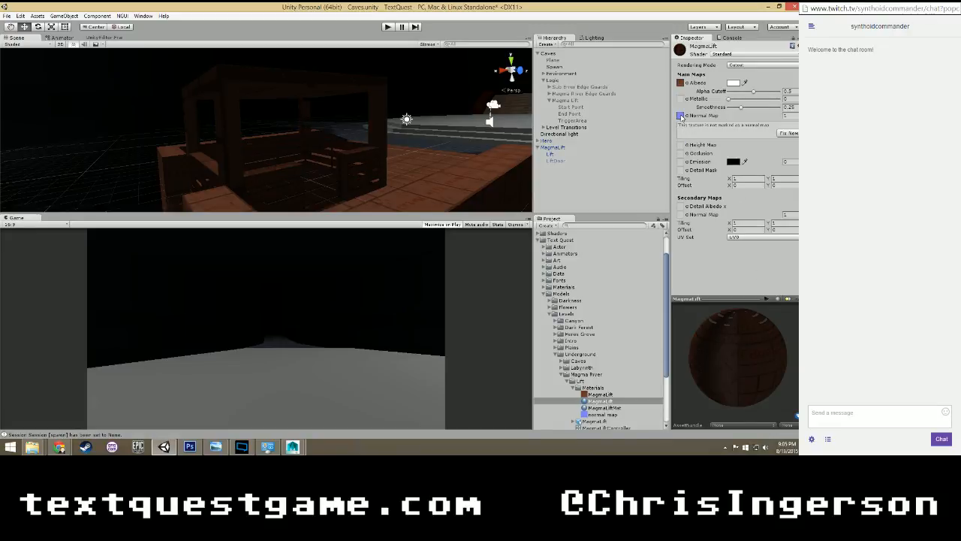
{"action": "scroll", "coordinate": [347, 178], "scroll_direction": "up", "scroll_amount": 3}
{"action": "left_click_drag", "start_coordinate": [348, 178], "coordinate": [381, 188], "text": "alt"}
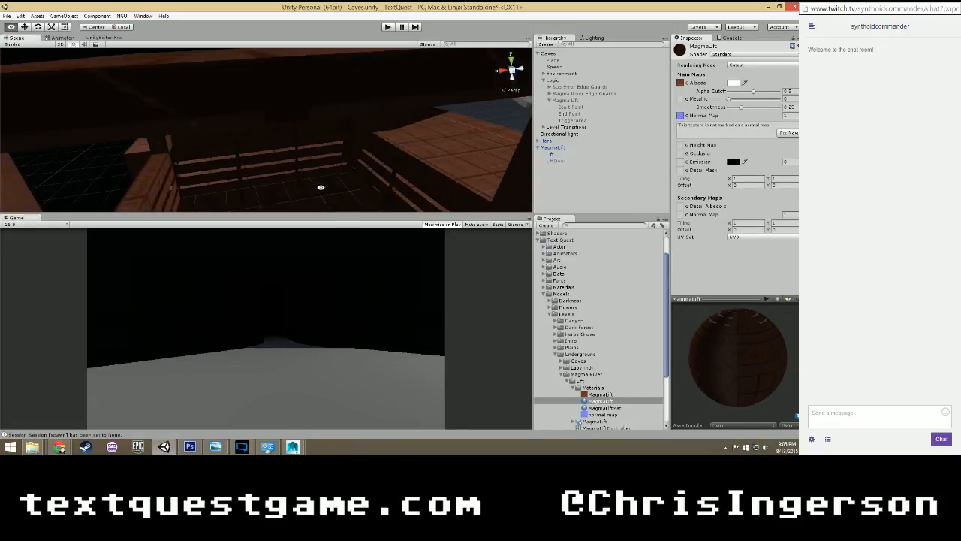
{"action": "middle_click_drag", "start_coordinate": [382, 189], "coordinate": [301, 105]}
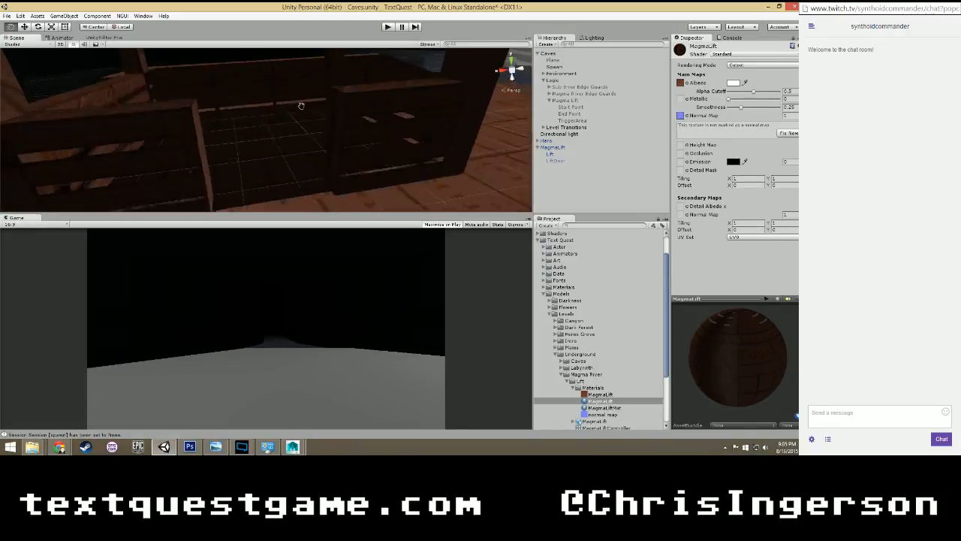
{"action": "left_click_drag", "start_coordinate": [301, 106], "coordinate": [277, 111], "text": "alt"}
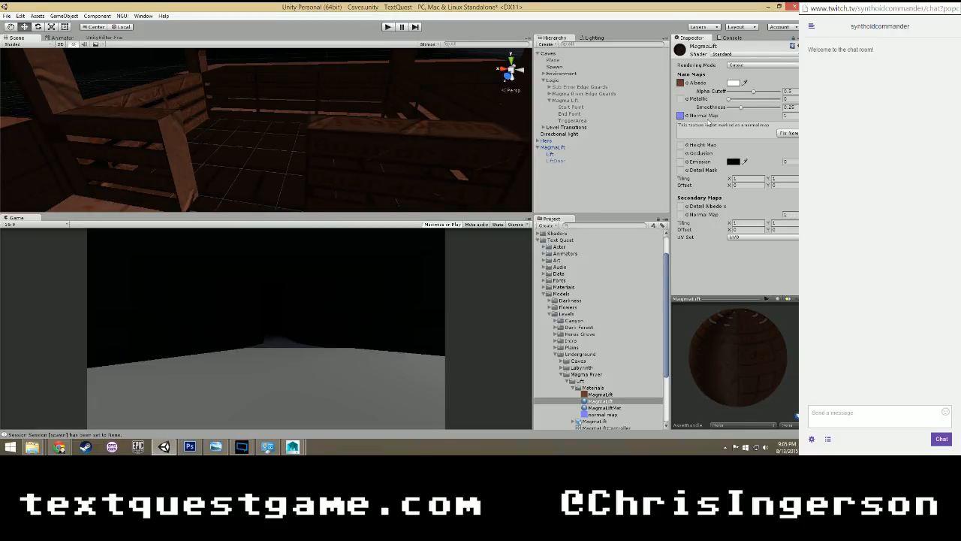
Change the normal map texture's type to Normal map, apply the import settings and check the effect on the lift's surfaces.
{"action": "left_click", "coordinate": [603, 415]}
{"action": "left_click", "coordinate": [742, 66]}
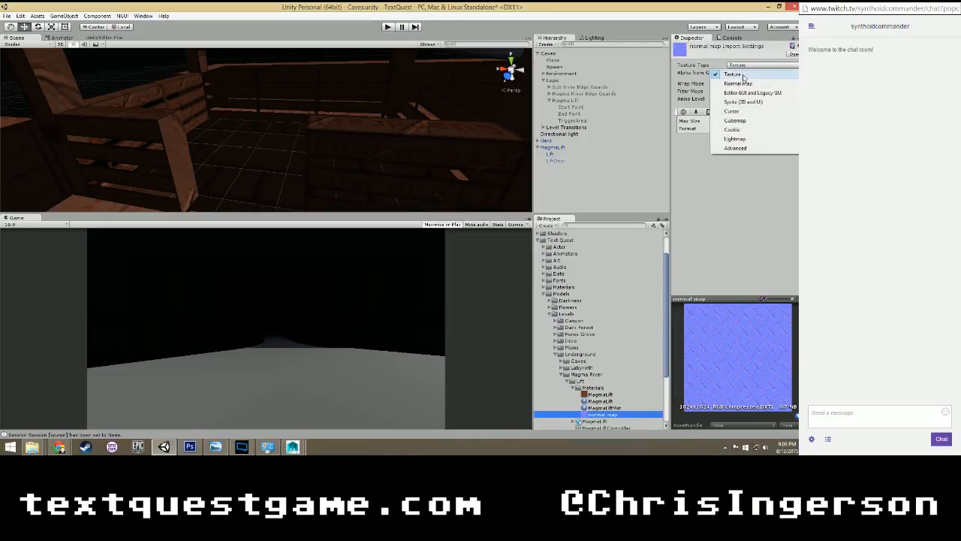
{"action": "left_click", "coordinate": [742, 84]}
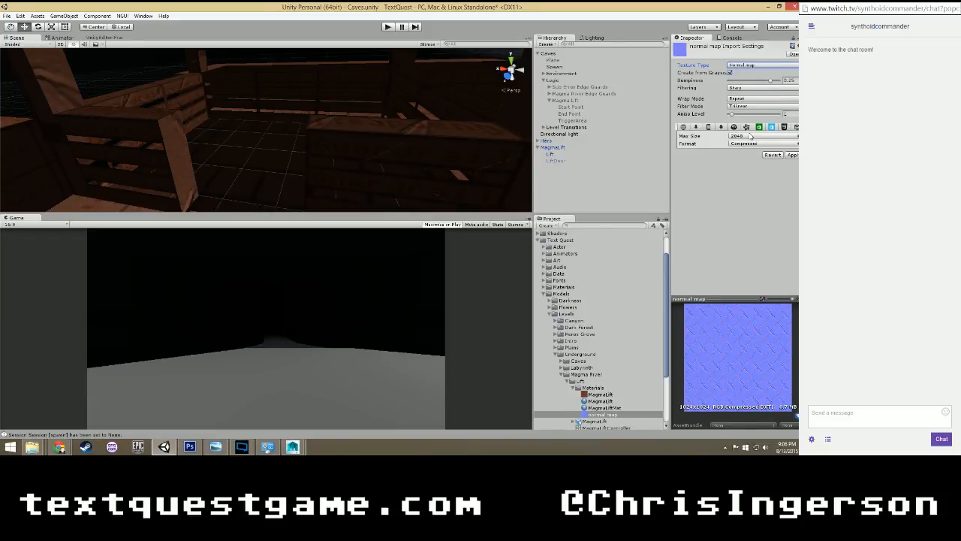
{"action": "left_click", "coordinate": [793, 155]}
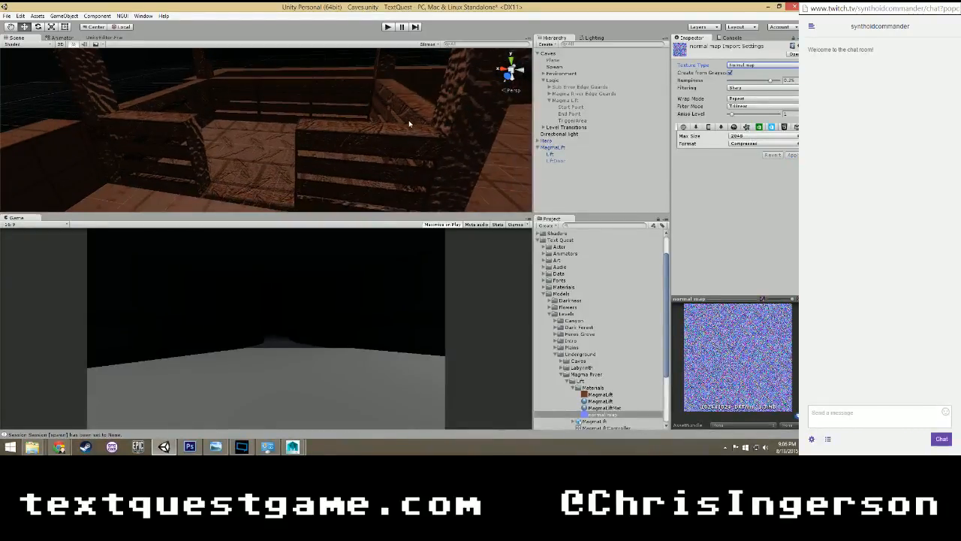
{"action": "left_click_drag", "start_coordinate": [410, 123], "coordinate": [181, 113], "text": "alt"}
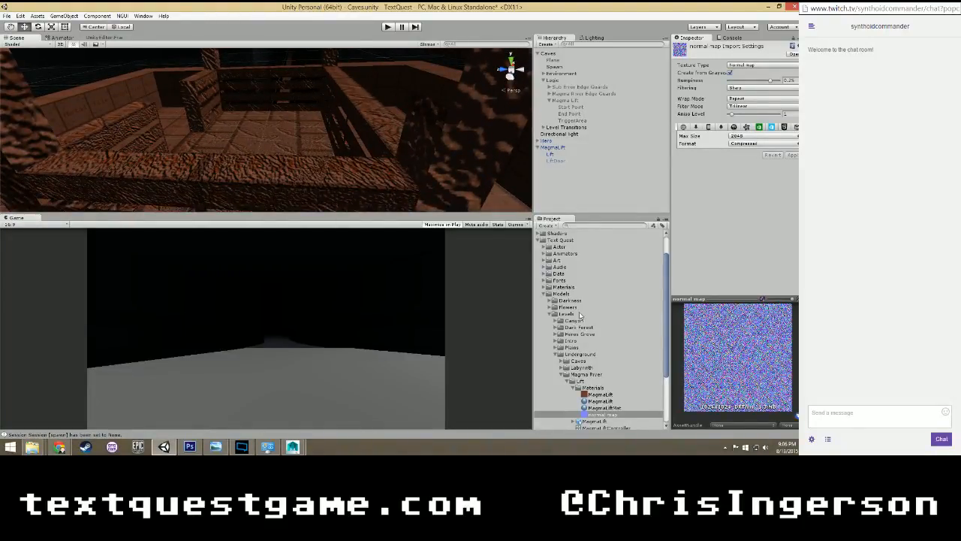
Set the normal map texture's Bumpiness to 0 and apply the import settings.
{"action": "left_click", "coordinate": [606, 409]}
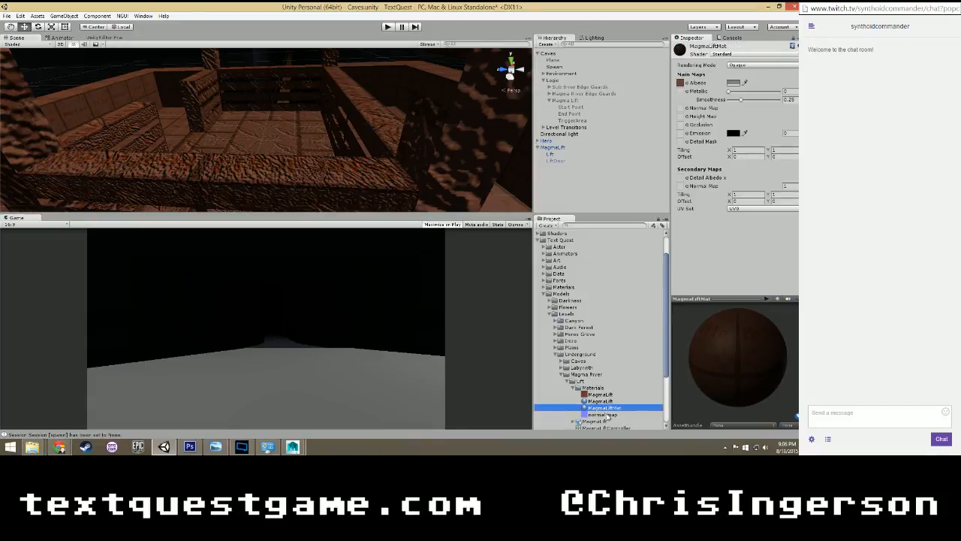
{"action": "left_click", "coordinate": [606, 415]}
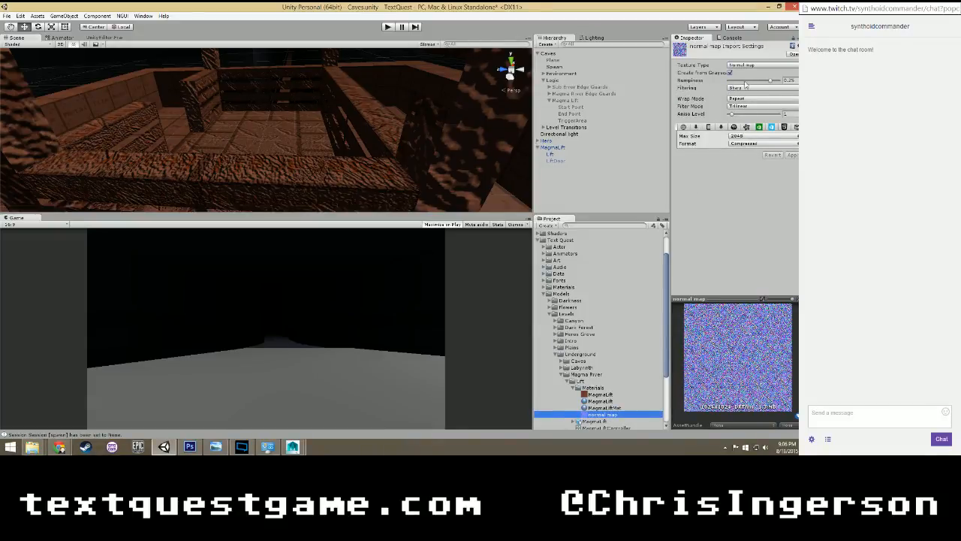
{"action": "left_click_drag", "start_coordinate": [773, 80], "coordinate": [707, 88]}
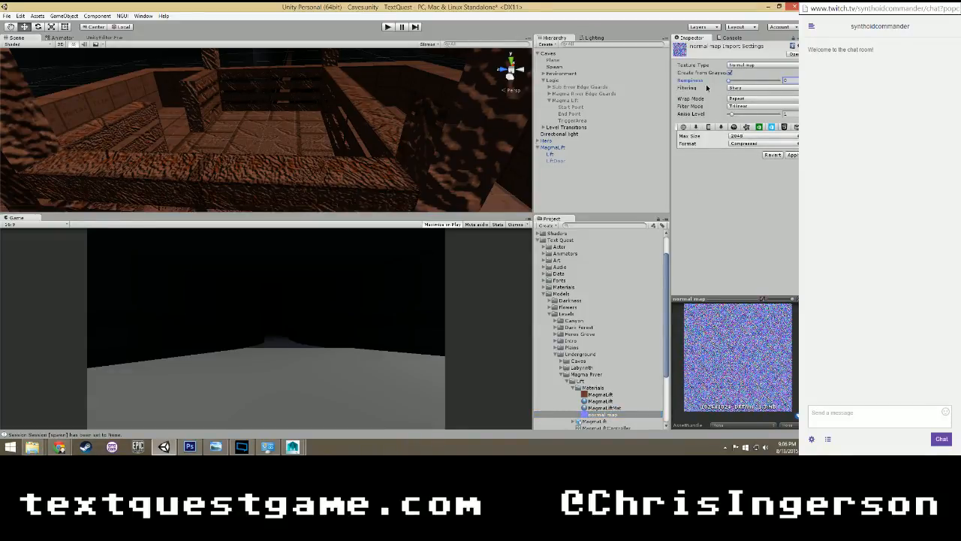
{"action": "left_click", "coordinate": [793, 154]}
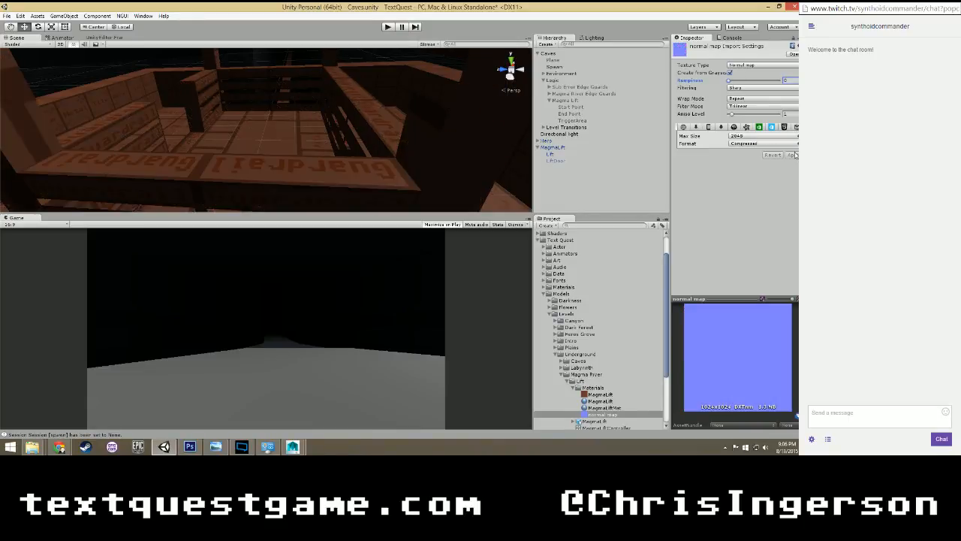
Try Bumpiness values of 0.1 and 0.05 on the normal map texture, applying each and inspecting the lift's guardrails.
{"action": "left_click", "coordinate": [790, 80]}
{"action": "type", "text": ".1"}
{"action": "left_click", "coordinate": [792, 154]}
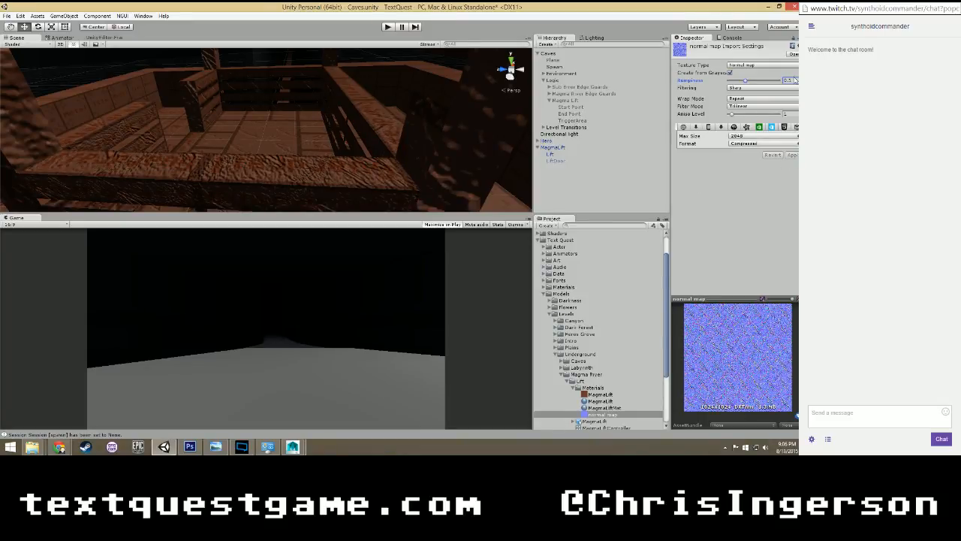
{"action": "type", "text": ".05"}
{"action": "left_click", "coordinate": [792, 155]}
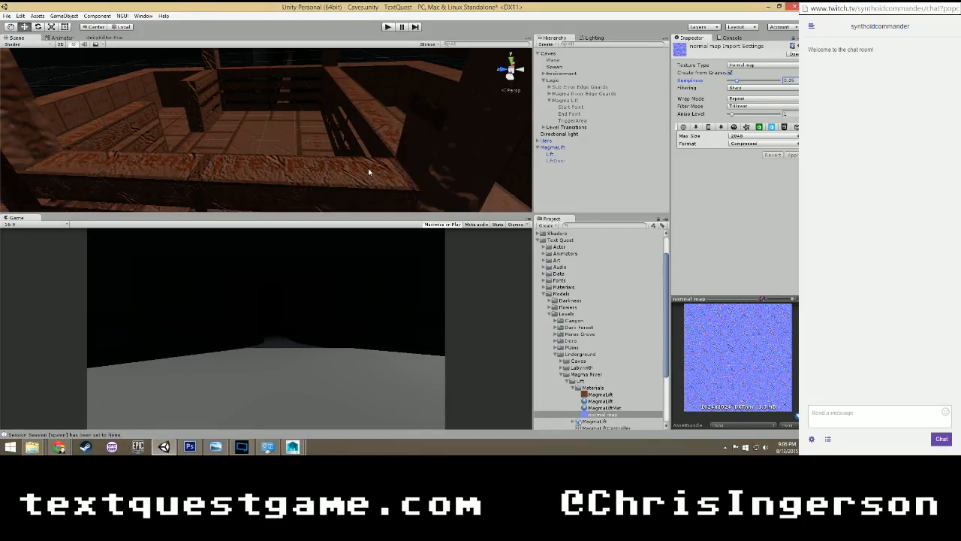
{"action": "right_click_drag", "start_coordinate": [293, 135], "coordinate": [82, 124]}
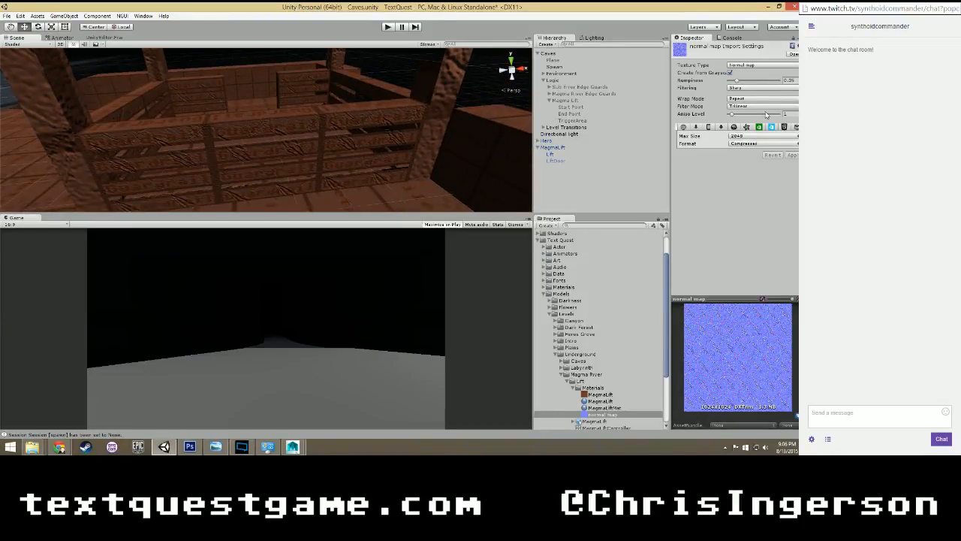
Lower the normal map texture's Bumpiness to just above zero, apply it and inspect the guardrails up close.
{"action": "left_click", "coordinate": [794, 80]}
{"action": "type", "text": "0.1"}
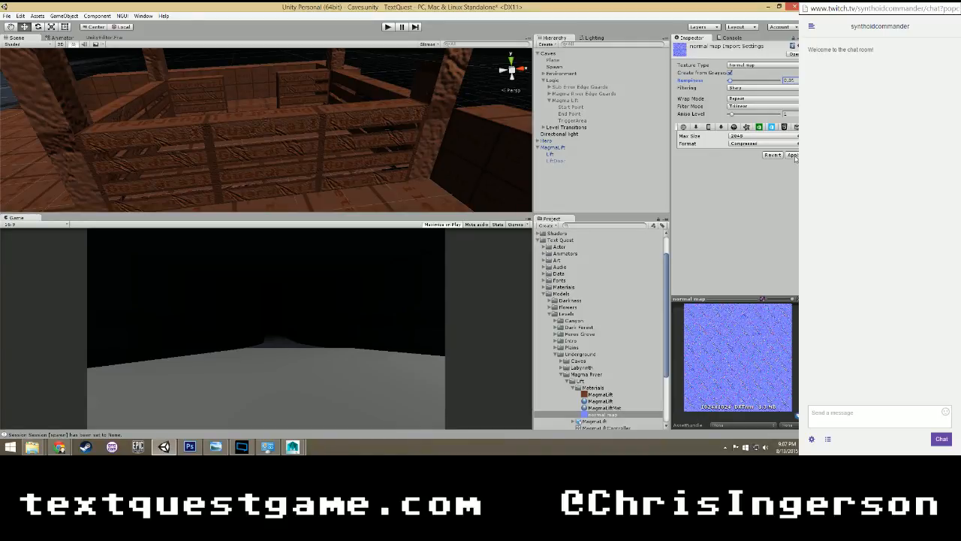
{"action": "left_click", "coordinate": [792, 155]}
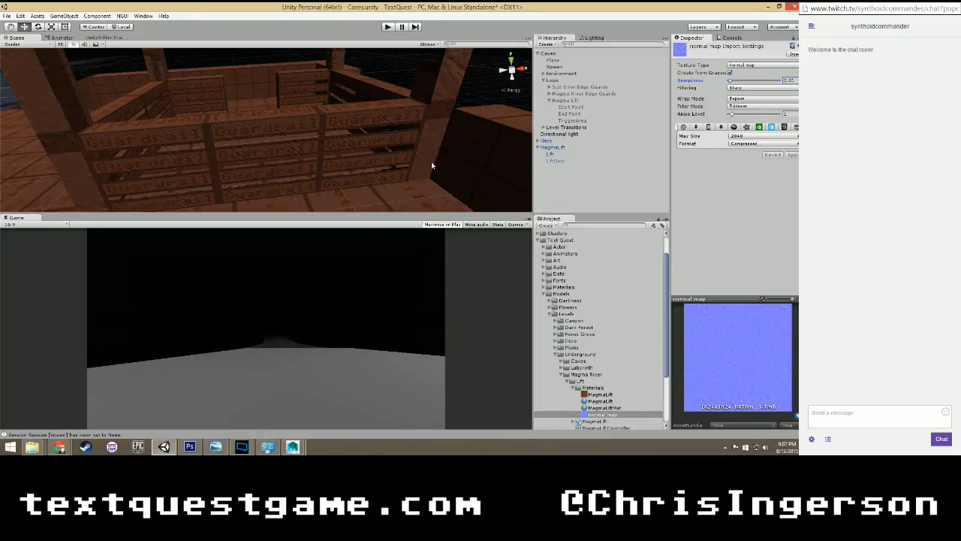
{"action": "scroll", "coordinate": [431, 164], "scroll_direction": "up", "scroll_amount": 4}
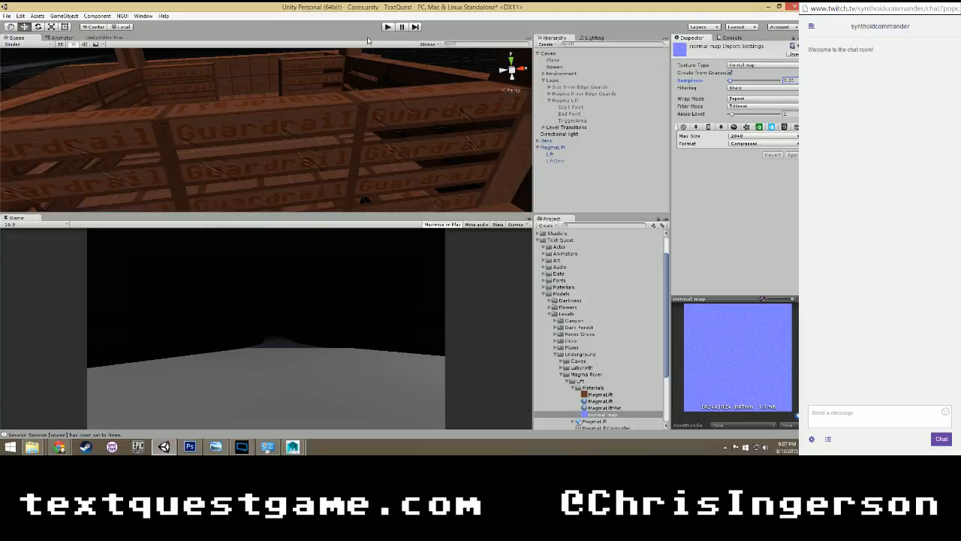
Start the game in play mode and walk through the cave onto the magma lift.
{"action": "left_click", "coordinate": [387, 27]}
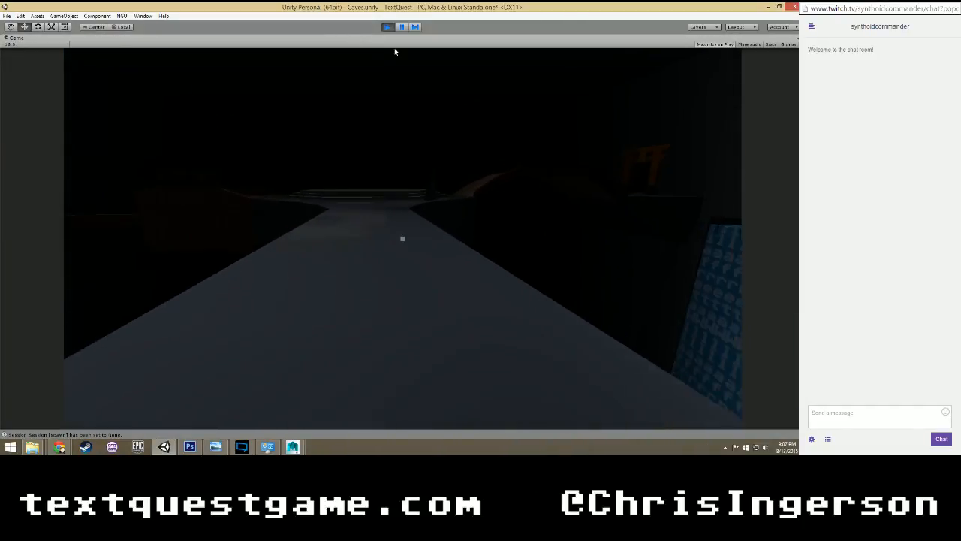
{"action": "key", "text": "w"}
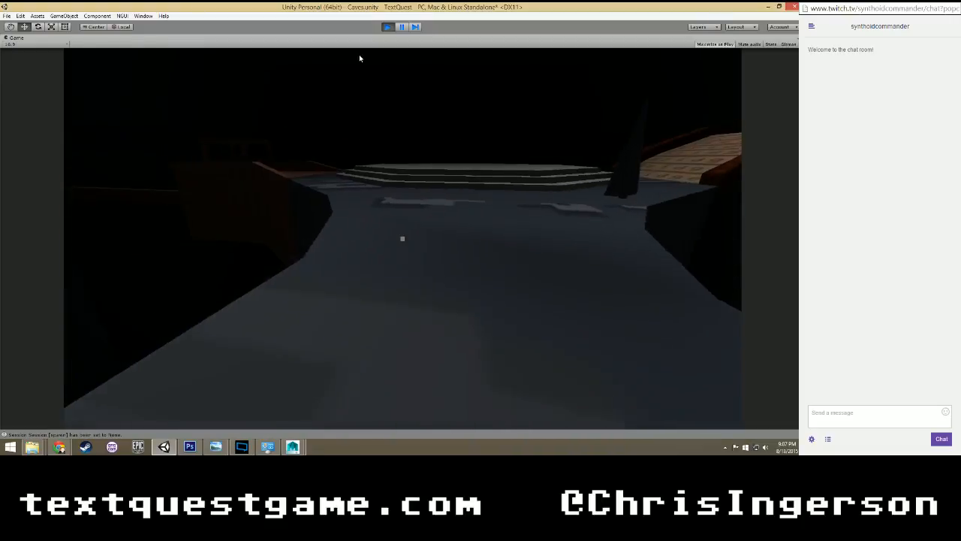
{"action": "key", "text": "w"}
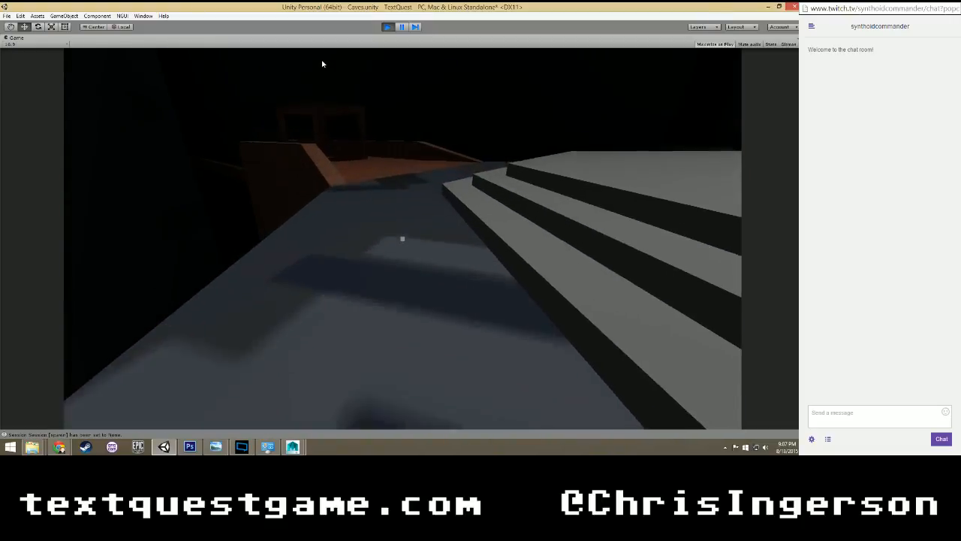
{"action": "key", "text": "w"}
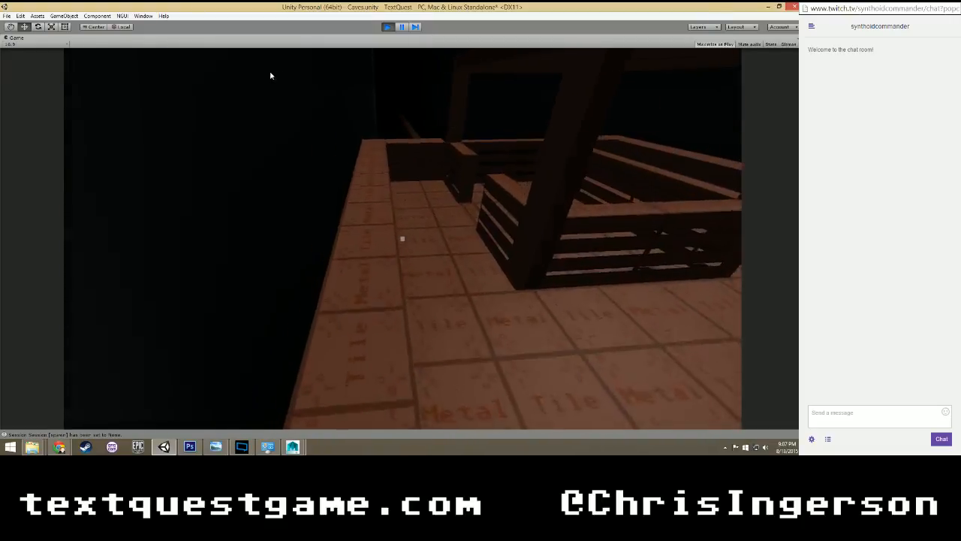
{"action": "key", "text": "w"}
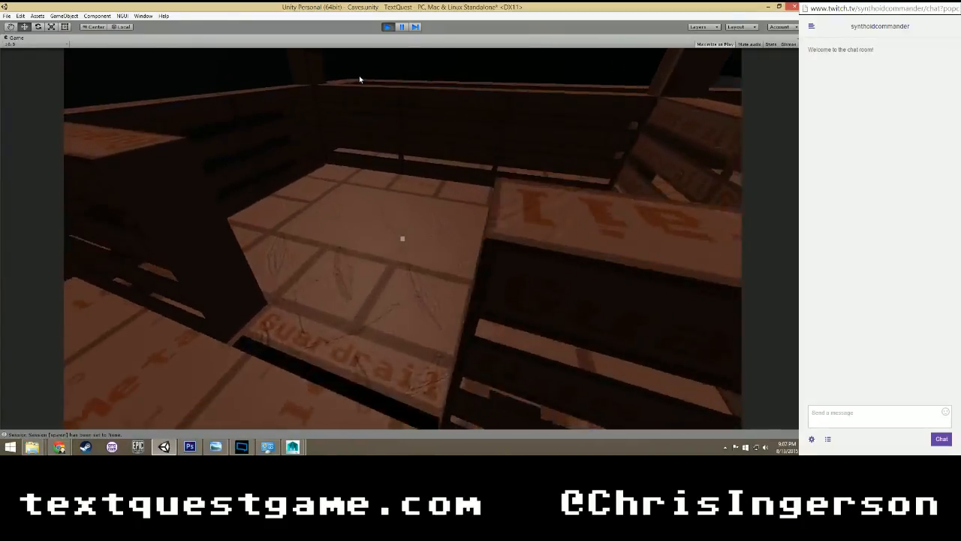
Walk around inside the magma lift and examine the normal-mapped guardrails and floor tiles from several angles.
{"action": "key", "text": "w"}
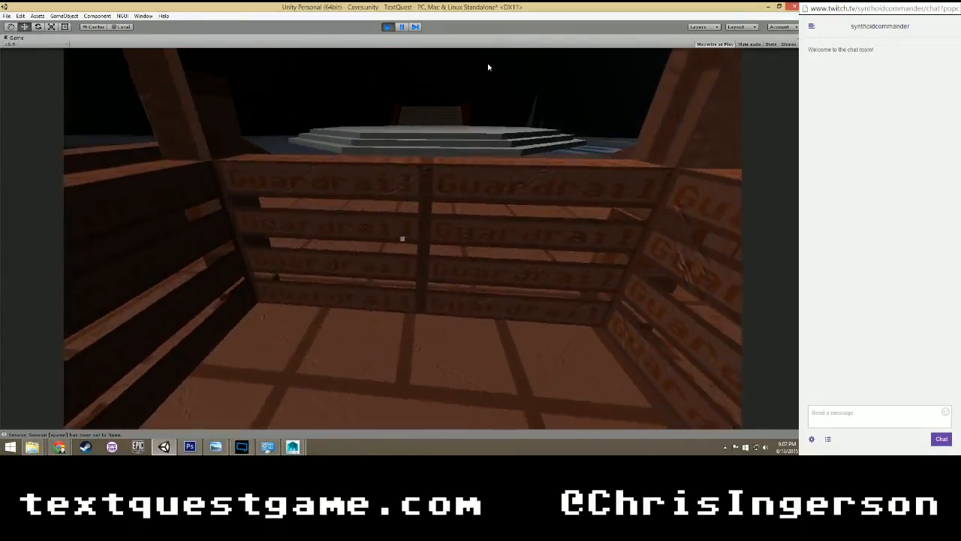
{"action": "key", "text": "w"}
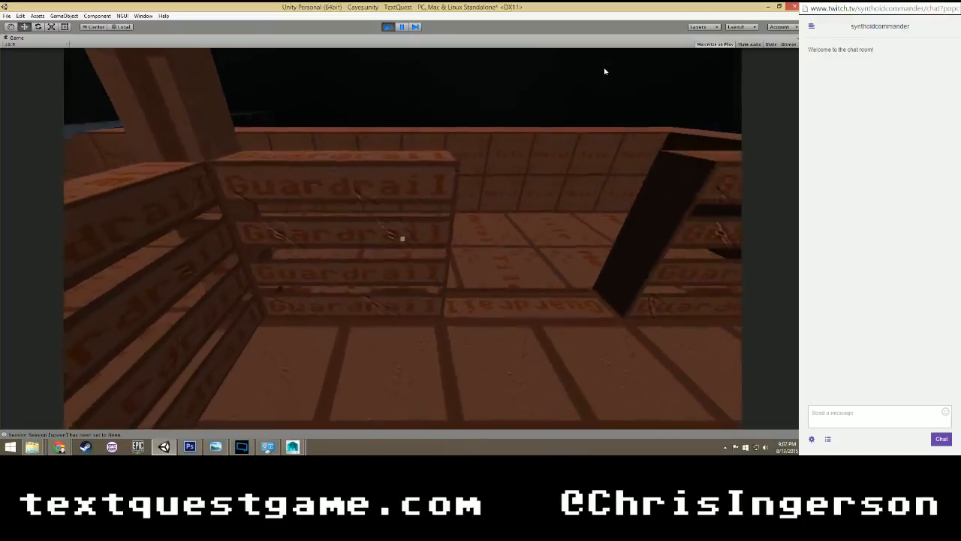
{"action": "key", "text": "w"}
{"action": "key", "text": "w"}
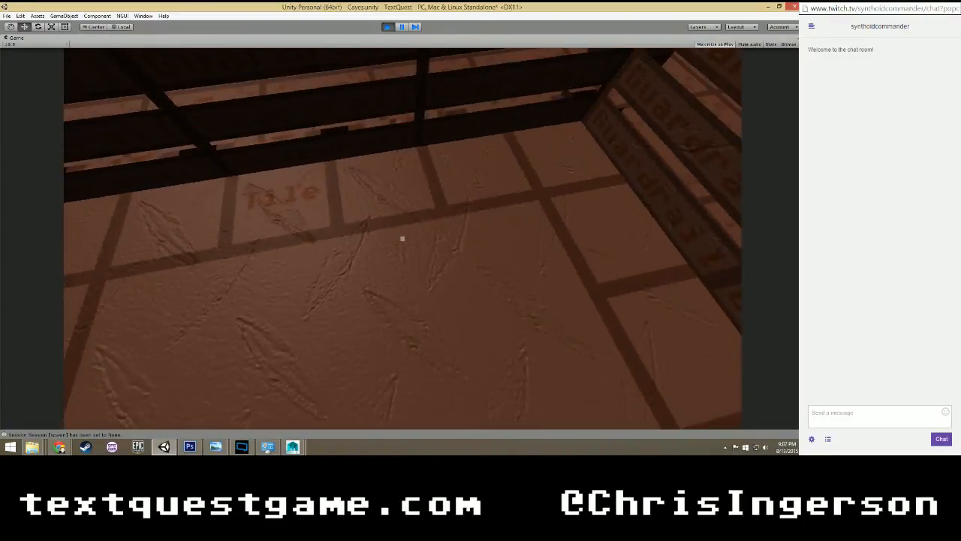
{"action": "key", "text": "a"}
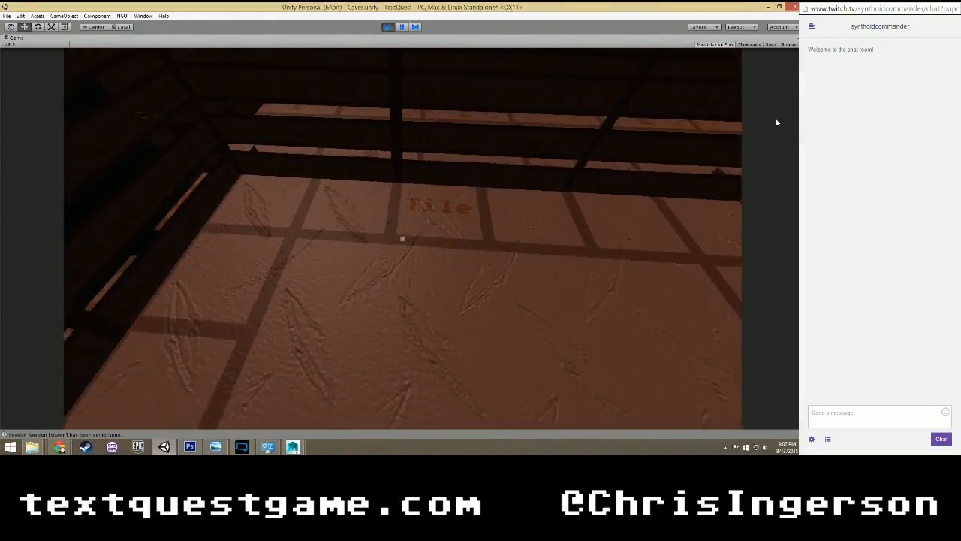
{"action": "key", "text": "a"}
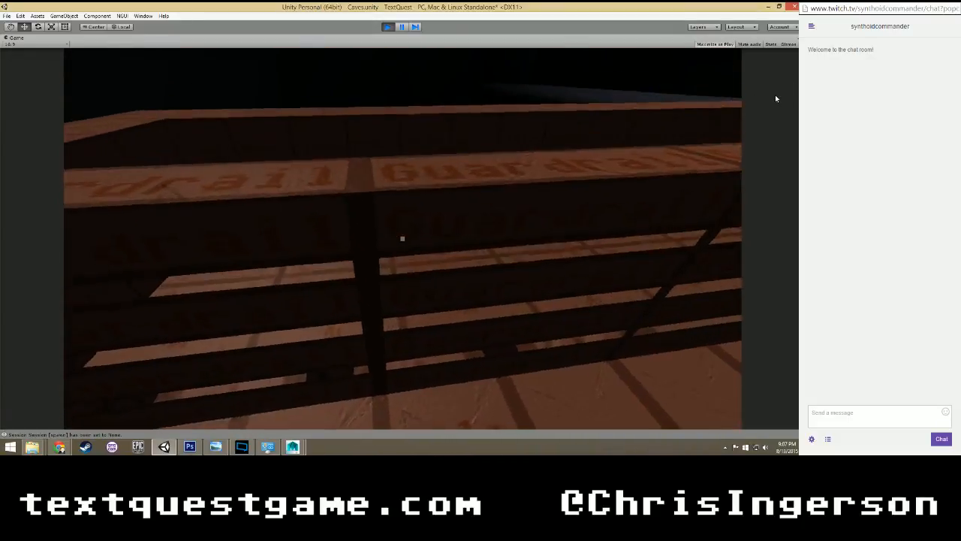
{"action": "key", "text": "w"}
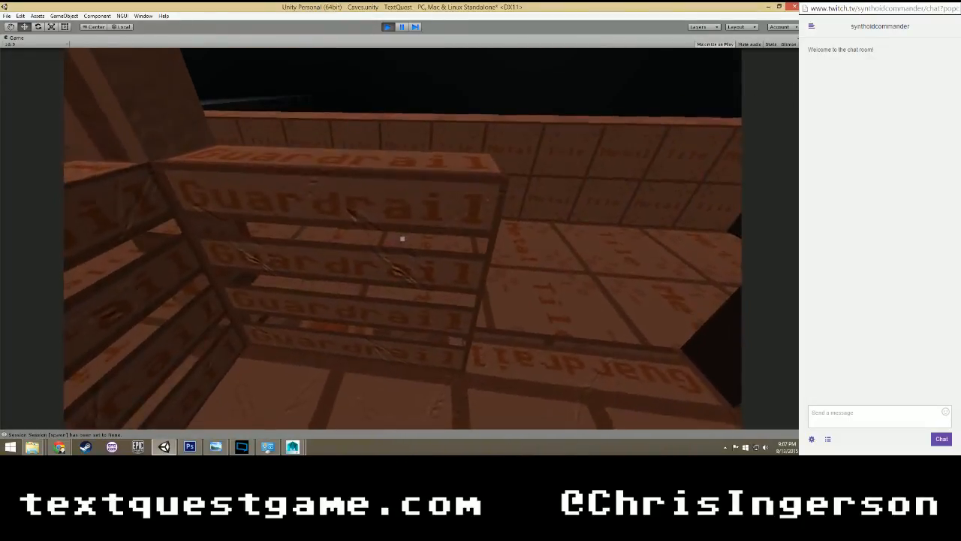
{"action": "key", "text": "s"}
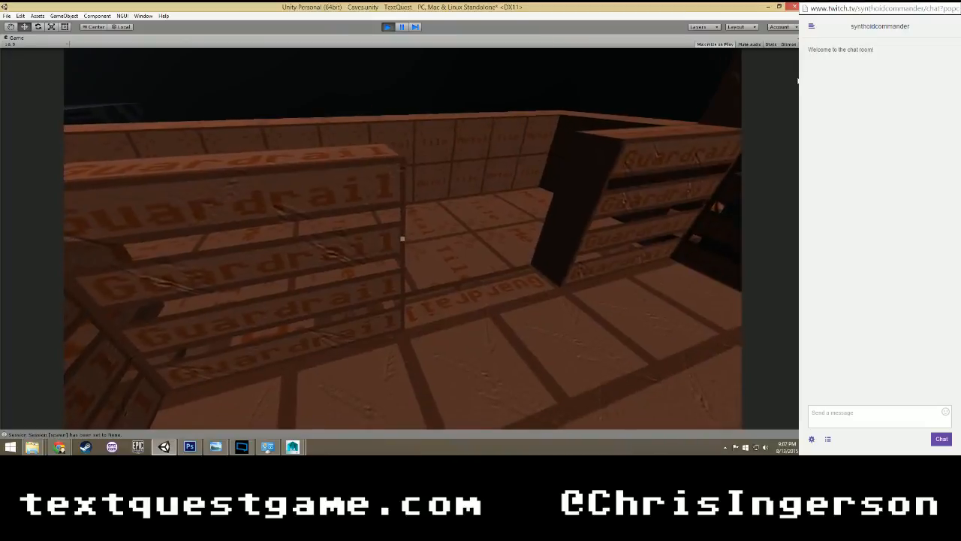
{"action": "key", "text": "w"}
{"action": "key", "text": "w"}
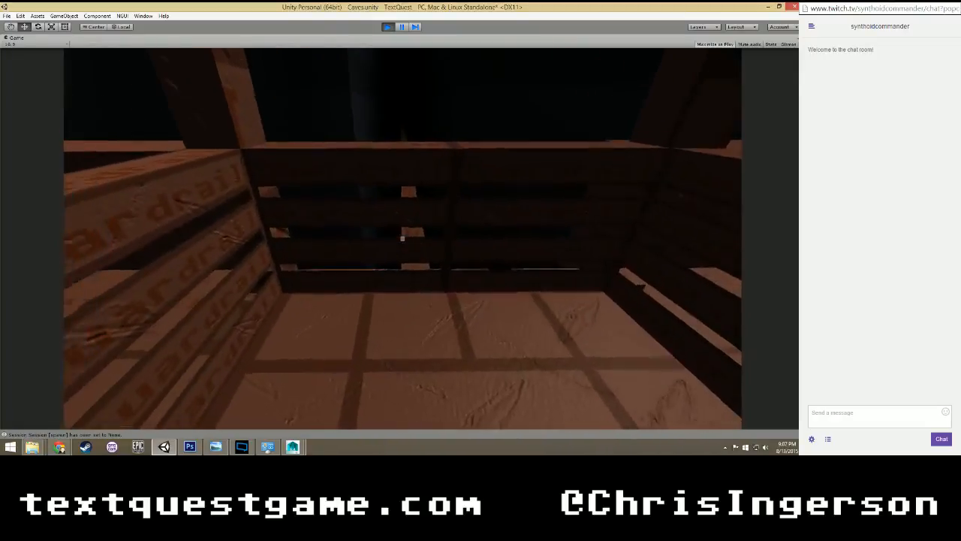
{"action": "key", "text": "d"}
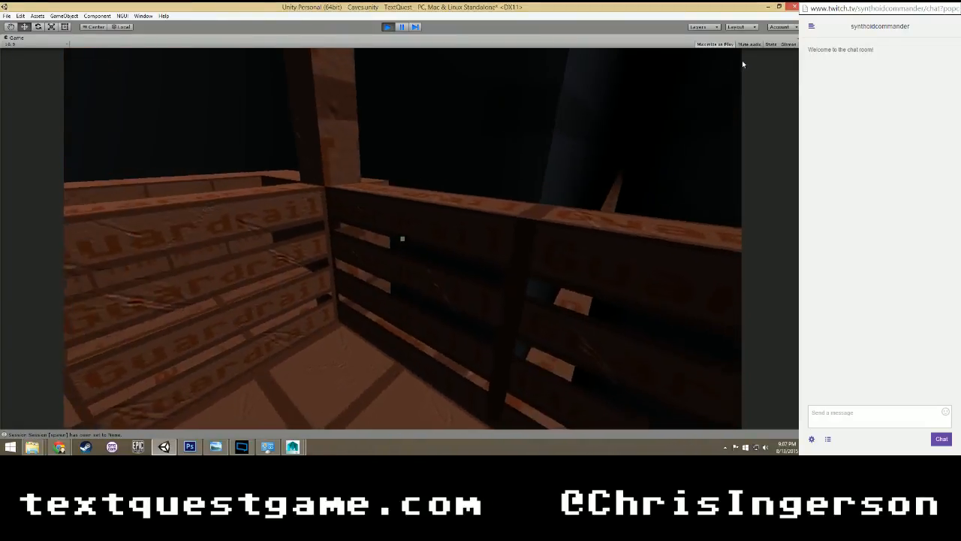
{"action": "key", "text": "w"}
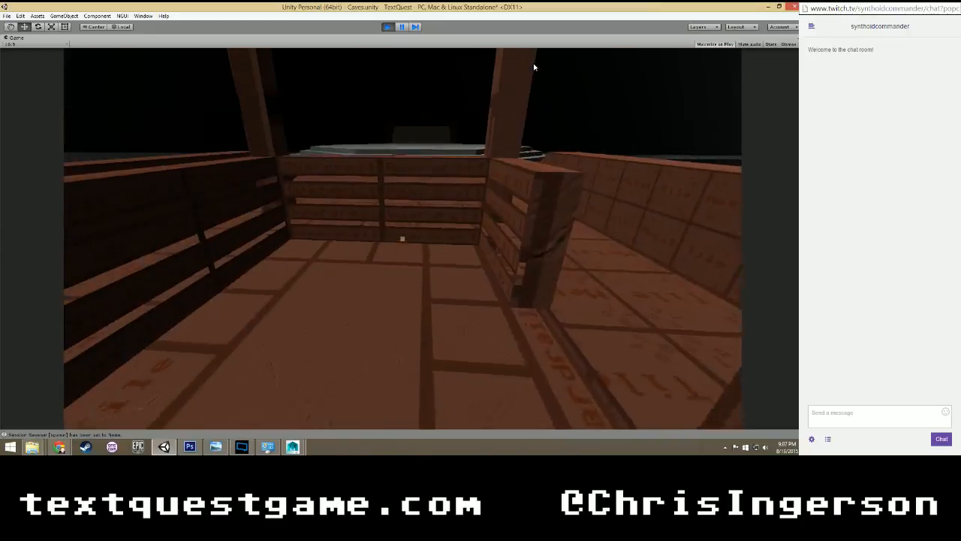
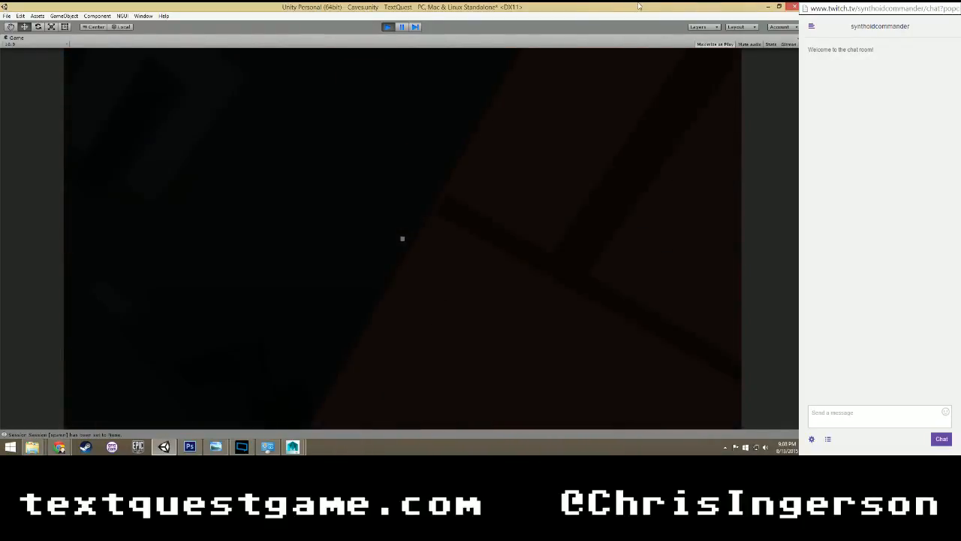
Stop the game preview and select the MagmaMetalTile material used by the MagmaArch floor mesh.
{"action": "left_click", "coordinate": [389, 31]}
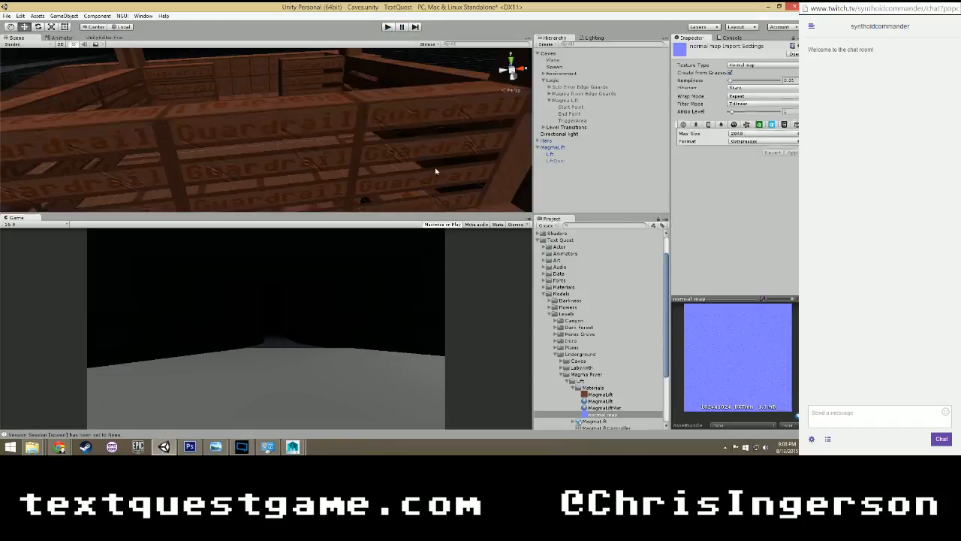
{"action": "scroll", "coordinate": [352, 145], "scroll_direction": "down", "scroll_amount": 4}
{"action": "left_click_drag", "start_coordinate": [213, 183], "coordinate": [365, 152], "text": "alt"}
{"action": "scroll", "coordinate": [557, 355], "scroll_direction": "down", "scroll_amount": 3}
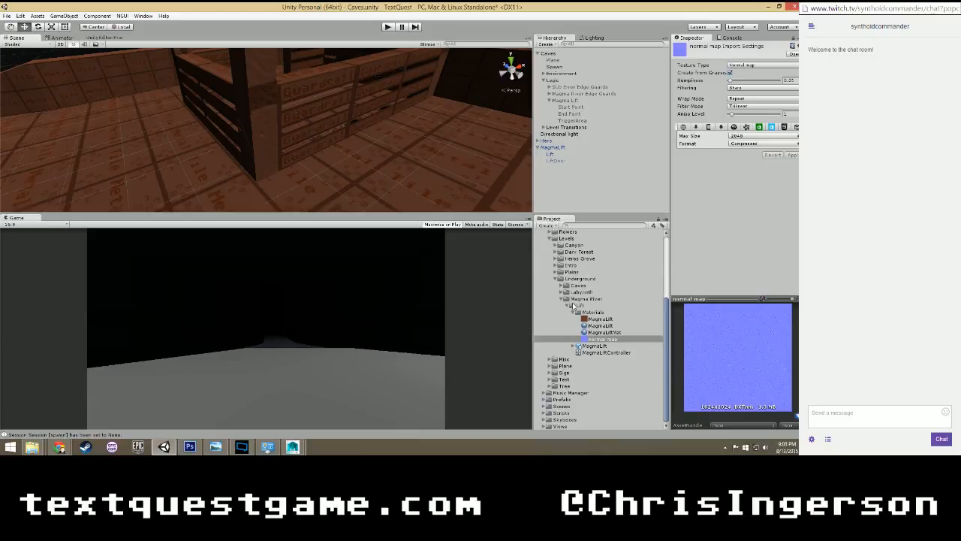
{"action": "scroll", "coordinate": [571, 308], "scroll_direction": "up", "scroll_amount": 1}
{"action": "left_click", "coordinate": [208, 195]}
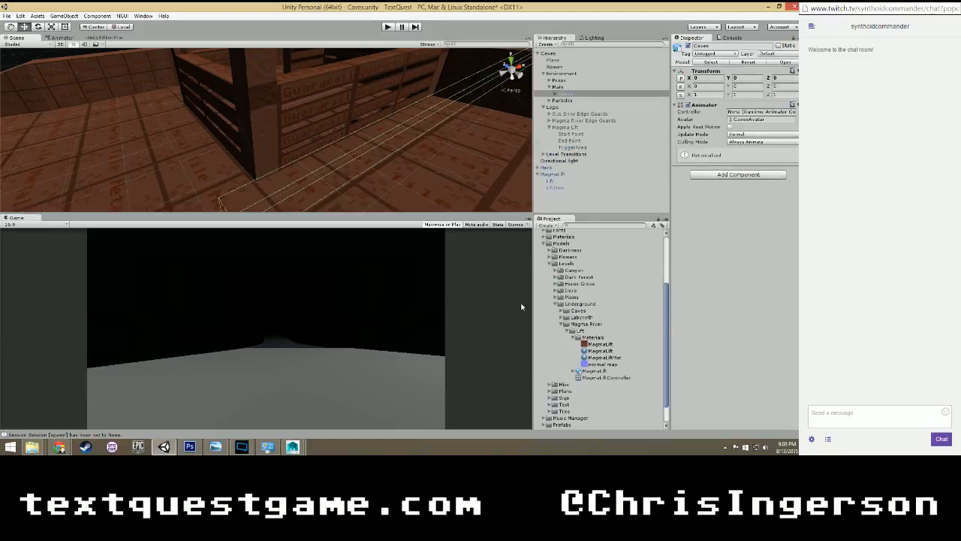
{"action": "left_click", "coordinate": [126, 160]}
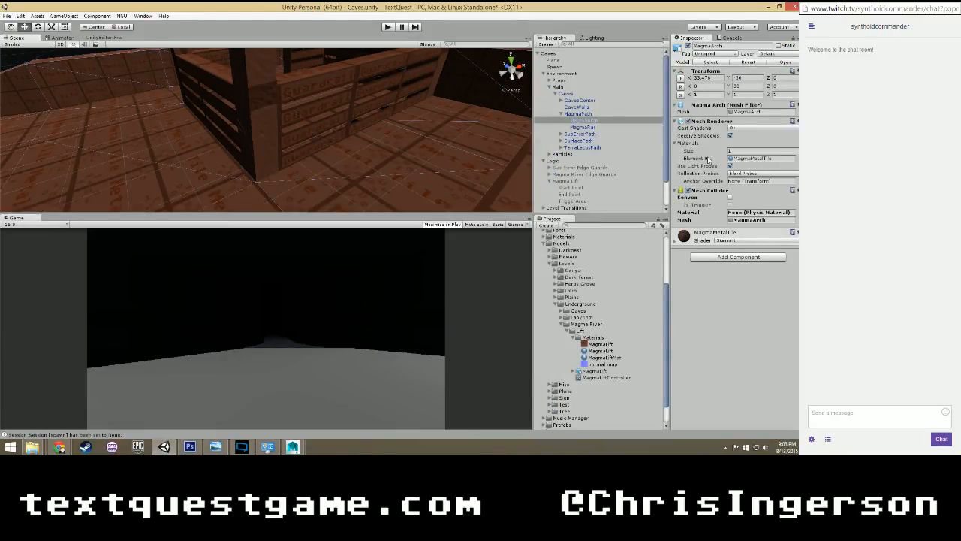
{"action": "left_click", "coordinate": [736, 159]}
{"action": "left_click", "coordinate": [561, 115]}
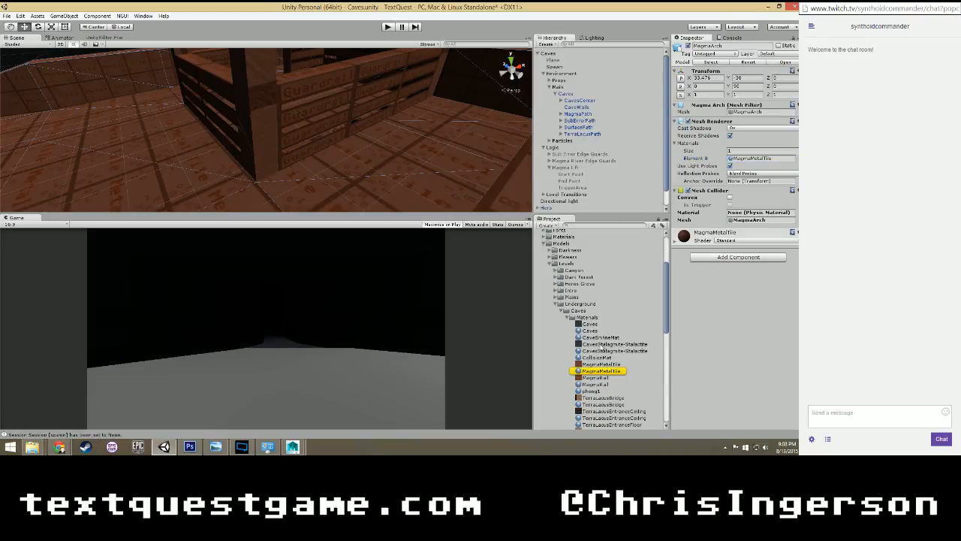
{"action": "left_click", "coordinate": [601, 371]}
Assign the existing "normal map" texture from the Lift materials as MagmaMetalTile's normal map and check the tiled floor up close.
{"action": "scroll", "coordinate": [625, 342], "scroll_direction": "down", "scroll_amount": 6}
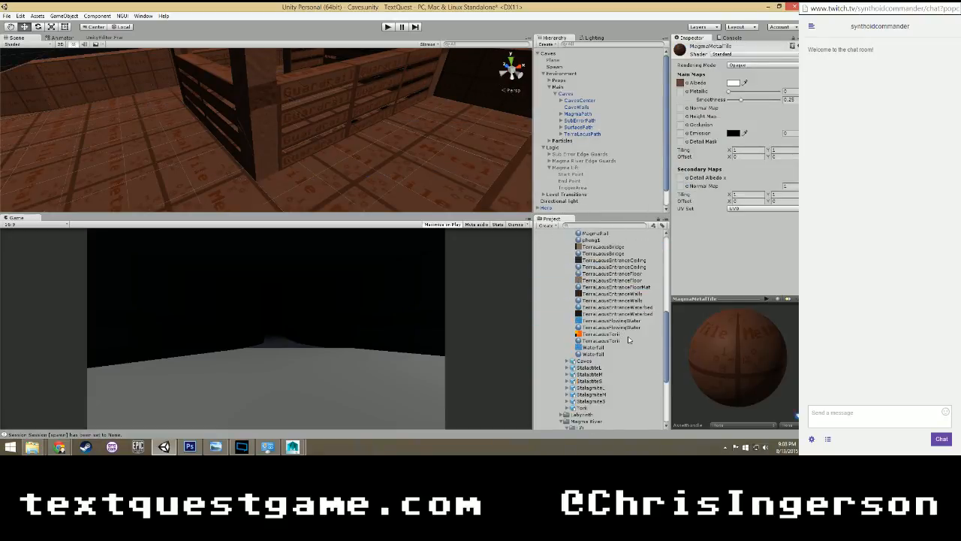
{"action": "scroll", "coordinate": [628, 338], "scroll_direction": "up", "scroll_amount": 9}
{"action": "scroll", "coordinate": [630, 338], "scroll_direction": "down", "scroll_amount": 4}
{"action": "scroll", "coordinate": [628, 335], "scroll_direction": "down", "scroll_amount": 10}
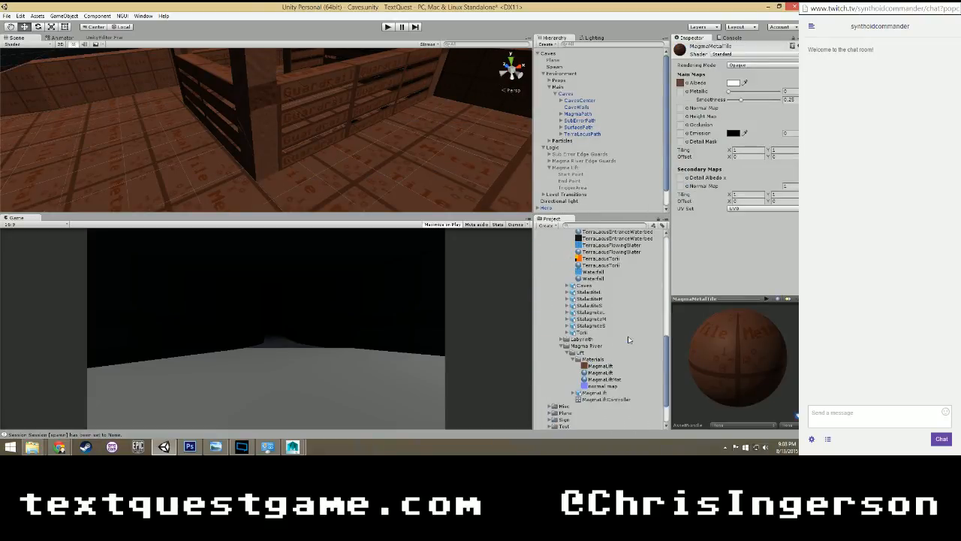
{"action": "left_click", "coordinate": [637, 386]}
{"action": "scroll", "coordinate": [362, 158], "scroll_direction": "down", "scroll_amount": 3}
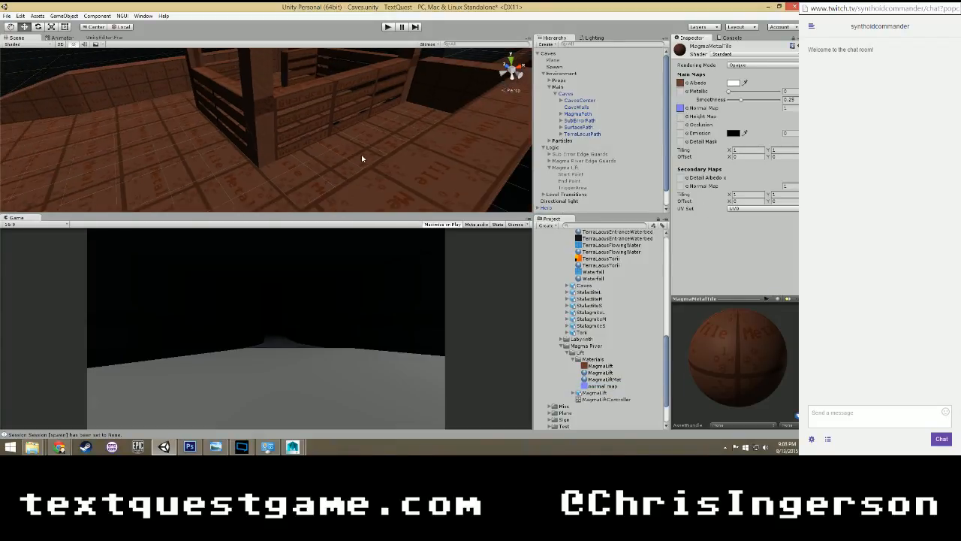
{"action": "left_click_drag", "start_coordinate": [314, 186], "coordinate": [416, 195], "text": "alt"}
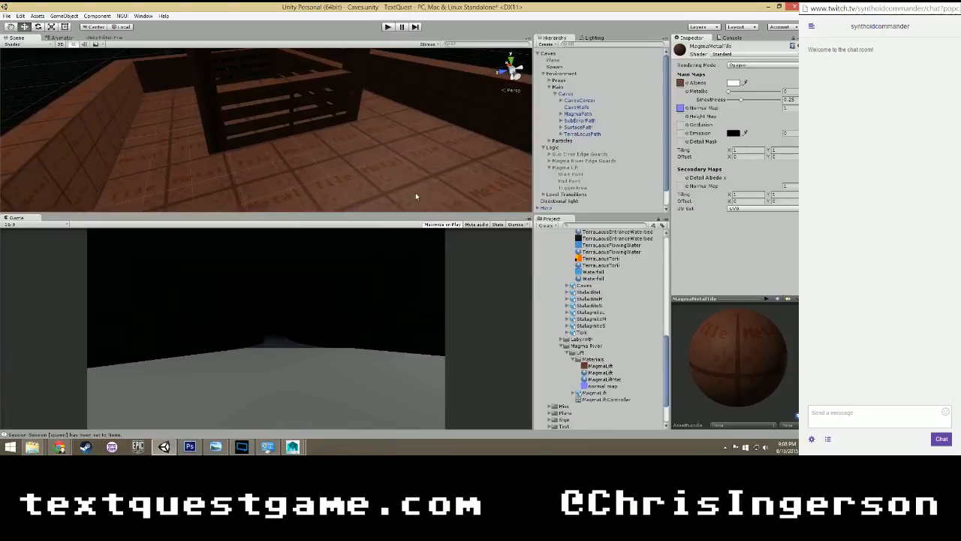
{"action": "middle_click_drag", "start_coordinate": [416, 195], "coordinate": [358, 149]}
{"action": "scroll", "coordinate": [398, 167], "scroll_direction": "up", "scroll_amount": 2}
{"action": "scroll", "coordinate": [396, 164], "scroll_direction": "up", "scroll_amount": 4}
{"action": "left_click_drag", "start_coordinate": [358, 149], "coordinate": [354, 156], "text": "alt"}
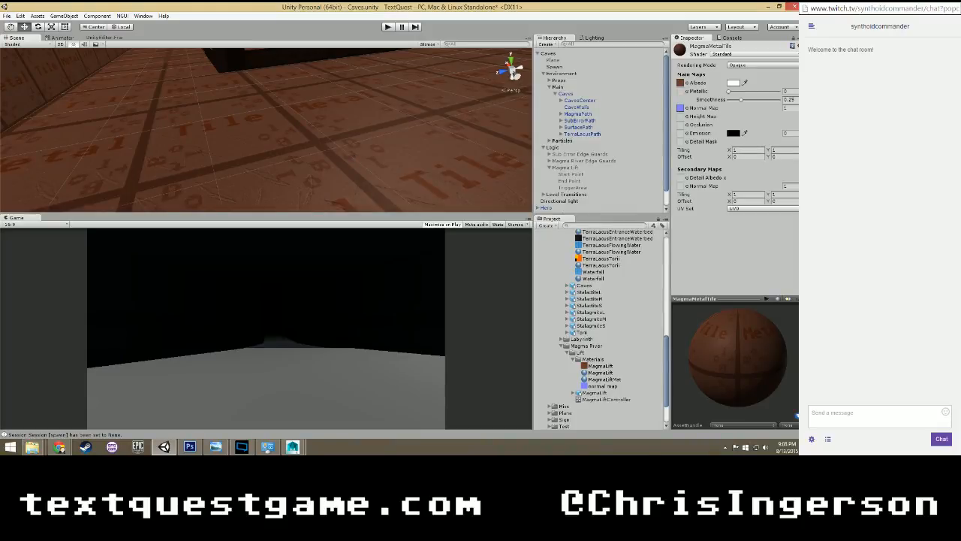
Import the 3314-normal JPEG from the Downloads folder into the Materials folder of Magma River's Lift.
{"action": "key", "text": "alt+Tab"}
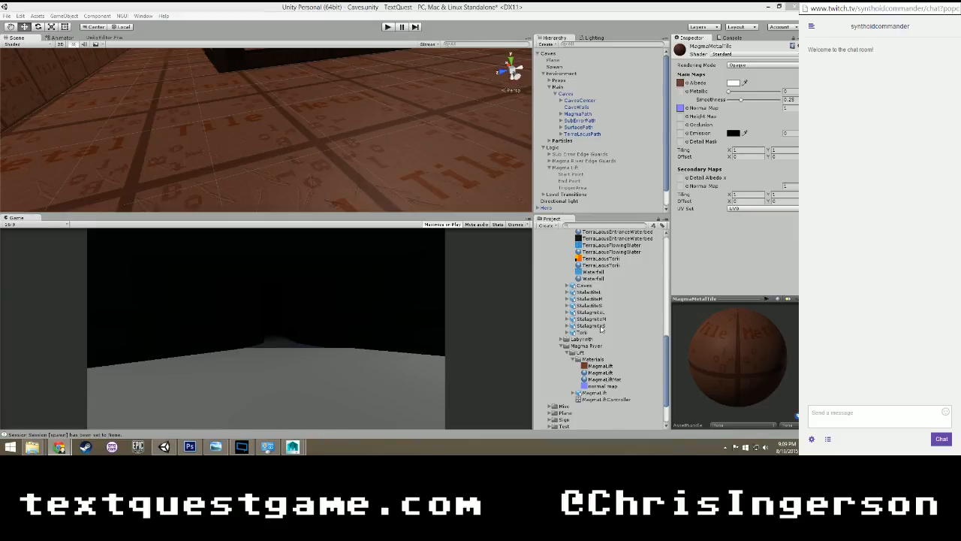
{"action": "mouse_move", "coordinate": [37, 451]}
{"action": "left_click", "coordinate": [353, 401]}
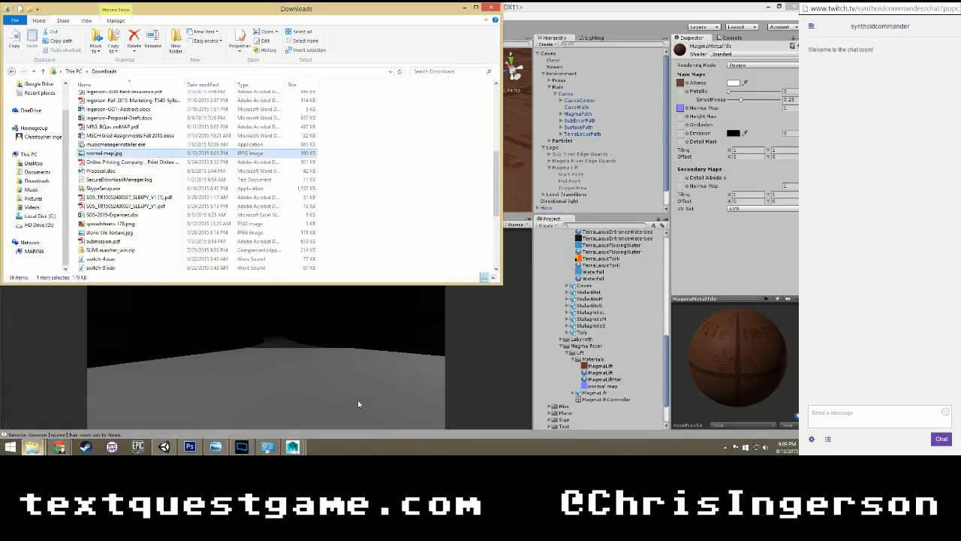
{"action": "scroll", "coordinate": [131, 175], "scroll_direction": "down", "scroll_amount": 1}
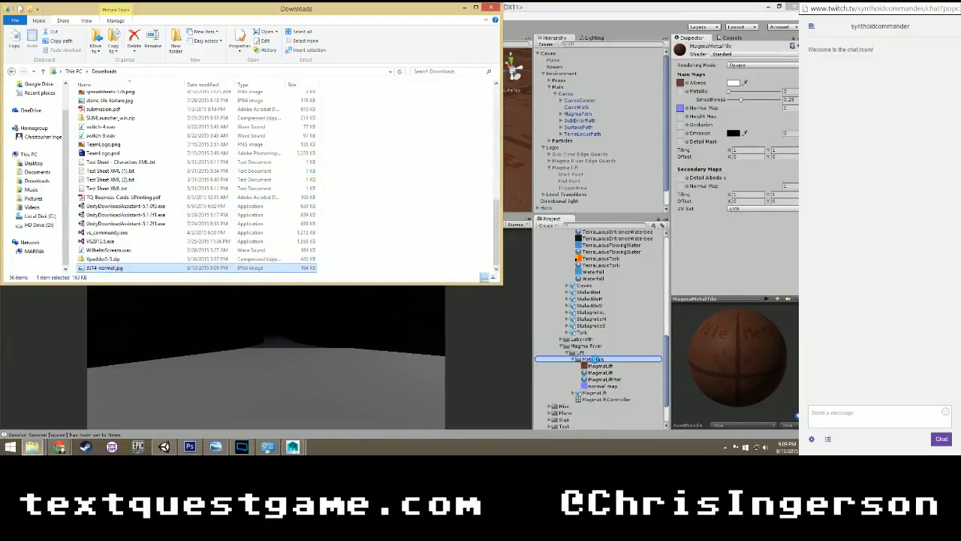
{"action": "left_click_drag", "start_coordinate": [595, 361], "coordinate": [595, 362]}
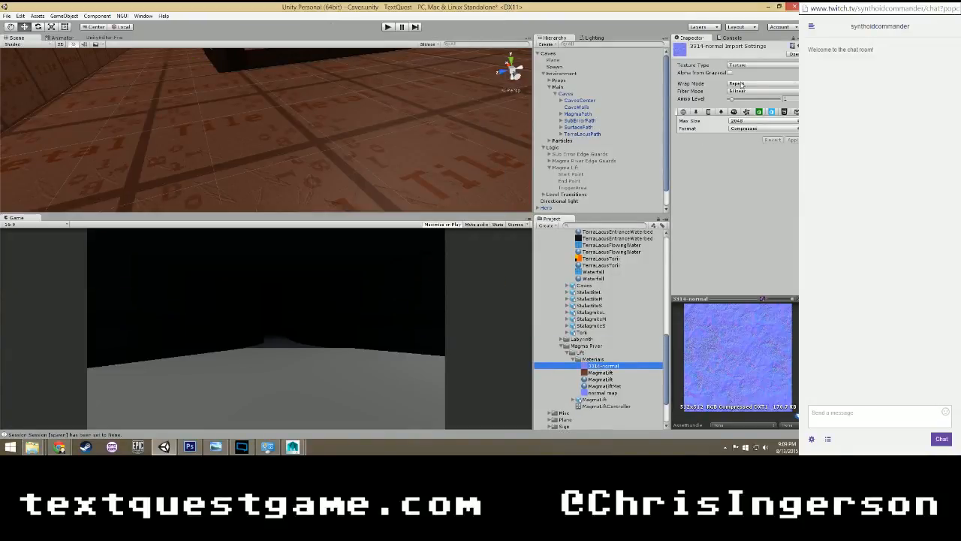
Set the 3314-normal texture's type to Normal map and apply the import settings.
{"action": "left_click", "coordinate": [741, 66]}
{"action": "left_click", "coordinate": [740, 82]}
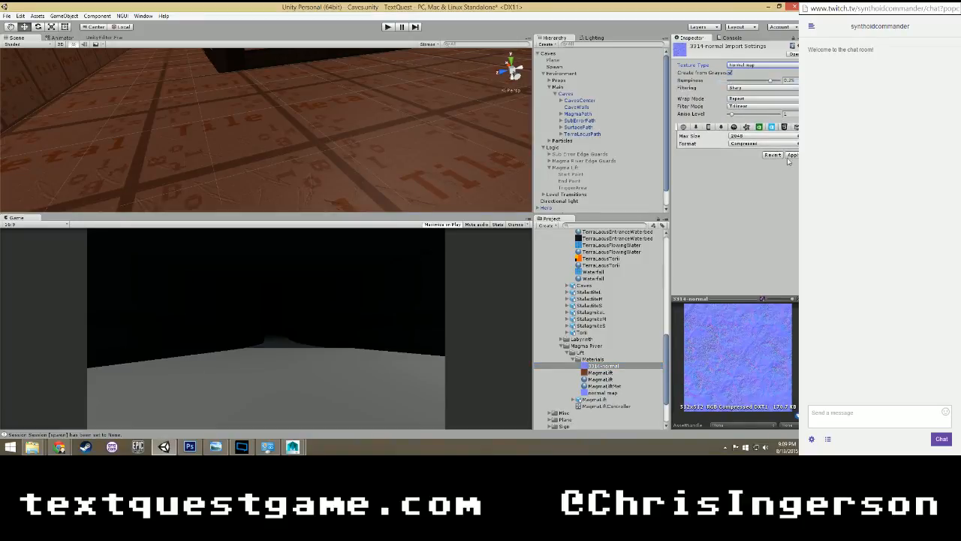
{"action": "left_click", "coordinate": [792, 155]}
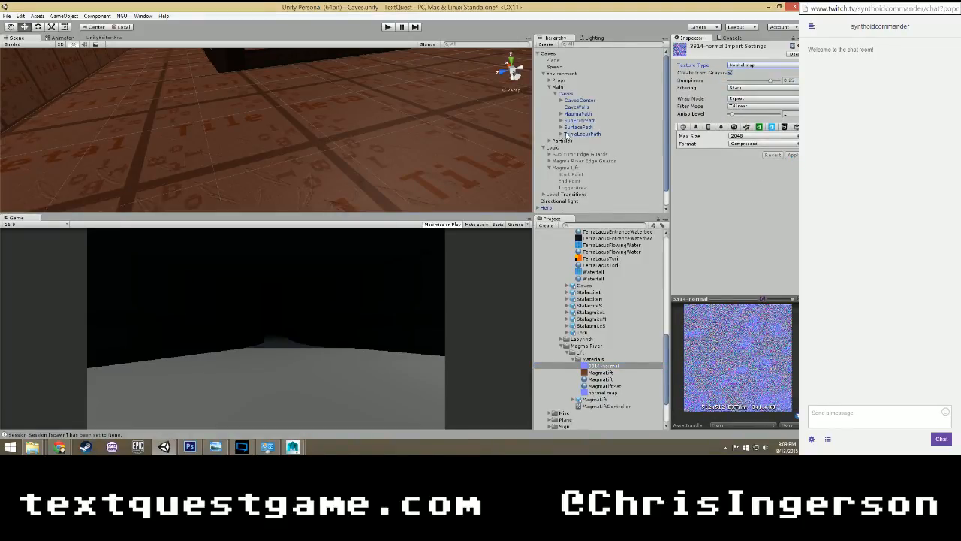
Assign the 3314-normal texture as the normal map of the MagmaMetalTile material.
{"action": "scroll", "coordinate": [604, 278], "scroll_direction": "up", "scroll_amount": 6}
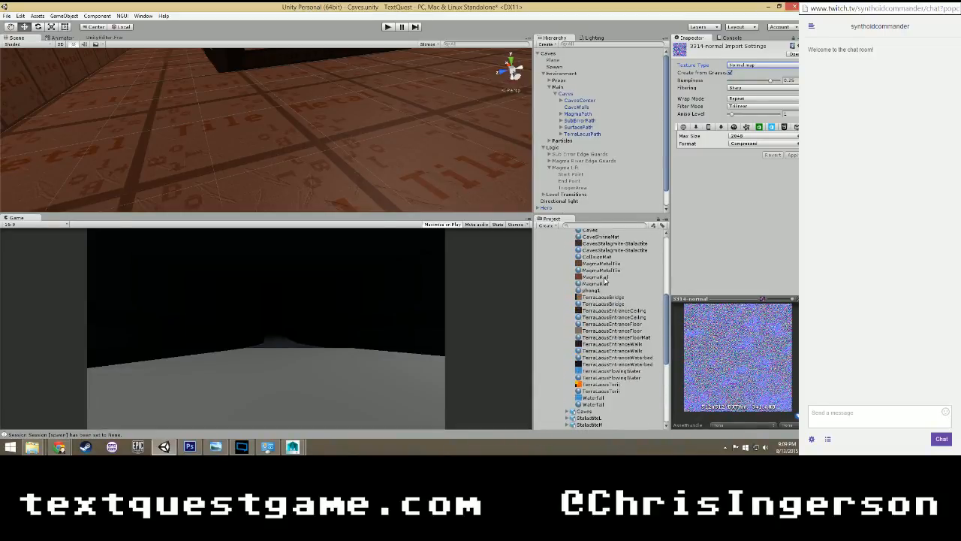
{"action": "left_click", "coordinate": [601, 296]}
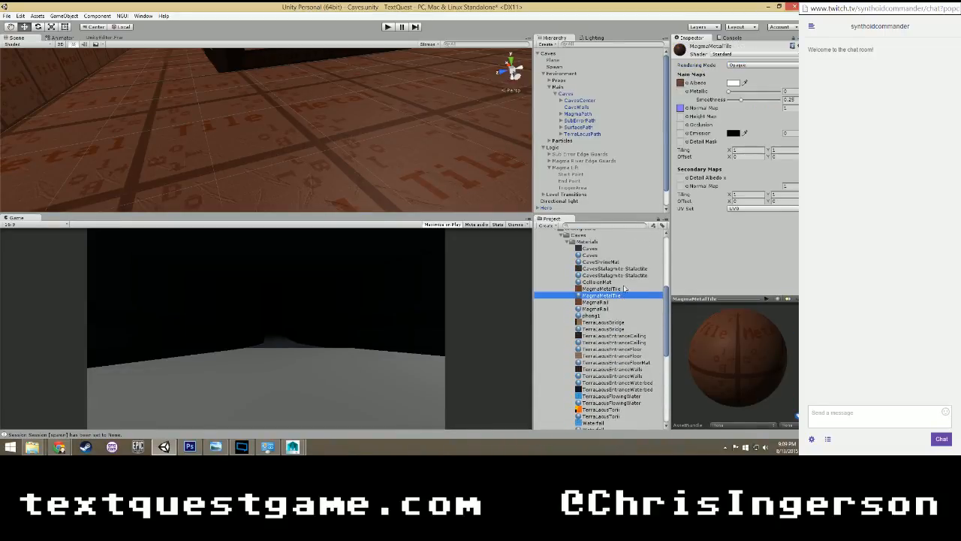
{"action": "scroll", "coordinate": [612, 381], "scroll_direction": "down", "scroll_amount": 6}
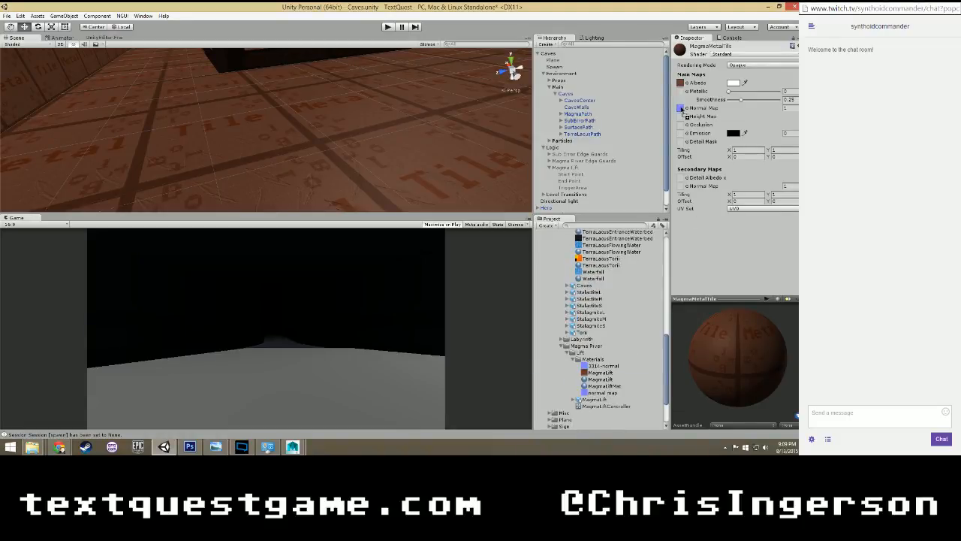
{"action": "left_click_drag", "start_coordinate": [681, 108], "coordinate": [681, 109]}
Try normal map strengths of 2, 0.5 and 1 on MagmaMetalTile while viewing the floor, and settle on 0.25.
{"action": "scroll", "coordinate": [359, 193], "scroll_direction": "down", "scroll_amount": 8}
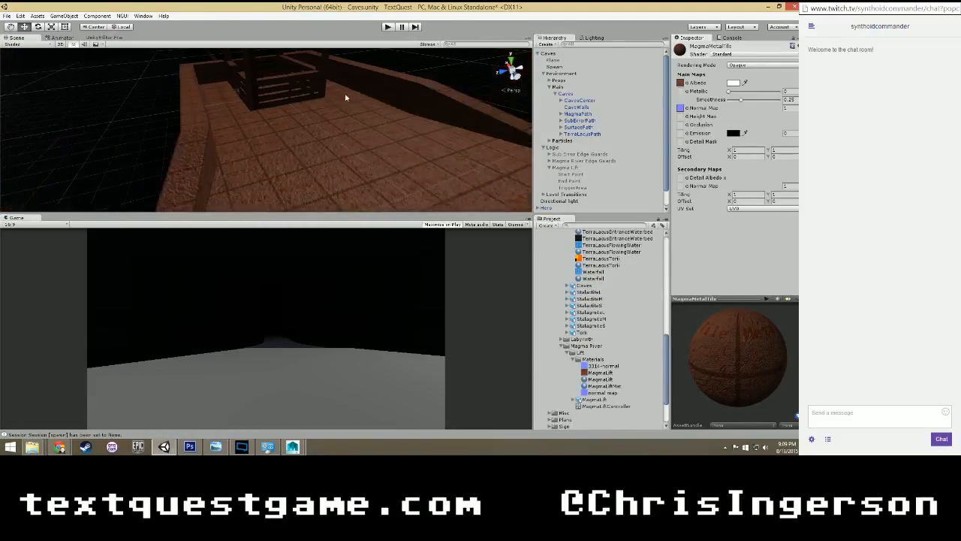
{"action": "scroll", "coordinate": [347, 113], "scroll_direction": "down", "scroll_amount": 3}
{"action": "scroll", "coordinate": [347, 128], "scroll_direction": "up", "scroll_amount": 1}
{"action": "left_click_drag", "start_coordinate": [337, 139], "coordinate": [264, 138], "text": "alt"}
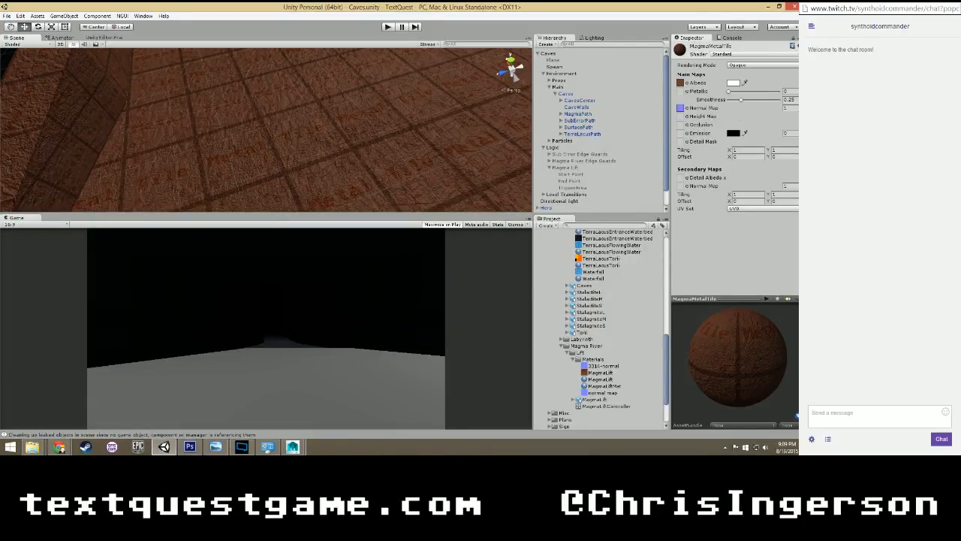
{"action": "type", "text": "2"}
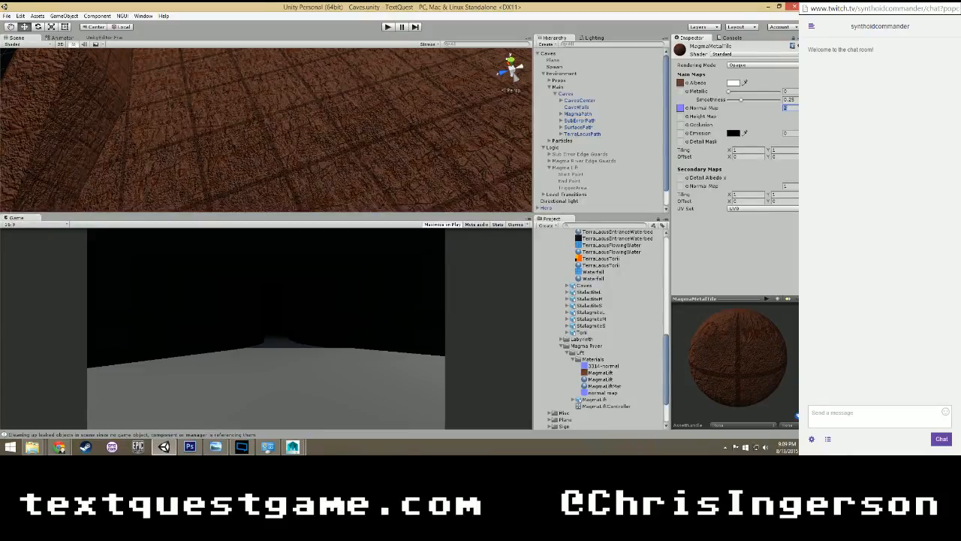
{"action": "type", "text": ".5"}
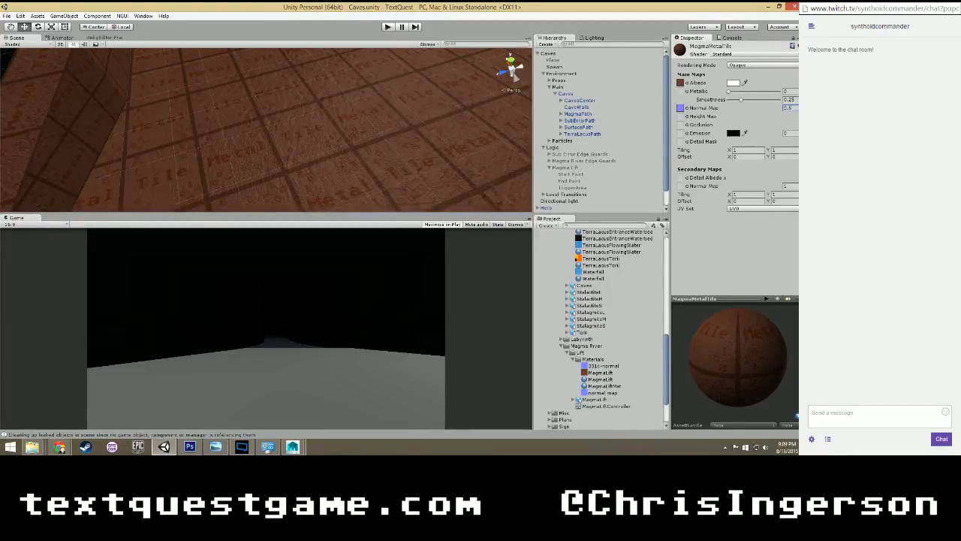
{"action": "type", "text": "1"}
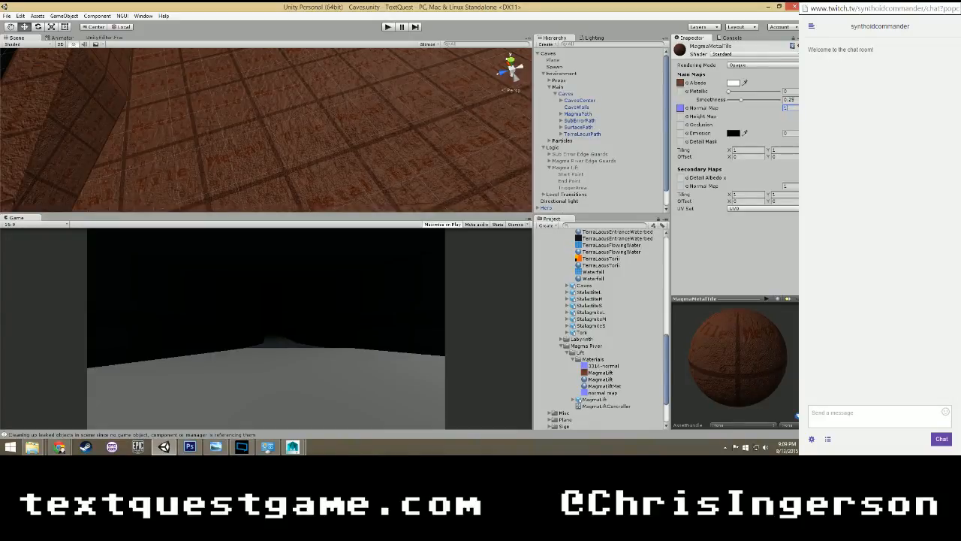
{"action": "type", "text": ".25"}
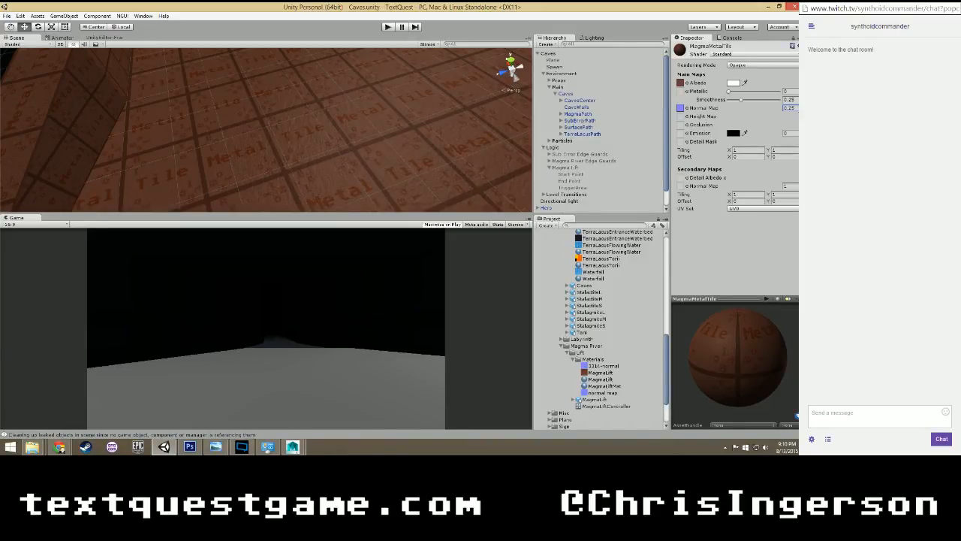
Run the game and walk across the metal tile platform to examine the floor's bump texture under the game's lighting.
{"action": "left_click", "coordinate": [387, 27]}
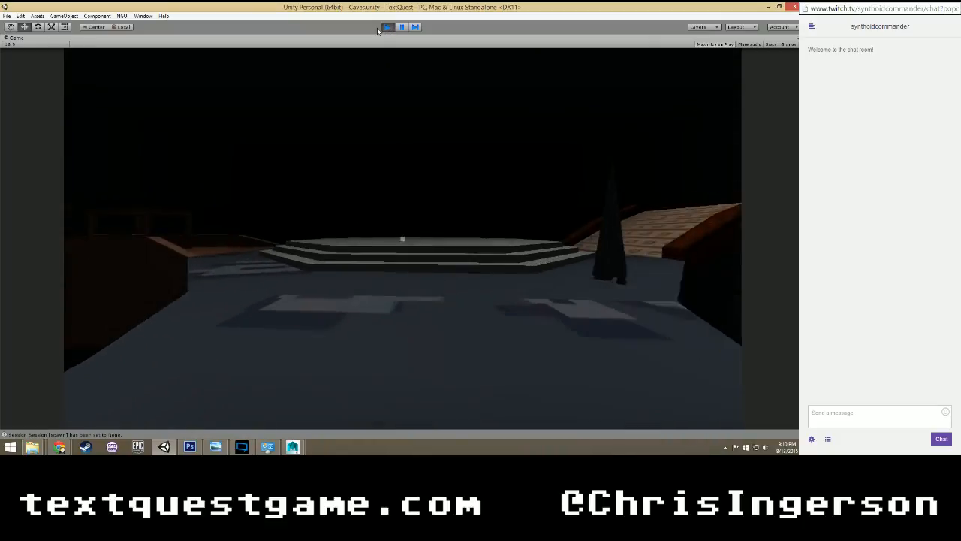
{"action": "key", "text": "w"}
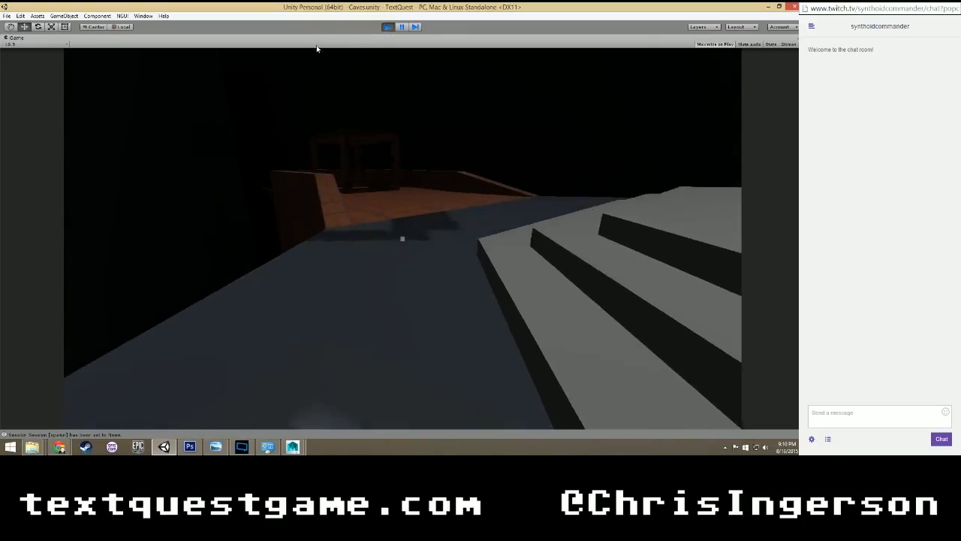
{"action": "key", "text": "w"}
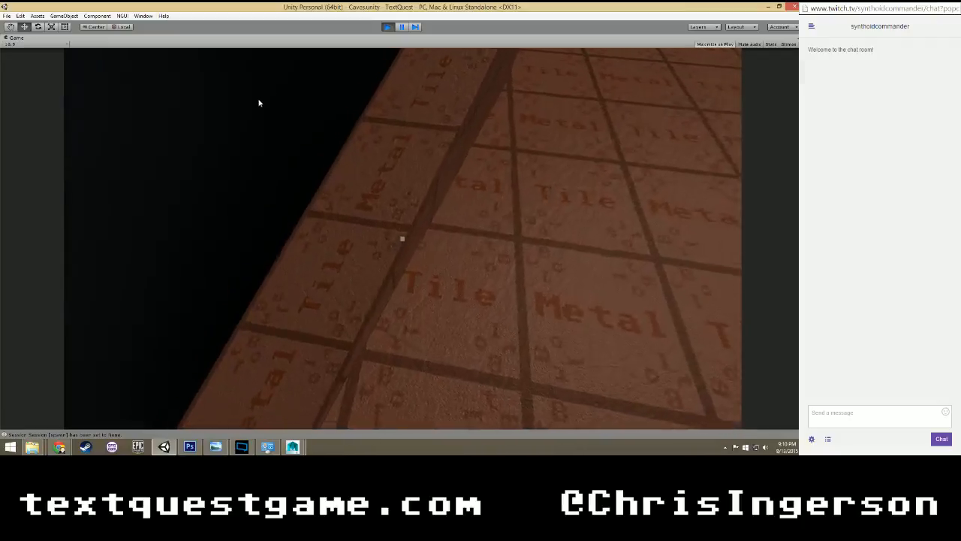
{"action": "key", "text": "w"}
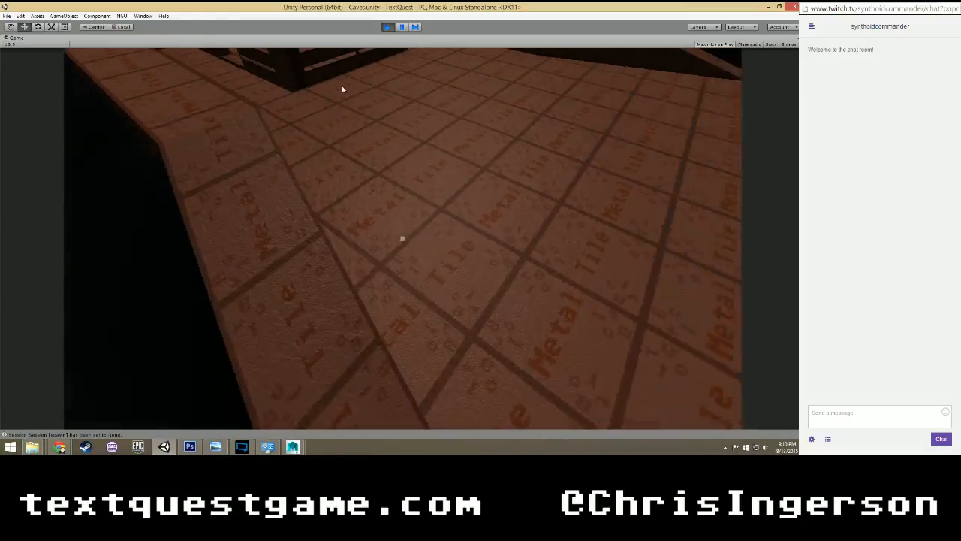
{"action": "key", "text": "w"}
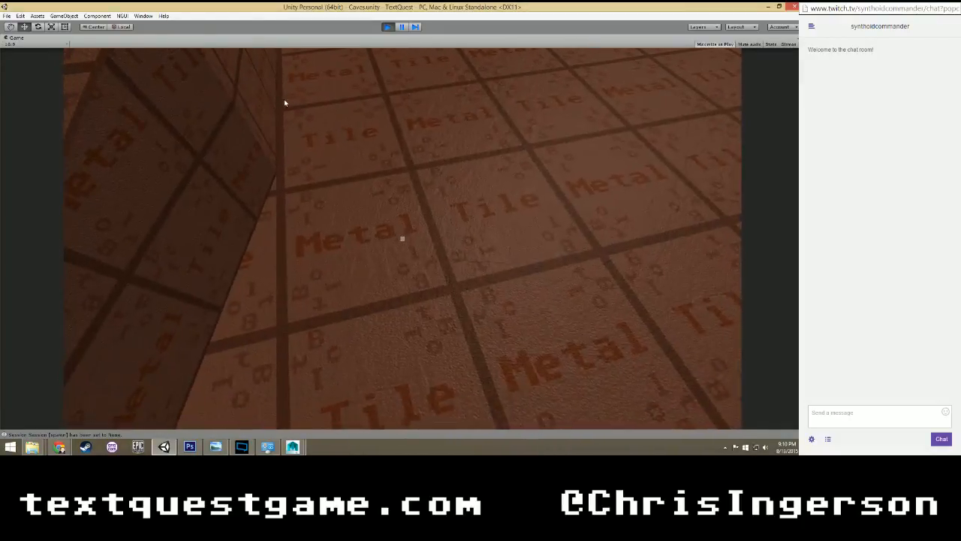
{"action": "key", "text": "w"}
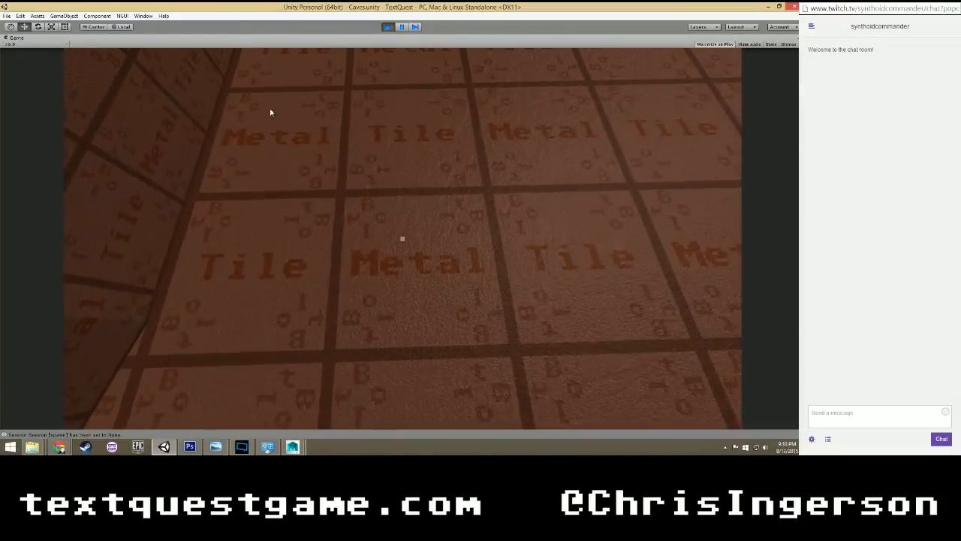
{"action": "key", "text": "w"}
{"action": "key", "text": "w"}
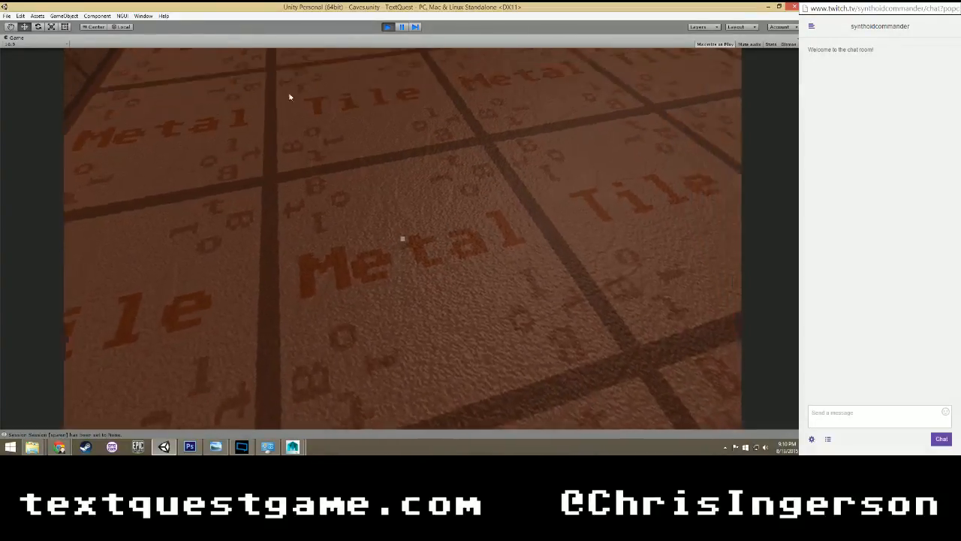
{"action": "key", "text": "w"}
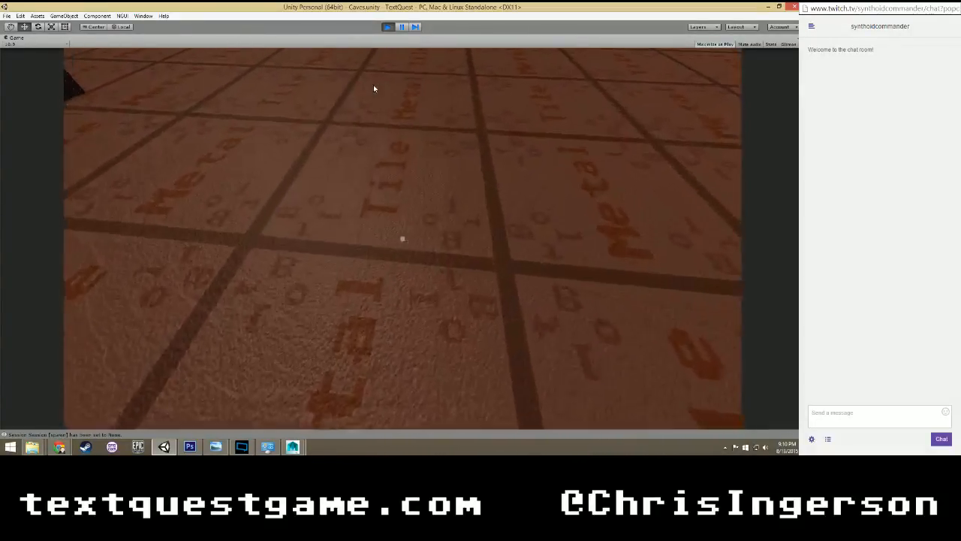
{"action": "key", "text": "w"}
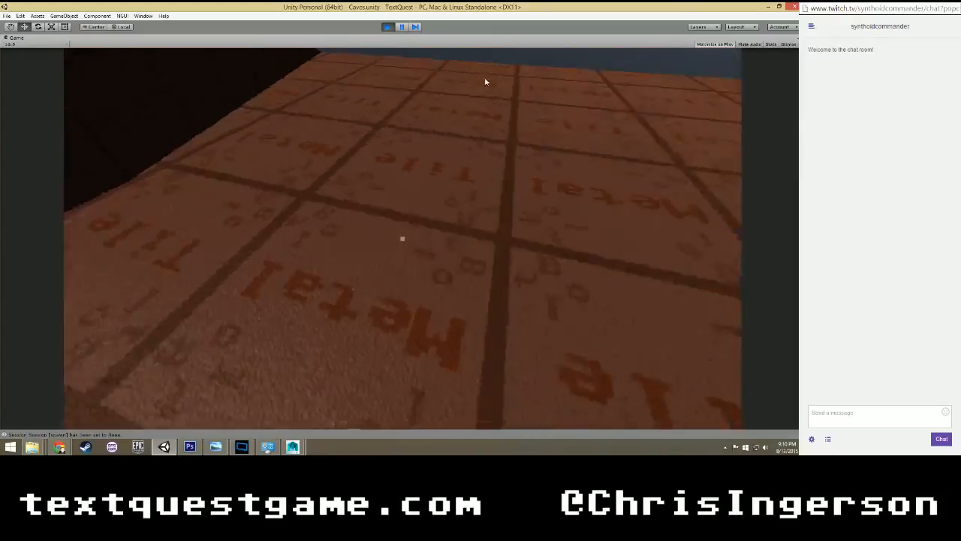
Walk from the metal tile platform over the stepped dais and across the bridge to the Mizu torii gates.
{"action": "key", "text": "w"}
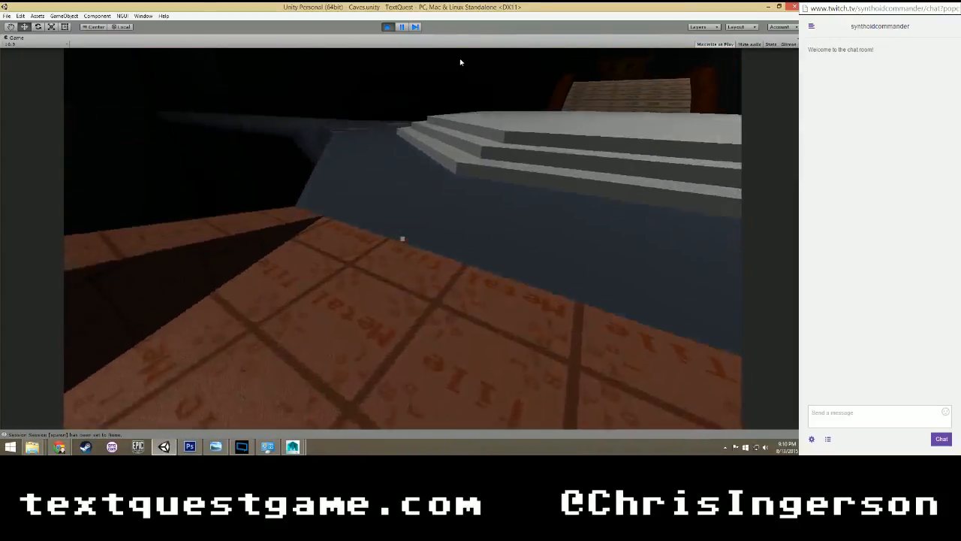
{"action": "key", "text": "w"}
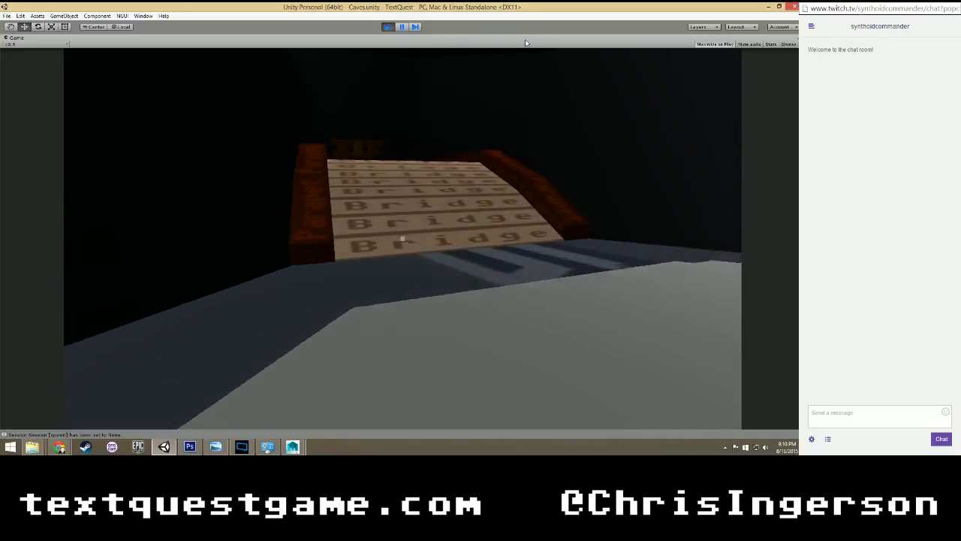
{"action": "key", "text": "w"}
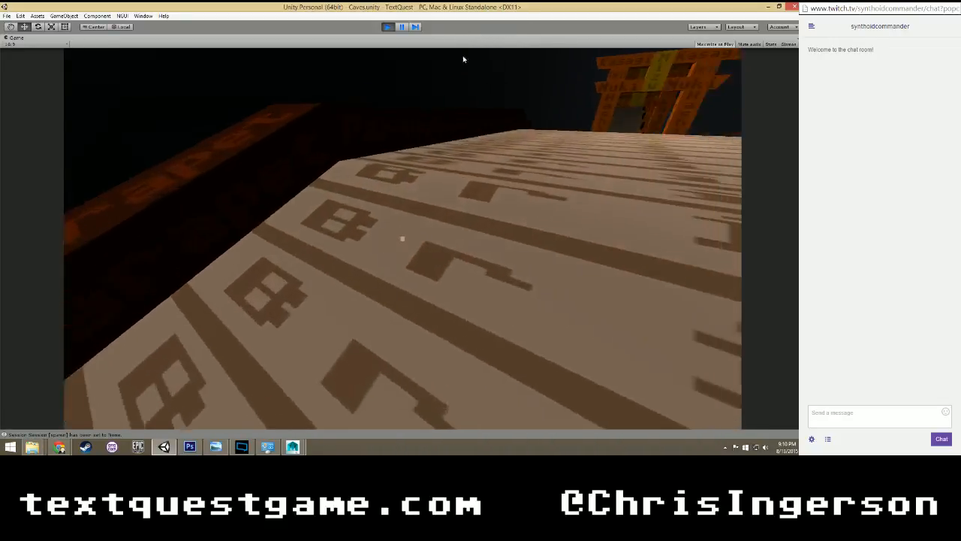
{"action": "key", "text": "w"}
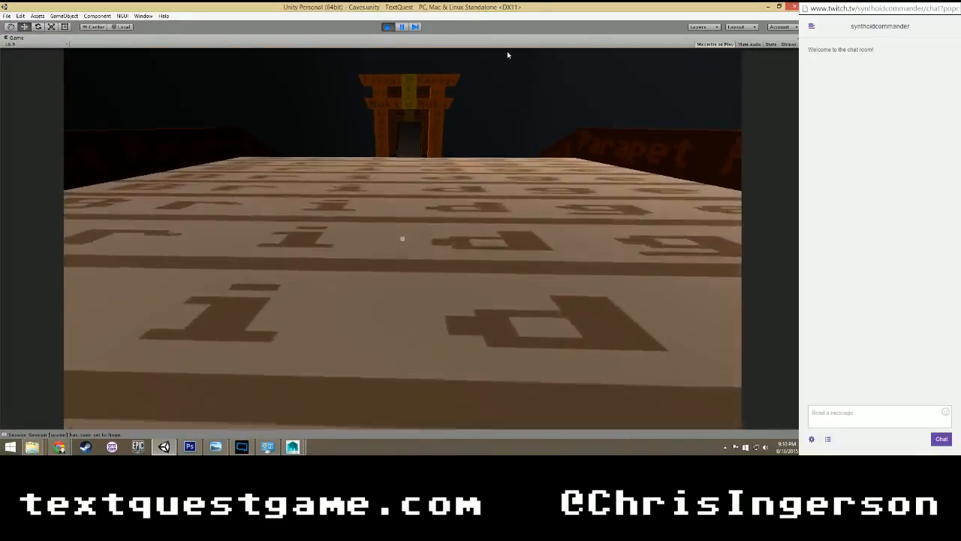
{"action": "key", "text": "w"}
{"action": "key", "text": "w"}
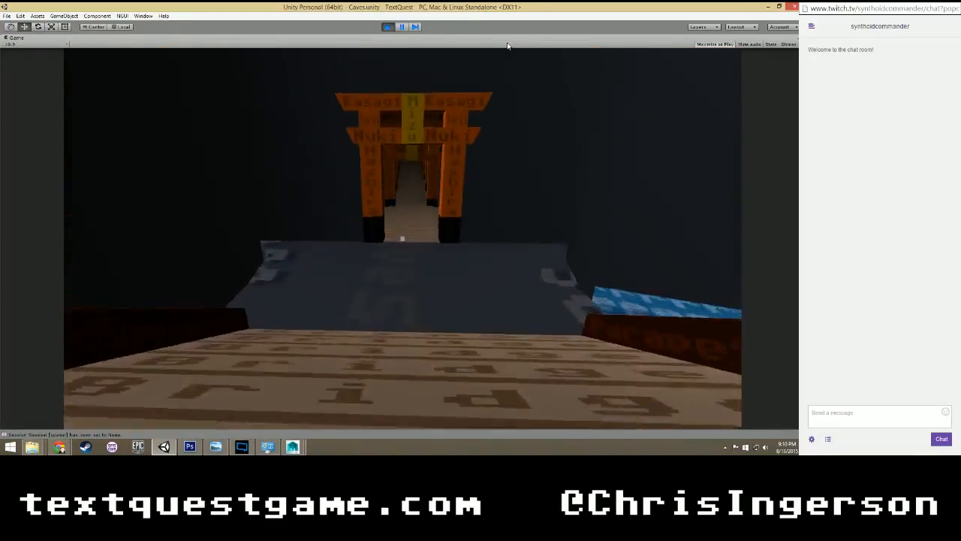
{"action": "key", "text": "w"}
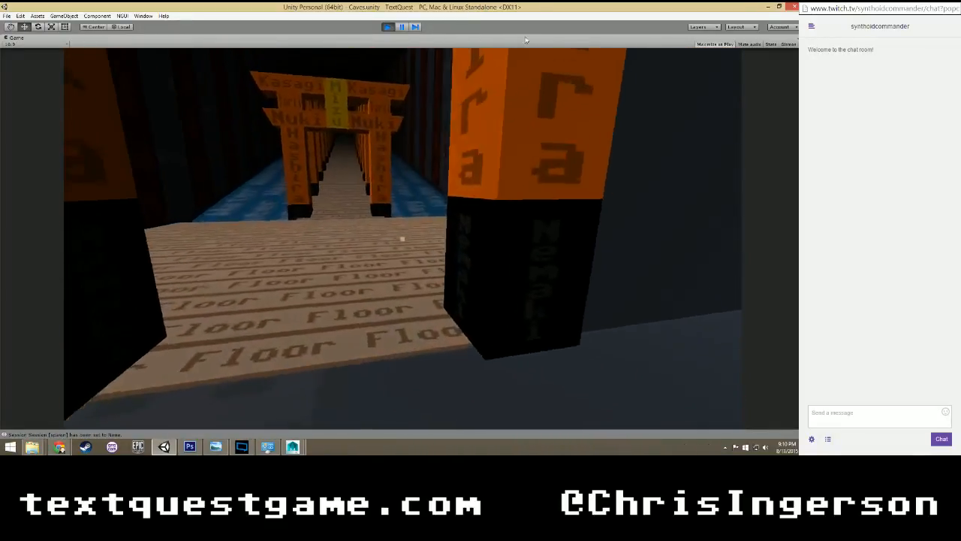
Examine the first torii gate's pillars and crossbeams, the wooden floor and the cave walls at the water path entrance.
{"action": "key", "text": "s"}
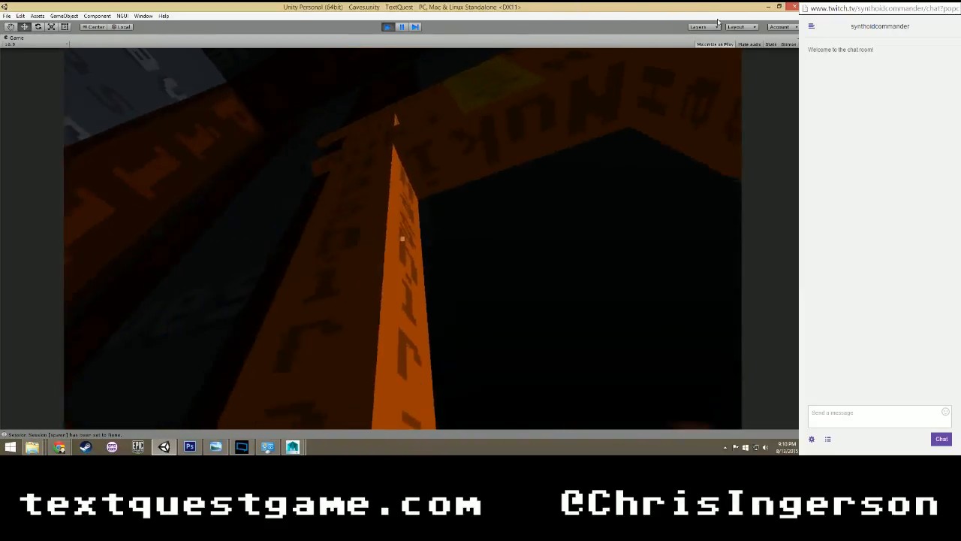
{"action": "key", "text": "w"}
{"action": "key", "text": "d"}
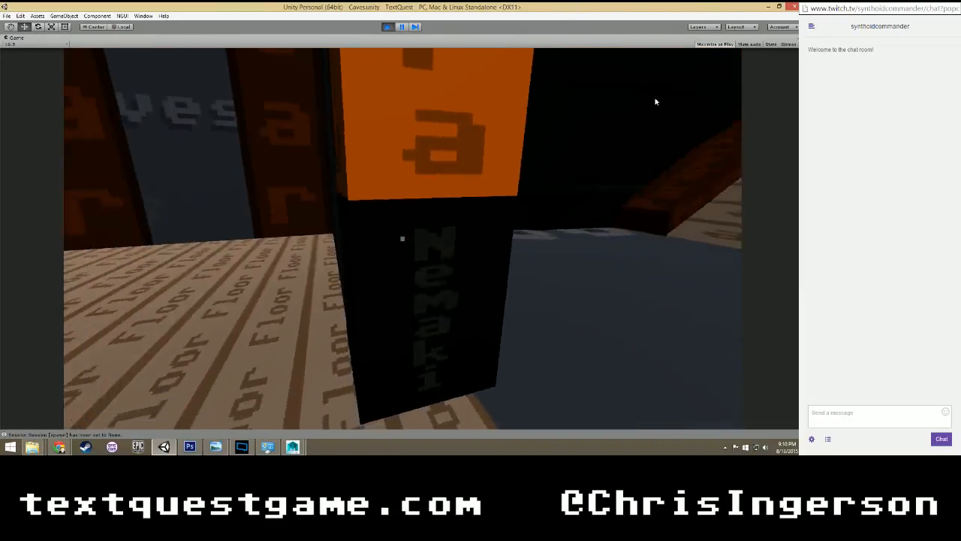
{"action": "key", "text": "s"}
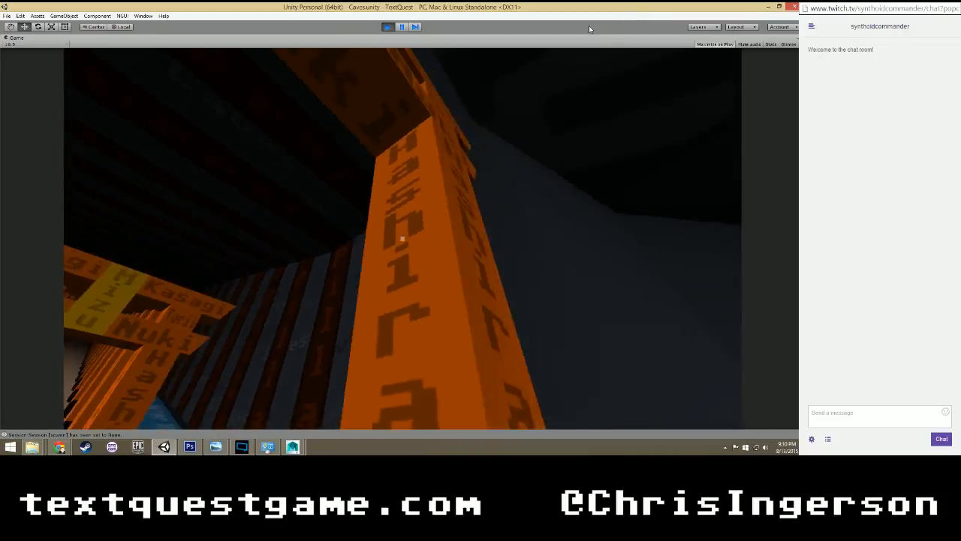
{"action": "key", "text": "d"}
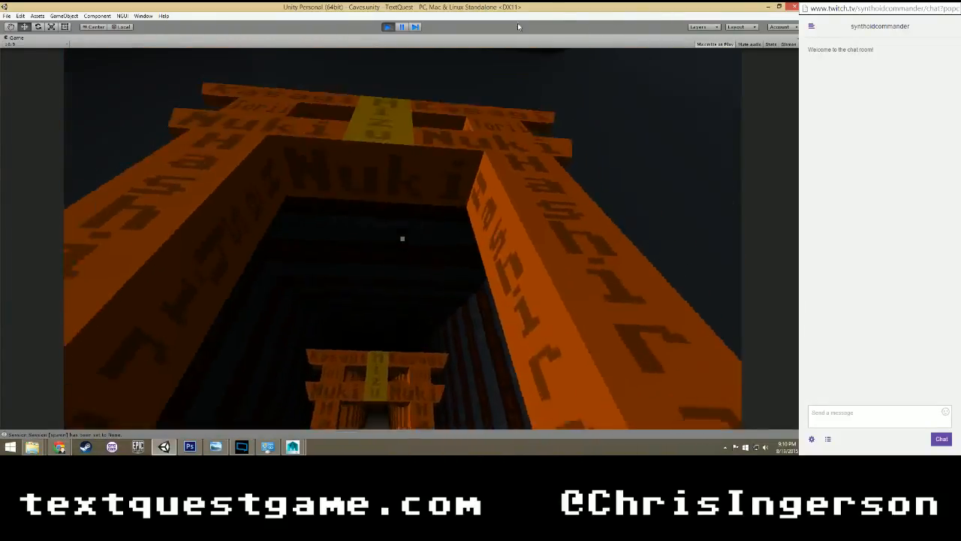
{"action": "key", "text": "s"}
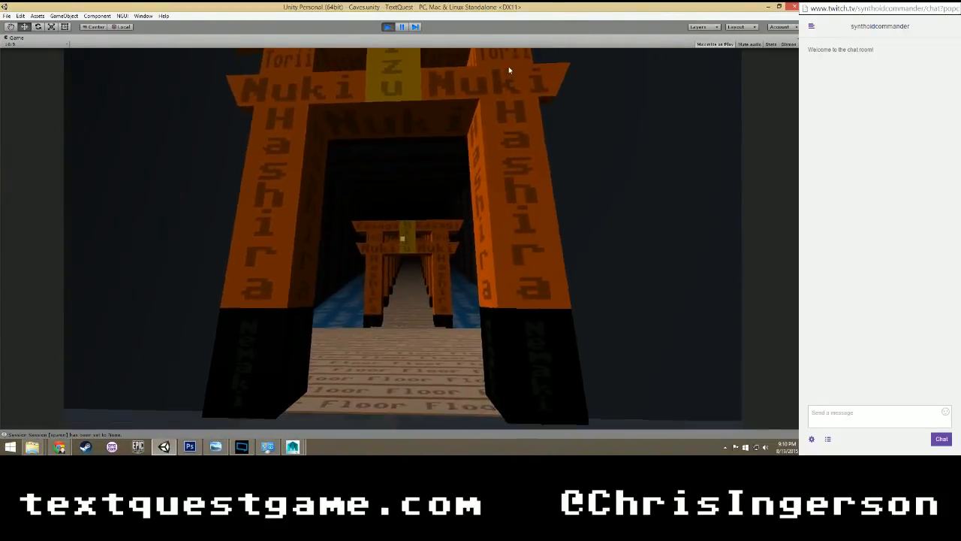
{"action": "key", "text": "w"}
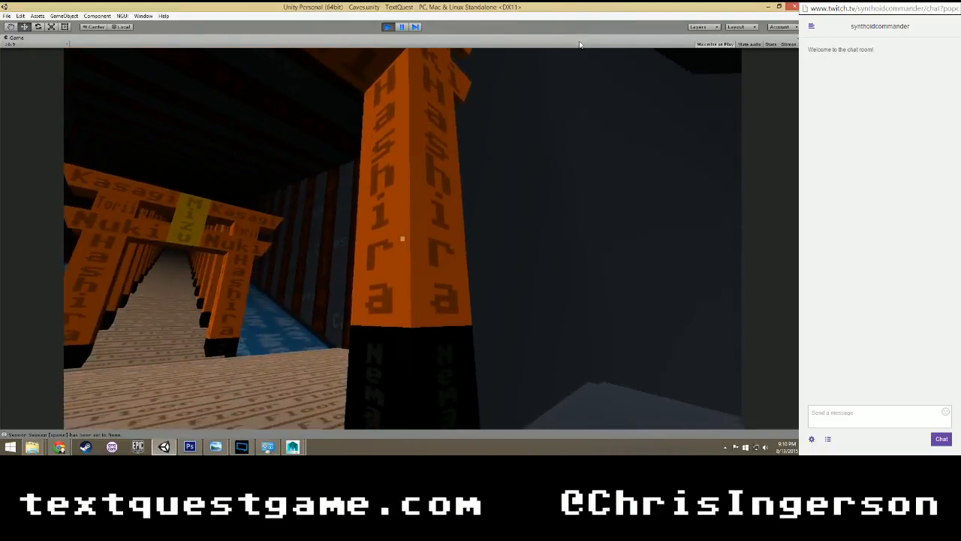
{"action": "key", "text": "w"}
{"action": "key", "text": "w"}
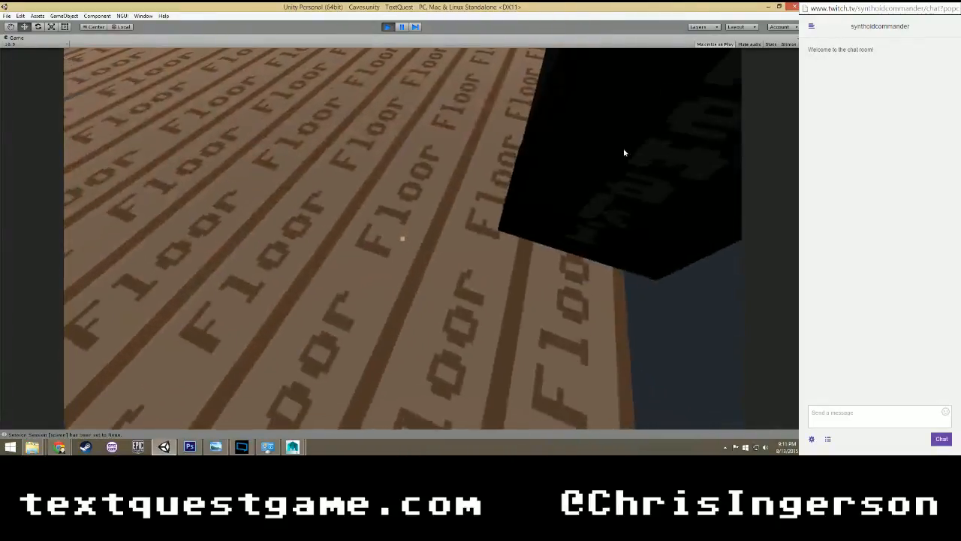
{"action": "key", "text": "w"}
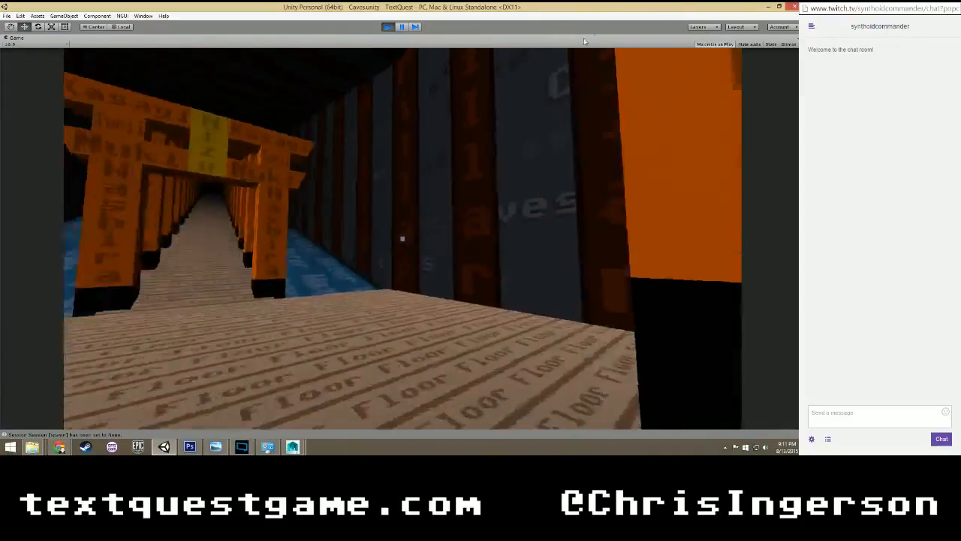
{"action": "key", "text": "w"}
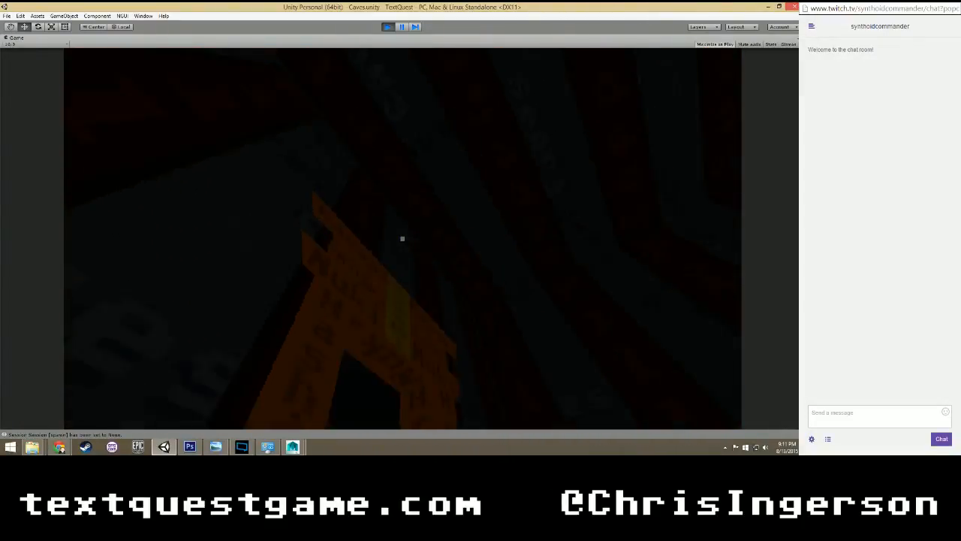
{"action": "key", "text": "w"}
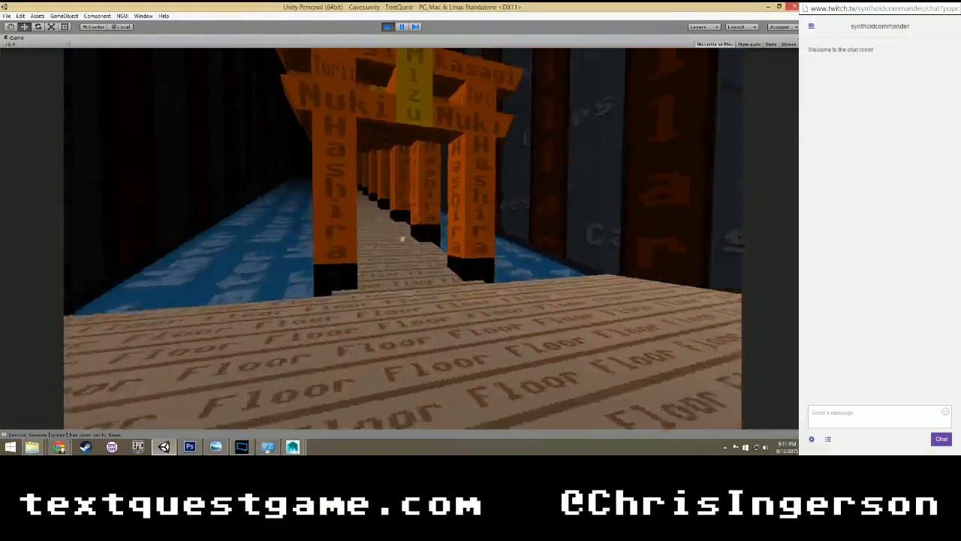
Walk back across the bridge and the stepped dais onto the metal tile platform.
{"action": "key", "text": "w"}
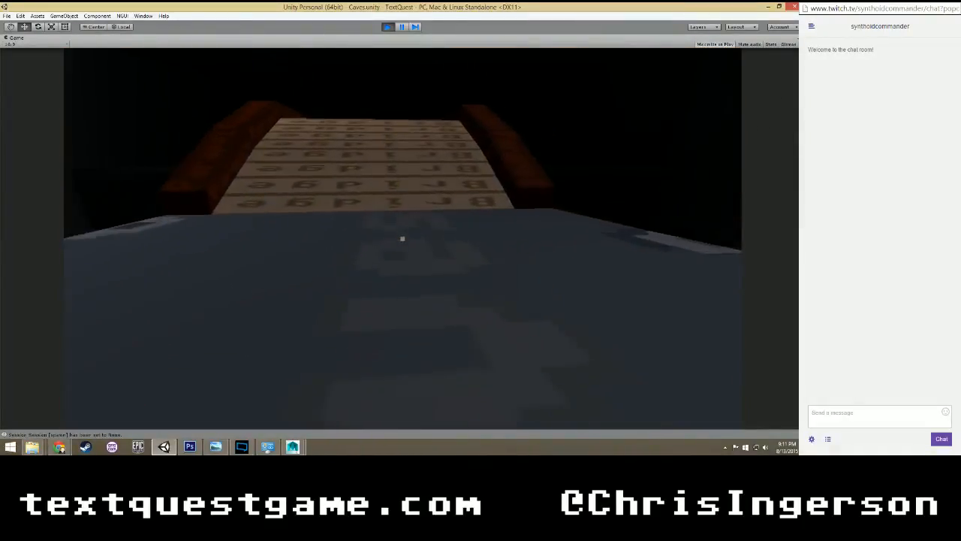
{"action": "key", "text": "w"}
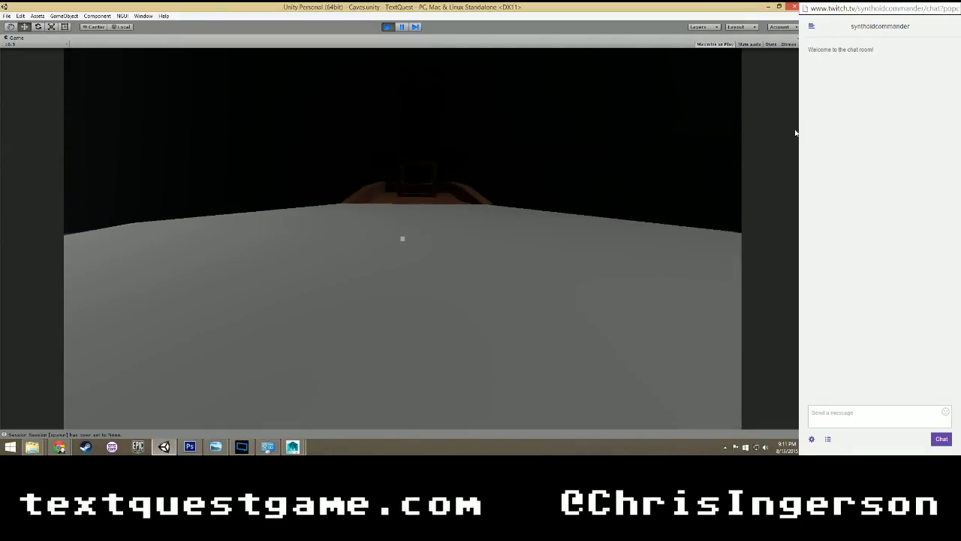
{"action": "key", "text": "w"}
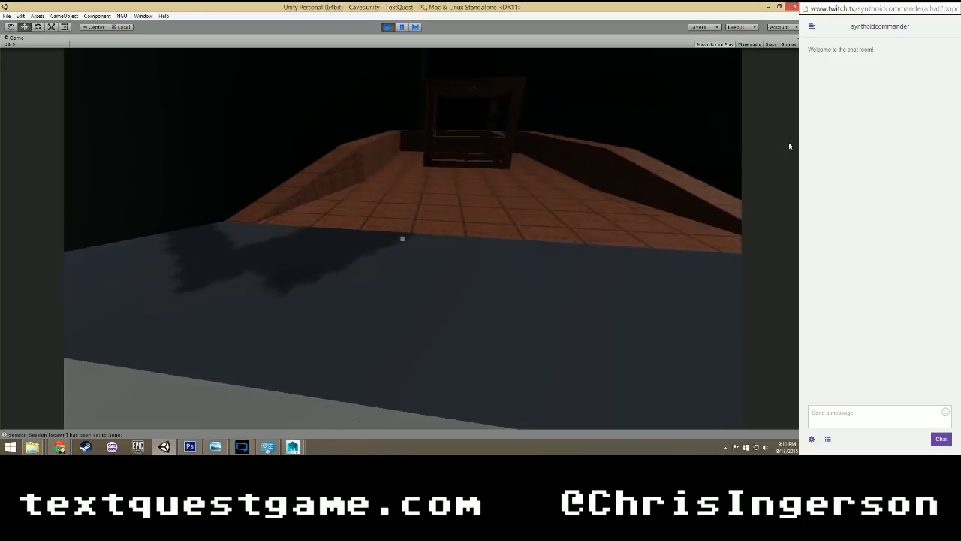
{"action": "key", "text": "w"}
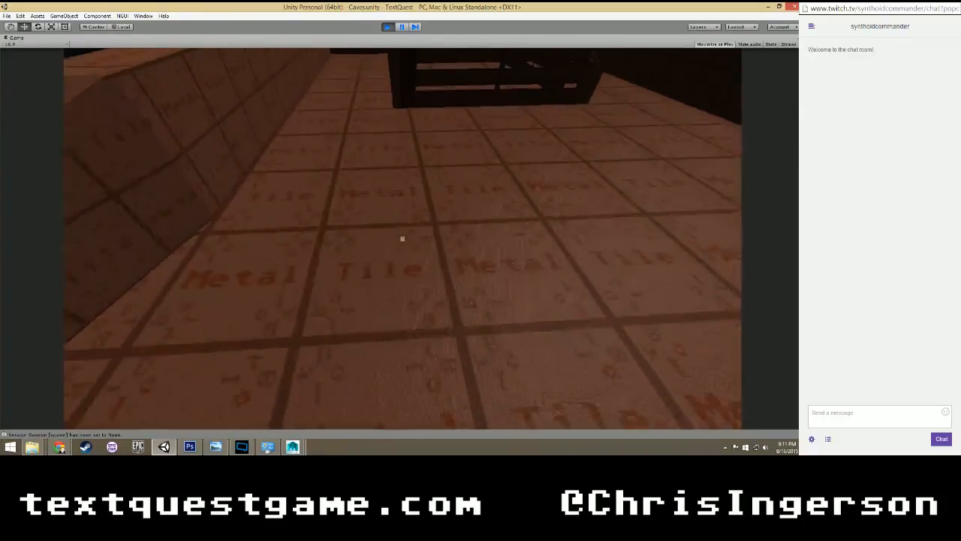
Inspect the metal tile side wall and walk through the guardrail enclosure to check its surfaces up close.
{"action": "key", "text": "w"}
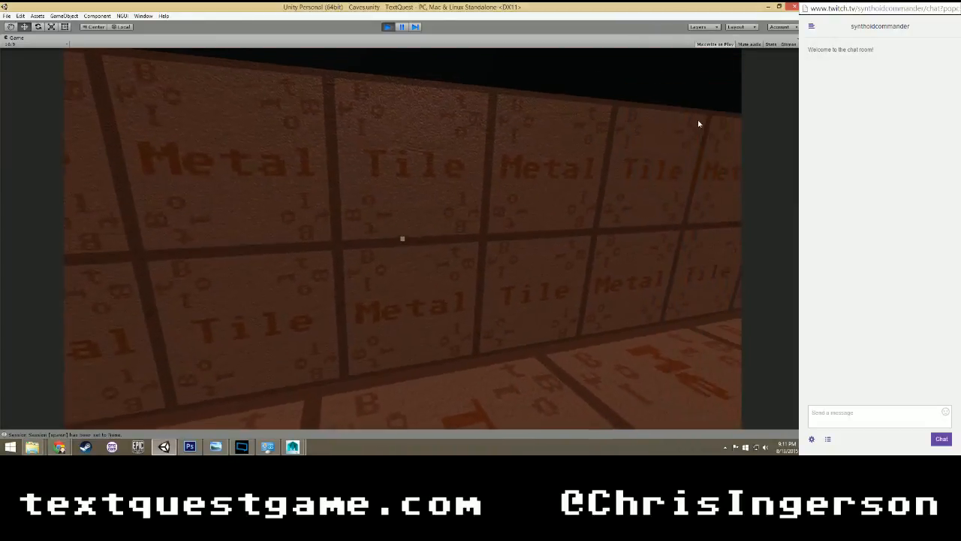
{"action": "key", "text": "w"}
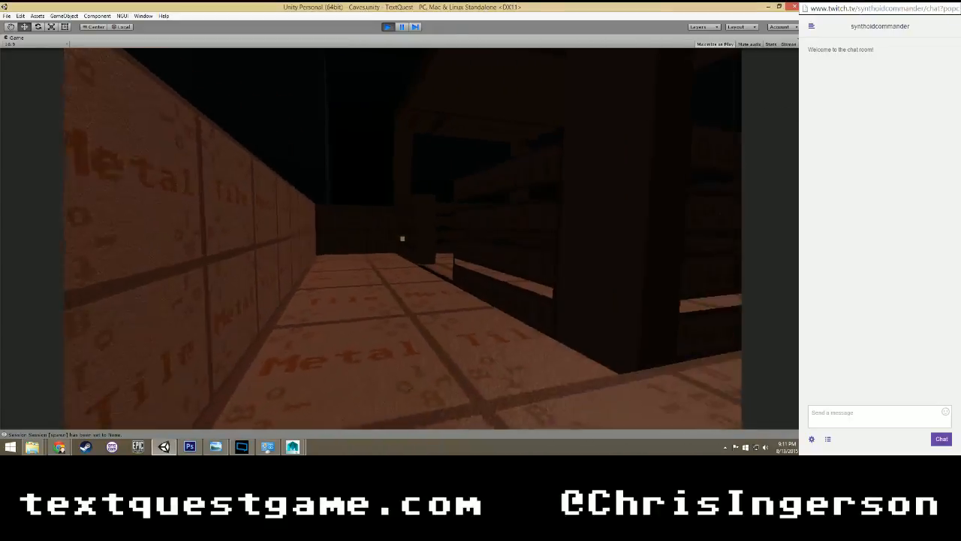
{"action": "key", "text": "w"}
{"action": "key", "text": "space"}
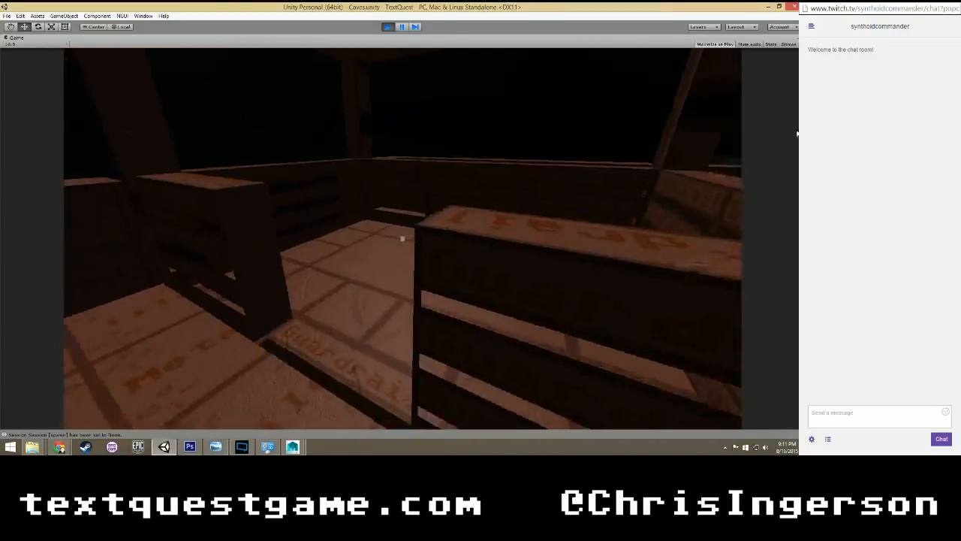
{"action": "key", "text": "w"}
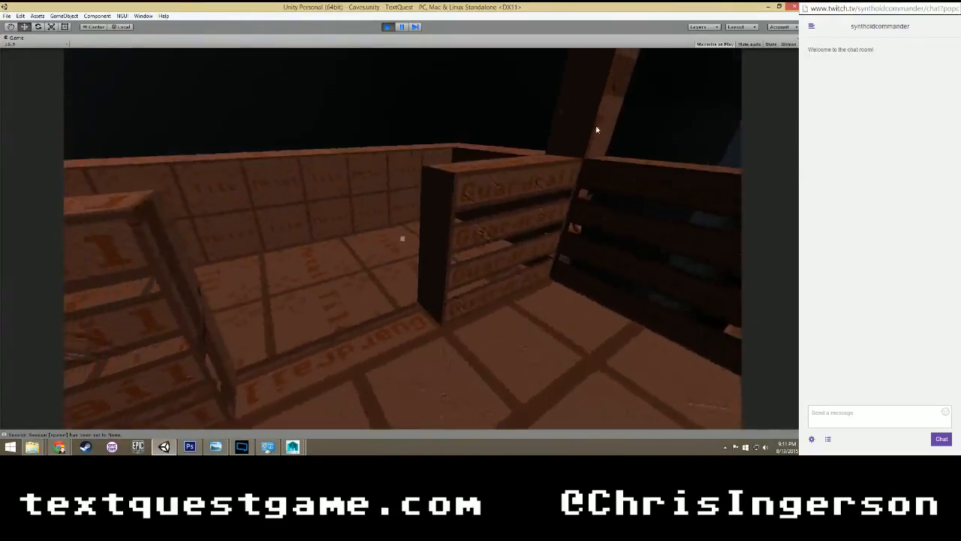
{"action": "key", "text": "w"}
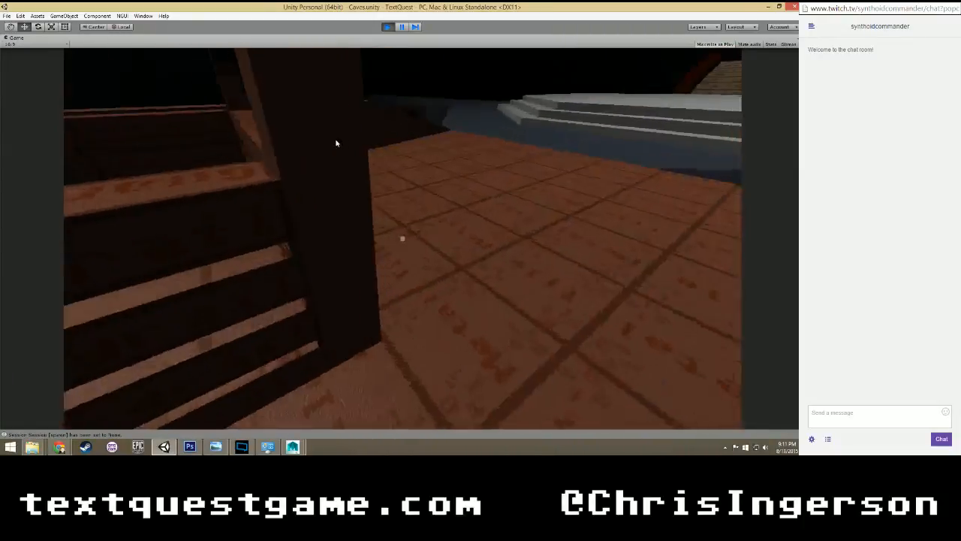
Cross the metal tile floor, jump onto the platform's side wall, and inspect its top and outer face from the rock ledge.
{"action": "key", "text": "w"}
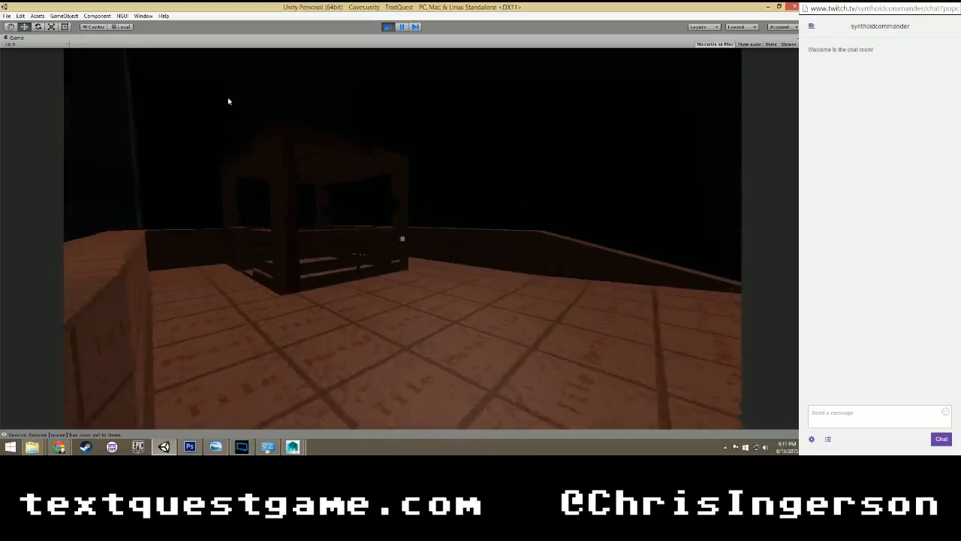
{"action": "key", "text": "w"}
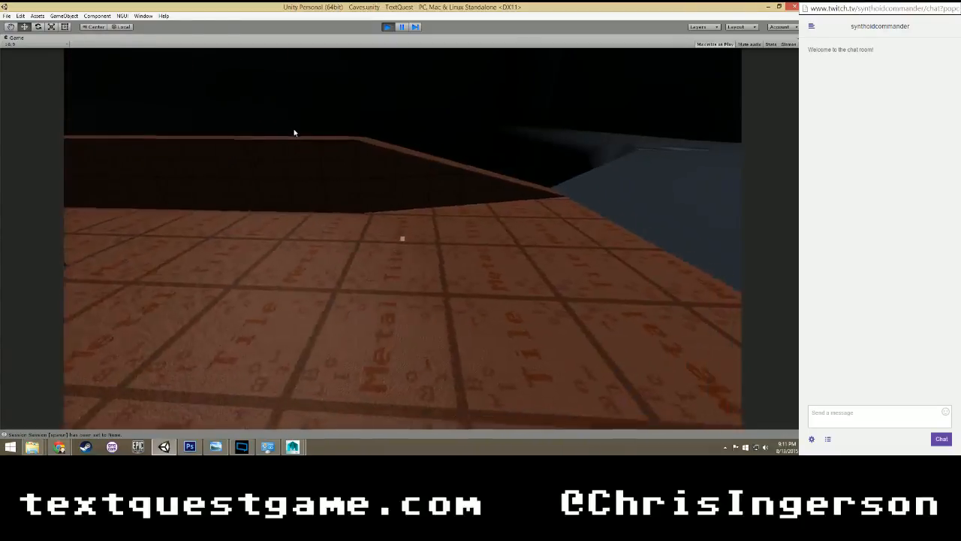
{"action": "key", "text": "w"}
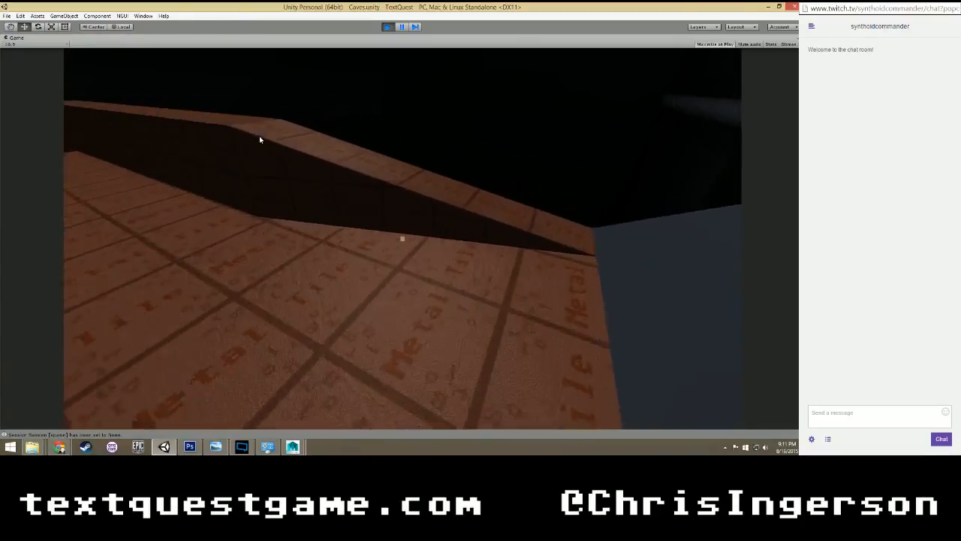
{"action": "key", "text": "space"}
{"action": "key", "text": "w"}
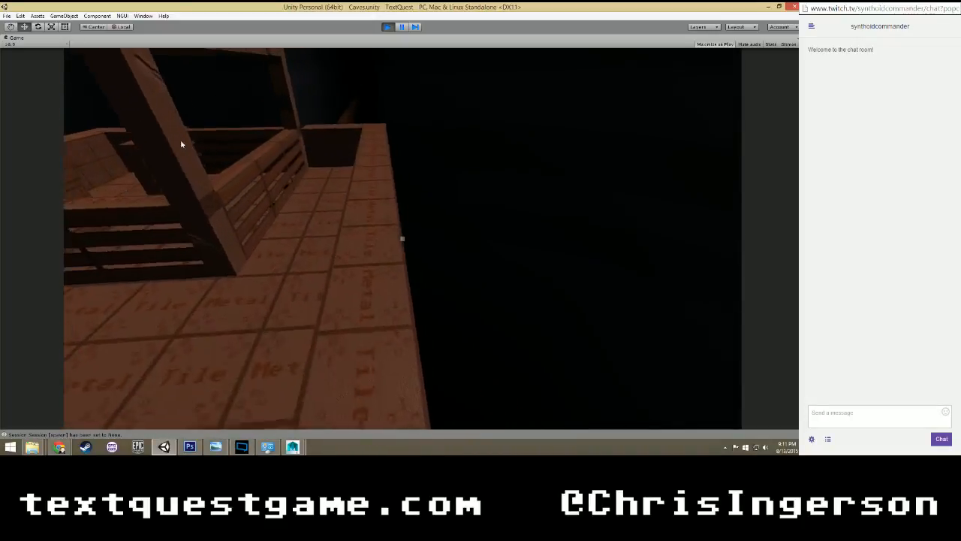
{"action": "key", "text": "w"}
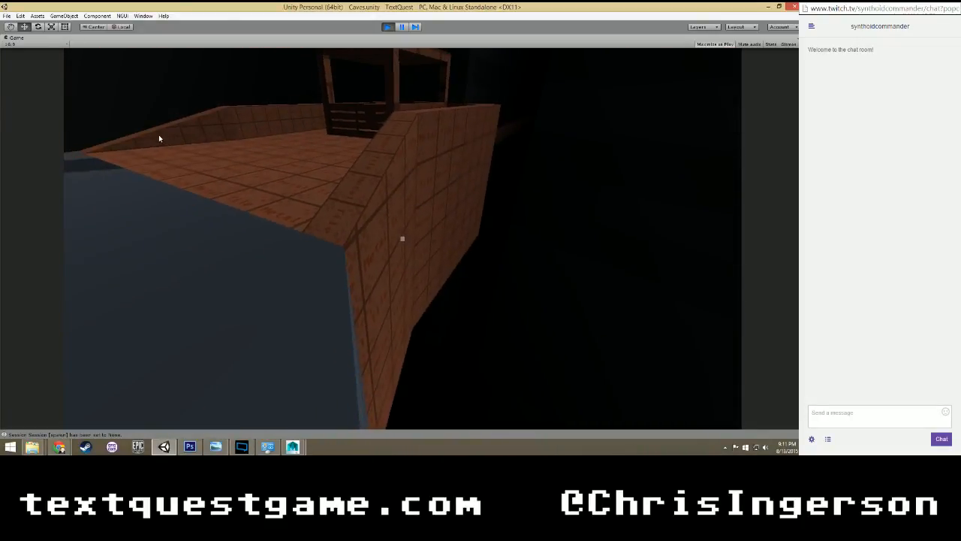
{"action": "key", "text": "w"}
Walk along the platform's opposite side wall and back past the dais to compare the tile surface from different angles.
{"action": "key", "text": "w"}
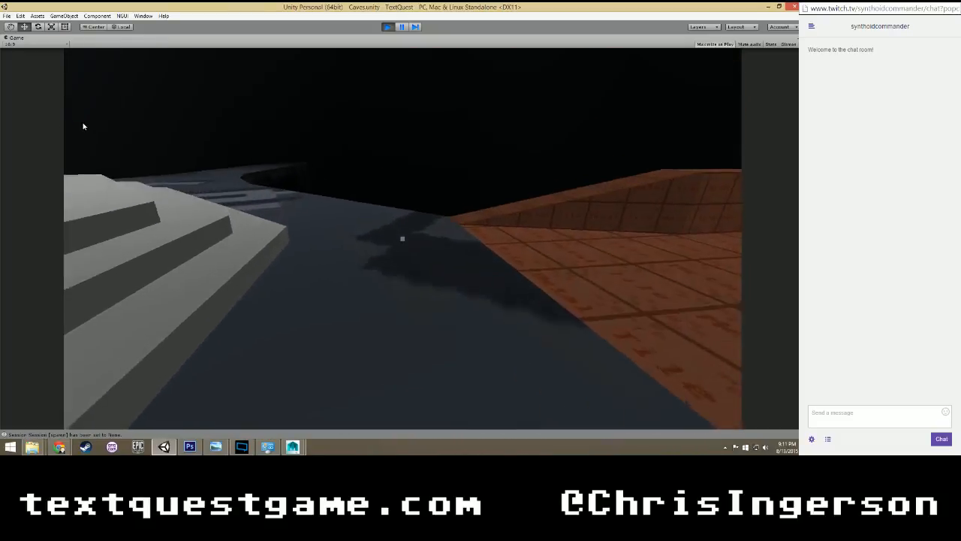
{"action": "key", "text": "w"}
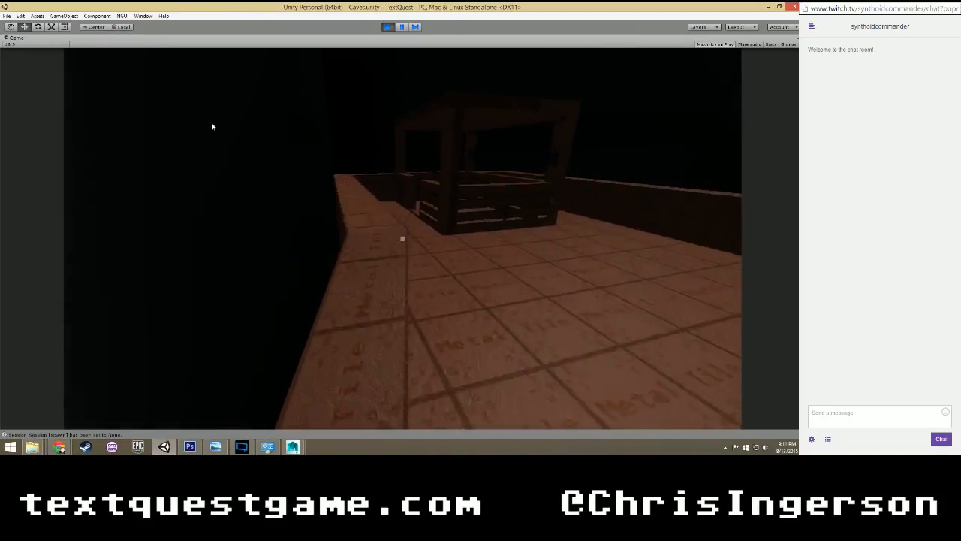
{"action": "key", "text": "w"}
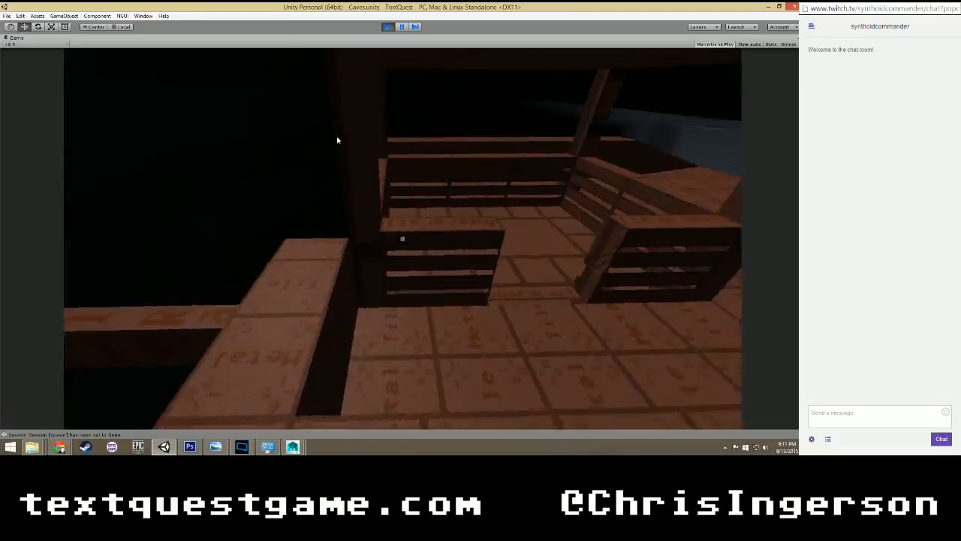
{"action": "key", "text": "w"}
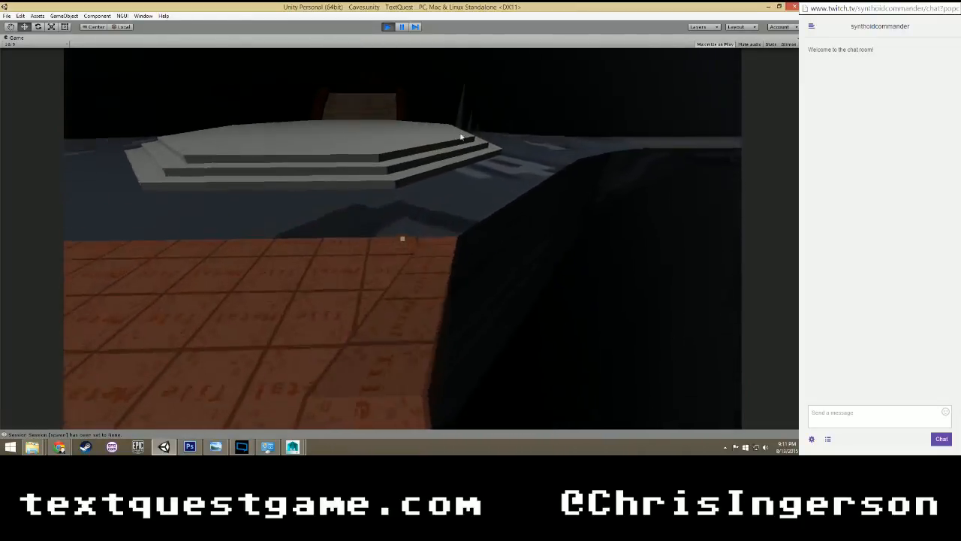
{"action": "key", "text": "w"}
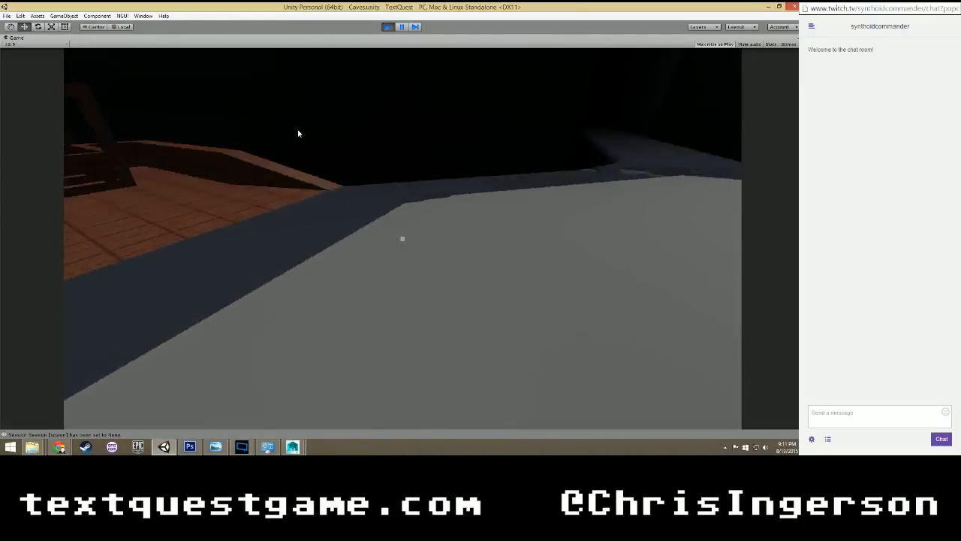
{"action": "key", "text": "w"}
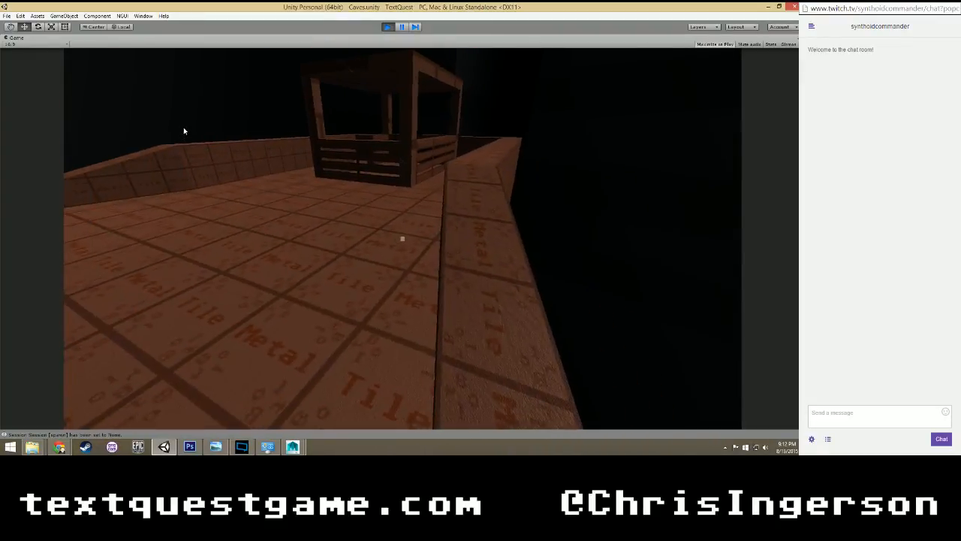
Walk from the platform's side wall onto the stepped dais and view the metal tile platform from a distance.
{"action": "key", "text": "s"}
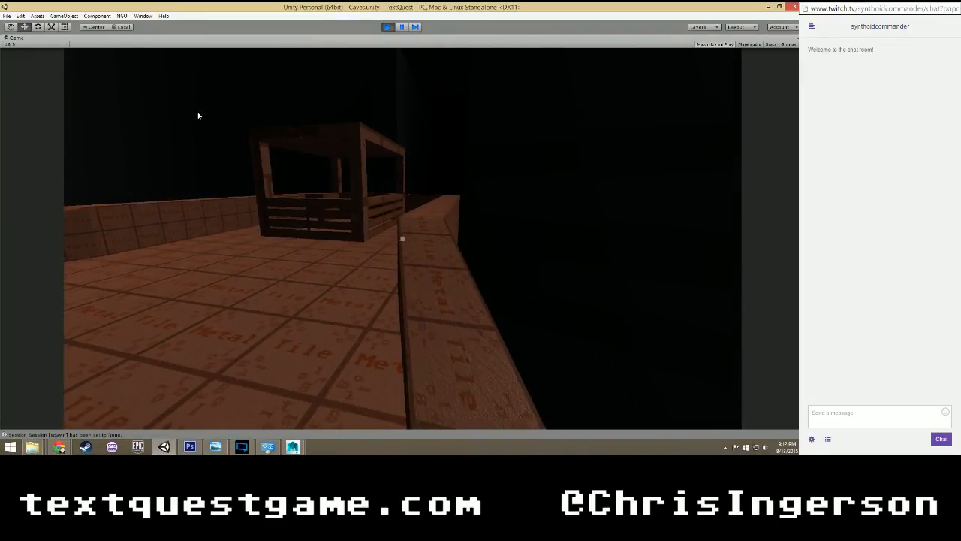
{"action": "key", "text": "w"}
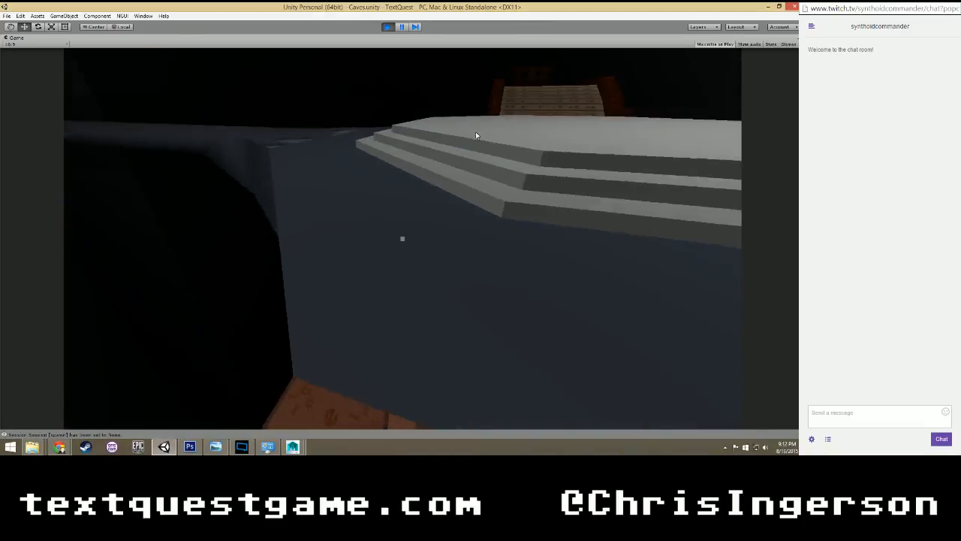
{"action": "key", "text": "w"}
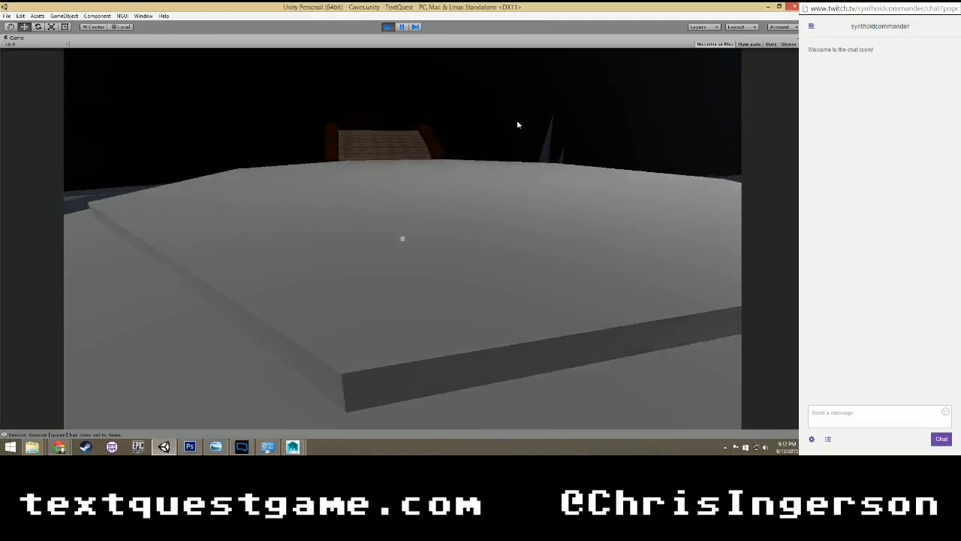
{"action": "key", "text": "w"}
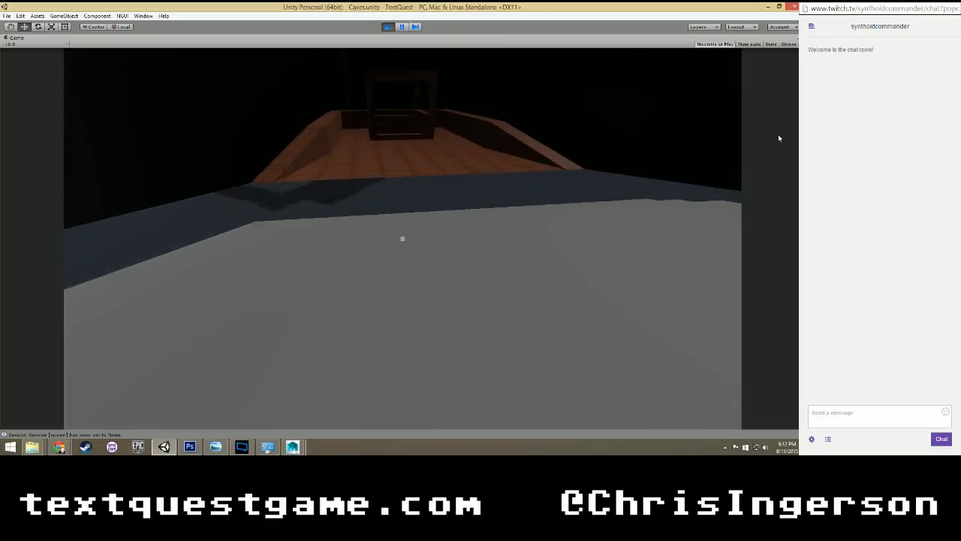
Return to the metal tile platform and follow its side wall to the guardrail enclosure and back, checking the tiles on its top.
{"action": "key", "text": "w"}
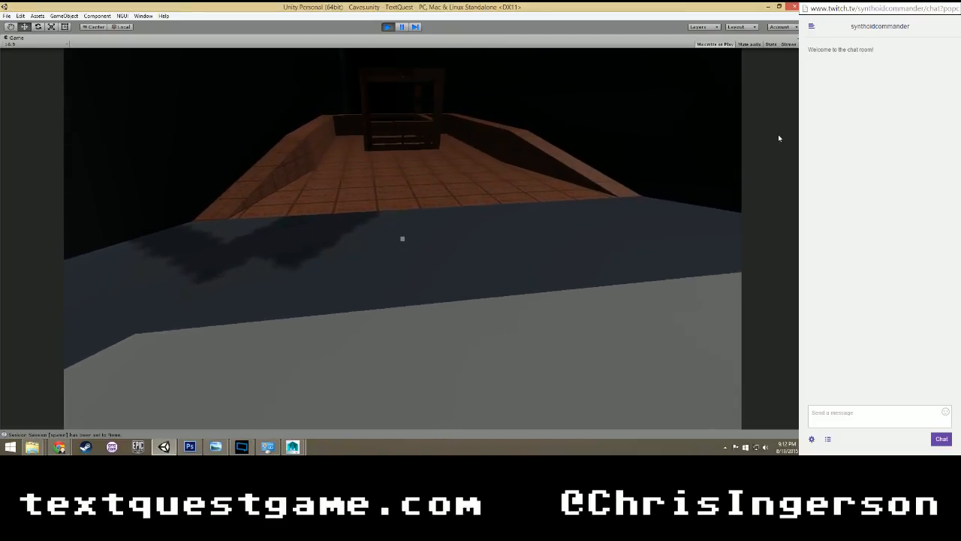
{"action": "key", "text": "w"}
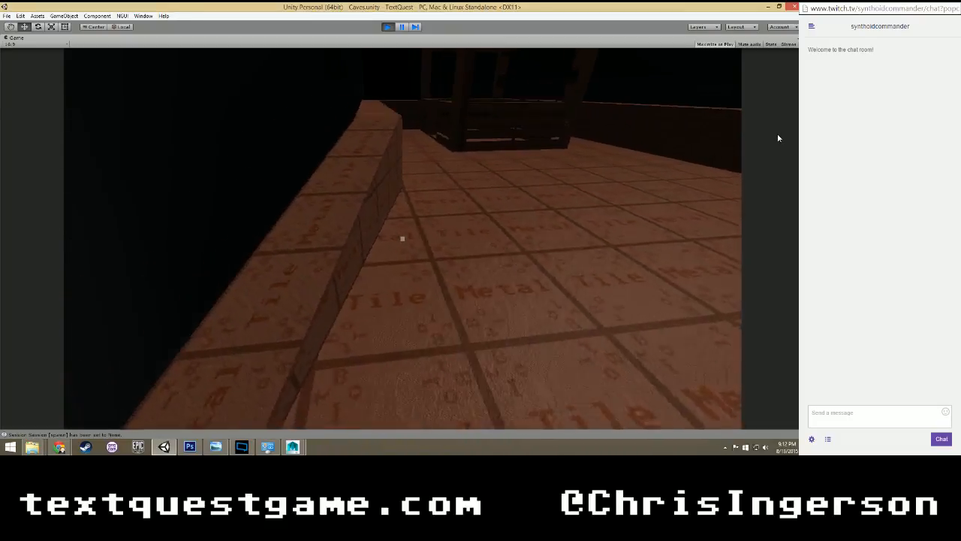
{"action": "key", "text": "w"}
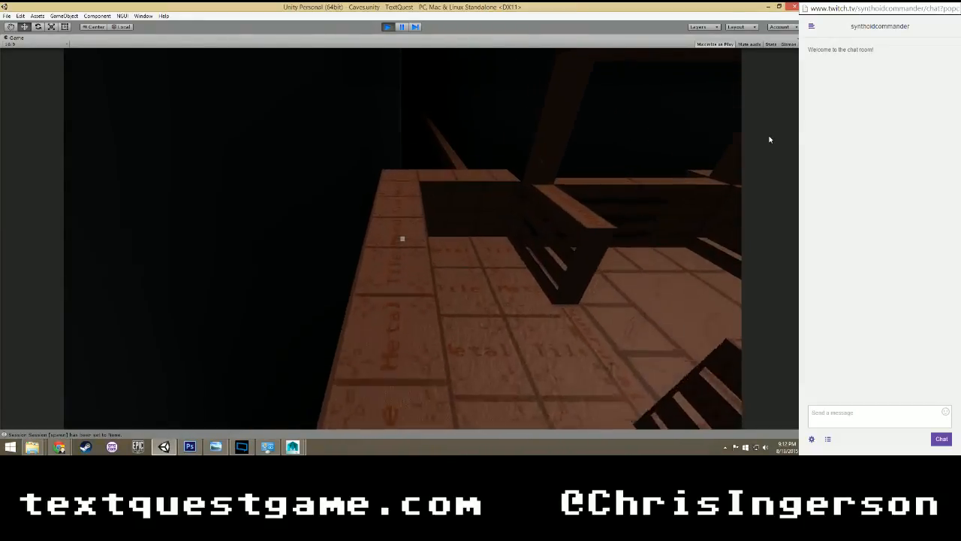
{"action": "key", "text": "w"}
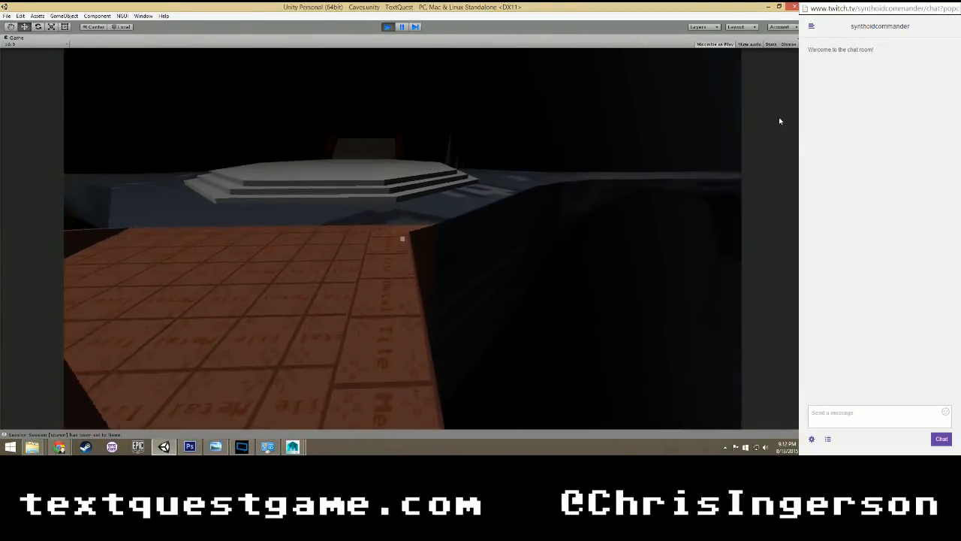
{"action": "key", "text": "w"}
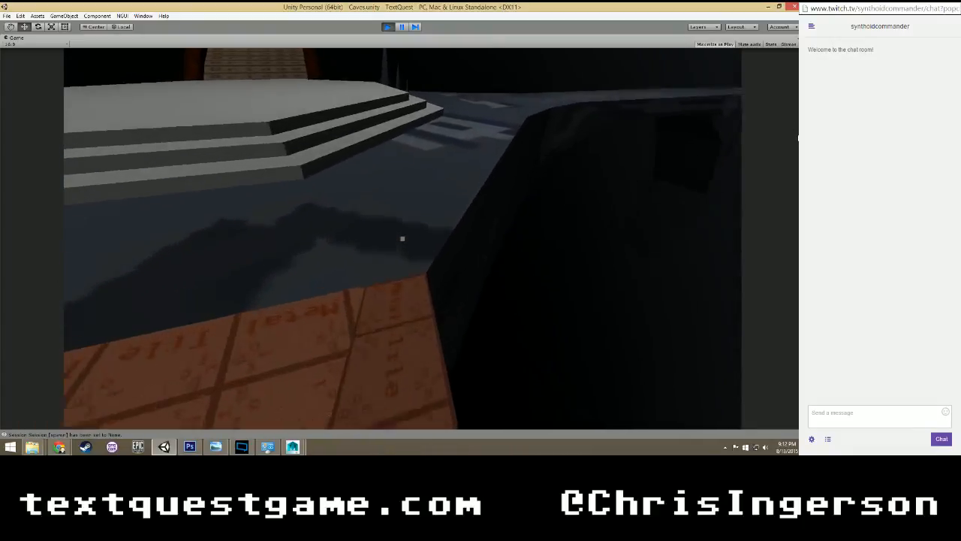
Inspect the metal tile floor and side walls around the guardrail enclosure once more, and stop the running game.
{"action": "key", "text": "w"}
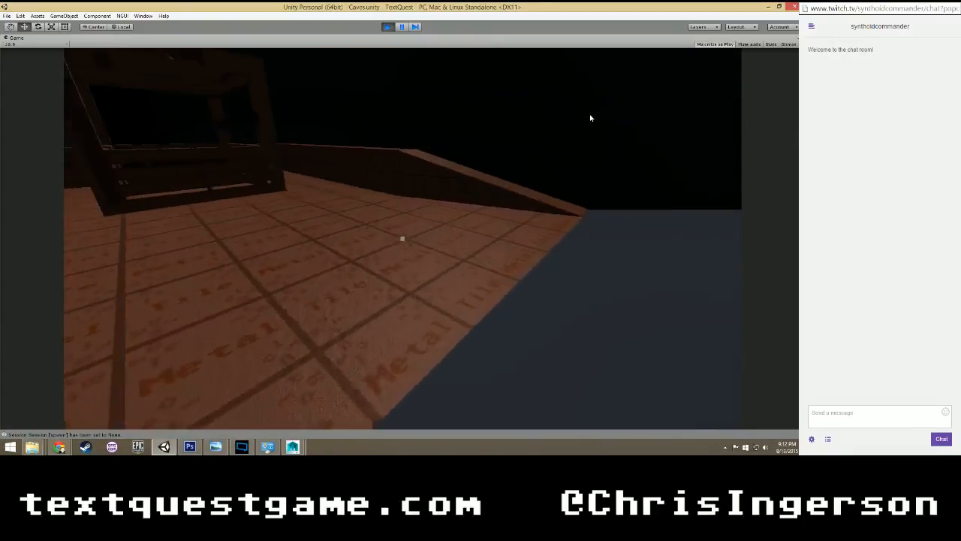
{"action": "key", "text": "w"}
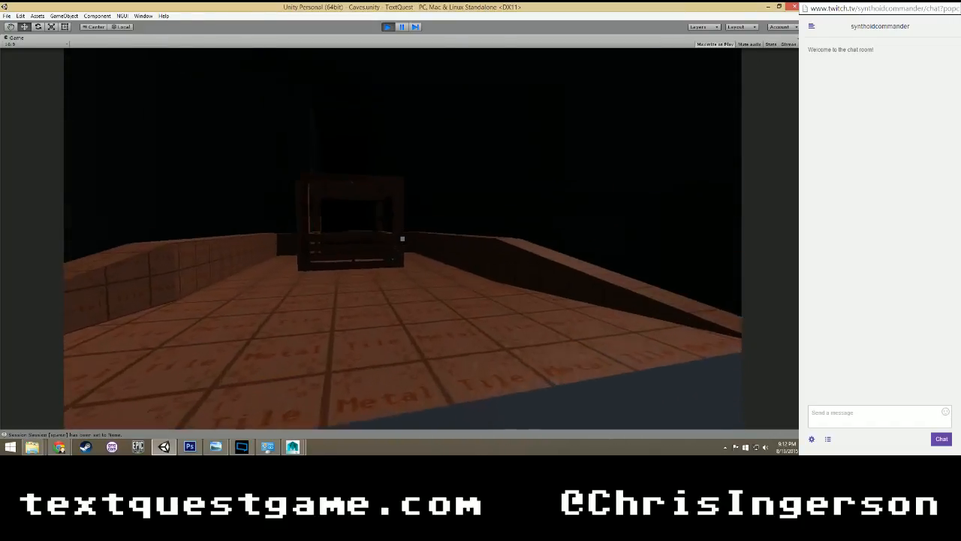
{"action": "key", "text": "w"}
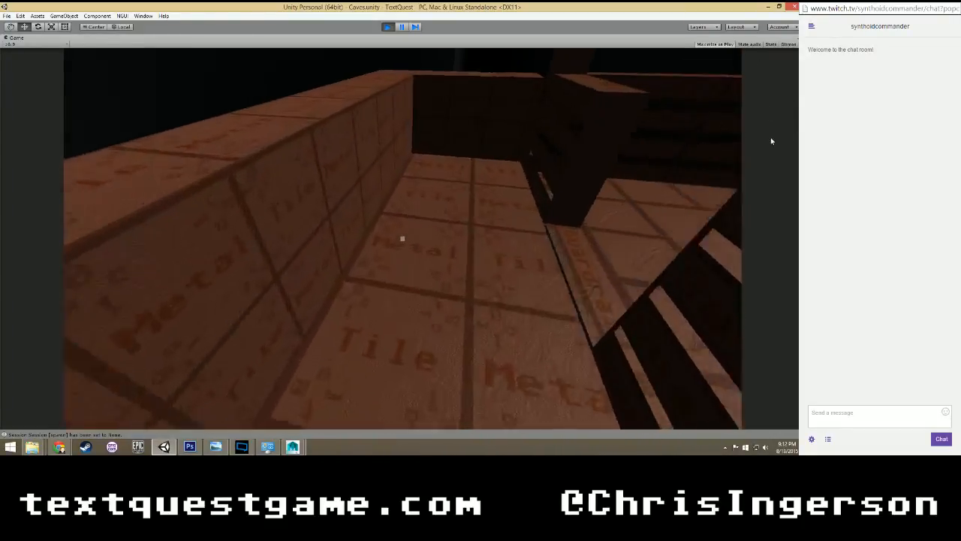
{"action": "key", "text": "w"}
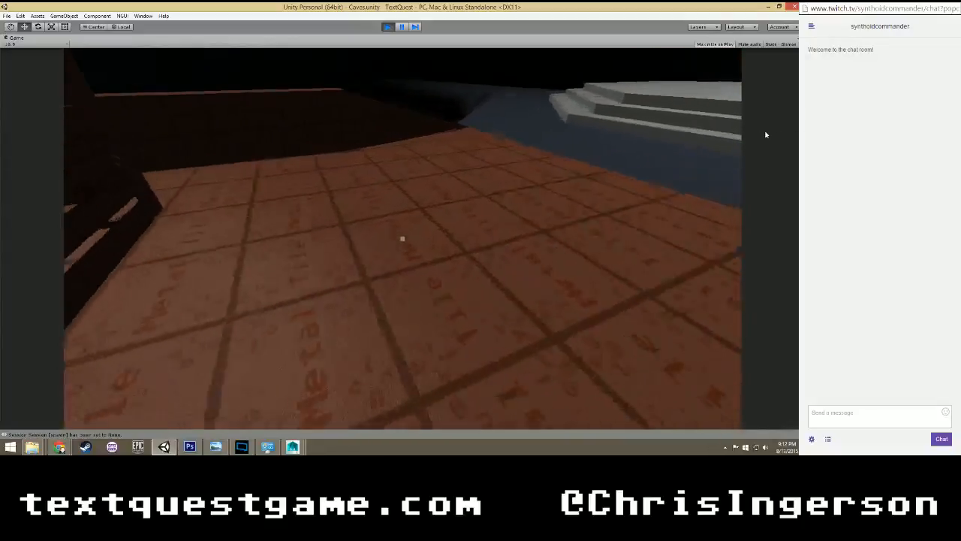
{"action": "key", "text": "space"}
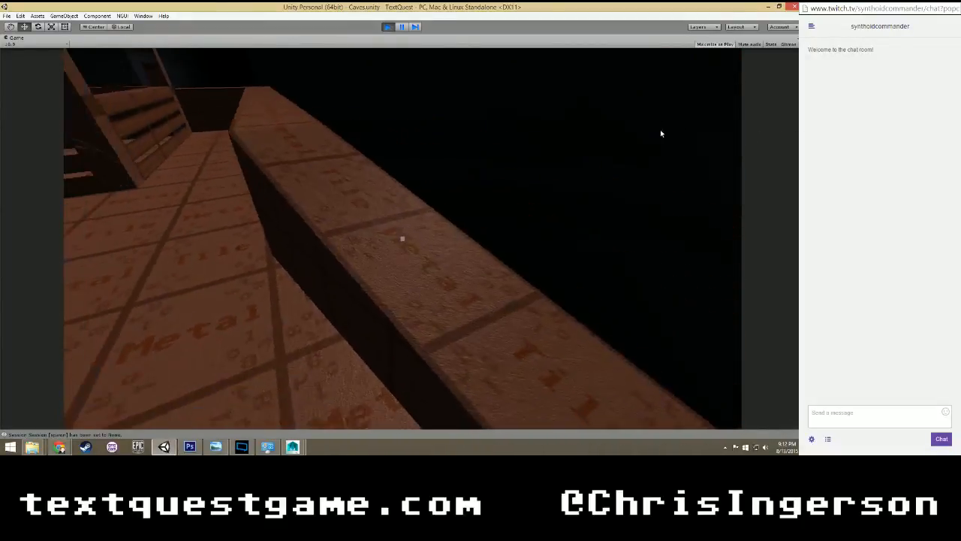
{"action": "key", "text": "space"}
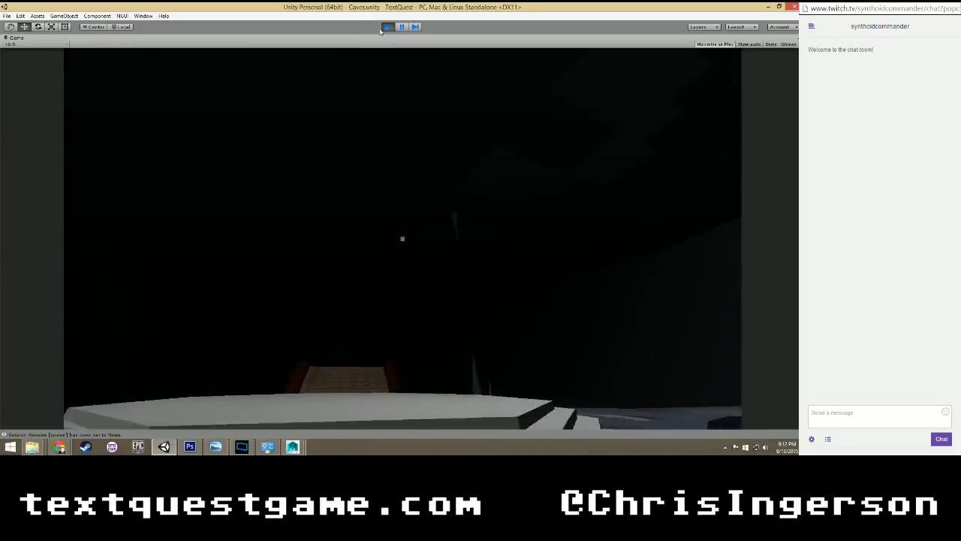
{"action": "left_click", "coordinate": [388, 27]}
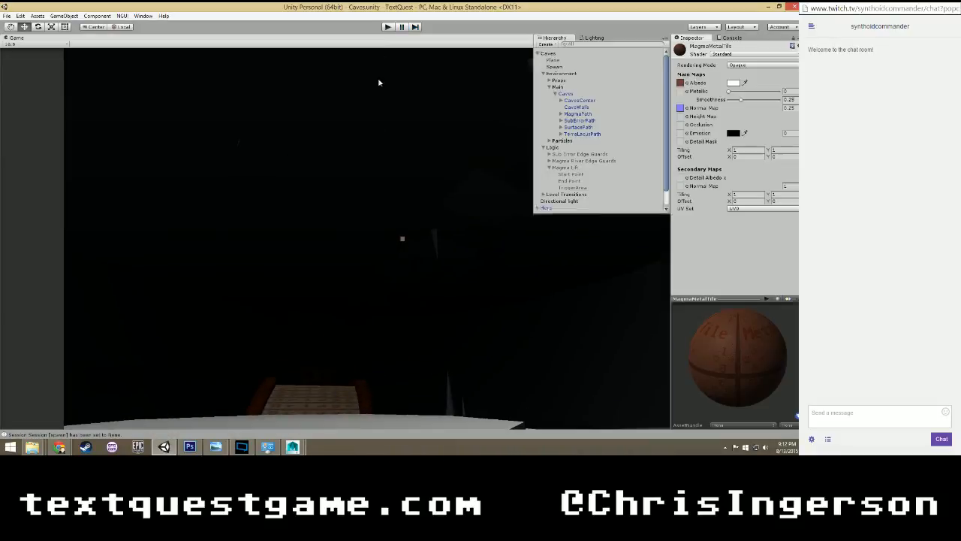